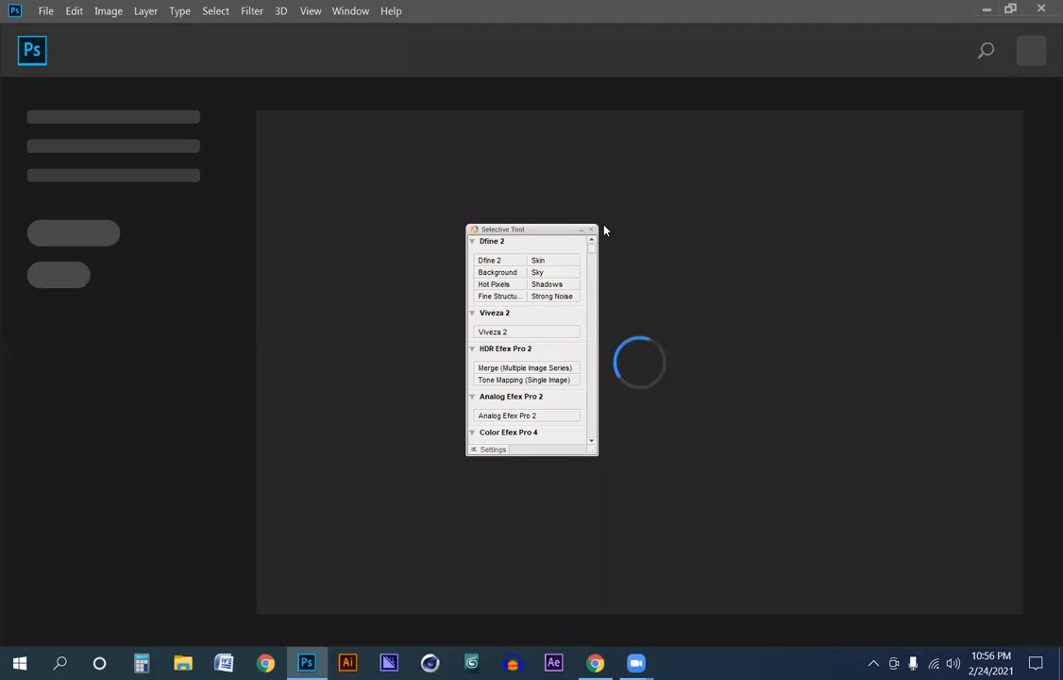
Close the Selective Tool window and open the settings for a new document.
{"action": "left_click", "coordinate": [592, 229]}
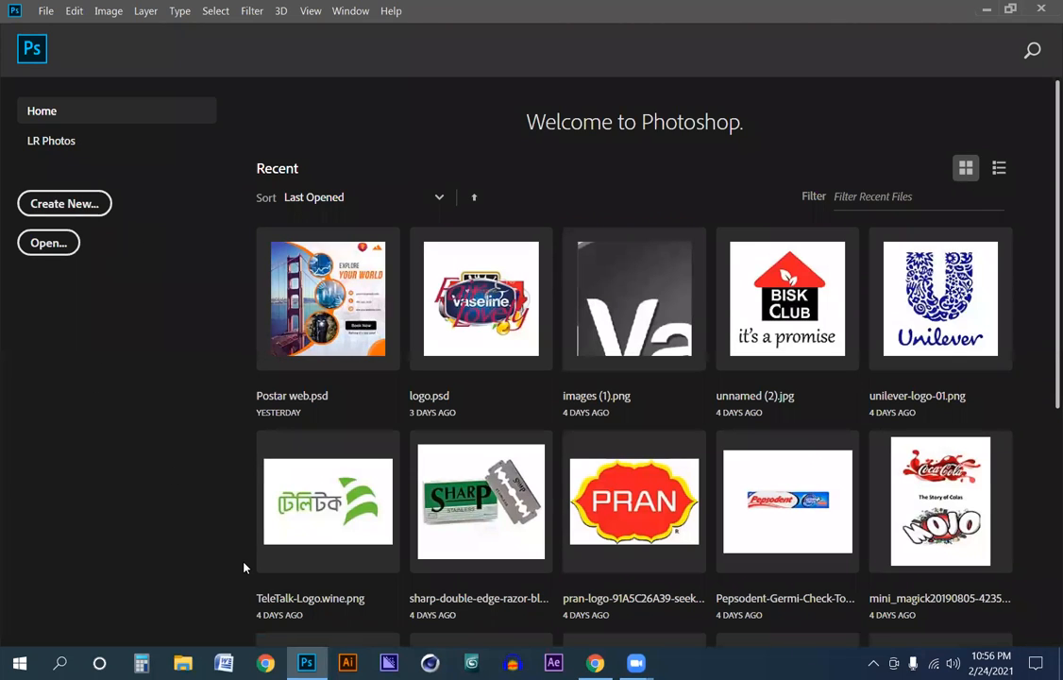
{"action": "mouse_move", "coordinate": [305, 665]}
{"action": "left_click", "coordinate": [47, 13]}
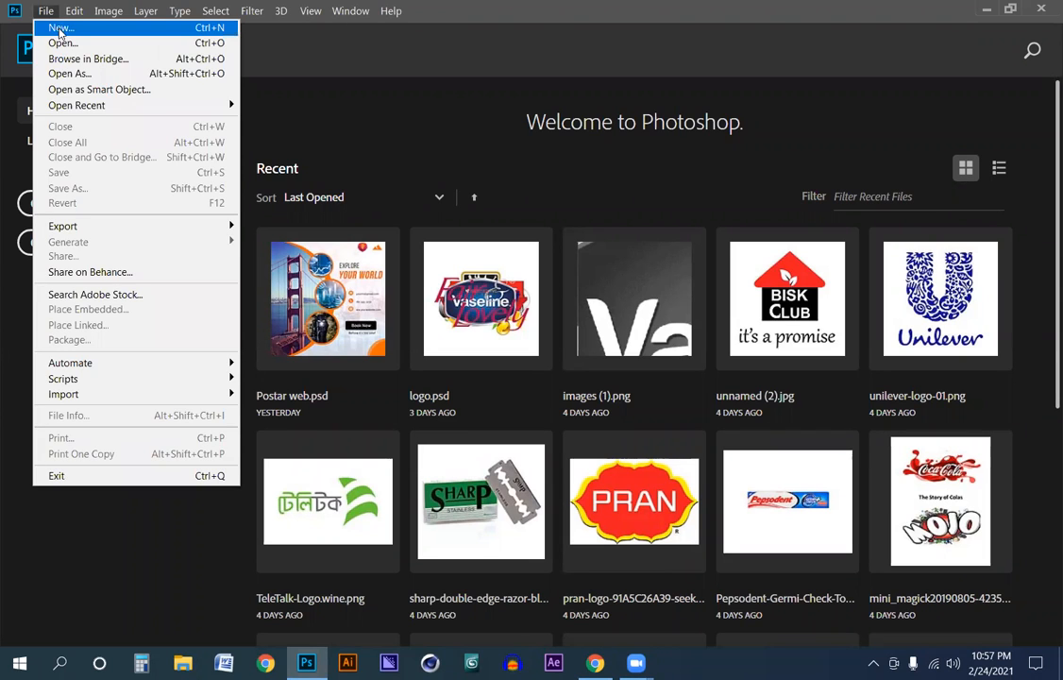
{"action": "left_click", "coordinate": [60, 29]}
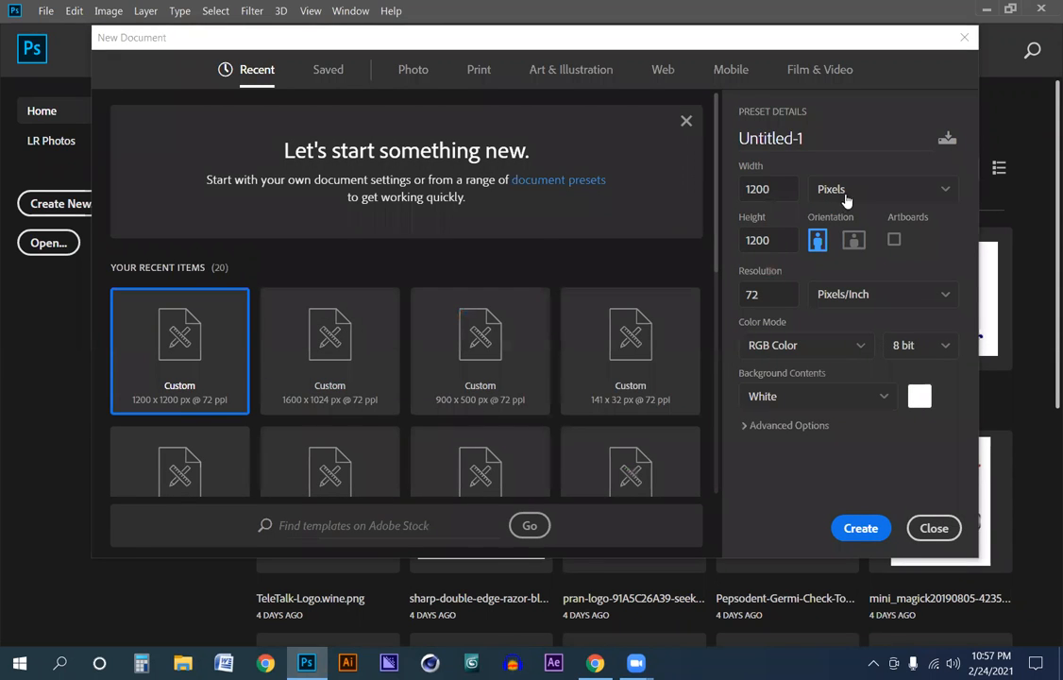
Choose pixels as the new document's unit and set its height to 800 pixels.
{"action": "left_click", "coordinate": [850, 190]}
{"action": "left_click", "coordinate": [850, 190]}
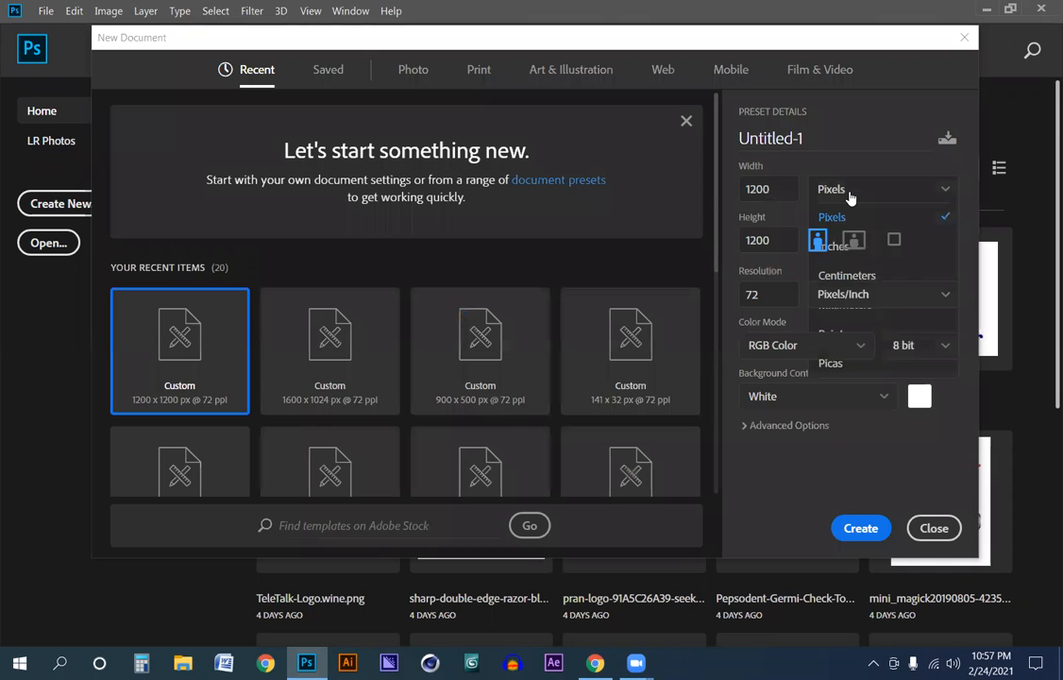
{"action": "left_click", "coordinate": [850, 190]}
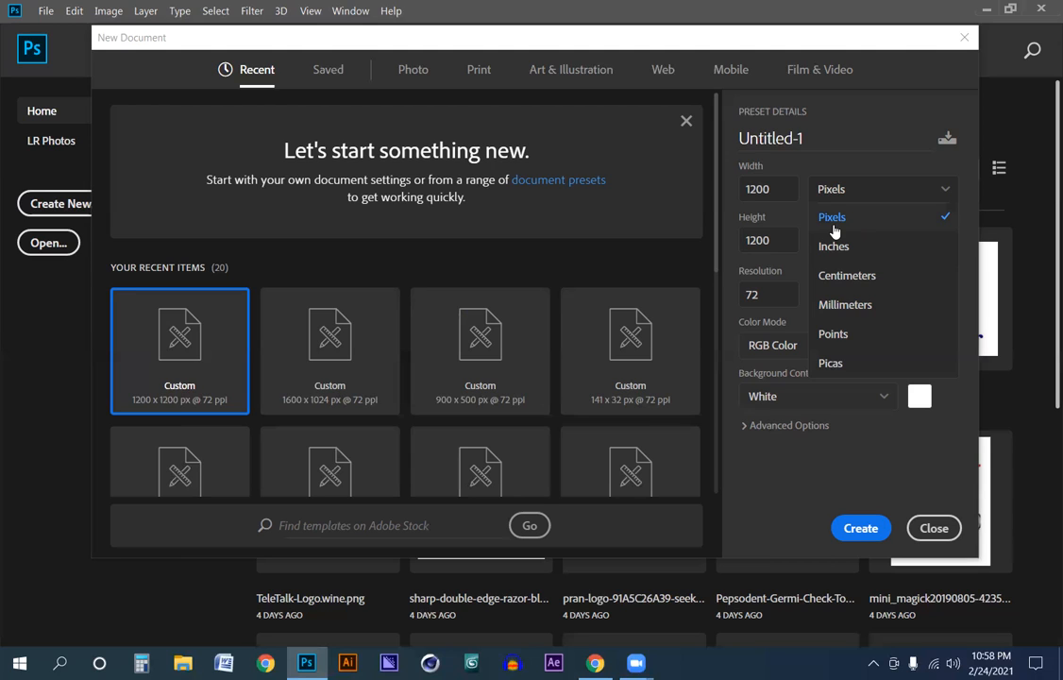
{"action": "left_click", "coordinate": [834, 228]}
{"action": "double_click", "coordinate": [751, 190]}
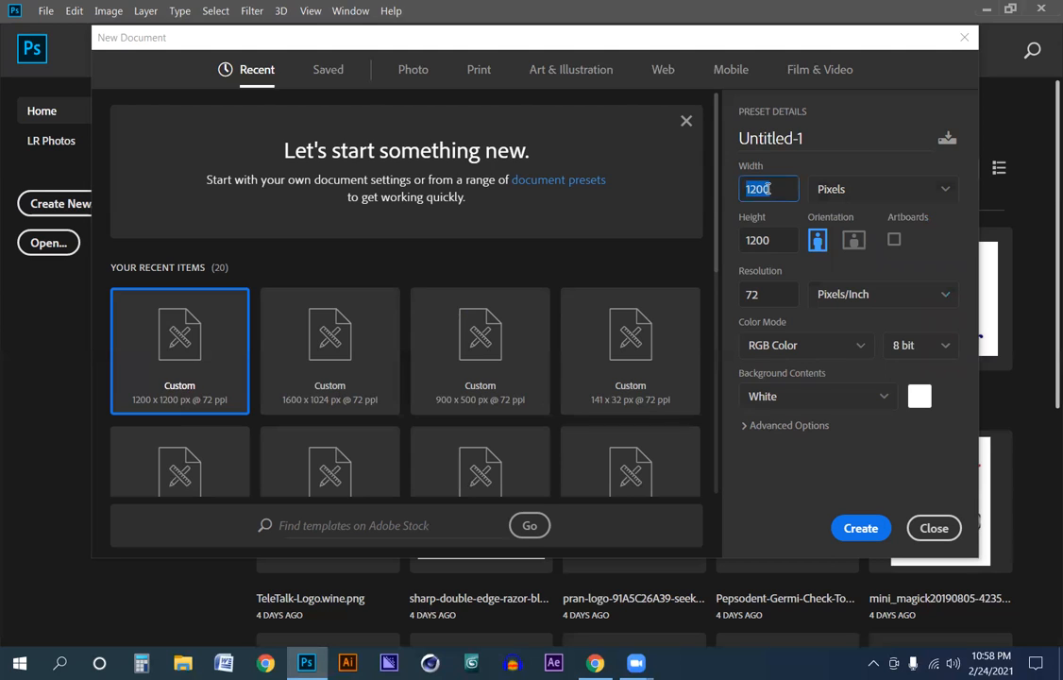
{"action": "double_click", "coordinate": [747, 242]}
{"action": "type", "text": "8000"}
{"action": "key", "text": "BackSpace"}
Switch the new document's unit to inches and set the resolution to 300 pixels/inch.
{"action": "double_click", "coordinate": [751, 296]}
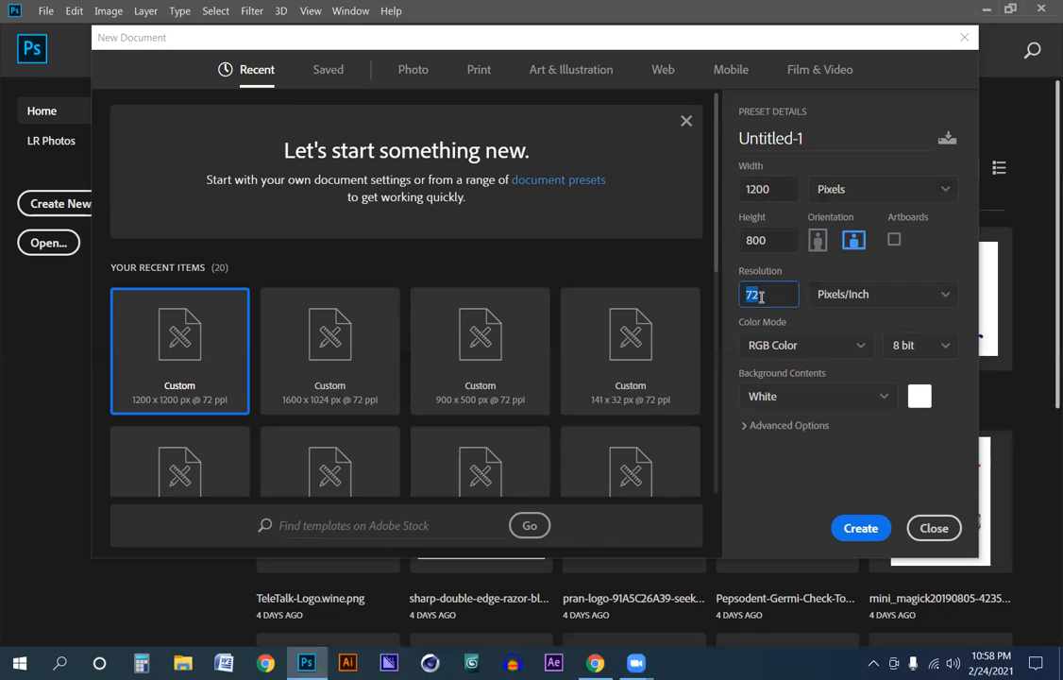
{"action": "left_click", "coordinate": [871, 198]}
{"action": "left_click", "coordinate": [861, 253]}
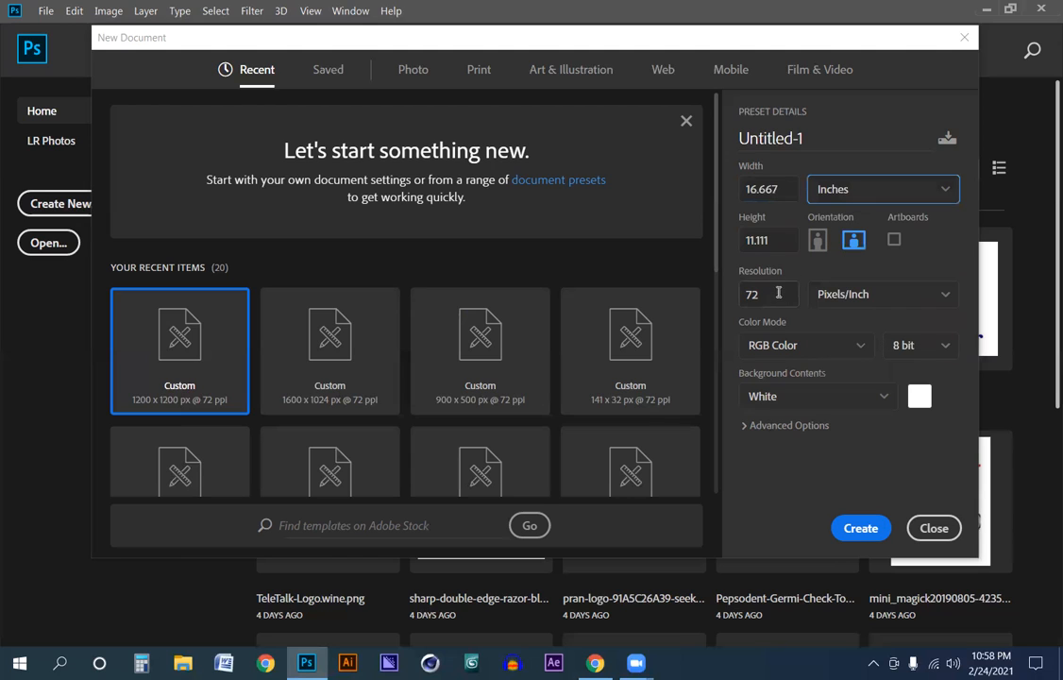
{"action": "left_click_drag", "start_coordinate": [767, 294], "coordinate": [744, 294]}
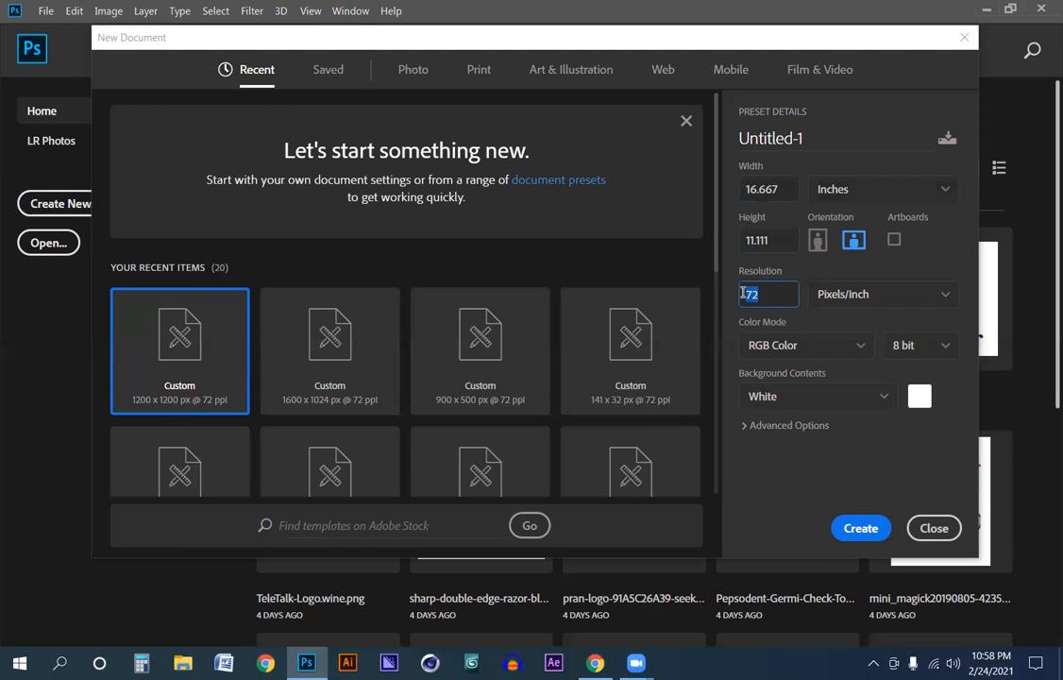
{"action": "type", "text": "300"}
Review the available color modes, size units and background contents for the new document.
{"action": "left_click", "coordinate": [850, 347]}
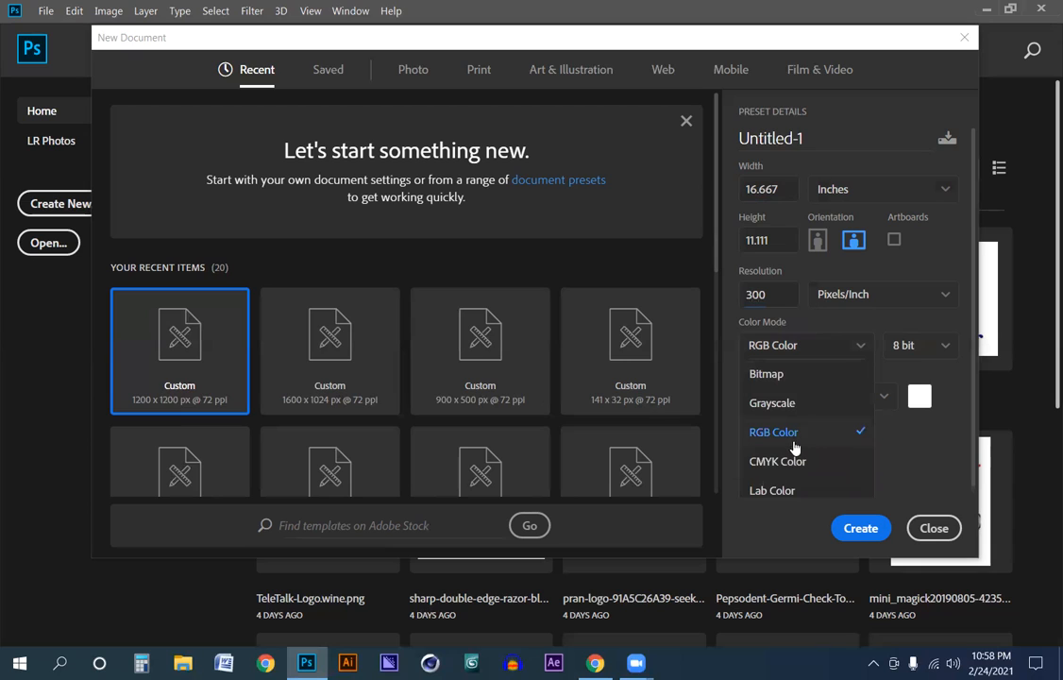
{"action": "left_click", "coordinate": [810, 357]}
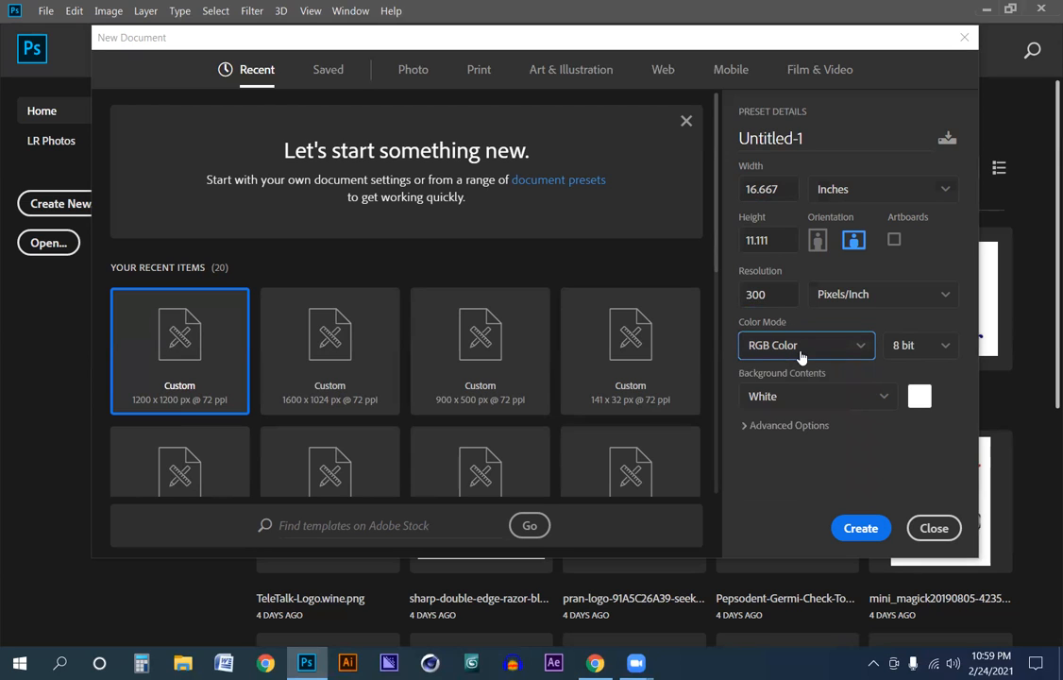
{"action": "left_click", "coordinate": [800, 349]}
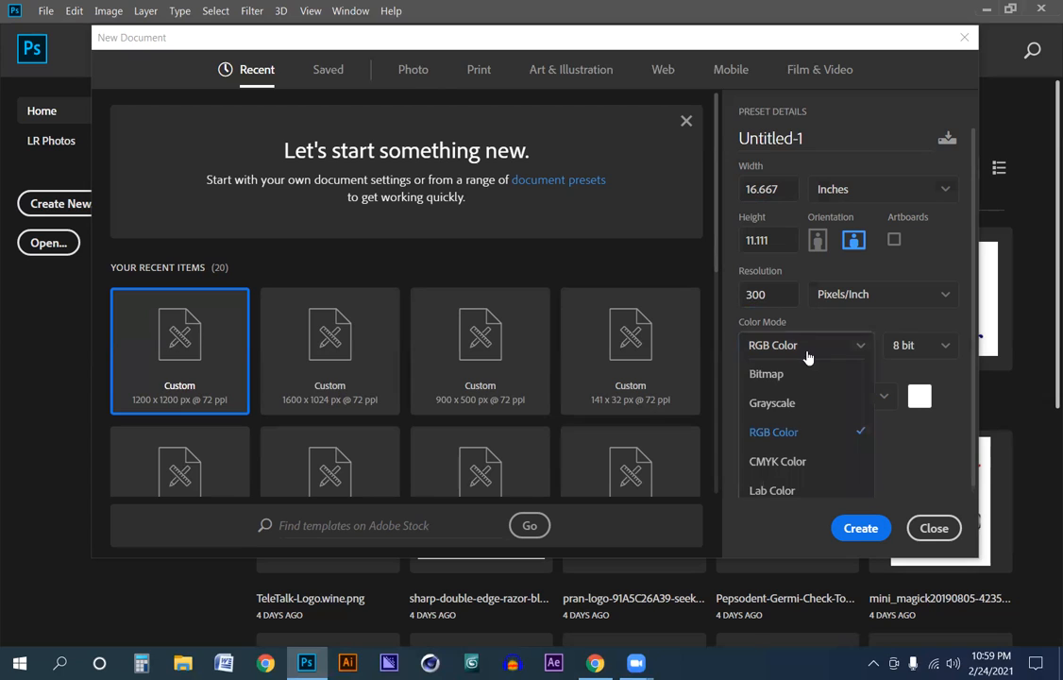
{"action": "left_click", "coordinate": [791, 434]}
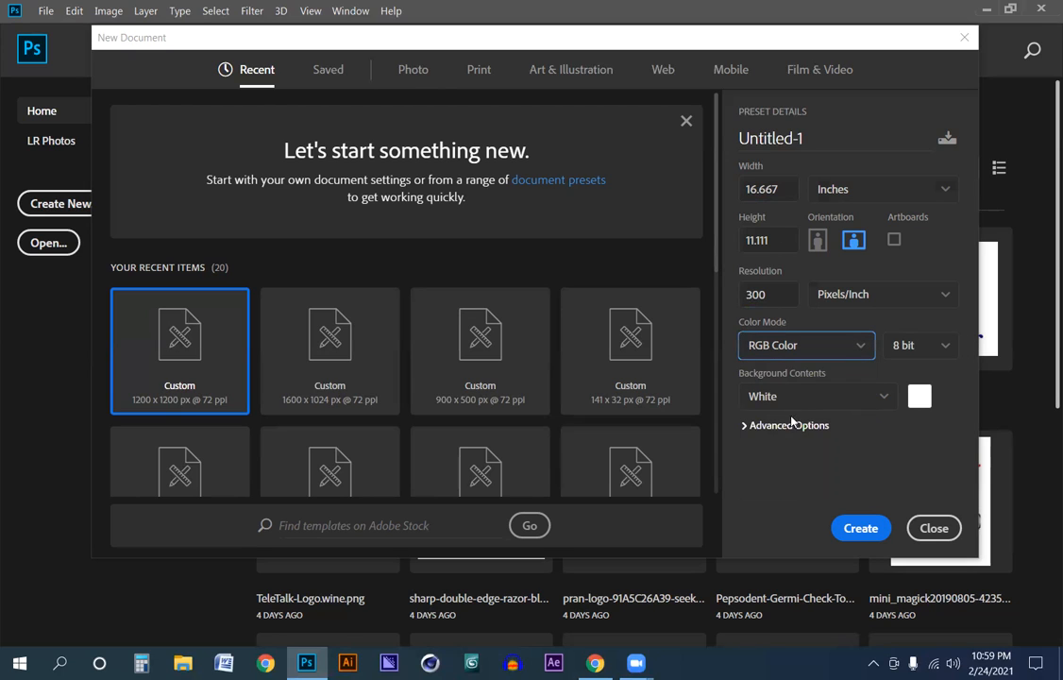
{"action": "left_click", "coordinate": [855, 200]}
{"action": "left_click", "coordinate": [834, 248]}
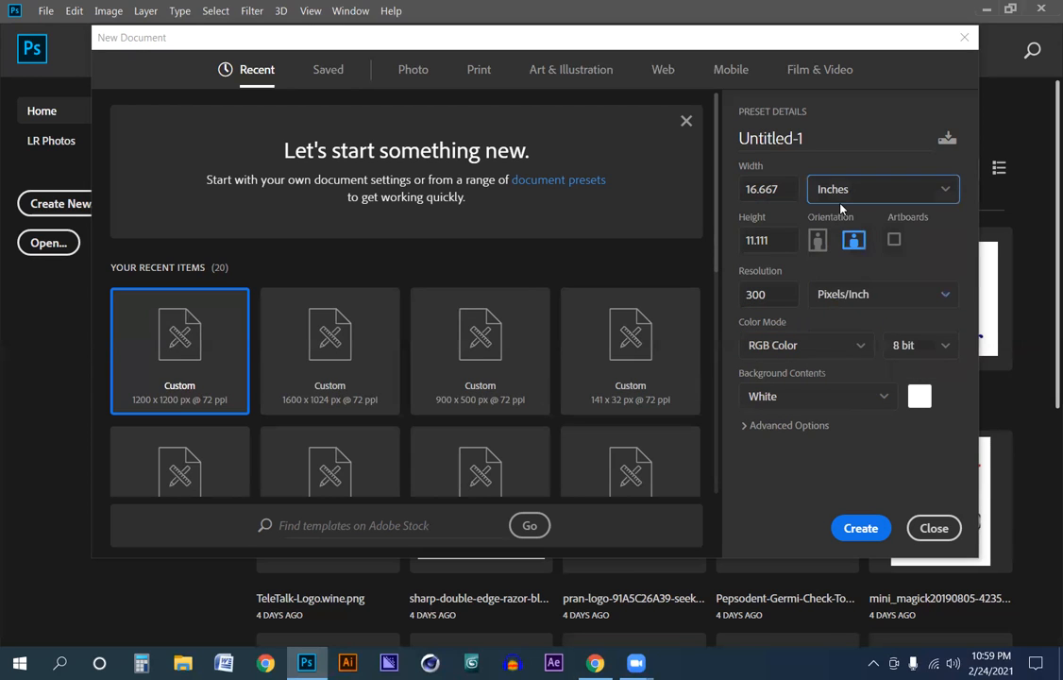
{"action": "left_click", "coordinate": [801, 399]}
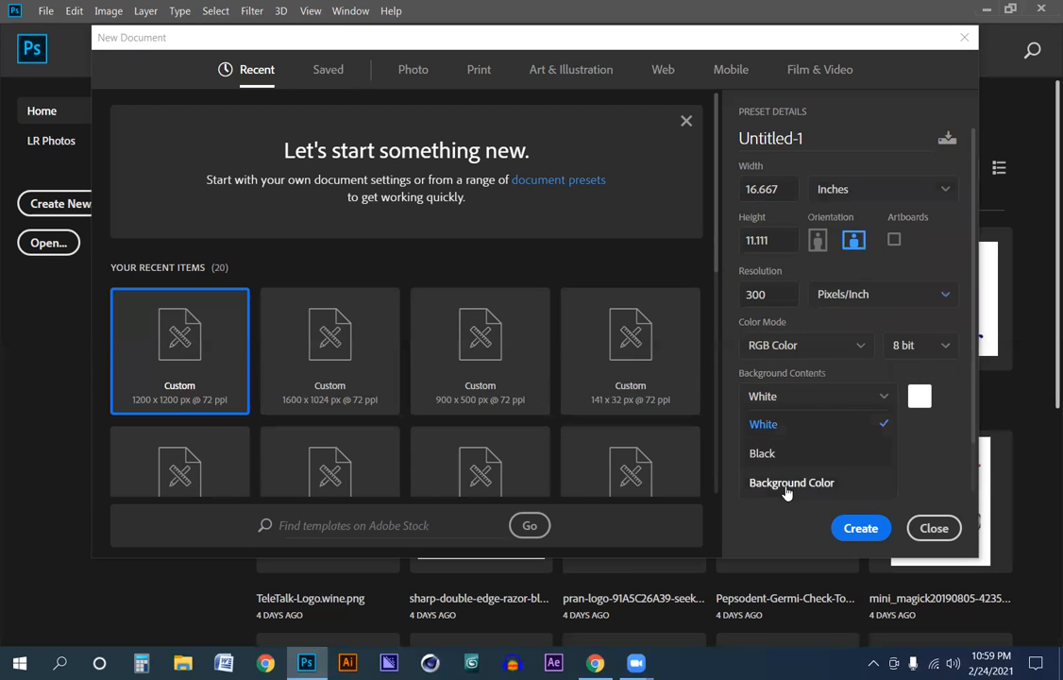
Try CMYK Color as the new document's color mode and return it to RGB Color.
{"action": "left_click", "coordinate": [802, 346]}
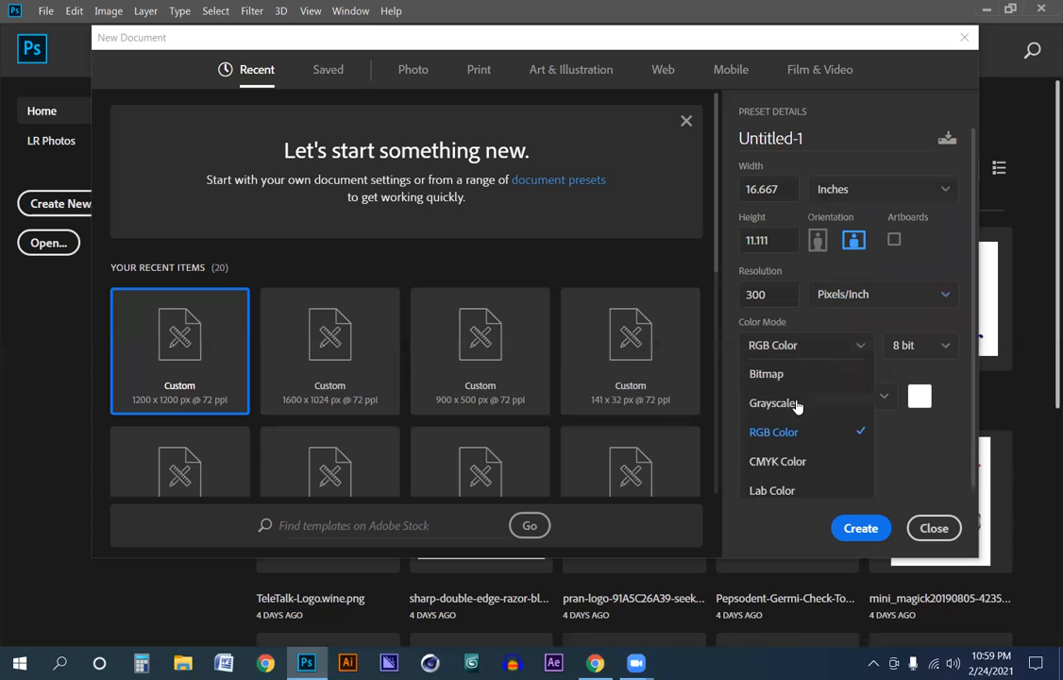
{"action": "left_click", "coordinate": [793, 463]}
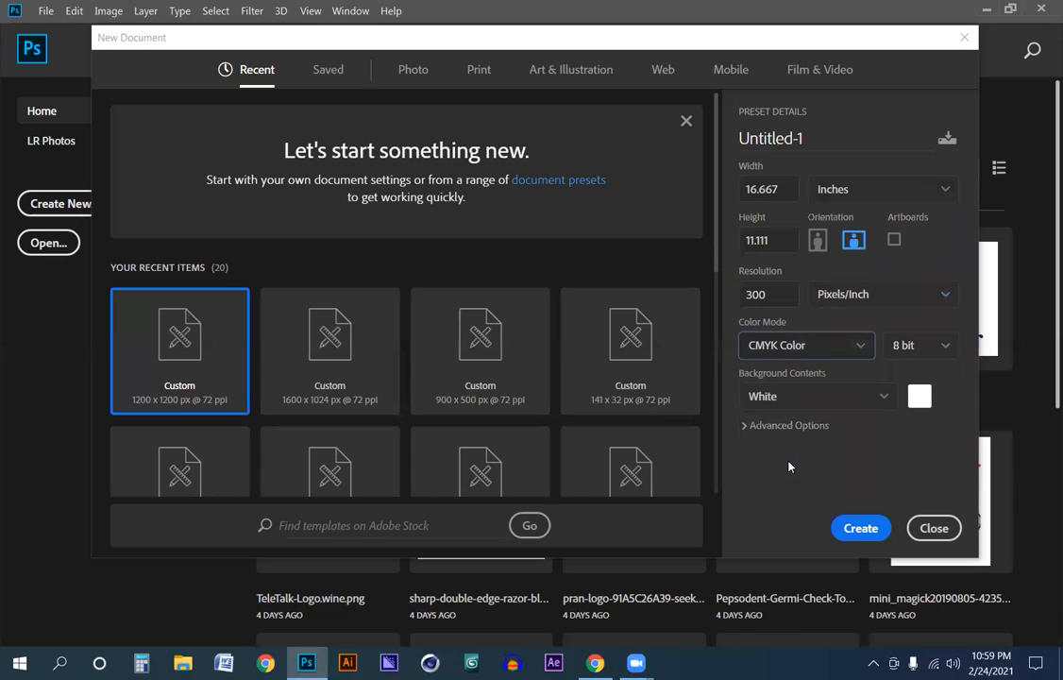
{"action": "left_click", "coordinate": [824, 349]}
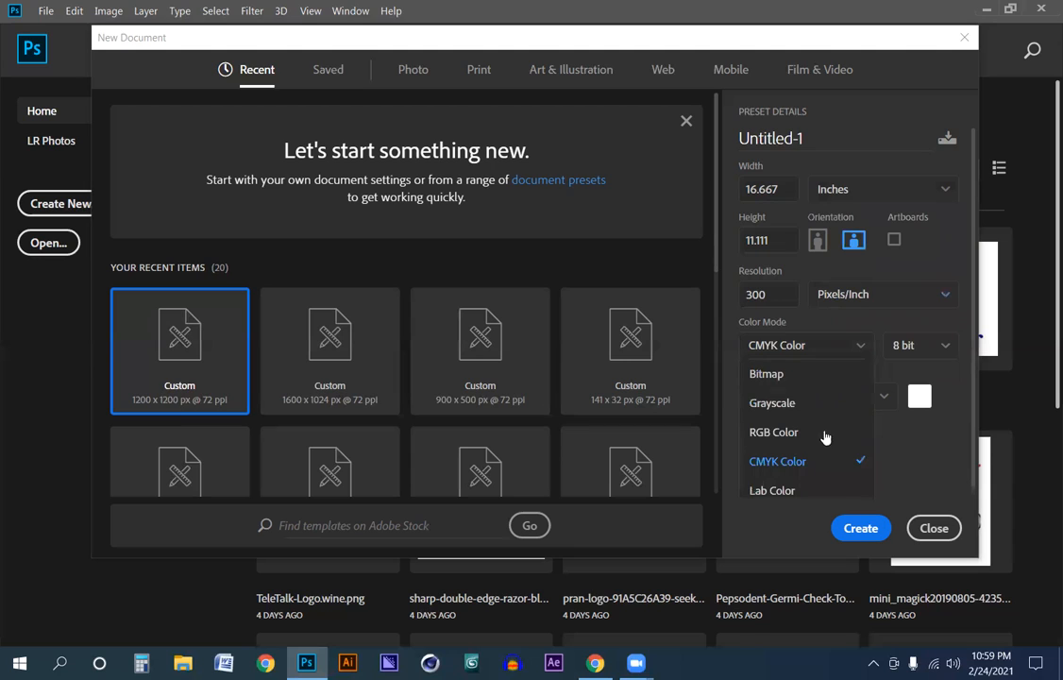
{"action": "left_click", "coordinate": [805, 455]}
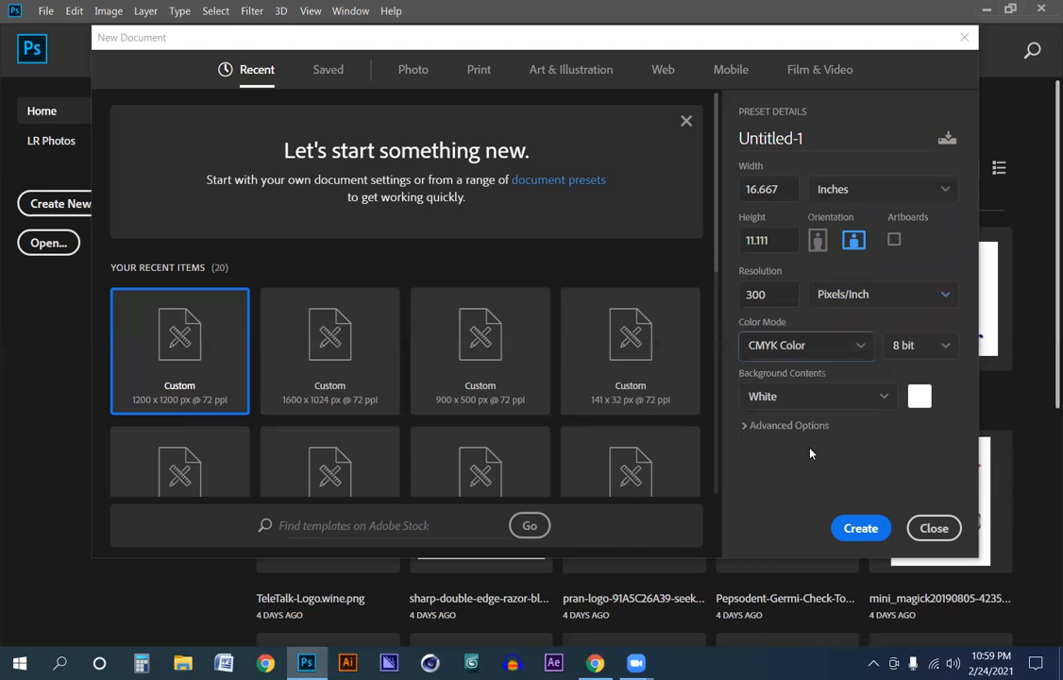
{"action": "left_click", "coordinate": [821, 356]}
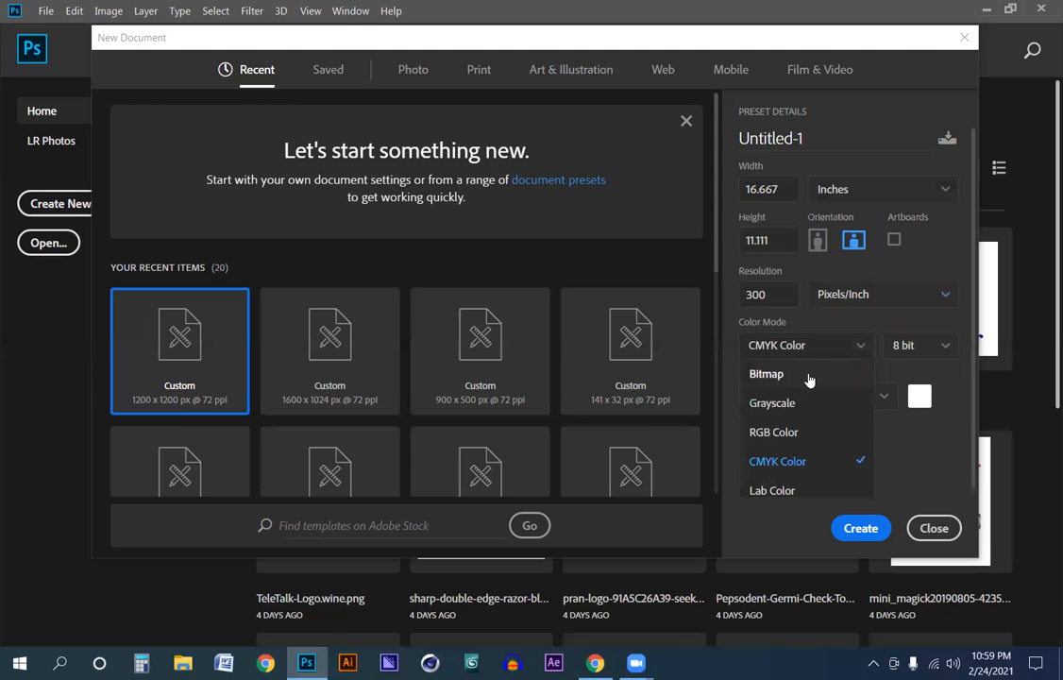
{"action": "left_click", "coordinate": [786, 432]}
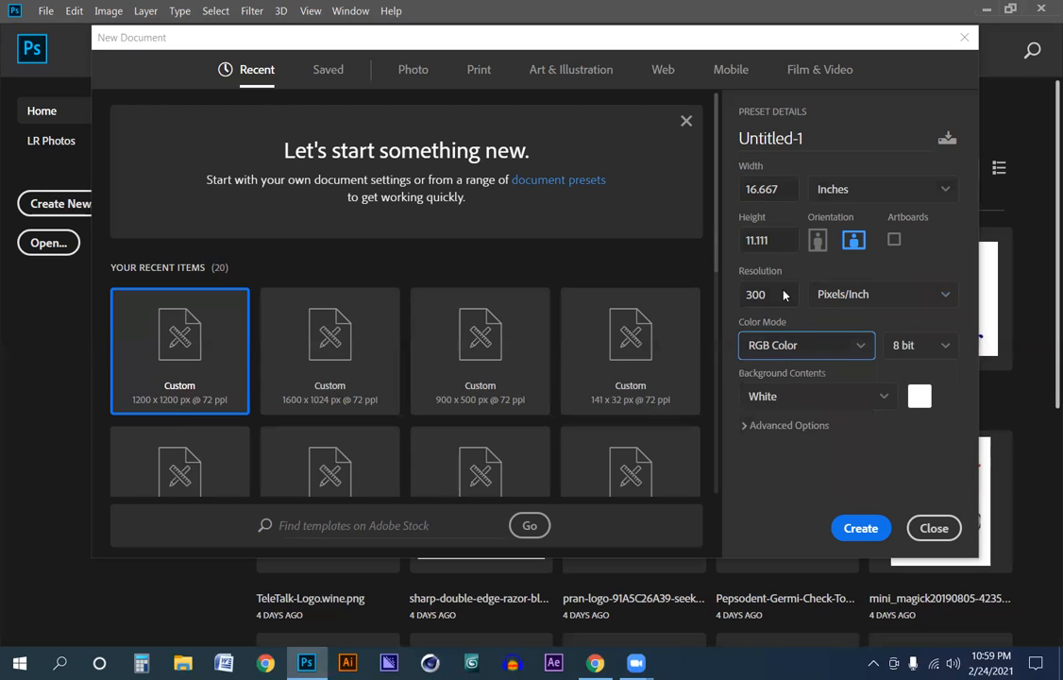
Set the new document's unit to pixels, its width to 550 and its height to 370.
{"action": "left_click", "coordinate": [753, 187]}
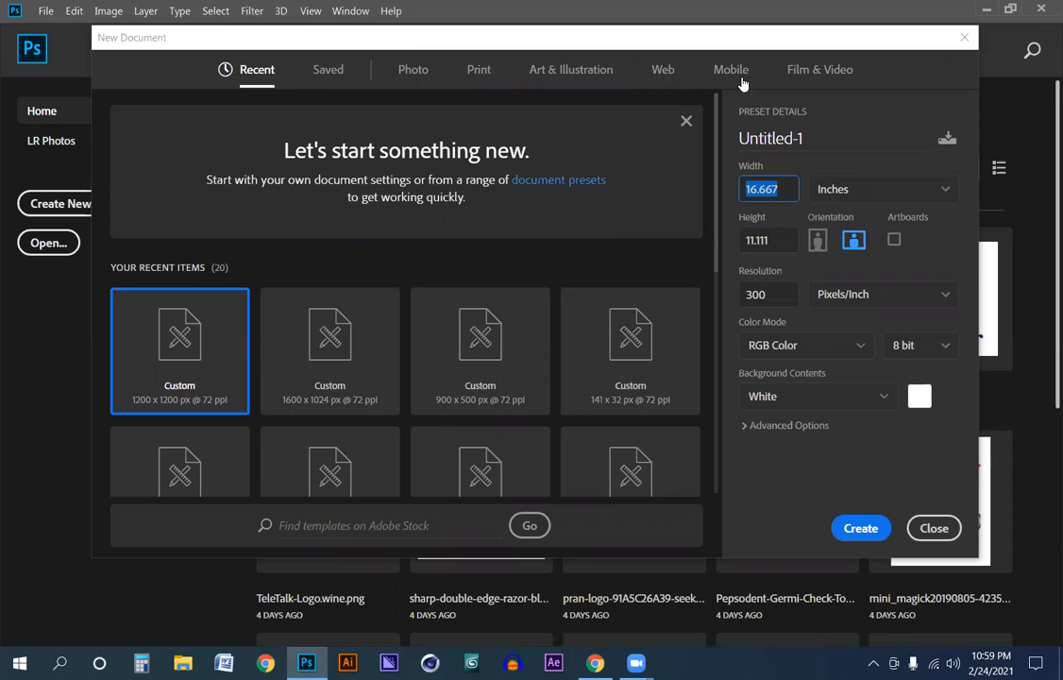
{"action": "left_click", "coordinate": [861, 188]}
{"action": "left_click", "coordinate": [833, 217]}
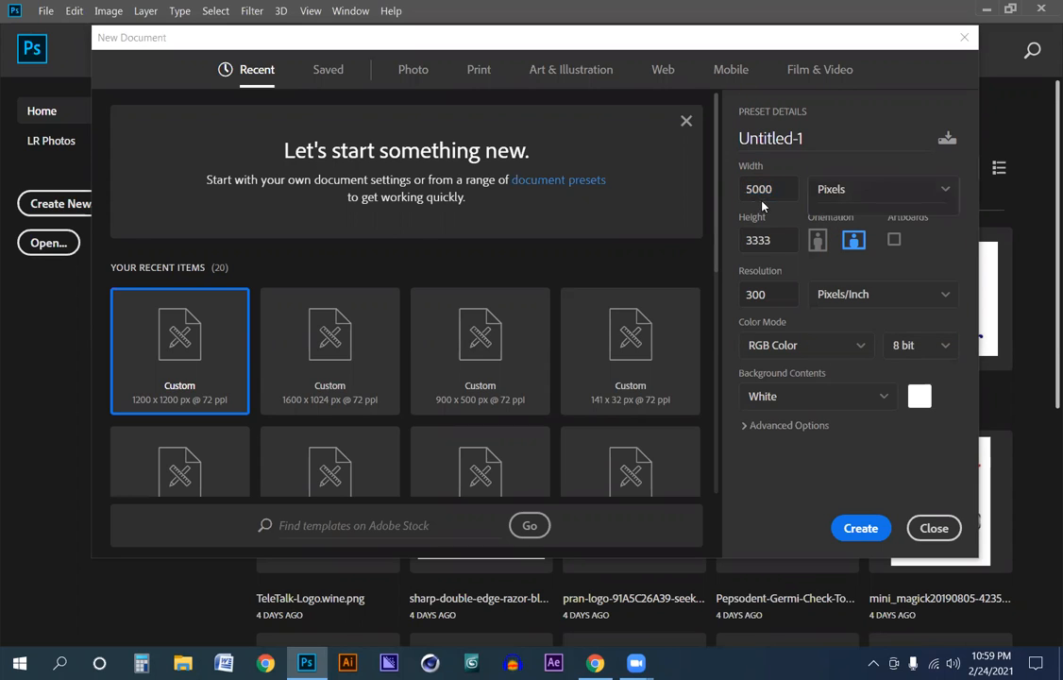
{"action": "double_click", "coordinate": [755, 189]}
{"action": "type", "text": "550"}
{"action": "key", "text": "Tab"}
{"action": "type", "text": "370"}
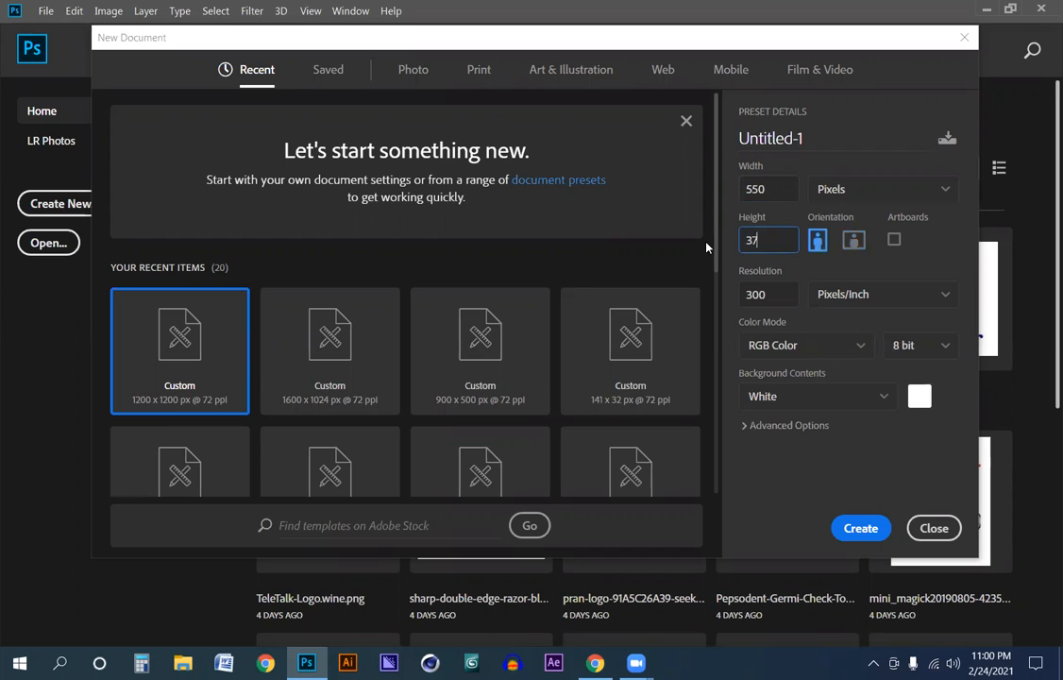
Set the resolution to 72 pixels/inch with RGB Color mode and create the document.
{"action": "left_click", "coordinate": [754, 294]}
{"action": "type", "text": "7"}
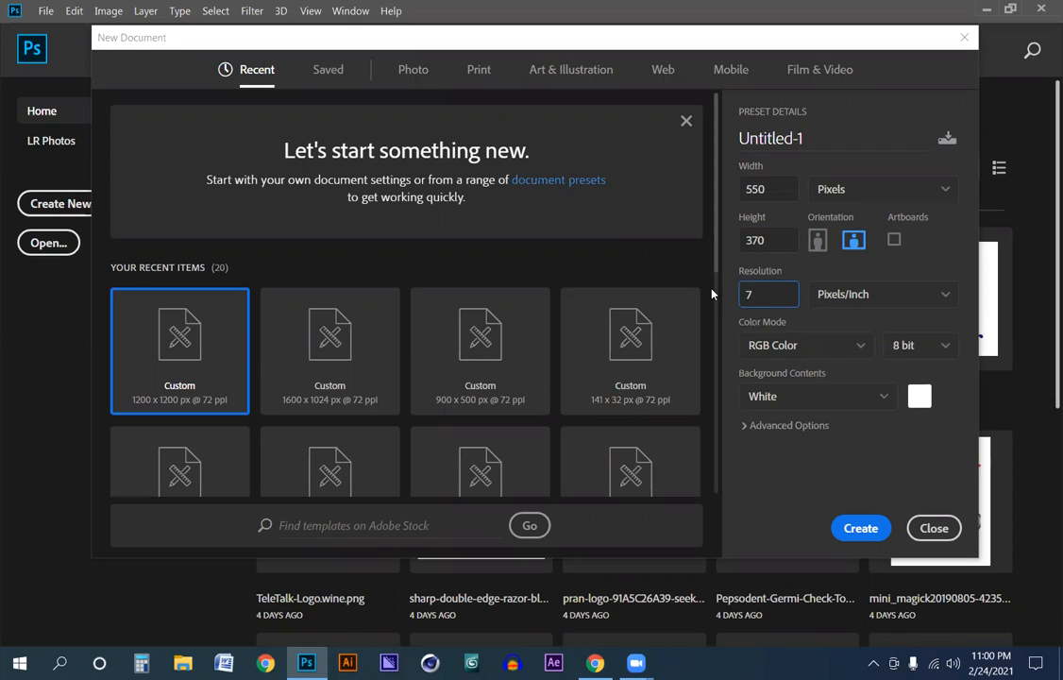
{"action": "type", "text": "2"}
{"action": "left_click", "coordinate": [802, 346]}
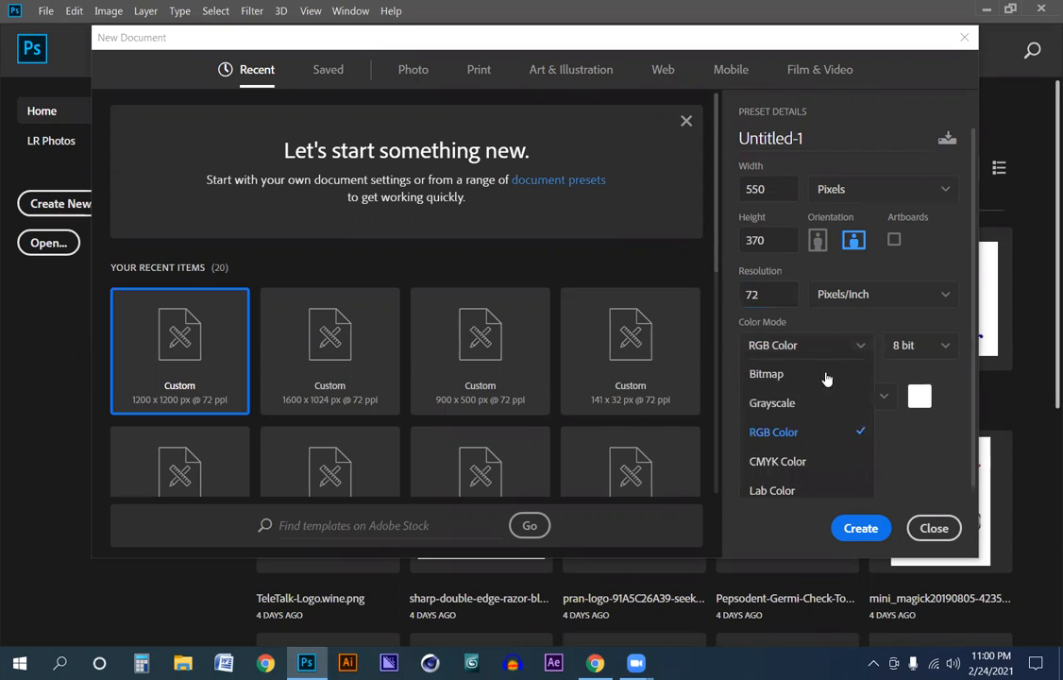
{"action": "left_click", "coordinate": [789, 432]}
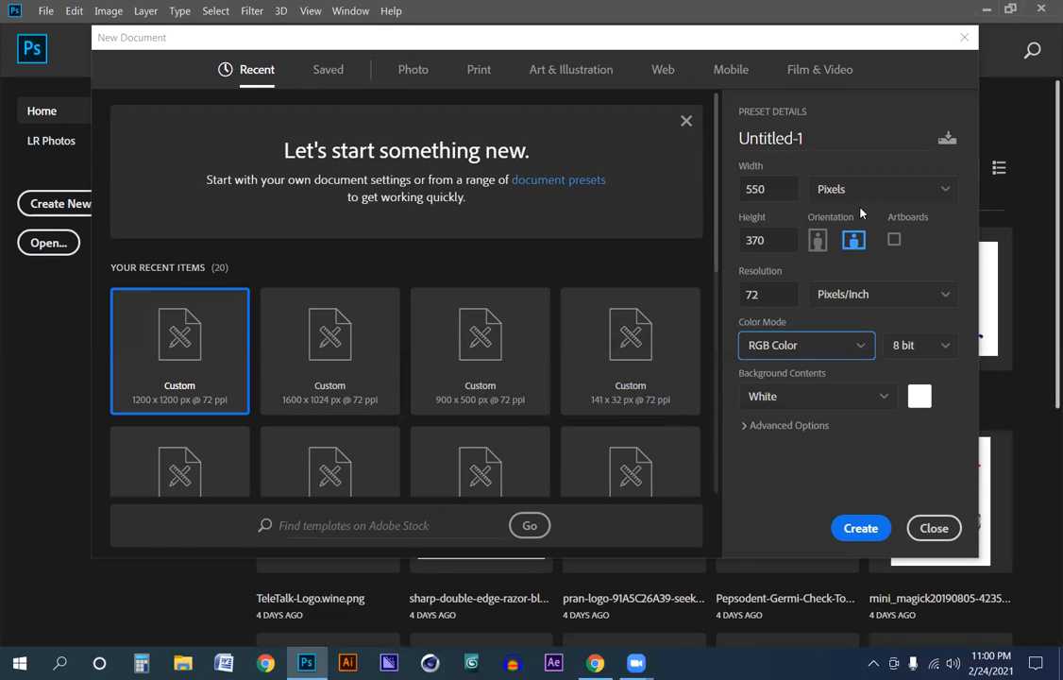
{"action": "left_click", "coordinate": [859, 527]}
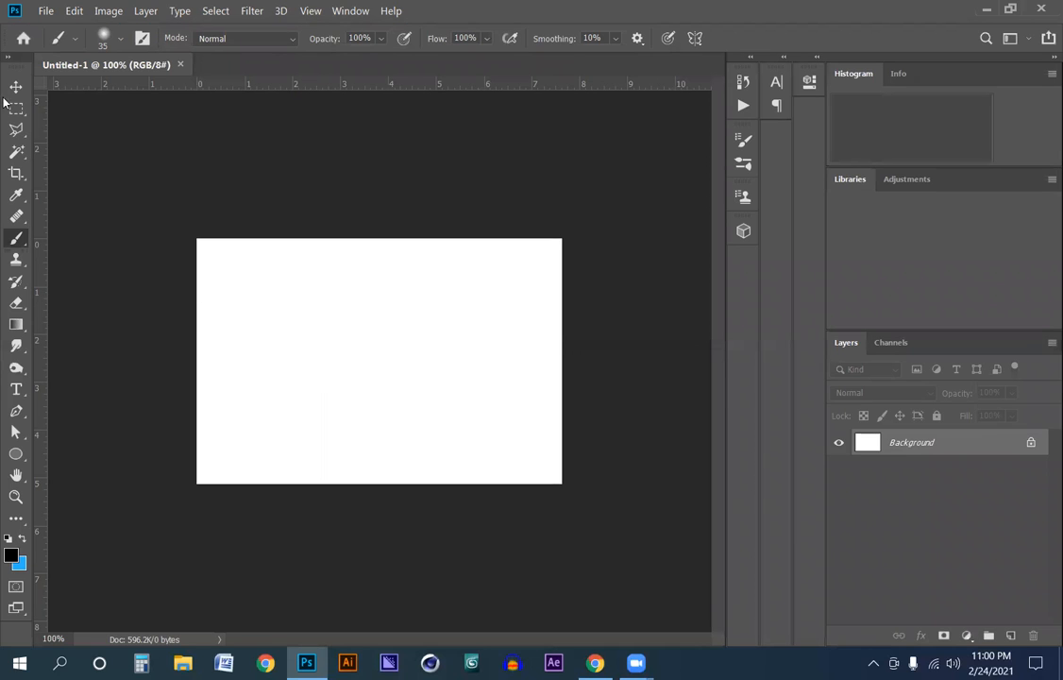
{"action": "left_click", "coordinate": [16, 87]}
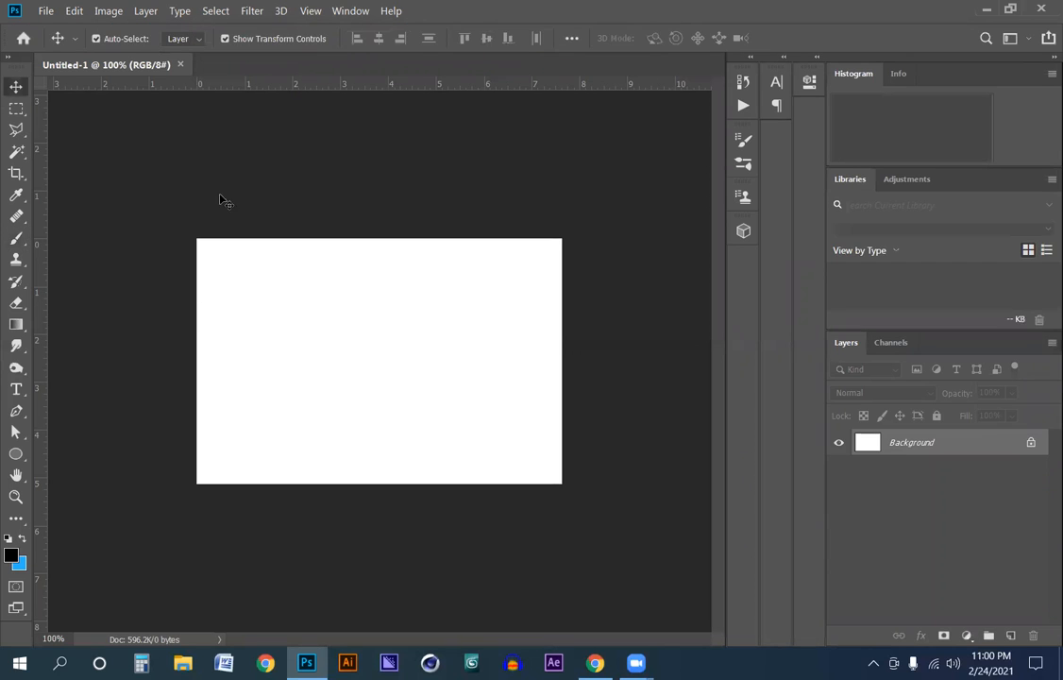
{"action": "scroll", "coordinate": [344, 353], "scroll_direction": "down", "scroll_amount": 1}
{"action": "scroll", "coordinate": [347, 358], "scroll_direction": "up", "scroll_amount": 1}
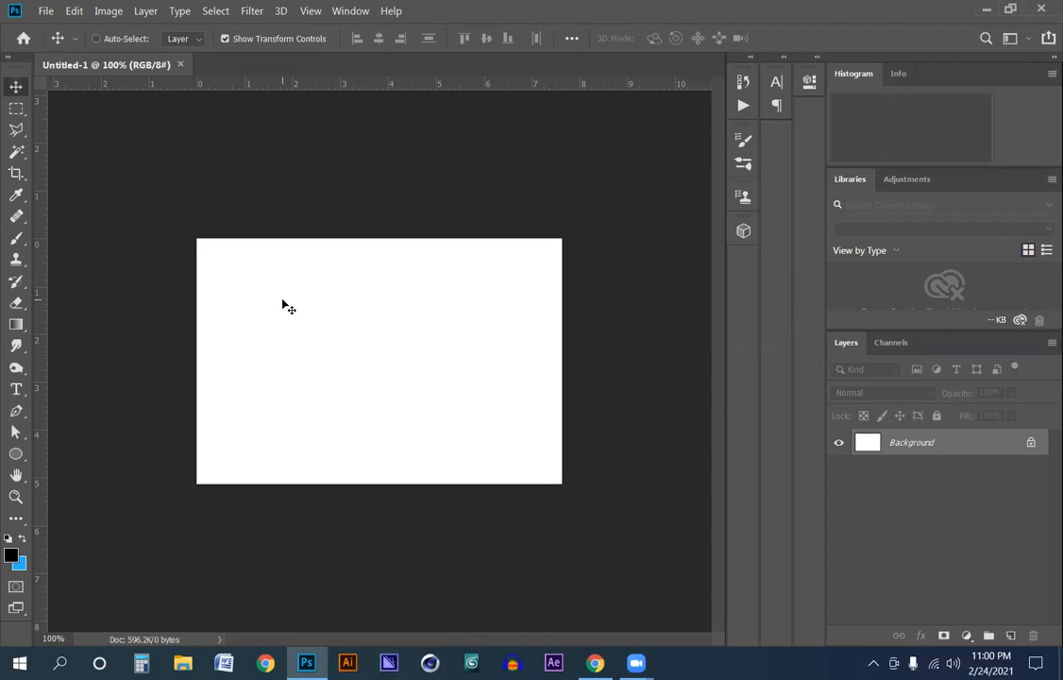
Enlarge the canvas evenly about its centre with the Crop Tool to about 18.9 × 12.7 in and apply the crop.
{"action": "scroll", "coordinate": [282, 302], "scroll_direction": "down", "scroll_amount": 1}
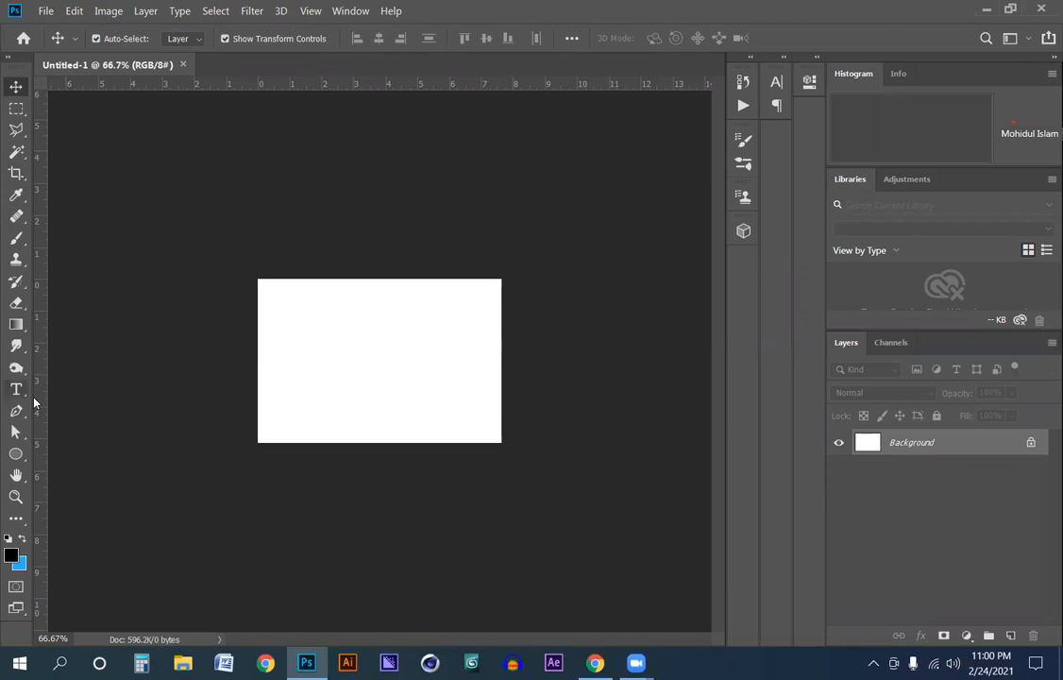
{"action": "key", "text": "c"}
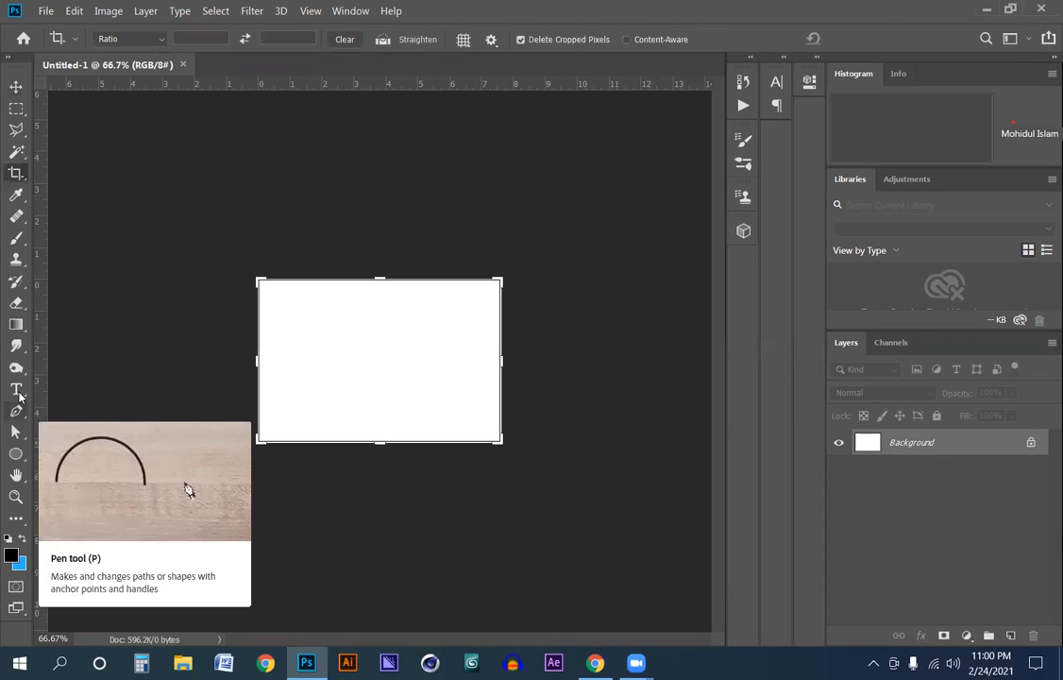
{"action": "right_click", "coordinate": [17, 173]}
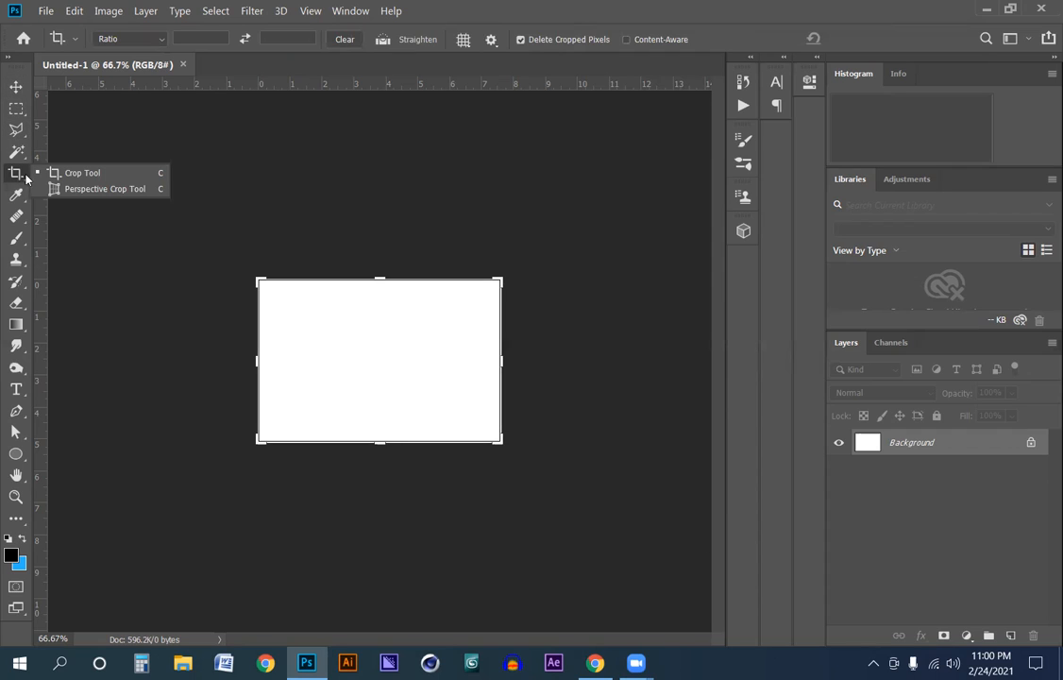
{"action": "left_click", "coordinate": [86, 175]}
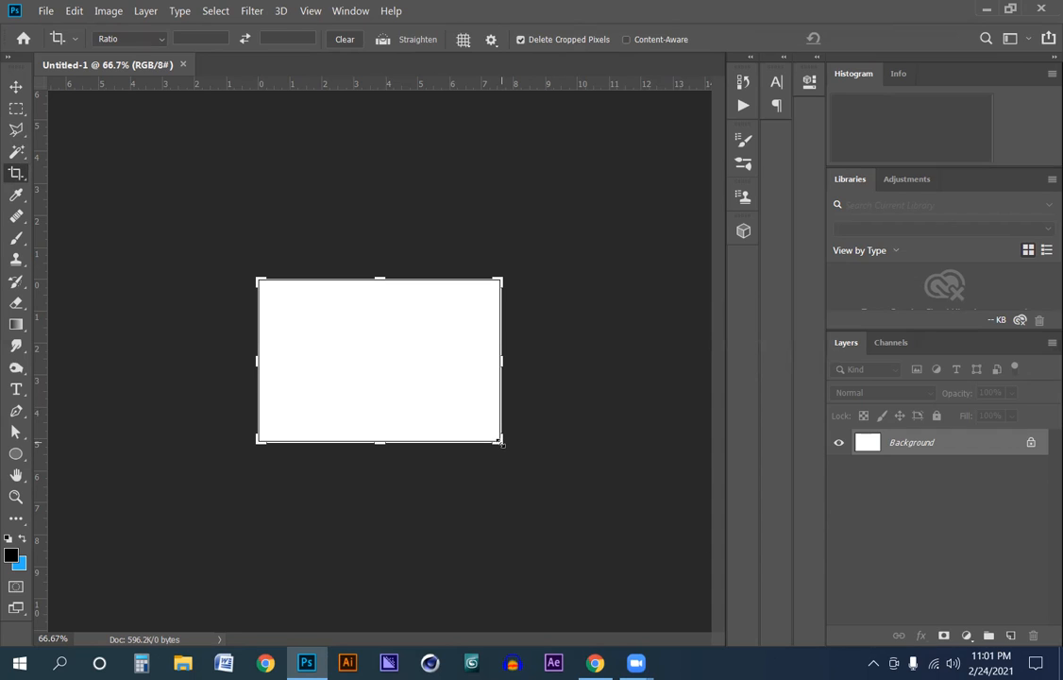
{"action": "left_click_drag", "start_coordinate": [496, 439], "coordinate": [515, 459]}
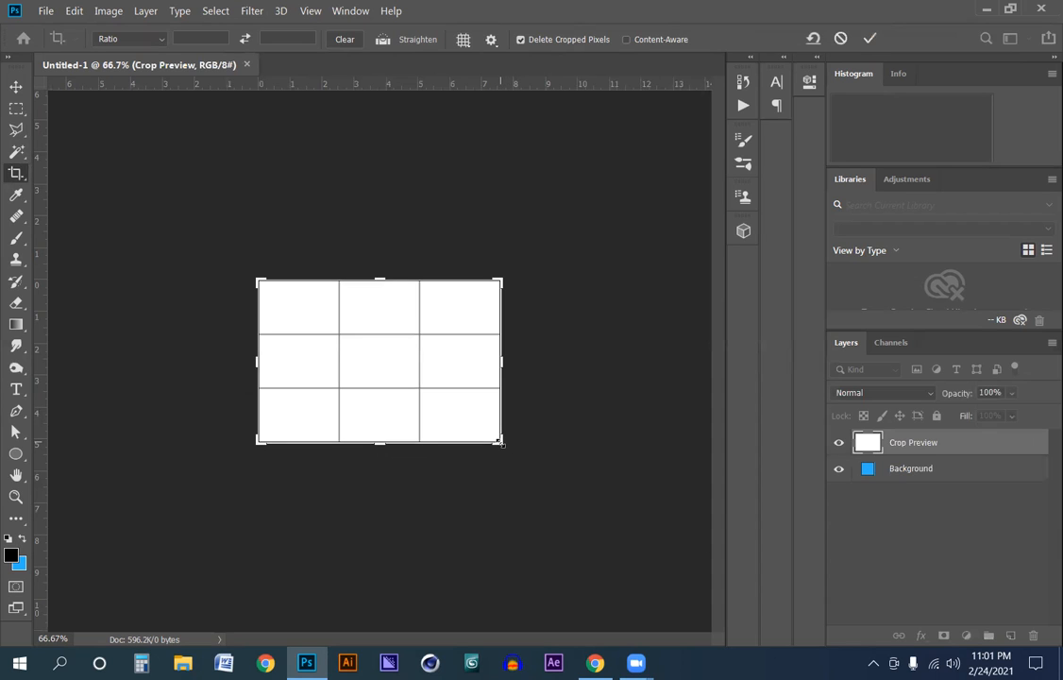
{"action": "left_click_drag", "start_coordinate": [501, 443], "coordinate": [653, 563]}
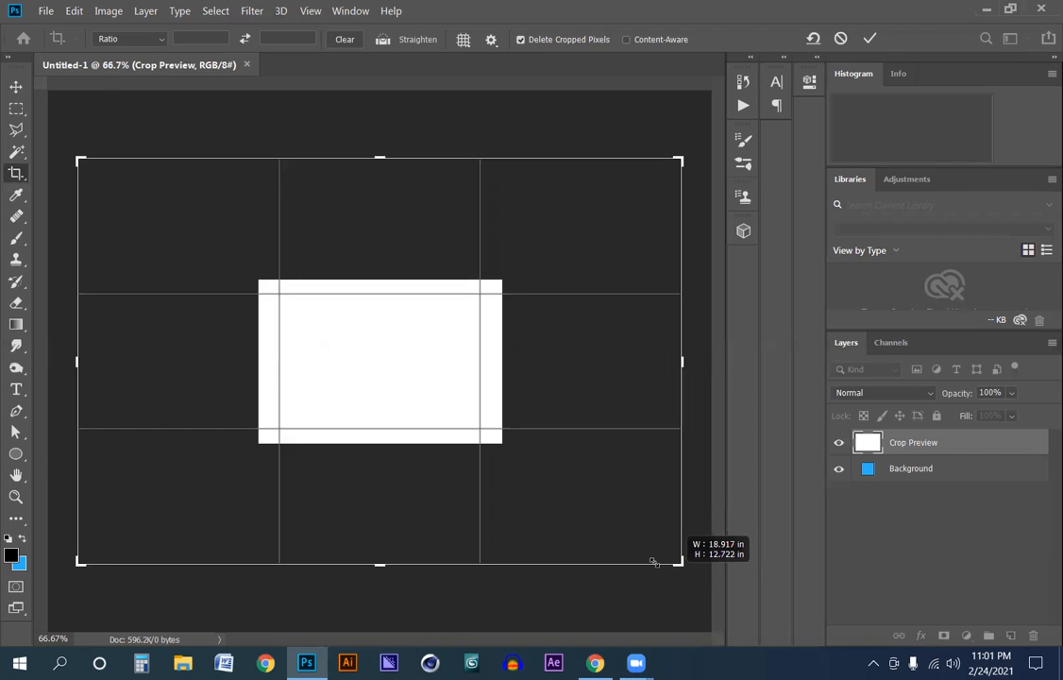
{"action": "left_click_drag", "start_coordinate": [654, 562], "coordinate": [652, 561]}
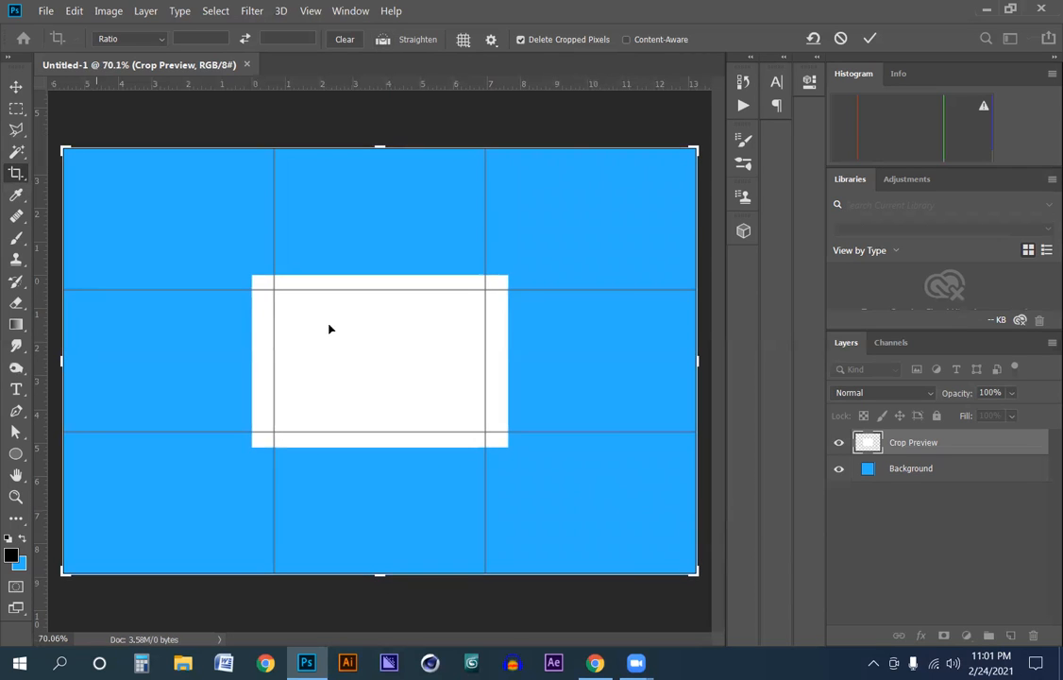
{"action": "left_click", "coordinate": [17, 90]}
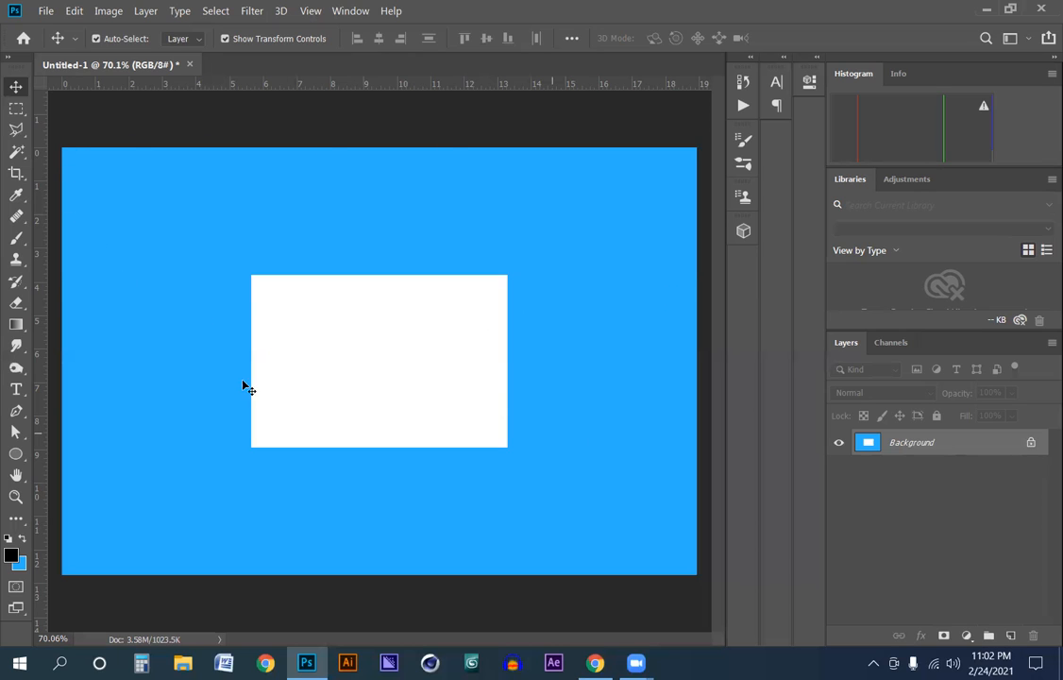
Unlock the Background layer and fill it with the black foreground color.
{"action": "left_click", "coordinate": [1031, 444]}
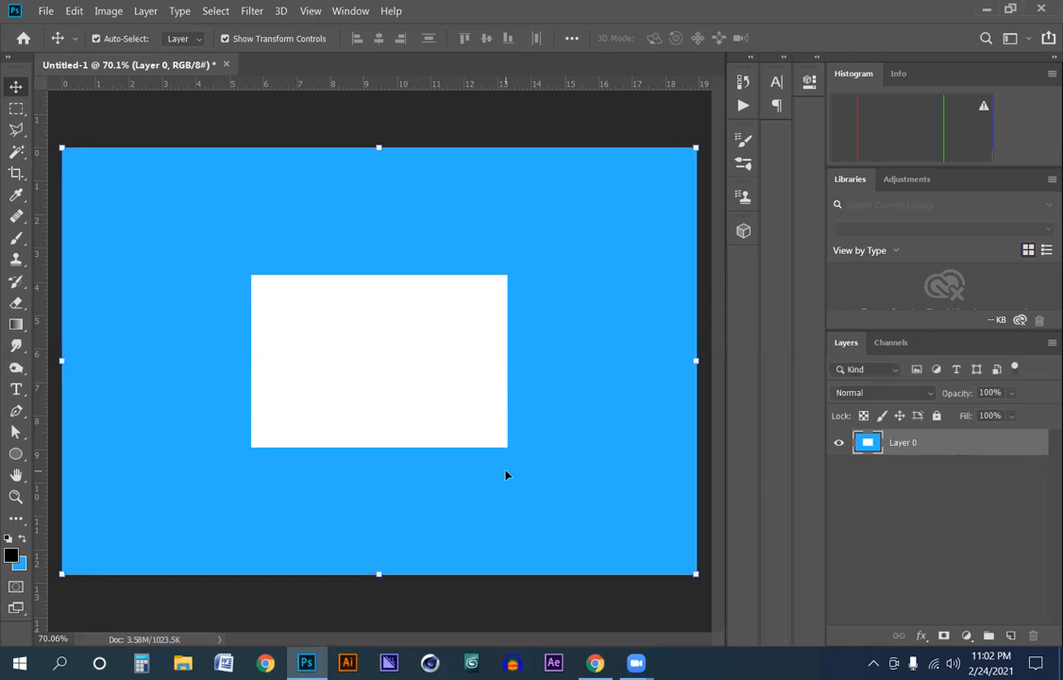
{"action": "key", "text": "alt+BackSpace"}
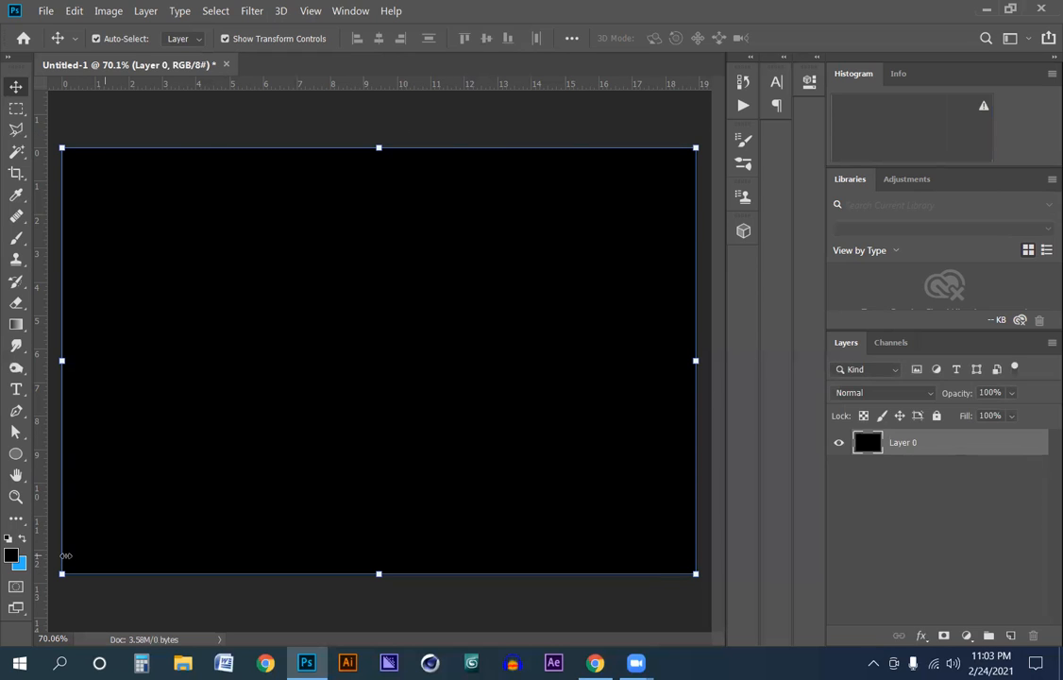
Set the foreground color to white (ffffff) and fill the layer with it.
{"action": "left_click", "coordinate": [11, 556]}
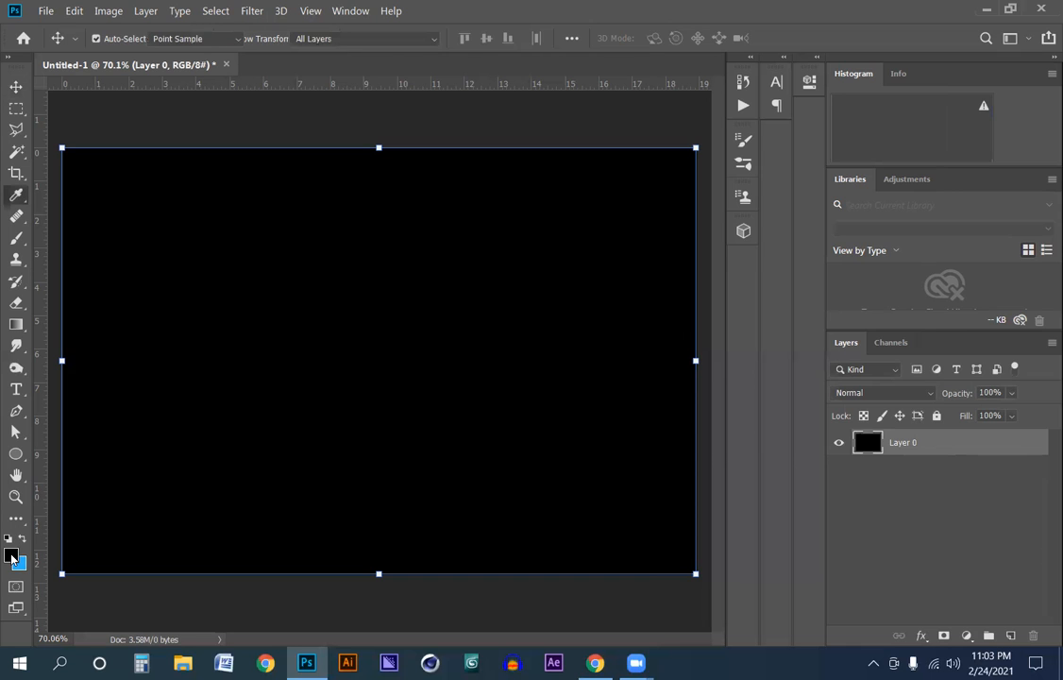
{"action": "left_click_drag", "start_coordinate": [639, 252], "coordinate": [617, 141]}
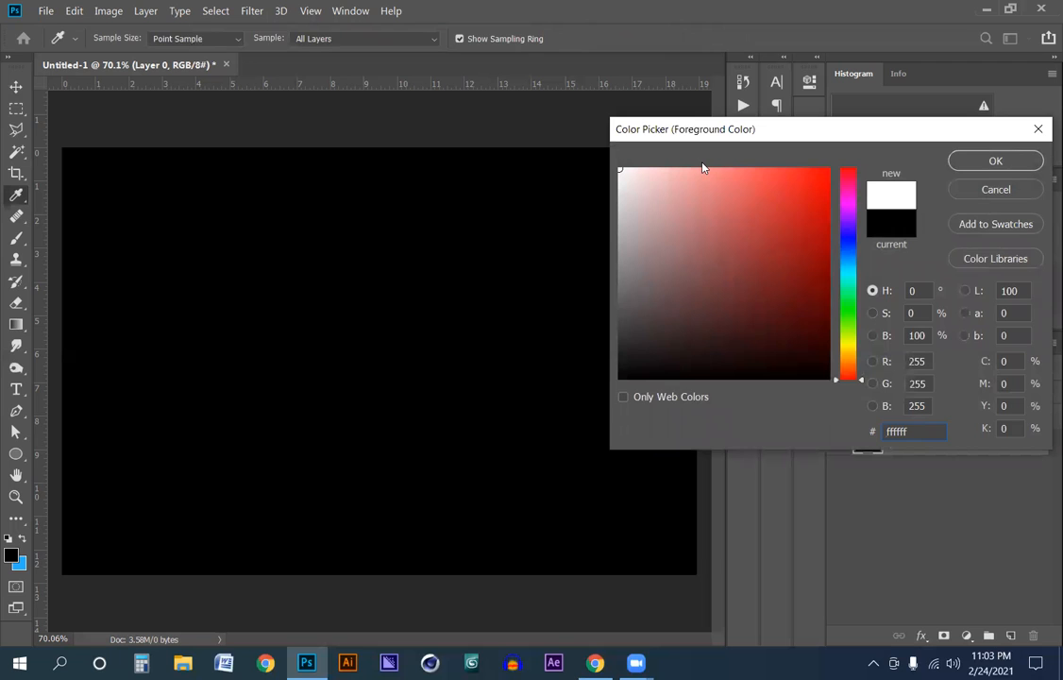
{"action": "key", "text": "Return"}
{"action": "key", "text": "v"}
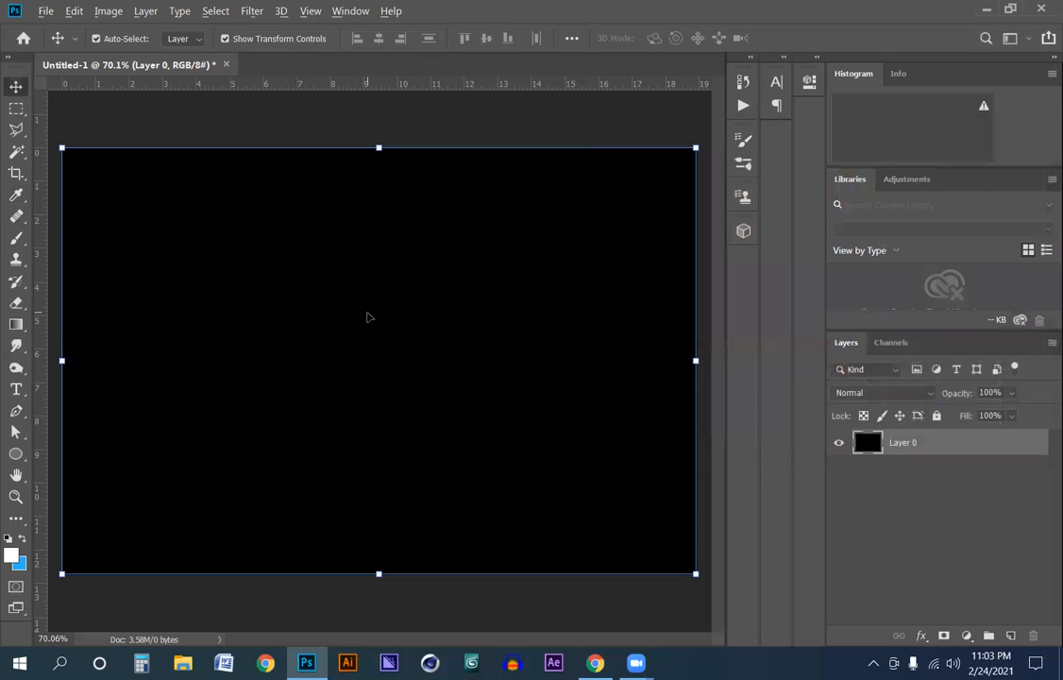
{"action": "key", "text": "alt+BackSpace"}
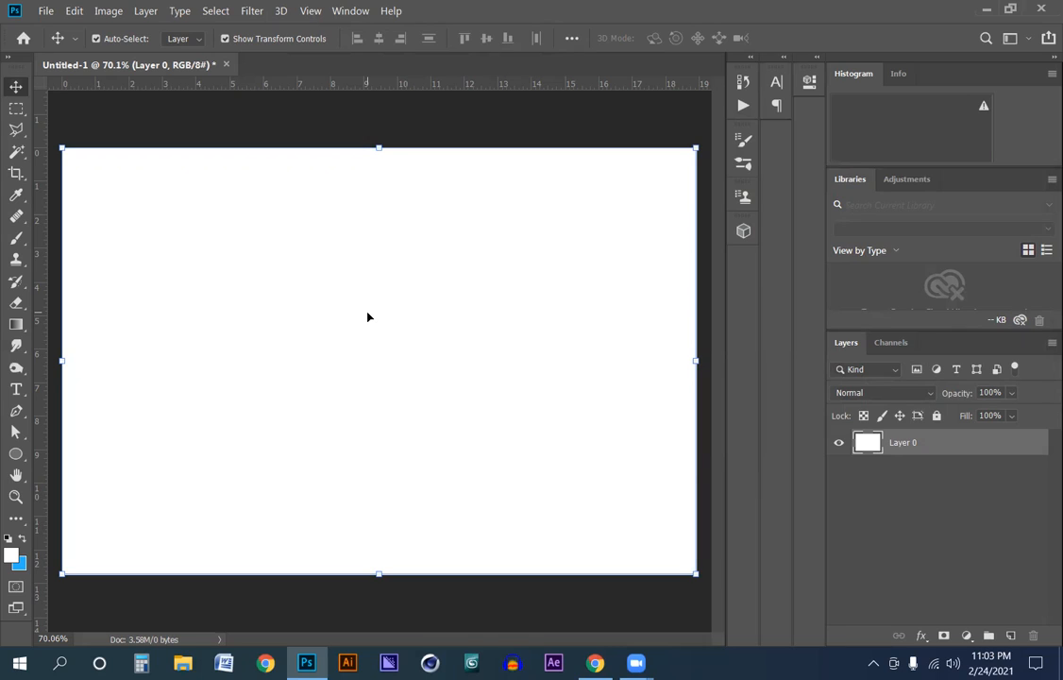
{"action": "key", "text": "ctrl+minus"}
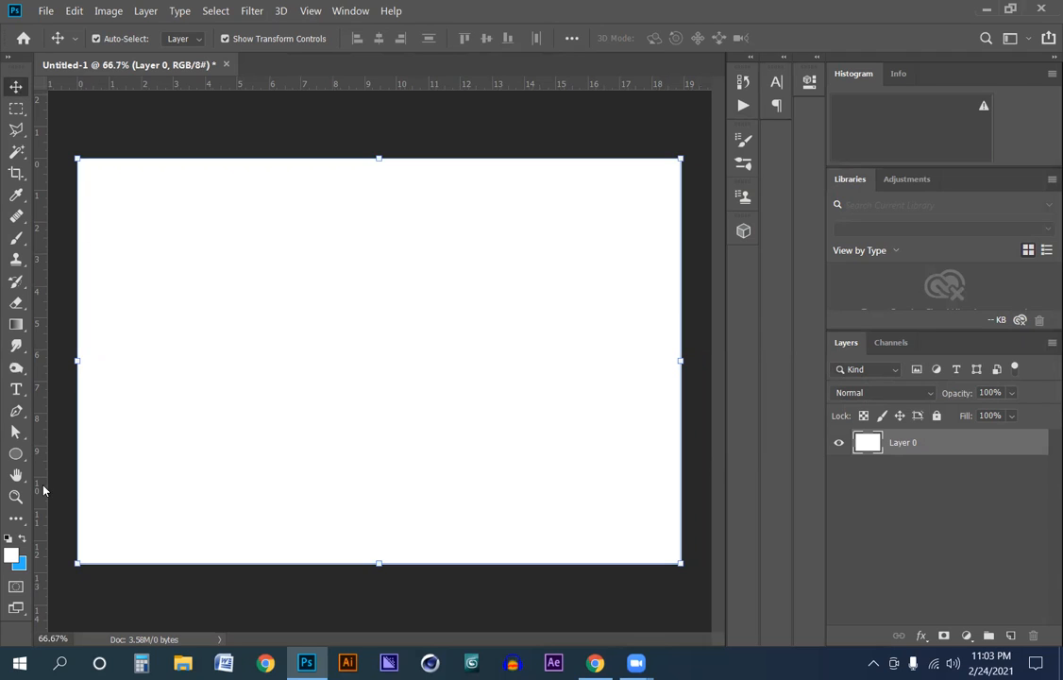
{"action": "left_click", "coordinate": [15, 454]}
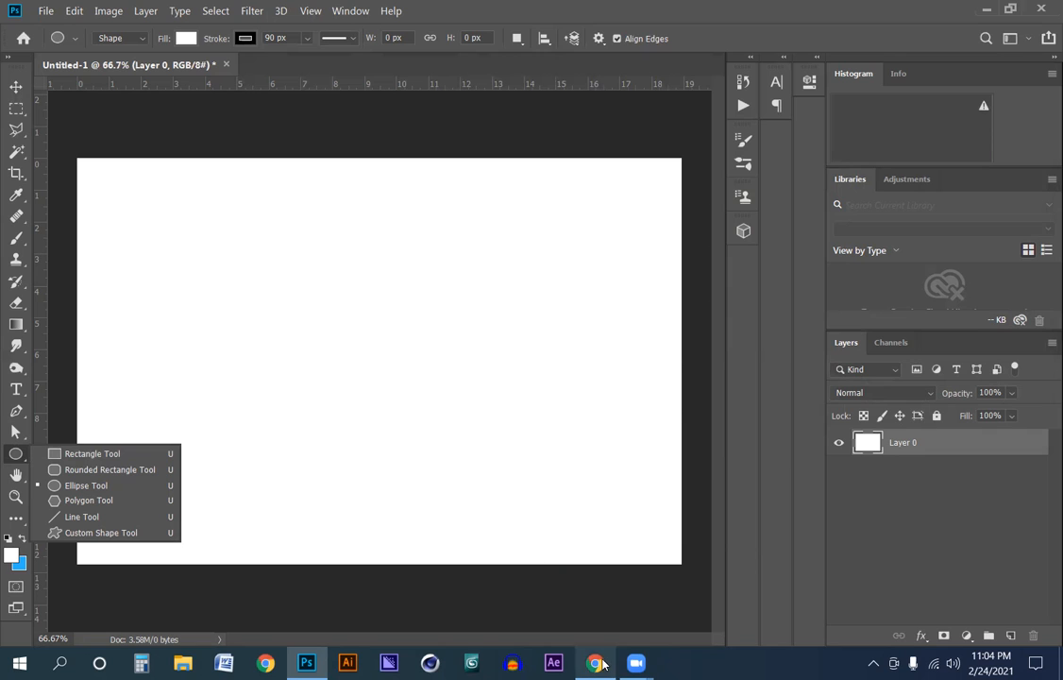
Switch to Chrome, show the Fiverr buyer requests page and close the two Facebook tabs.
{"action": "mouse_move", "coordinate": [598, 664]}
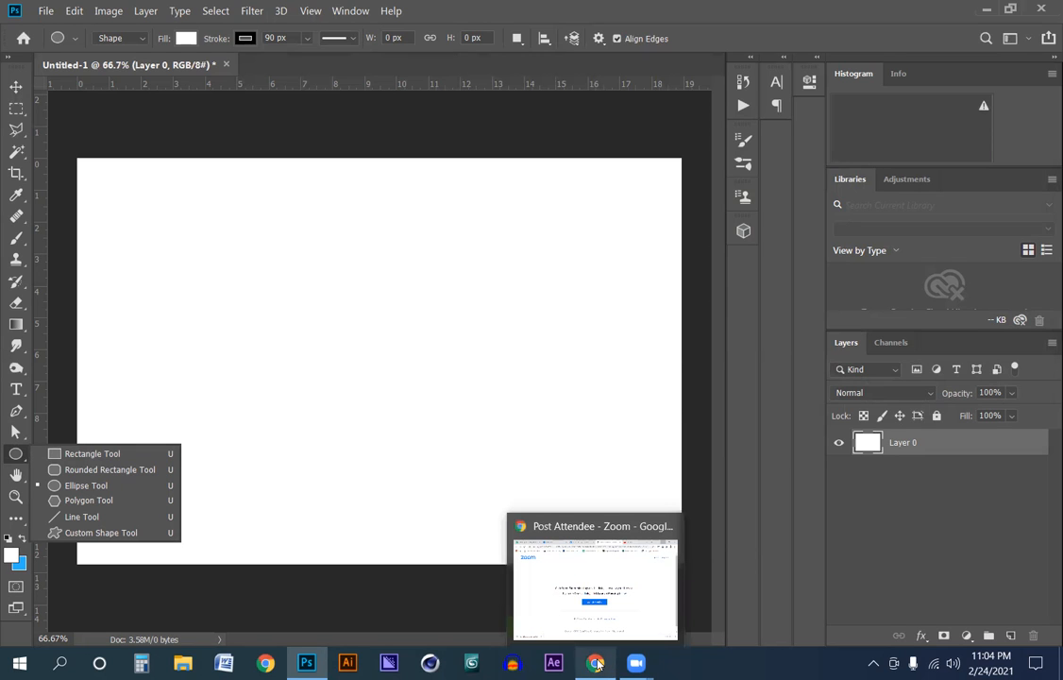
{"action": "left_click", "coordinate": [599, 664]}
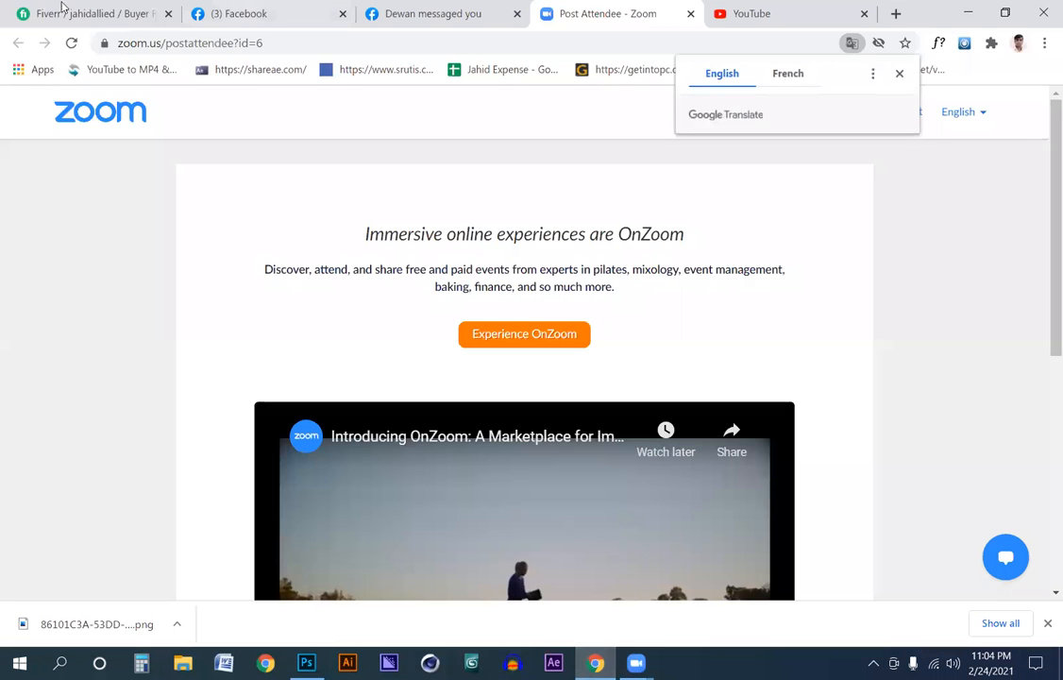
{"action": "left_click", "coordinate": [62, 10]}
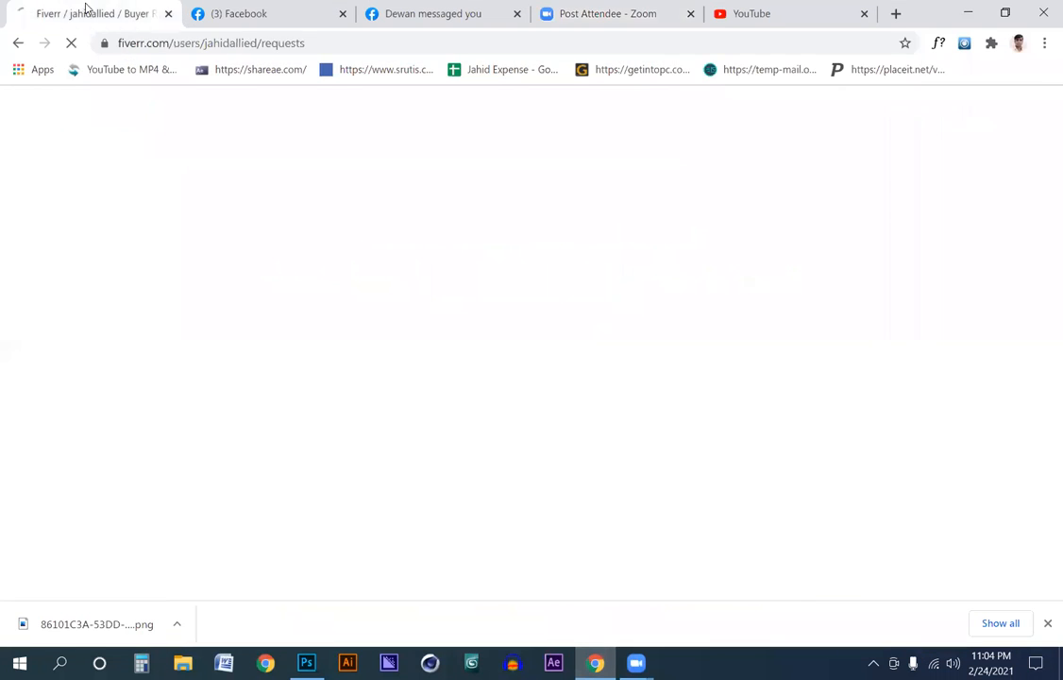
{"action": "left_click", "coordinate": [342, 14]}
{"action": "left_click", "coordinate": [341, 14]}
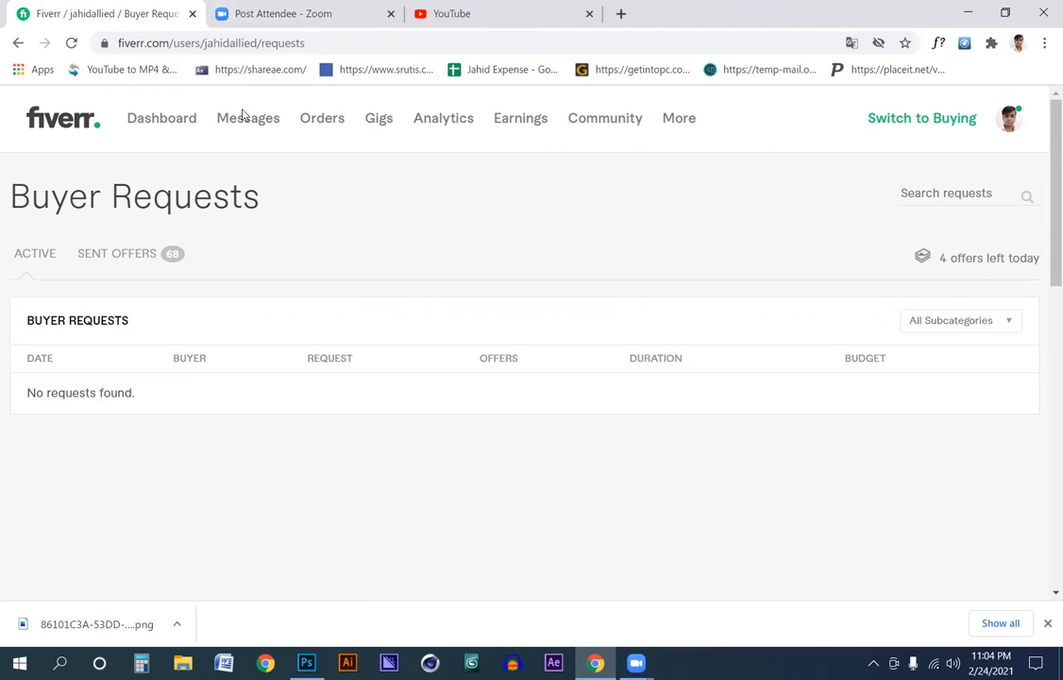
Switch the Fiverr account to buying mode, visit the seller dashboard and return to buying mode.
{"action": "left_click", "coordinate": [935, 121]}
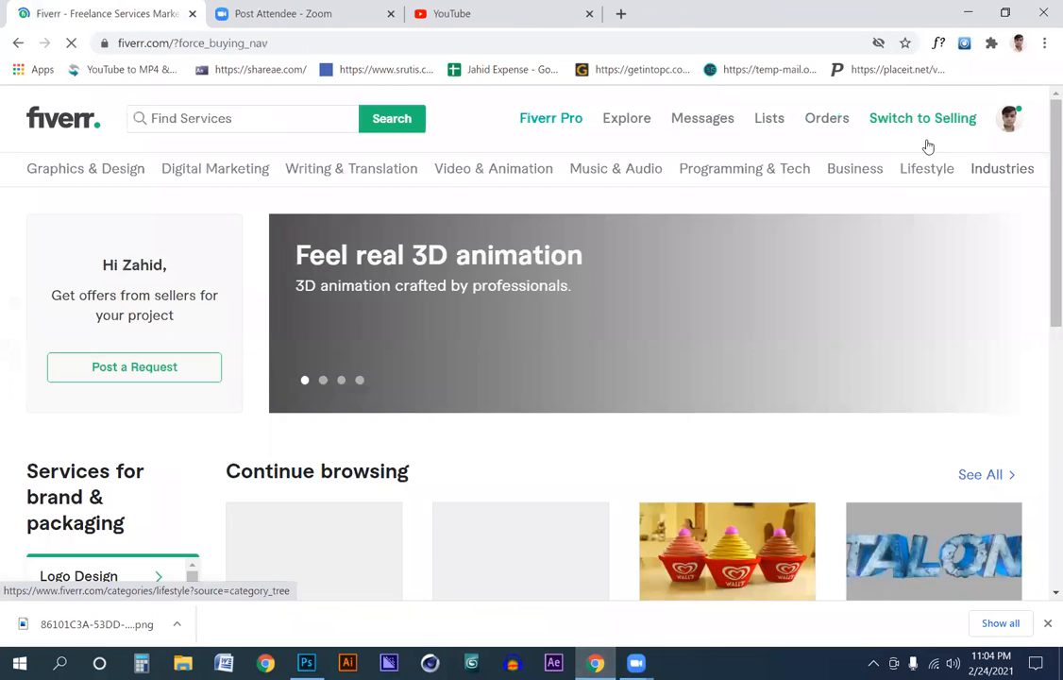
{"action": "left_click", "coordinate": [921, 123]}
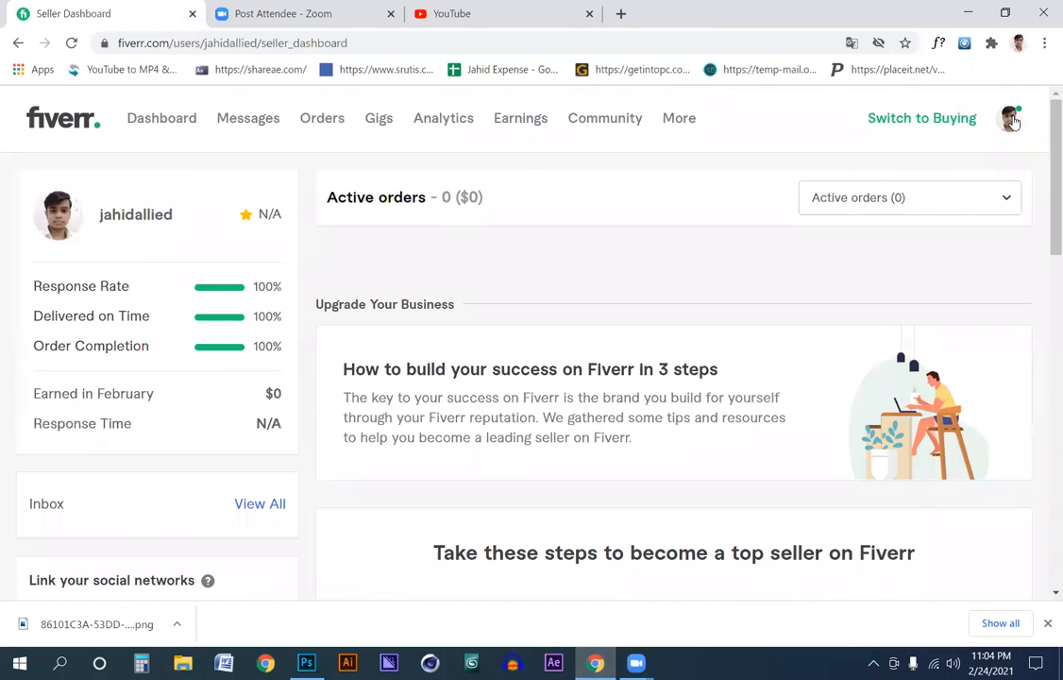
{"action": "left_click", "coordinate": [1010, 120]}
{"action": "left_click", "coordinate": [955, 122]}
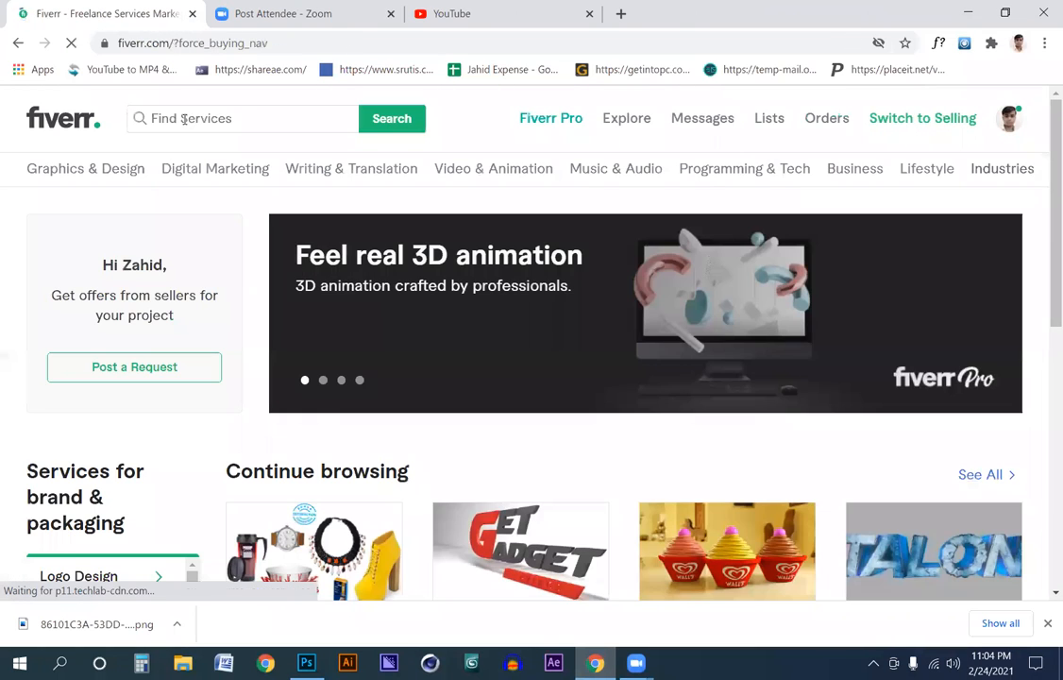
Search the Fiverr services for "facebook business page".
{"action": "left_click", "coordinate": [192, 121]}
{"action": "type", "text": "facebo"}
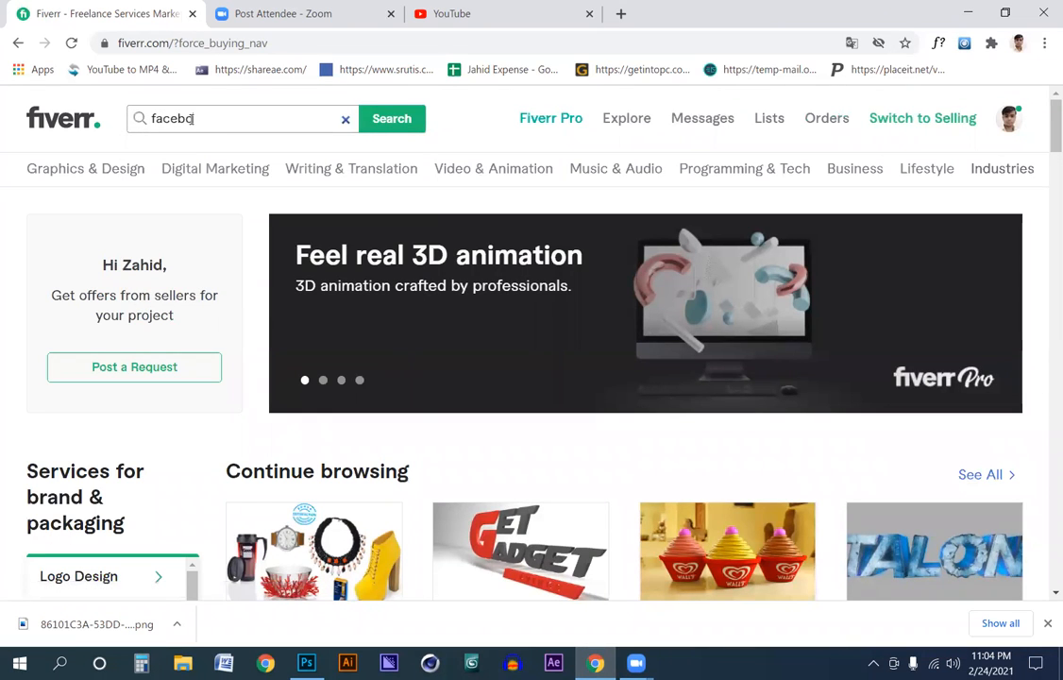
{"action": "type", "text": "ok"}
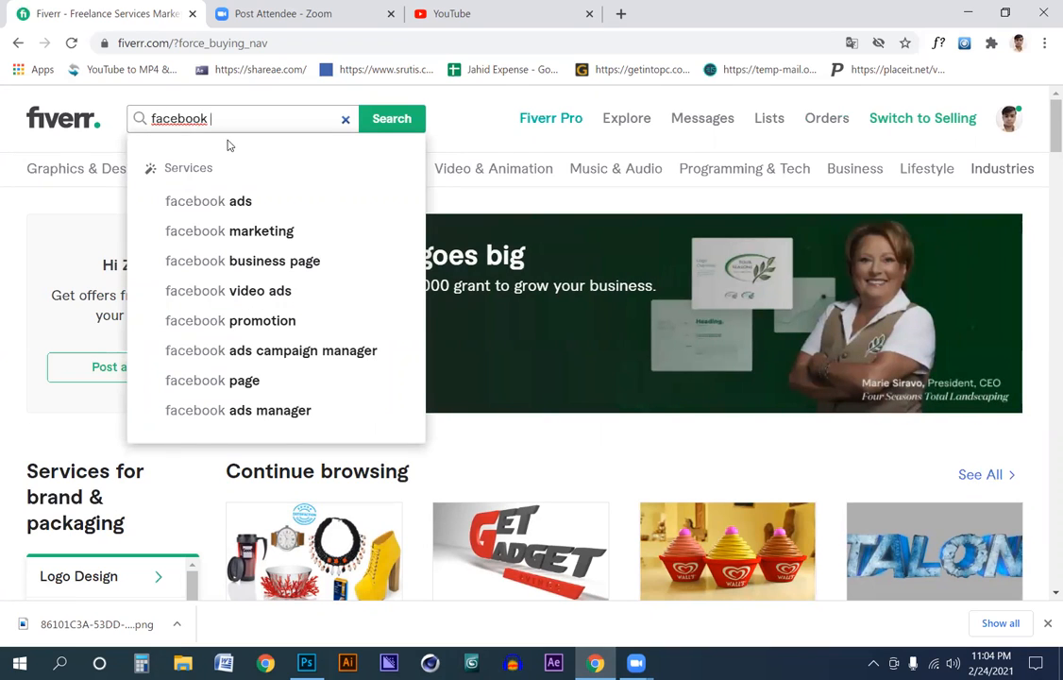
{"action": "left_click", "coordinate": [259, 257]}
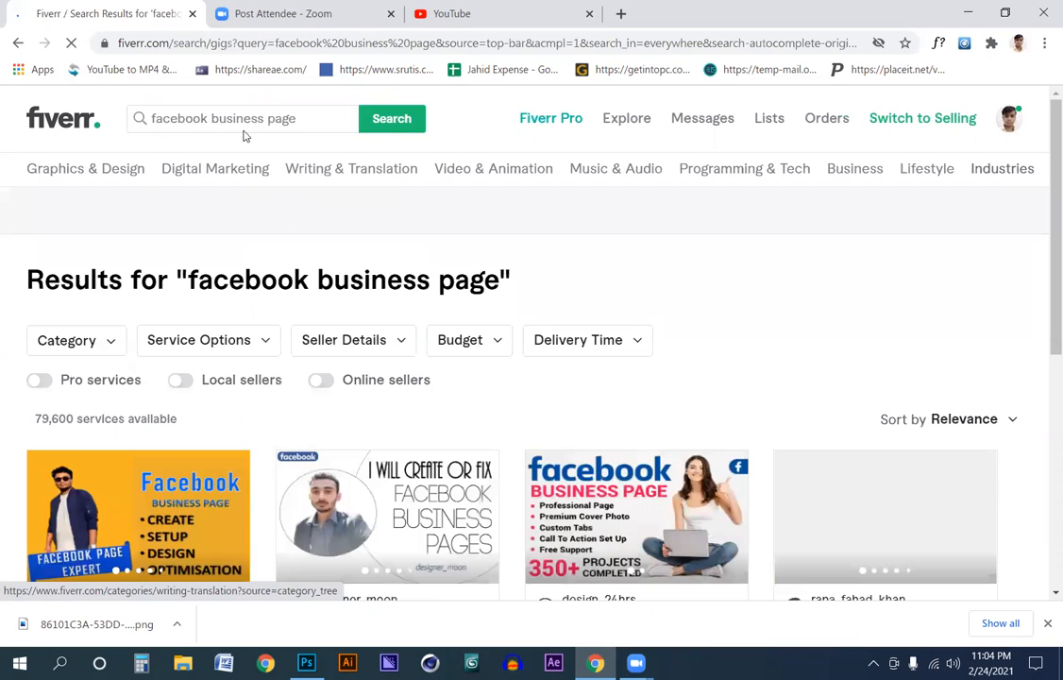
Change the Fiverr search to "facebook business manager" using the suggested term.
{"action": "left_click", "coordinate": [270, 120]}
{"action": "double_click", "coordinate": [302, 119]}
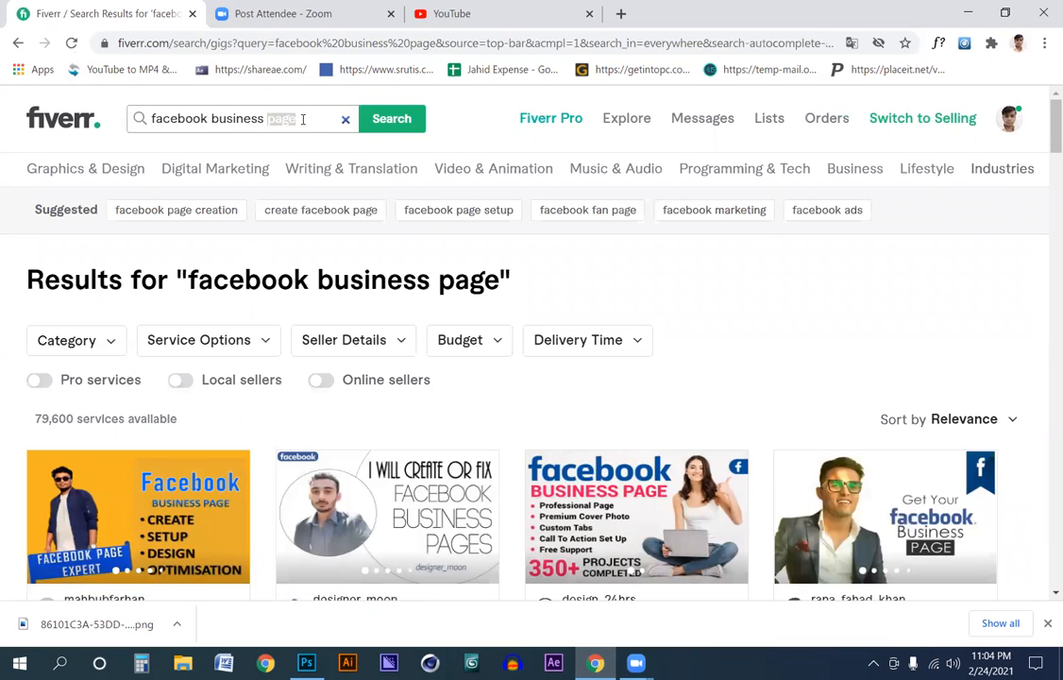
{"action": "key", "text": "BackSpace"}
{"action": "type", "text": "man"}
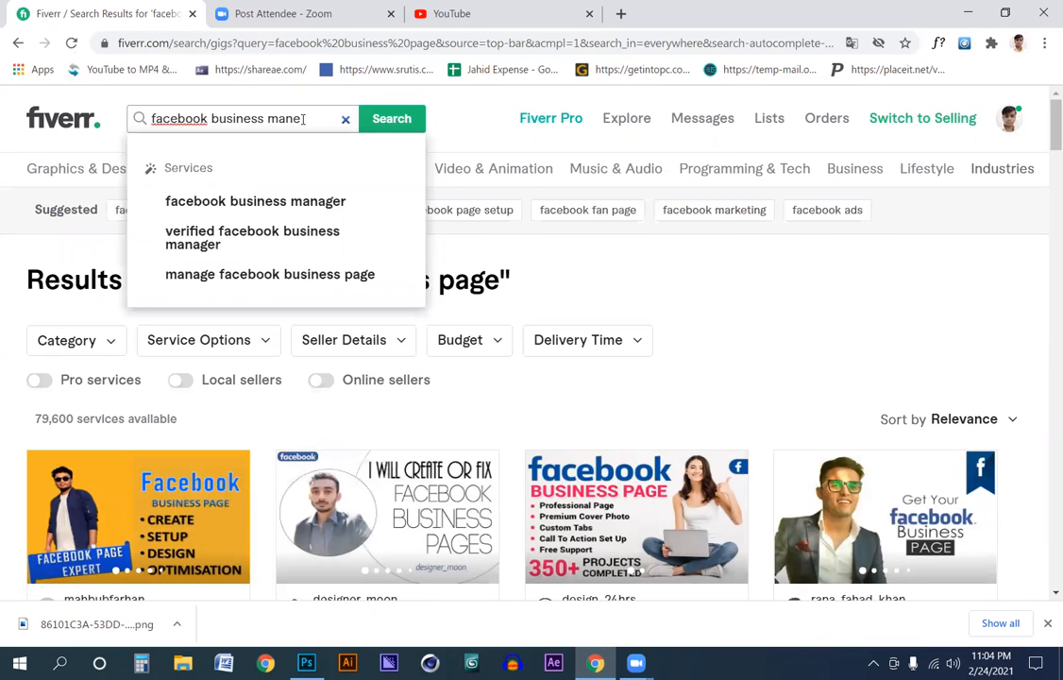
{"action": "left_click", "coordinate": [327, 200]}
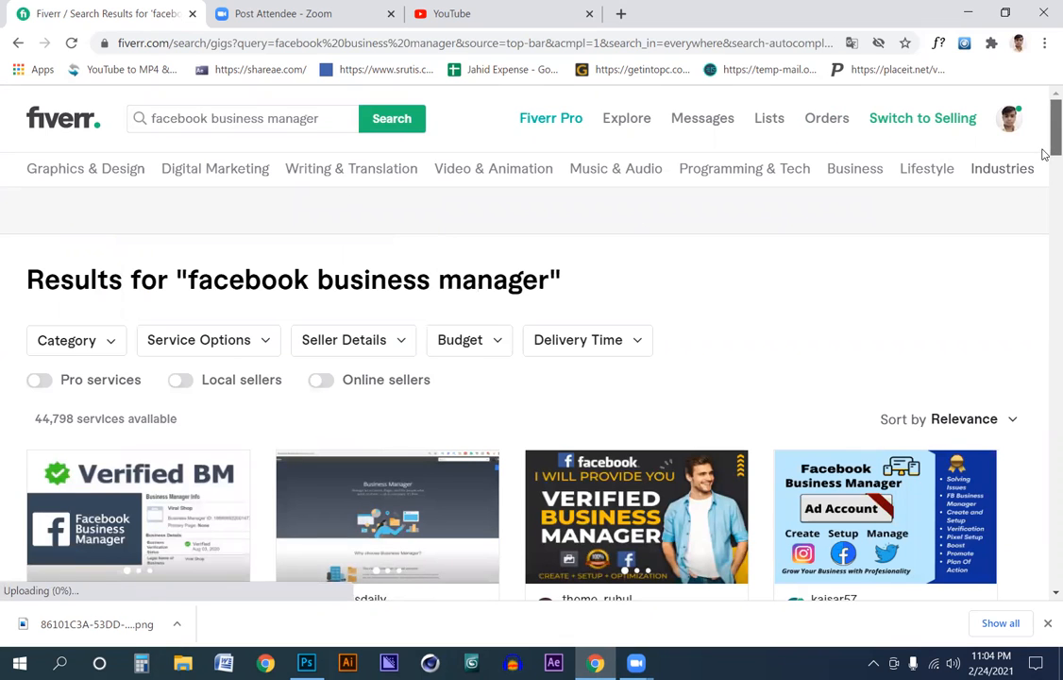
Open the gig "I will create verified facebook business manager or ads account" and examine its images, description and packages.
{"action": "scroll", "coordinate": [374, 402], "scroll_direction": "down", "scroll_amount": 2}
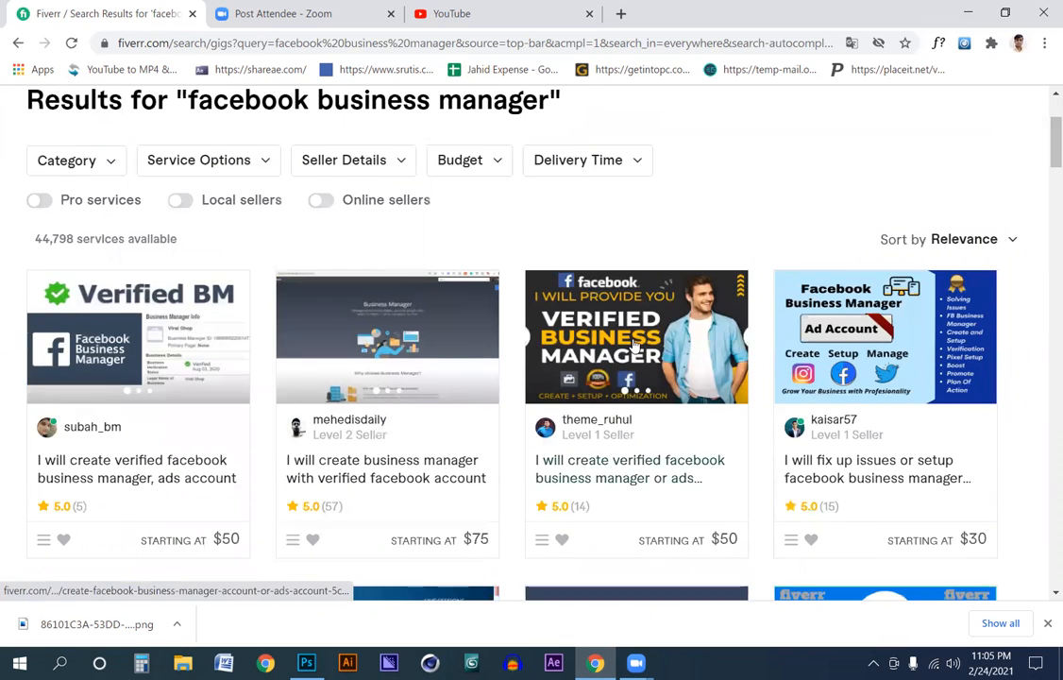
{"action": "left_click", "coordinate": [386, 475]}
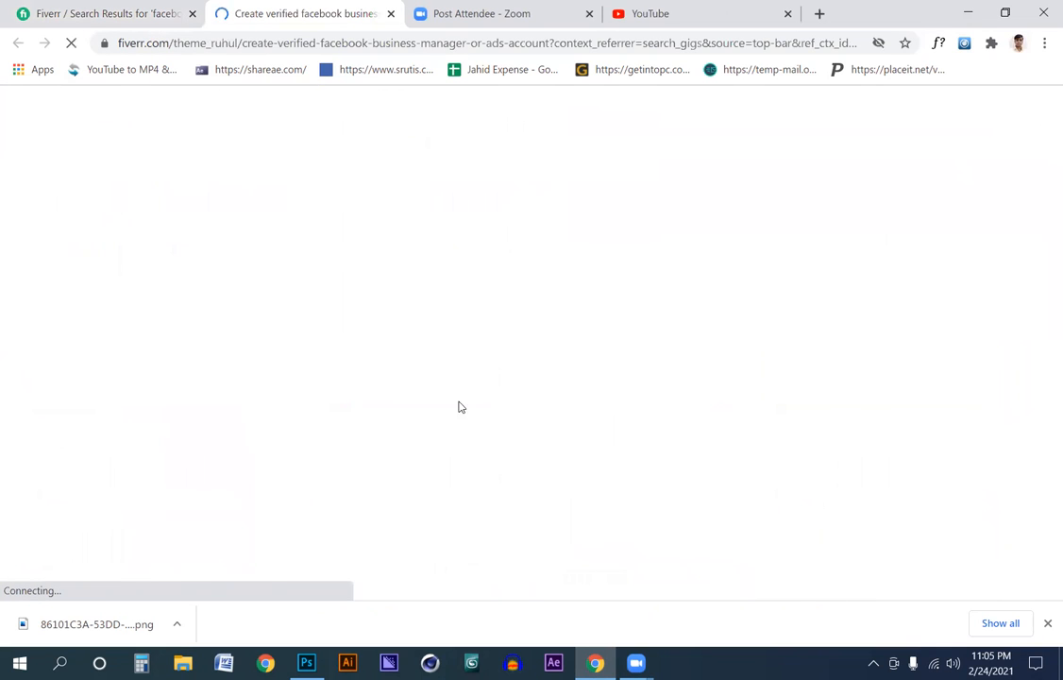
{"action": "scroll", "coordinate": [452, 396], "scroll_direction": "down", "scroll_amount": 1}
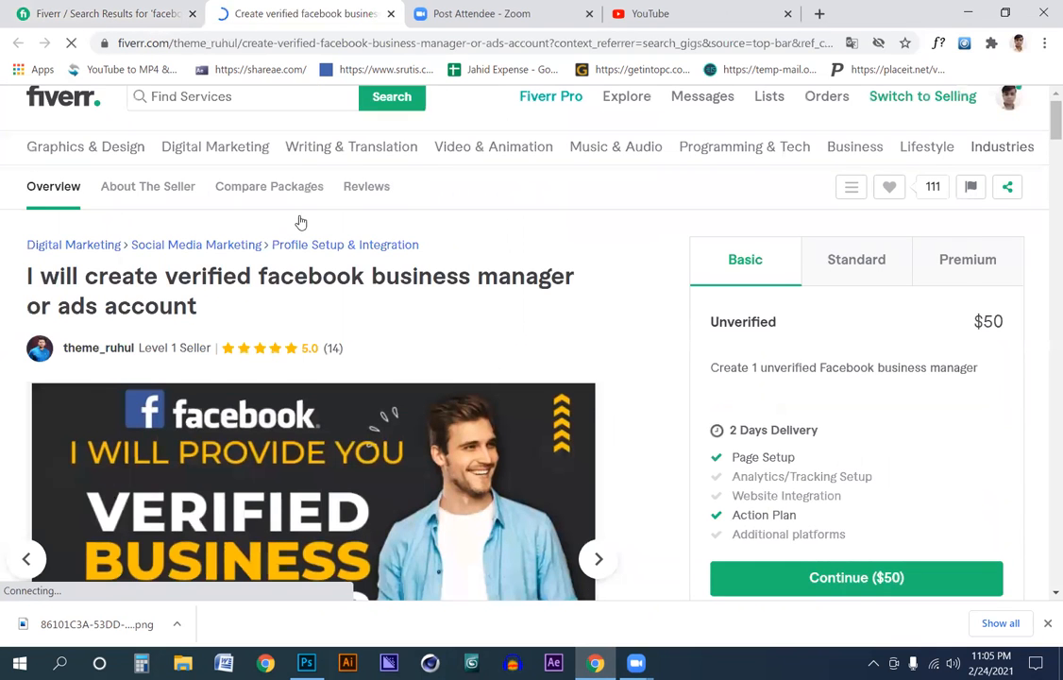
{"action": "scroll", "coordinate": [247, 158], "scroll_direction": "down", "scroll_amount": 4}
{"action": "scroll", "coordinate": [230, 127], "scroll_direction": "up", "scroll_amount": 4}
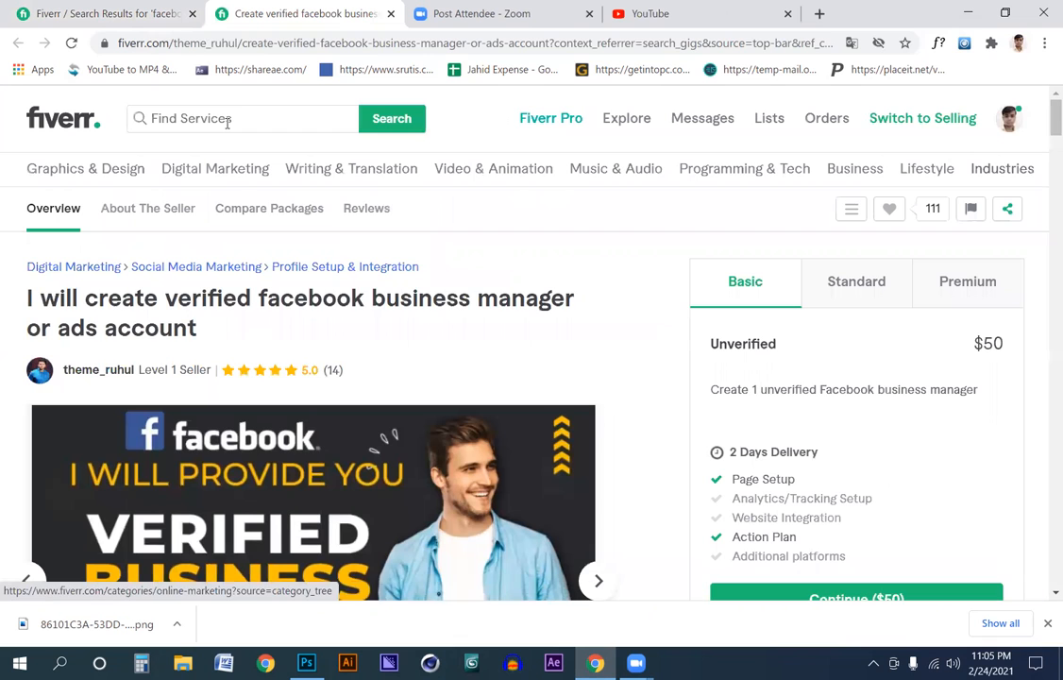
{"action": "left_click", "coordinate": [227, 120]}
{"action": "scroll", "coordinate": [363, 381], "scroll_direction": "down", "scroll_amount": 4}
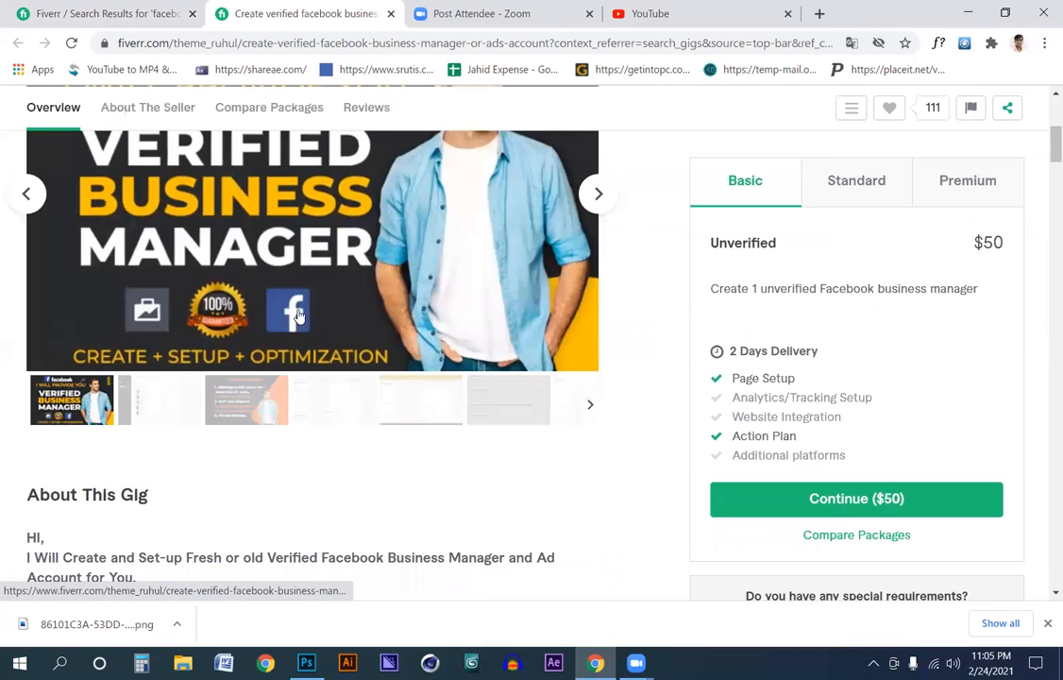
{"action": "scroll", "coordinate": [384, 357], "scroll_direction": "up", "scroll_amount": 4}
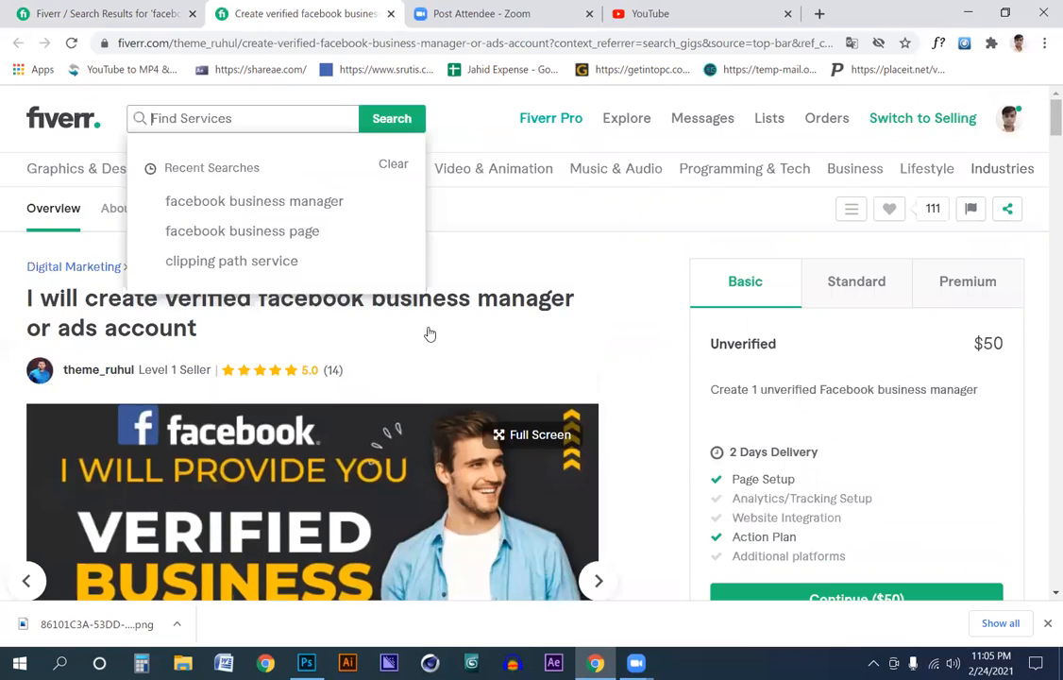
Switch to Photoshop and draw a rectangle of about 1388 × 957 px covering the whole canvas.
{"action": "scroll", "coordinate": [430, 332], "scroll_direction": "down", "scroll_amount": 4}
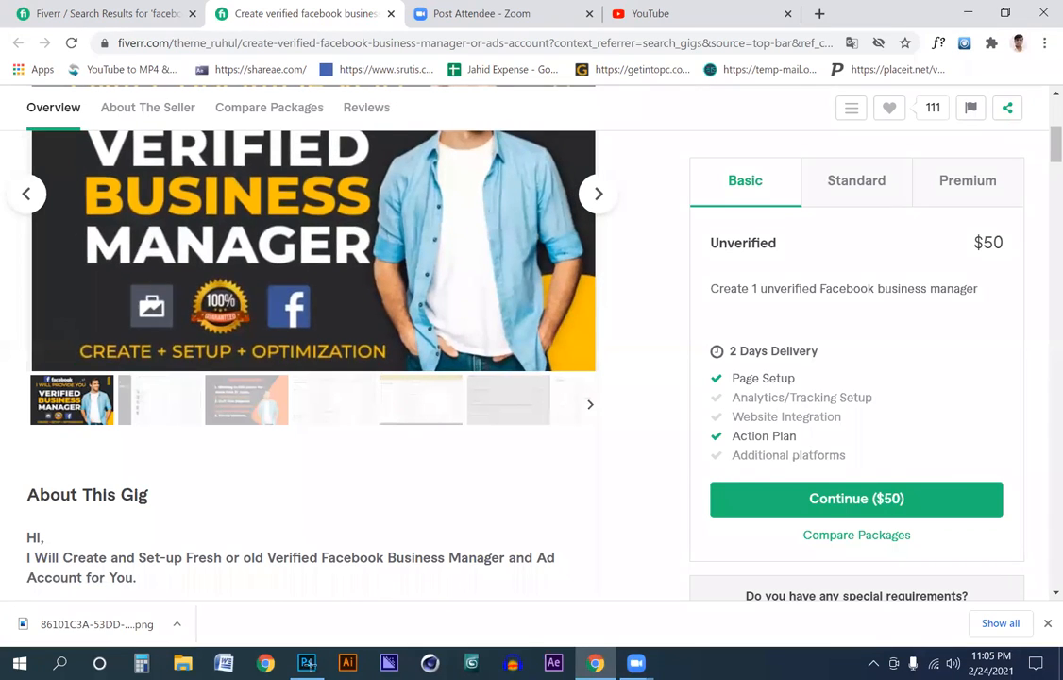
{"action": "left_click", "coordinate": [306, 663]}
{"action": "left_click", "coordinate": [16, 87]}
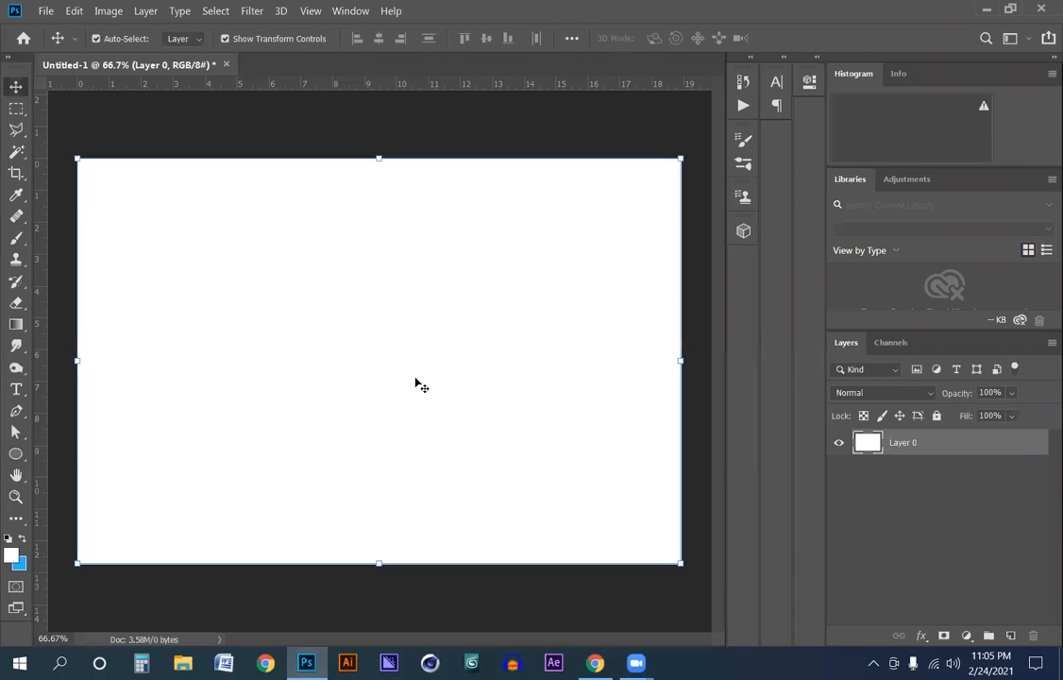
{"action": "key", "text": "ctrl+minus"}
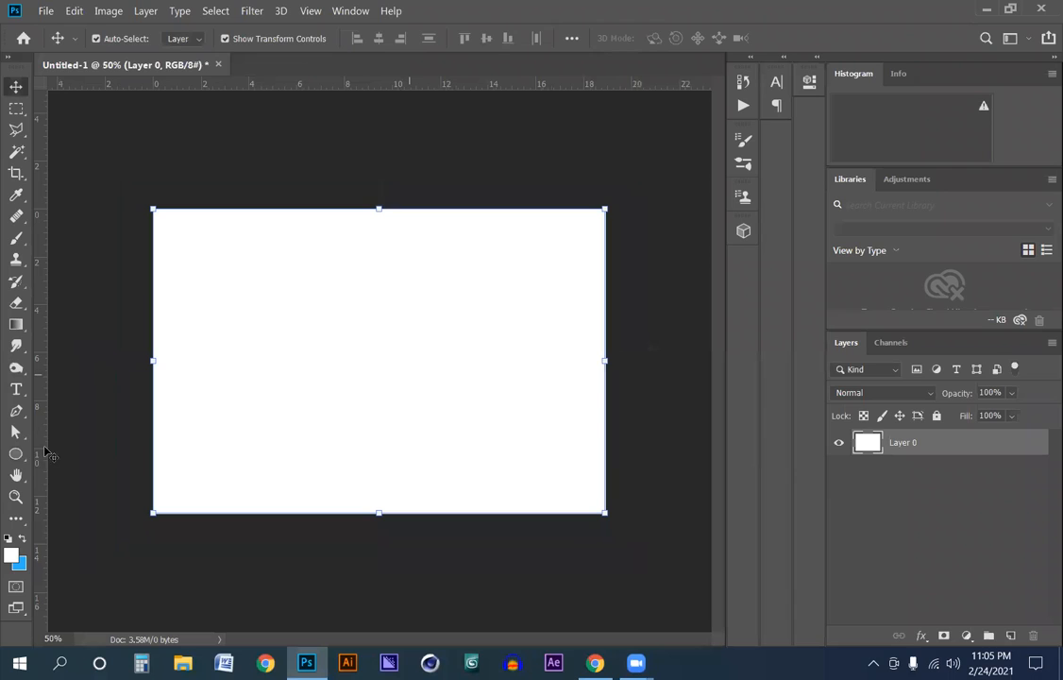
{"action": "left_click", "coordinate": [16, 455]}
{"action": "left_click", "coordinate": [18, 458]}
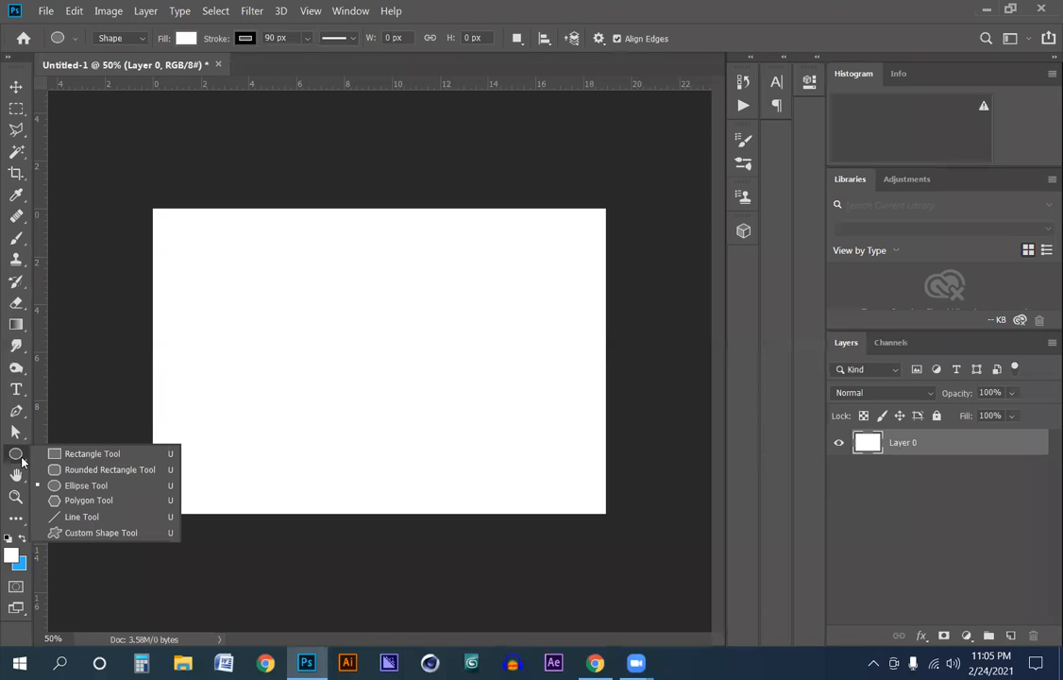
{"action": "left_click", "coordinate": [93, 454]}
{"action": "mouse_move", "coordinate": [152, 205]}
{"action": "left_mouse_down"}
{"action": "mouse_move", "coordinate": [285, 361]}
{"action": "mouse_move", "coordinate": [612, 522]}
{"action": "left_mouse_up"}
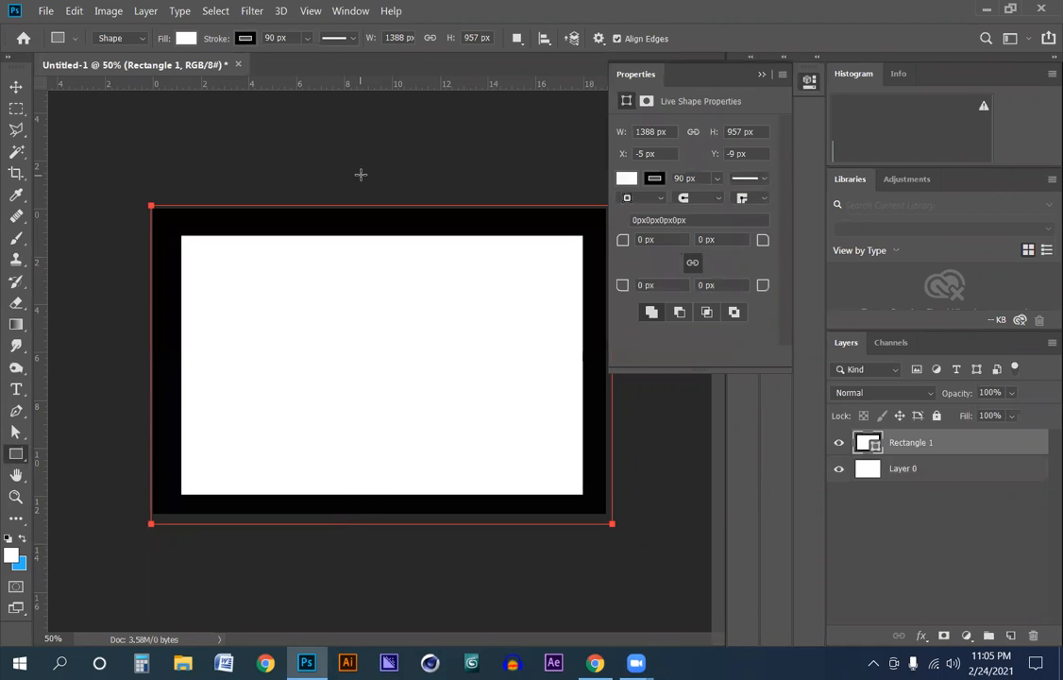
Remove the black stroke from the rectangle.
{"action": "left_click", "coordinate": [186, 39]}
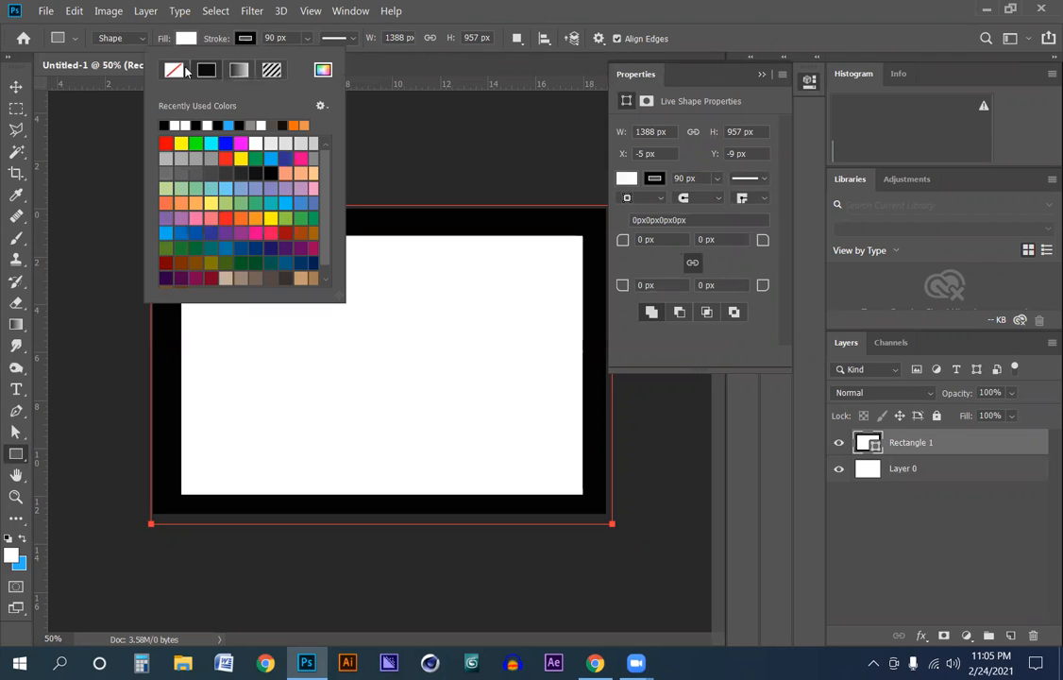
{"action": "left_click", "coordinate": [175, 71]}
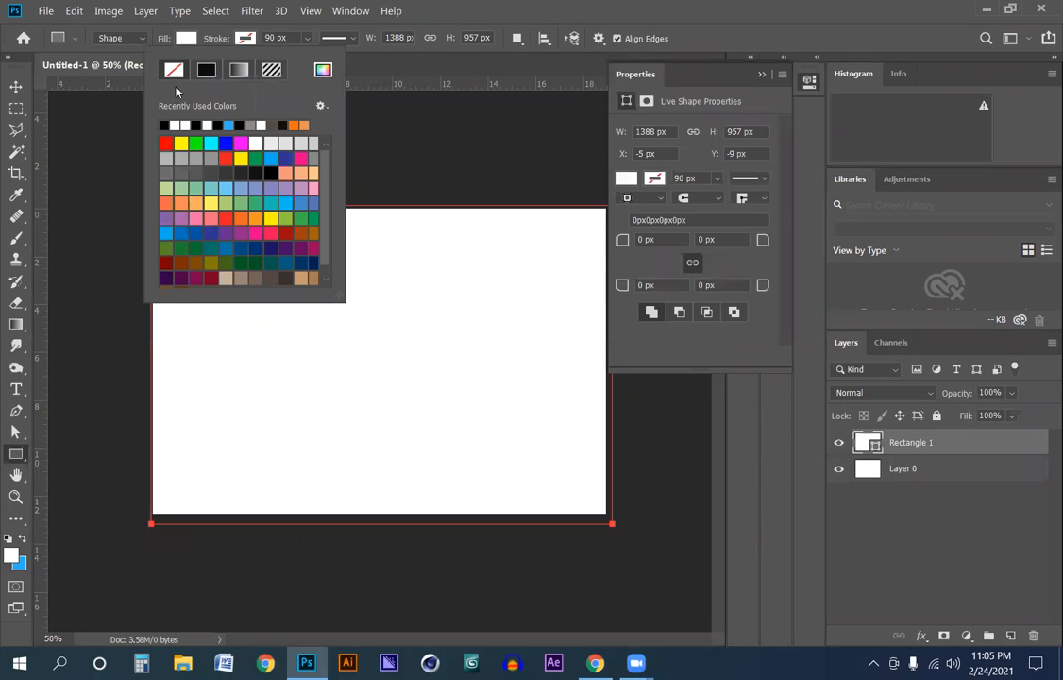
{"action": "key", "text": "Escape"}
{"action": "key", "text": "v"}
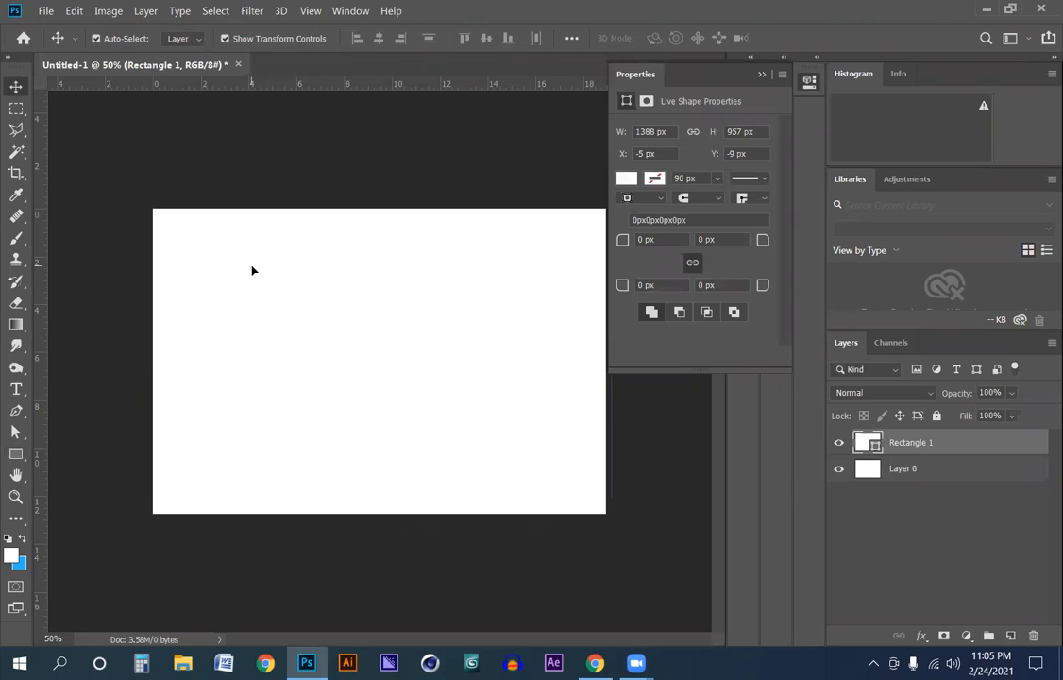
Try red, dark blue and green fills on the rectangle, and set its fill to yellow.
{"action": "left_click", "coordinate": [16, 453]}
{"action": "left_click", "coordinate": [186, 38]}
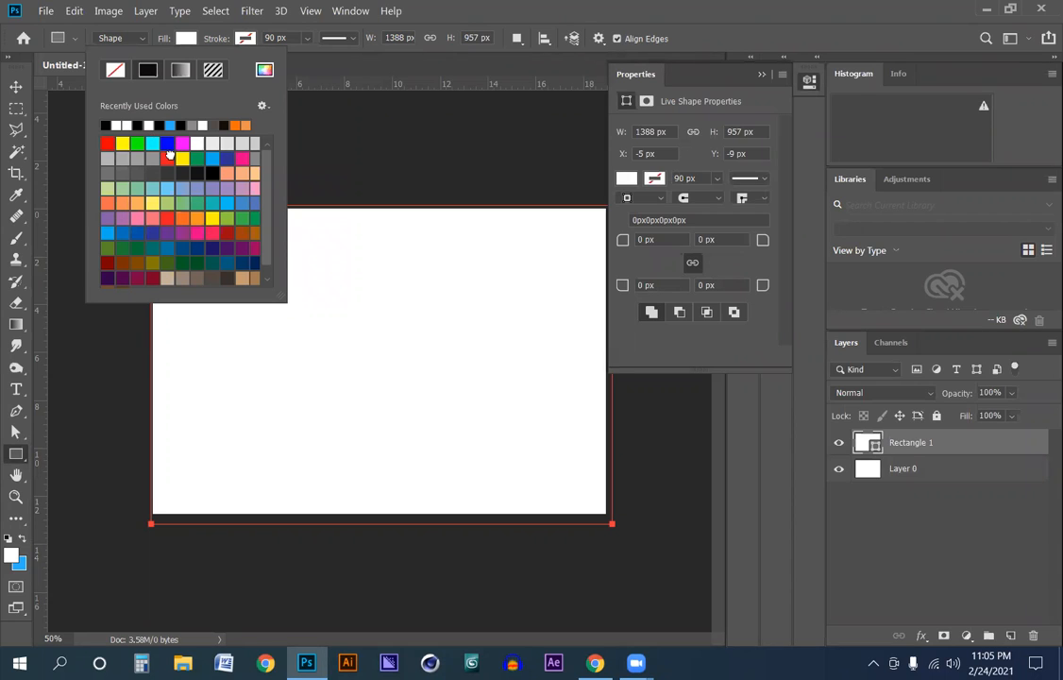
{"action": "left_click", "coordinate": [168, 157]}
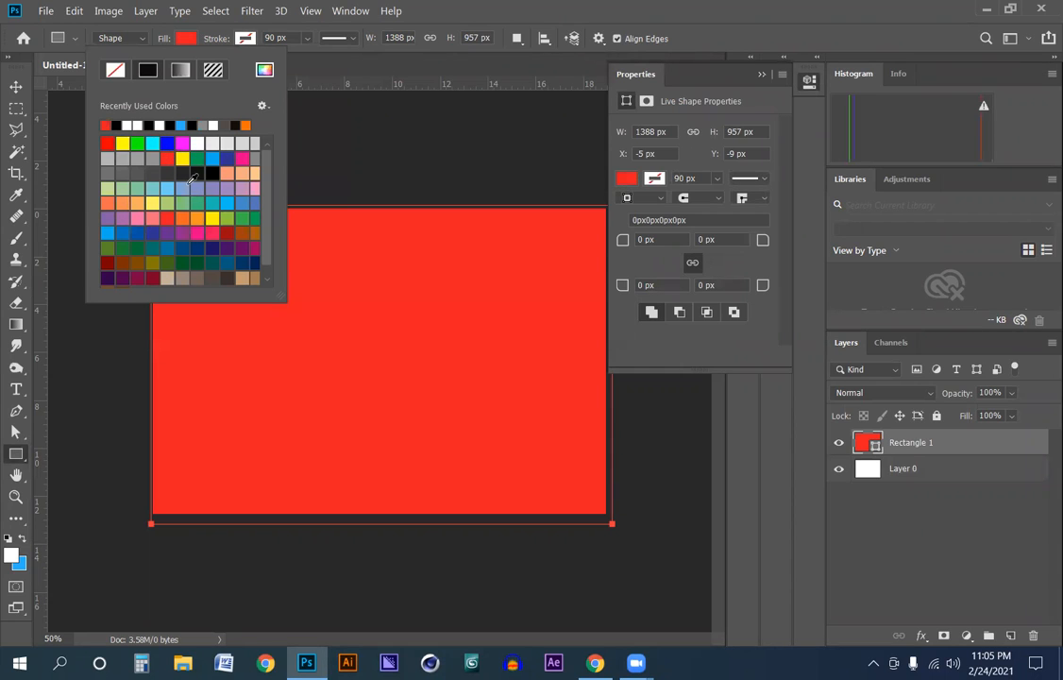
{"action": "left_click", "coordinate": [229, 158]}
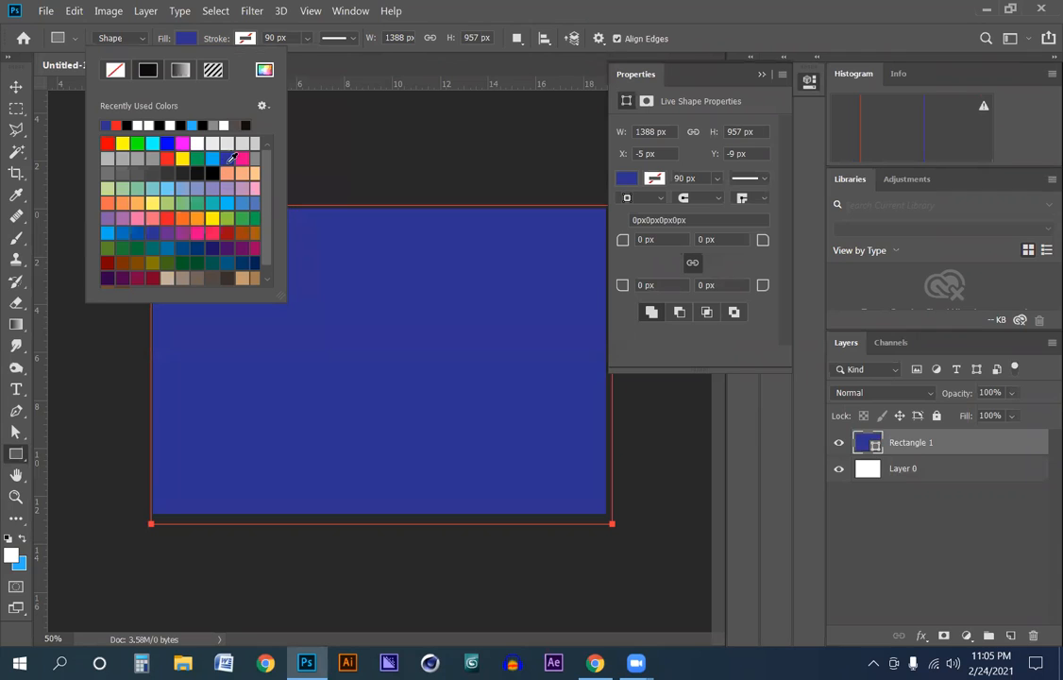
{"action": "left_click", "coordinate": [138, 142]}
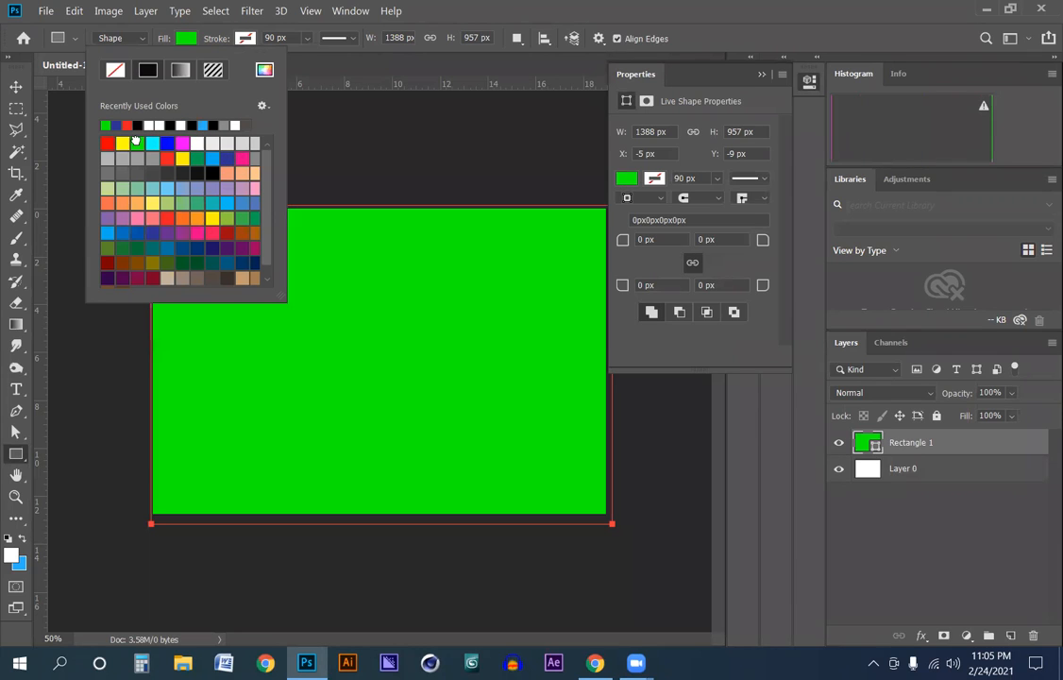
{"action": "left_click", "coordinate": [184, 156]}
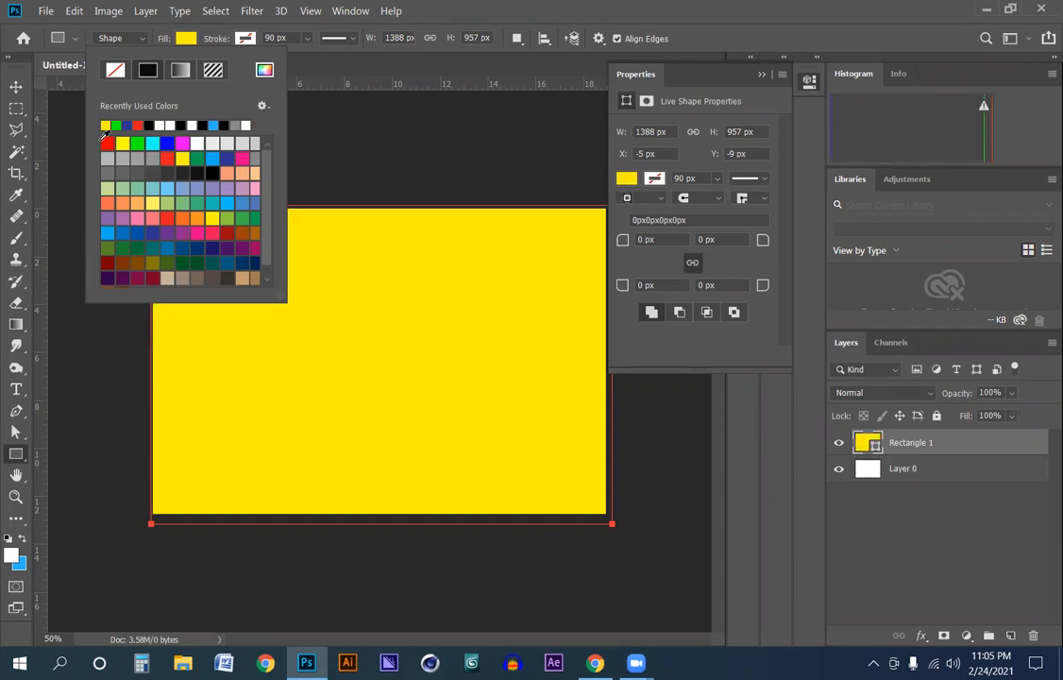
{"action": "left_click", "coordinate": [16, 86]}
{"action": "left_click", "coordinate": [268, 173]}
{"action": "left_click", "coordinate": [337, 299]}
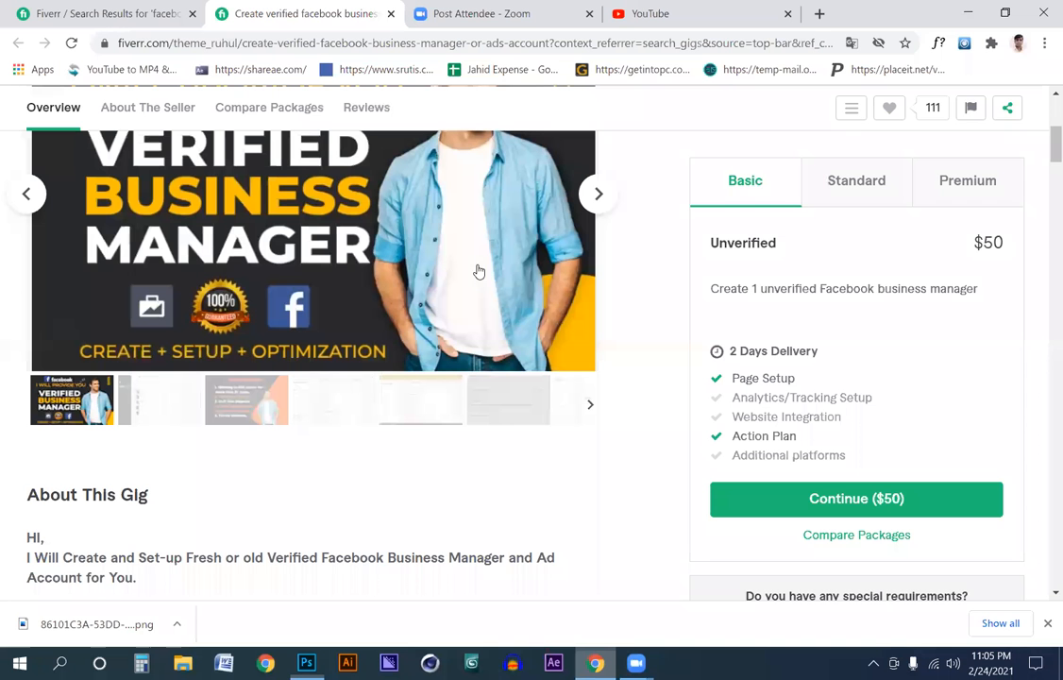
Switch to Chrome and search Google Images for "man" in a new tab.
{"action": "left_click", "coordinate": [597, 661]}
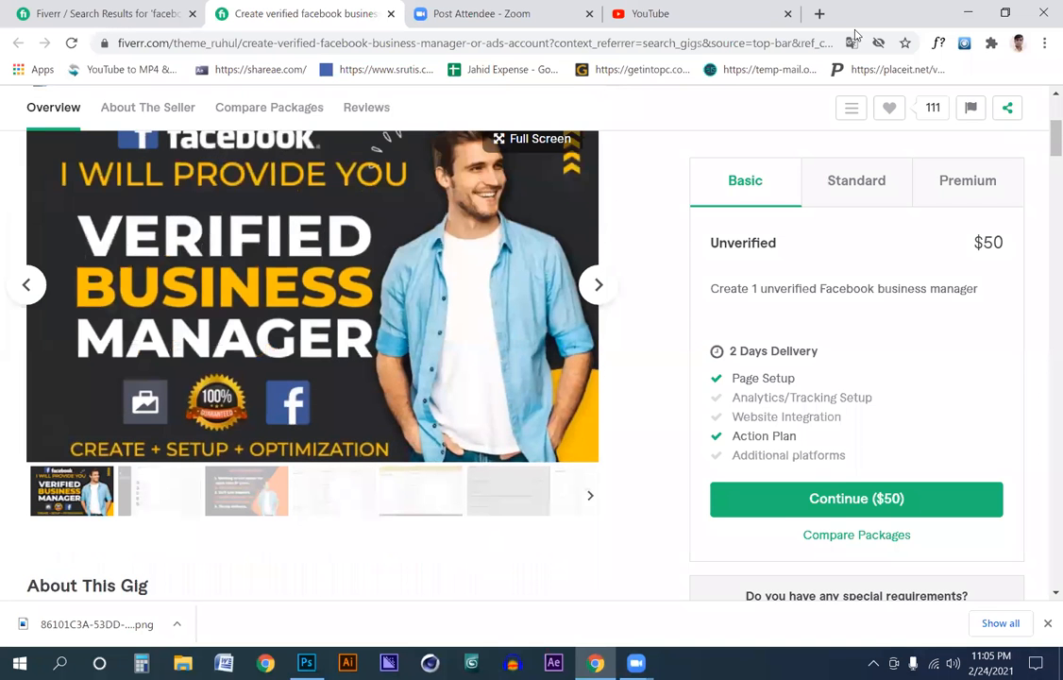
{"action": "scroll", "coordinate": [619, 345], "scroll_direction": "up", "scroll_amount": 5}
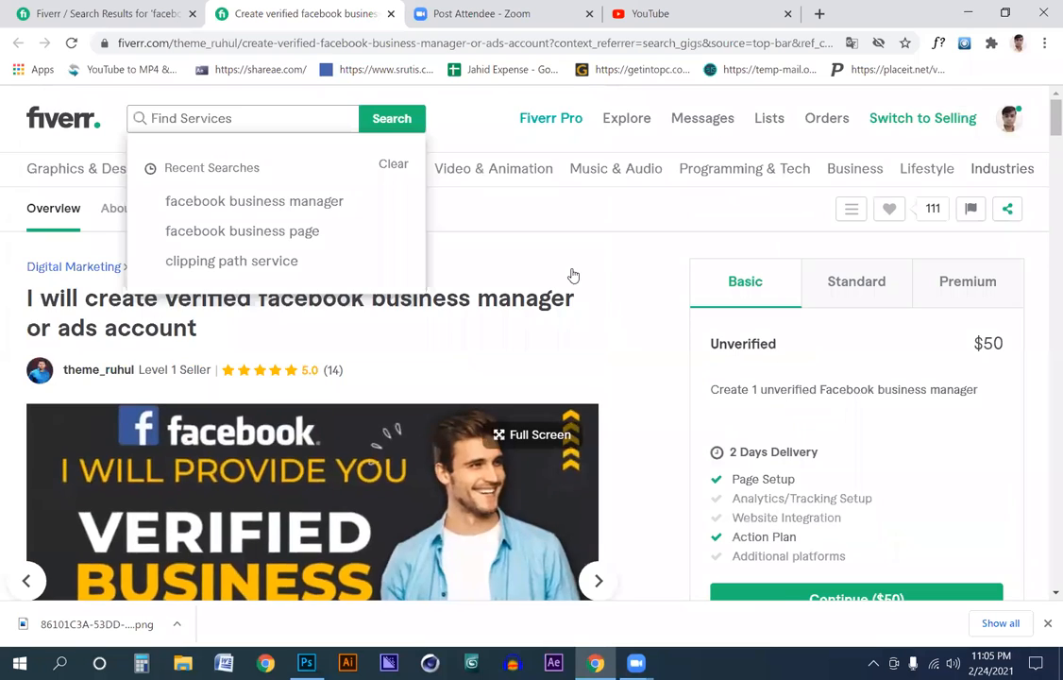
{"action": "key", "text": "ctrl+t"}
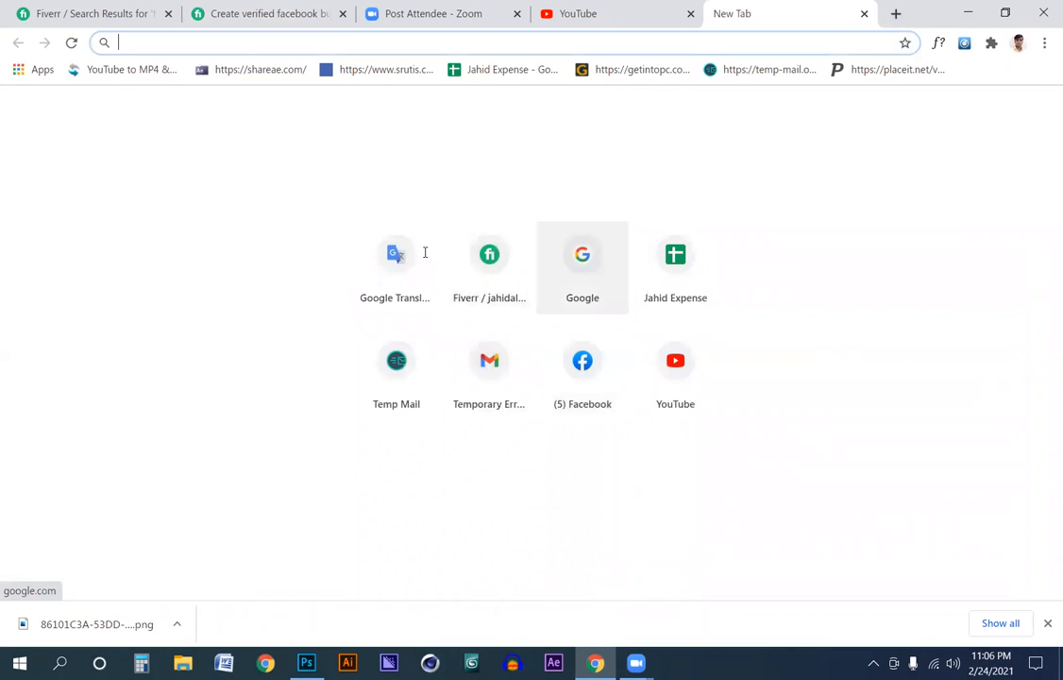
{"action": "left_click", "coordinate": [582, 260]}
{"action": "left_click", "coordinate": [425, 252]}
{"action": "type", "text": "man"}
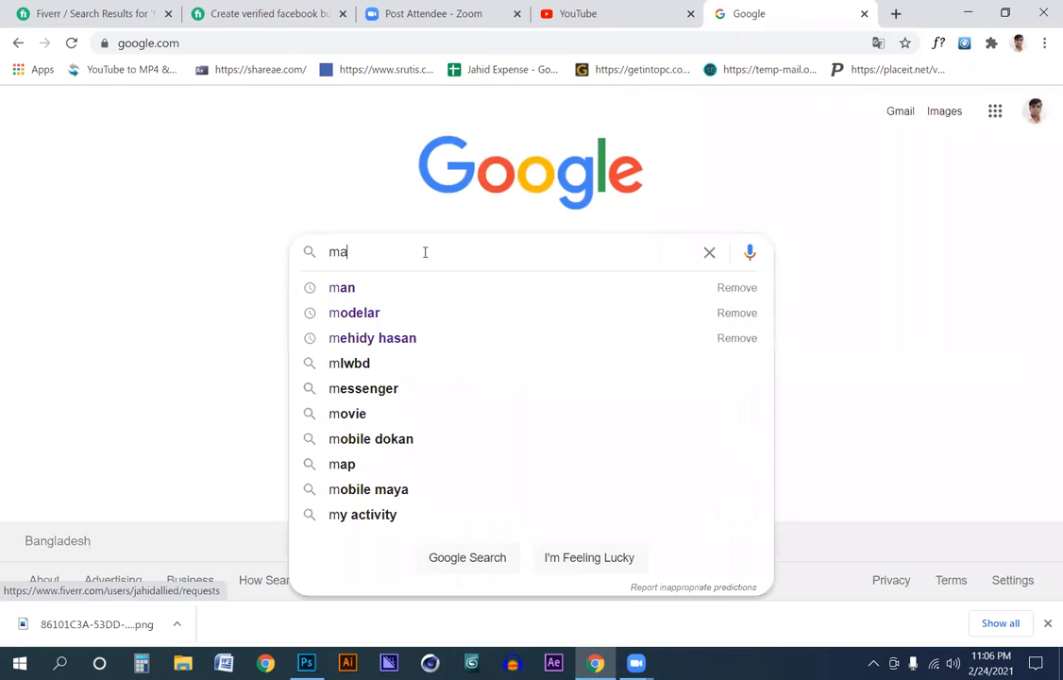
{"action": "key", "text": "Return"}
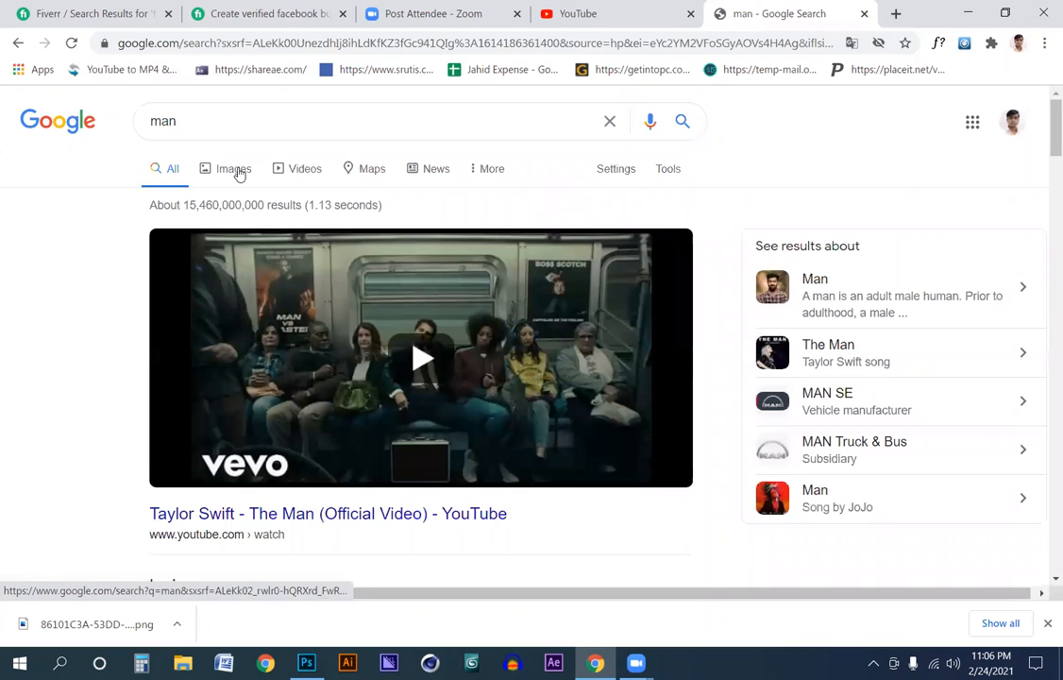
{"action": "left_click", "coordinate": [237, 170]}
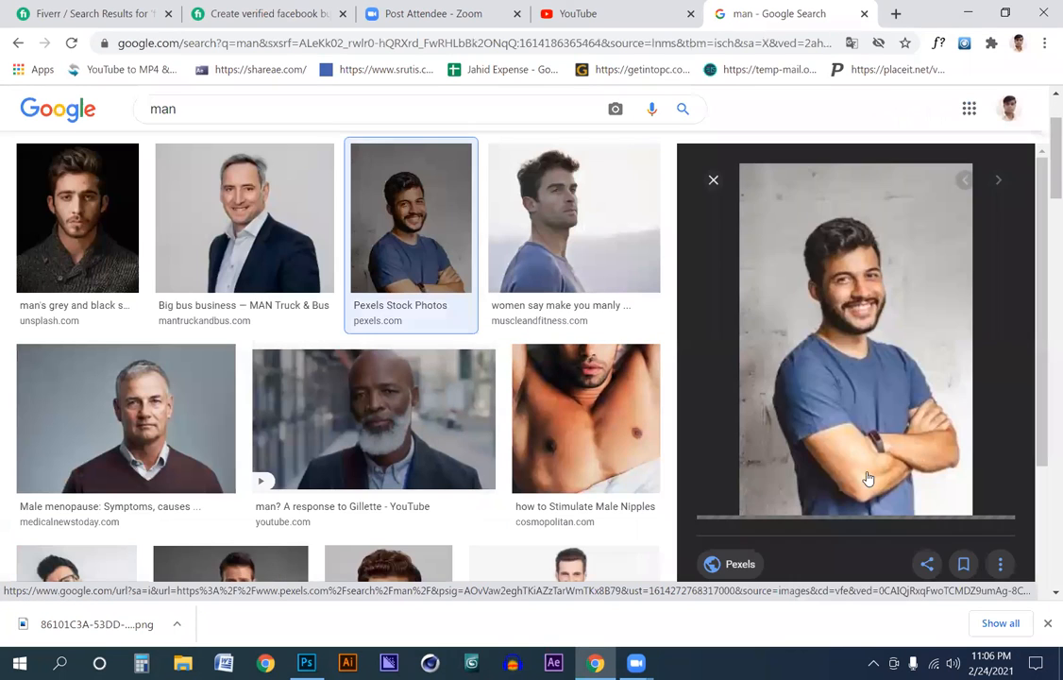
Copy the Pexels photo of the smiling man in a blue T-shirt and paste it into the Photoshop document at the canvas's left edge.
{"action": "right_click", "coordinate": [868, 479]}
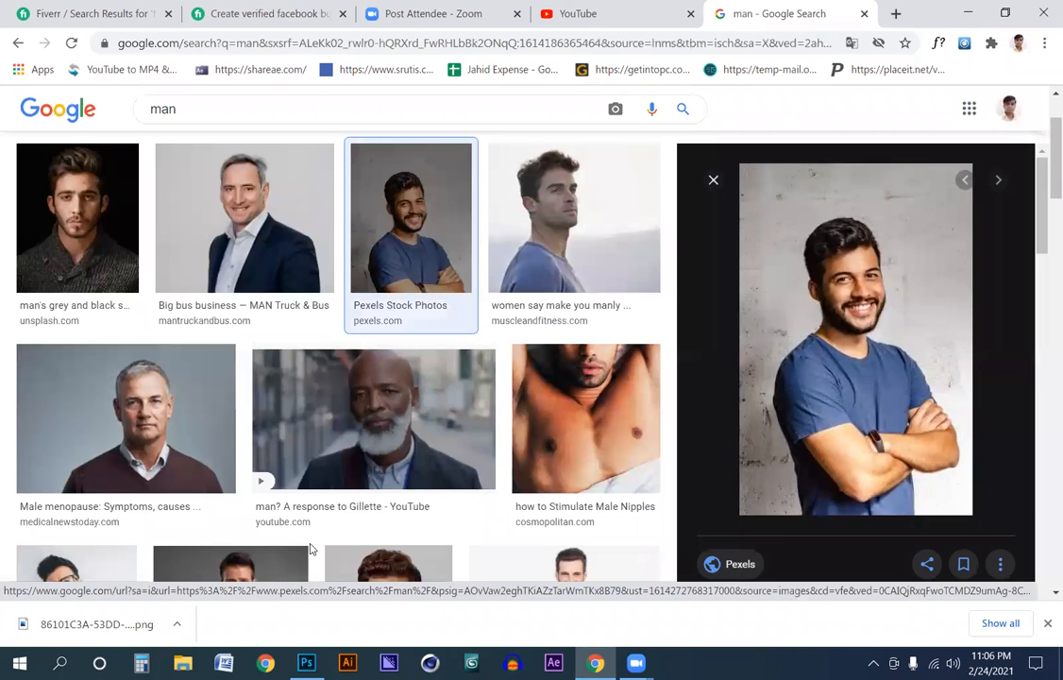
{"action": "left_click", "coordinate": [307, 663]}
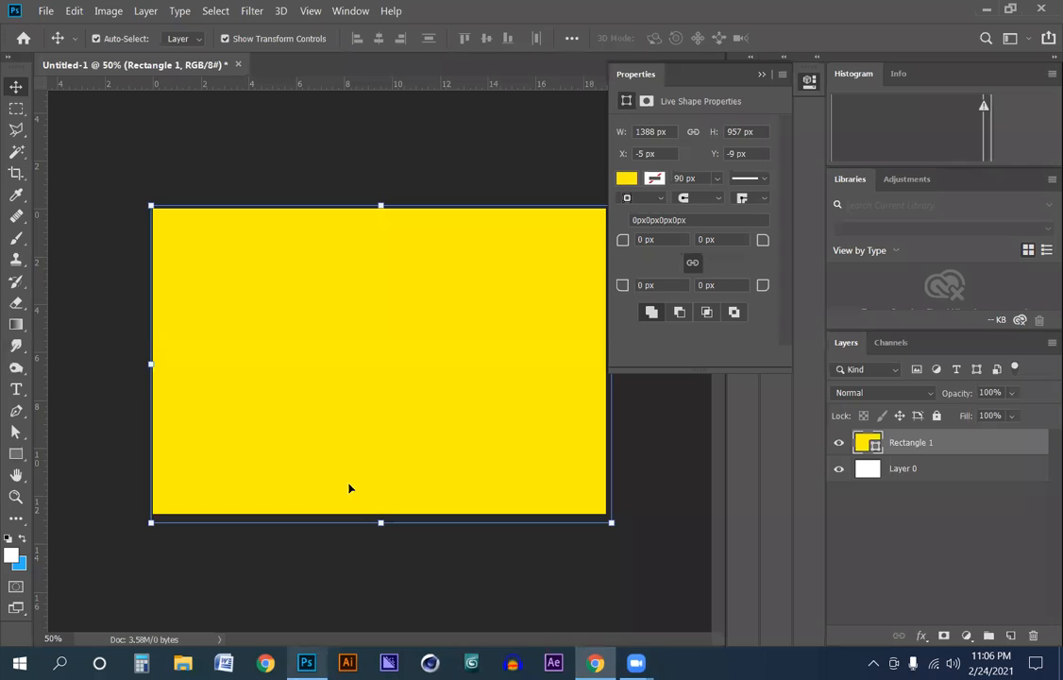
{"action": "key", "text": "ctrl+v"}
{"action": "left_click_drag", "start_coordinate": [380, 395], "coordinate": [238, 400]}
Examine the pasted photo of the man up close around the face, shirt and crossed arms.
{"action": "key", "text": "ctrl+plus"}
{"action": "left_click", "coordinate": [258, 358]}
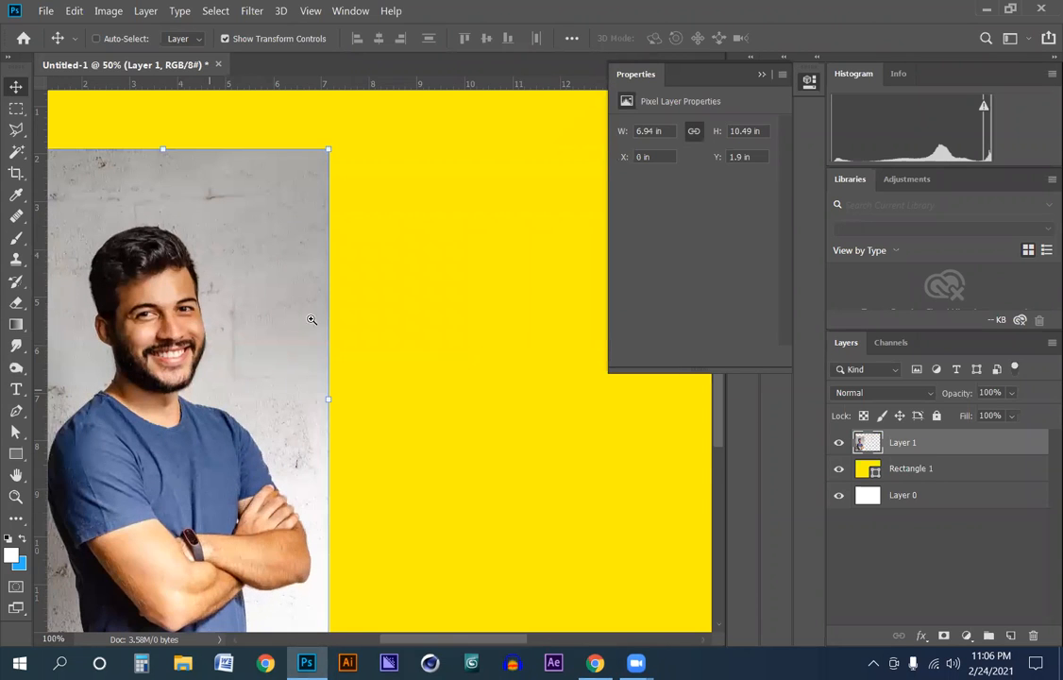
{"action": "left_click_drag", "start_coordinate": [263, 359], "coordinate": [358, 287]}
{"action": "left_click_drag", "start_coordinate": [210, 429], "coordinate": [242, 399]}
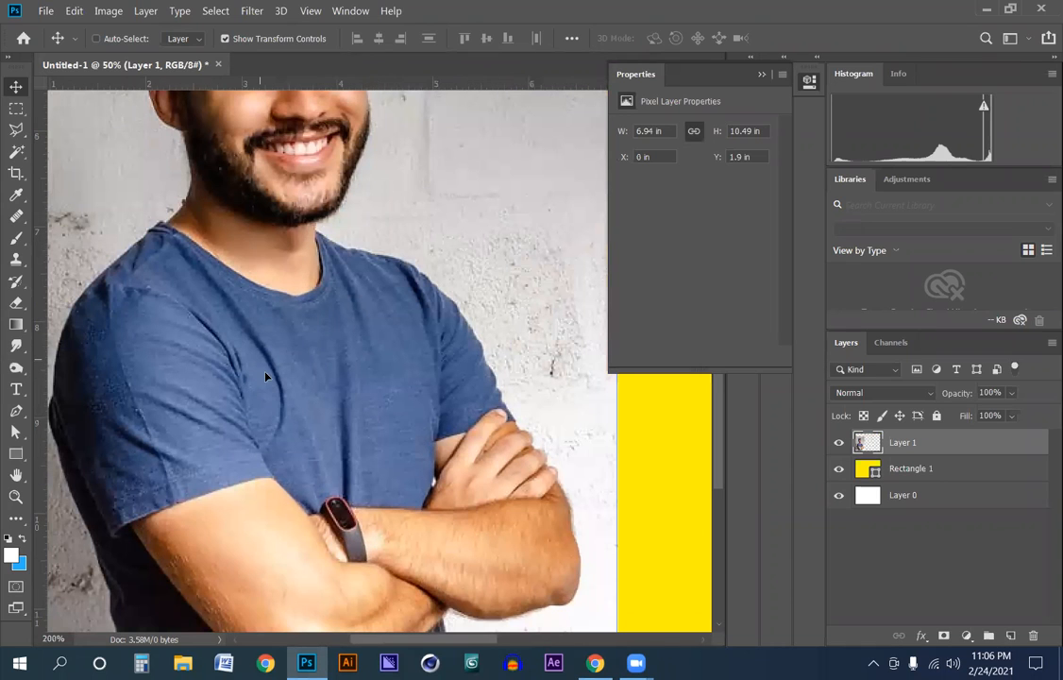
{"action": "left_click_drag", "start_coordinate": [299, 398], "coordinate": [348, 250]}
{"action": "key", "text": "ctrl+0"}
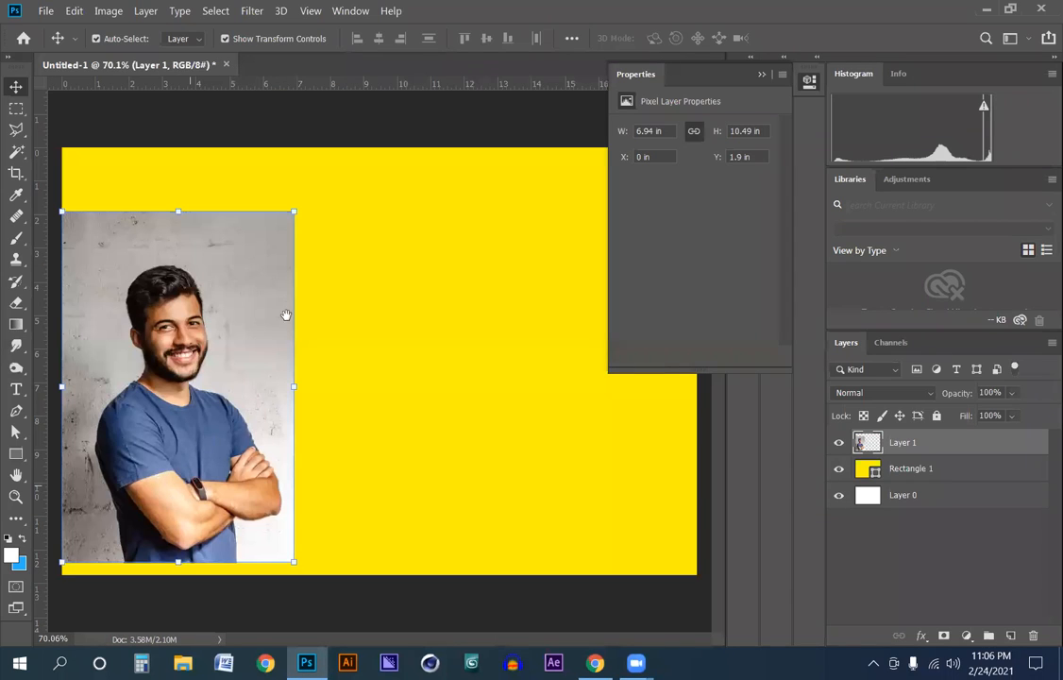
{"action": "key", "text": "ctrl+plus"}
{"action": "key", "text": "ctrl+plus"}
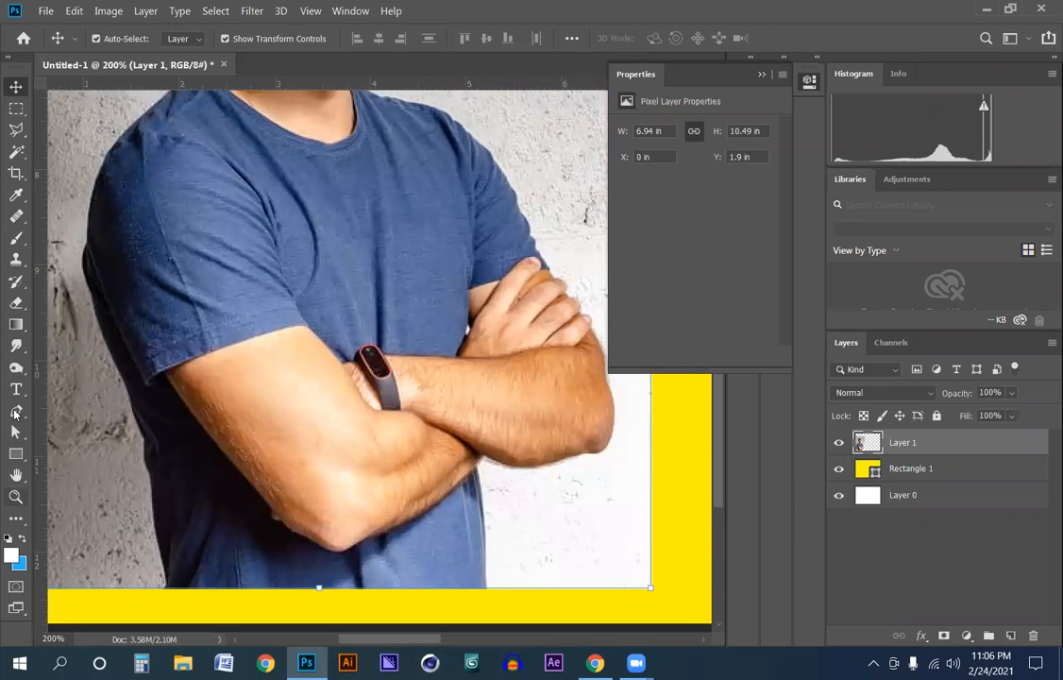
Start tracing the man's outline with the Pen tool in Shape mode from the shirt's lower left edge.
{"action": "left_click", "coordinate": [16, 412]}
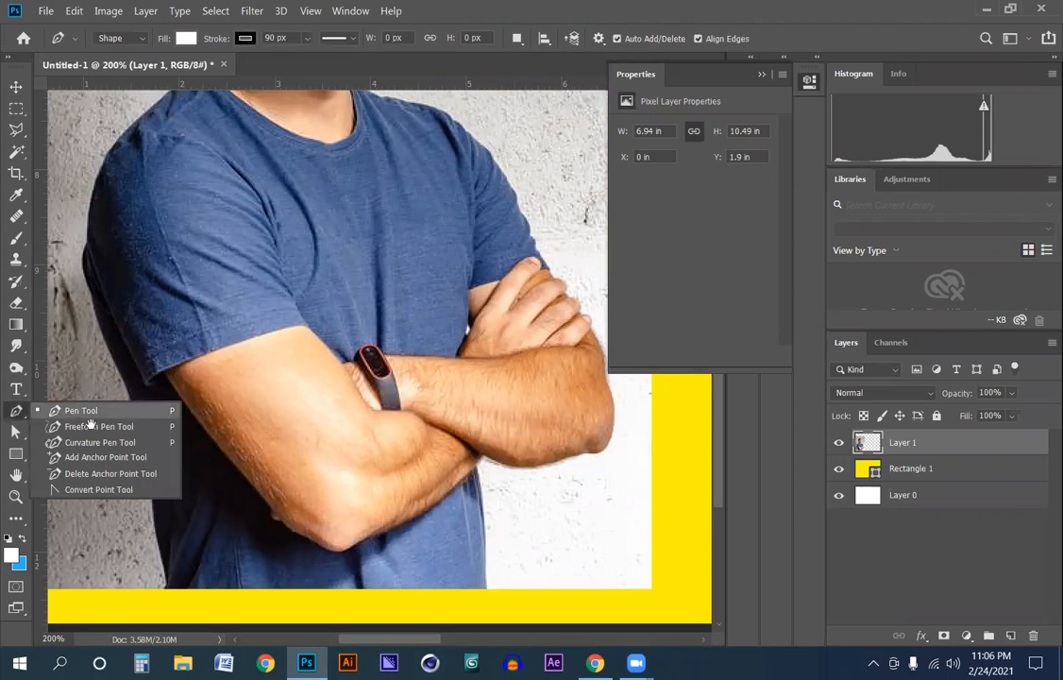
{"action": "left_click", "coordinate": [170, 528]}
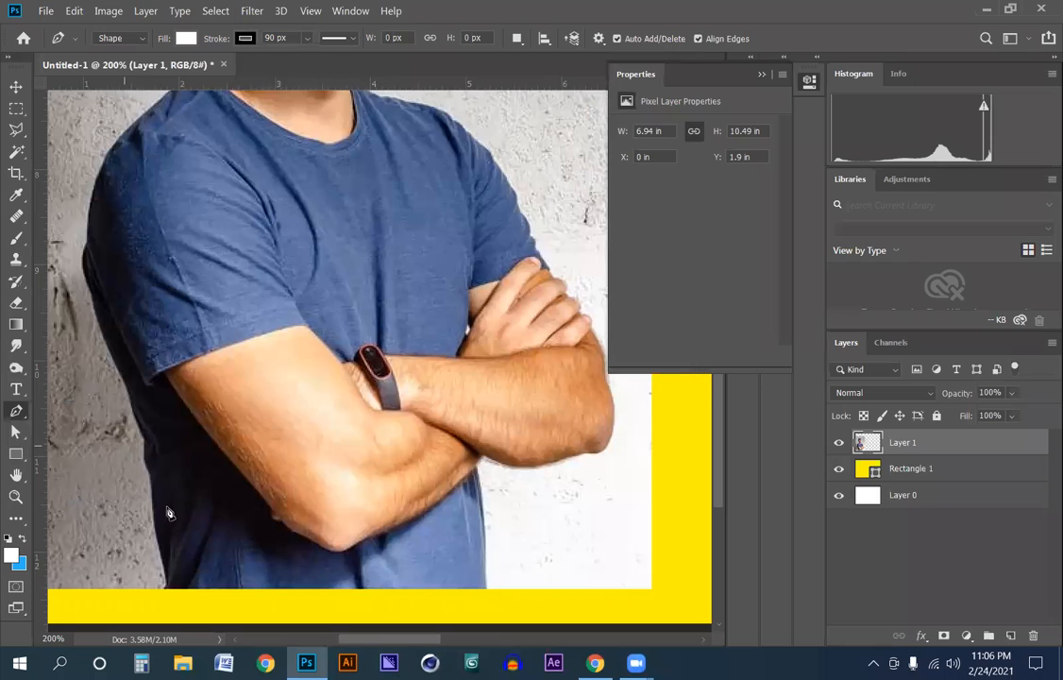
{"action": "scroll", "coordinate": [168, 510], "scroll_direction": "down", "scroll_amount": 2}
{"action": "left_click", "coordinate": [166, 524]}
{"action": "scroll", "coordinate": [158, 493], "scroll_direction": "up", "scroll_amount": 1}
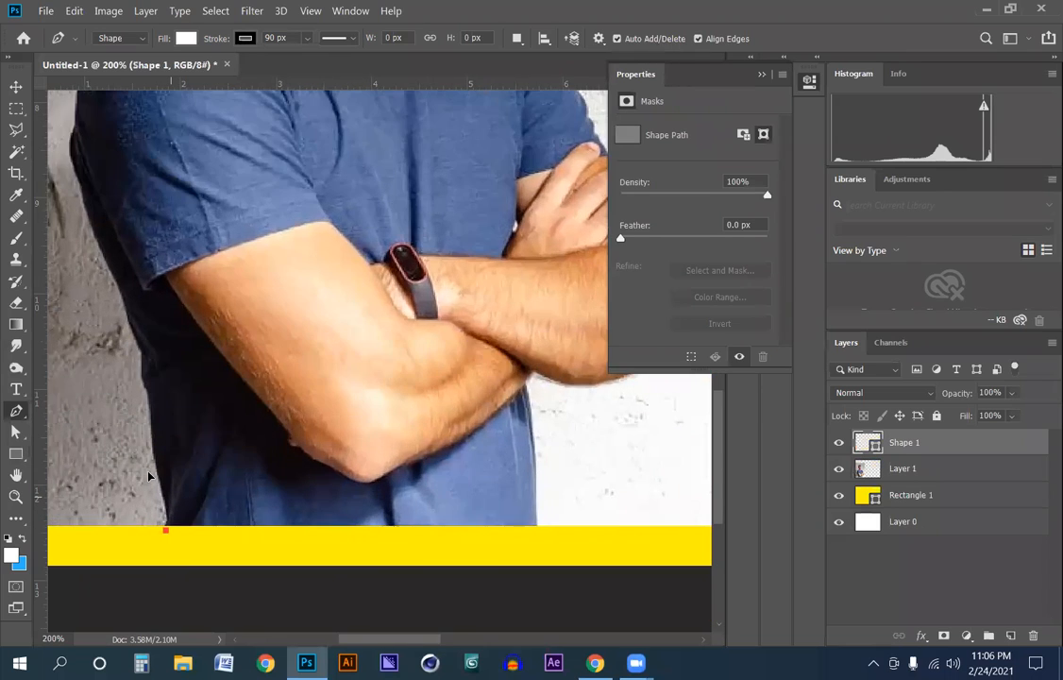
{"action": "scroll", "coordinate": [148, 476], "scroll_direction": "up", "scroll_amount": 3}
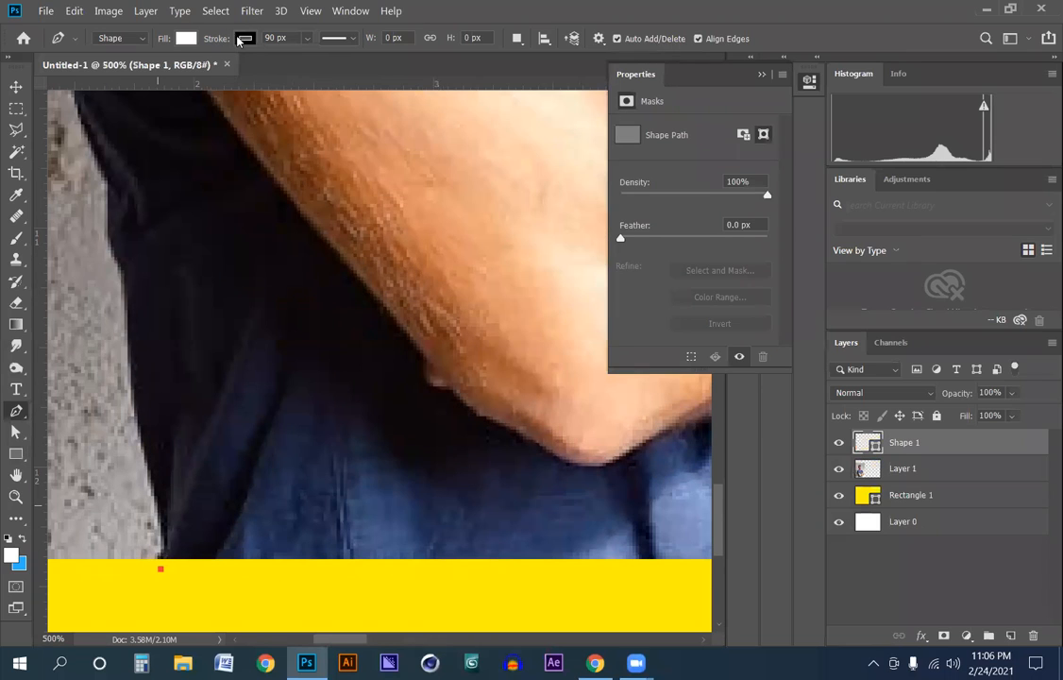
Set the traced shape's stroke and fill to none, and delete the shape.
{"action": "left_click", "coordinate": [188, 42]}
{"action": "left_click", "coordinate": [175, 71]}
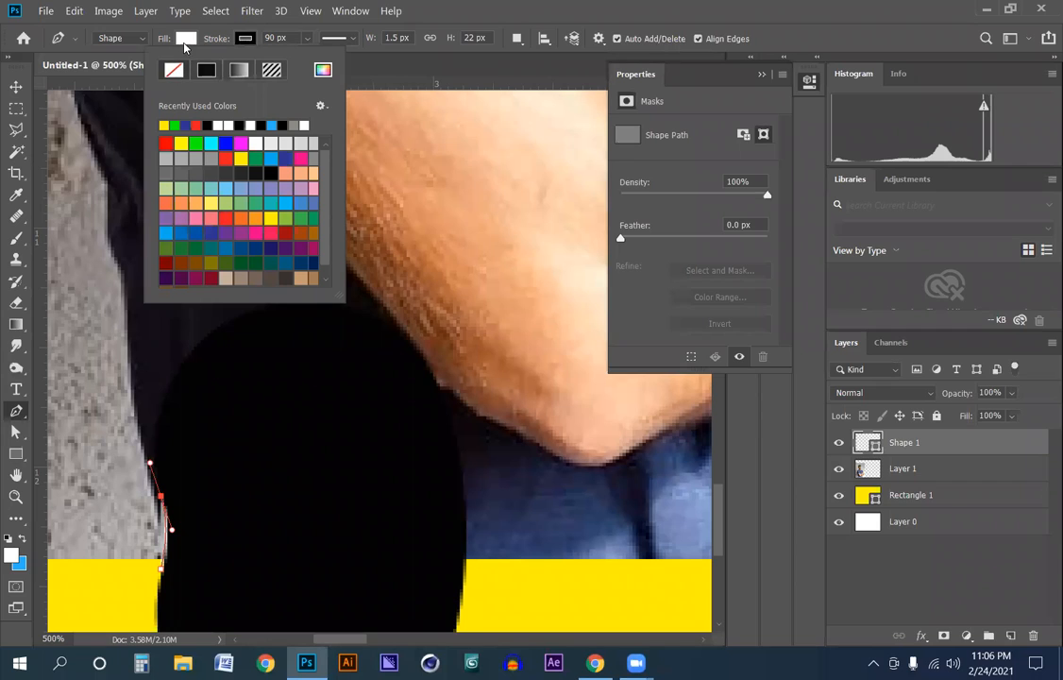
{"action": "left_click", "coordinate": [183, 40]}
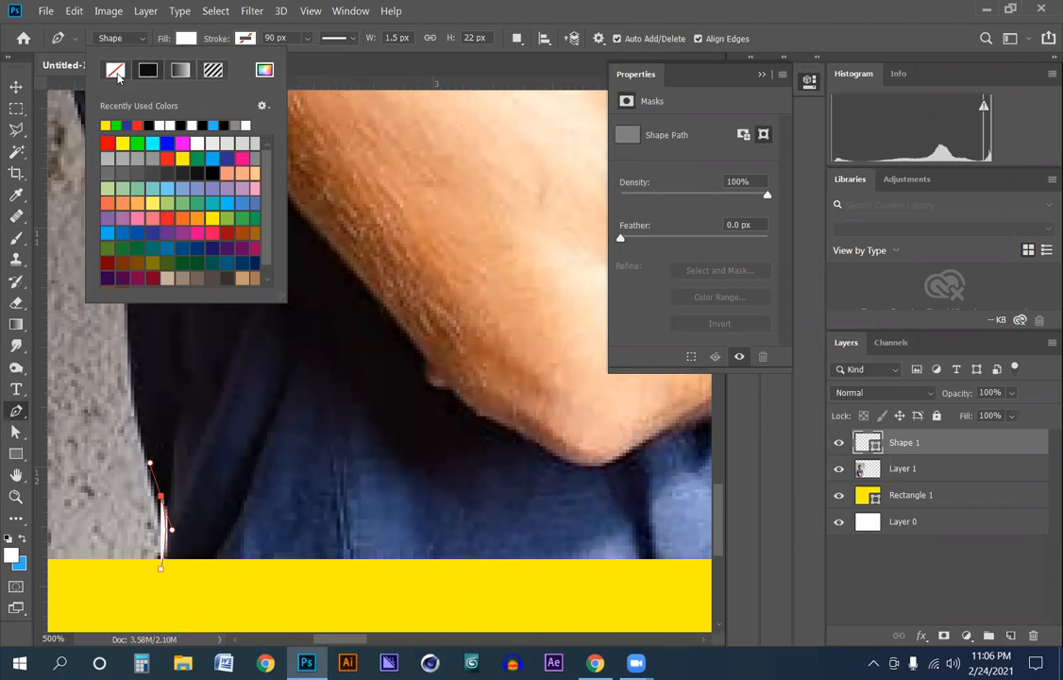
{"action": "left_click", "coordinate": [117, 74]}
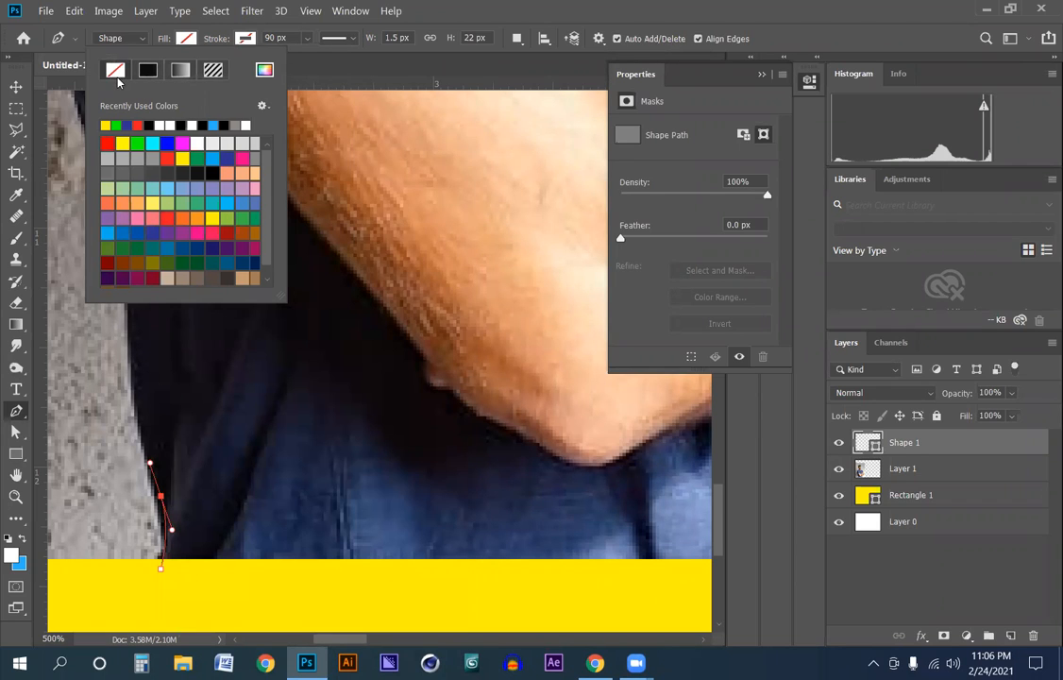
{"action": "left_click", "coordinate": [16, 86]}
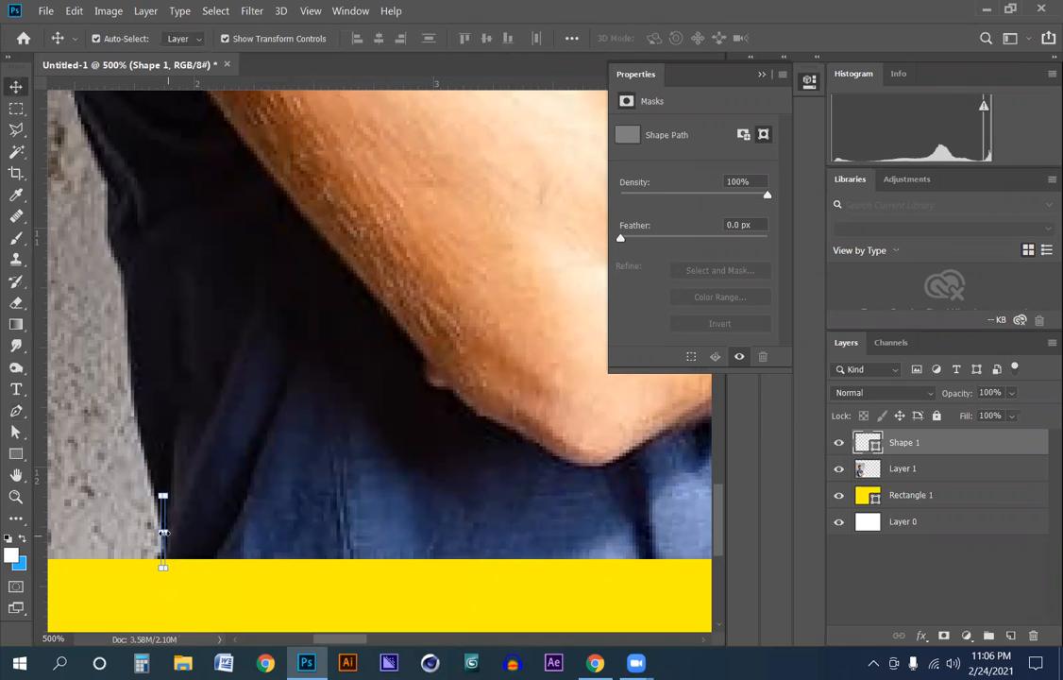
{"action": "key", "text": "Delete"}
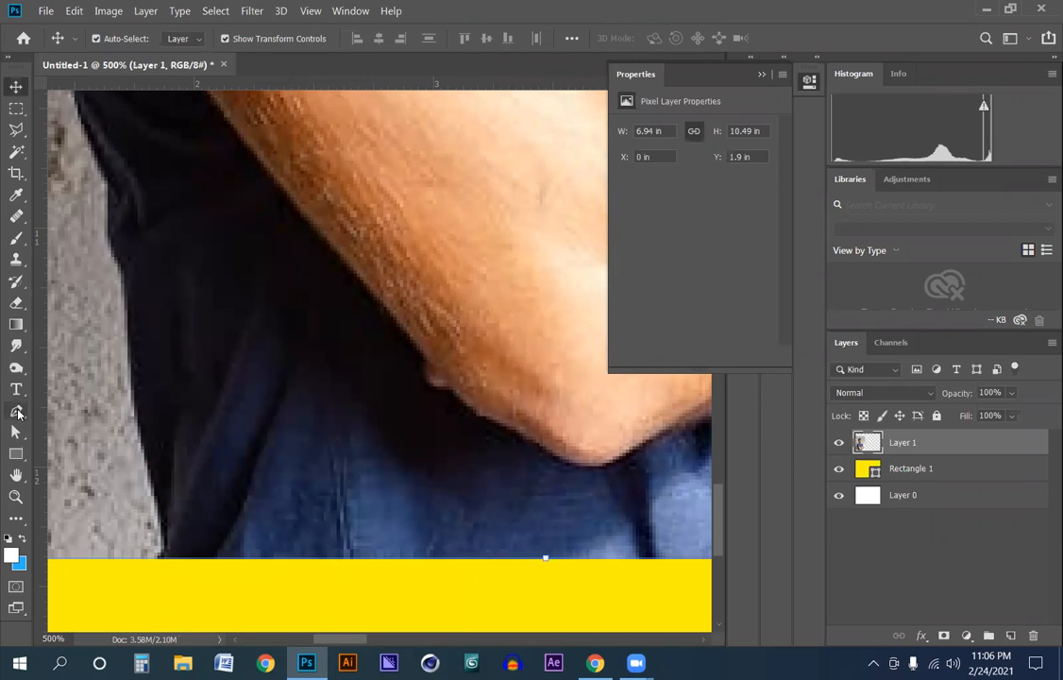
Try tracing the shirt's lower left edge with the Pen tool as a shape with a 0 px stroke and no fill.
{"action": "left_click", "coordinate": [16, 412]}
{"action": "left_click", "coordinate": [157, 558]}
{"action": "left_click_drag", "start_coordinate": [156, 503], "coordinate": [143, 462]}
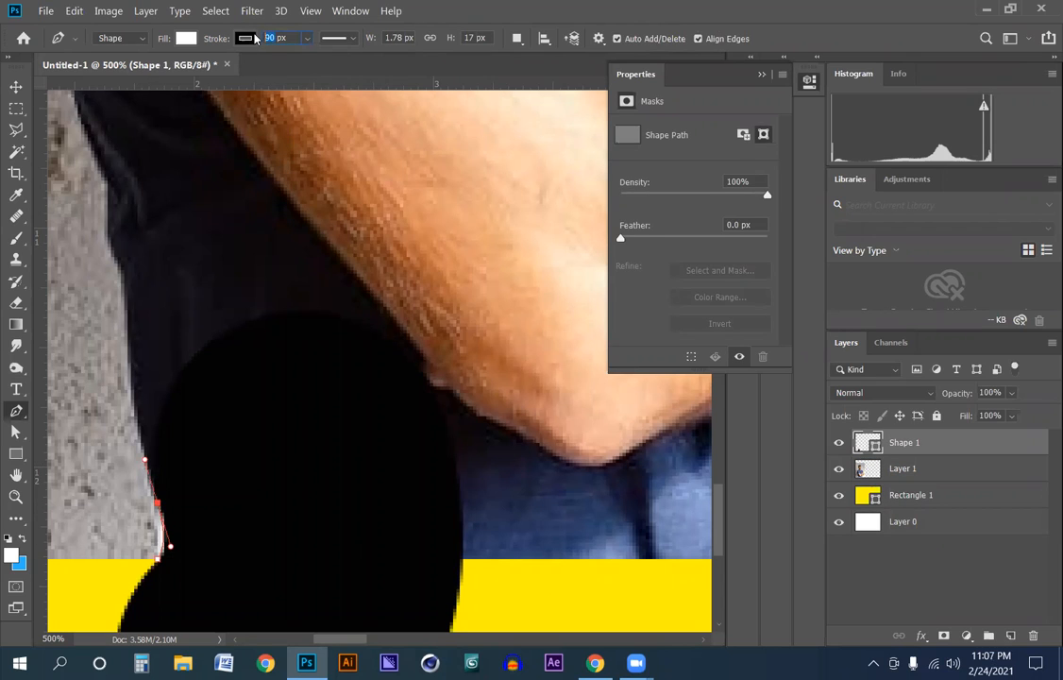
{"action": "key", "text": "Return"}
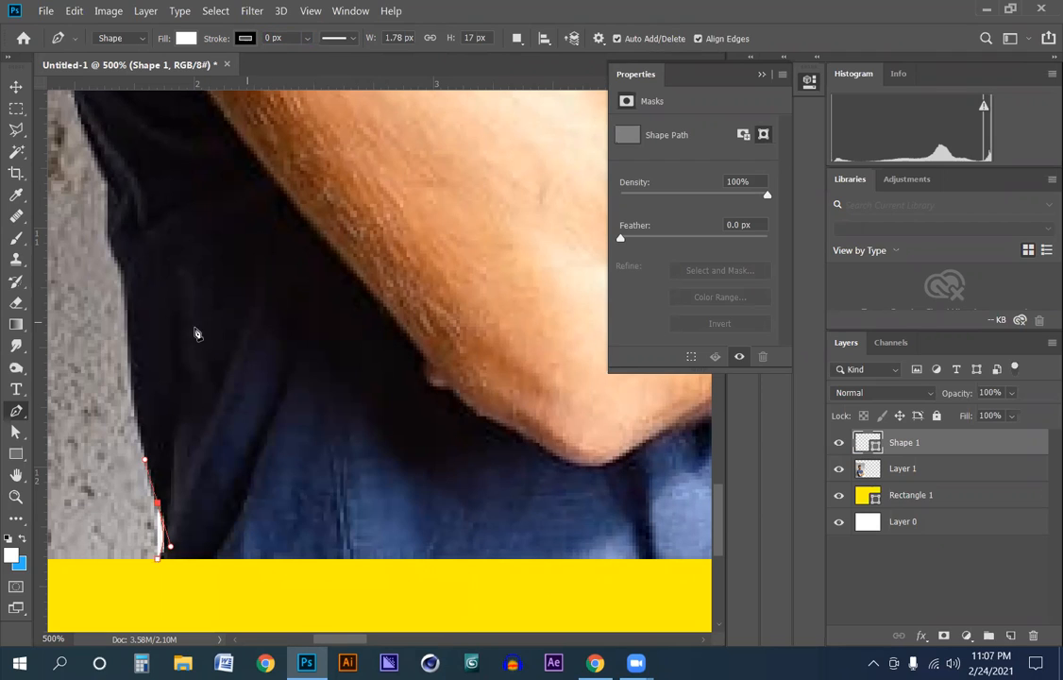
{"action": "left_click_drag", "start_coordinate": [128, 286], "coordinate": [117, 258]}
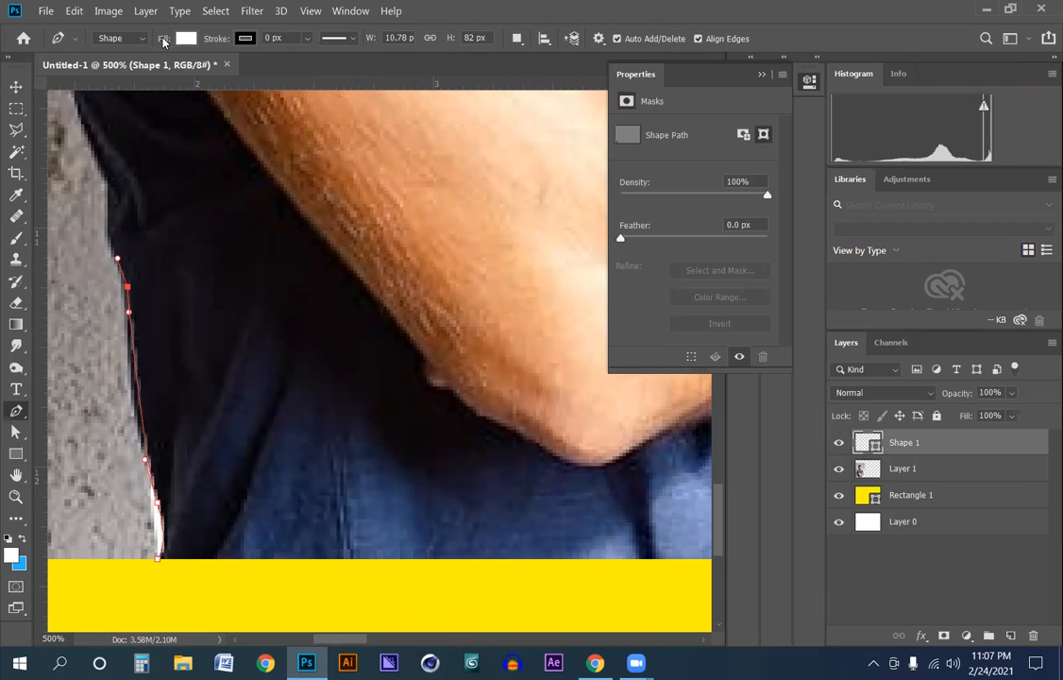
{"action": "left_click", "coordinate": [184, 38]}
{"action": "left_click", "coordinate": [115, 70]}
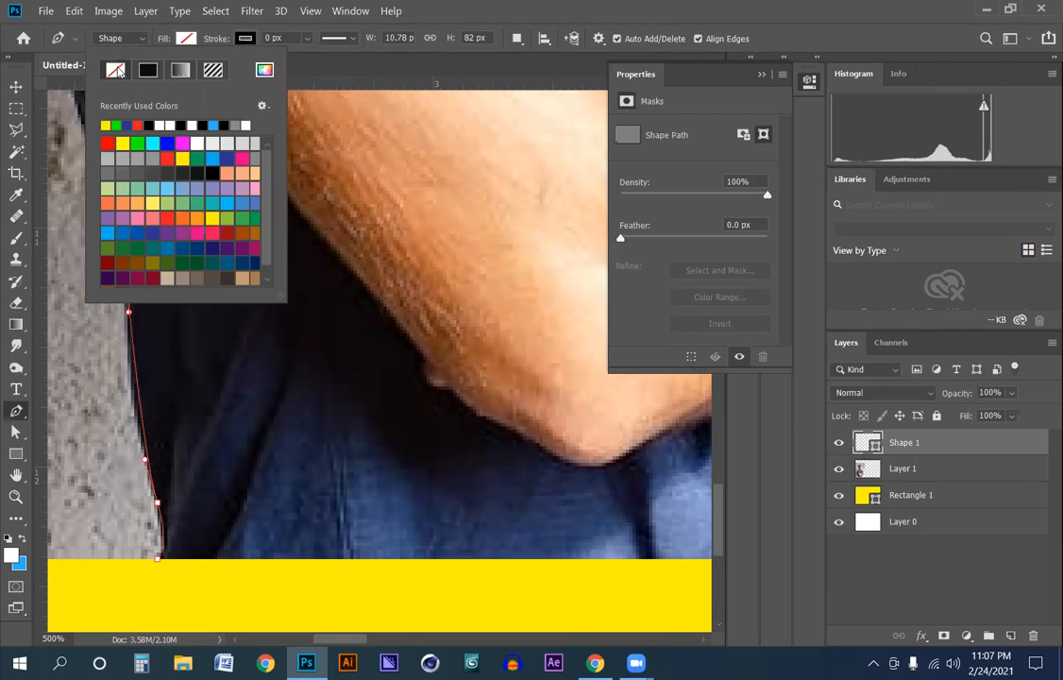
{"action": "left_click", "coordinate": [16, 86]}
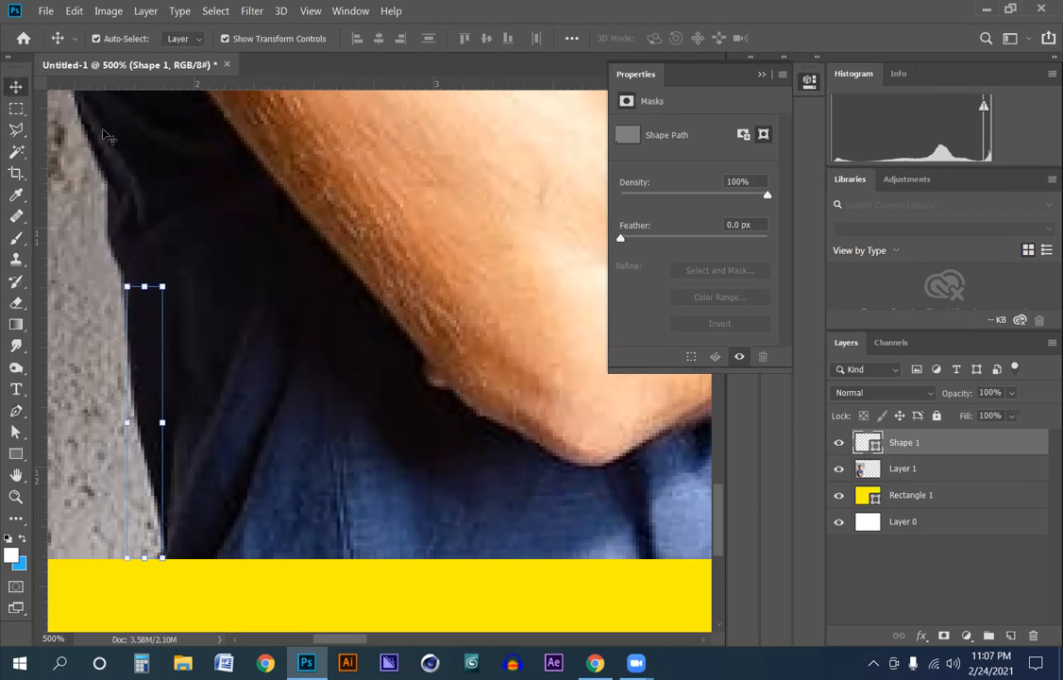
{"action": "left_click", "coordinate": [155, 406]}
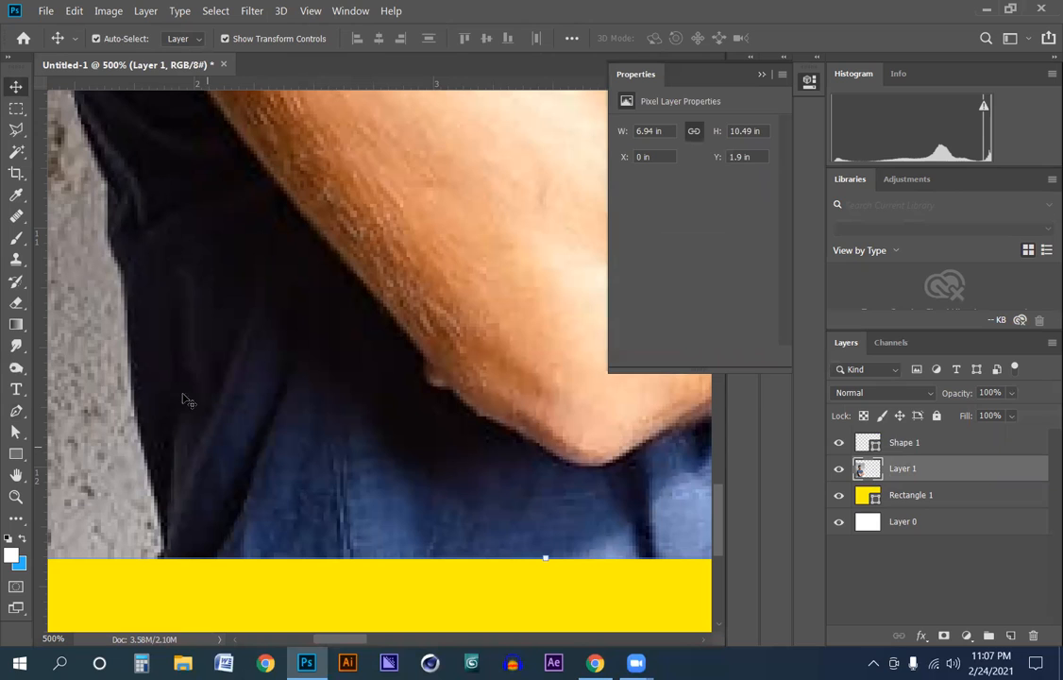
Start a second Pen shape along the same shirt edge, and delete both traced shape layers.
{"action": "right_click", "coordinate": [16, 410]}
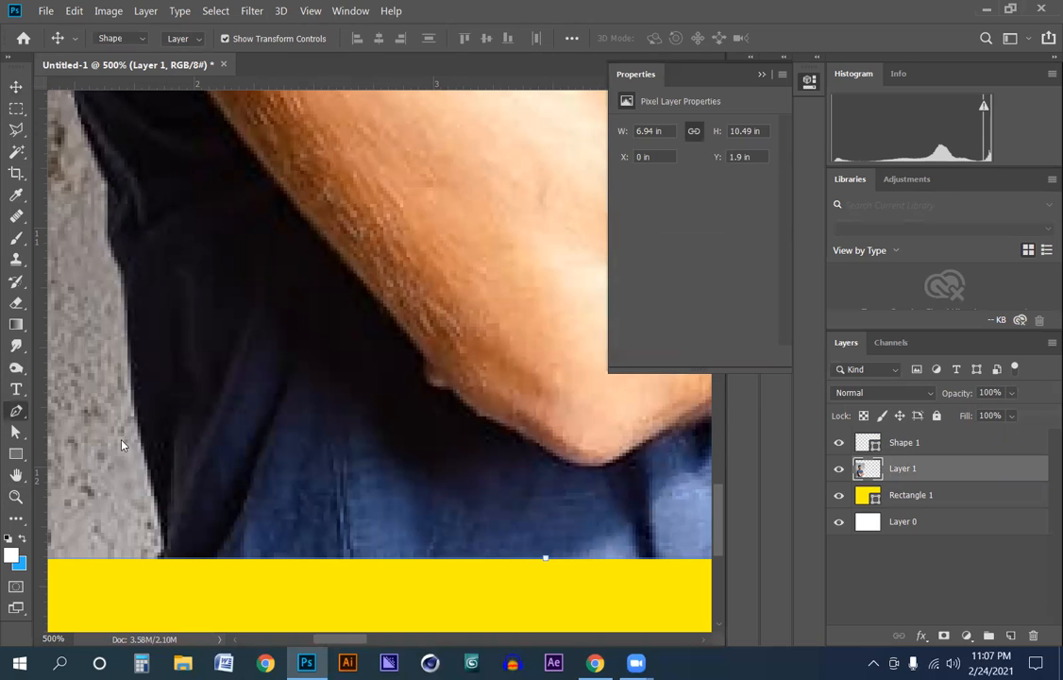
{"action": "left_click", "coordinate": [78, 413]}
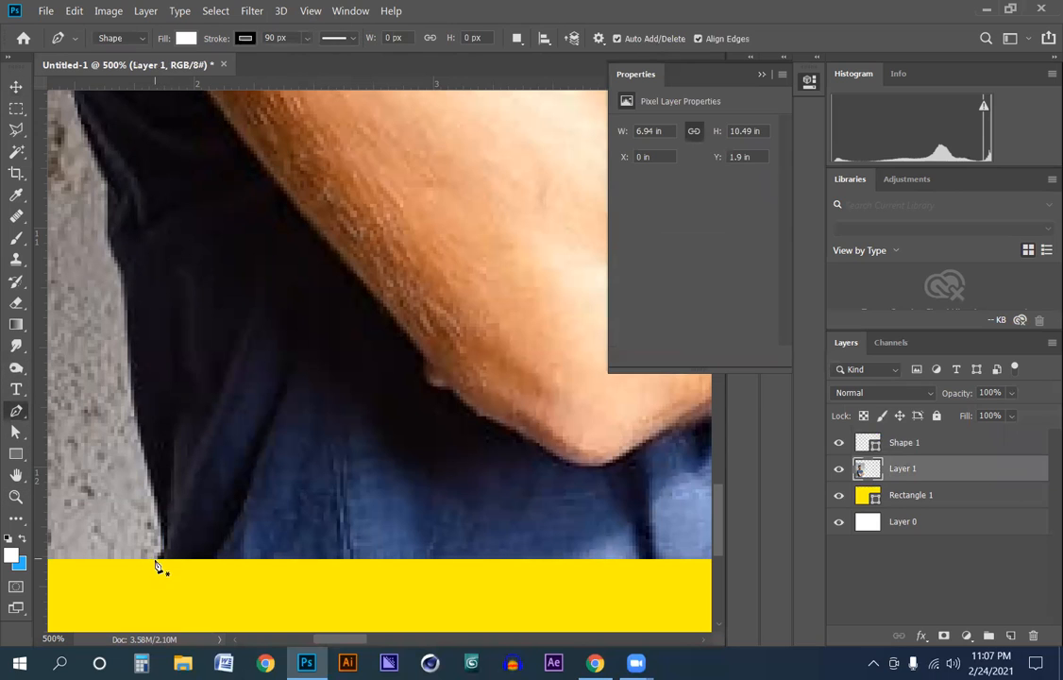
{"action": "left_click", "coordinate": [157, 560]}
{"action": "left_click_drag", "start_coordinate": [157, 467], "coordinate": [147, 432]}
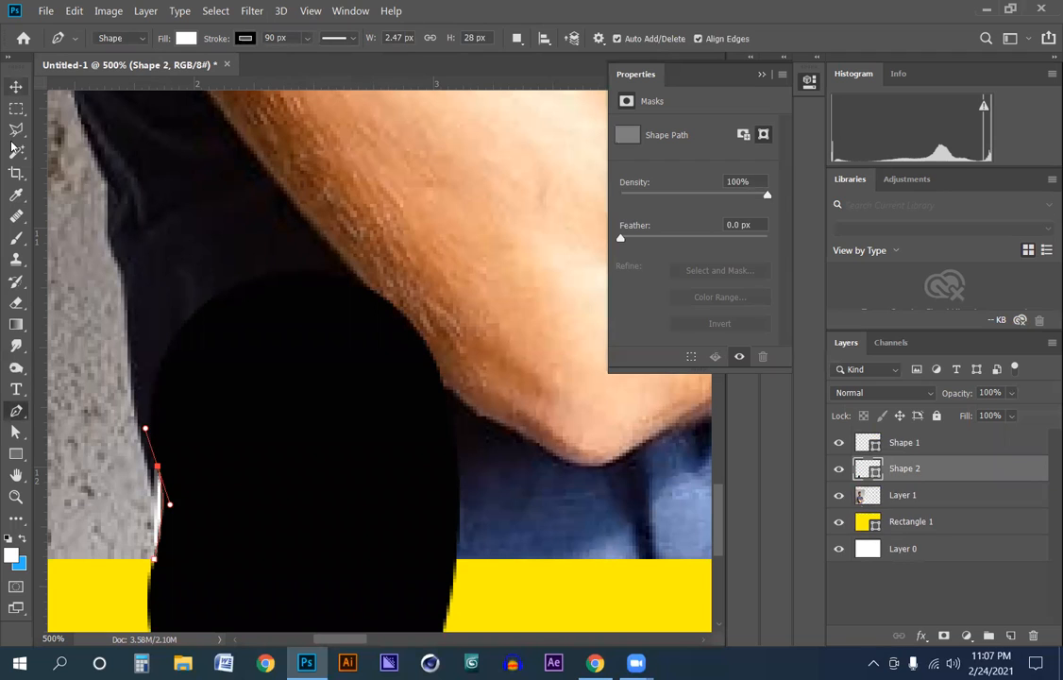
{"action": "left_click", "coordinate": [16, 86]}
{"action": "key", "text": "Delete"}
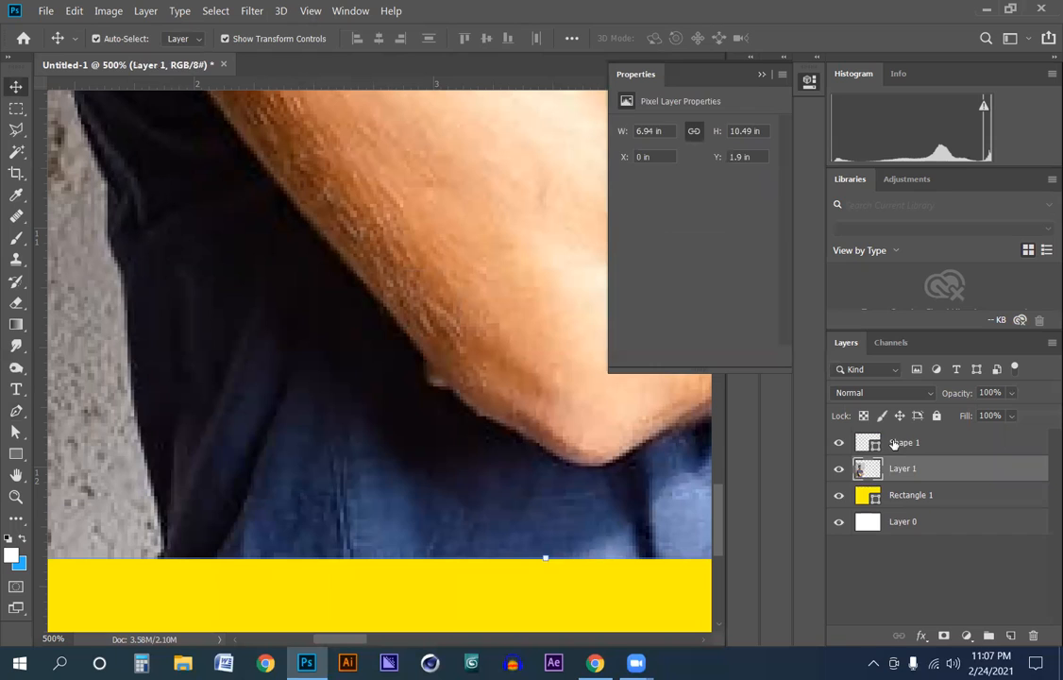
{"action": "left_click", "coordinate": [902, 442]}
{"action": "key", "text": "Delete"}
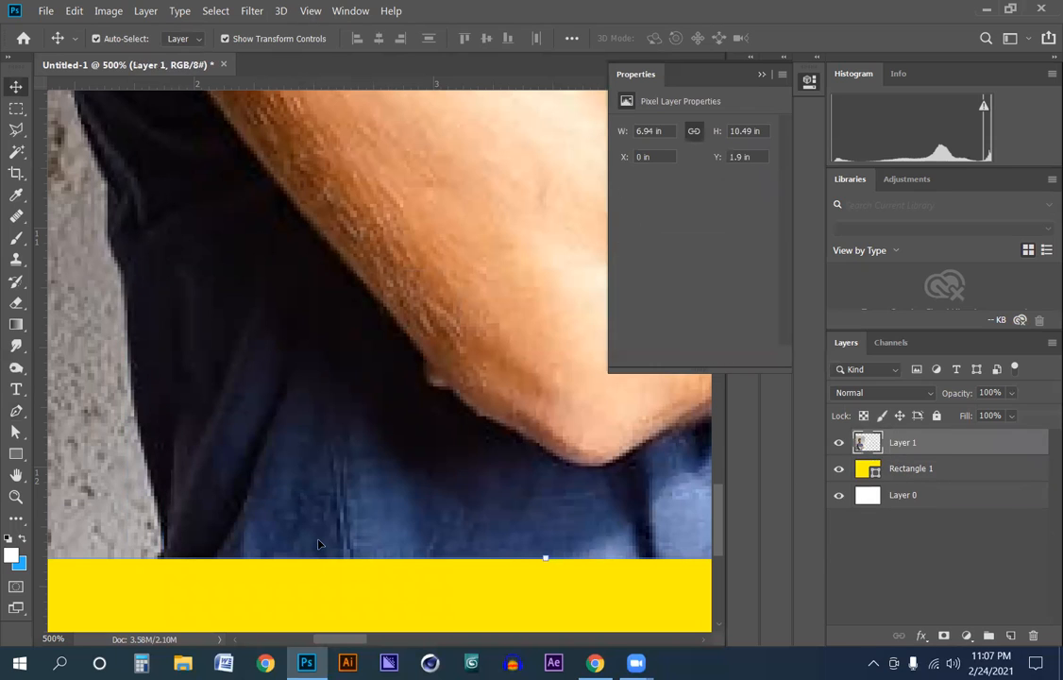
{"action": "key", "text": "p"}
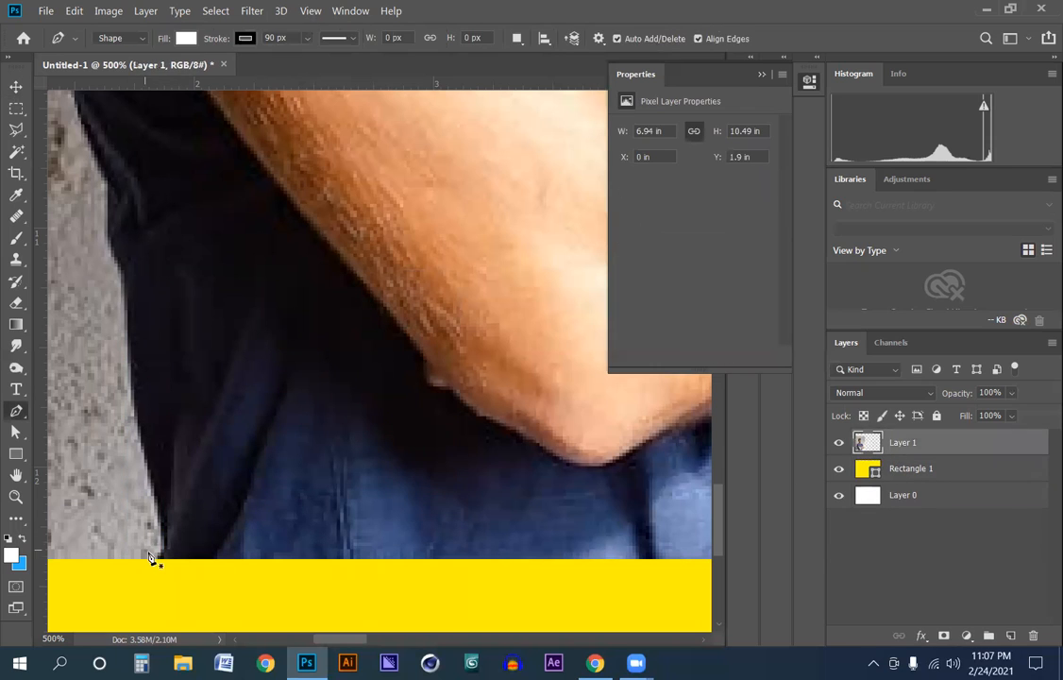
{"action": "left_click", "coordinate": [162, 538]}
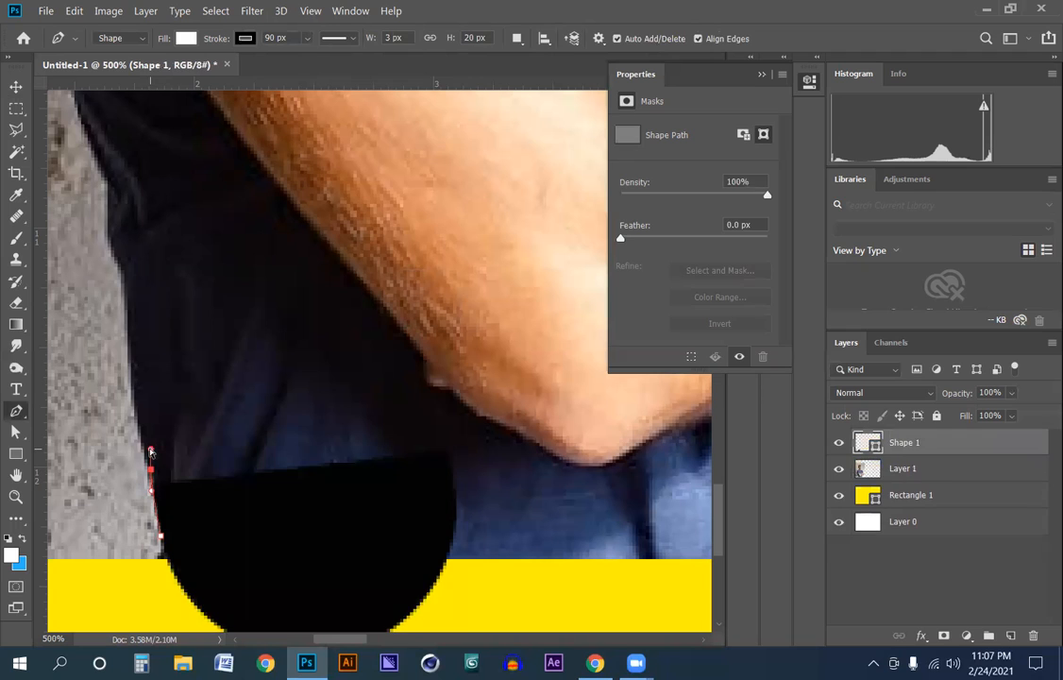
{"action": "key", "text": "ctrl+z"}
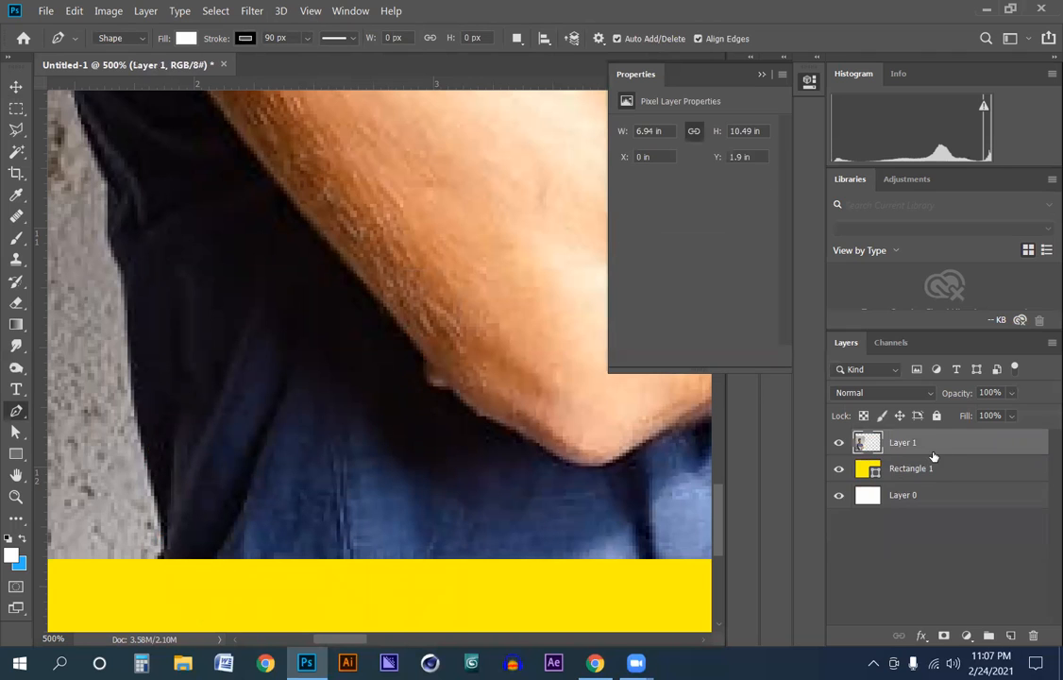
Set the Pen tool to Path mode and begin the outline from the photo's bottom edge up the shirt's lower left edge.
{"action": "left_click", "coordinate": [138, 42]}
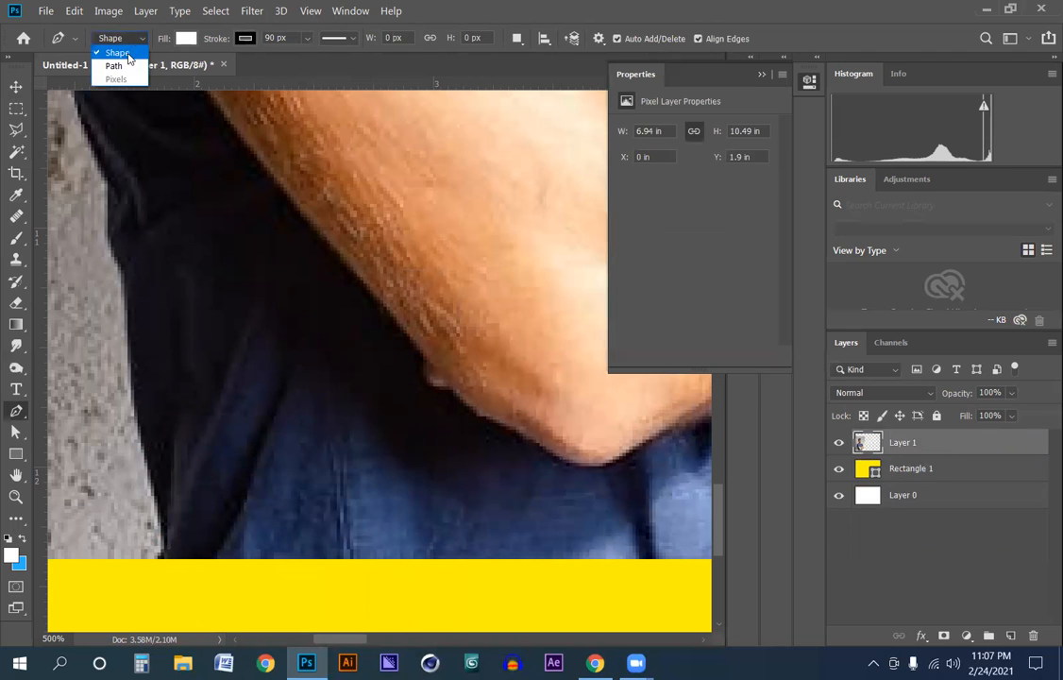
{"action": "left_click", "coordinate": [108, 62]}
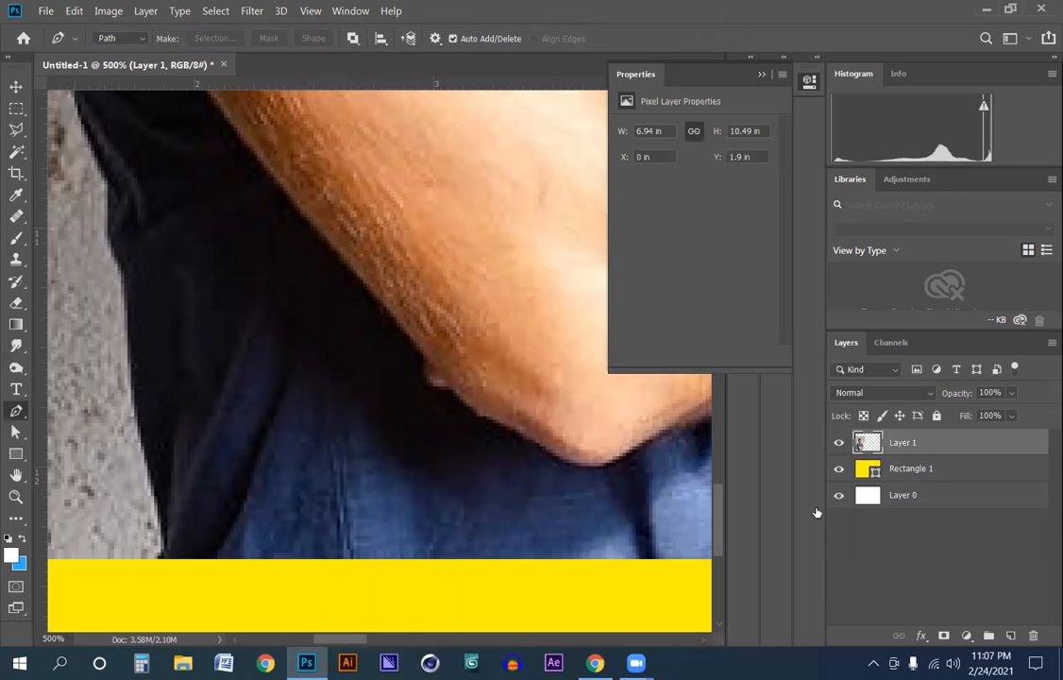
{"action": "left_click", "coordinate": [156, 562]}
{"action": "key", "text": "ctrl+z"}
{"action": "left_click", "coordinate": [152, 562]}
{"action": "left_click_drag", "start_coordinate": [156, 498], "coordinate": [142, 444]}
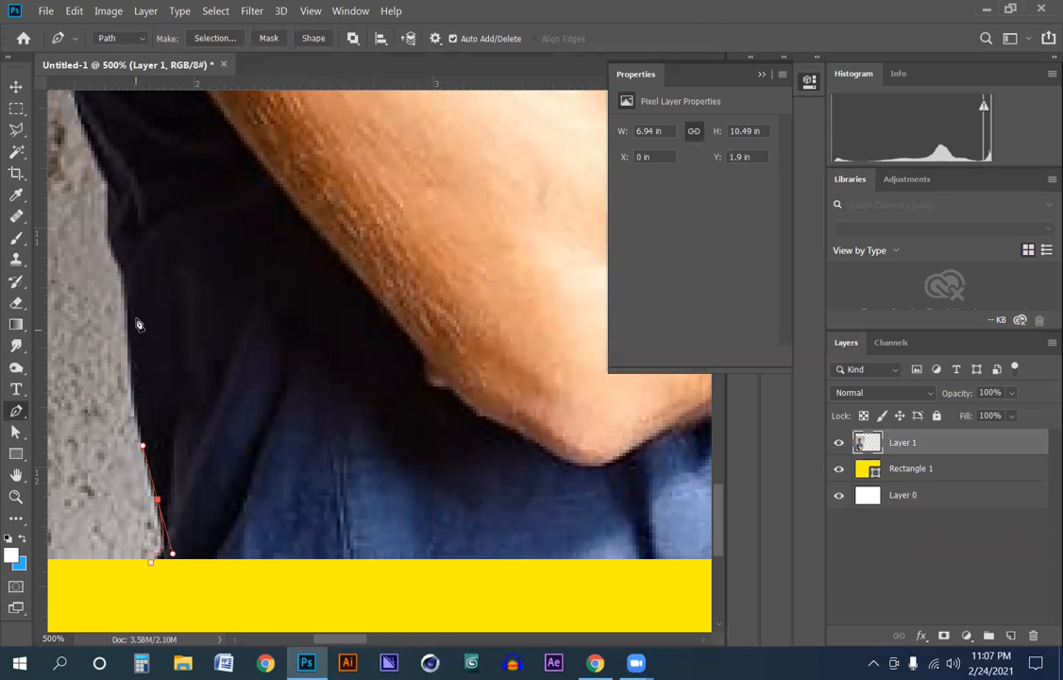
Continue the path with curved anchors up the shirt's left side to the outer edge of the sleeve.
{"action": "left_click_drag", "start_coordinate": [123, 298], "coordinate": [174, 390]}
{"action": "left_click_drag", "start_coordinate": [134, 338], "coordinate": [137, 314]}
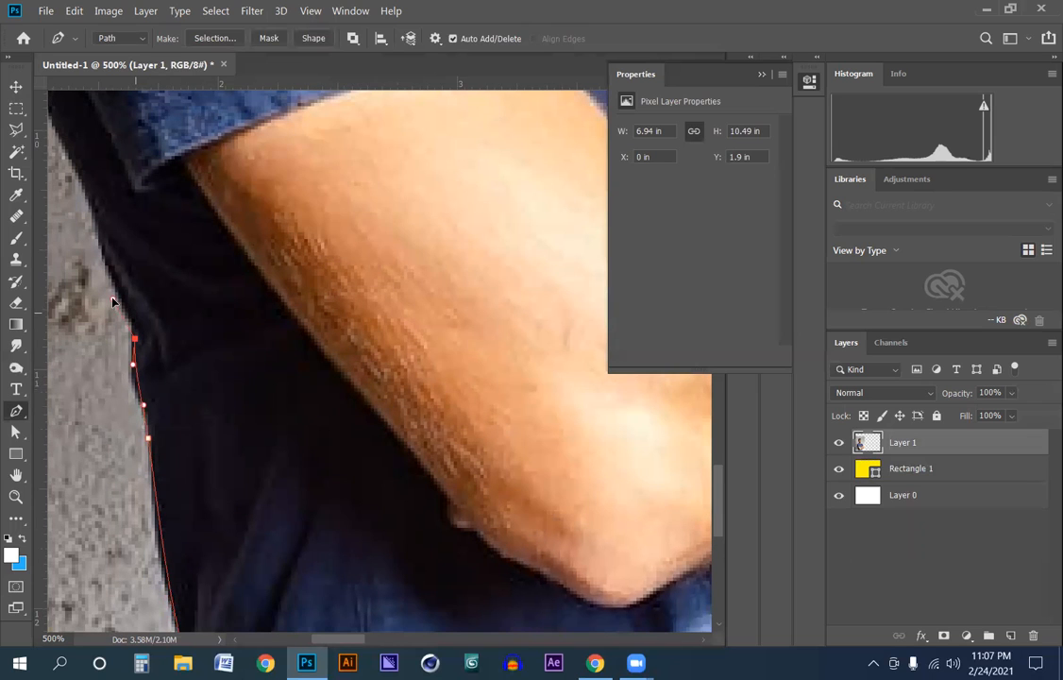
{"action": "left_click_drag", "start_coordinate": [135, 272], "coordinate": [197, 443]}
{"action": "left_click_drag", "start_coordinate": [154, 377], "coordinate": [139, 343]}
{"action": "left_click_drag", "start_coordinate": [209, 288], "coordinate": [293, 411]}
{"action": "left_click_drag", "start_coordinate": [147, 268], "coordinate": [194, 268]}
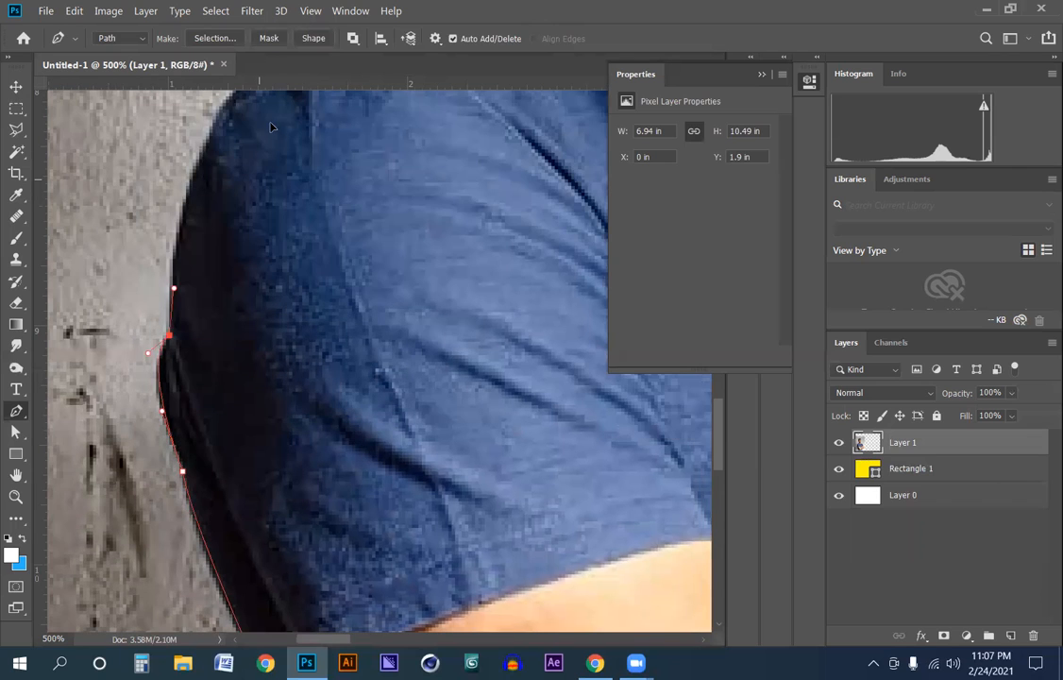
Extend the path along the left sleeve and over the shoulder to the shirt collar.
{"action": "left_click_drag", "start_coordinate": [271, 126], "coordinate": [244, 167]}
{"action": "left_click_drag", "start_coordinate": [222, 342], "coordinate": [215, 366]}
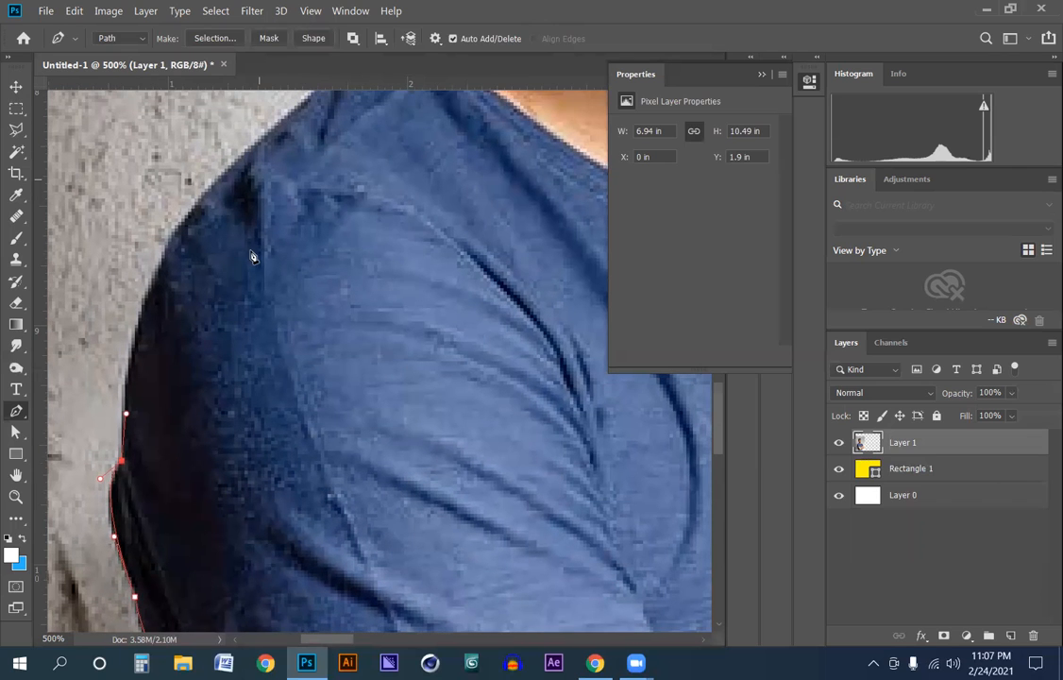
{"action": "left_click_drag", "start_coordinate": [201, 199], "coordinate": [245, 162]}
{"action": "left_click_drag", "start_coordinate": [327, 168], "coordinate": [325, 202]}
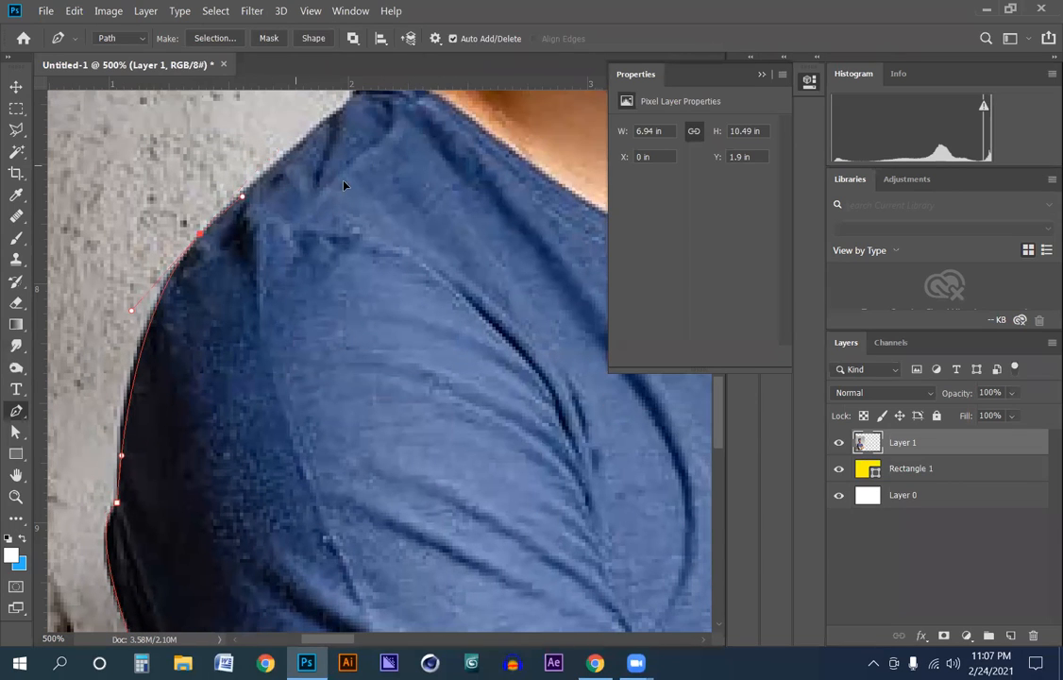
{"action": "left_click_drag", "start_coordinate": [258, 267], "coordinate": [198, 317]}
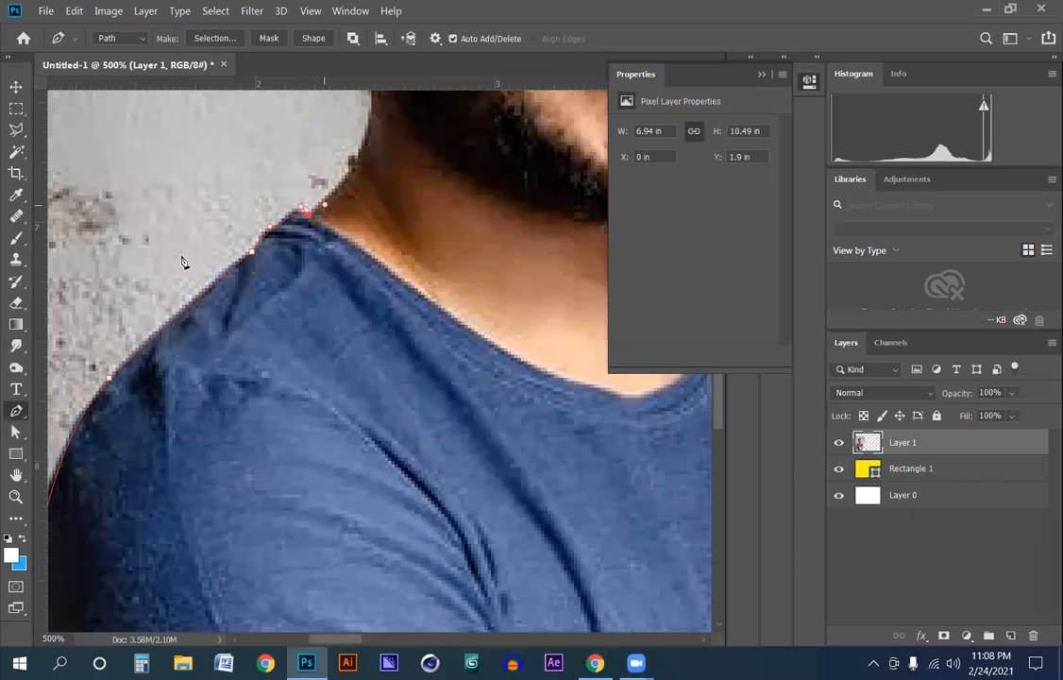
Trace the path up the left side of the neck and around the ear to where it meets the hair.
{"action": "left_click_drag", "start_coordinate": [195, 301], "coordinate": [175, 238]}
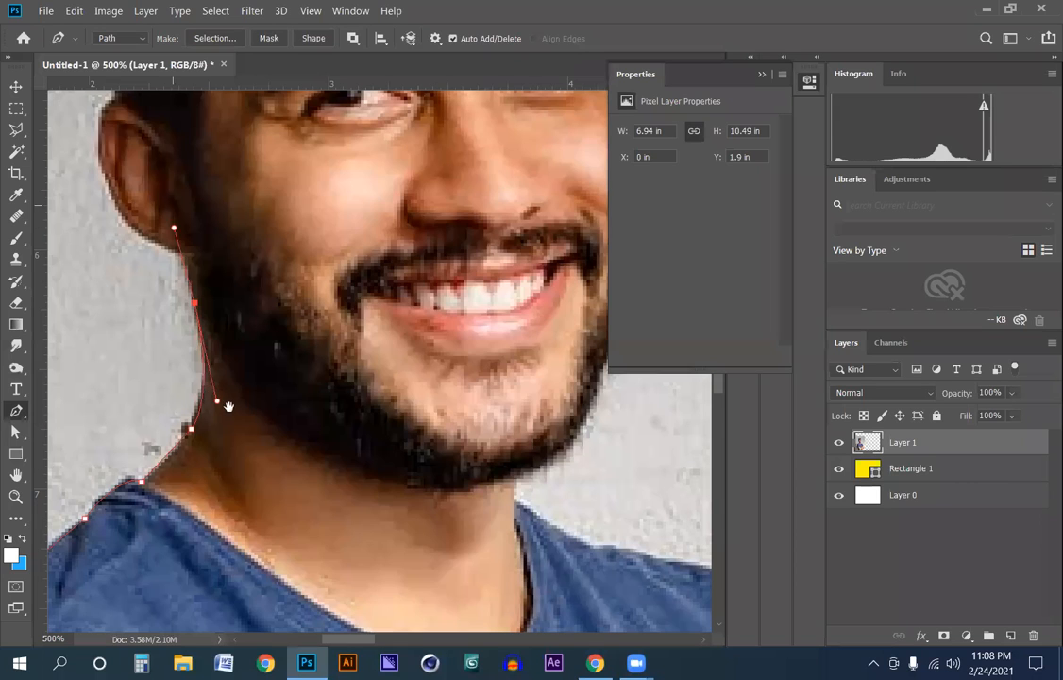
{"action": "left_click", "coordinate": [195, 301], "text": "alt"}
{"action": "left_click_drag", "start_coordinate": [159, 259], "coordinate": [205, 355]}
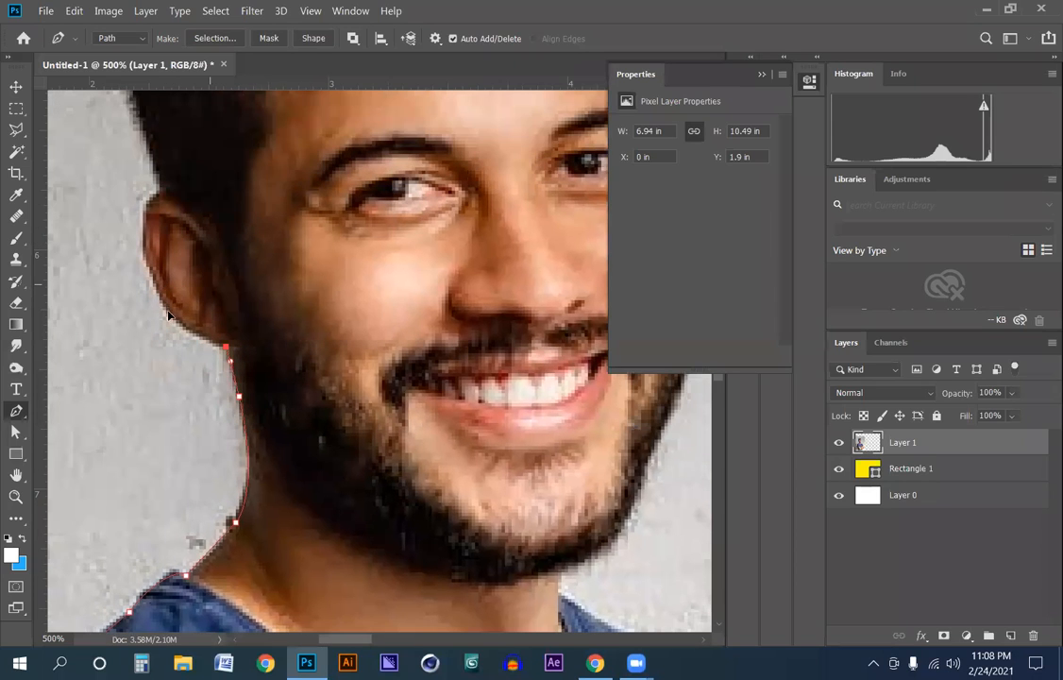
{"action": "left_click_drag", "start_coordinate": [179, 314], "coordinate": [208, 381]}
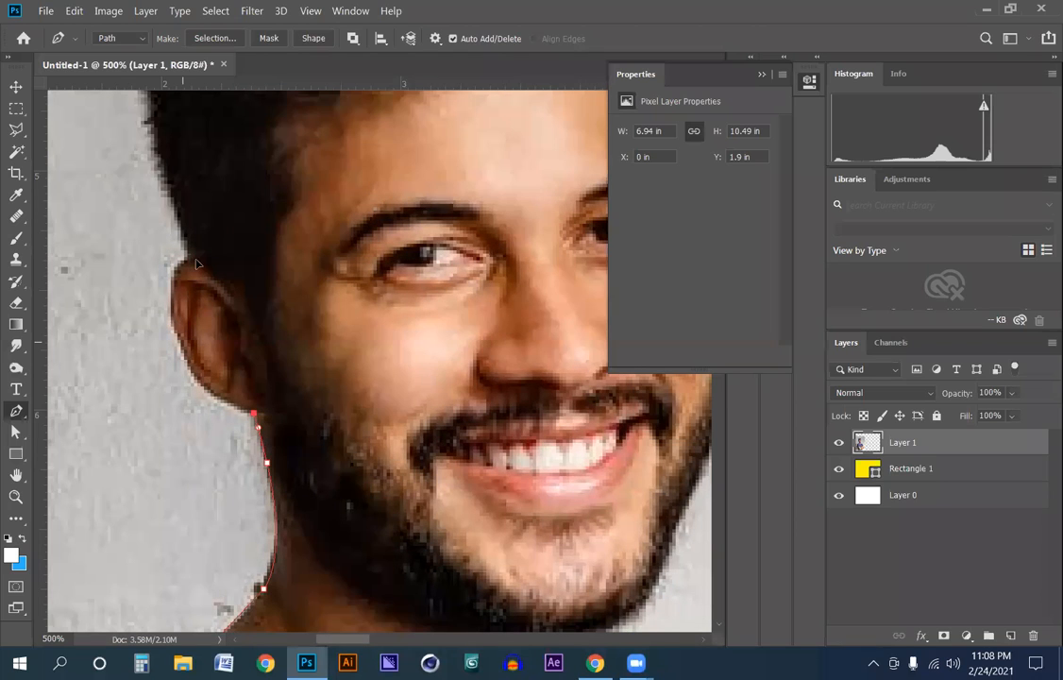
{"action": "left_click_drag", "start_coordinate": [180, 343], "coordinate": [168, 312]}
{"action": "mouse_move", "coordinate": [187, 260]}
{"action": "left_mouse_down"}
{"action": "mouse_move", "coordinate": [206, 252]}
{"action": "mouse_move", "coordinate": [193, 239]}
{"action": "left_mouse_up"}
{"action": "scroll", "coordinate": [181, 261], "scroll_direction": "up", "scroll_amount": 3}
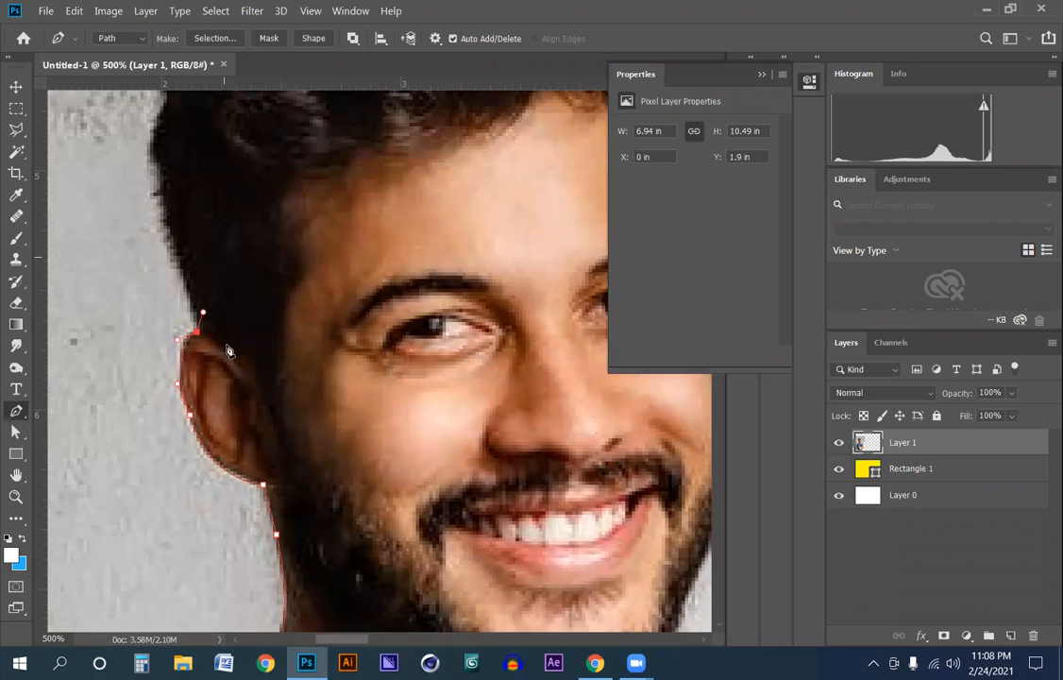
{"action": "left_click", "coordinate": [193, 326]}
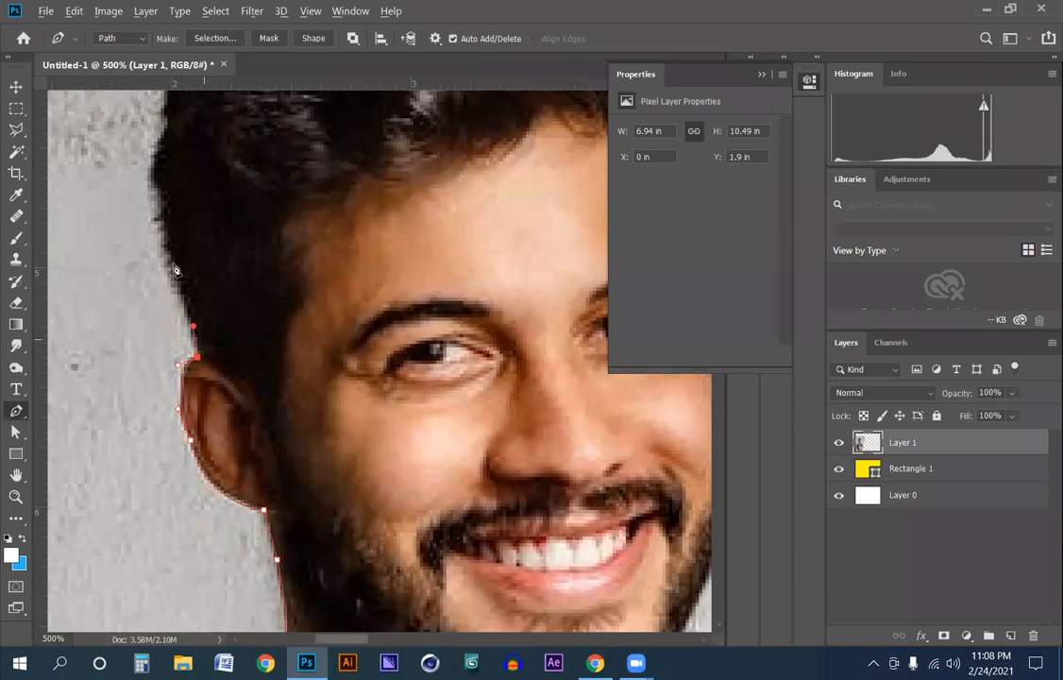
Continue the path up the left side of the hair and over to the top of the head.
{"action": "left_click", "coordinate": [159, 154]}
{"action": "left_click_drag", "start_coordinate": [219, 348], "coordinate": [180, 306]}
{"action": "left_click_drag", "start_coordinate": [237, 216], "coordinate": [182, 344]}
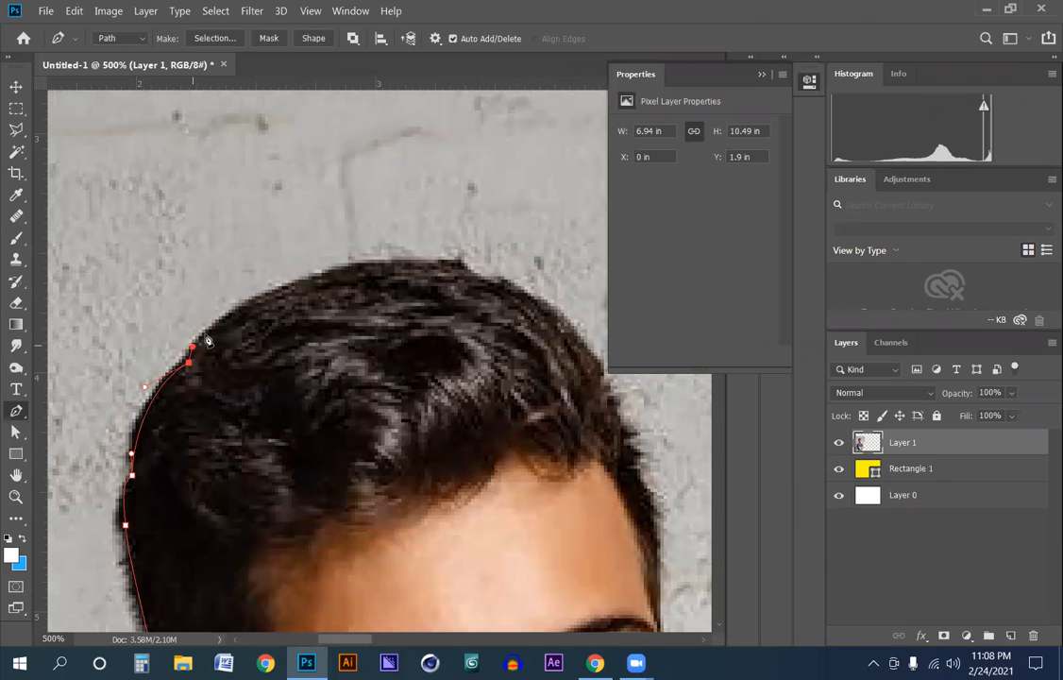
{"action": "left_click_drag", "start_coordinate": [252, 299], "coordinate": [279, 291]}
{"action": "left_click_drag", "start_coordinate": [339, 262], "coordinate": [321, 285]}
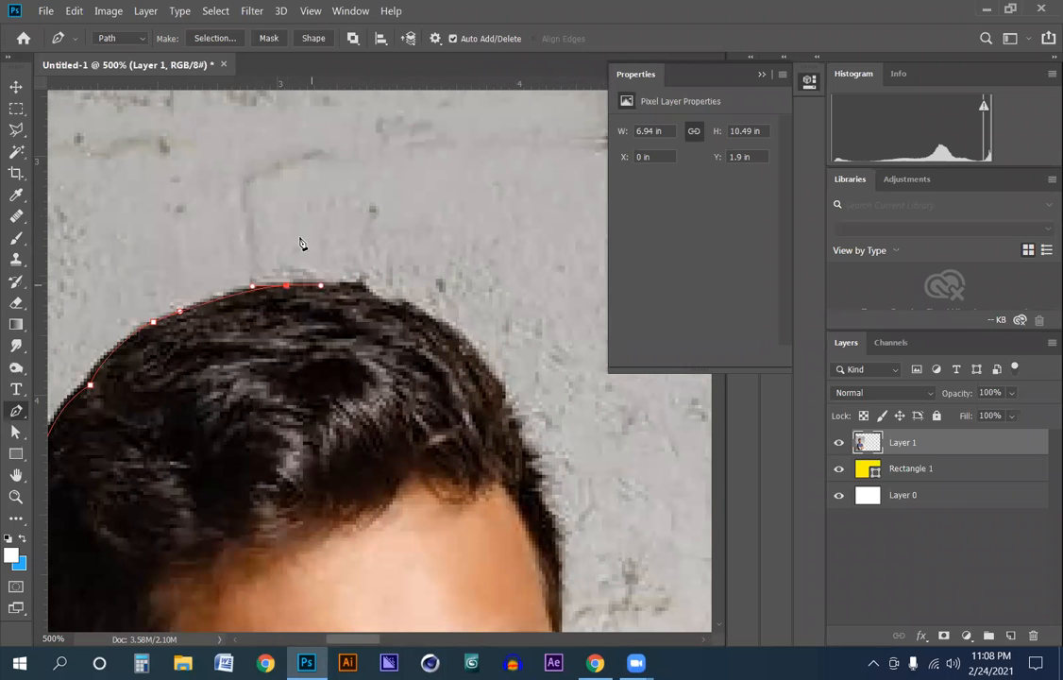
Trace the path from the top of the head down the right side of the hair to the temple.
{"action": "left_click_drag", "start_coordinate": [323, 242], "coordinate": [347, 256]}
{"action": "left_click_drag", "start_coordinate": [377, 296], "coordinate": [383, 335]}
{"action": "left_click_drag", "start_coordinate": [414, 406], "coordinate": [401, 367]}
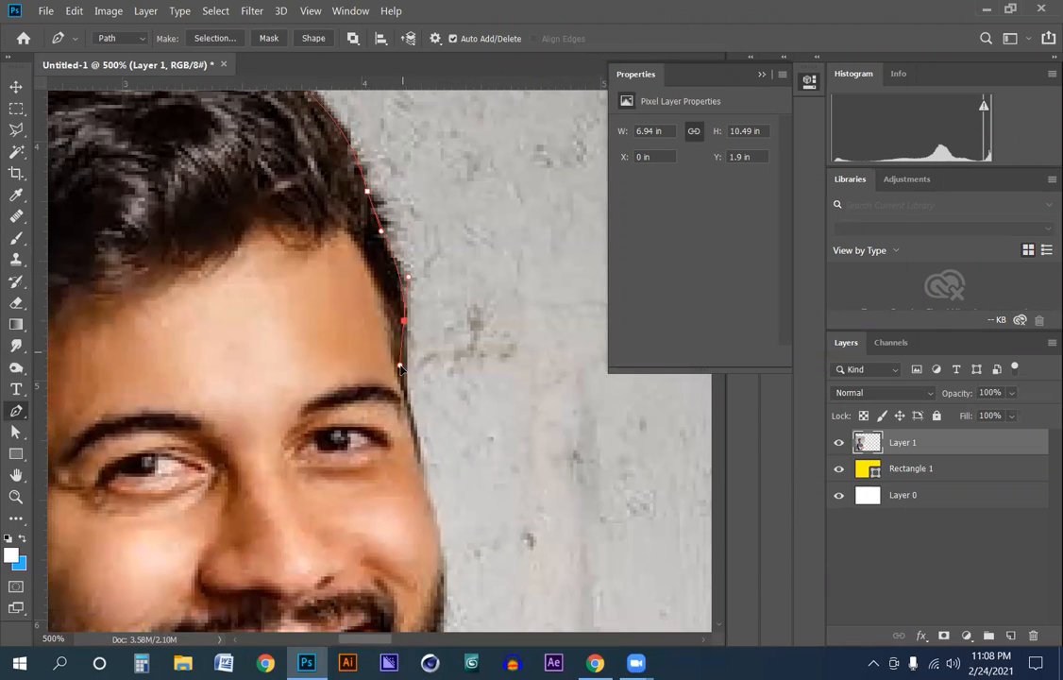
{"action": "left_click_drag", "start_coordinate": [434, 410], "coordinate": [389, 307]}
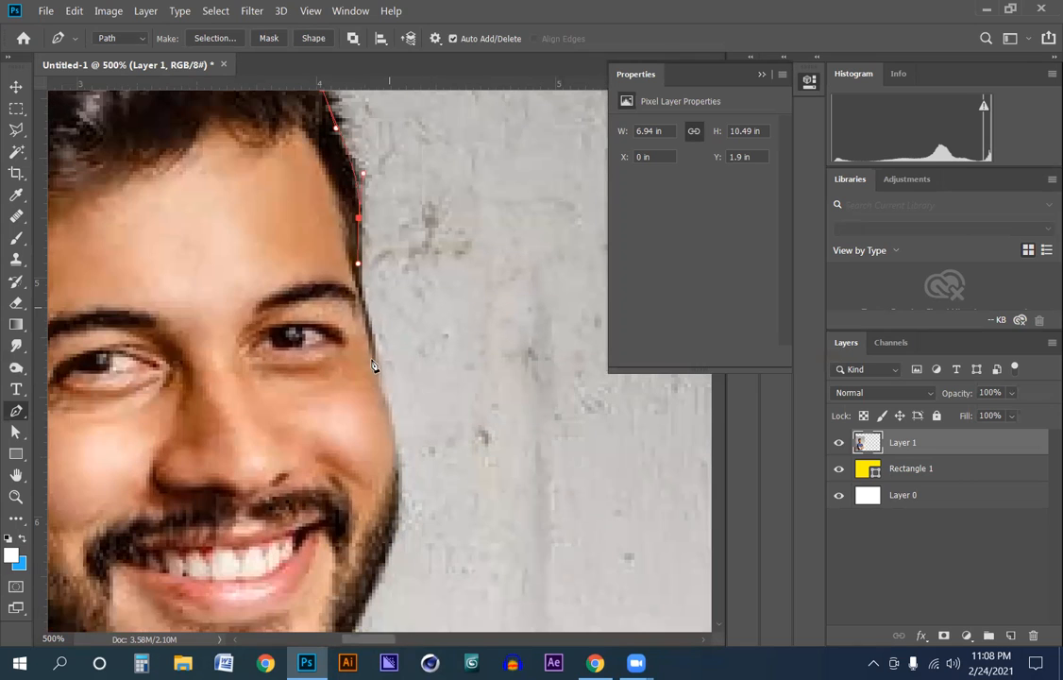
Follow the right cheek and bearded jaw with the path, and bring it down the neck to the shirt collar.
{"action": "left_click_drag", "start_coordinate": [412, 423], "coordinate": [426, 223]}
{"action": "left_click_drag", "start_coordinate": [392, 357], "coordinate": [366, 436]}
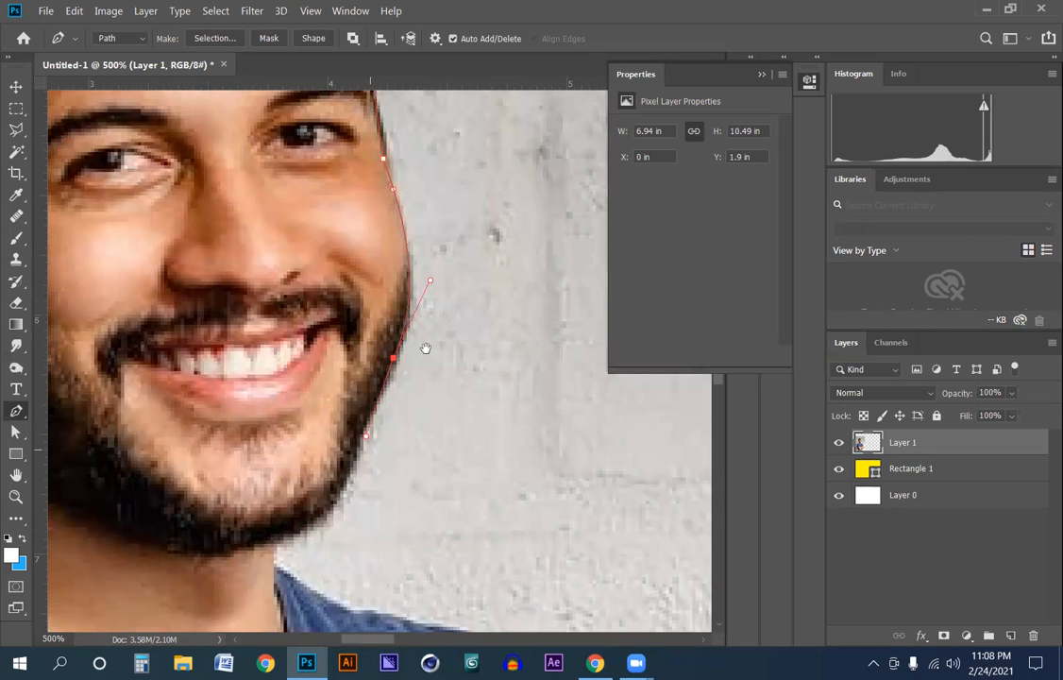
{"action": "left_click_drag", "start_coordinate": [426, 349], "coordinate": [491, 204]}
{"action": "left_click", "coordinate": [397, 356]}
{"action": "left_click", "coordinate": [379, 371]}
{"action": "left_click", "coordinate": [341, 389]}
{"action": "scroll", "coordinate": [348, 331], "scroll_direction": "down", "scroll_amount": 3}
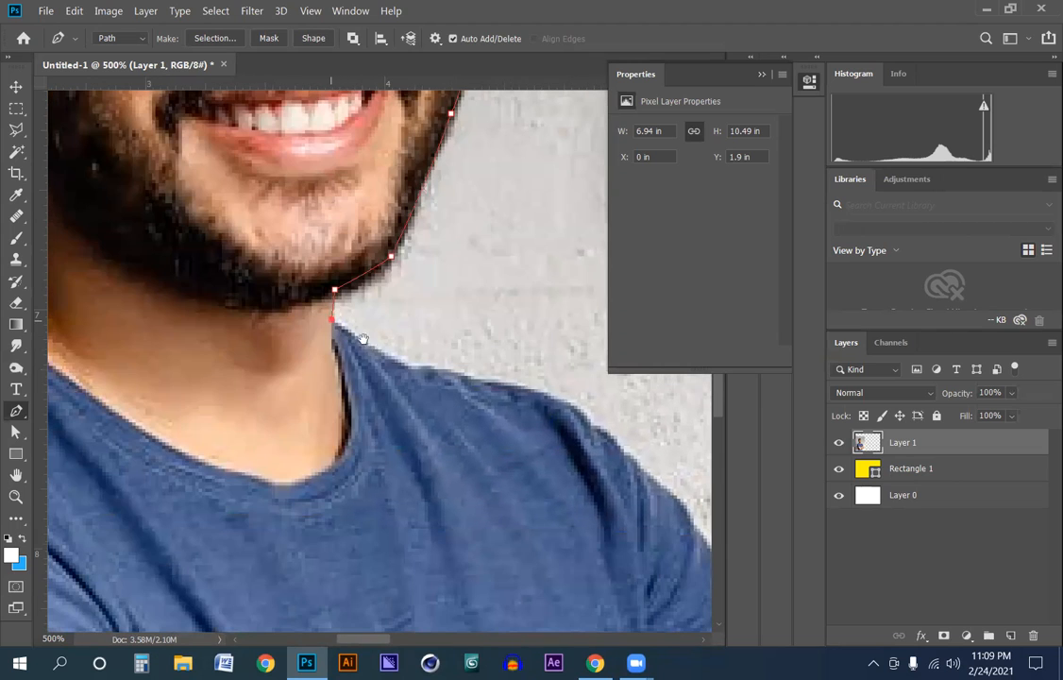
Continue the path from the shirt collar along the top of the right shoulder to where the sleeve begins.
{"action": "scroll", "coordinate": [241, 302], "scroll_direction": "right", "scroll_amount": 4}
{"action": "left_click_drag", "start_coordinate": [251, 325], "coordinate": [275, 327]}
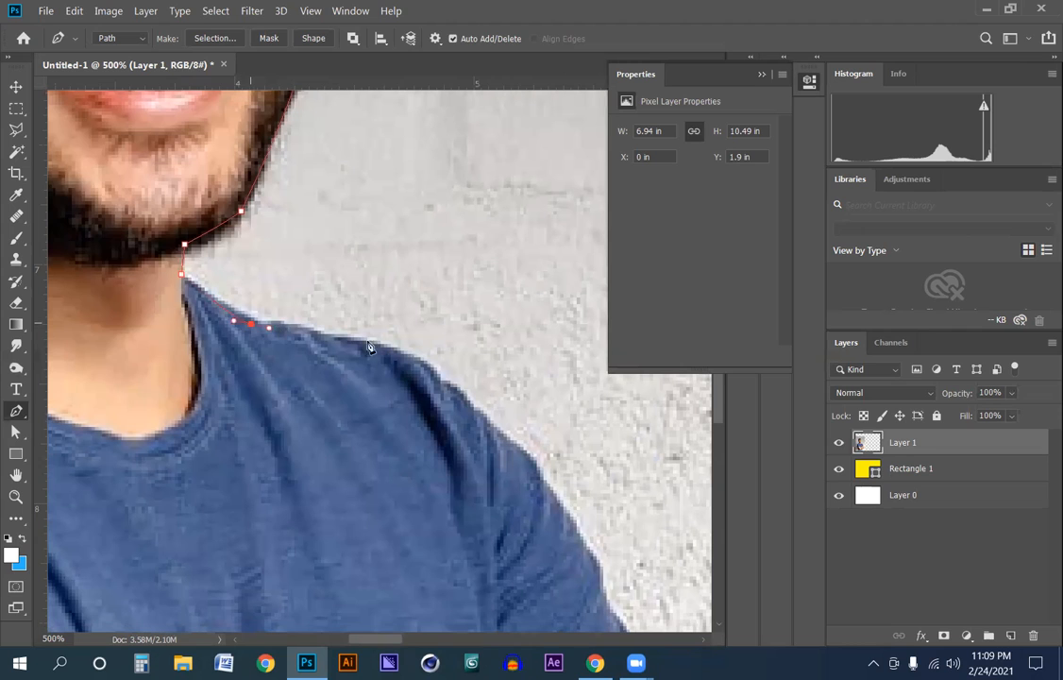
{"action": "left_click_drag", "start_coordinate": [356, 345], "coordinate": [299, 198]}
{"action": "left_click_drag", "start_coordinate": [318, 257], "coordinate": [331, 279]}
{"action": "key", "text": "ctrl+z"}
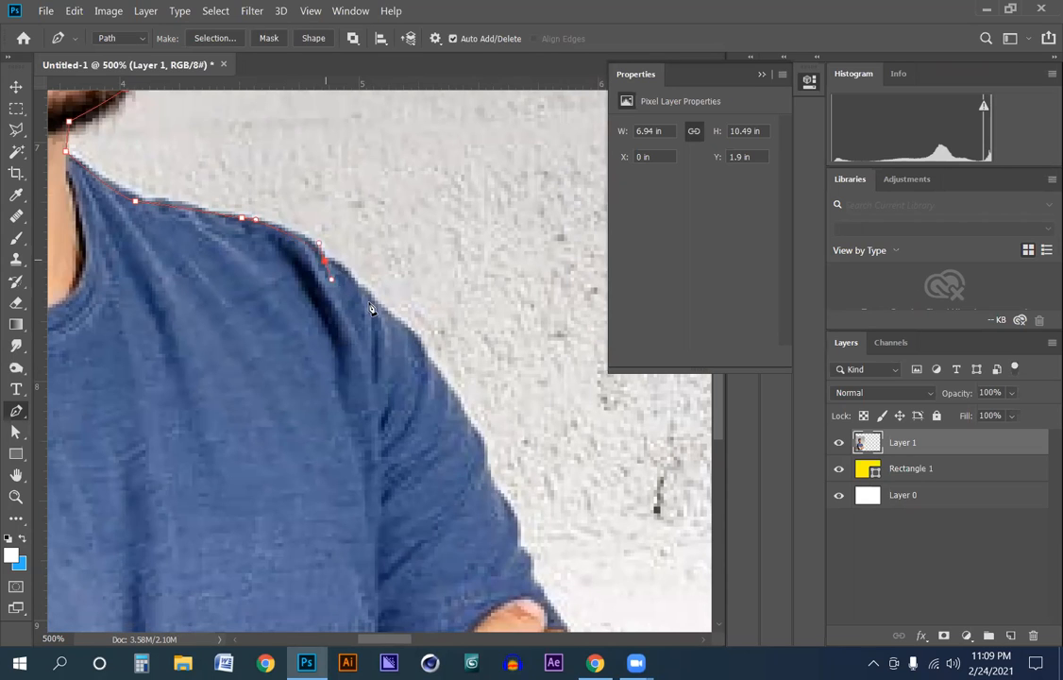
Trace the path down the outer edge of the right sleeve to the fingers resting on the arm.
{"action": "left_click_drag", "start_coordinate": [428, 354], "coordinate": [368, 283]}
{"action": "left_click_drag", "start_coordinate": [423, 365], "coordinate": [370, 282]}
{"action": "left_click_drag", "start_coordinate": [382, 341], "coordinate": [391, 273]}
{"action": "left_click_drag", "start_coordinate": [416, 321], "coordinate": [374, 209]}
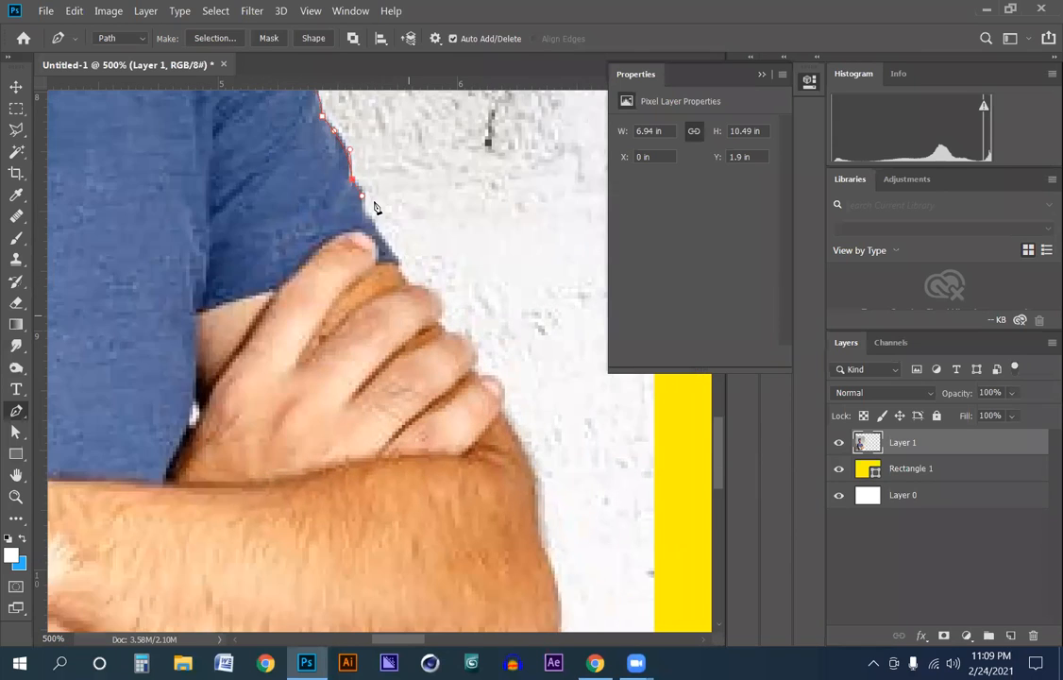
{"action": "left_click_drag", "start_coordinate": [416, 255], "coordinate": [377, 212]}
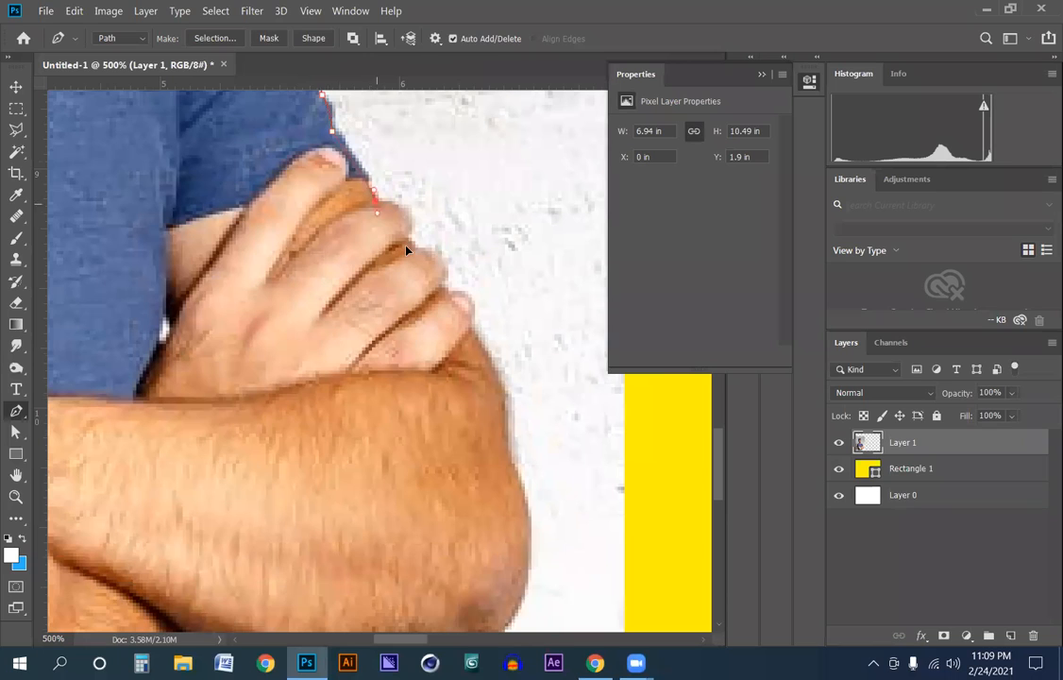
Follow the fingers, elbow and underside of the right forearm with the path back to the shirt.
{"action": "left_click_drag", "start_coordinate": [439, 291], "coordinate": [414, 206]}
{"action": "left_click_drag", "start_coordinate": [415, 328], "coordinate": [397, 375]}
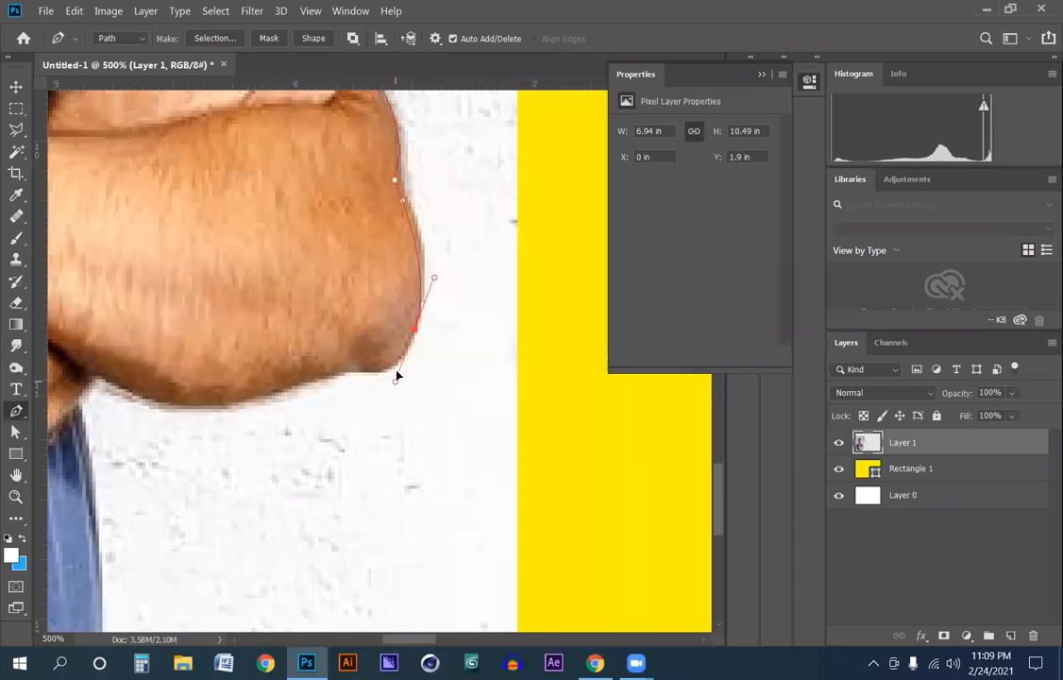
{"action": "left_click_drag", "start_coordinate": [297, 384], "coordinate": [423, 368]}
{"action": "mouse_move", "coordinate": [227, 359]}
{"action": "left_mouse_down"}
{"action": "mouse_move", "coordinate": [138, 306]}
{"action": "mouse_move", "coordinate": [144, 295]}
{"action": "mouse_move", "coordinate": [219, 360]}
{"action": "left_mouse_up"}
{"action": "left_click", "coordinate": [198, 381]}
{"action": "left_click_drag", "start_coordinate": [238, 403], "coordinate": [248, 235]}
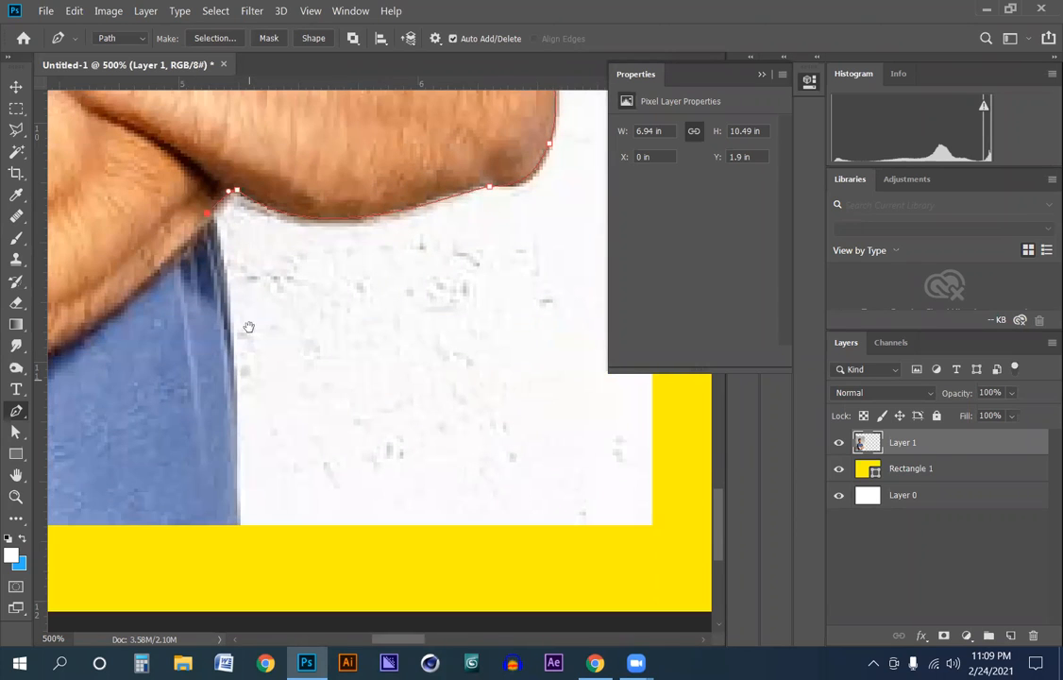
Bring the path down the shirt's right side, along the photo's bottom edge, and close it at its starting point.
{"action": "left_click_drag", "start_coordinate": [237, 409], "coordinate": [294, 376]}
{"action": "left_click", "coordinate": [286, 391]}
{"action": "left_click_drag", "start_coordinate": [287, 393], "coordinate": [556, 380]}
{"action": "left_click", "coordinate": [394, 346], "text": "alt"}
{"action": "left_click", "coordinate": [346, 347], "text": "alt"}
{"action": "left_click", "coordinate": [287, 357], "text": "alt"}
{"action": "left_click_drag", "start_coordinate": [171, 371], "coordinate": [268, 392]}
{"action": "left_click", "coordinate": [196, 379]}
{"action": "left_click", "coordinate": [314, 312], "text": "alt"}
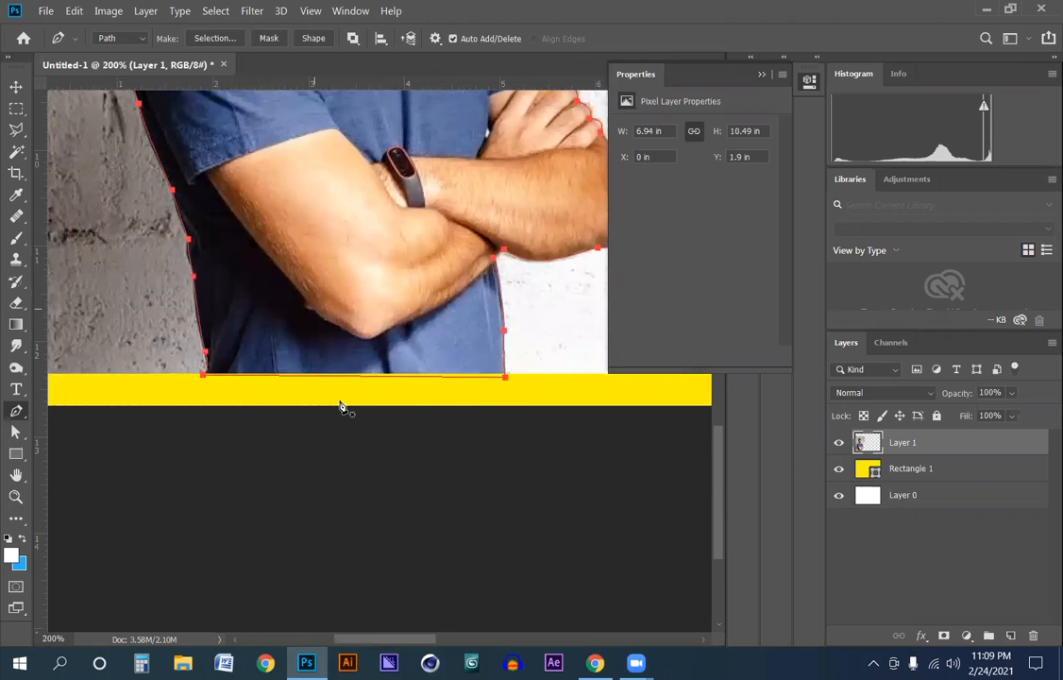
Convert the closed path around the man into a selection.
{"action": "scroll", "coordinate": [342, 406], "scroll_direction": "up", "scroll_amount": 4}
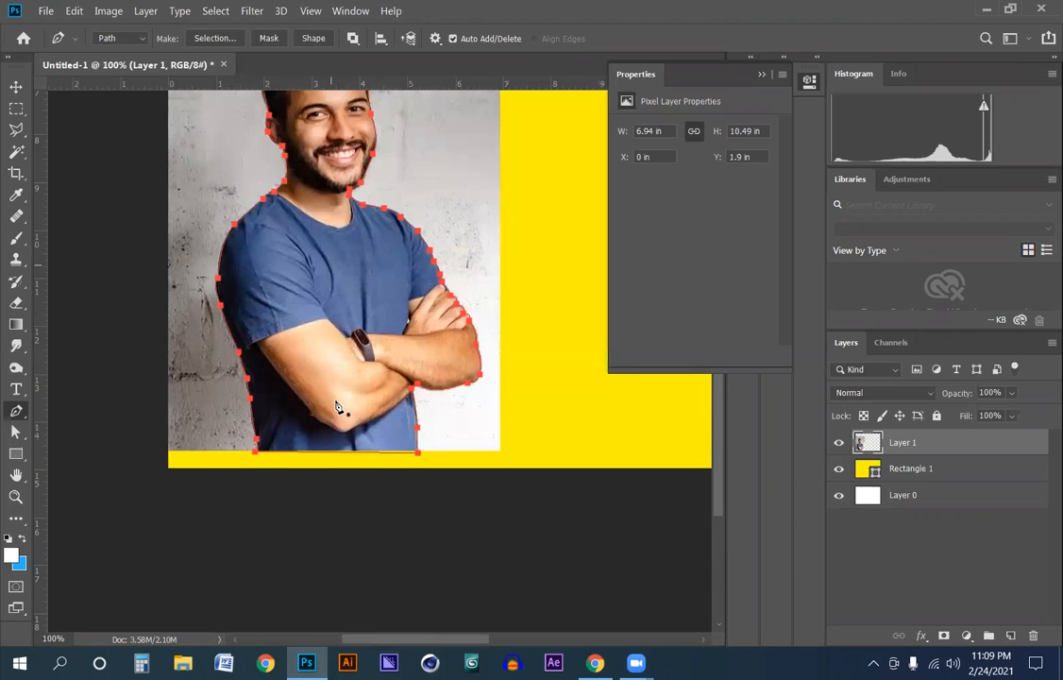
{"action": "scroll", "coordinate": [337, 407], "scroll_direction": "up", "scroll_amount": 2}
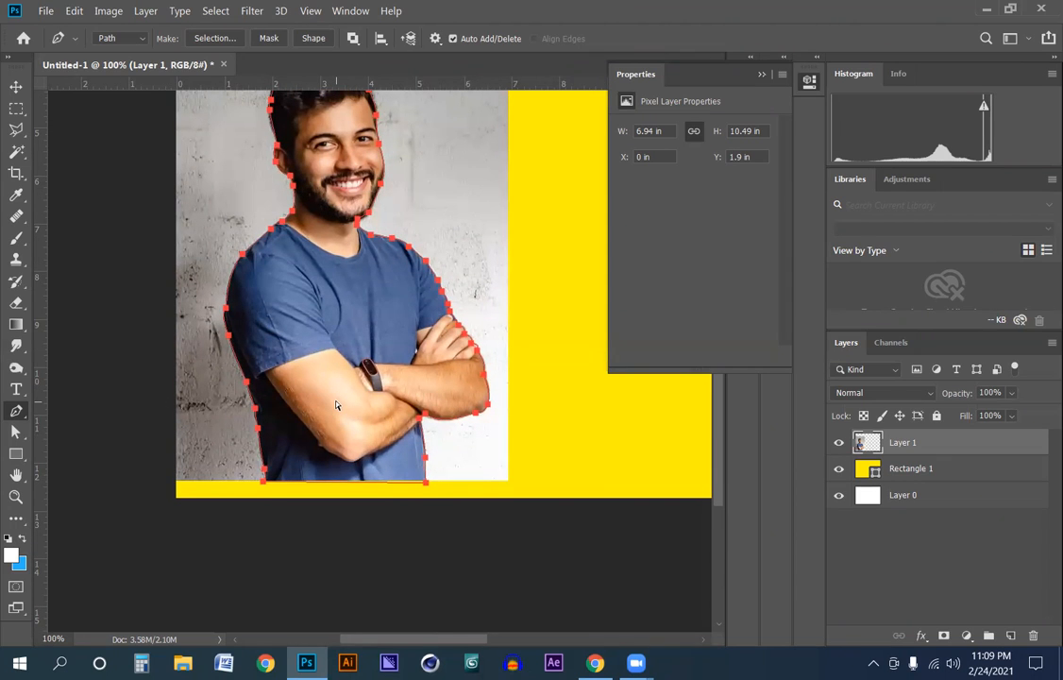
{"action": "key", "text": "ctrl+Return"}
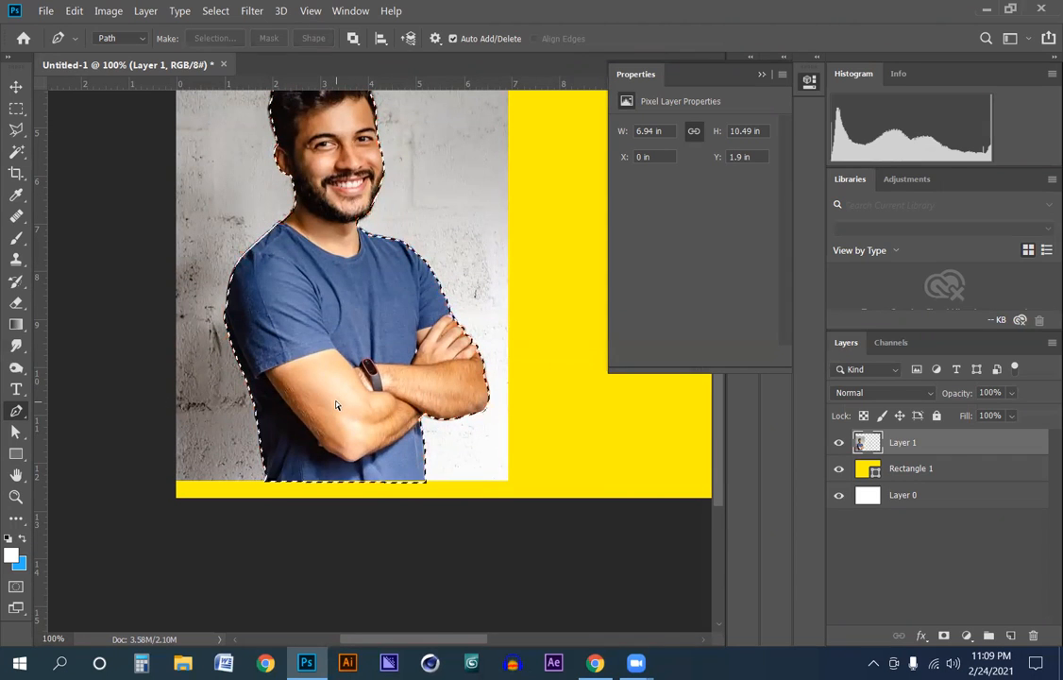
Copy the selected man from Layer 1 onto a new layer.
{"action": "scroll", "coordinate": [337, 397], "scroll_direction": "down", "scroll_amount": 1}
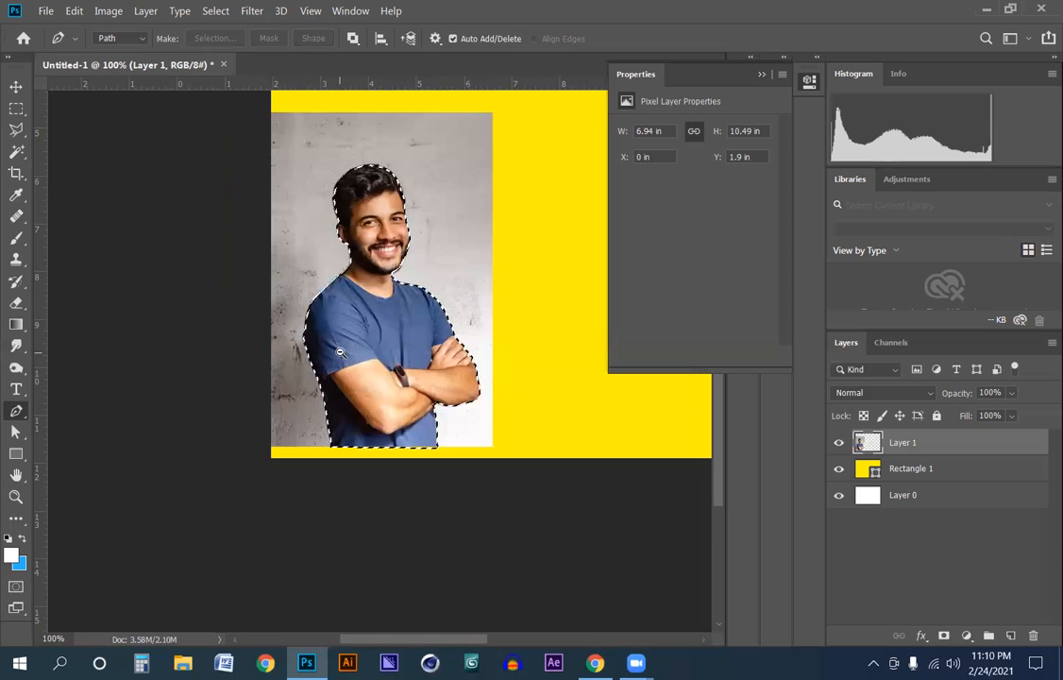
{"action": "scroll", "coordinate": [387, 294], "scroll_direction": "up", "scroll_amount": 1}
{"action": "scroll", "coordinate": [386, 305], "scroll_direction": "up", "scroll_amount": 1}
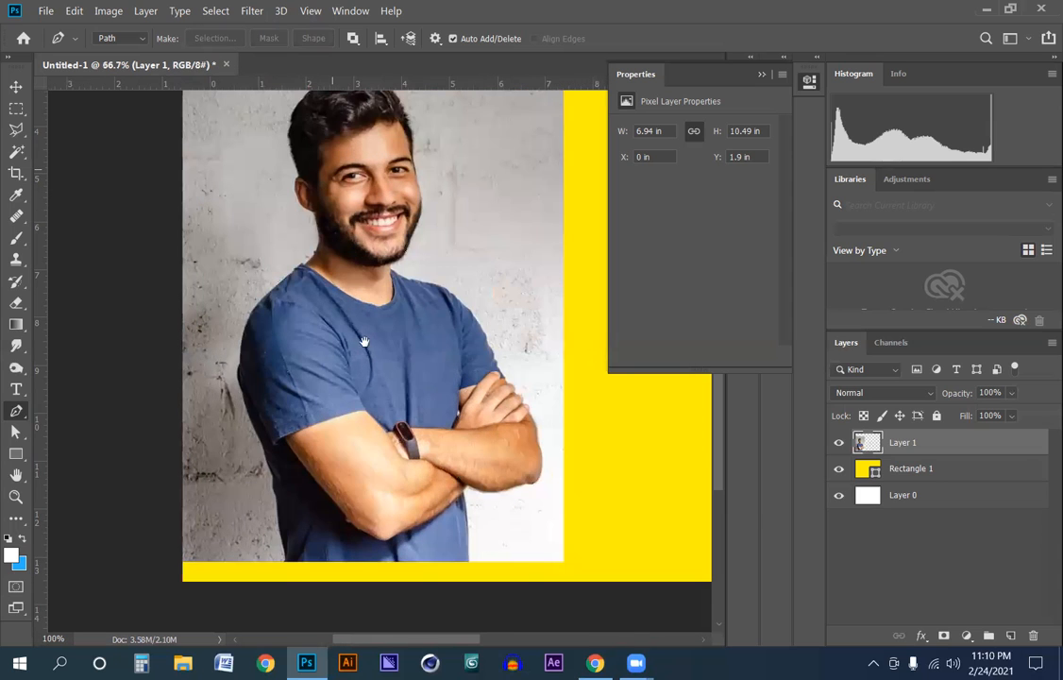
{"action": "scroll", "coordinate": [326, 316], "scroll_direction": "up", "scroll_amount": 1}
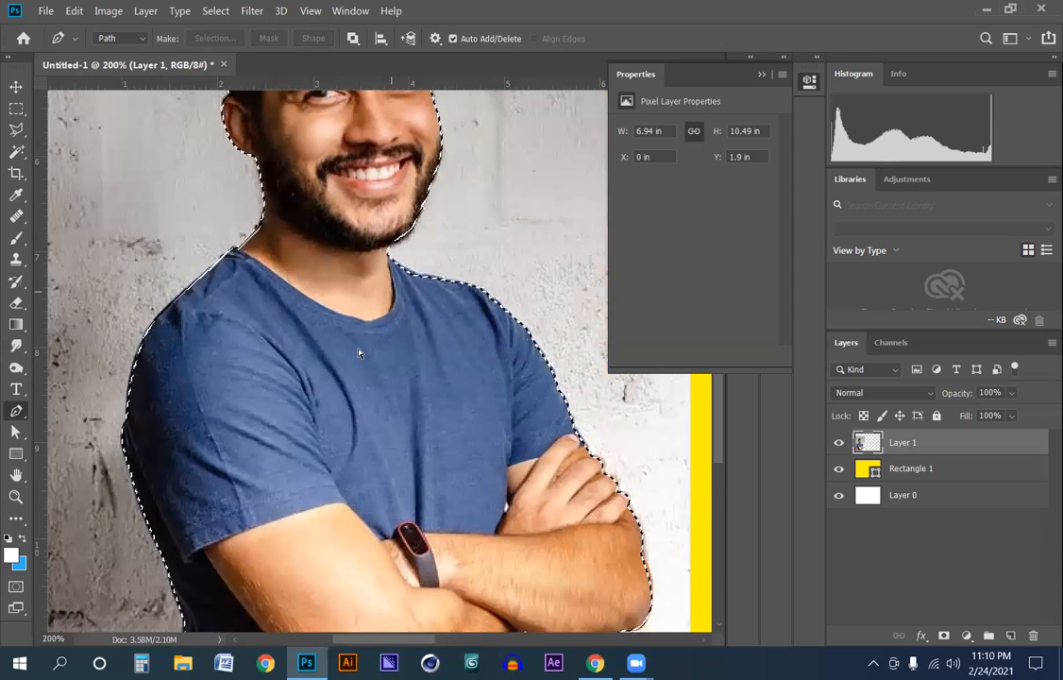
{"action": "scroll", "coordinate": [359, 353], "scroll_direction": "down", "scroll_amount": 1}
{"action": "scroll", "coordinate": [359, 353], "scroll_direction": "up", "scroll_amount": 1}
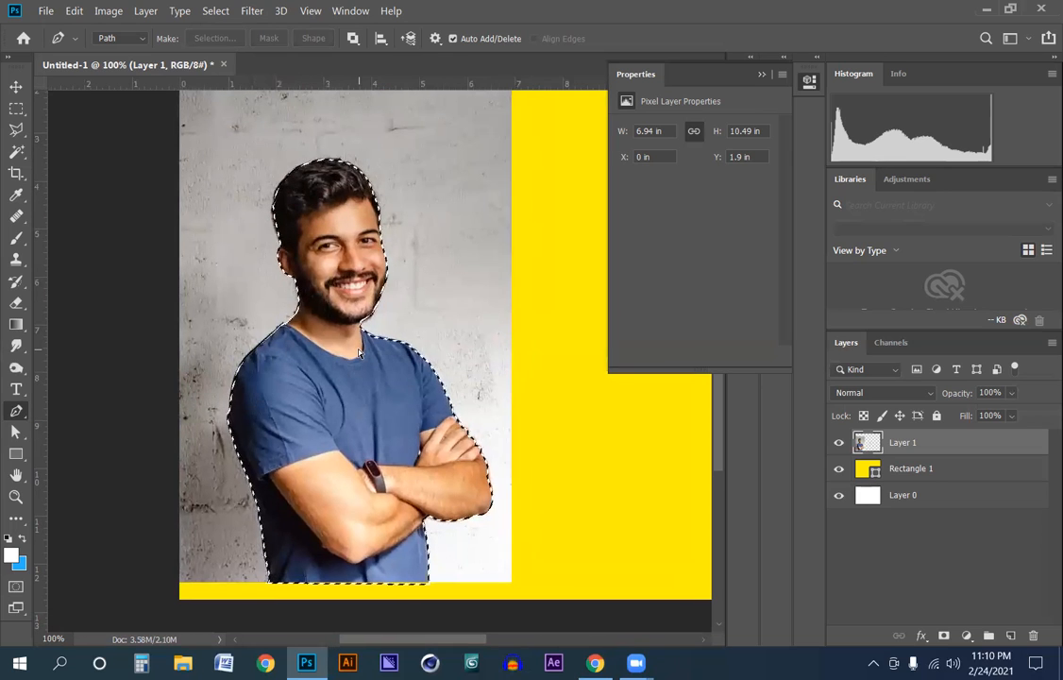
{"action": "key", "text": "ctrl+j"}
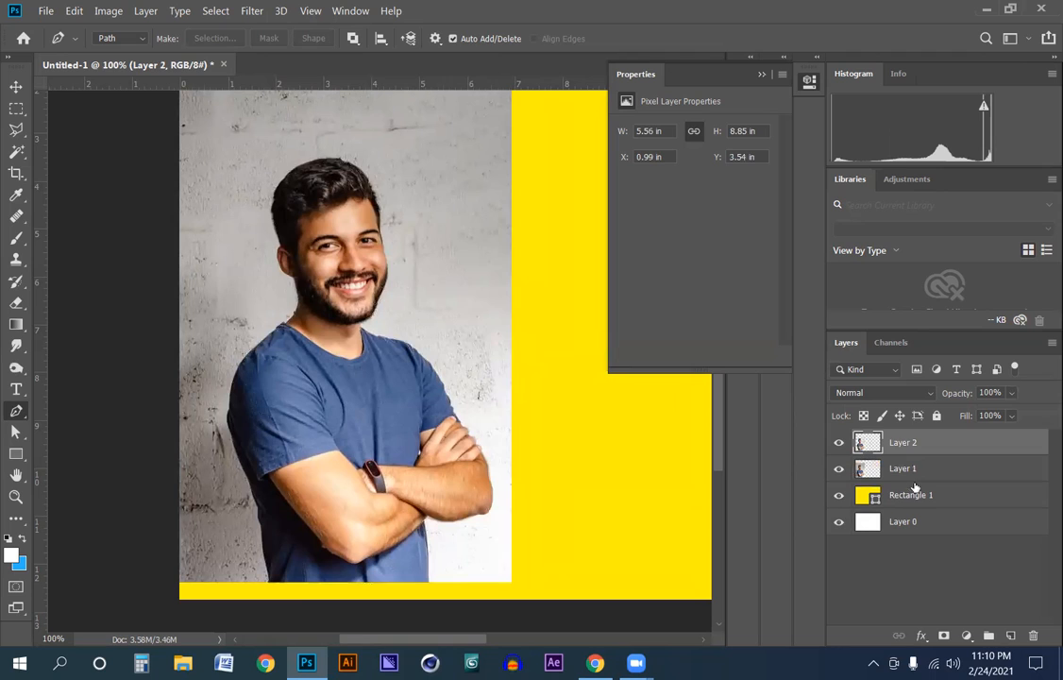
Hide the original photo layer, Layer 1, and delete it.
{"action": "left_click", "coordinate": [859, 470]}
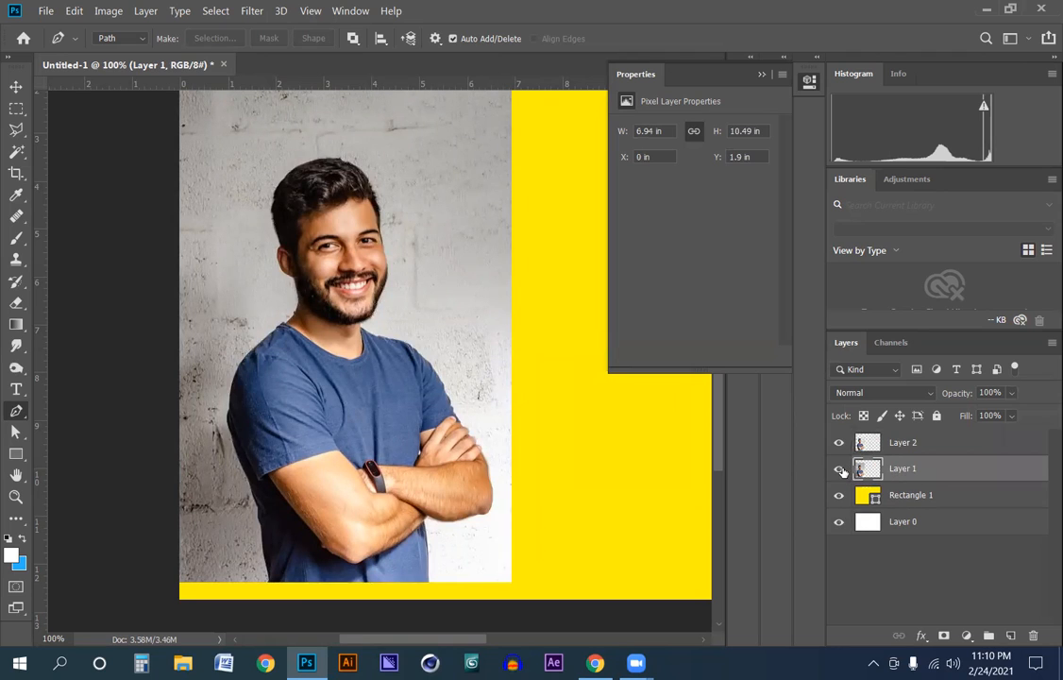
{"action": "left_click", "coordinate": [839, 469]}
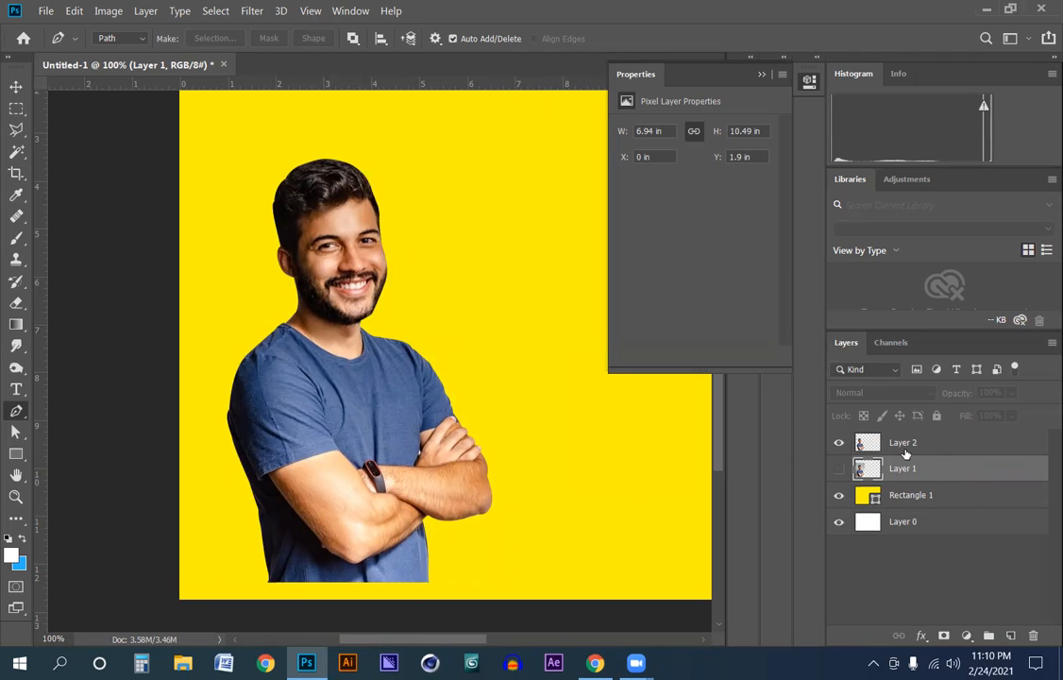
{"action": "key", "text": "Delete"}
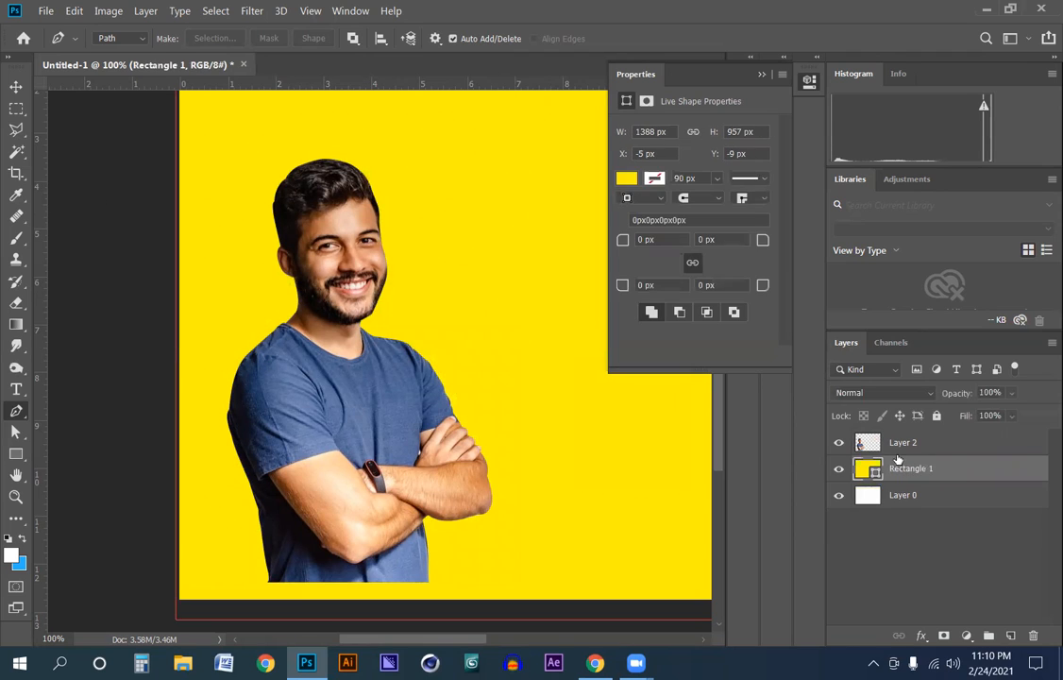
Move the man's cut-out on Layer 2 into the bottom-left corner of the yellow background.
{"action": "left_click", "coordinate": [901, 452]}
{"action": "key", "text": "v"}
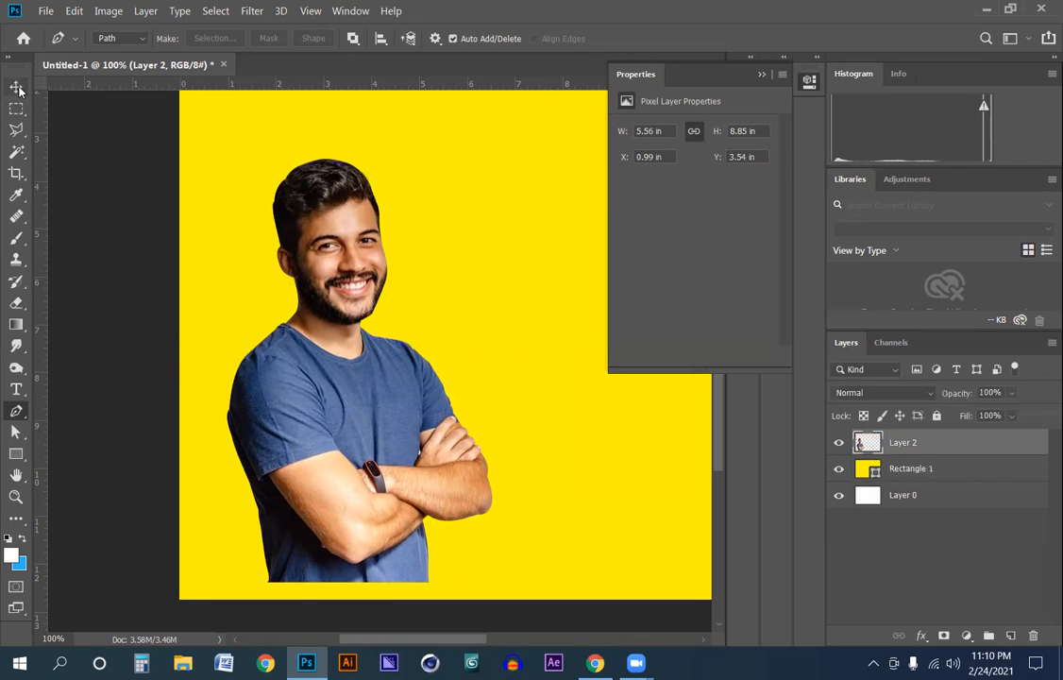
{"action": "key", "text": "ctrl+minus"}
{"action": "left_click_drag", "start_coordinate": [403, 334], "coordinate": [259, 349]}
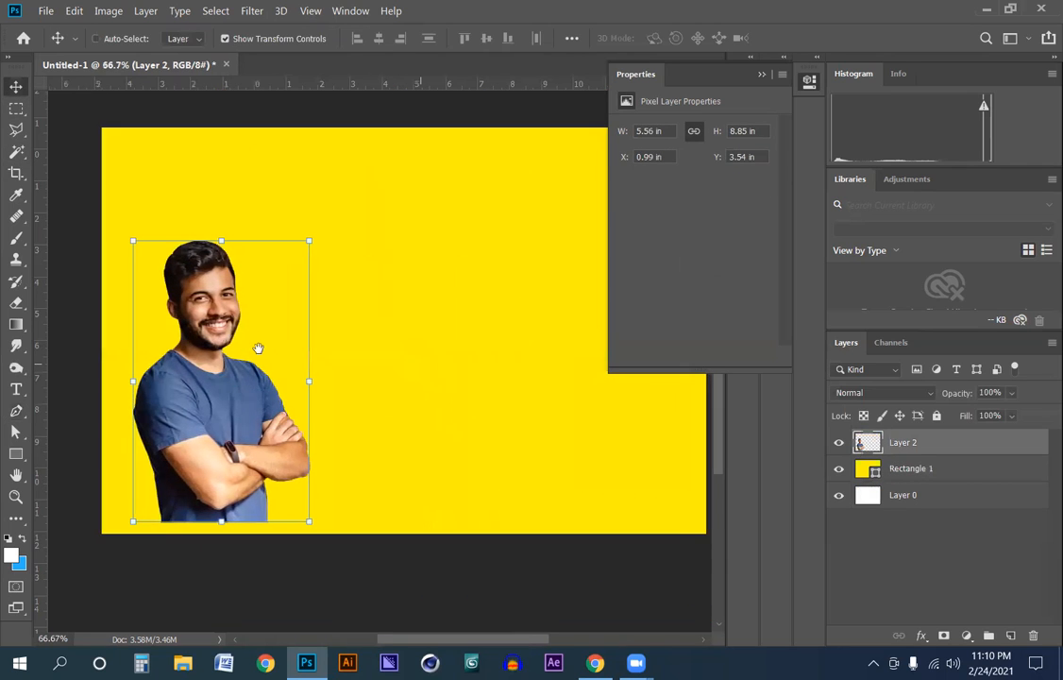
{"action": "left_click_drag", "start_coordinate": [208, 388], "coordinate": [171, 392]}
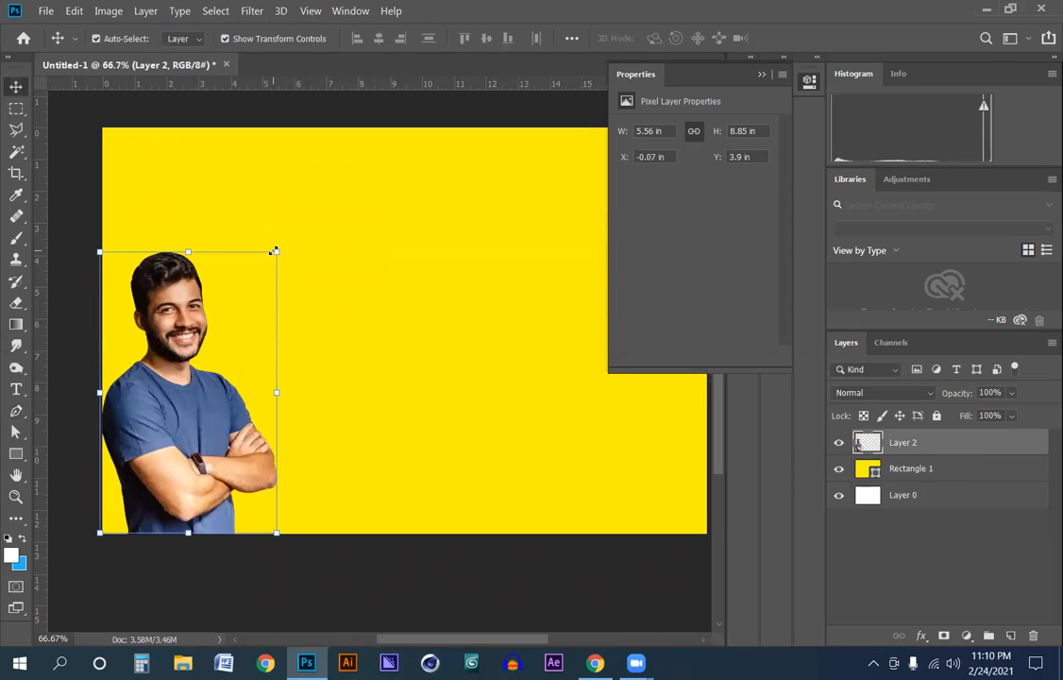
Scale the man's cut-out proportionally to about 133%, keep it flush with the bottom-left corner, and apply the transform.
{"action": "left_click_drag", "start_coordinate": [276, 249], "coordinate": [316, 190]}
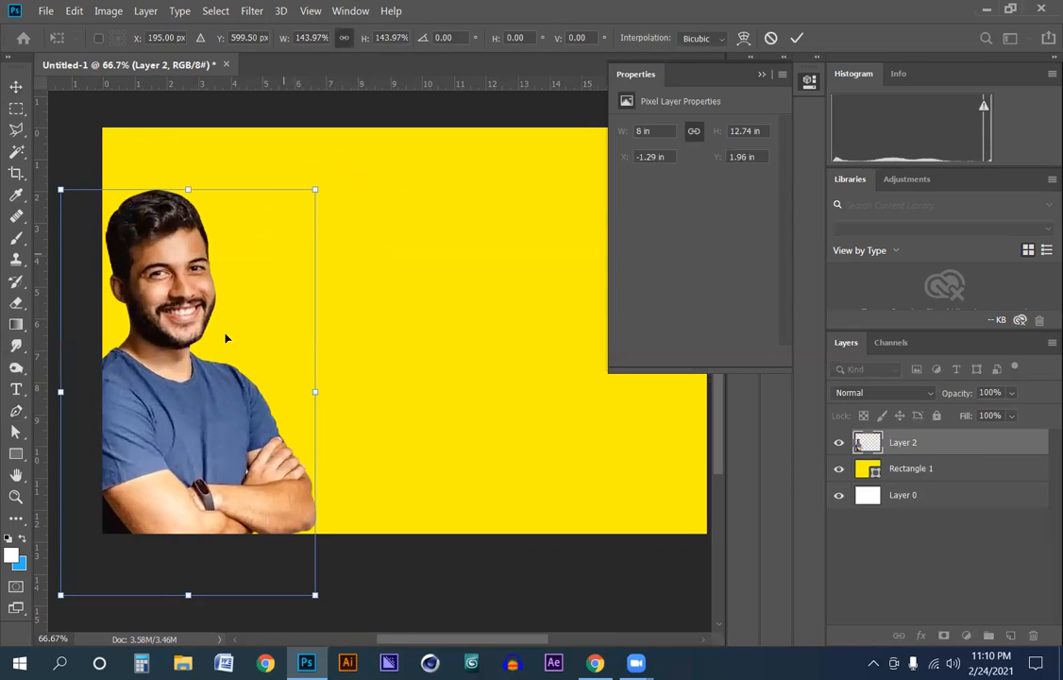
{"action": "key", "text": "ctrl+z"}
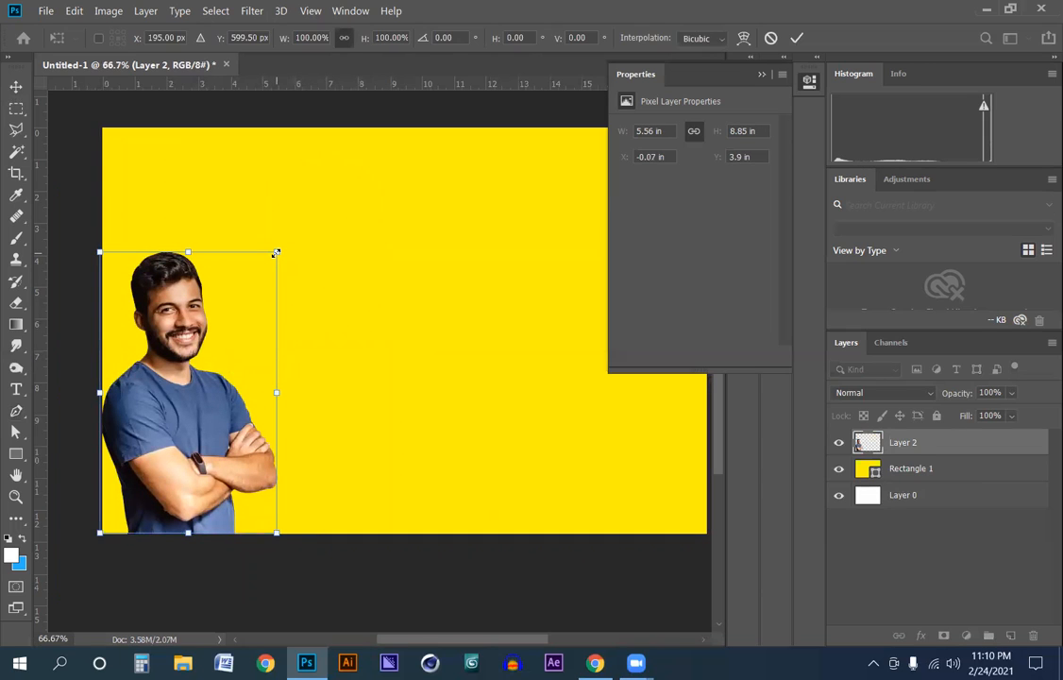
{"action": "left_click_drag", "start_coordinate": [275, 253], "coordinate": [307, 204]}
{"action": "left_click_drag", "start_coordinate": [191, 338], "coordinate": [207, 323]}
{"action": "key", "text": "ctrl+0"}
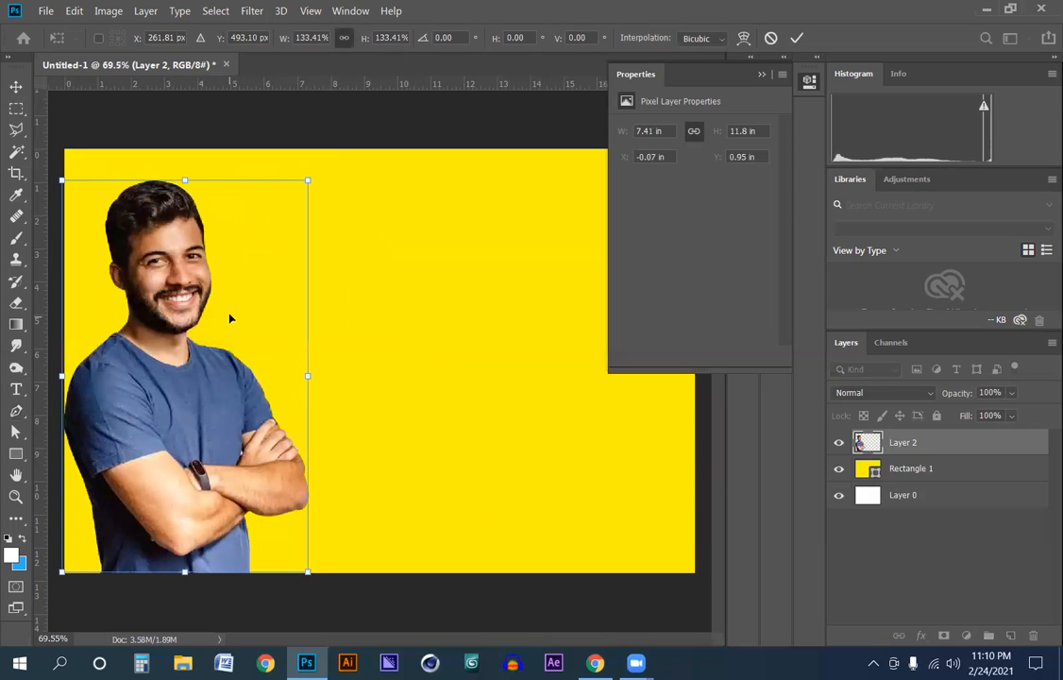
{"action": "left_click", "coordinate": [16, 87]}
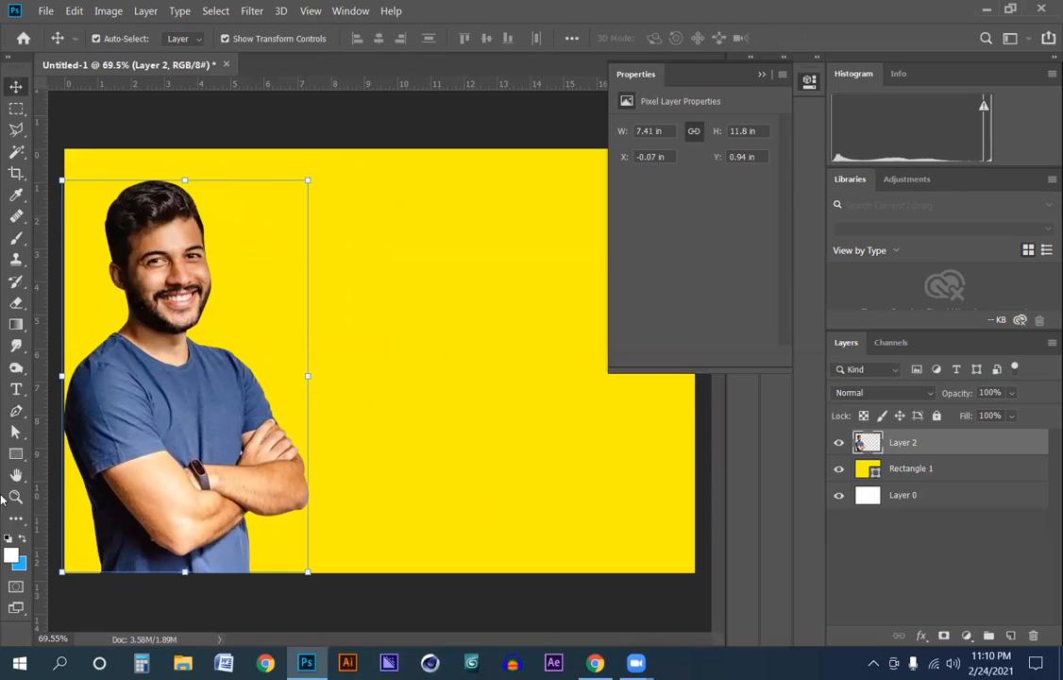
Draw a rectangle about 677 px wide and 152 px high on the yellow area to the right of the man's head.
{"action": "left_click", "coordinate": [19, 455]}
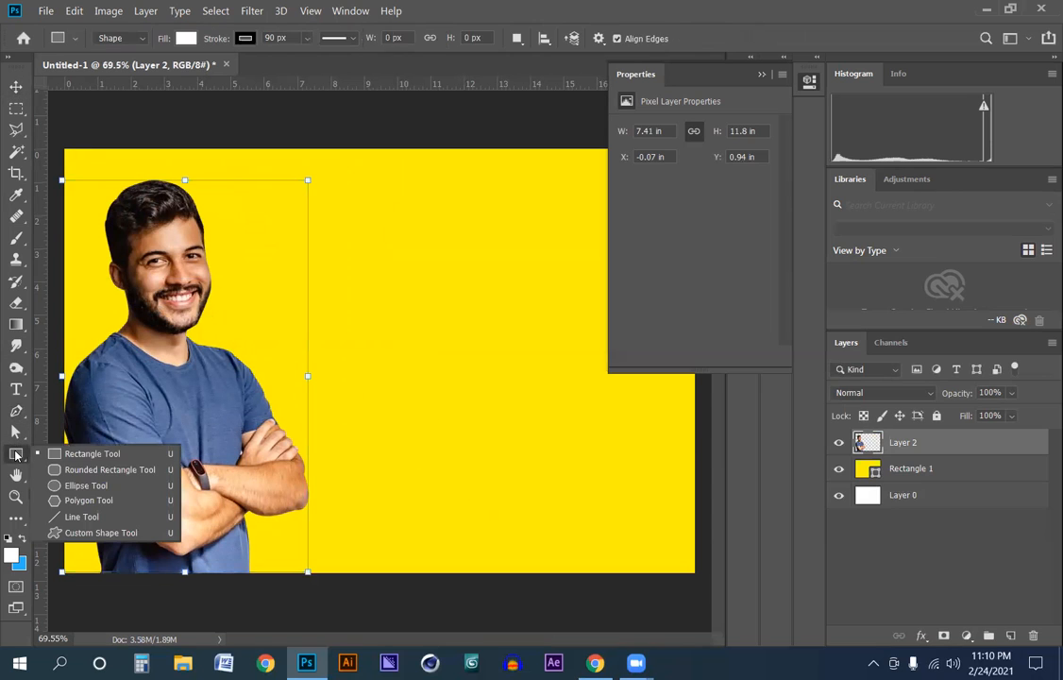
{"action": "left_click", "coordinate": [76, 470]}
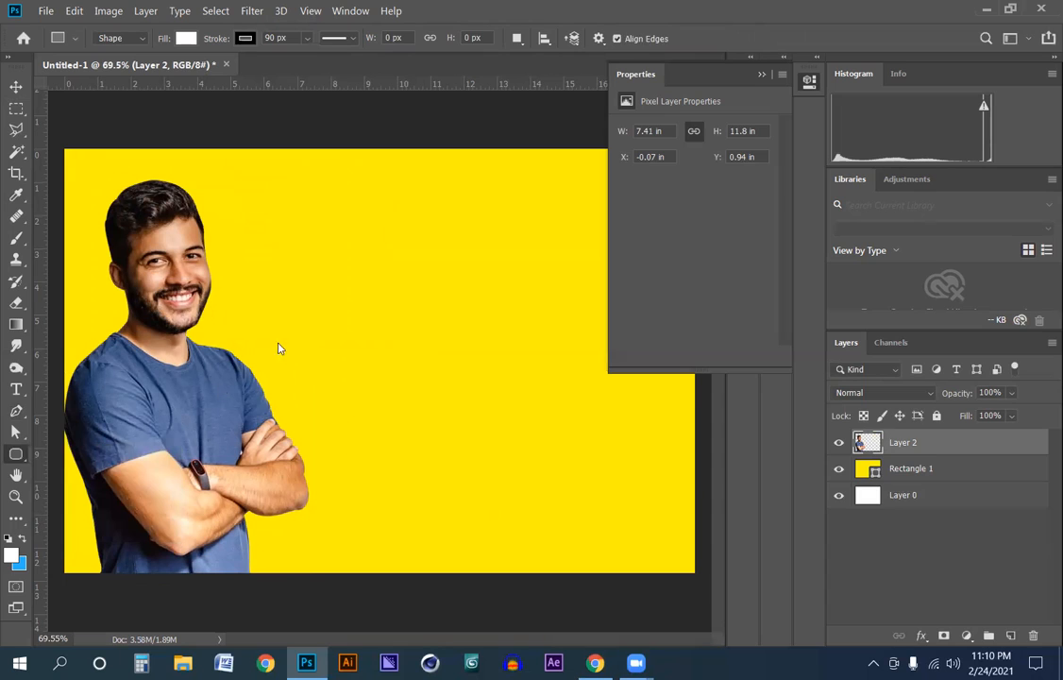
{"action": "right_click", "coordinate": [24, 456]}
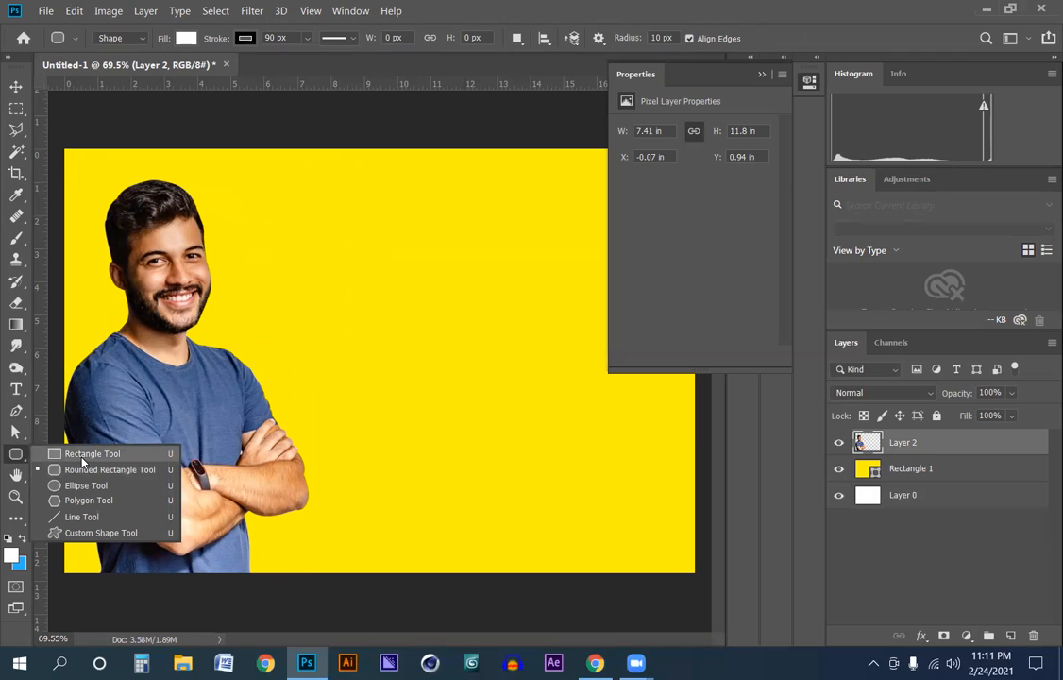
{"action": "left_click", "coordinate": [82, 459]}
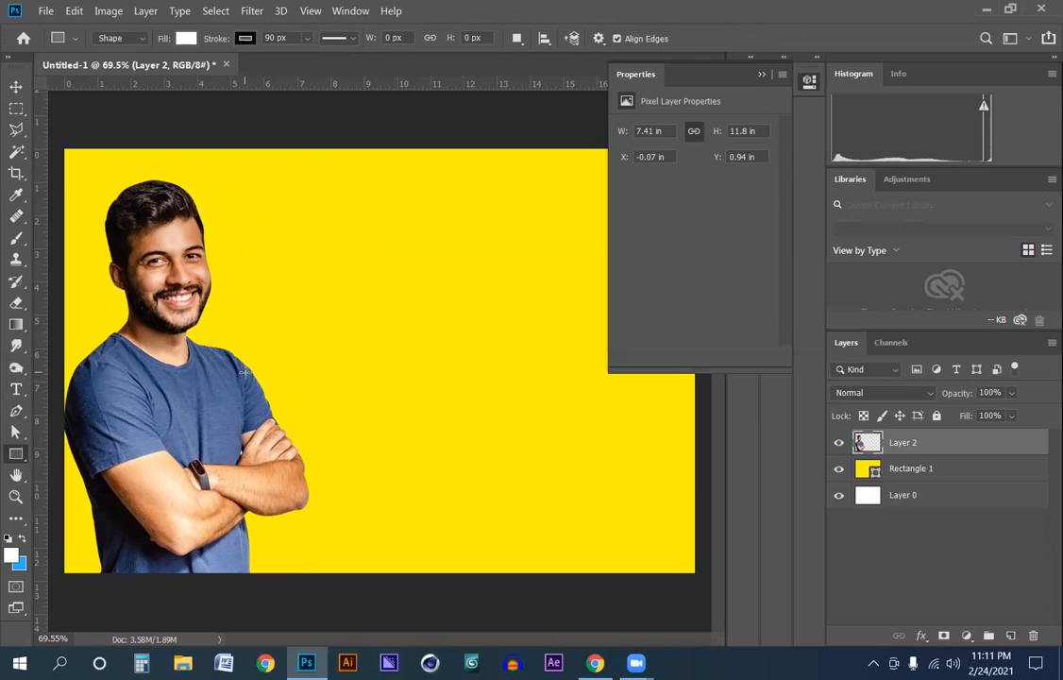
{"action": "right_click", "coordinate": [16, 453]}
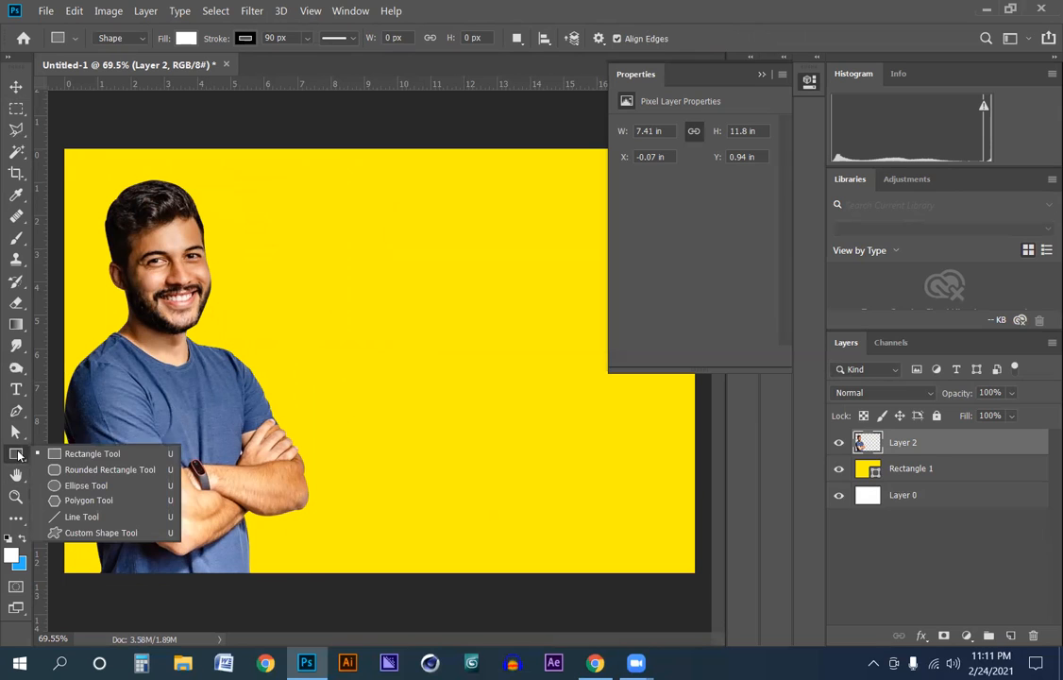
{"action": "left_click", "coordinate": [99, 457]}
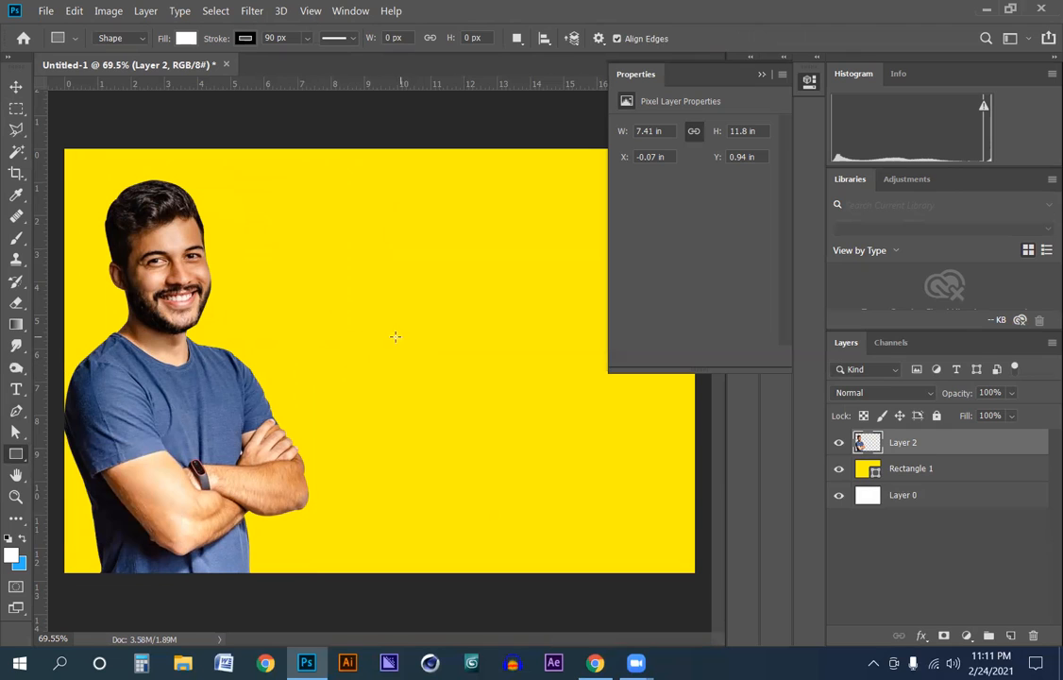
{"action": "key", "text": "ctrl+minus"}
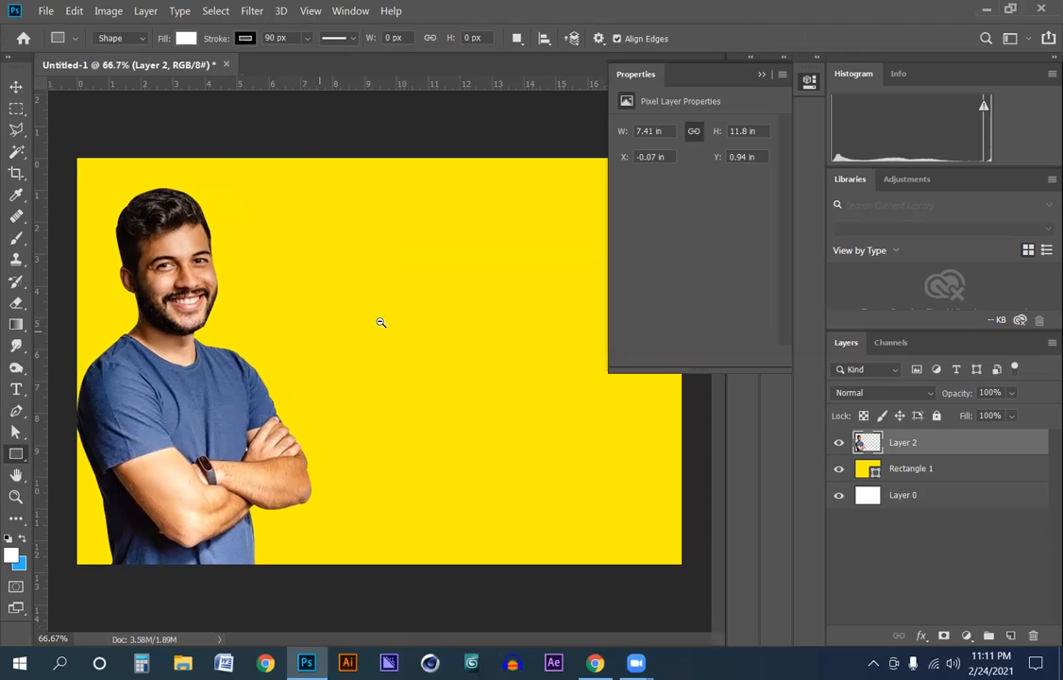
{"action": "key", "text": "ctrl+minus"}
{"action": "left_click_drag", "start_coordinate": [336, 267], "coordinate": [562, 318]}
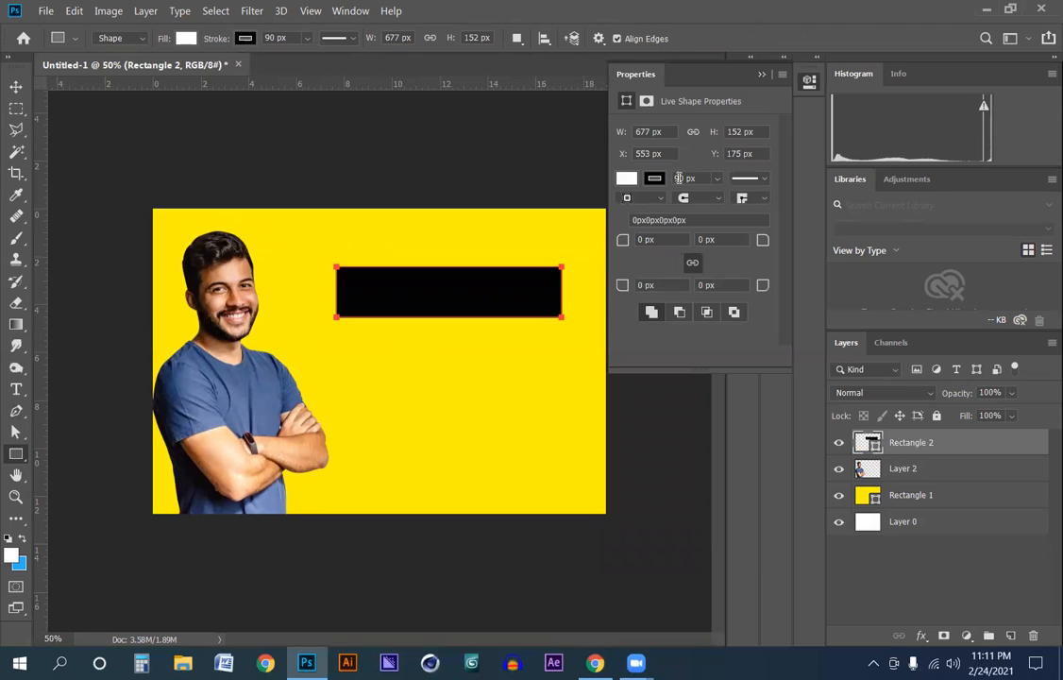
Set the new rectangle's stroke width to 0 px.
{"action": "double_click", "coordinate": [684, 178]}
{"action": "type", "text": "0"}
{"action": "key", "text": "Return"}
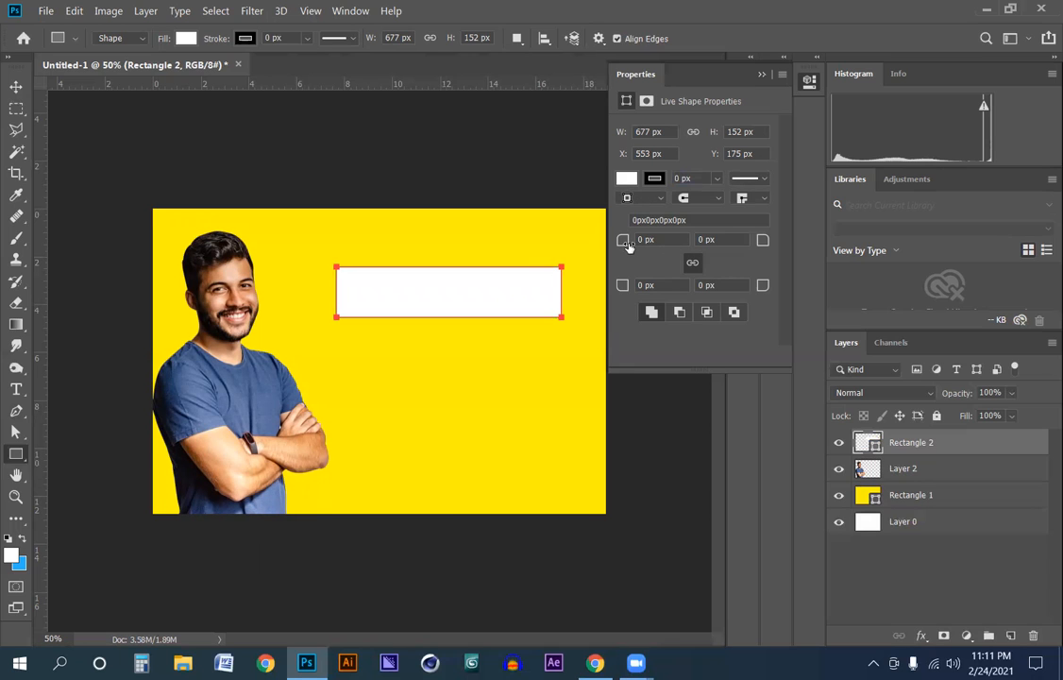
{"action": "left_click", "coordinate": [339, 270], "text": "ctrl"}
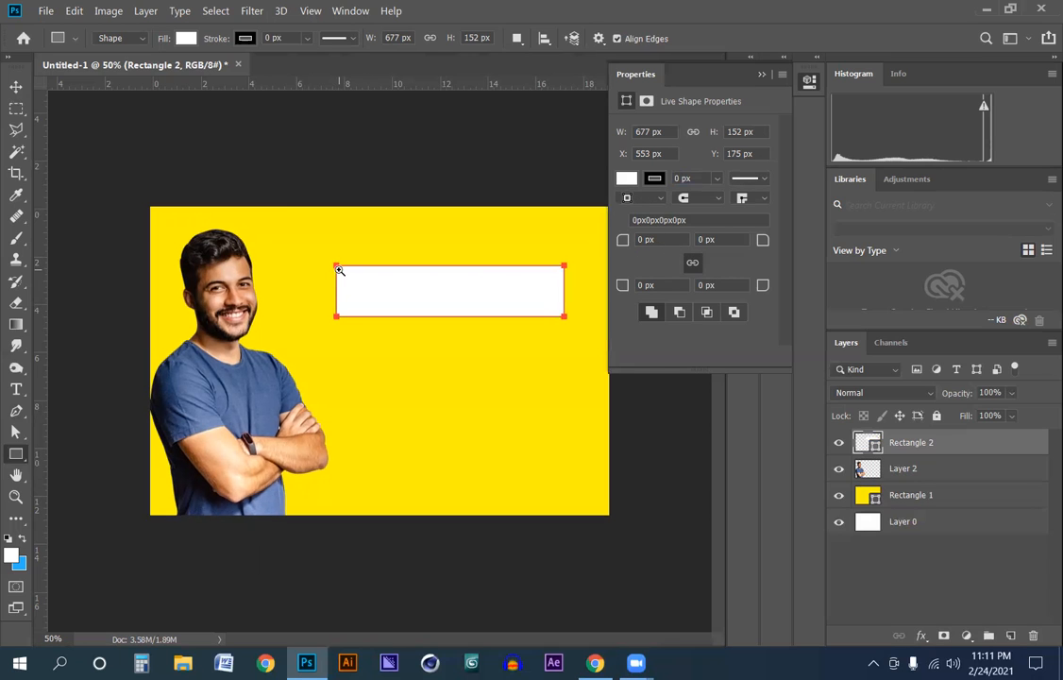
Examine the white rectangle's corner and edges up close, and compare them with the whole shape.
{"action": "left_click", "coordinate": [338, 269], "text": "ctrl"}
{"action": "left_click", "coordinate": [335, 263], "text": "ctrl"}
{"action": "left_click", "coordinate": [329, 248], "text": "ctrl"}
{"action": "left_click_drag", "start_coordinate": [309, 153], "coordinate": [344, 334]}
{"action": "left_click", "coordinate": [324, 275], "text": "ctrl"}
{"action": "left_click", "coordinate": [324, 274], "text": "ctrl"}
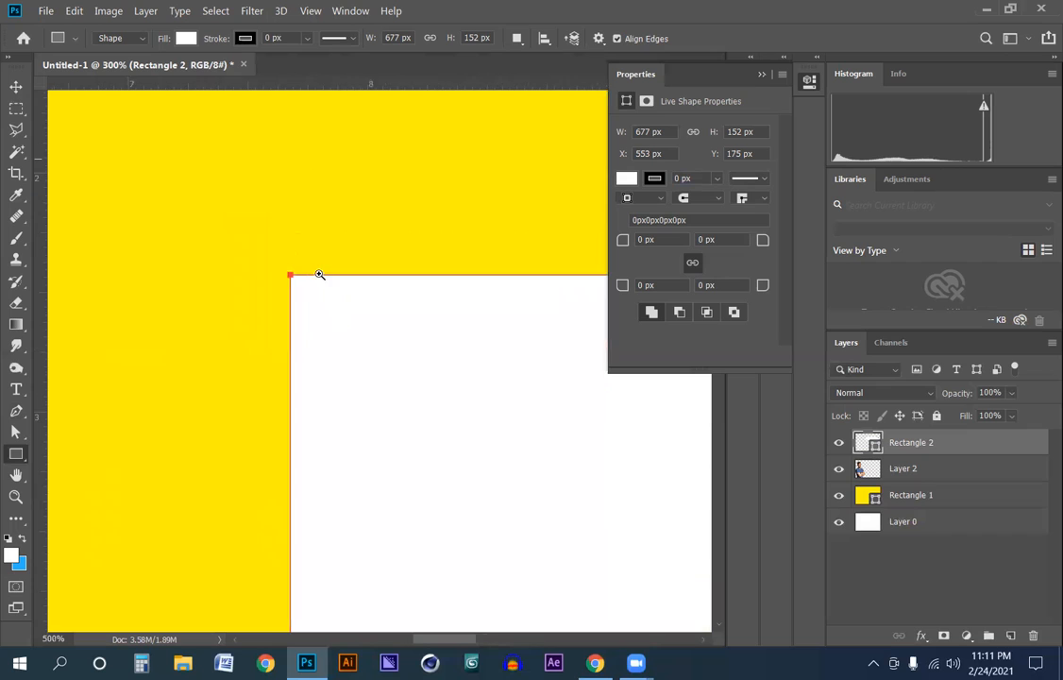
{"action": "left_click", "coordinate": [323, 275], "text": "ctrl"}
{"action": "left_click", "coordinate": [323, 275], "text": "ctrl"}
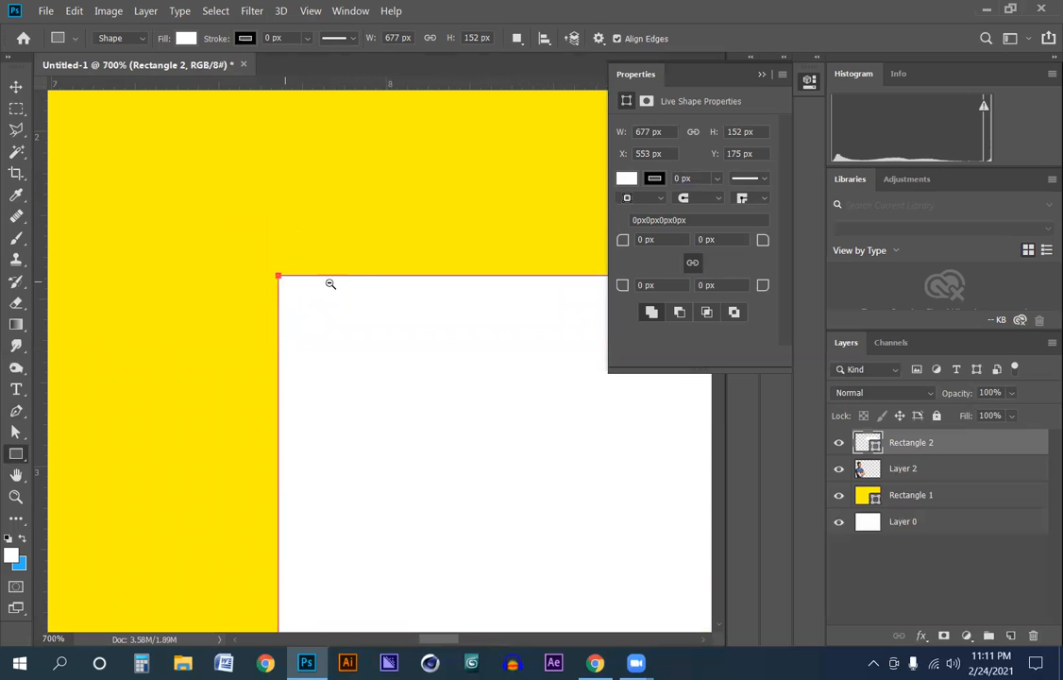
{"action": "left_click", "coordinate": [359, 285], "text": "ctrl+alt"}
{"action": "left_click", "coordinate": [360, 286], "text": "ctrl+alt"}
{"action": "left_click", "coordinate": [359, 286], "text": "ctrl+alt"}
{"action": "left_click", "coordinate": [359, 286], "text": "ctrl+alt"}
{"action": "left_click", "coordinate": [360, 286], "text": "ctrl+alt"}
{"action": "left_click", "coordinate": [359, 286], "text": "ctrl+alt"}
{"action": "left_click", "coordinate": [359, 286], "text": "ctrl+alt"}
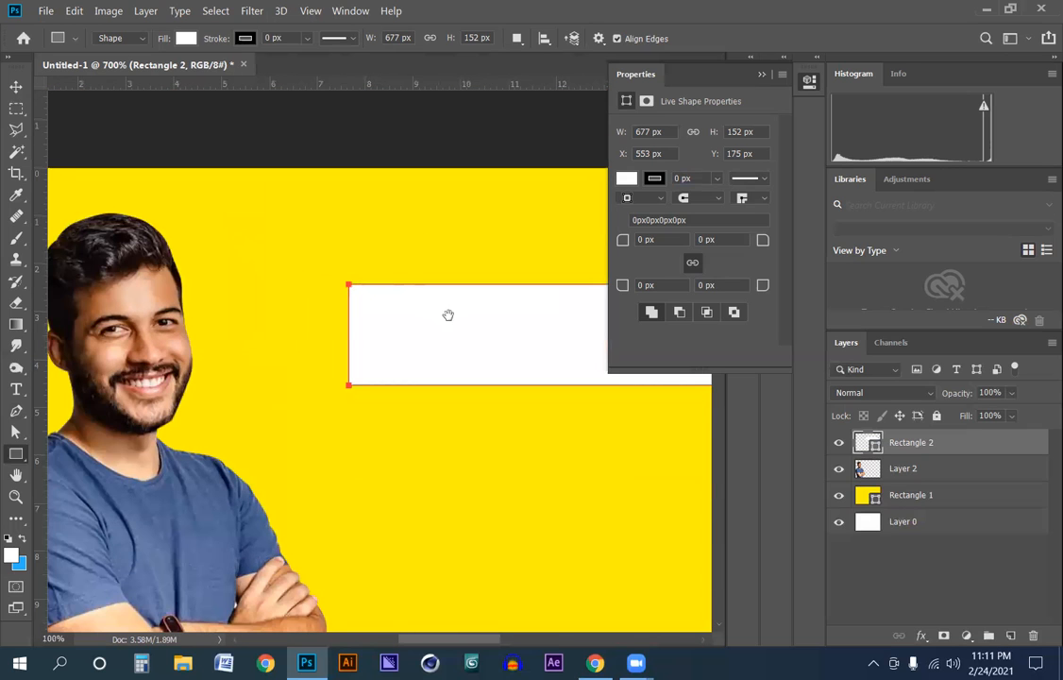
{"action": "left_click_drag", "start_coordinate": [486, 325], "coordinate": [322, 330]}
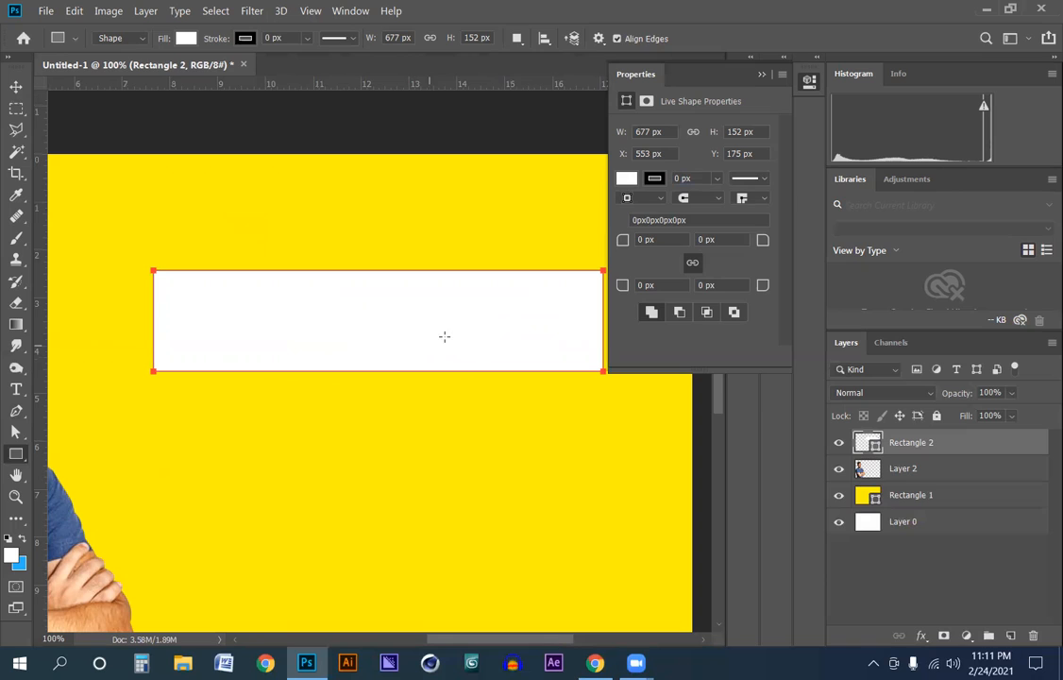
Change the white rectangle's fill colour to red.
{"action": "left_click", "coordinate": [627, 179]}
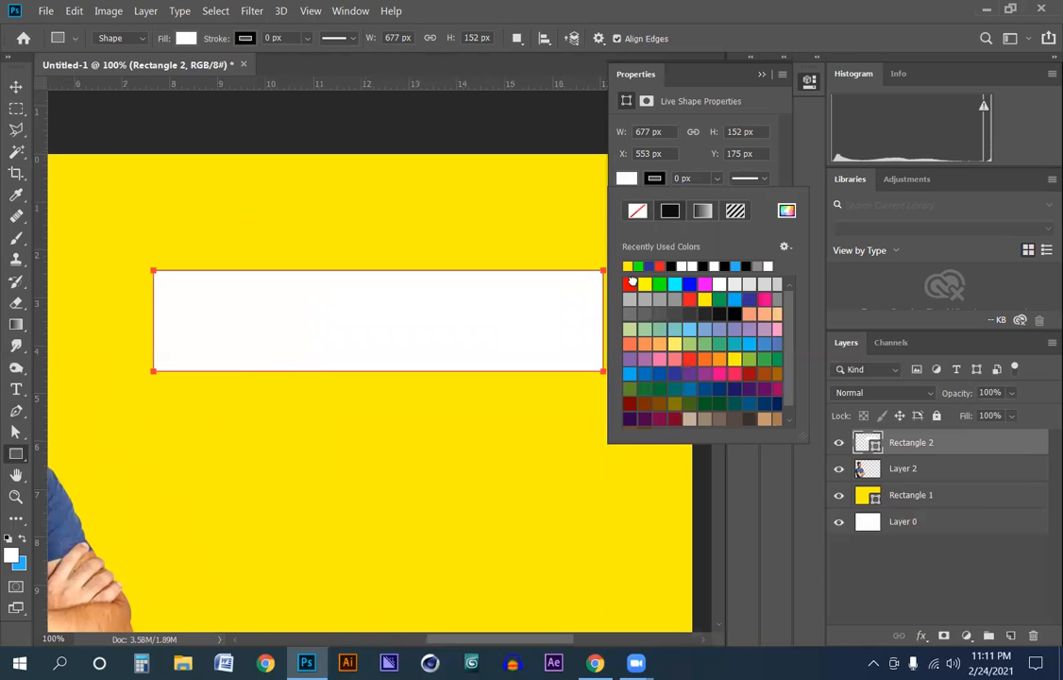
{"action": "left_click", "coordinate": [631, 283]}
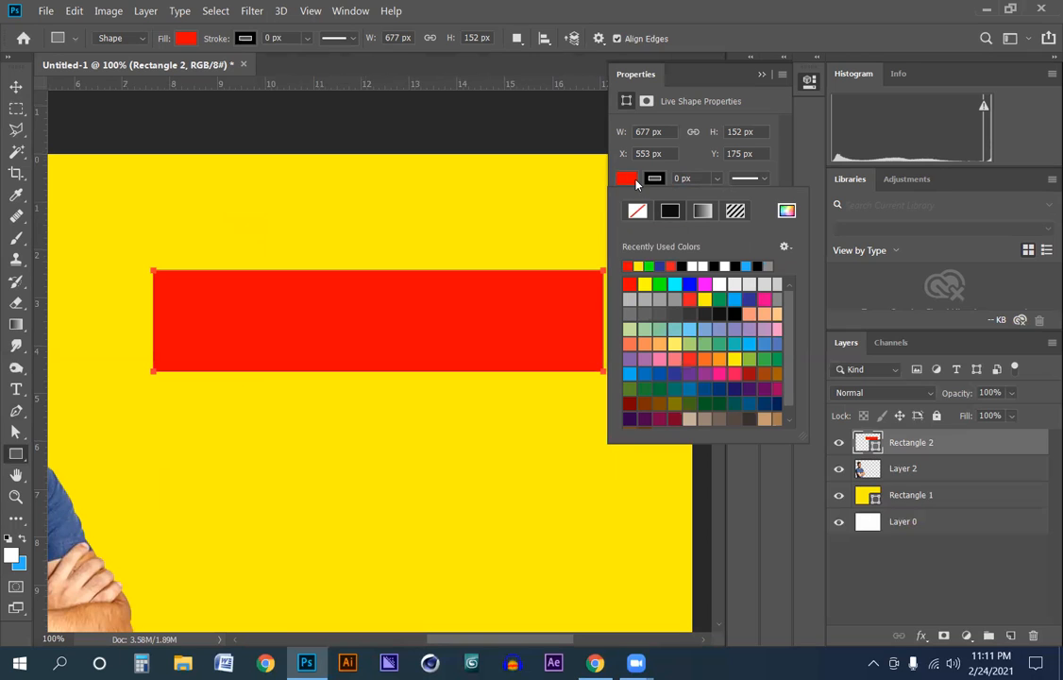
{"action": "left_click", "coordinate": [637, 182]}
{"action": "left_click", "coordinate": [628, 179]}
Round all four corners of the red rectangle with a 30 px radius and check the curve up close.
{"action": "left_click", "coordinate": [628, 181]}
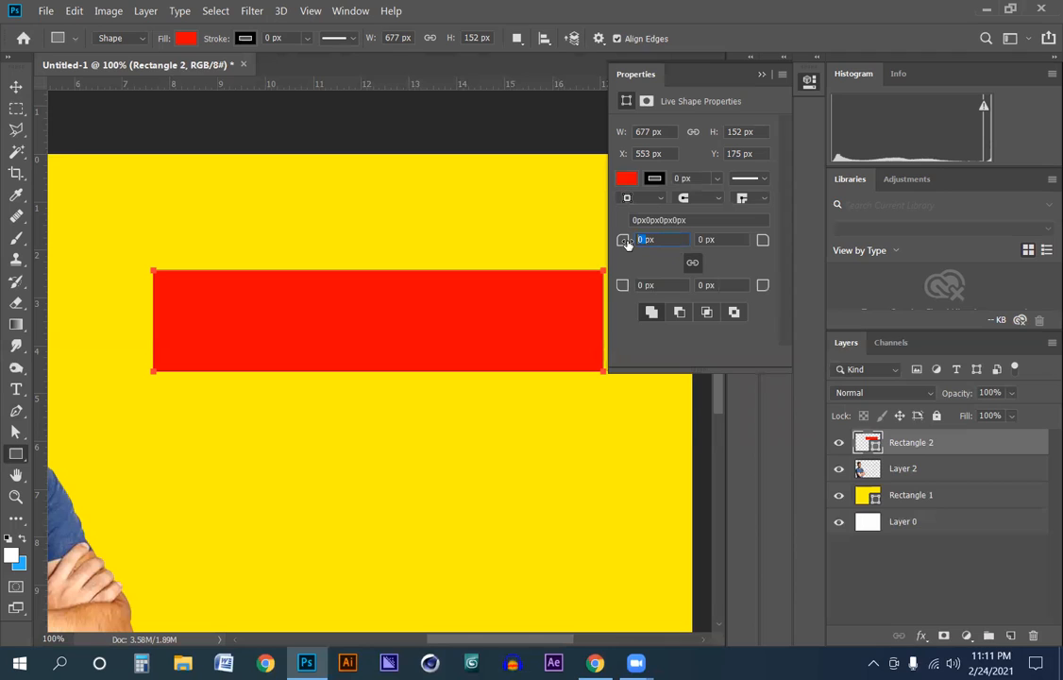
{"action": "type", "text": "30px"}
{"action": "key", "text": "Return"}
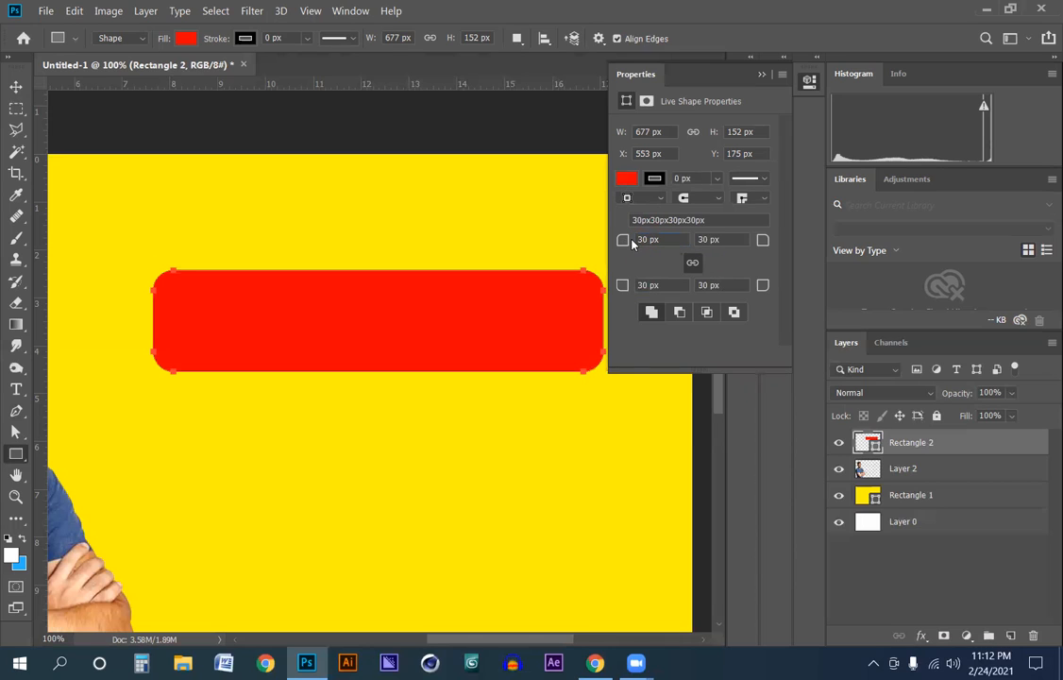
{"action": "left_click", "coordinate": [17, 86]}
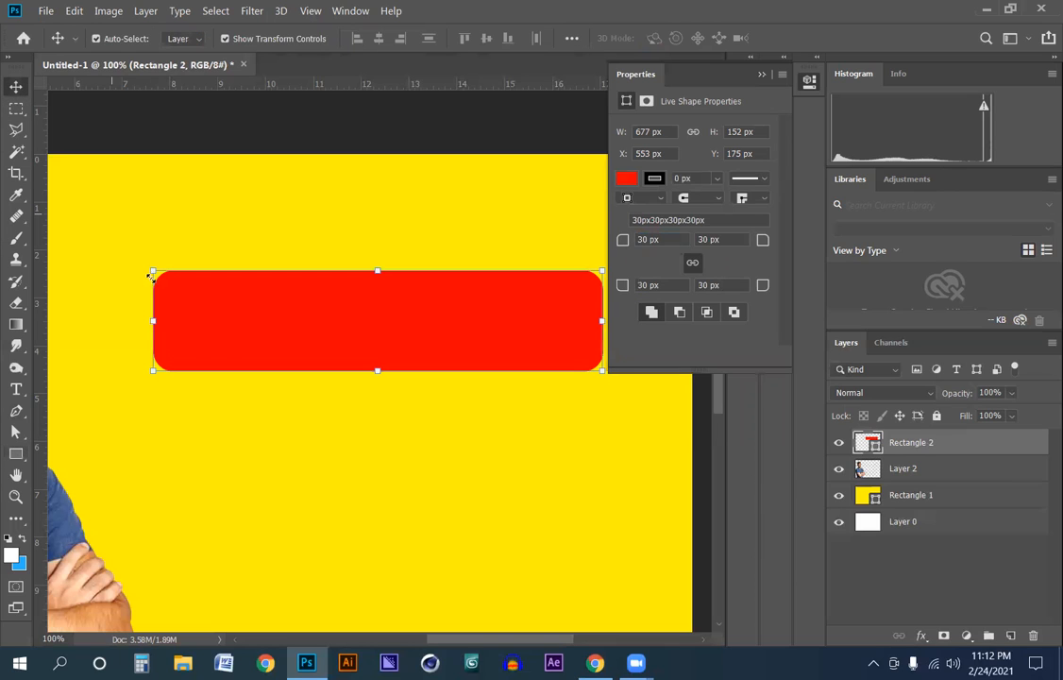
{"action": "left_click", "coordinate": [177, 282], "text": "ctrl"}
{"action": "left_click", "coordinate": [175, 281], "text": "ctrl"}
{"action": "left_click", "coordinate": [173, 281], "text": "ctrl"}
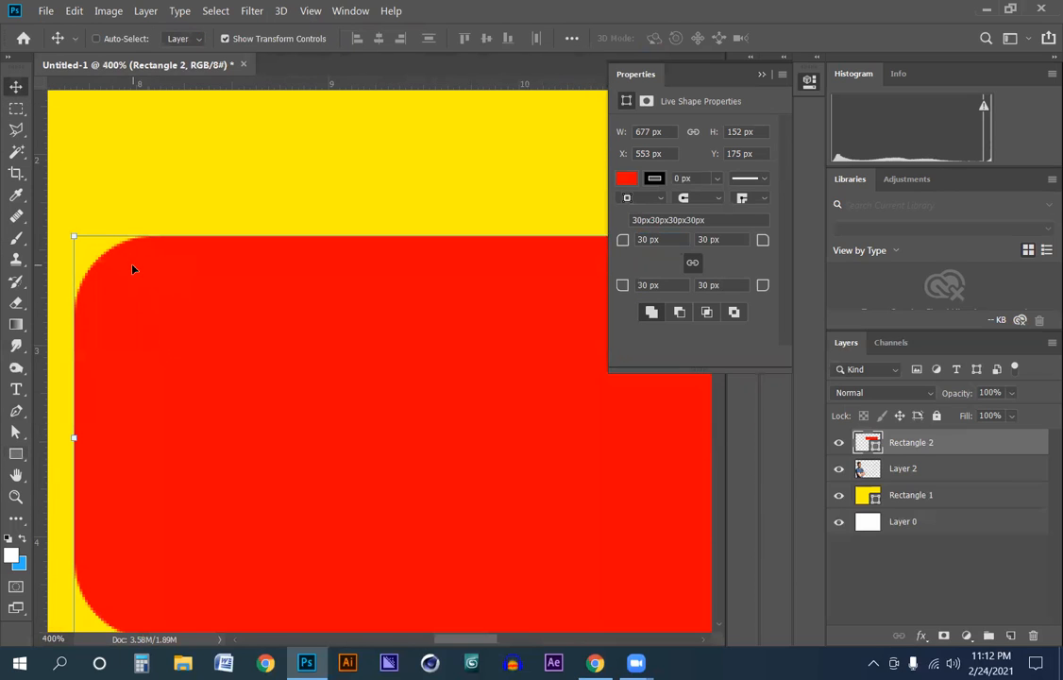
Set all four corner radii of the red rectangle to 0 px.
{"action": "left_click", "coordinate": [646, 239]}
{"action": "type", "text": "0"}
{"action": "key", "text": "Return"}
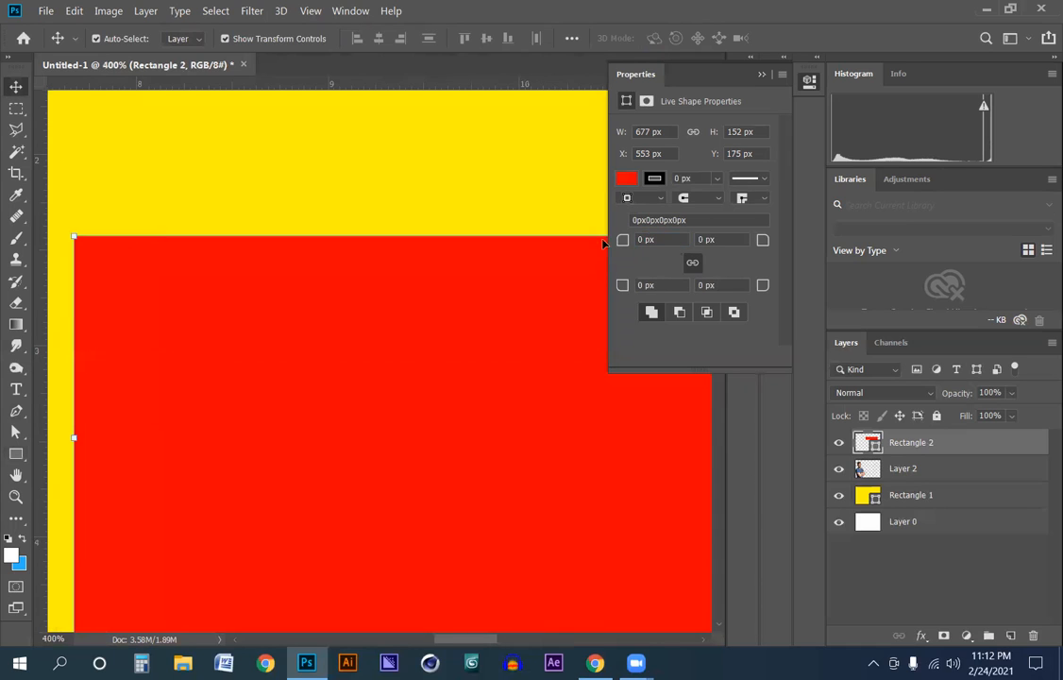
Inspect the red rectangle's square corners from a distance and up close.
{"action": "left_click", "coordinate": [371, 280], "text": "alt"}
{"action": "left_click", "coordinate": [372, 280], "text": "alt"}
{"action": "left_click", "coordinate": [374, 282], "text": "alt"}
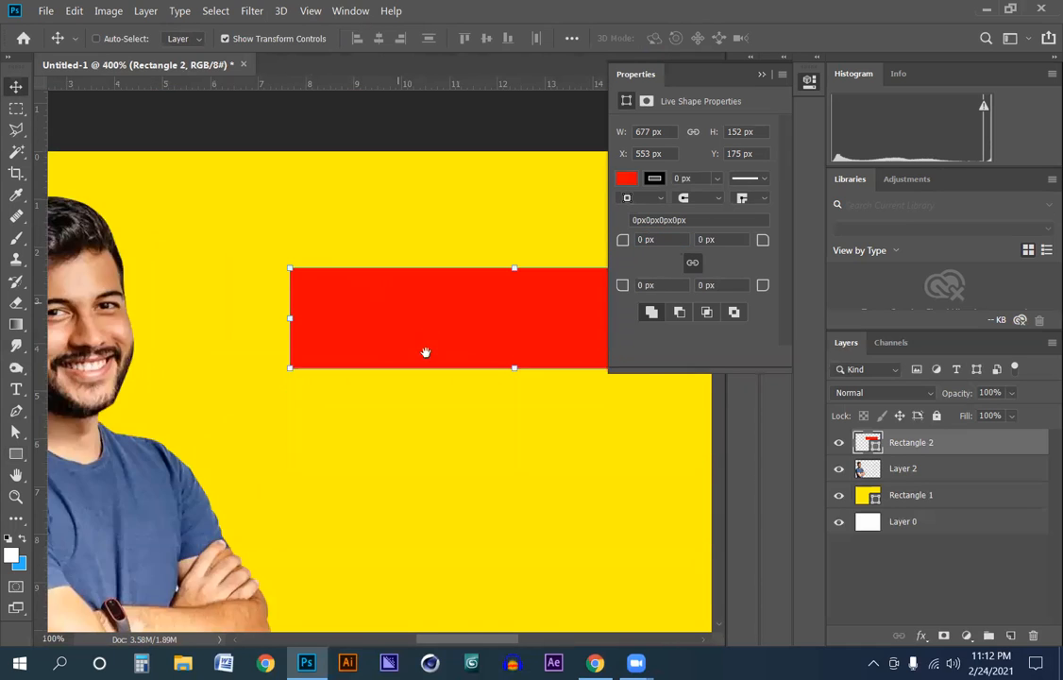
{"action": "left_click_drag", "start_coordinate": [427, 347], "coordinate": [237, 388]}
{"action": "left_click", "coordinate": [429, 381], "text": "ctrl"}
{"action": "left_click", "coordinate": [503, 311], "text": "ctrl"}
{"action": "left_click", "coordinate": [500, 308], "text": "ctrl"}
{"action": "left_click", "coordinate": [383, 309], "text": "alt"}
{"action": "left_click", "coordinate": [375, 309], "text": "alt"}
{"action": "left_click", "coordinate": [375, 309], "text": "alt"}
{"action": "left_click_drag", "start_coordinate": [259, 368], "coordinate": [475, 411]}
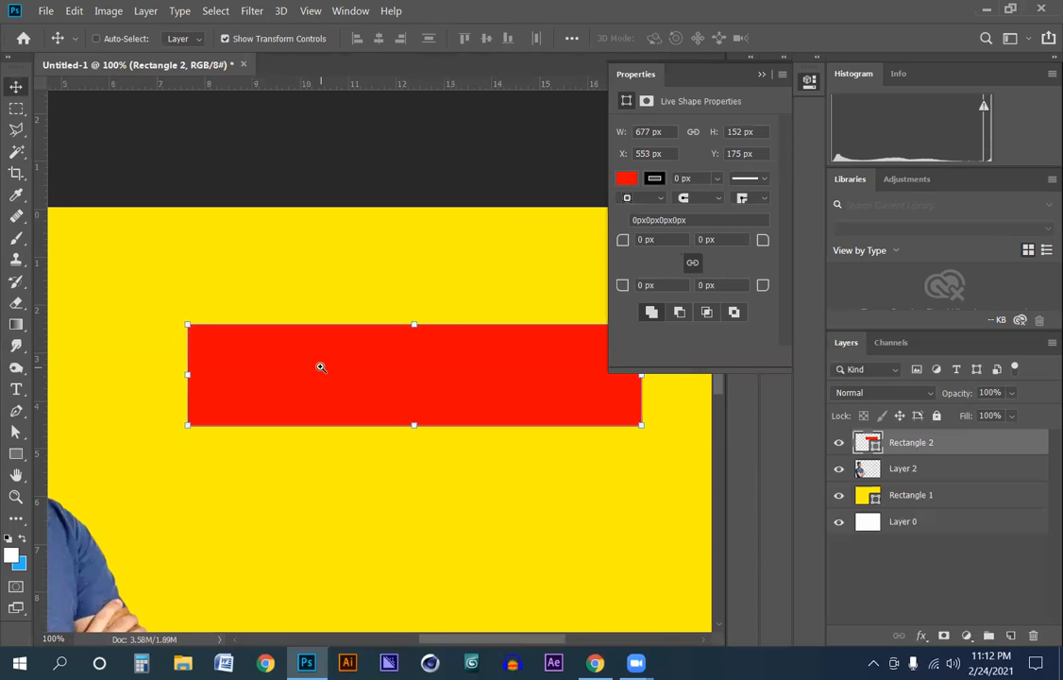
{"action": "left_click", "coordinate": [320, 366], "text": "ctrl"}
{"action": "left_click", "coordinate": [320, 365], "text": "ctrl"}
{"action": "left_click_drag", "start_coordinate": [262, 364], "coordinate": [406, 375]}
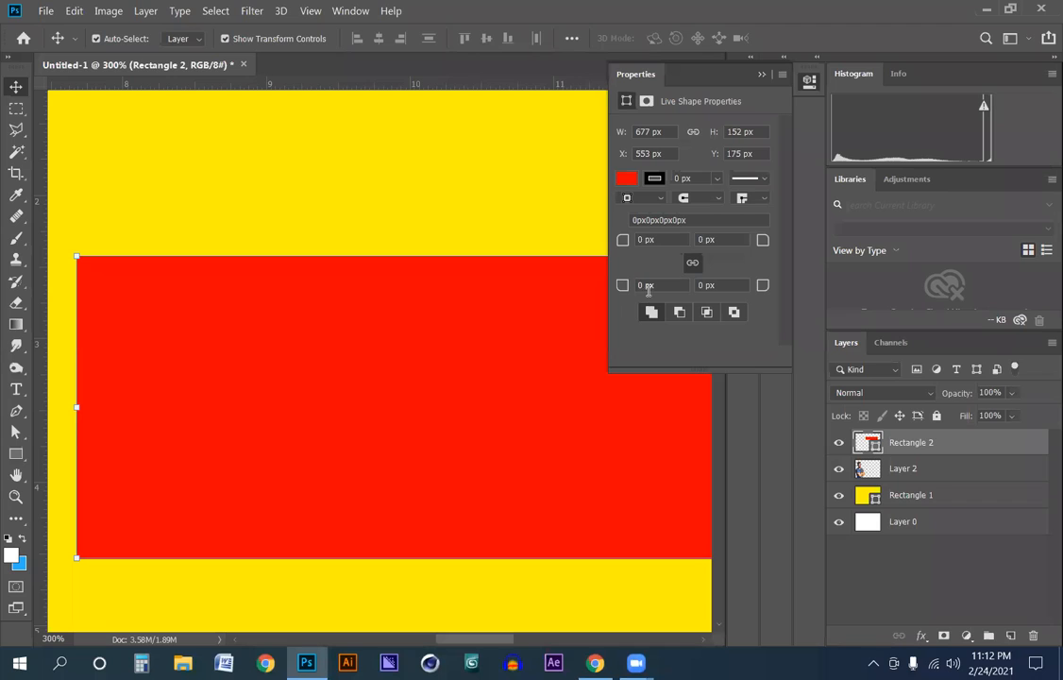
Set the red rectangle's corner radius to 30 px on all four corners.
{"action": "left_click", "coordinate": [629, 240]}
{"action": "type", "text": "30"}
{"action": "key", "text": "Return"}
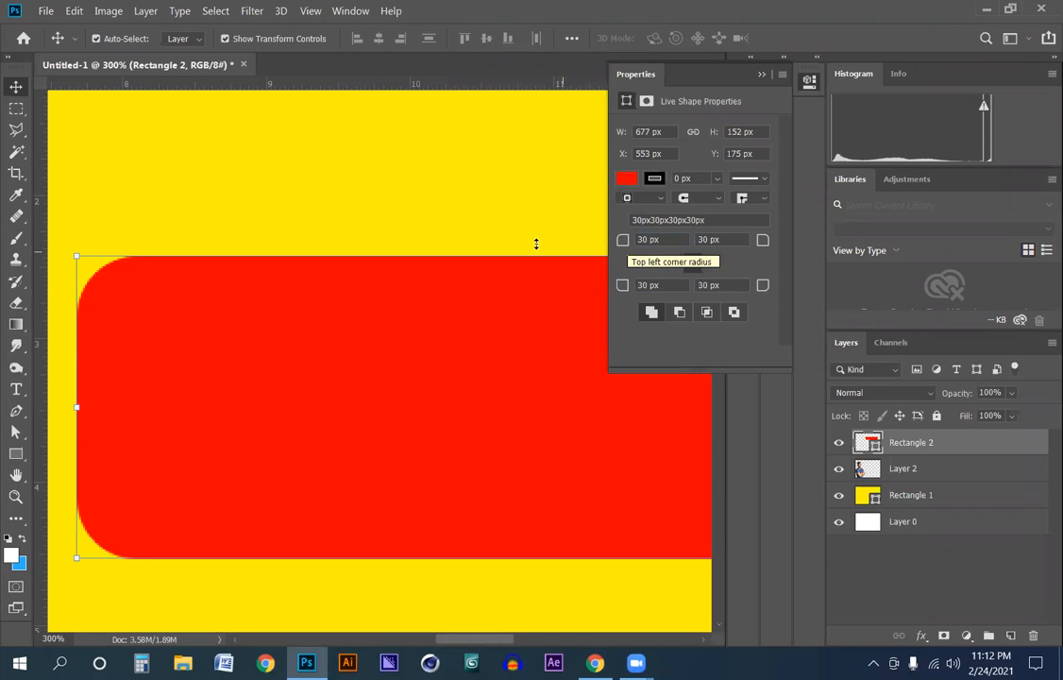
{"action": "scroll", "coordinate": [383, 283], "scroll_direction": "down", "scroll_amount": 2}
{"action": "left_click_drag", "start_coordinate": [496, 384], "coordinate": [414, 387]}
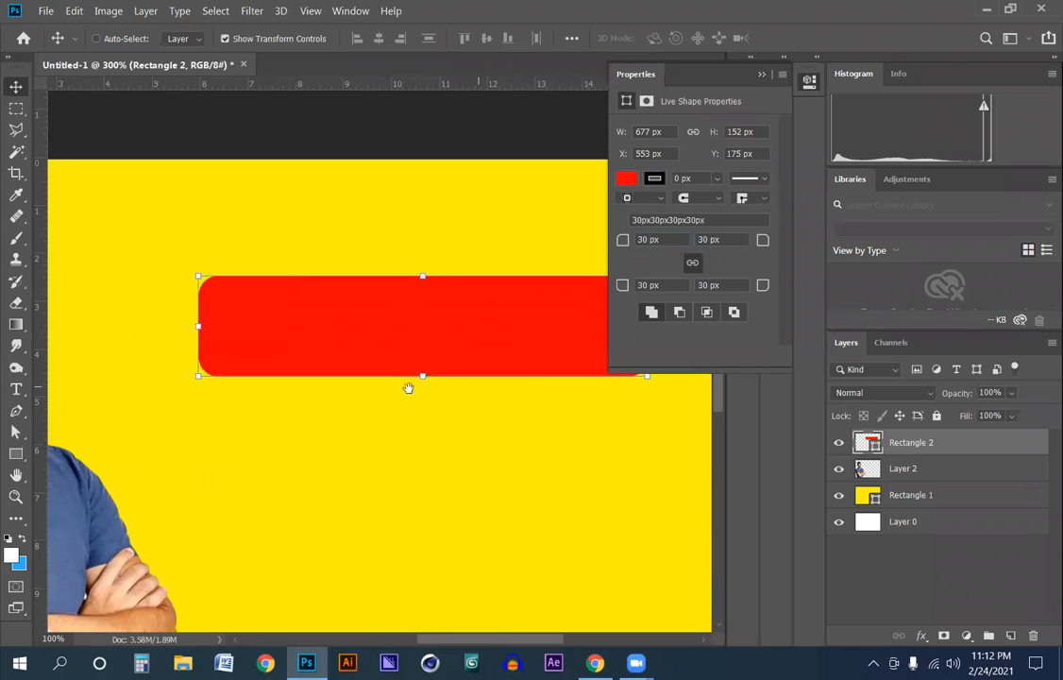
Switch to Chrome, copy the phrase "facebook business manager" from the Fiverr search box, and return to Photoshop.
{"action": "left_click", "coordinate": [595, 663]}
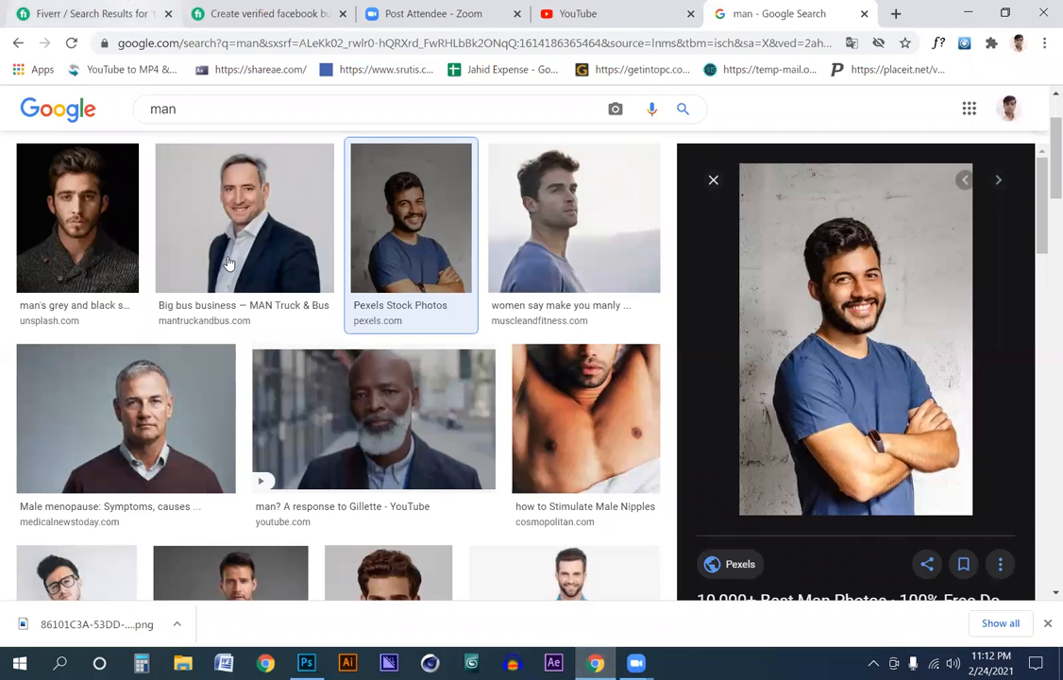
{"action": "key", "text": "ctrl+1"}
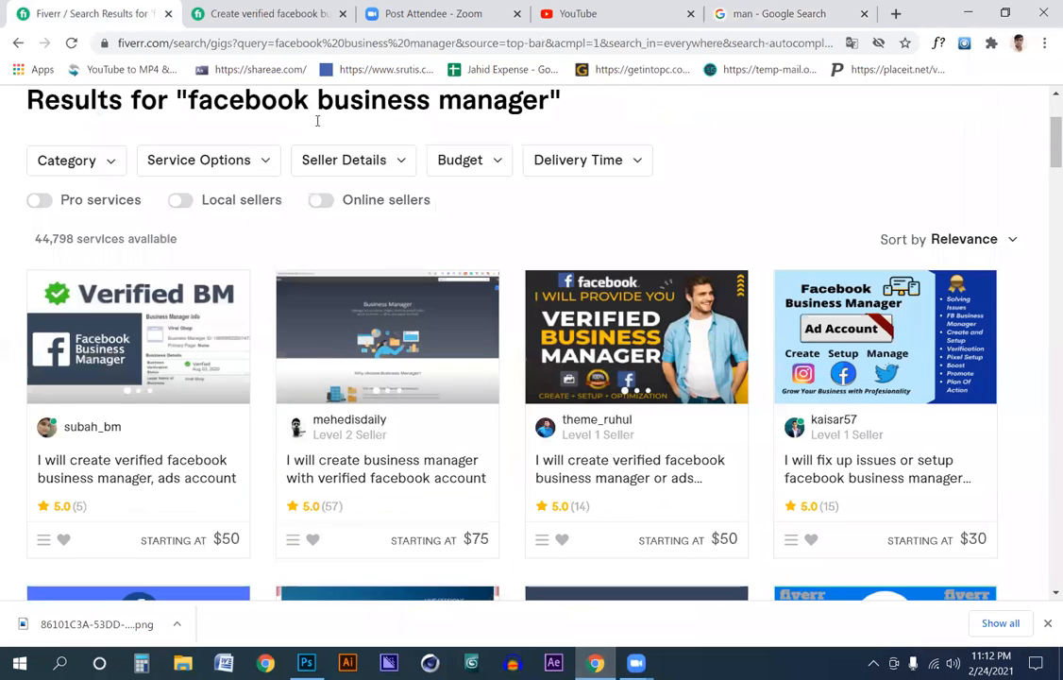
{"action": "scroll", "coordinate": [264, 170], "scroll_direction": "up", "scroll_amount": 3}
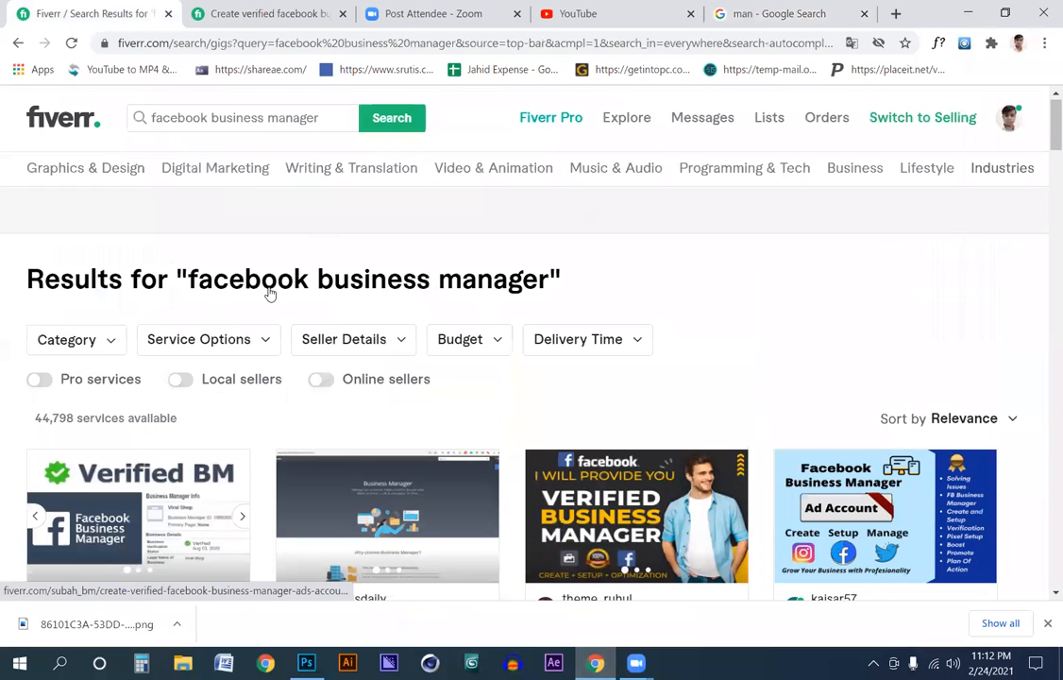
{"action": "left_click", "coordinate": [302, 117]}
{"action": "key", "text": "ctrl+c"}
{"action": "key", "text": "alt+Tab"}
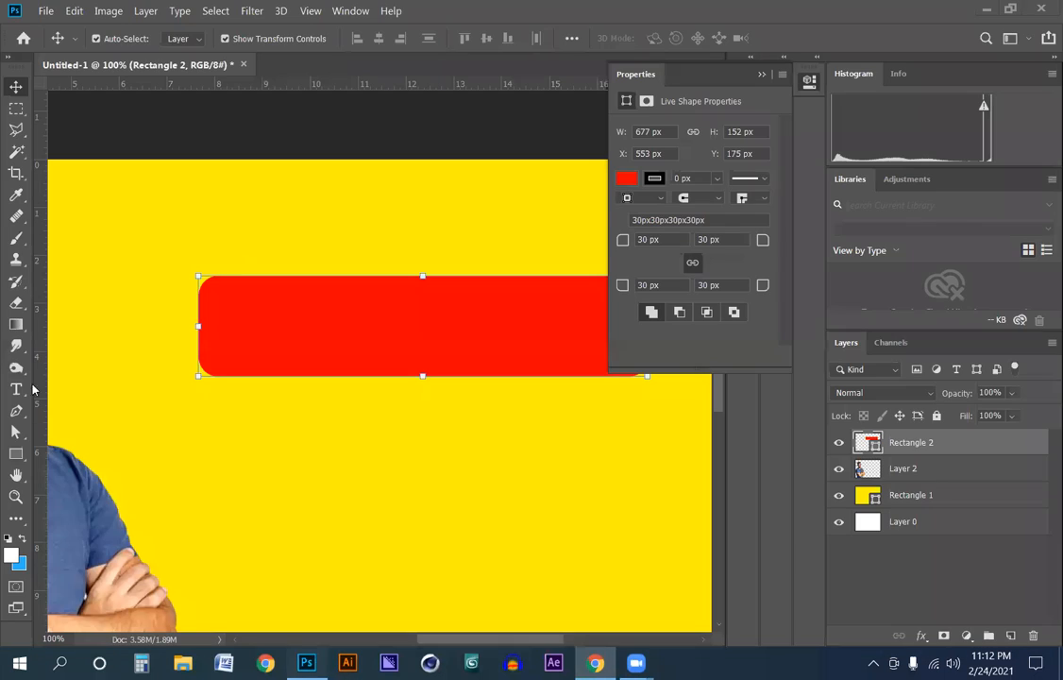
Add the copied phrase "facebook business manager" as a text layer and place it on the red rectangle.
{"action": "left_click", "coordinate": [16, 389]}
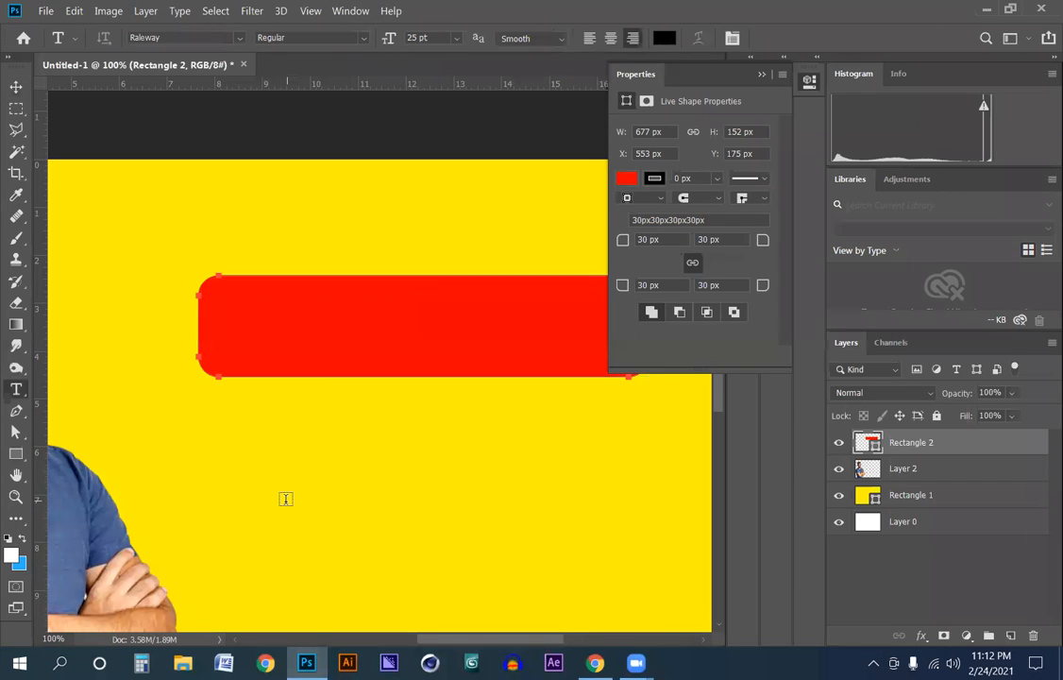
{"action": "left_click", "coordinate": [287, 499]}
{"action": "key", "text": "ctrl+v"}
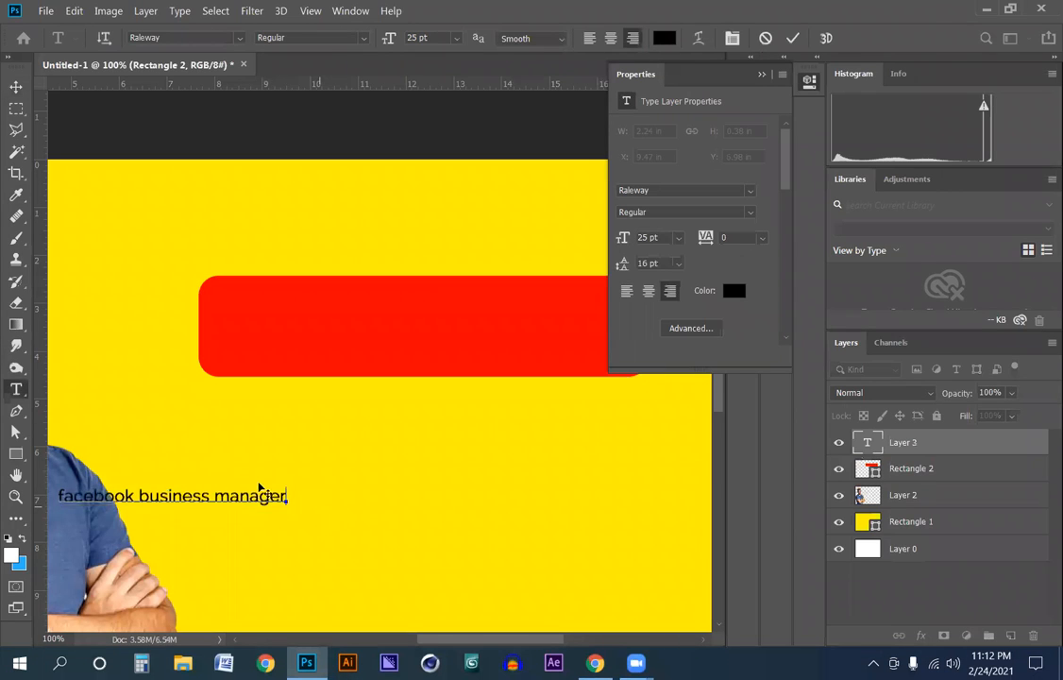
{"action": "left_click", "coordinate": [17, 88]}
{"action": "left_click_drag", "start_coordinate": [180, 492], "coordinate": [466, 350]}
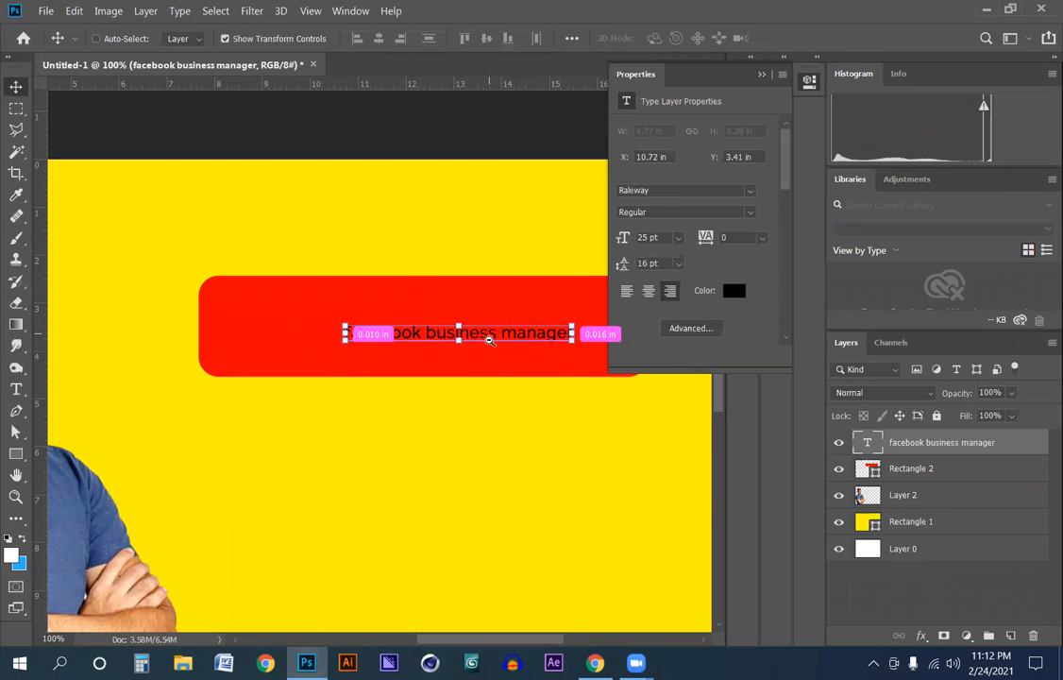
{"action": "left_click", "coordinate": [489, 337], "text": "ctrl+alt"}
{"action": "left_click", "coordinate": [419, 366], "text": "ctrl"}
{"action": "left_click", "coordinate": [419, 365], "text": "ctrl"}
{"action": "left_click_drag", "start_coordinate": [355, 363], "coordinate": [475, 394]}
{"action": "left_click", "coordinate": [474, 392], "text": "ctrl+alt"}
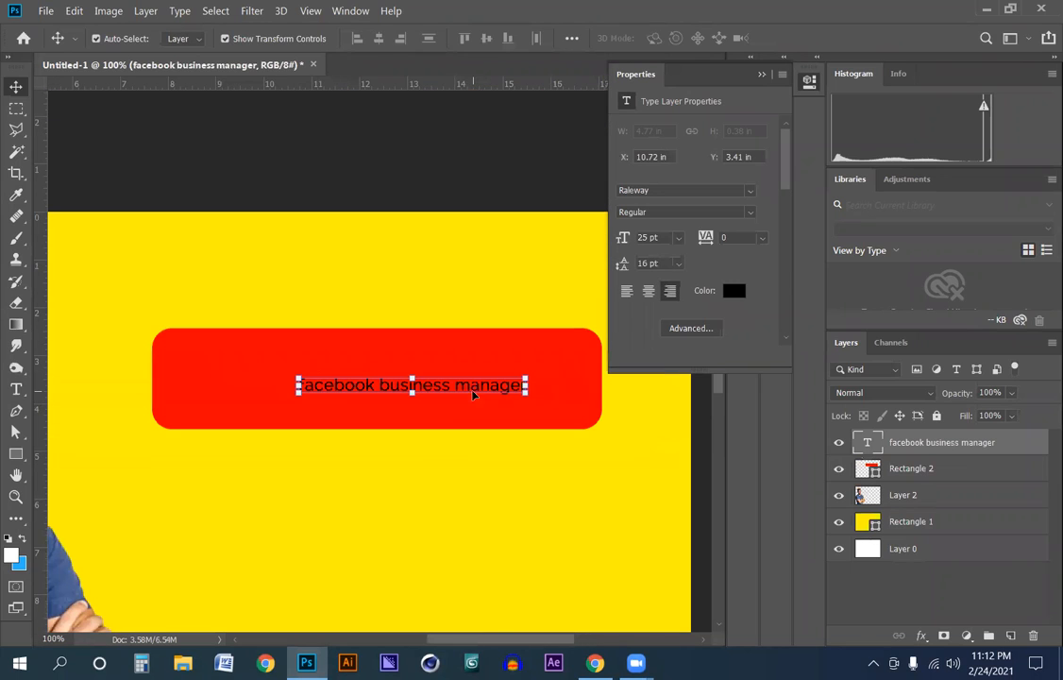
Set the font size of the whole "facebook business manager" text to 60 pt.
{"action": "left_click", "coordinate": [19, 390]}
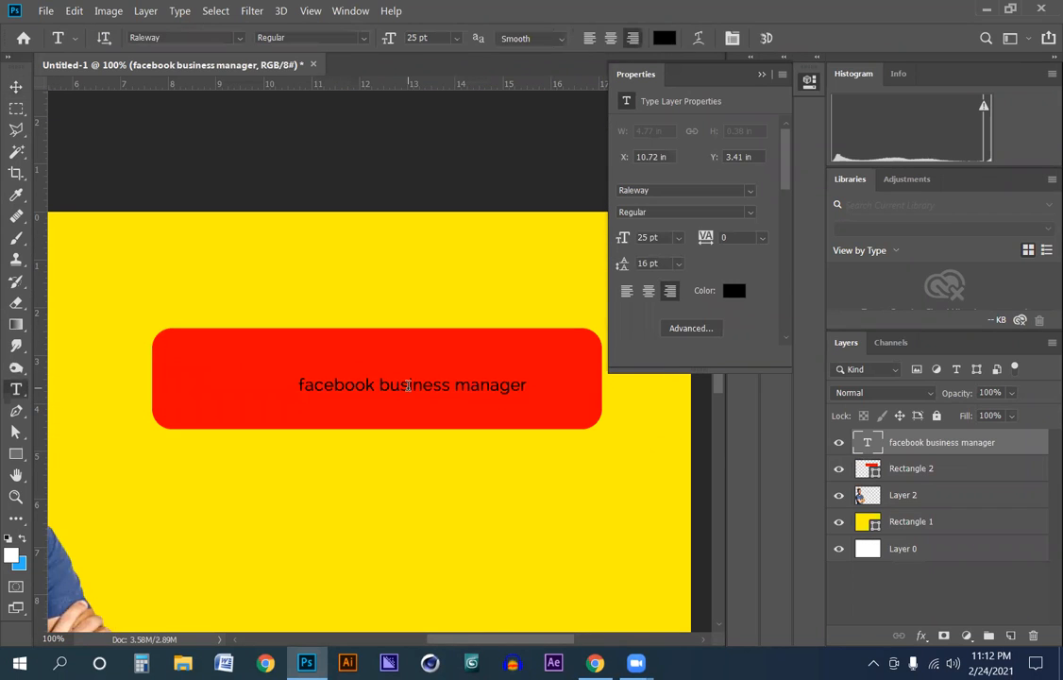
{"action": "left_click", "coordinate": [408, 385]}
{"action": "key", "text": "ctrl+a"}
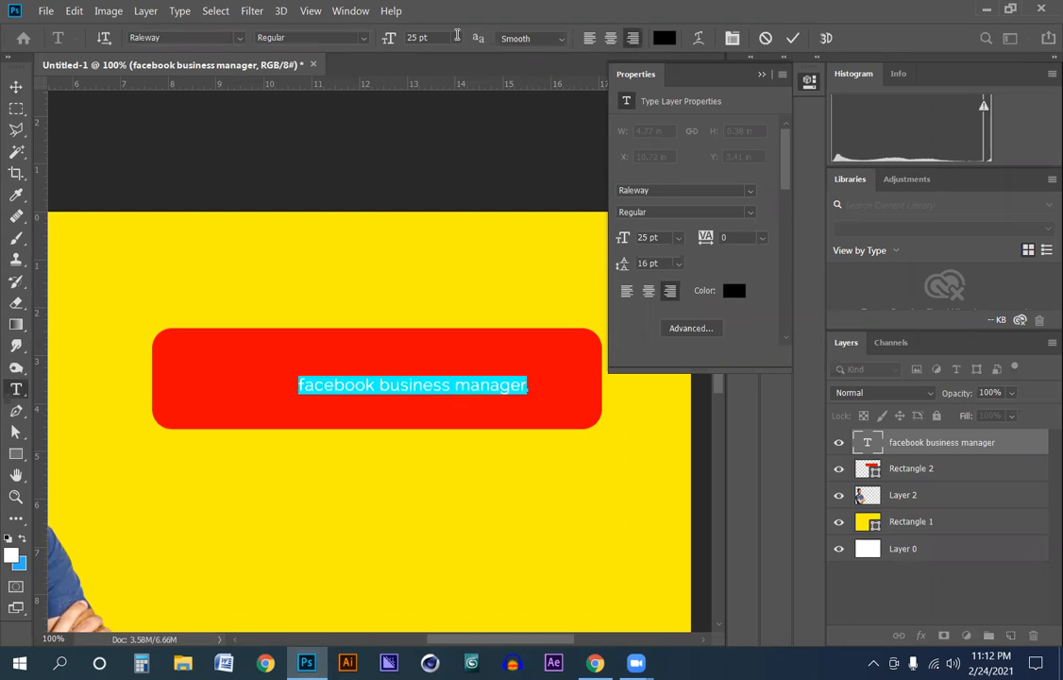
{"action": "left_click", "coordinate": [412, 37]}
{"action": "type", "text": "60"}
{"action": "key", "text": "Return"}
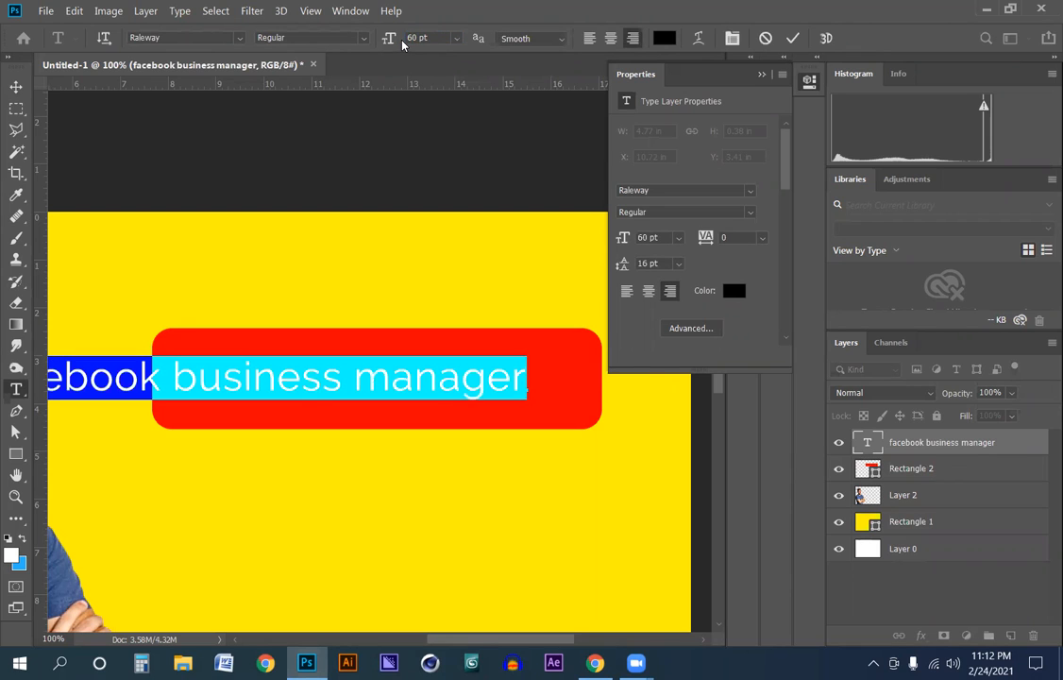
Move the enlarged text onto the yellow area just above the red rectangle.
{"action": "left_click", "coordinate": [16, 86]}
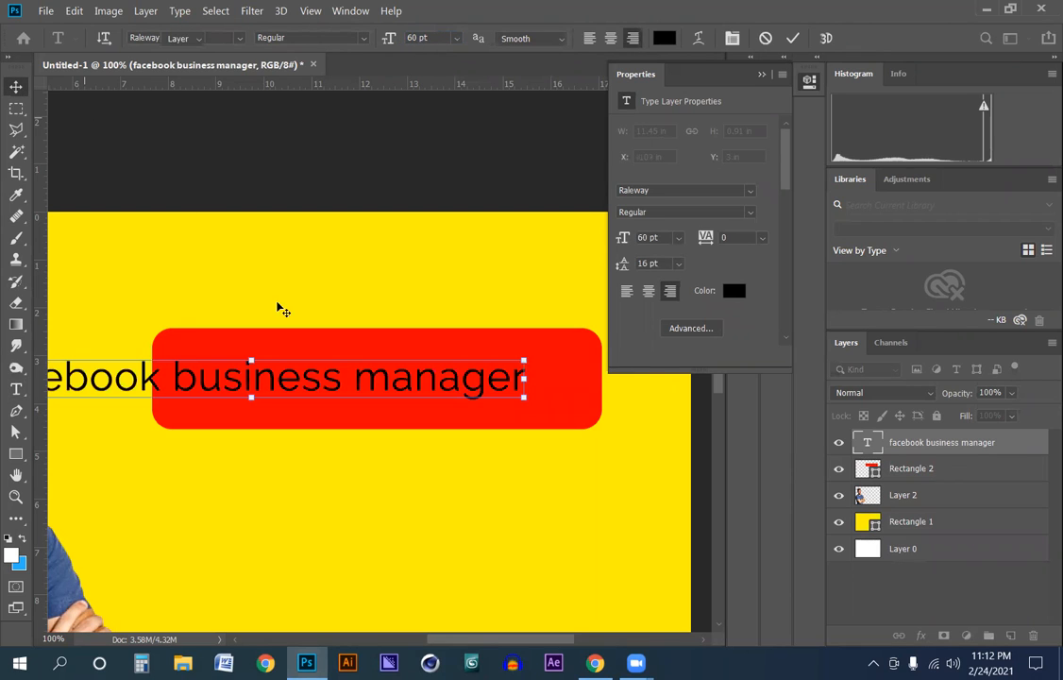
{"action": "left_click", "coordinate": [272, 306], "text": "alt"}
{"action": "left_click_drag", "start_coordinate": [403, 386], "coordinate": [325, 299]}
{"action": "left_click", "coordinate": [329, 315], "text": "ctrl"}
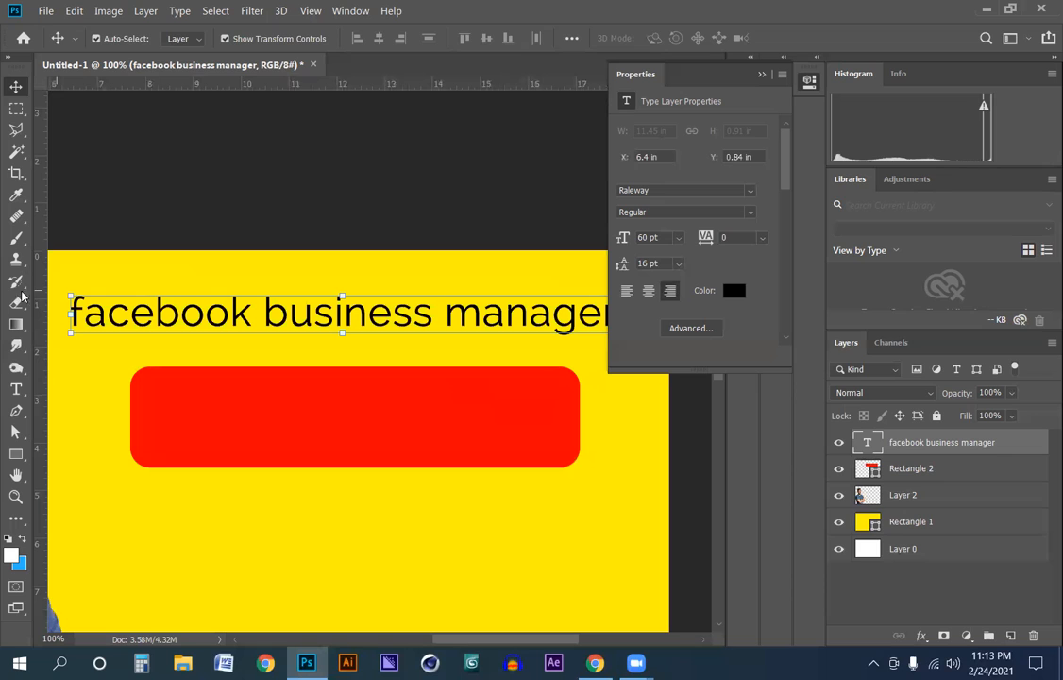
Change the heading text's Raleway font style to Bold and commit the edit.
{"action": "key", "text": "t"}
{"action": "key", "text": "ctrl+a"}
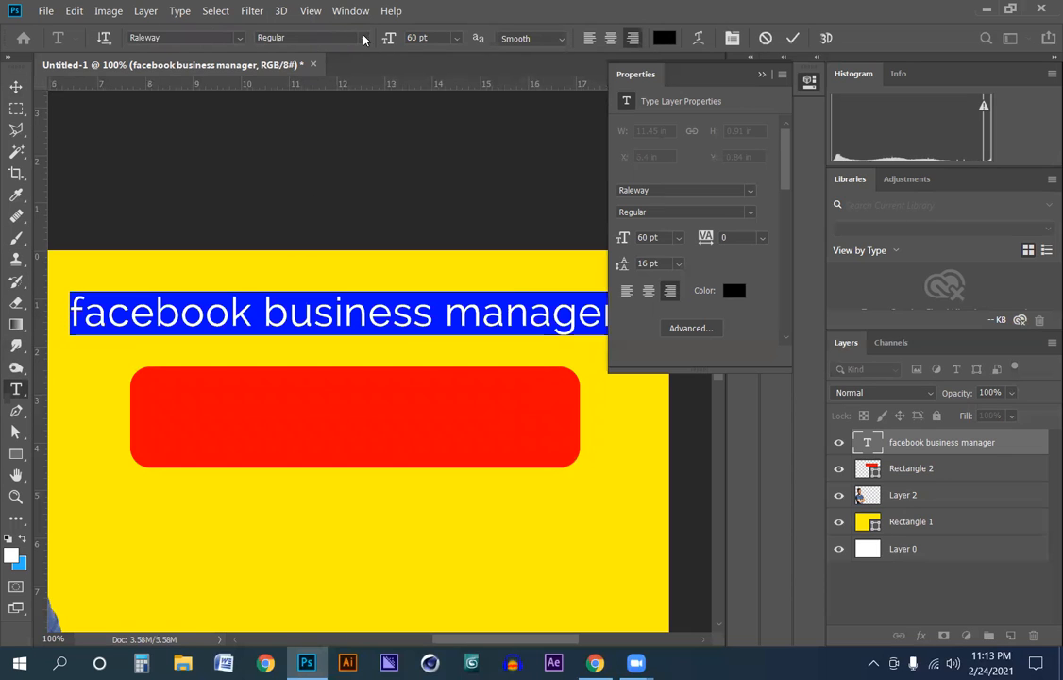
{"action": "left_click", "coordinate": [364, 38]}
{"action": "left_click", "coordinate": [295, 135]}
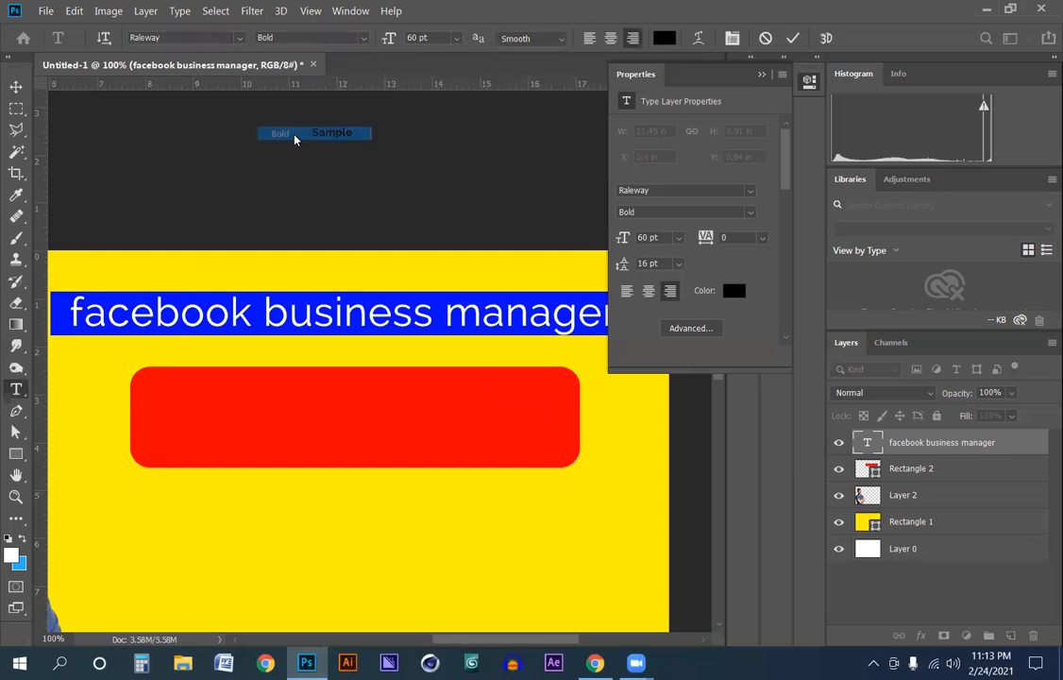
{"action": "left_click", "coordinate": [19, 87]}
{"action": "key", "text": "ctrl+minus"}
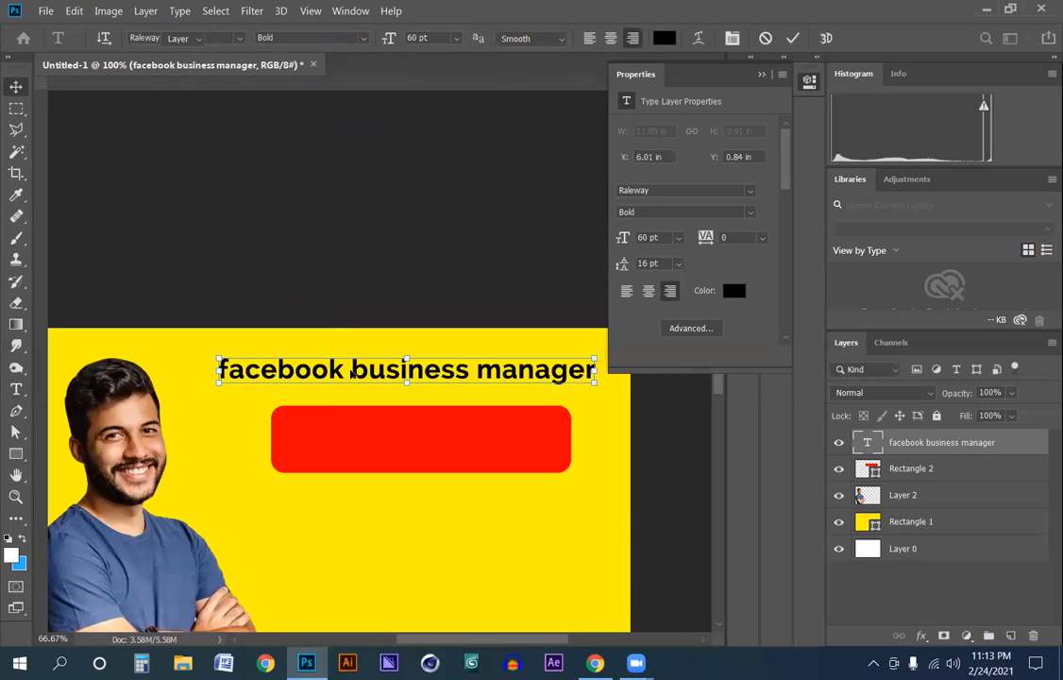
{"action": "key", "text": "ctrl+r"}
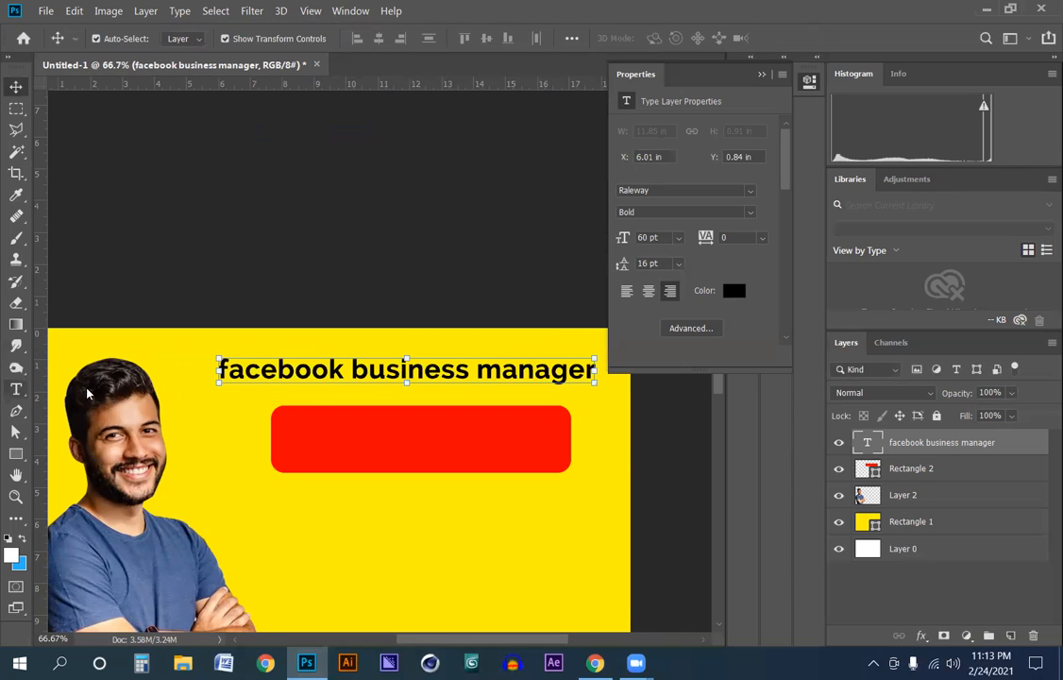
Try dark teal and bright blue as text colours for the whole heading, then return it to black.
{"action": "left_click", "coordinate": [16, 388]}
{"action": "left_click", "coordinate": [295, 372]}
{"action": "key", "text": "ctrl+a"}
{"action": "left_click", "coordinate": [664, 38]}
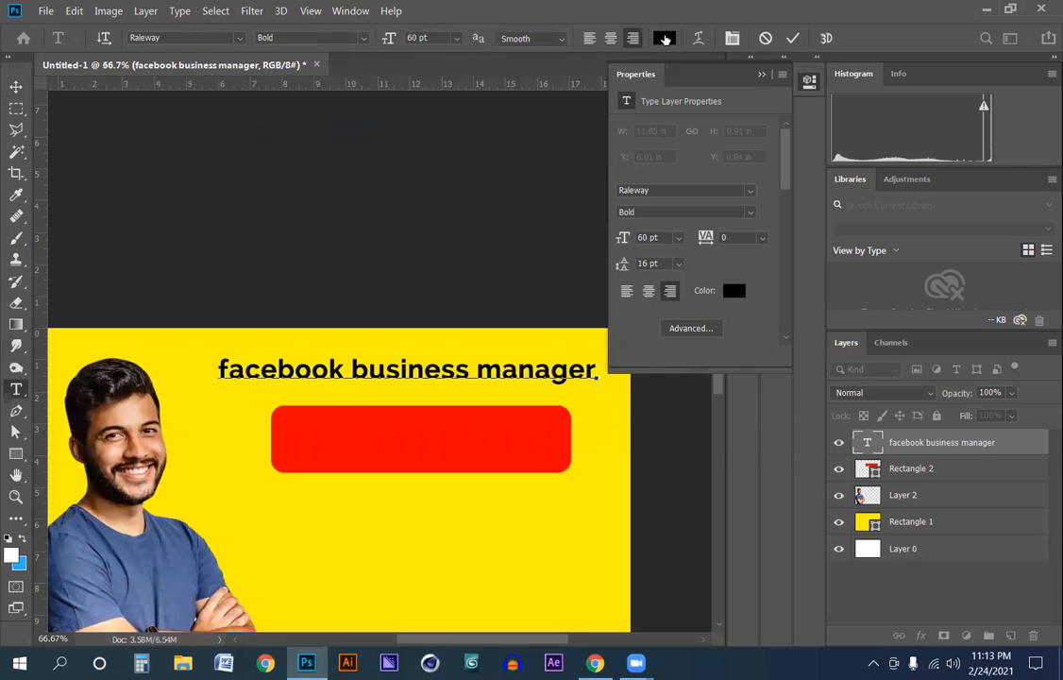
{"action": "left_click_drag", "start_coordinate": [850, 287], "coordinate": [850, 270]}
{"action": "mouse_move", "coordinate": [734, 230]}
{"action": "left_mouse_down"}
{"action": "mouse_move", "coordinate": [759, 173]}
{"action": "mouse_move", "coordinate": [775, 181]}
{"action": "mouse_move", "coordinate": [756, 193]}
{"action": "mouse_move", "coordinate": [768, 174]}
{"action": "mouse_move", "coordinate": [794, 173]}
{"action": "mouse_move", "coordinate": [750, 214]}
{"action": "mouse_move", "coordinate": [816, 269]}
{"action": "mouse_move", "coordinate": [828, 221]}
{"action": "left_mouse_up"}
{"action": "left_click", "coordinate": [841, 263]}
{"action": "left_click_drag", "start_coordinate": [841, 263], "coordinate": [842, 277]}
{"action": "mouse_move", "coordinate": [808, 178]}
{"action": "left_mouse_down"}
{"action": "mouse_move", "coordinate": [825, 171]}
{"action": "mouse_move", "coordinate": [801, 273]}
{"action": "mouse_move", "coordinate": [750, 351]}
{"action": "mouse_move", "coordinate": [715, 375]}
{"action": "mouse_move", "coordinate": [784, 309]}
{"action": "left_mouse_up"}
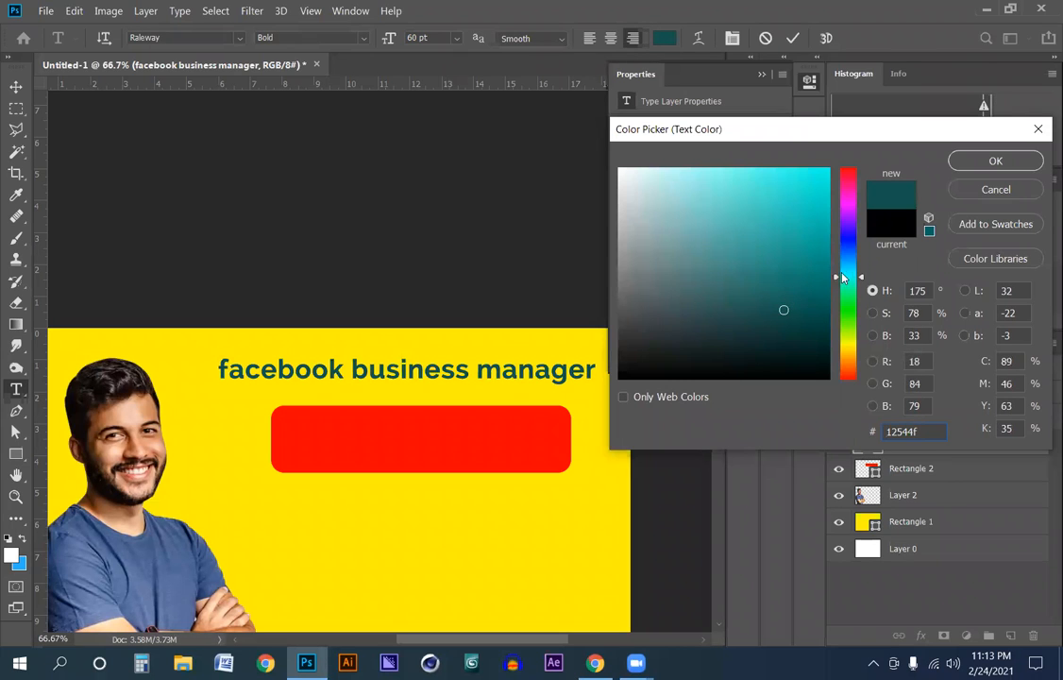
{"action": "left_click_drag", "start_coordinate": [844, 277], "coordinate": [843, 268]}
{"action": "left_click", "coordinate": [820, 177]}
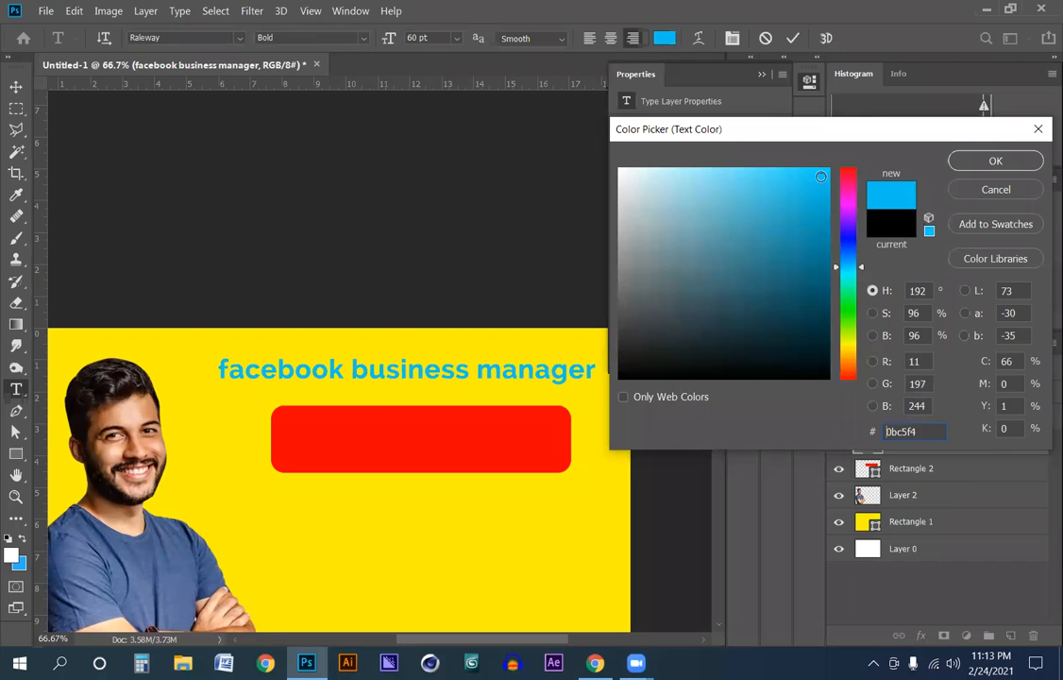
{"action": "mouse_move", "coordinate": [821, 177]}
{"action": "left_mouse_down"}
{"action": "mouse_move", "coordinate": [743, 372]}
{"action": "mouse_move", "coordinate": [720, 381]}
{"action": "left_mouse_up"}
{"action": "key", "text": "Return"}
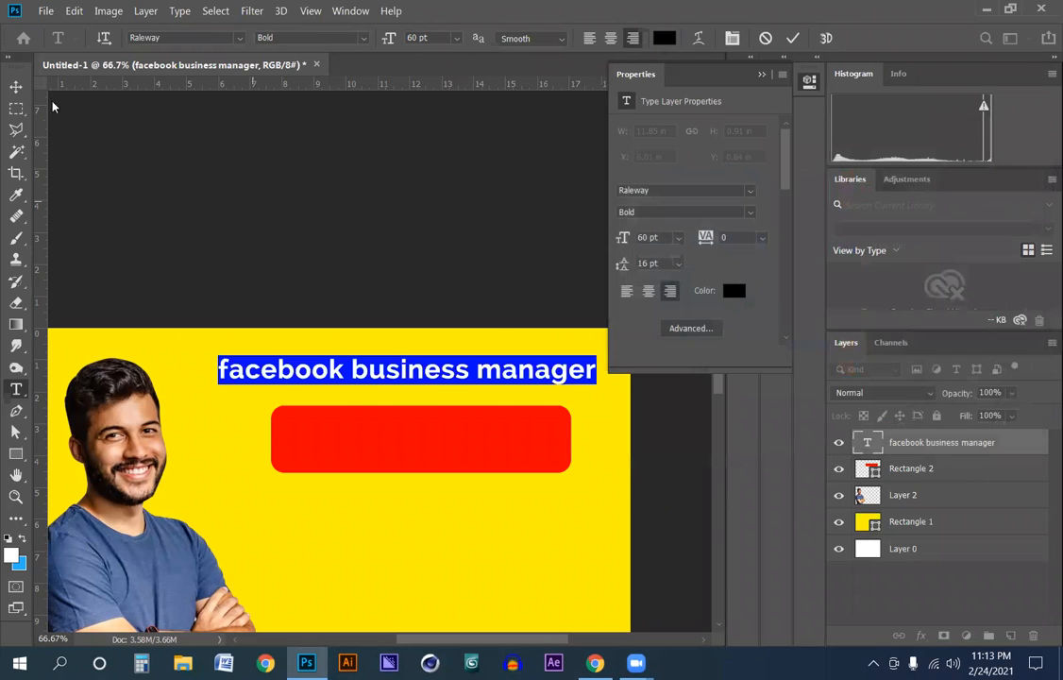
Place the red rectangle behind the heading, widen it to 915 px, and centre the heading vertically on it.
{"action": "left_click", "coordinate": [16, 86]}
{"action": "left_click_drag", "start_coordinate": [387, 441], "coordinate": [360, 379]}
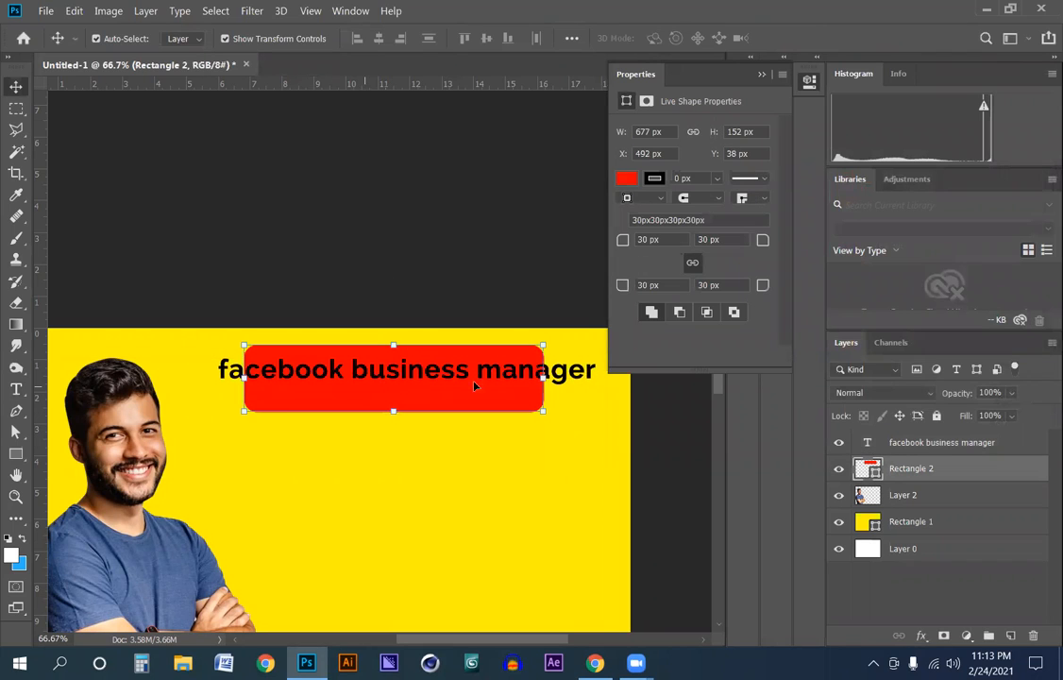
{"action": "left_click_drag", "start_coordinate": [544, 375], "coordinate": [605, 378]}
{"action": "left_click_drag", "start_coordinate": [243, 377], "coordinate": [204, 379]}
{"action": "key", "text": "ctrl+0"}
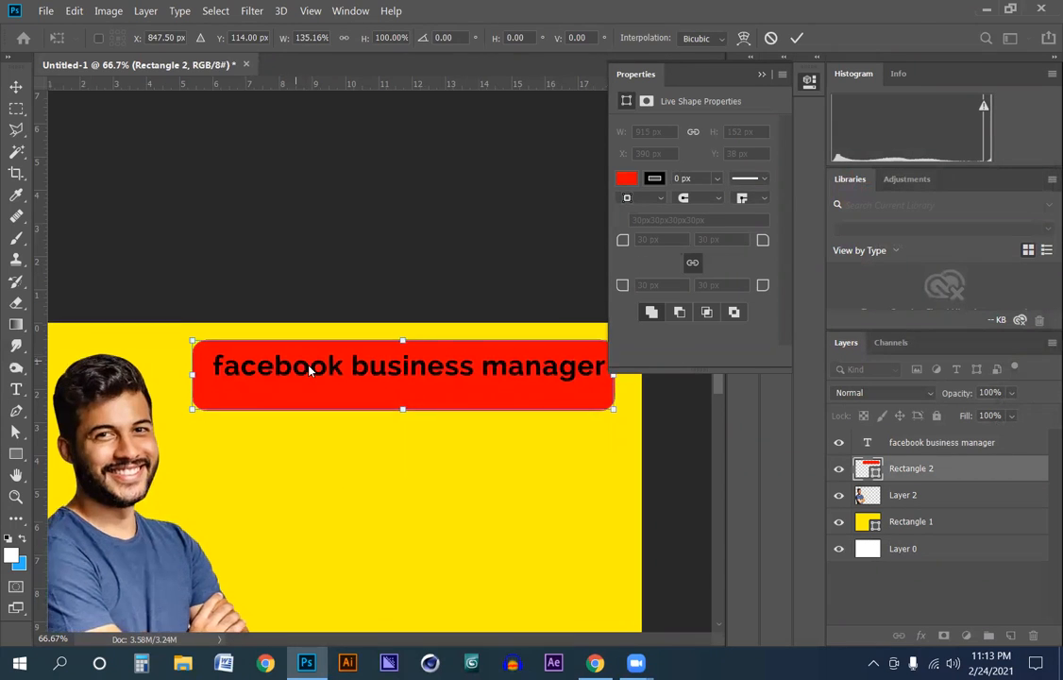
{"action": "left_click", "coordinate": [398, 173], "text": "ctrl"}
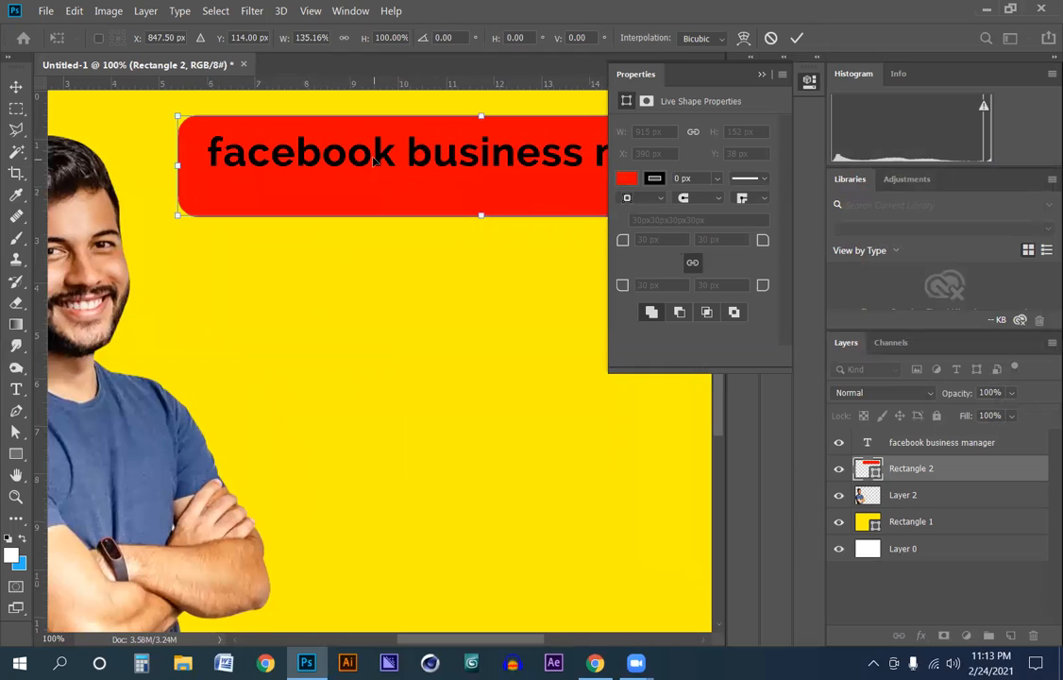
{"action": "key", "text": "Return"}
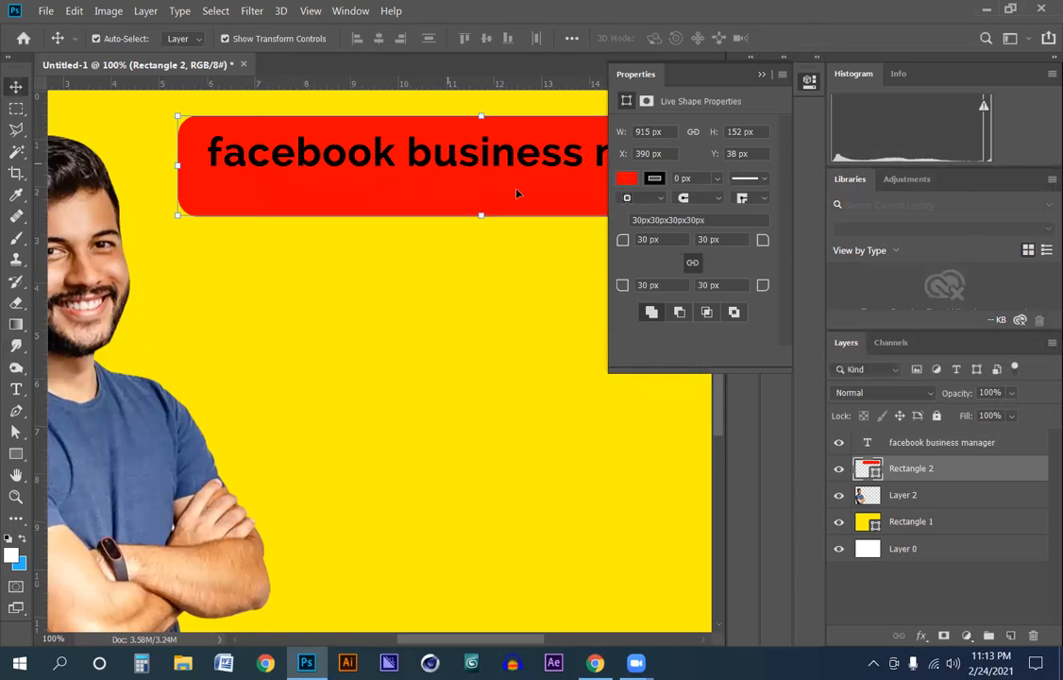
{"action": "left_click", "coordinate": [908, 445]}
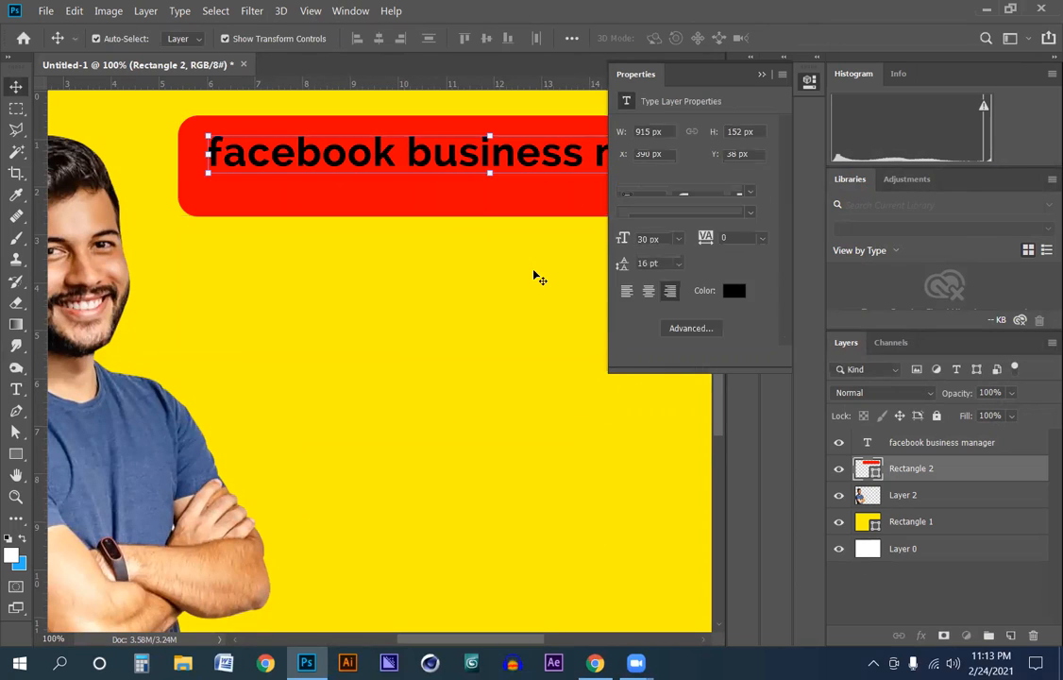
{"action": "left_click_drag", "start_coordinate": [425, 154], "coordinate": [423, 165]}
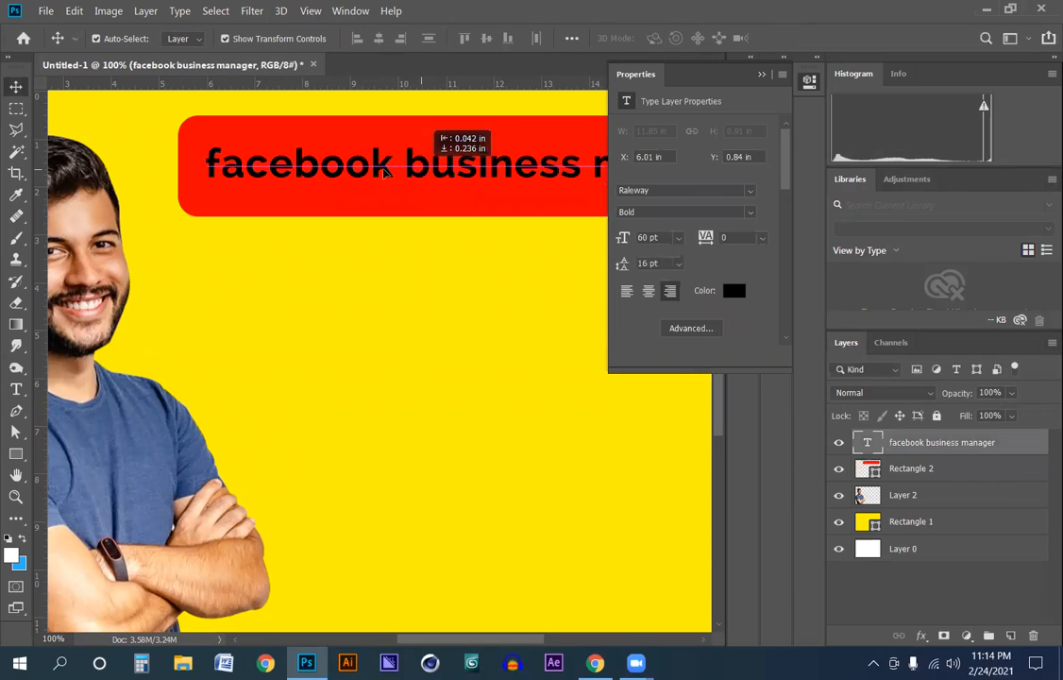
Try several fonts on the whole heading text, including Adobe Hebrew and ArhialkhanMJ, and leave it in Arial.
{"action": "left_click", "coordinate": [16, 389]}
{"action": "left_click", "coordinate": [355, 171]}
{"action": "key", "text": "ctrl+a"}
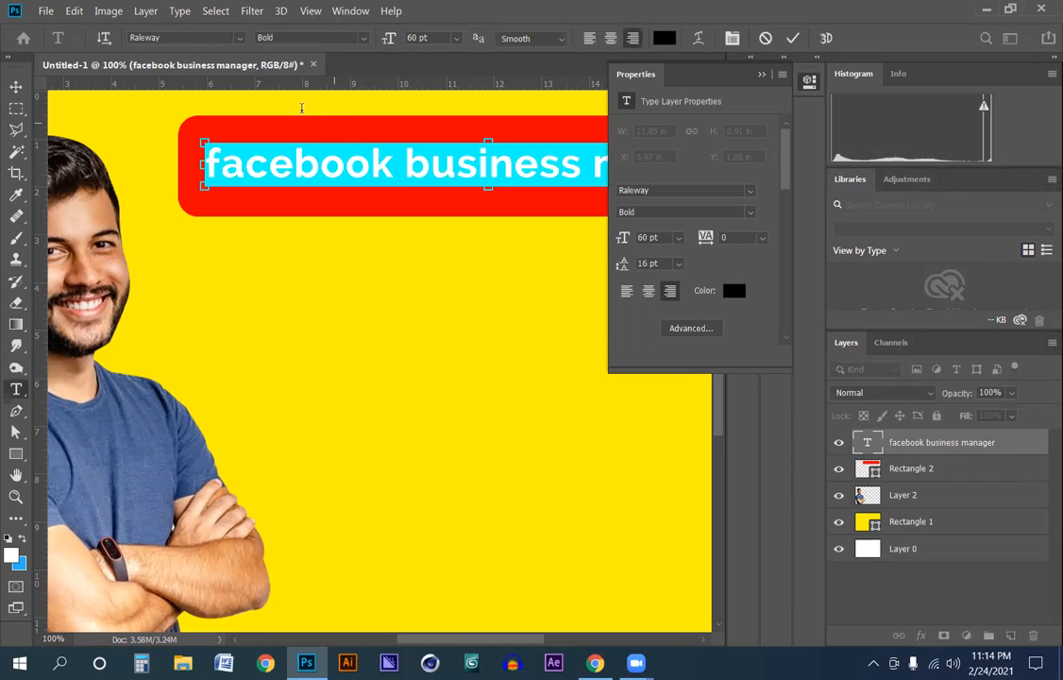
{"action": "left_click", "coordinate": [179, 37]}
{"action": "key", "text": "Down"}
{"action": "key", "text": "Down"}
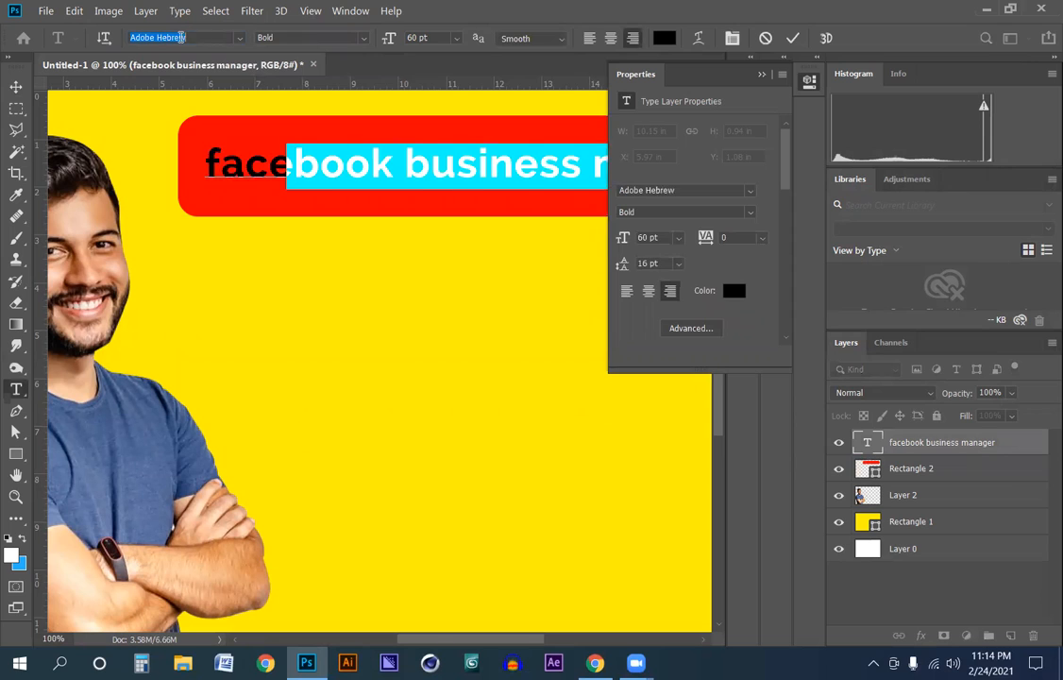
{"action": "key", "text": "Down"}
{"action": "key", "text": "Down"}
{"action": "key", "text": "Down"}
{"action": "key", "text": "Down"}
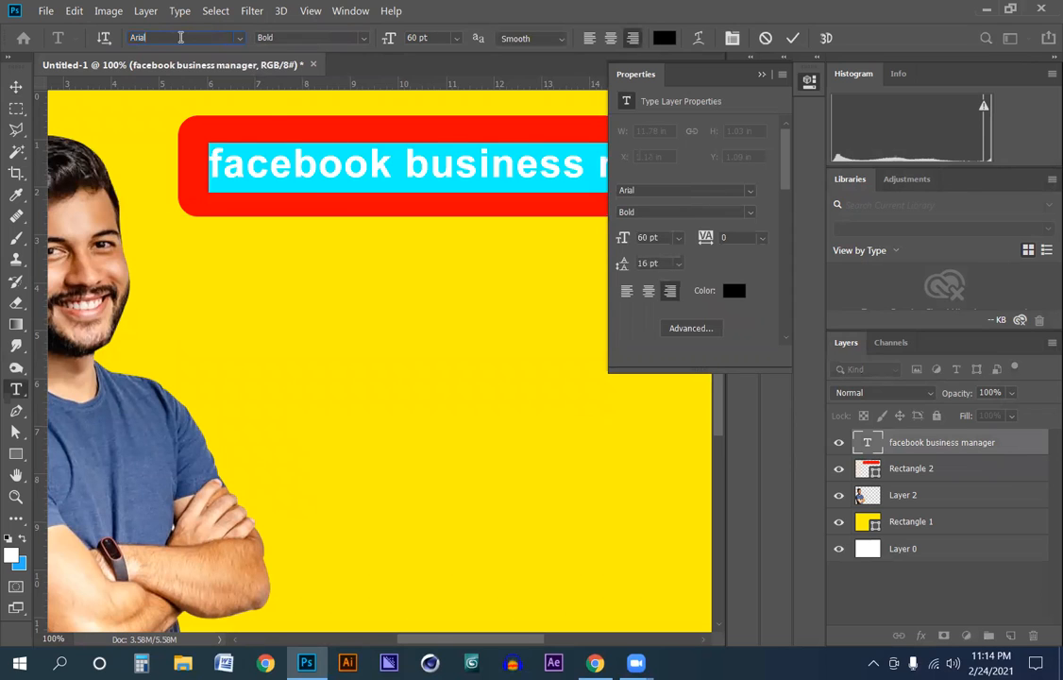
{"action": "key", "text": "Down"}
{"action": "key", "text": "Down"}
{"action": "key", "text": "Up"}
{"action": "key", "text": "Down"}
{"action": "key", "text": "Down"}
{"action": "key", "text": "Down"}
{"action": "key", "text": "Down"}
{"action": "key", "text": "Down"}
{"action": "key", "text": "Down"}
{"action": "key", "text": "Down"}
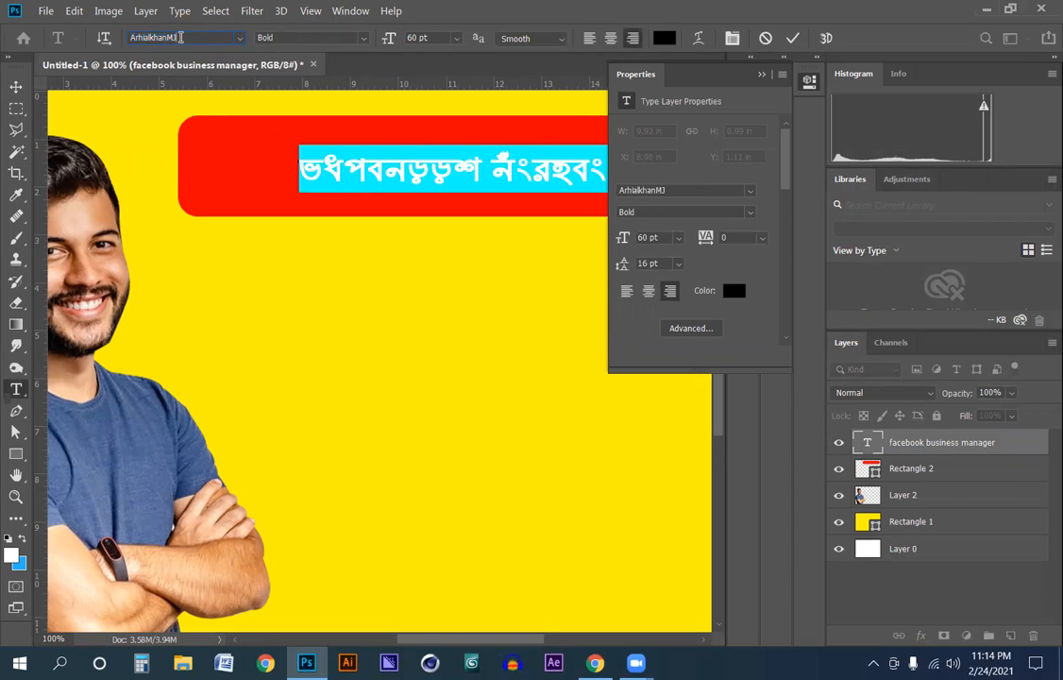
{"action": "key", "text": "Down"}
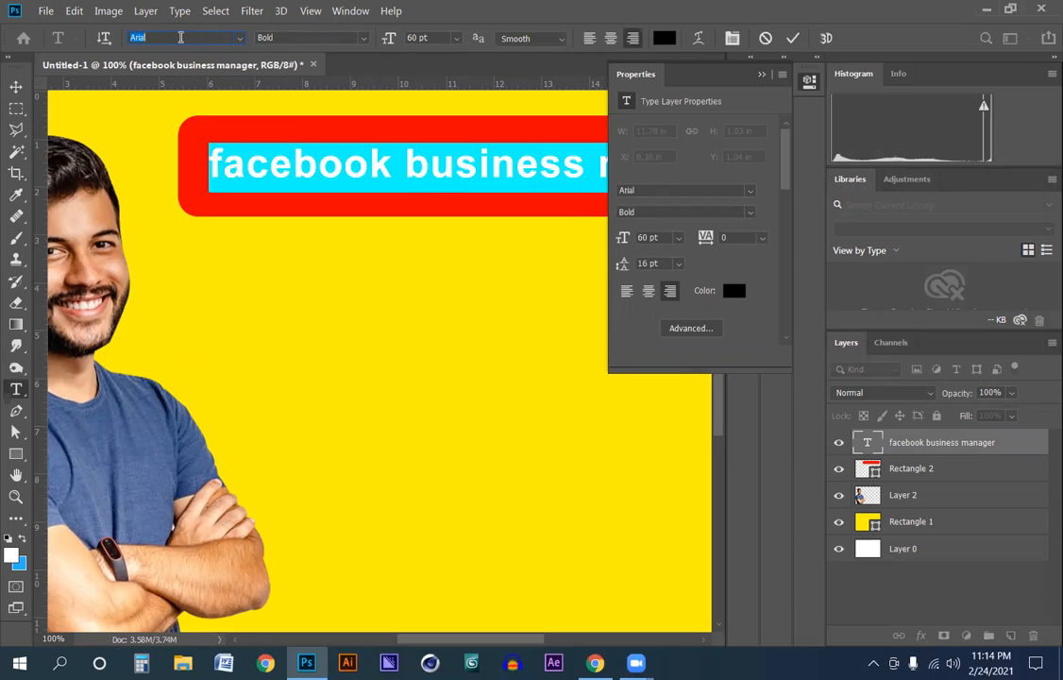
{"action": "left_click", "coordinate": [16, 86]}
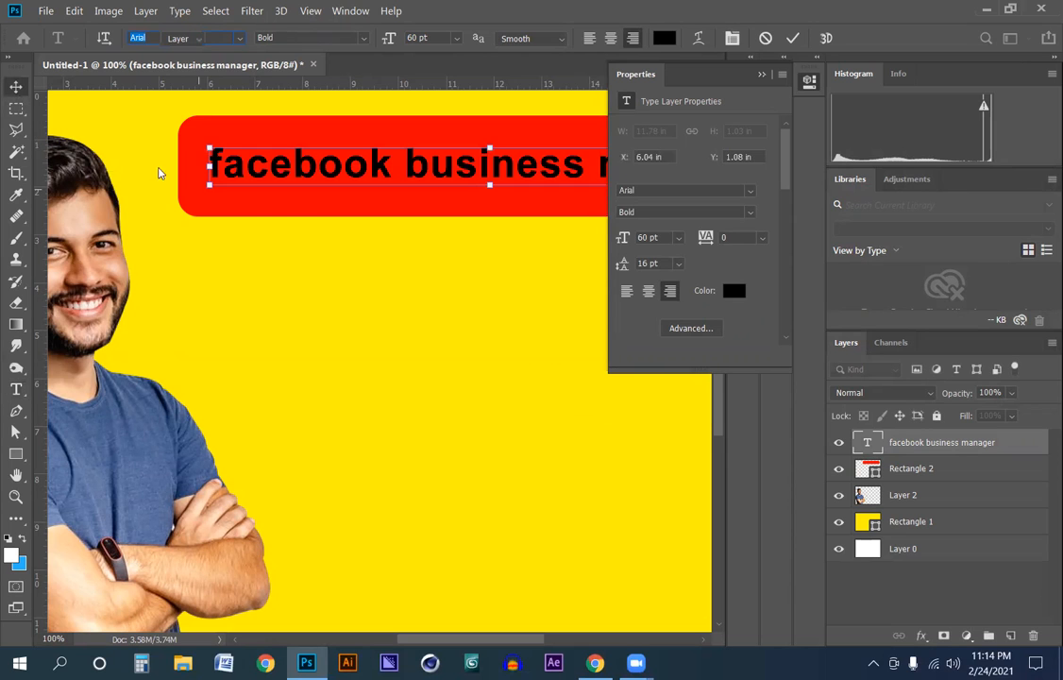
Go through the fonts for the whole heading text, starting from Roboto, and set it to Bebas Neue Bold.
{"action": "key", "text": "ctrl+minus"}
{"action": "left_click_drag", "start_coordinate": [415, 274], "coordinate": [282, 282]}
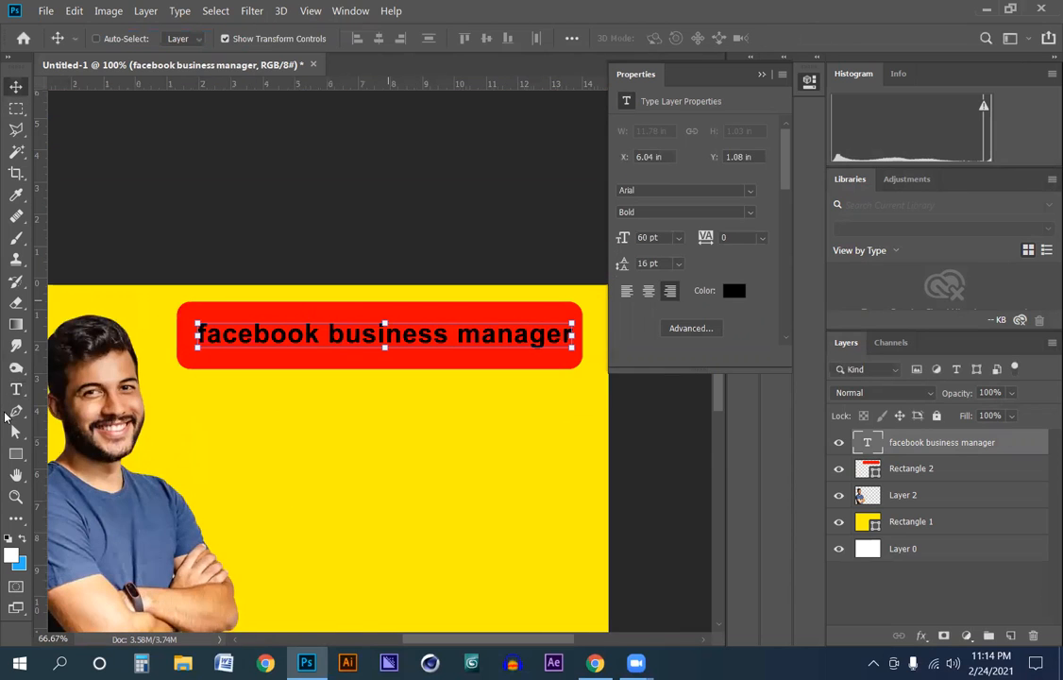
{"action": "left_click", "coordinate": [16, 390]}
{"action": "left_click", "coordinate": [69, 389]}
{"action": "right_click", "coordinate": [16, 391]}
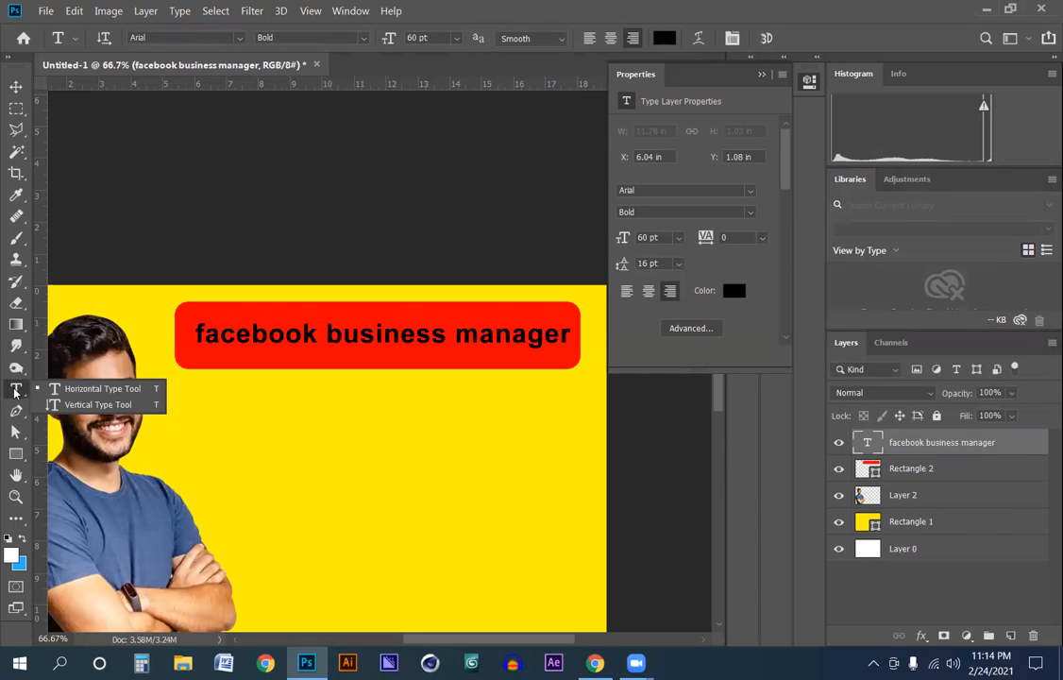
{"action": "left_click", "coordinate": [71, 390]}
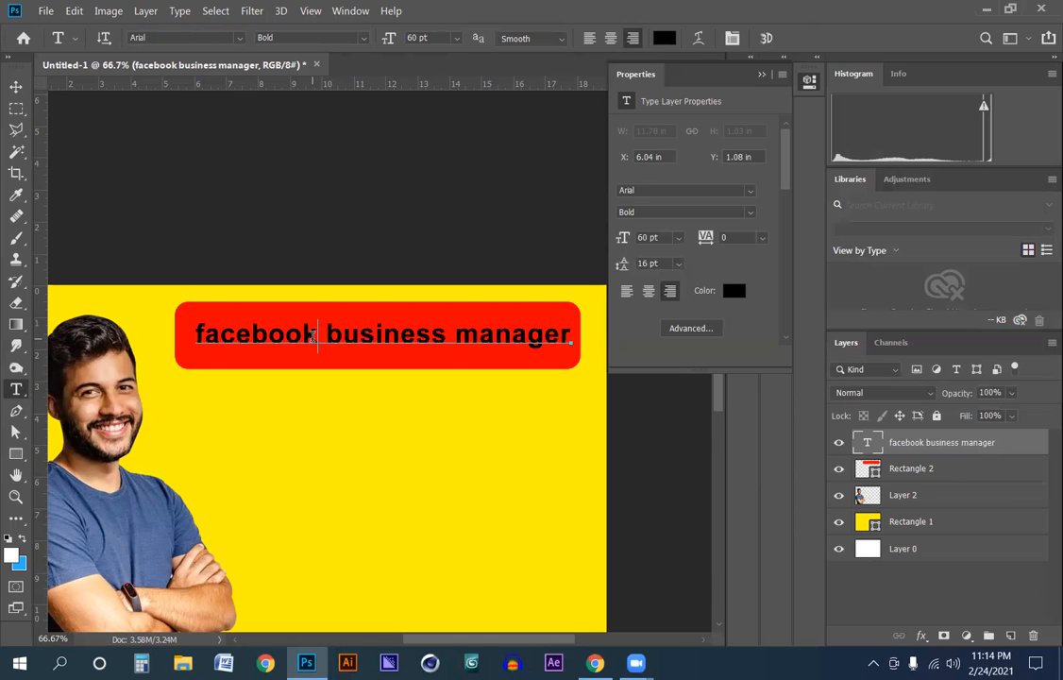
{"action": "left_click", "coordinate": [315, 334]}
{"action": "key", "text": "ctrl+a"}
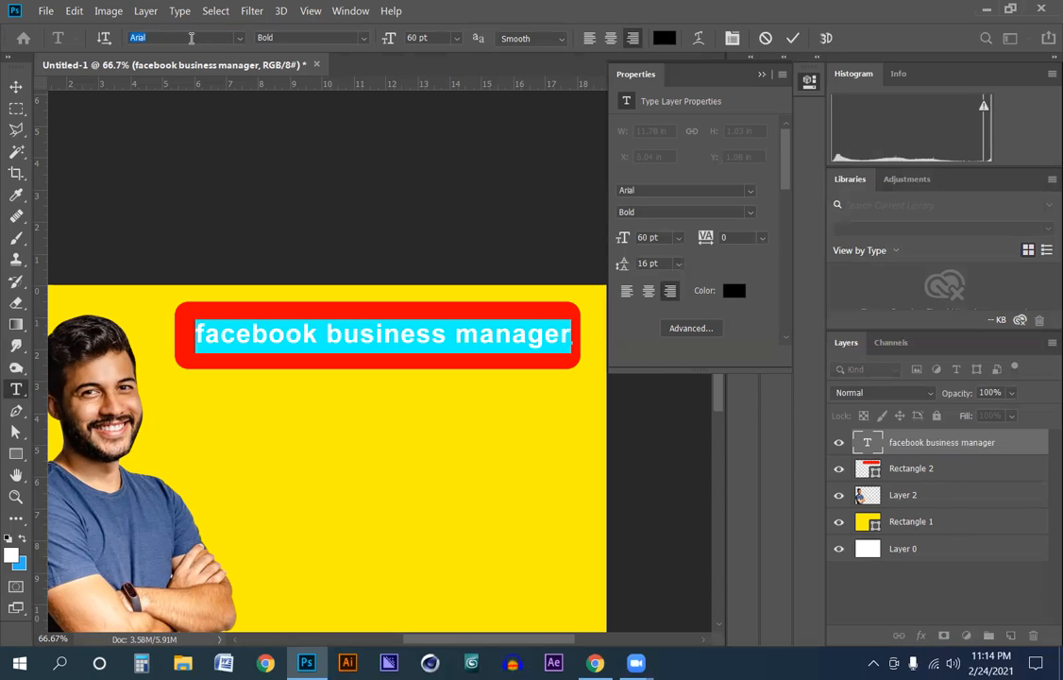
{"action": "left_click", "coordinate": [239, 38]}
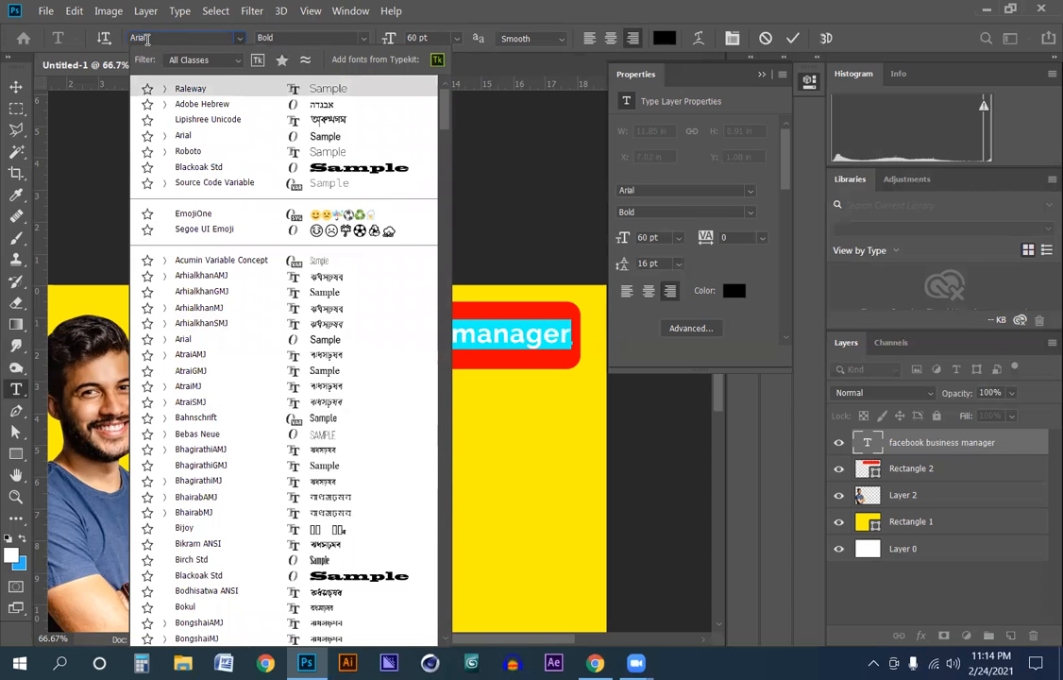
{"action": "left_click", "coordinate": [130, 41]}
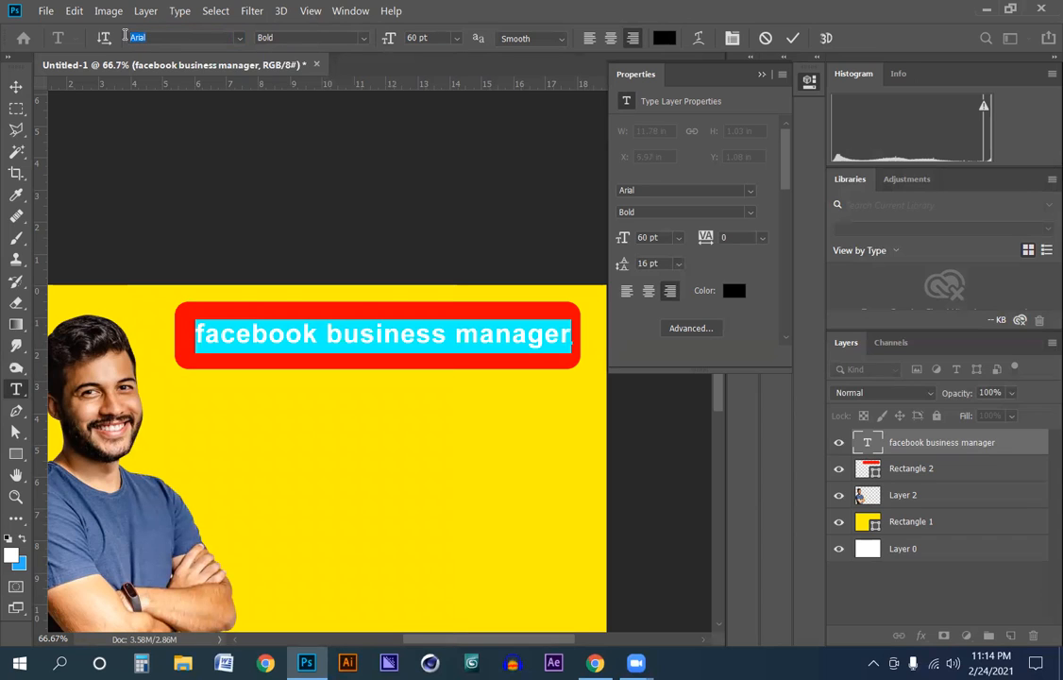
{"action": "type", "text": "Roboto"}
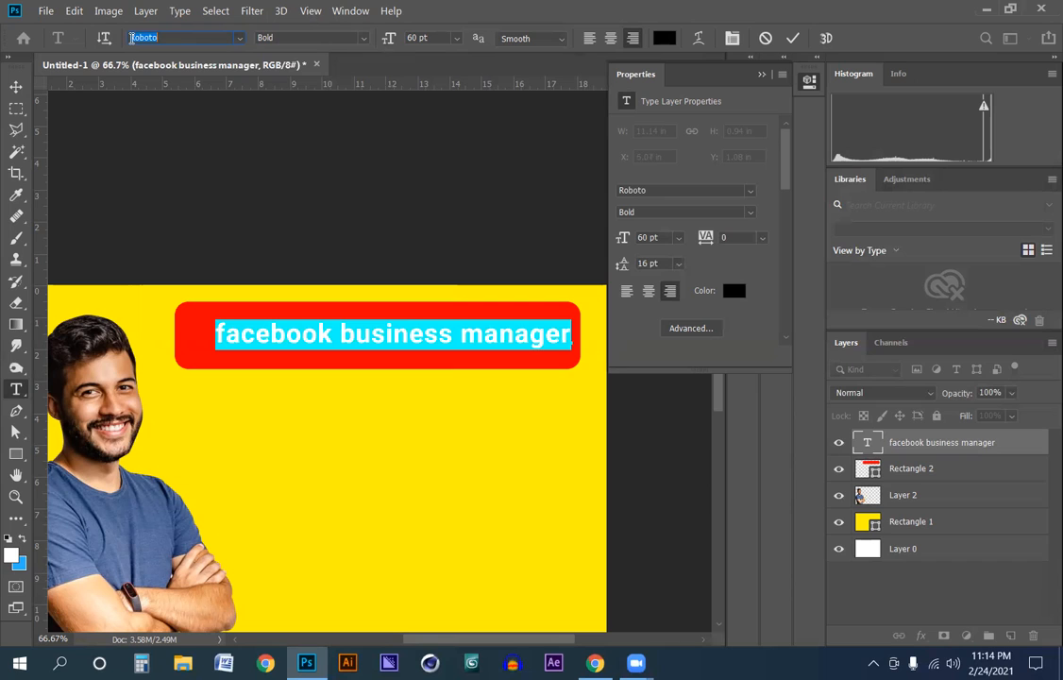
{"action": "key", "text": "Down"}
{"action": "key", "text": "Down"}
{"action": "key", "text": "Down"}
{"action": "key", "text": "Down"}
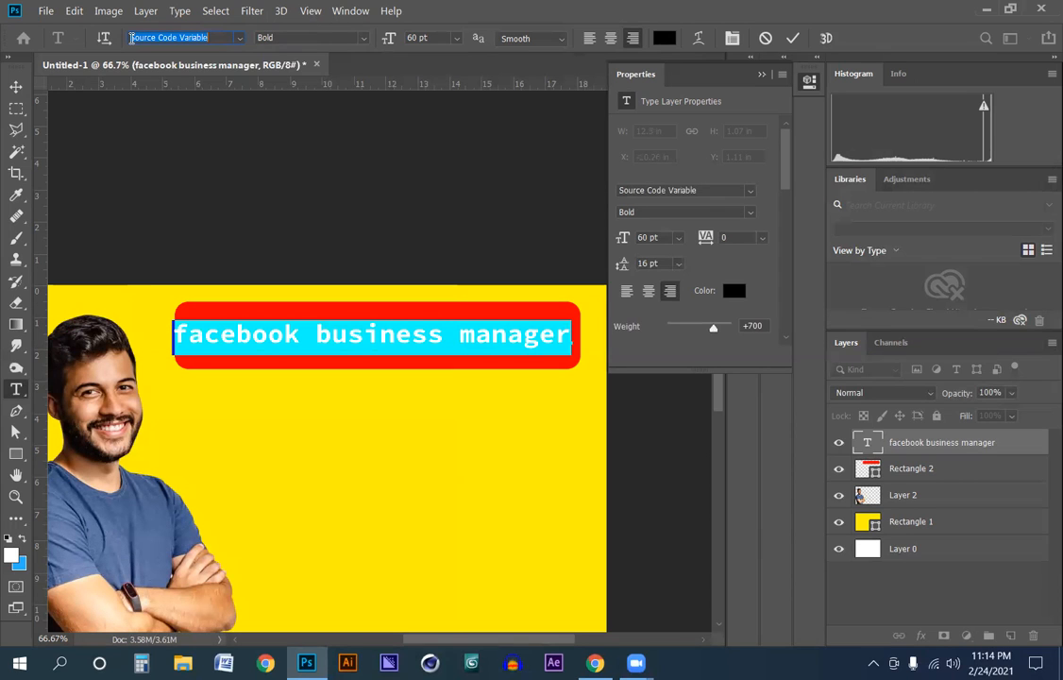
{"action": "key", "text": "Down"}
{"action": "key", "text": "Down"}
{"action": "key", "text": "Down"}
{"action": "key", "text": "Down"}
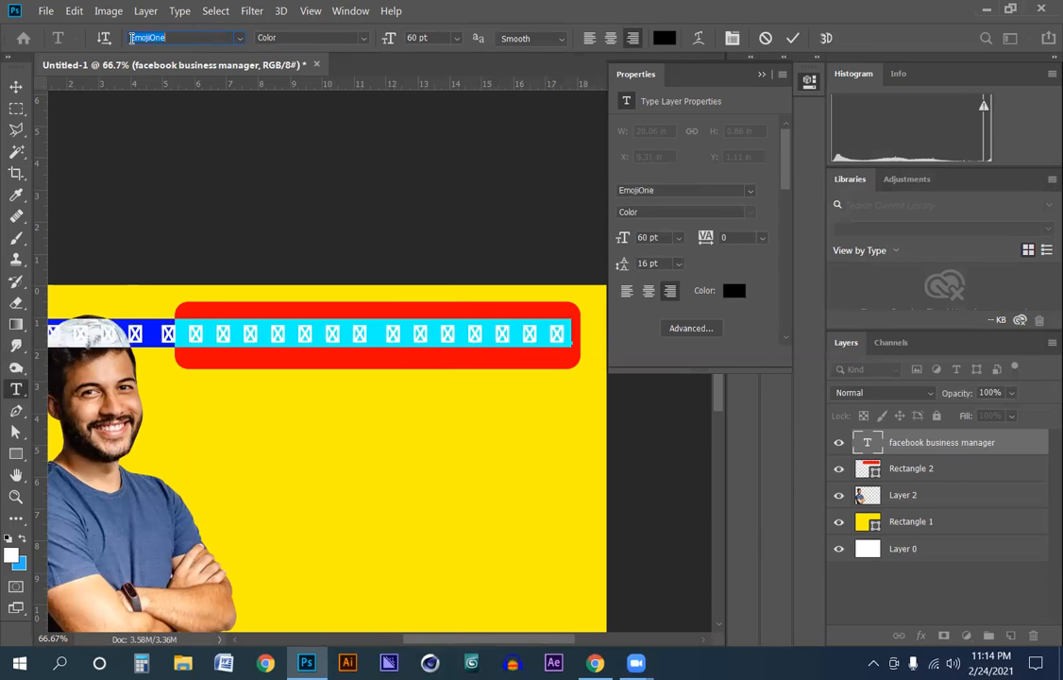
{"action": "key", "text": "Down"}
{"action": "key", "text": "Down"}
{"action": "key", "text": "Down"}
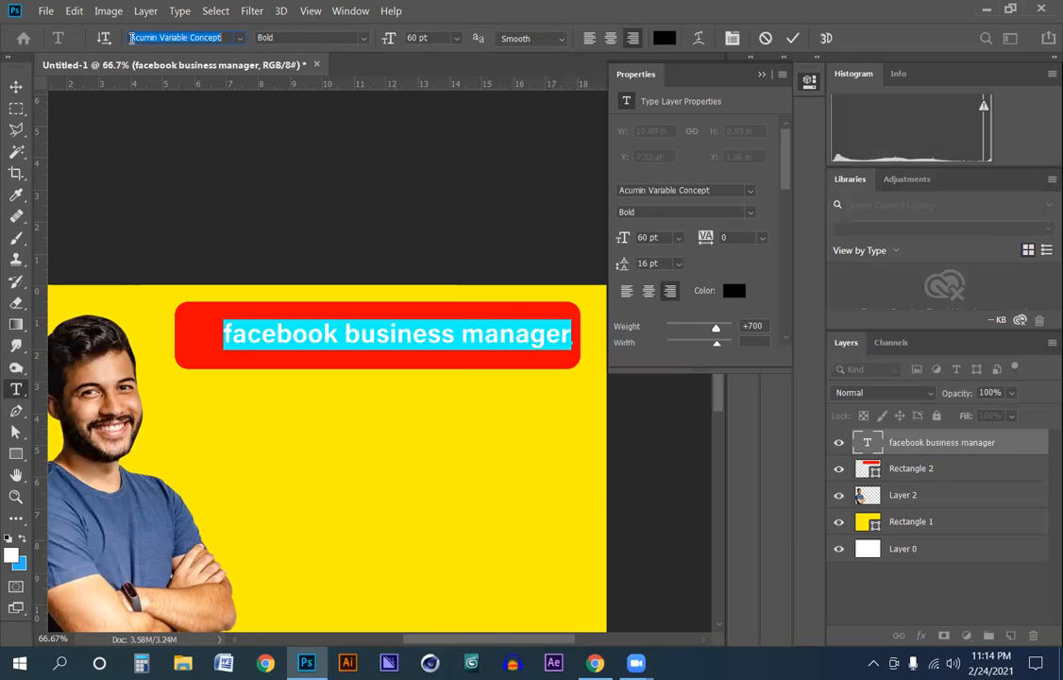
{"action": "key", "text": "Down"}
{"action": "key", "text": "Down"}
{"action": "key", "text": "Down"}
{"action": "key", "text": "Down"}
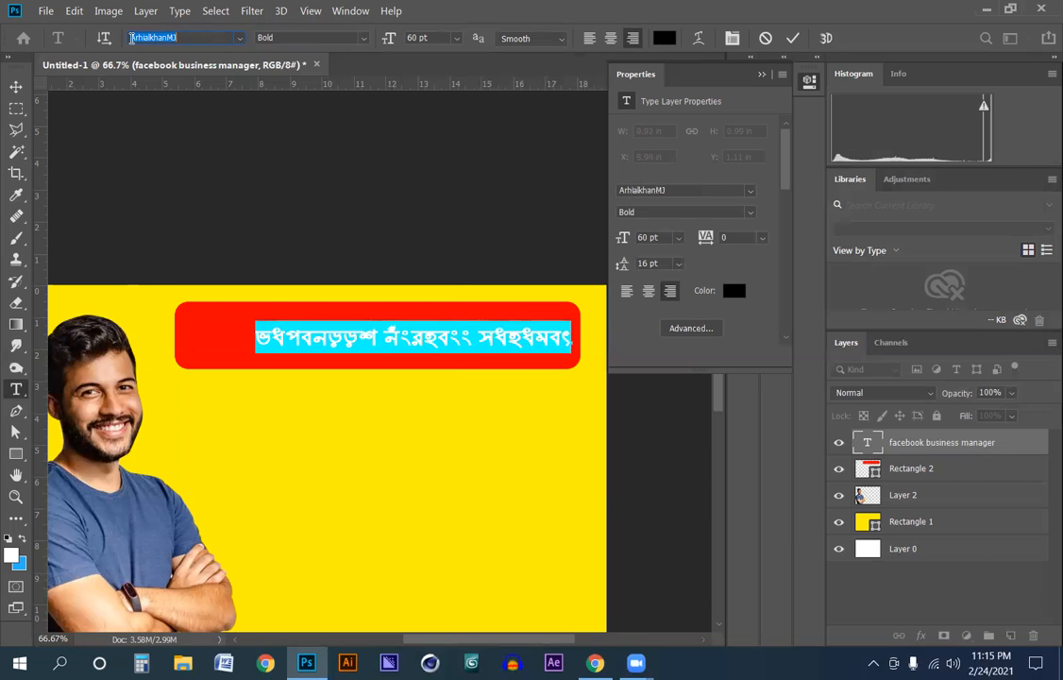
{"action": "key", "text": "Down"}
{"action": "key", "text": "Down"}
{"action": "key", "text": "Down"}
{"action": "key", "text": "Down"}
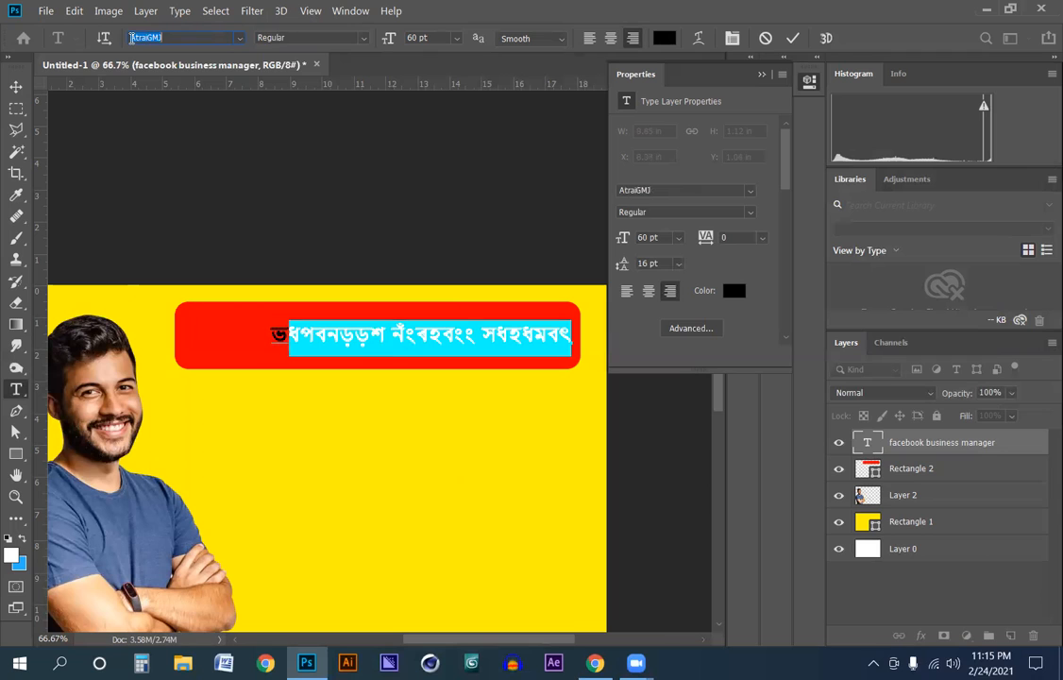
{"action": "key", "text": "Down"}
{"action": "key", "text": "Down"}
{"action": "key", "text": "Down"}
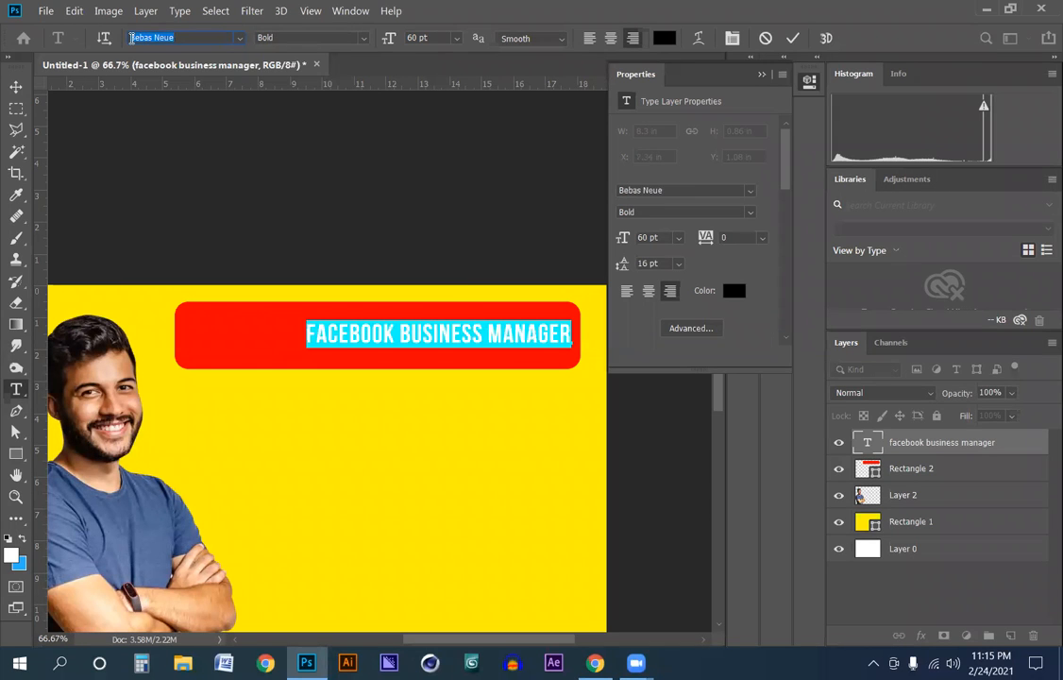
{"action": "left_click", "coordinate": [16, 87]}
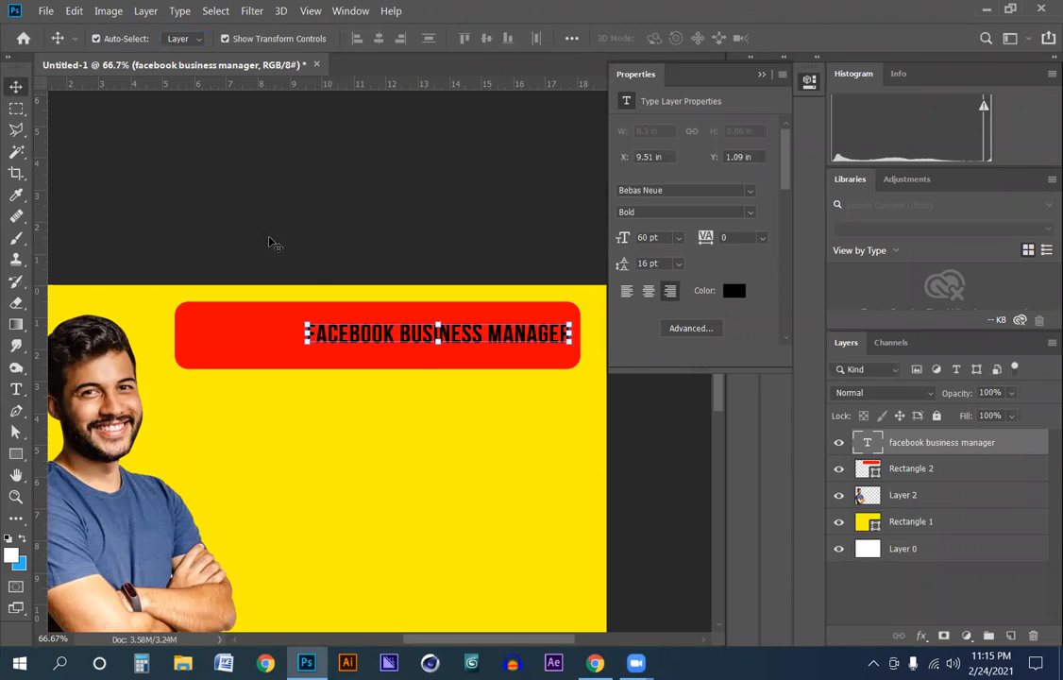
Centre the heading on the red rectangle and set its text colour to white (ffffff).
{"action": "left_click_drag", "start_coordinate": [358, 343], "coordinate": [311, 344]}
{"action": "left_click", "coordinate": [735, 291]}
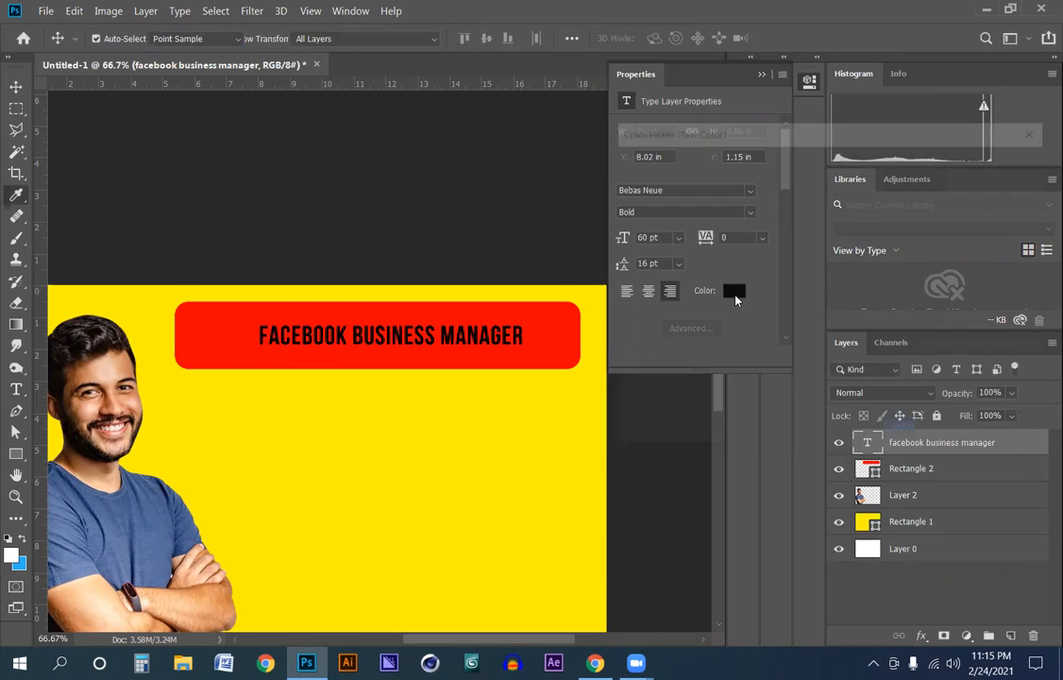
{"action": "left_click_drag", "start_coordinate": [695, 295], "coordinate": [602, 148]}
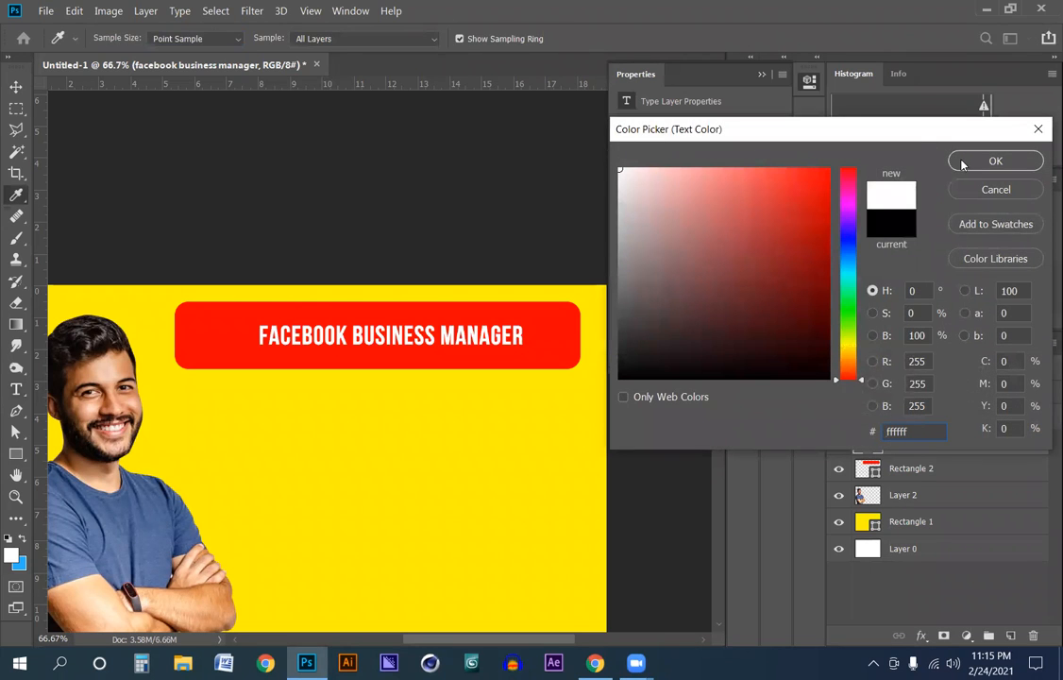
{"action": "left_click", "coordinate": [962, 164]}
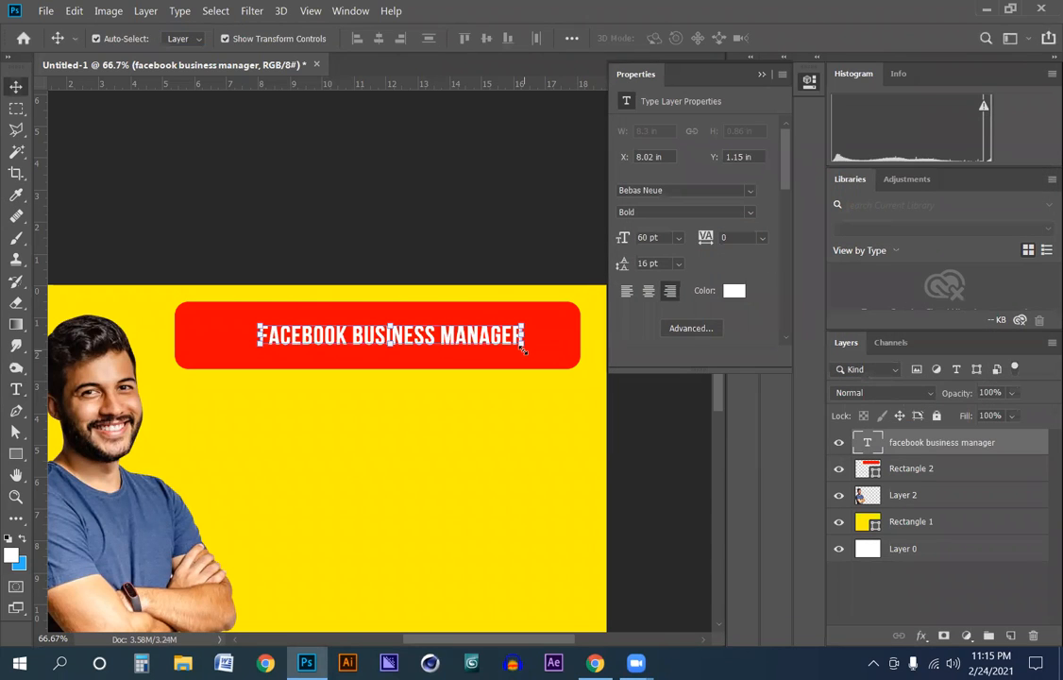
Enlarge the heading from its centre to about 144% width and 178% height so it nearly fills the red rectangle.
{"action": "left_click_drag", "start_coordinate": [525, 347], "coordinate": [574, 365]}
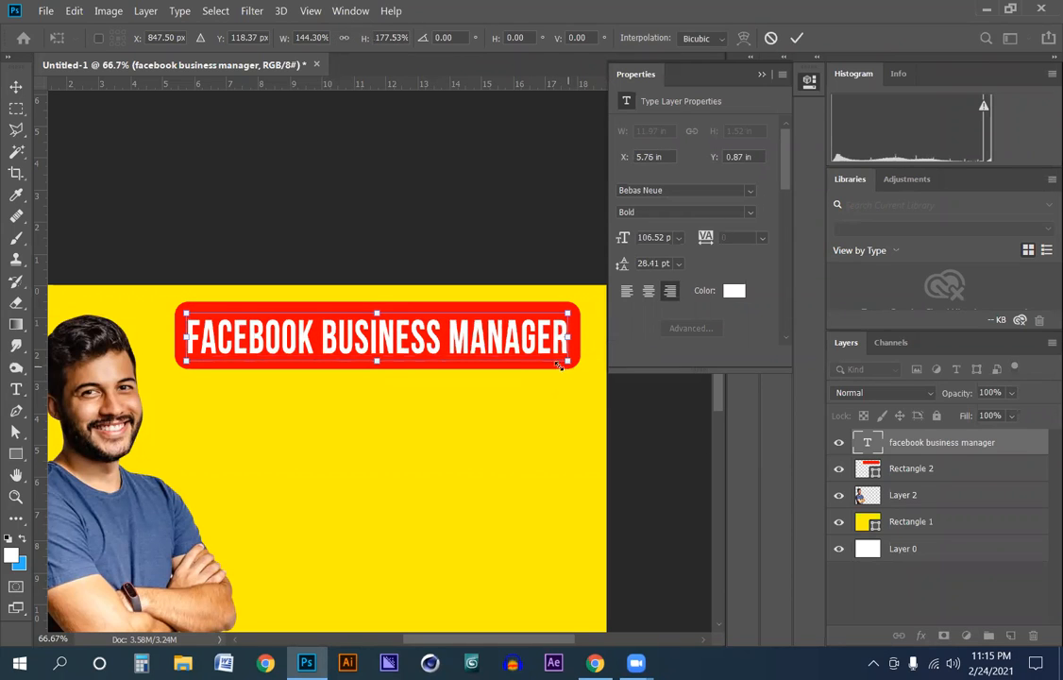
{"action": "left_click", "coordinate": [15, 86]}
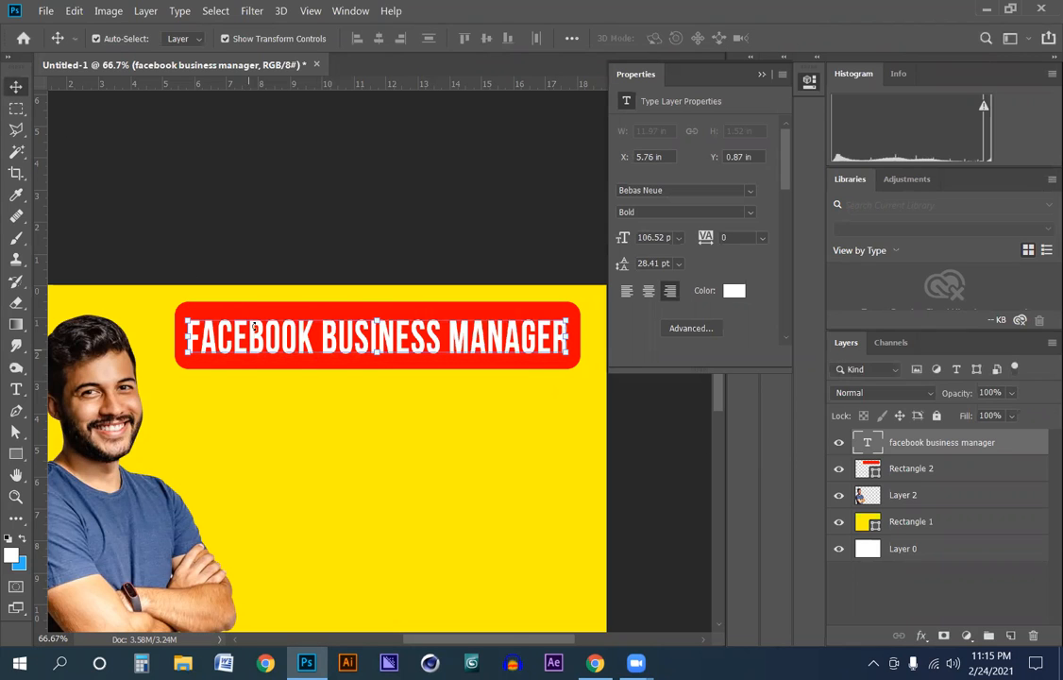
Fit the whole canvas in view, hide the text properties and deselect the heading to check the layout.
{"action": "key", "text": "ctrl+0"}
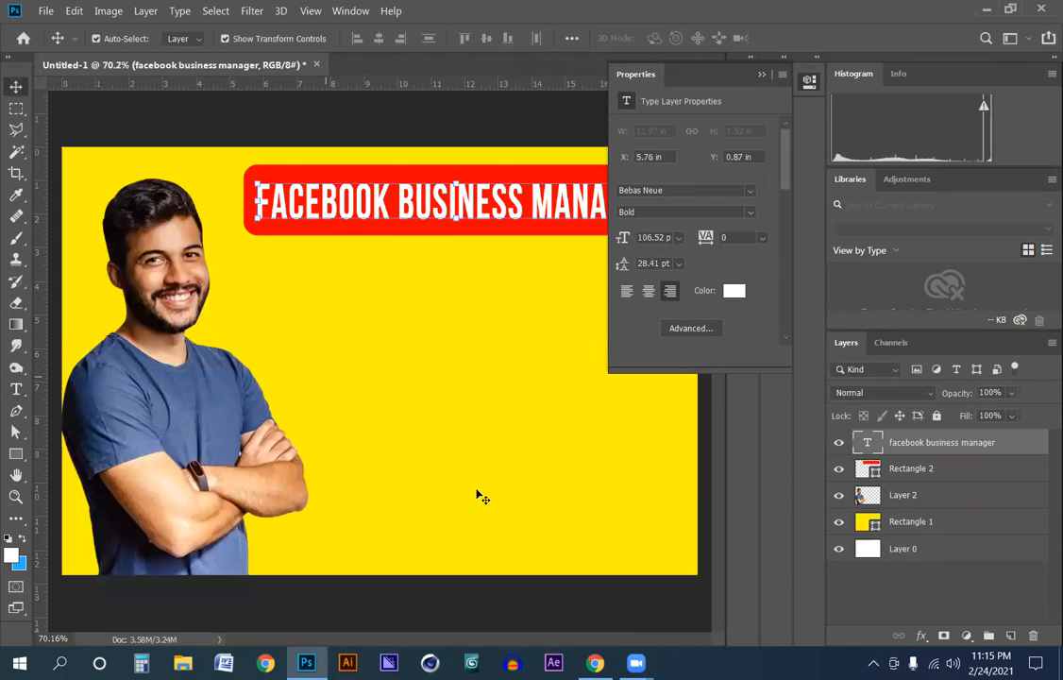
{"action": "left_click", "coordinate": [762, 73]}
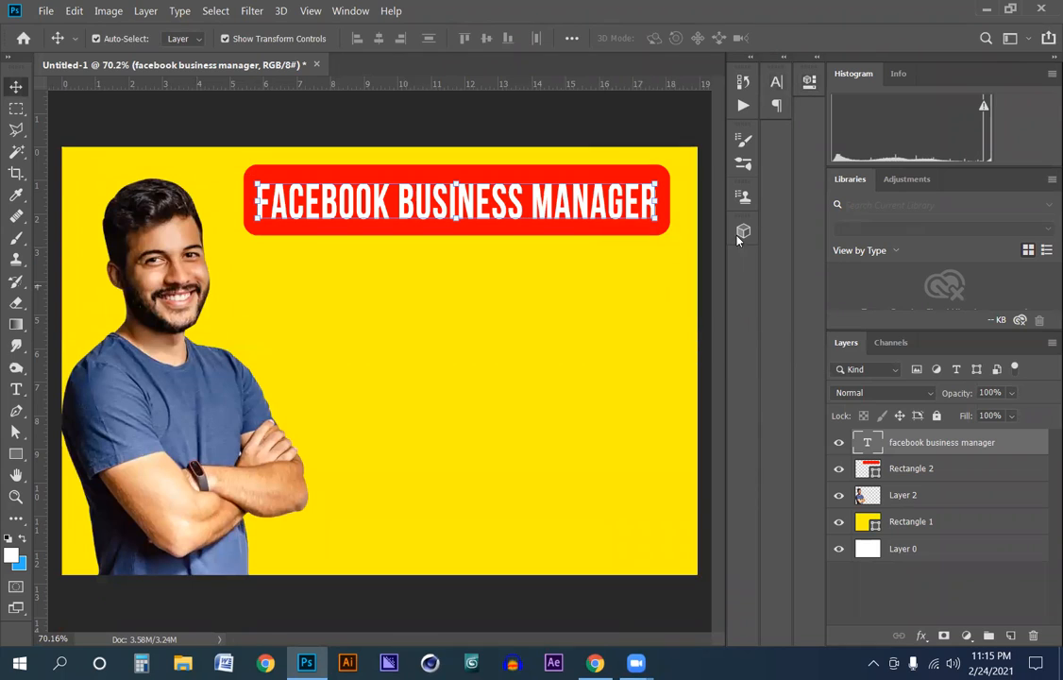
{"action": "left_click", "coordinate": [398, 580]}
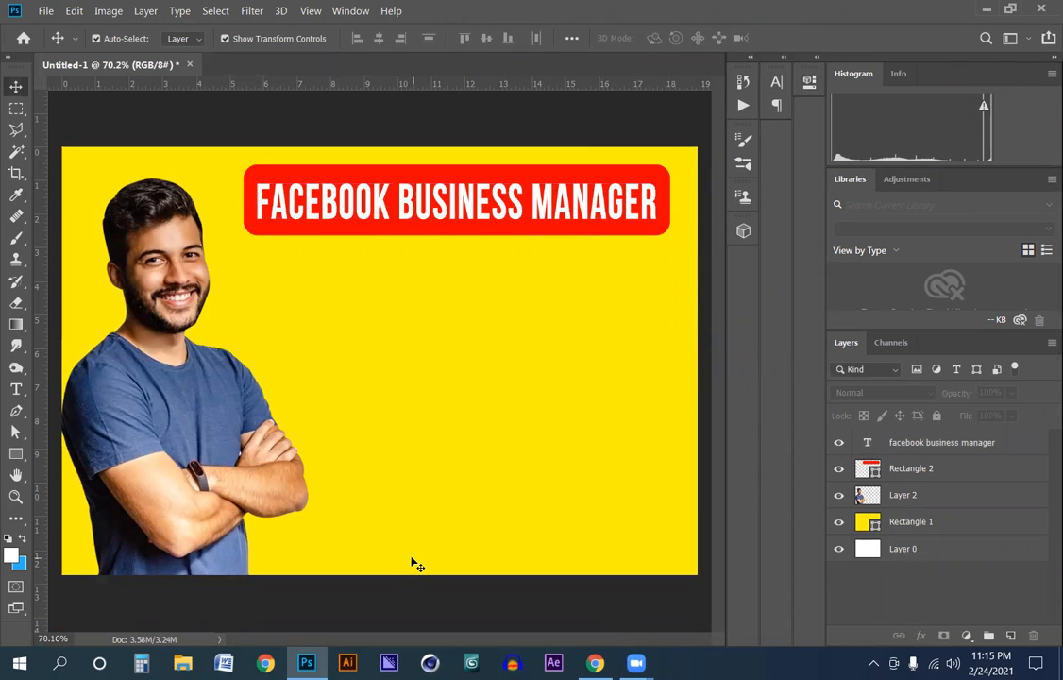
Switch to Chrome and open the Fiverr gig with the dark "Verified Business Manager" image to examine its design.
{"action": "left_click", "coordinate": [595, 663]}
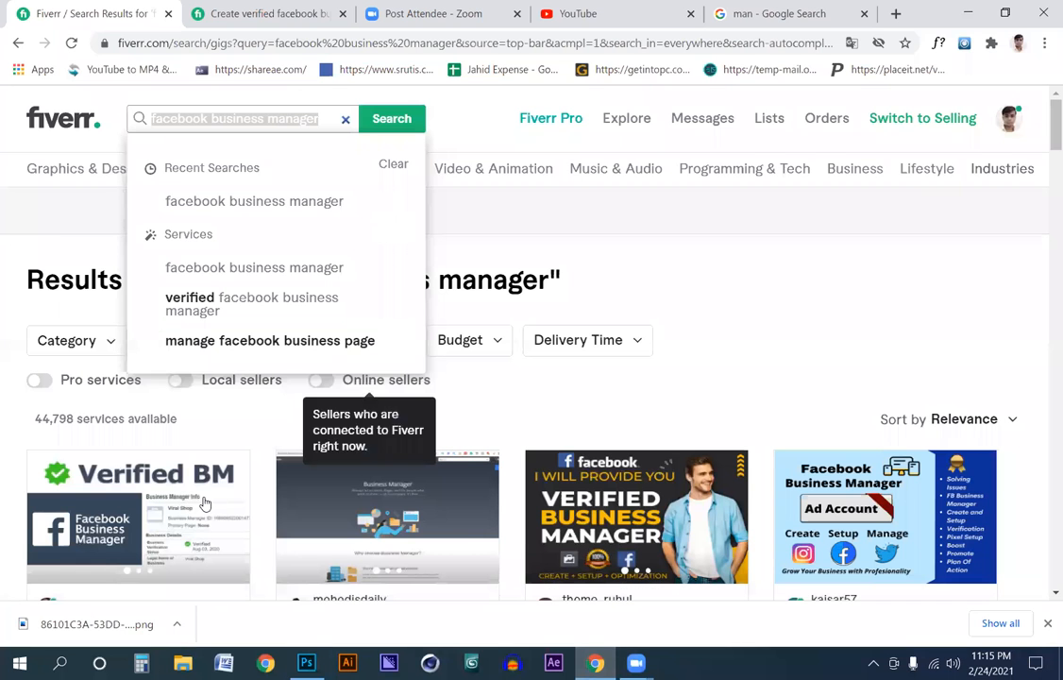
{"action": "left_click", "coordinate": [595, 496]}
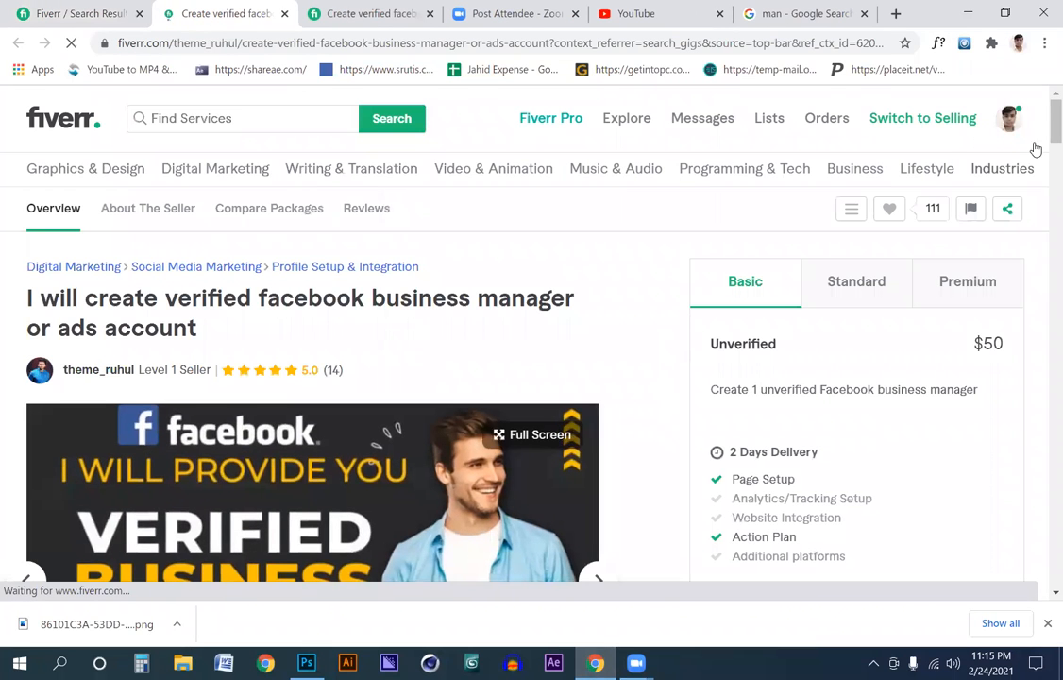
{"action": "scroll", "coordinate": [1045, 133], "scroll_direction": "down", "scroll_amount": 4}
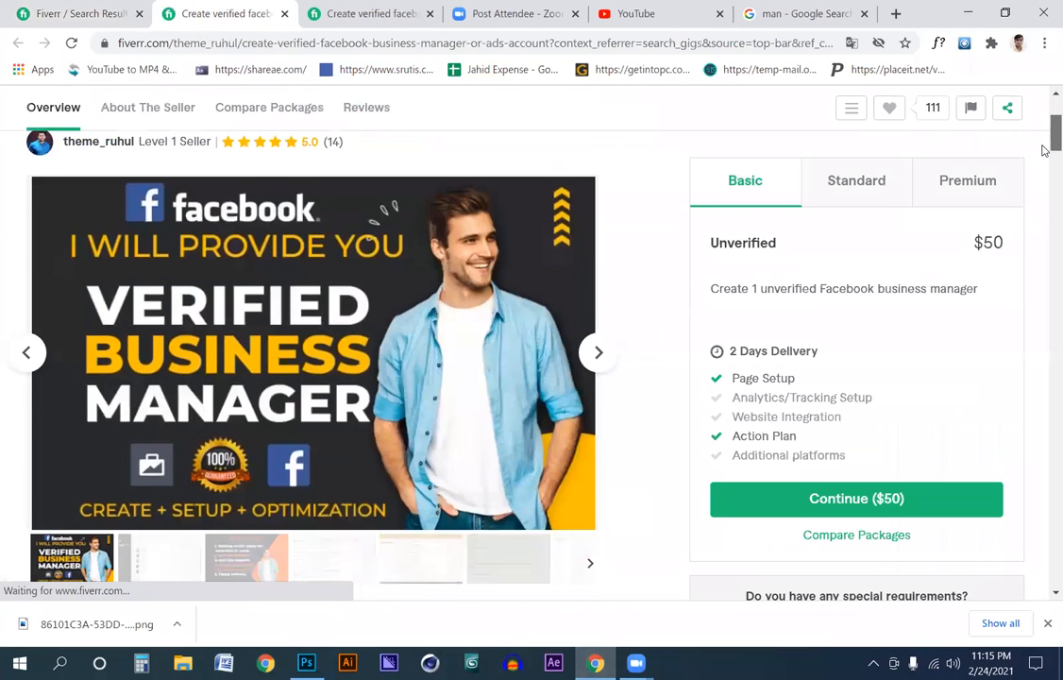
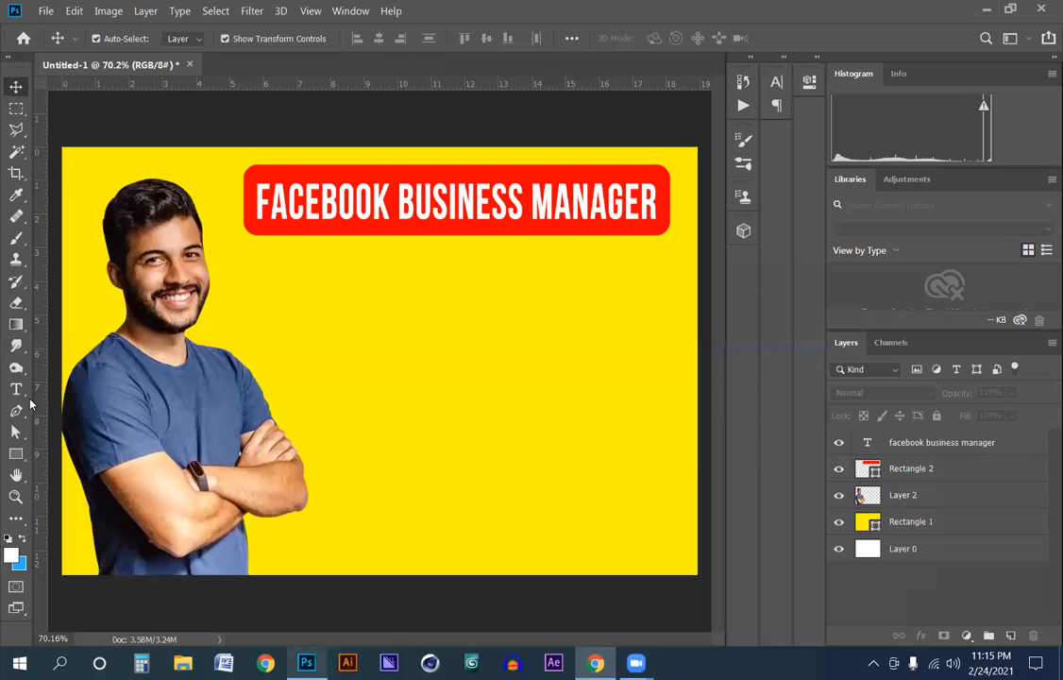
Switch back to Photoshop, duplicate the heading layer and place the copy on the yellow area below the red rectangle.
{"action": "key", "text": "alt+Tab"}
{"action": "left_click", "coordinate": [373, 199]}
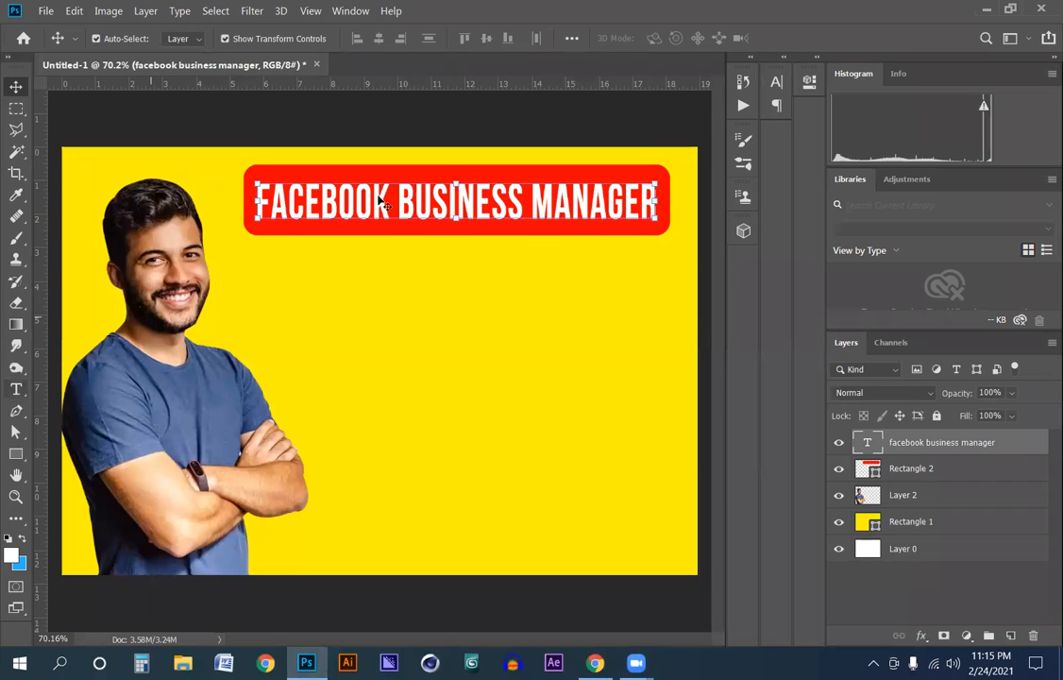
{"action": "key", "text": "ctrl+j"}
{"action": "left_click_drag", "start_coordinate": [380, 200], "coordinate": [375, 345]}
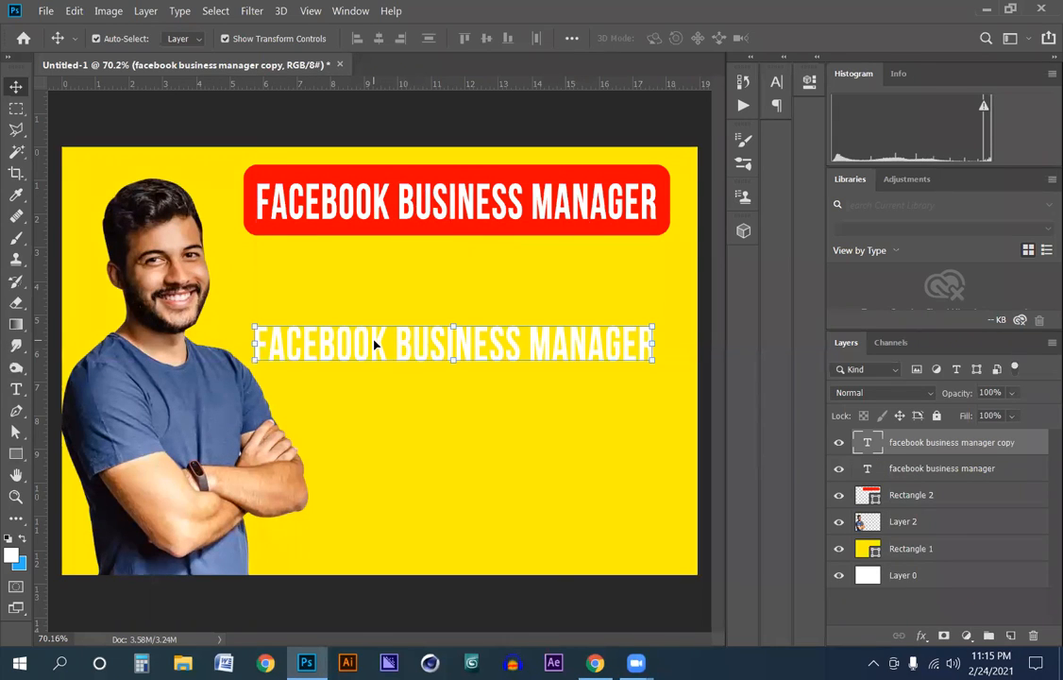
Open the original heading on the red rectangle for text editing and select all of its text.
{"action": "left_click", "coordinate": [15, 387]}
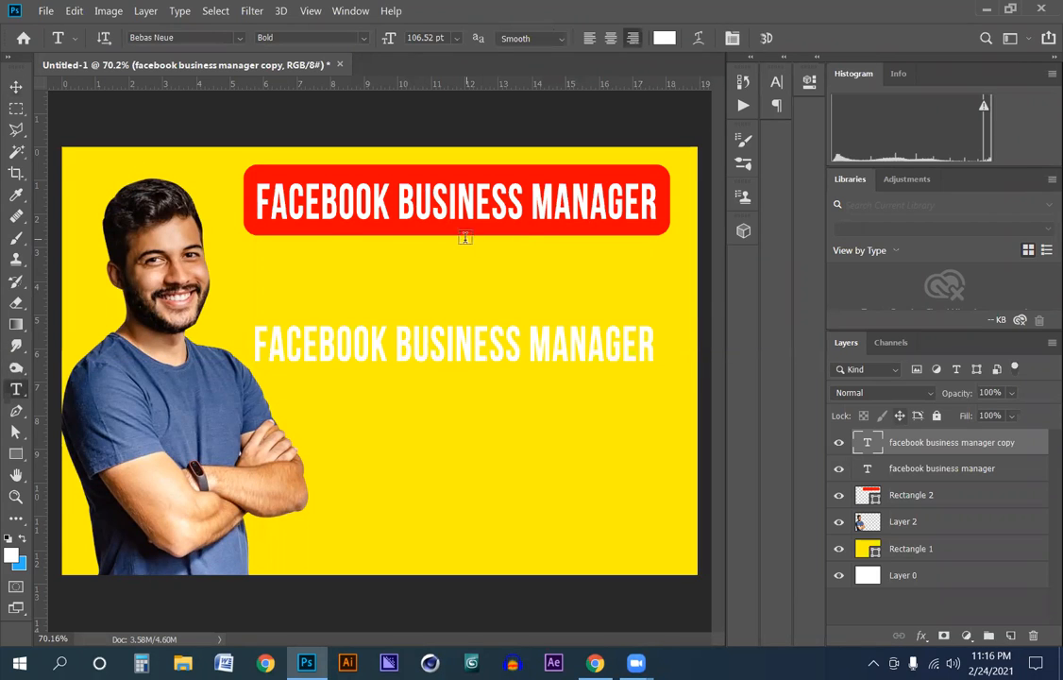
{"action": "left_click", "coordinate": [893, 469]}
{"action": "left_click", "coordinate": [439, 197]}
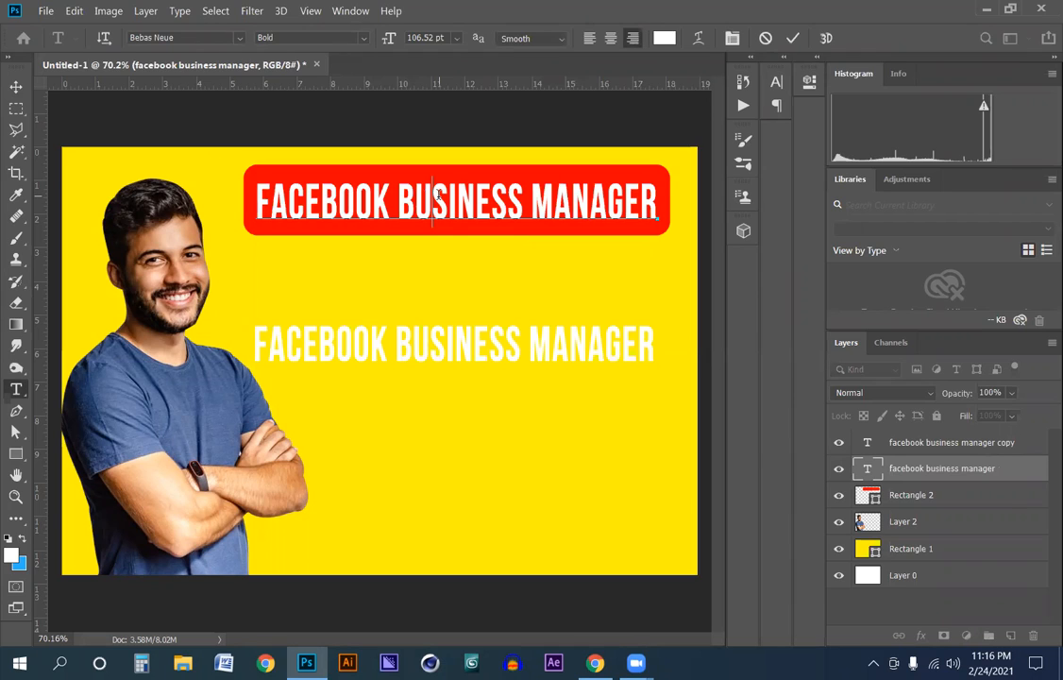
{"action": "key", "text": "ctrl+a"}
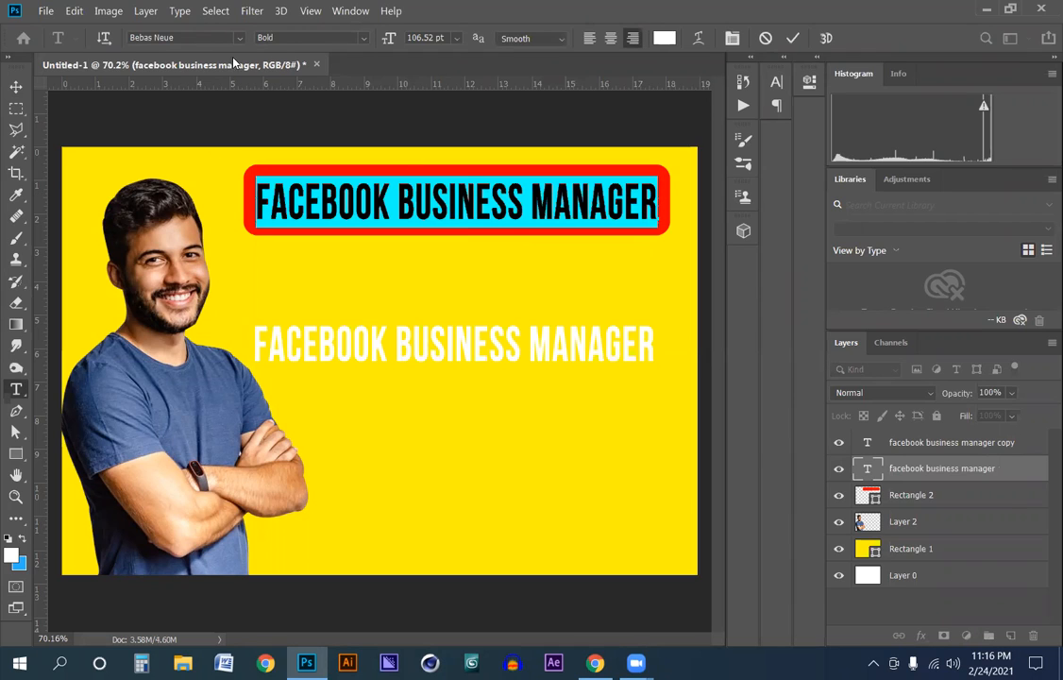
Try the fonts after Bebas Neue one by one on the selected heading text, including BhagirathiGMJ, Birch Std, Cambria and Candara, up to ChitraSMJ.
{"action": "left_click", "coordinate": [179, 38]}
{"action": "left_click", "coordinate": [177, 38]}
{"action": "key", "text": "Down"}
{"action": "key", "text": "Down"}
{"action": "key", "text": "Down"}
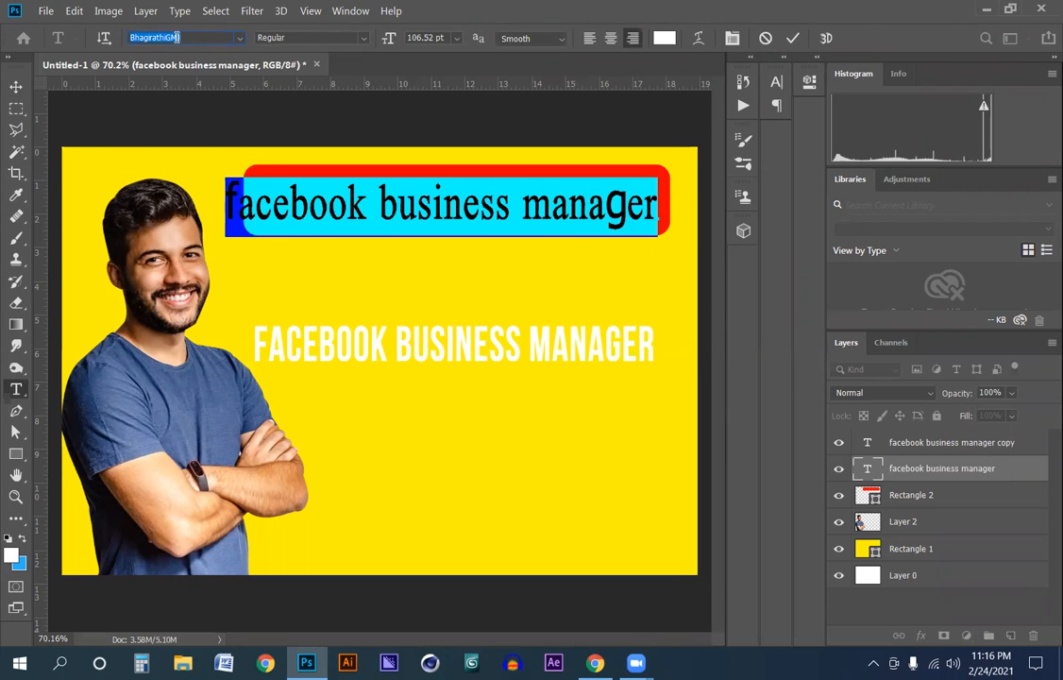
{"action": "key", "text": "Down"}
{"action": "key", "text": "Down"}
{"action": "key", "text": "Down"}
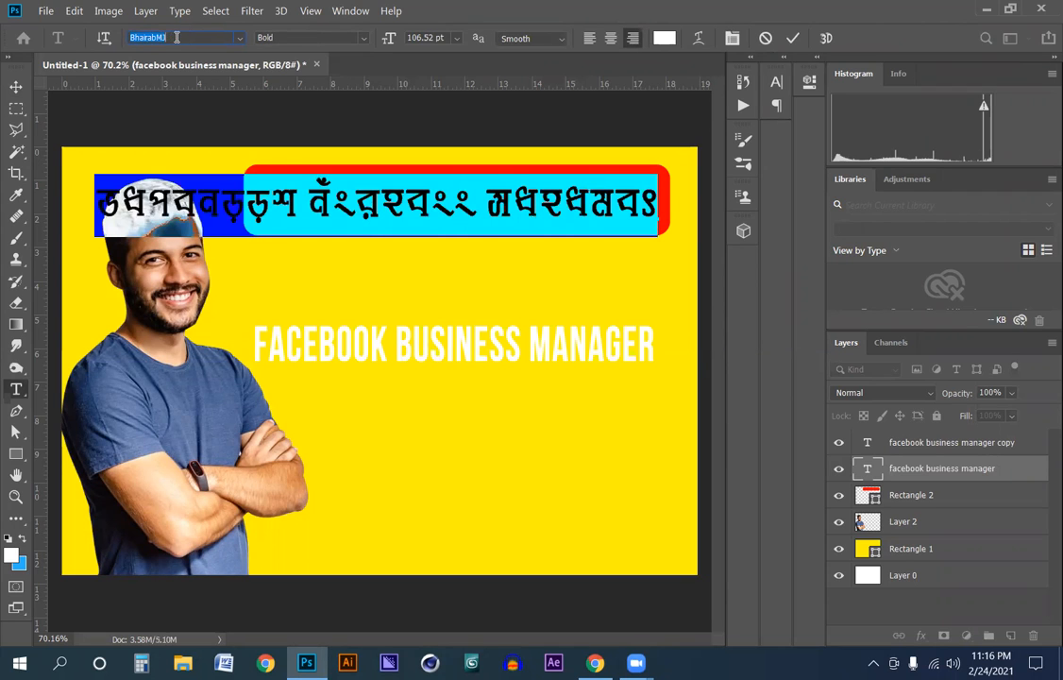
{"action": "key", "text": "Down"}
{"action": "key", "text": "Down"}
{"action": "key", "text": "Down"}
{"action": "key", "text": "Down"}
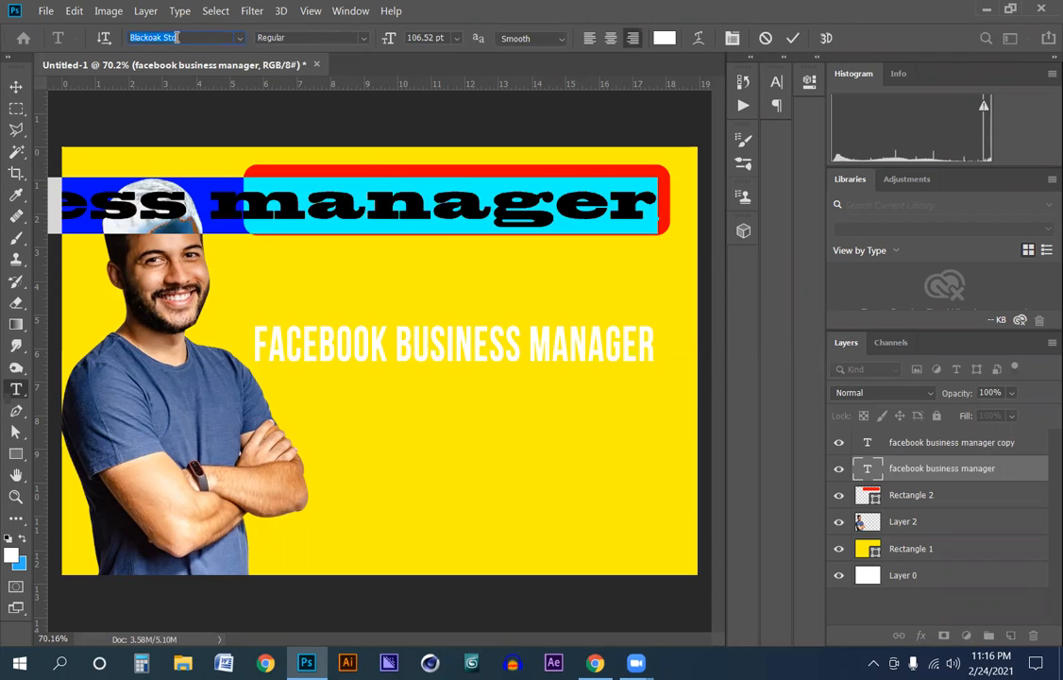
{"action": "key", "text": "Down"}
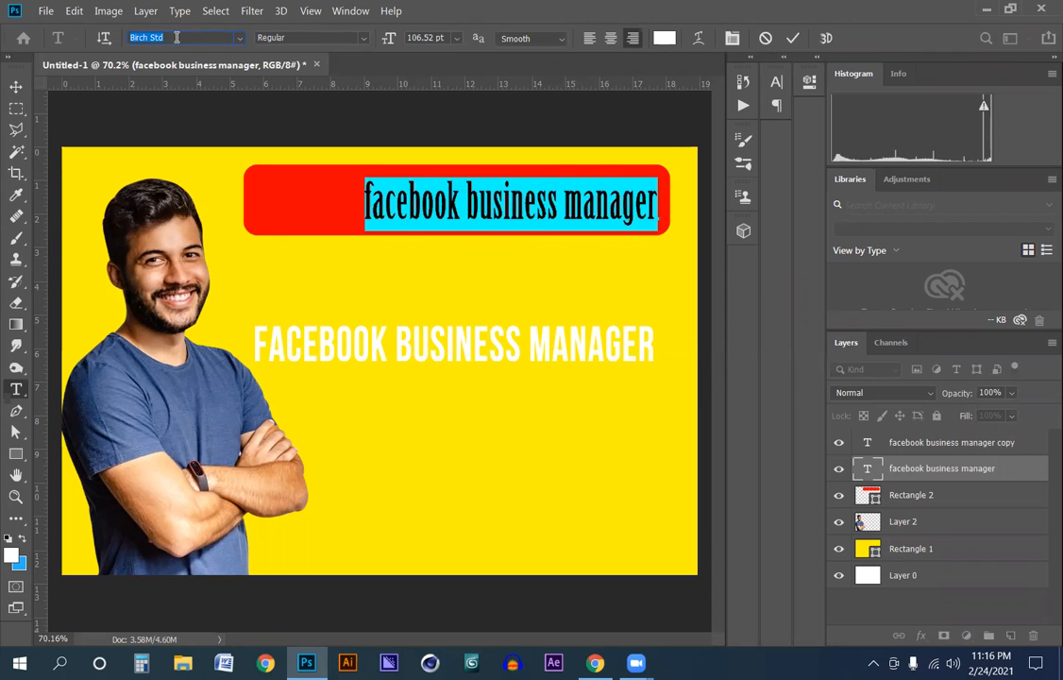
{"action": "key", "text": "Down"}
{"action": "key", "text": "Down"}
{"action": "key", "text": "Up"}
{"action": "key", "text": "Down"}
{"action": "key", "text": "Down"}
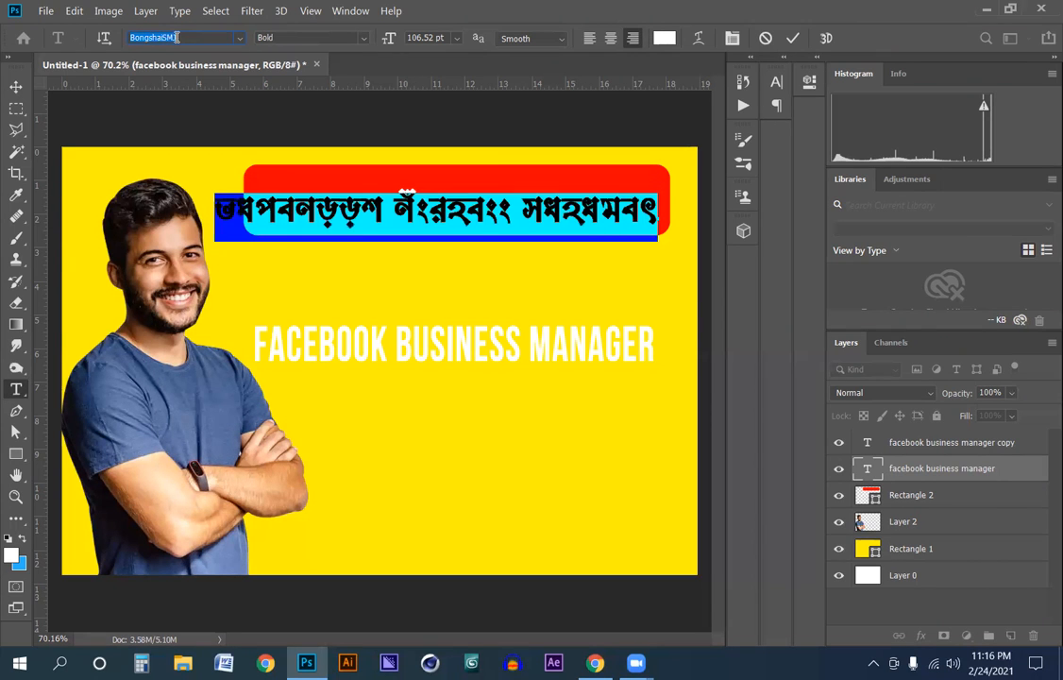
{"action": "key", "text": "Down"}
{"action": "key", "text": "Down"}
{"action": "key", "text": "Up"}
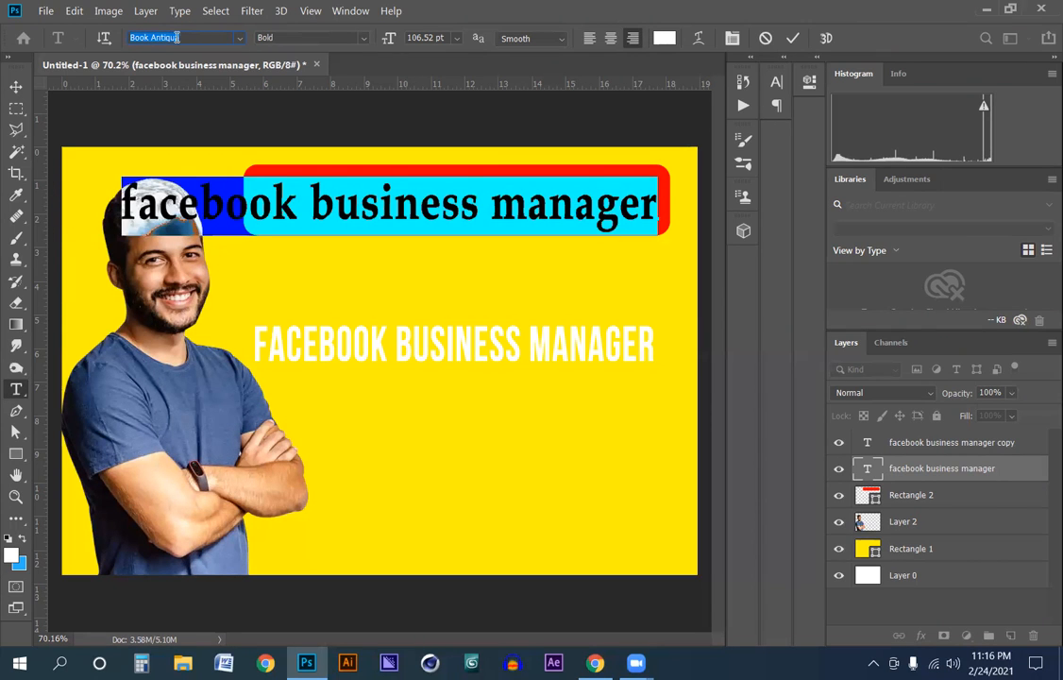
{"action": "key", "text": "Down"}
{"action": "key", "text": "Down"}
{"action": "key", "text": "Down"}
{"action": "key", "text": "Down"}
{"action": "key", "text": "Down"}
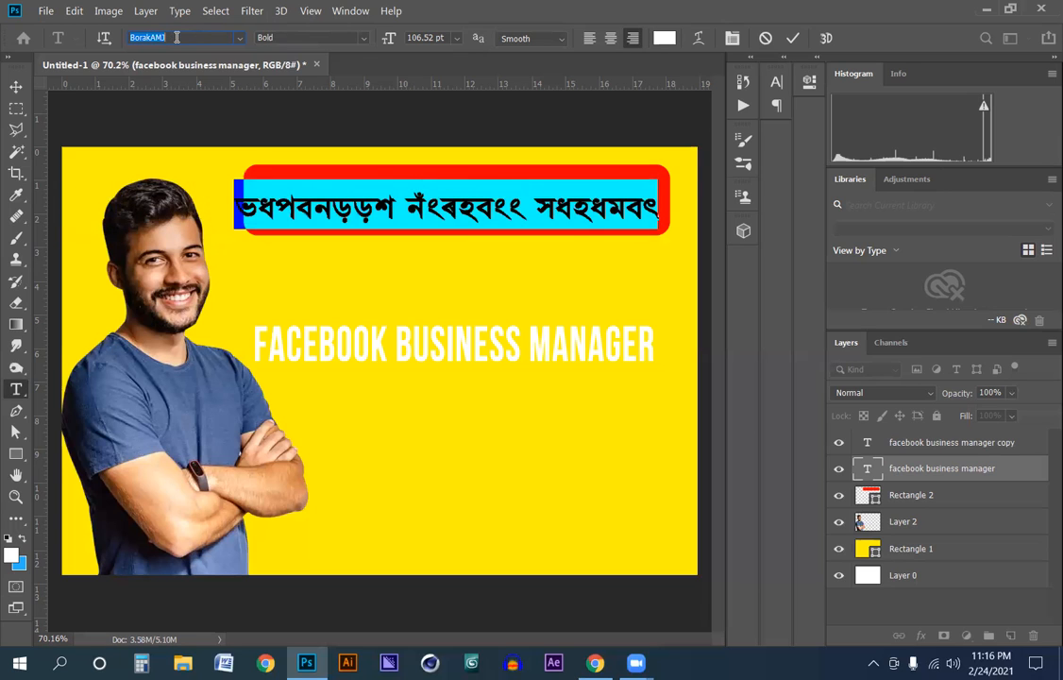
{"action": "key", "text": "Down"}
{"action": "key", "text": "Down"}
{"action": "key", "text": "Down"}
{"action": "key", "text": "Down"}
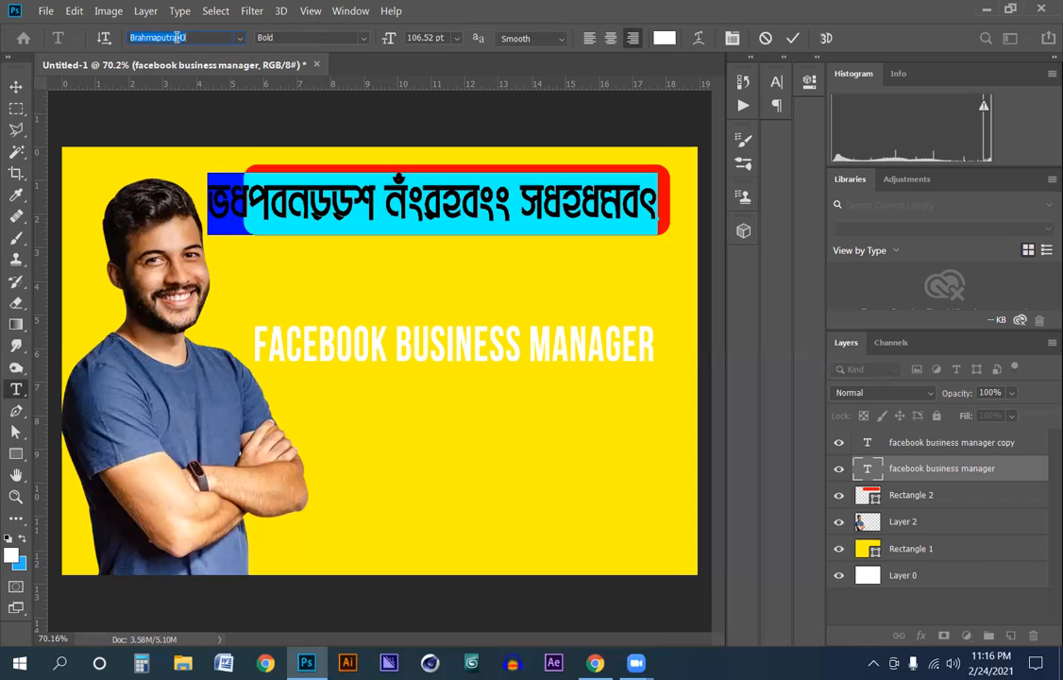
{"action": "key", "text": "Down"}
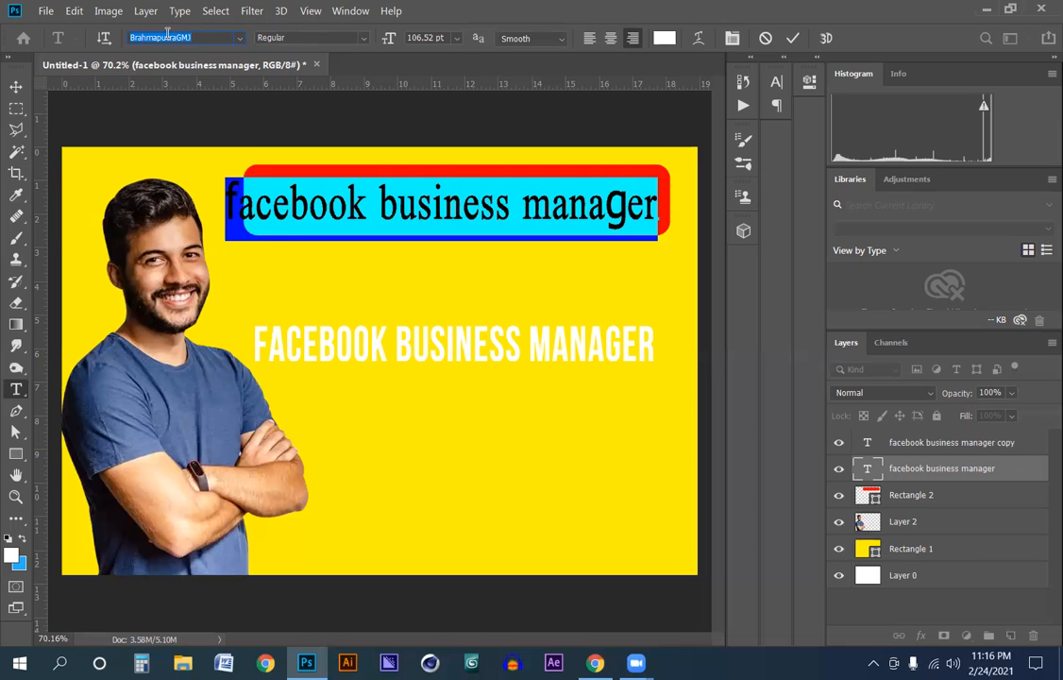
{"action": "key", "text": "Down"}
{"action": "key", "text": "Down"}
{"action": "key", "text": "Down"}
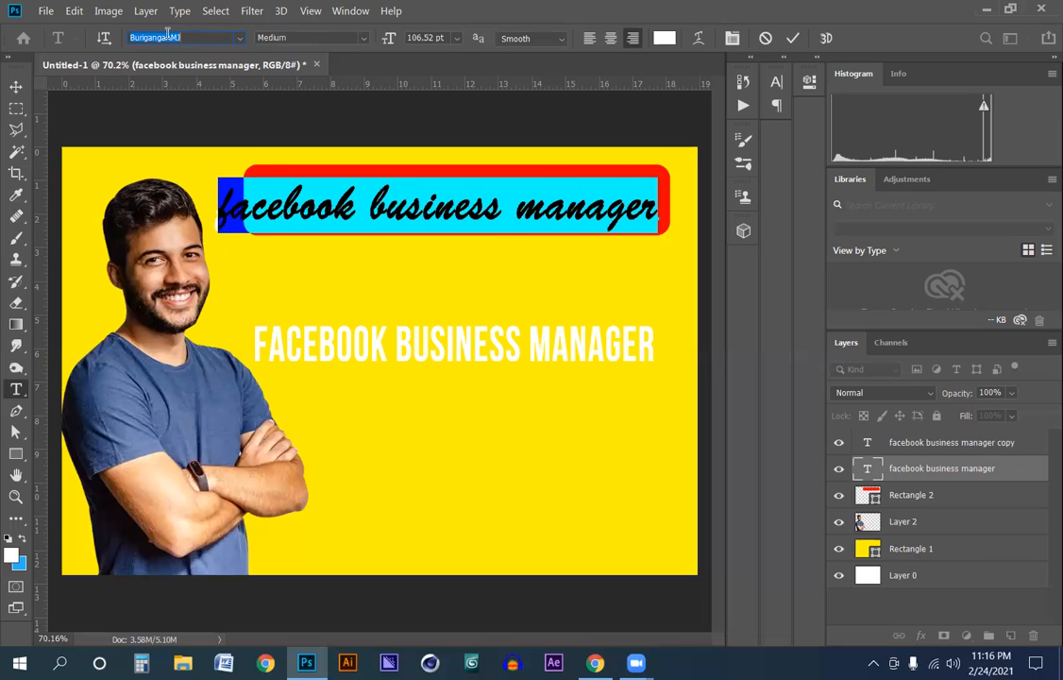
{"action": "key", "text": "Down"}
{"action": "key", "text": "Down"}
{"action": "key", "text": "Down"}
{"action": "key", "text": "Down"}
{"action": "key", "text": "Down"}
{"action": "key", "text": "Down"}
{"action": "key", "text": "Down"}
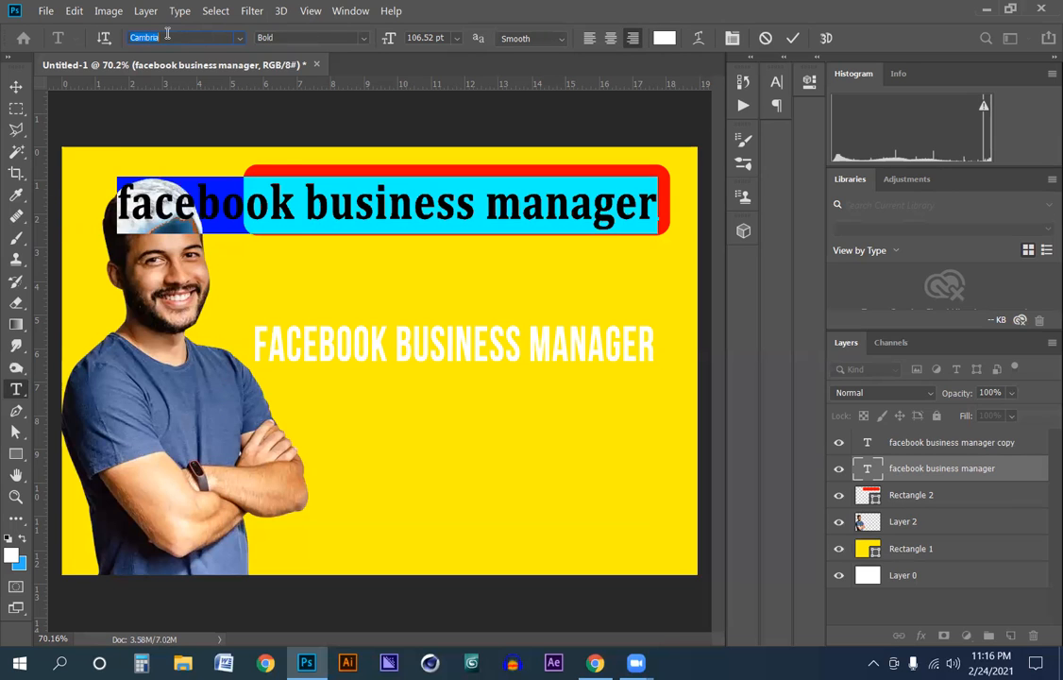
{"action": "key", "text": "Down"}
{"action": "key", "text": "Down"}
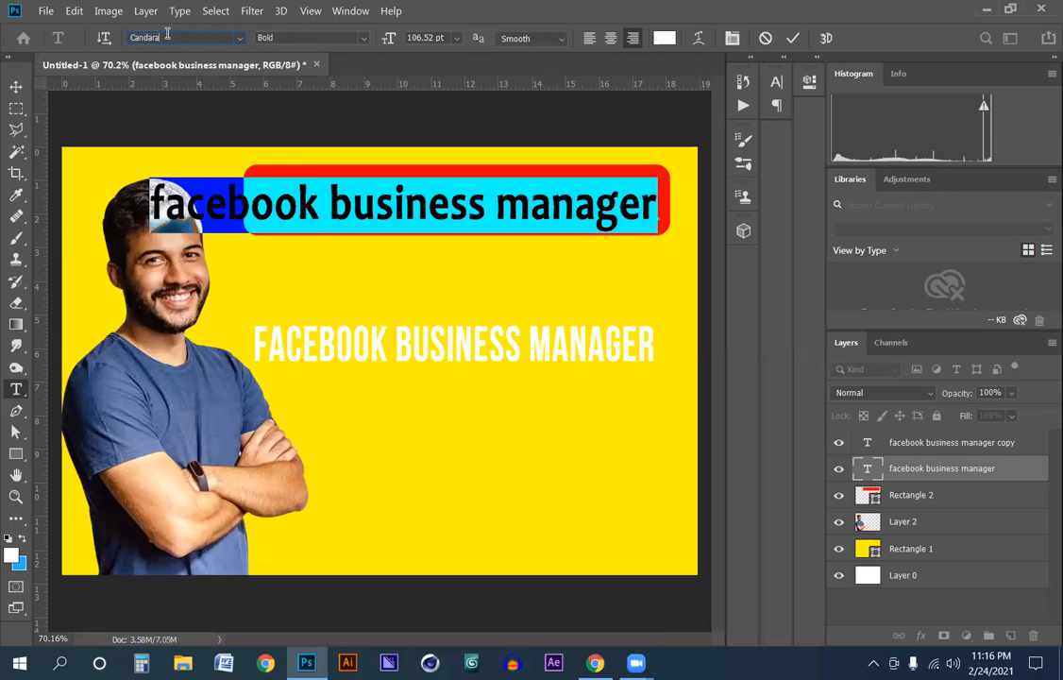
{"action": "key", "text": "Down"}
{"action": "key", "text": "Down"}
{"action": "key", "text": "Down"}
{"action": "key", "text": "Down"}
{"action": "key", "text": "Down"}
{"action": "key", "text": "Down"}
{"action": "key", "text": "Down"}
{"action": "key", "text": "Down"}
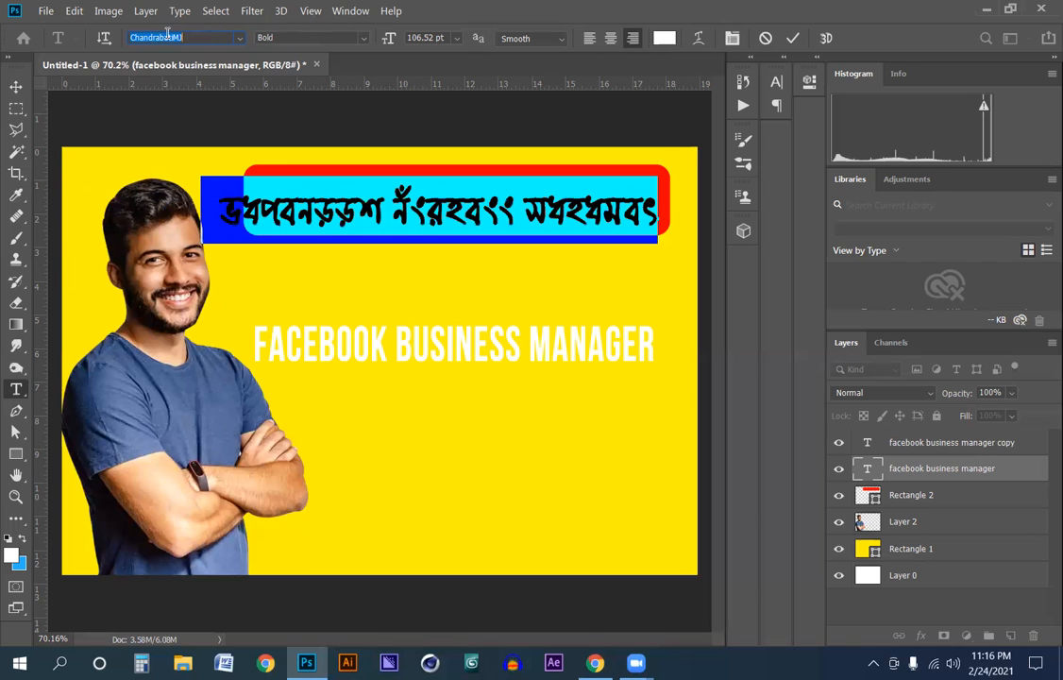
{"action": "key", "text": "Down"}
{"action": "key", "text": "Down"}
{"action": "key", "text": "Down"}
{"action": "key", "text": "Down"}
{"action": "key", "text": "Down"}
{"action": "key", "text": "Down"}
{"action": "key", "text": "Down"}
{"action": "key", "text": "Down"}
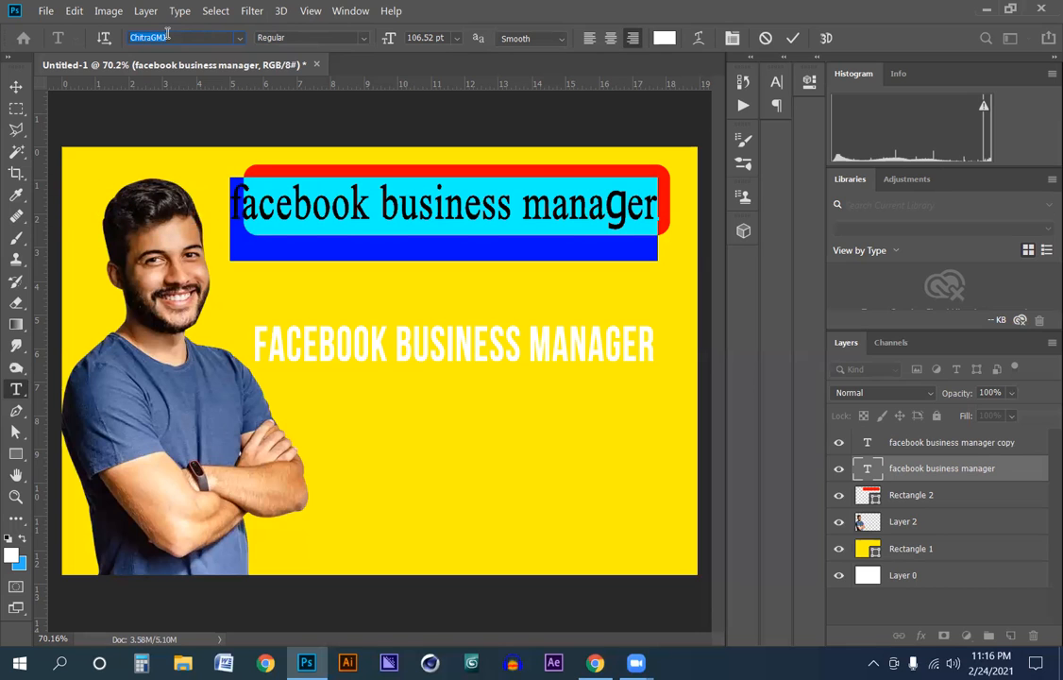
{"action": "key", "text": "Down"}
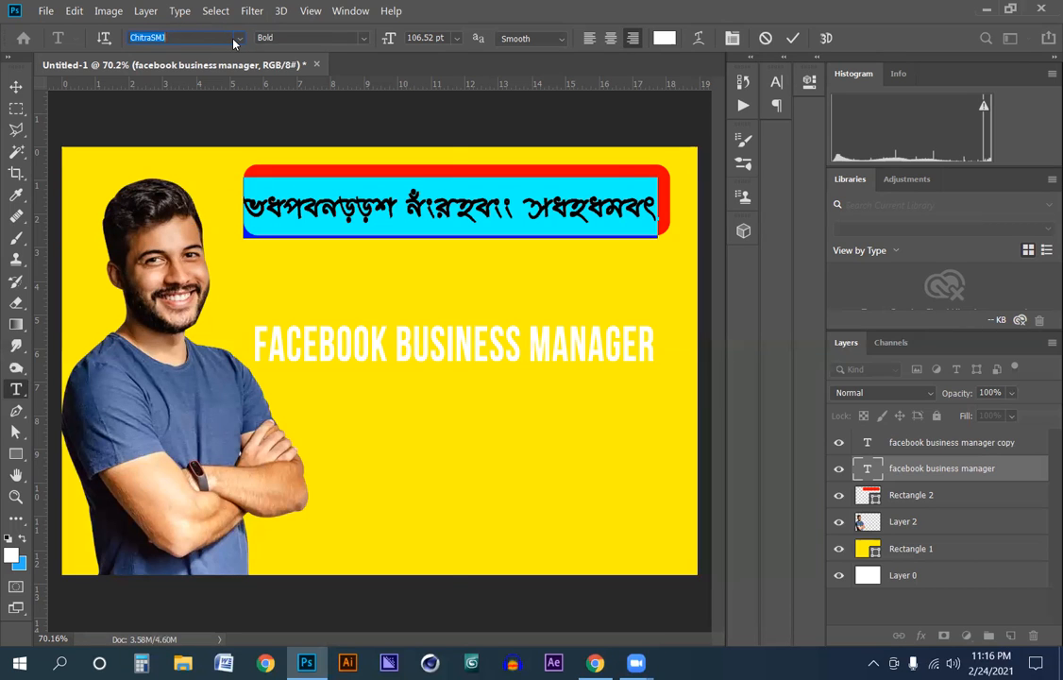
Browse the available fonts past ChitraSMJ and try Courier New on the selected heading text.
{"action": "left_click", "coordinate": [236, 41]}
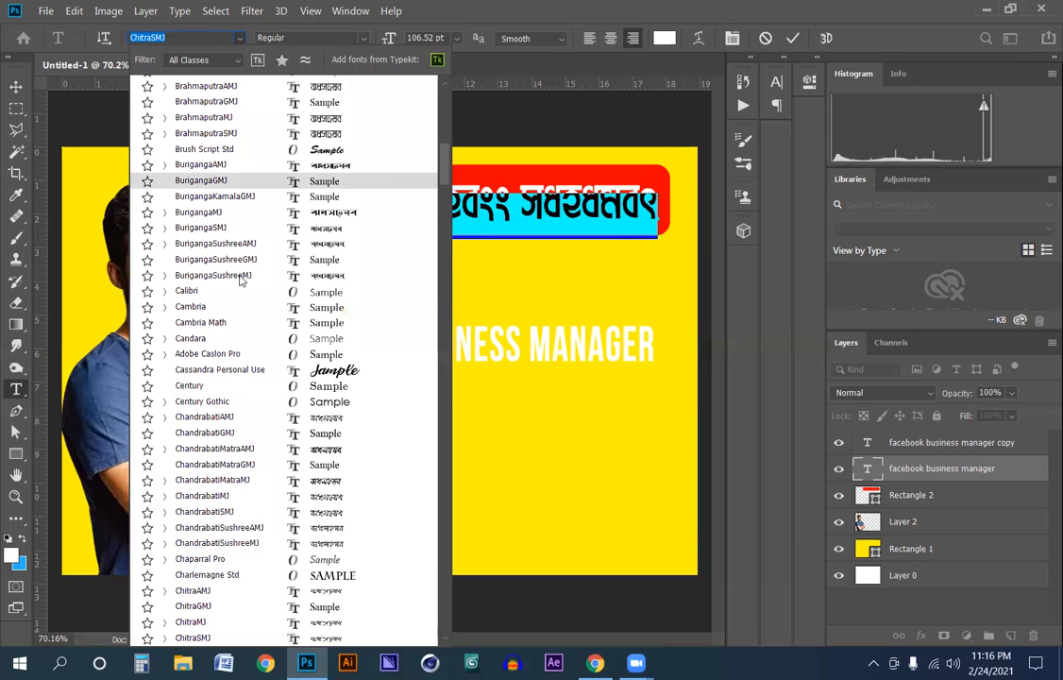
{"action": "scroll", "coordinate": [239, 483], "scroll_direction": "down", "scroll_amount": 1}
{"action": "scroll", "coordinate": [239, 482], "scroll_direction": "down", "scroll_amount": 4}
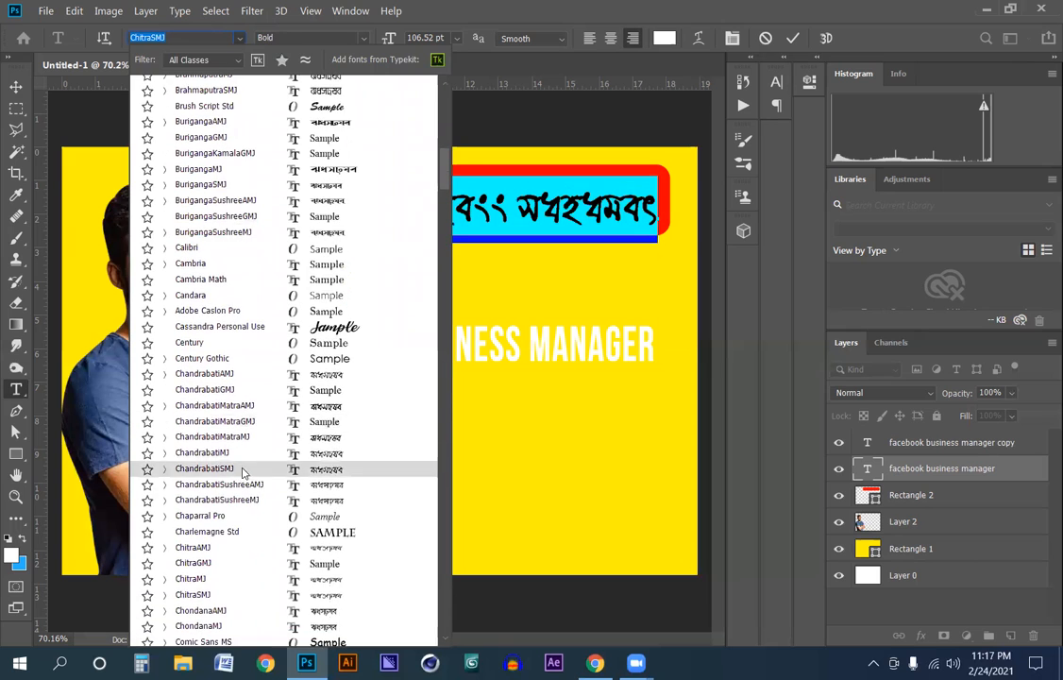
{"action": "scroll", "coordinate": [241, 470], "scroll_direction": "down", "scroll_amount": 3}
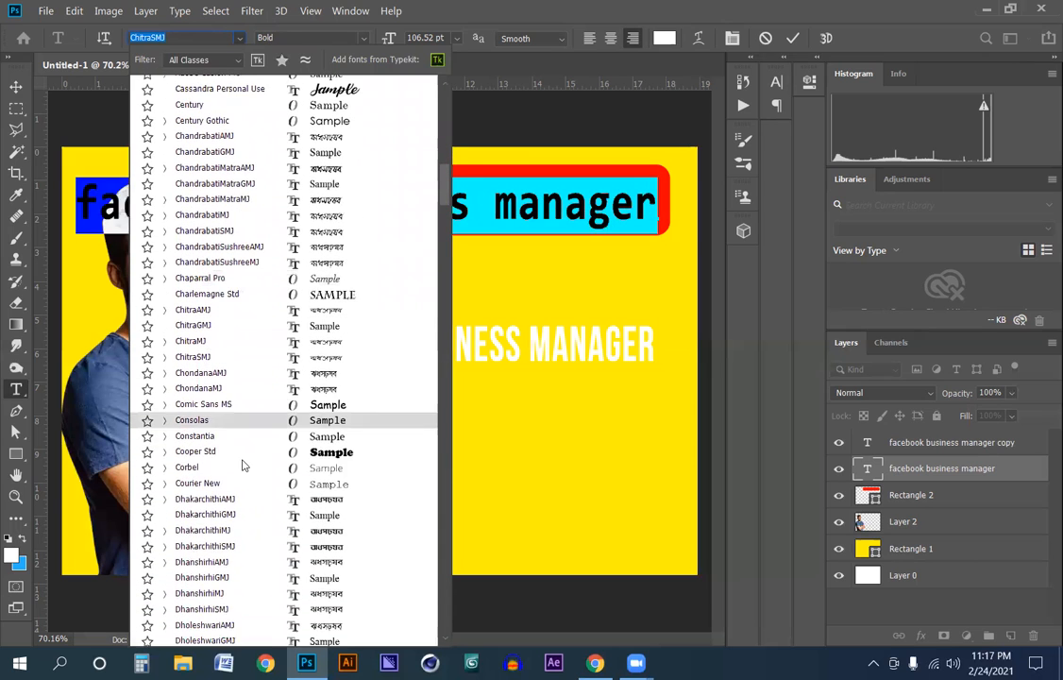
{"action": "scroll", "coordinate": [232, 448], "scroll_direction": "down", "scroll_amount": 1}
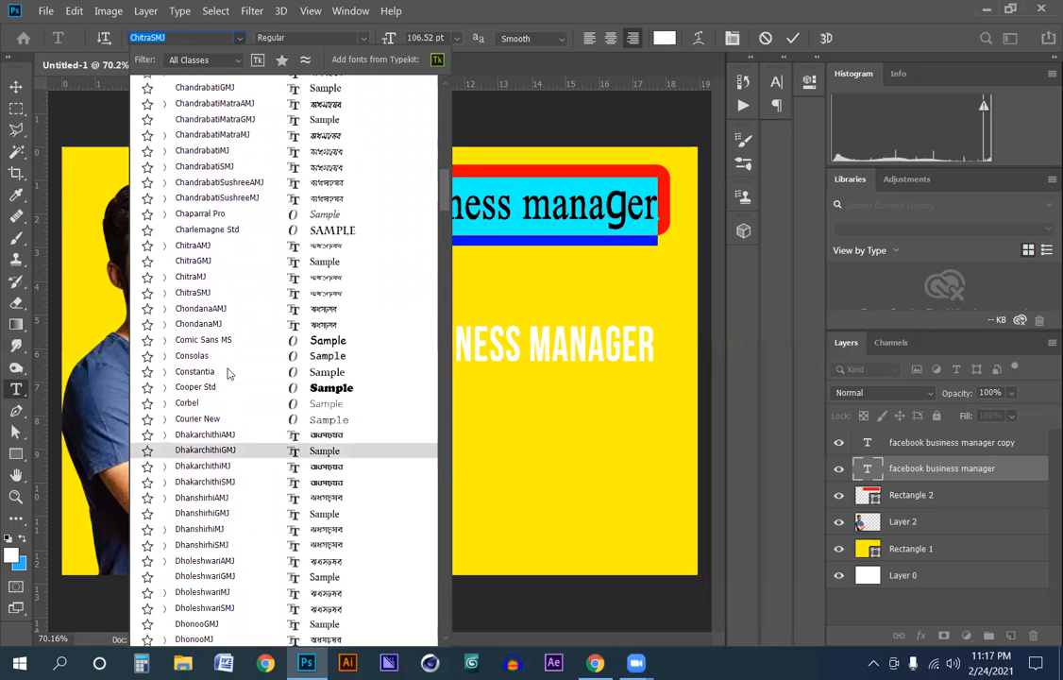
{"action": "left_click", "coordinate": [216, 427]}
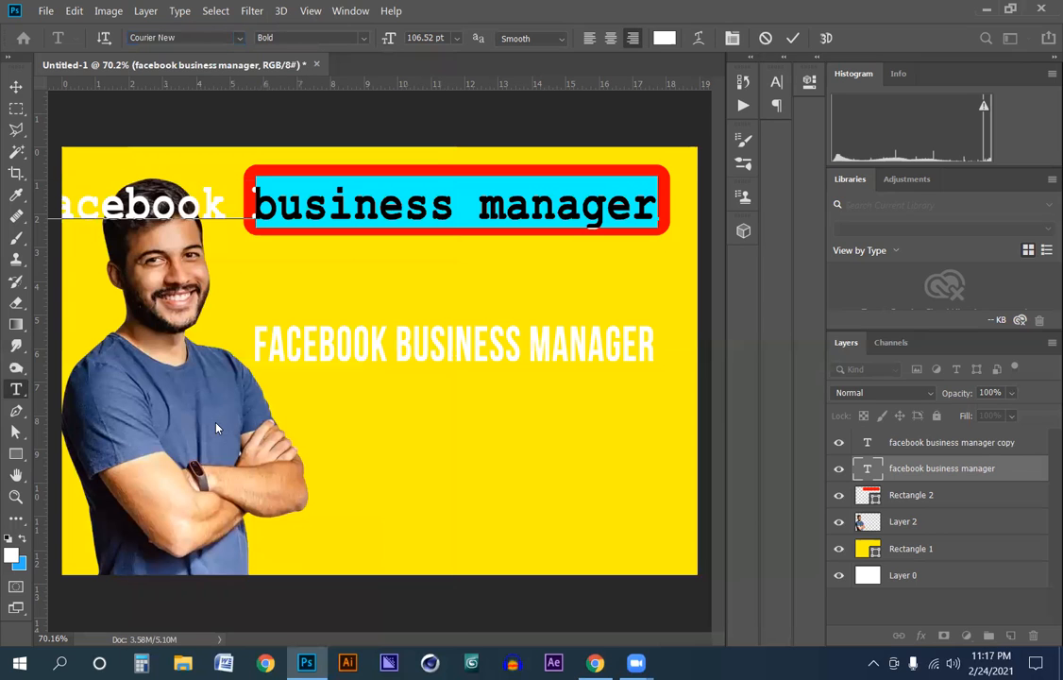
Set the original heading's font to Arial Bold and finish editing the text.
{"action": "left_click", "coordinate": [201, 38]}
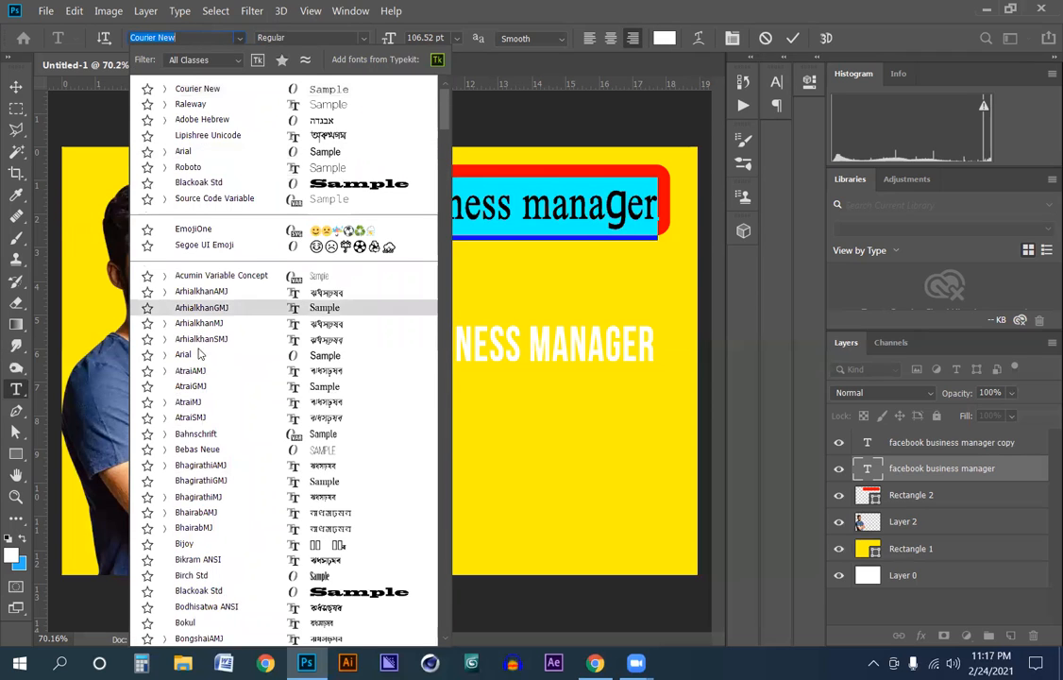
{"action": "left_click", "coordinate": [198, 357]}
{"action": "key", "text": "ctrl+a"}
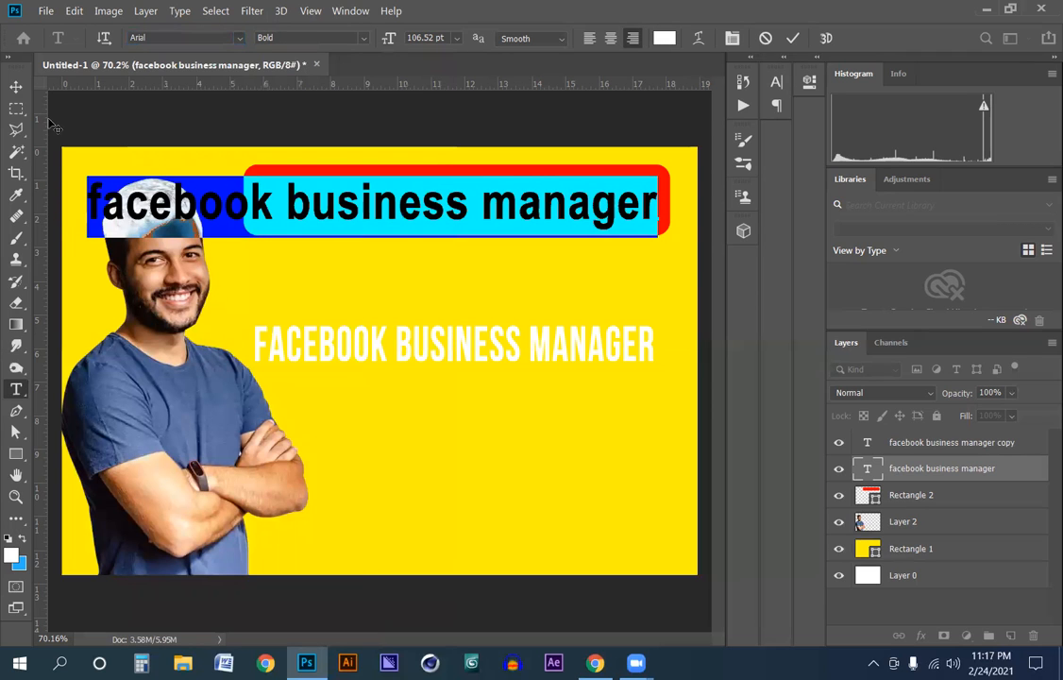
{"action": "left_click", "coordinate": [19, 87]}
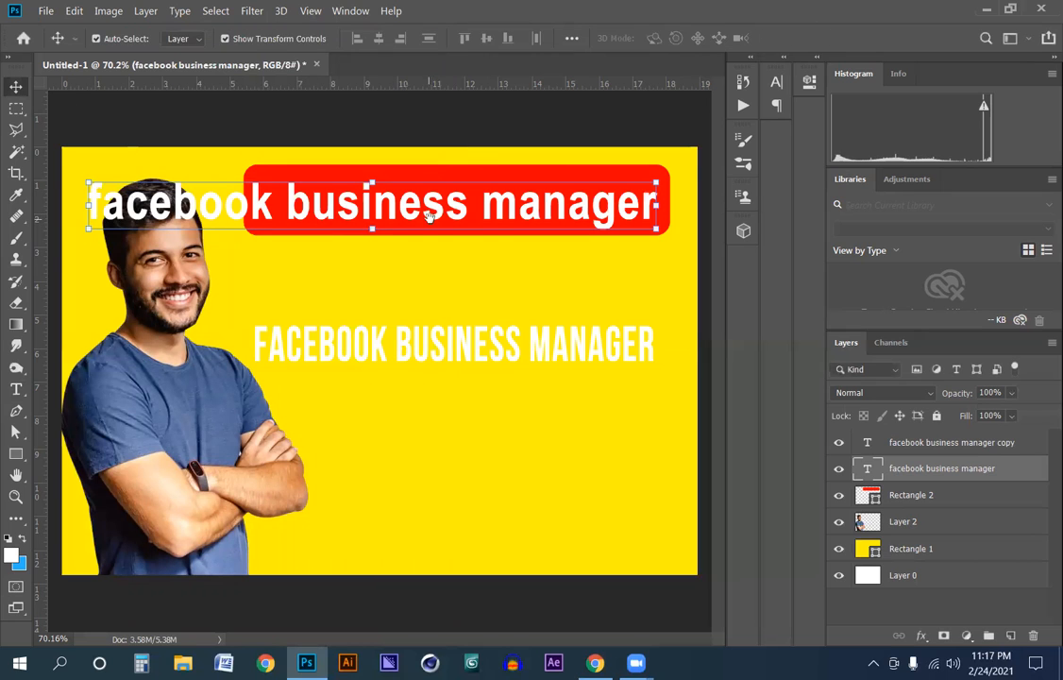
{"action": "left_click_drag", "start_coordinate": [444, 237], "coordinate": [470, 201]}
{"action": "left_click_drag", "start_coordinate": [469, 269], "coordinate": [551, 326]}
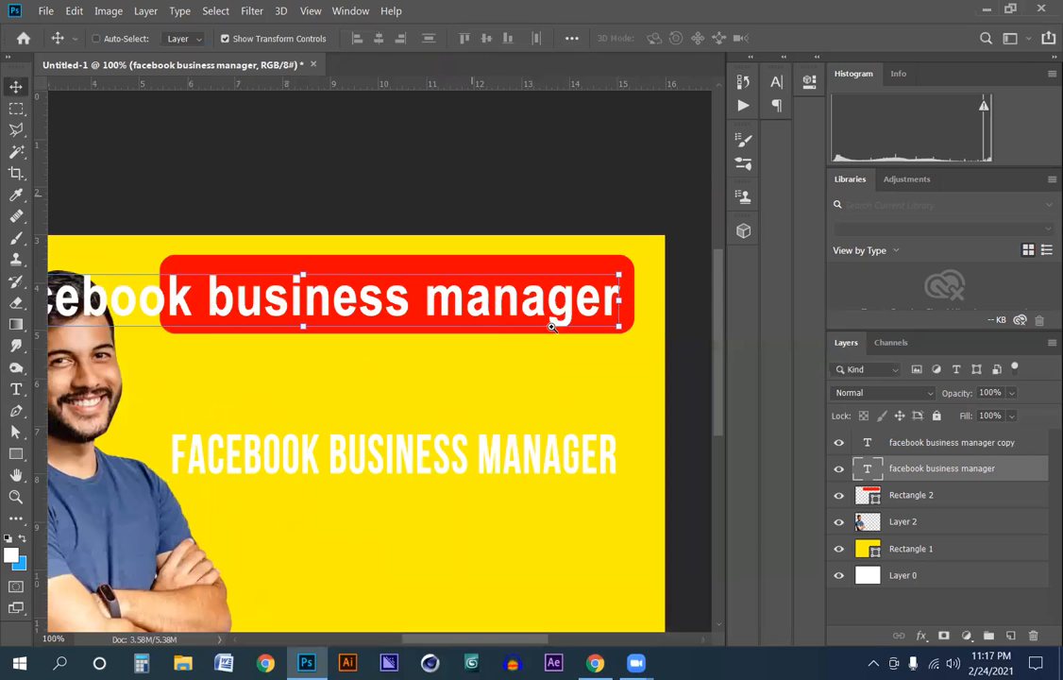
{"action": "key", "text": "ctrl+t"}
{"action": "key", "text": "ctrl+plus"}
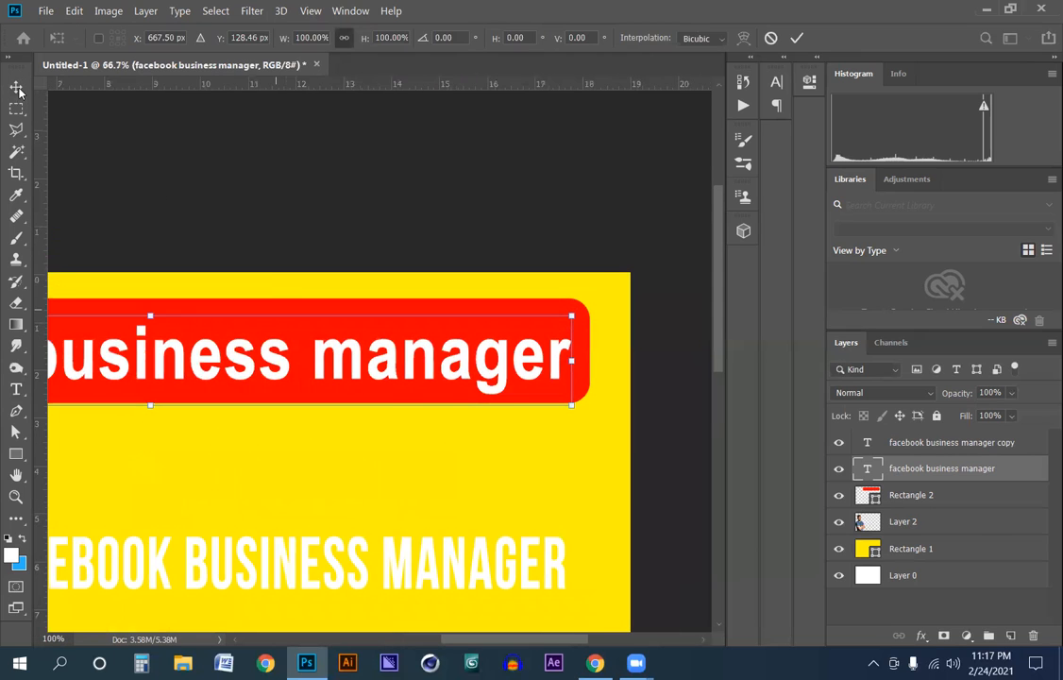
{"action": "key", "text": "ctrl+plus"}
{"action": "key", "text": "ctrl+plus"}
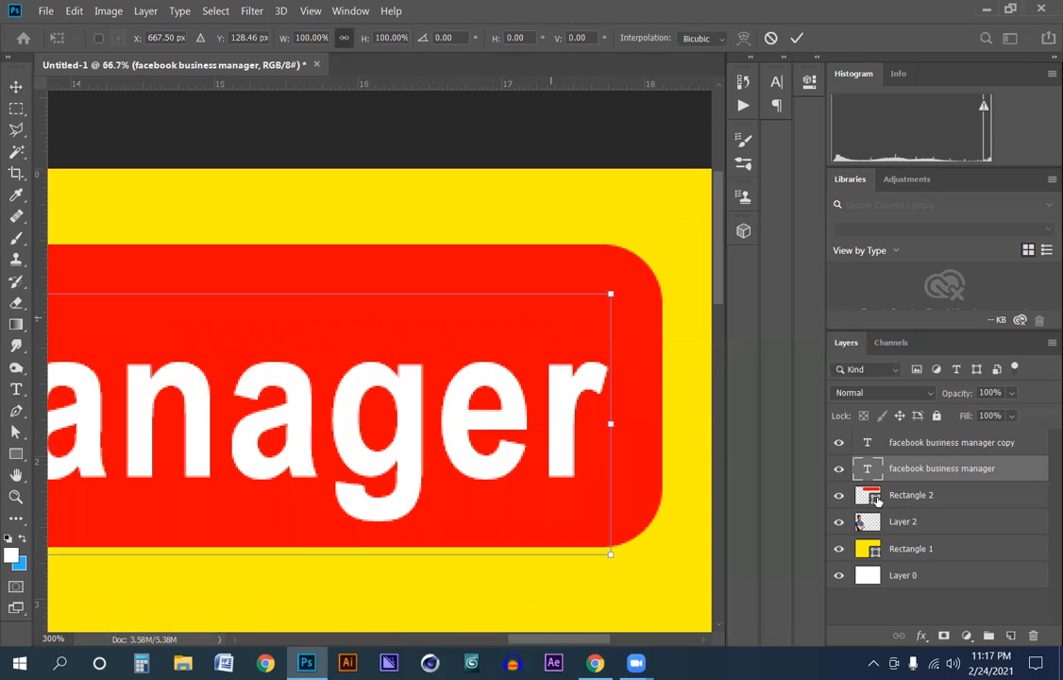
Recolor the red rounded rectangle behind the heading to green 0def87.
{"action": "left_click", "coordinate": [875, 501]}
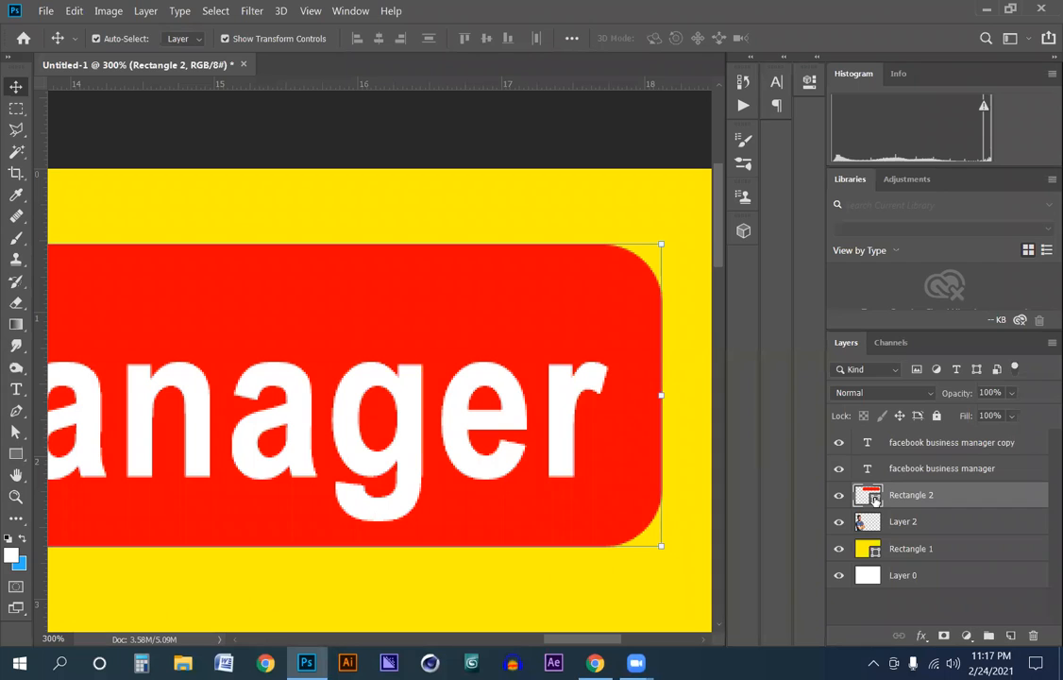
{"action": "double_click", "coordinate": [875, 500]}
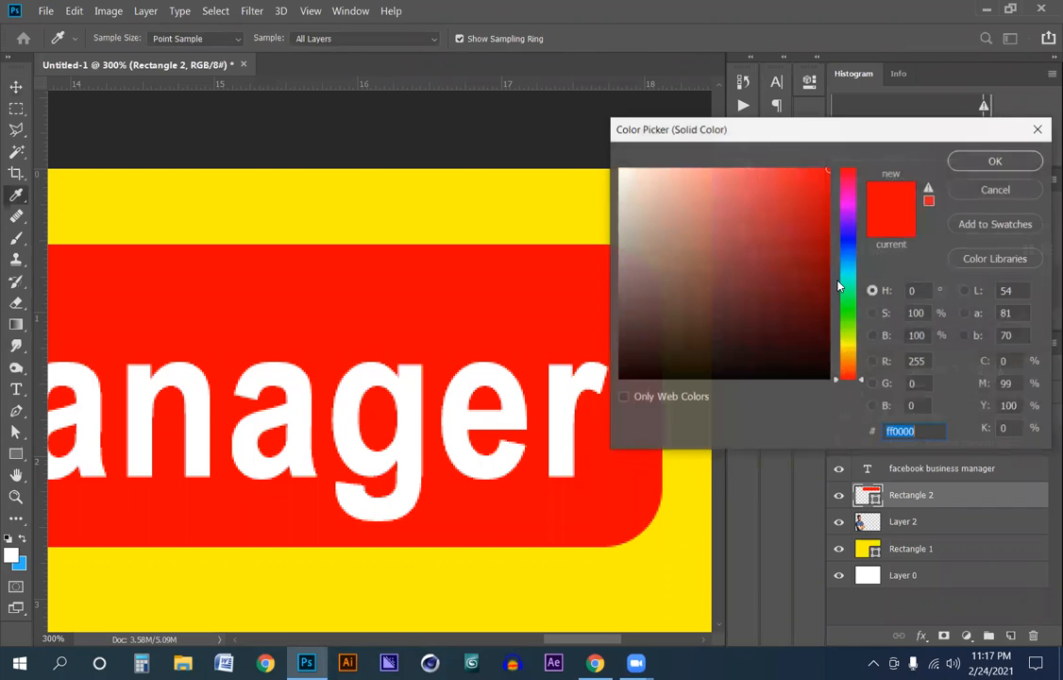
{"action": "mouse_move", "coordinate": [843, 316]}
{"action": "left_mouse_down"}
{"action": "mouse_move", "coordinate": [838, 307]}
{"action": "mouse_move", "coordinate": [837, 330]}
{"action": "left_mouse_up"}
{"action": "mouse_move", "coordinate": [837, 286]}
{"action": "left_mouse_down"}
{"action": "mouse_move", "coordinate": [837, 298]}
{"action": "mouse_move", "coordinate": [837, 286]}
{"action": "left_mouse_up"}
{"action": "left_click", "coordinate": [800, 187]}
{"action": "left_click", "coordinate": [825, 166]}
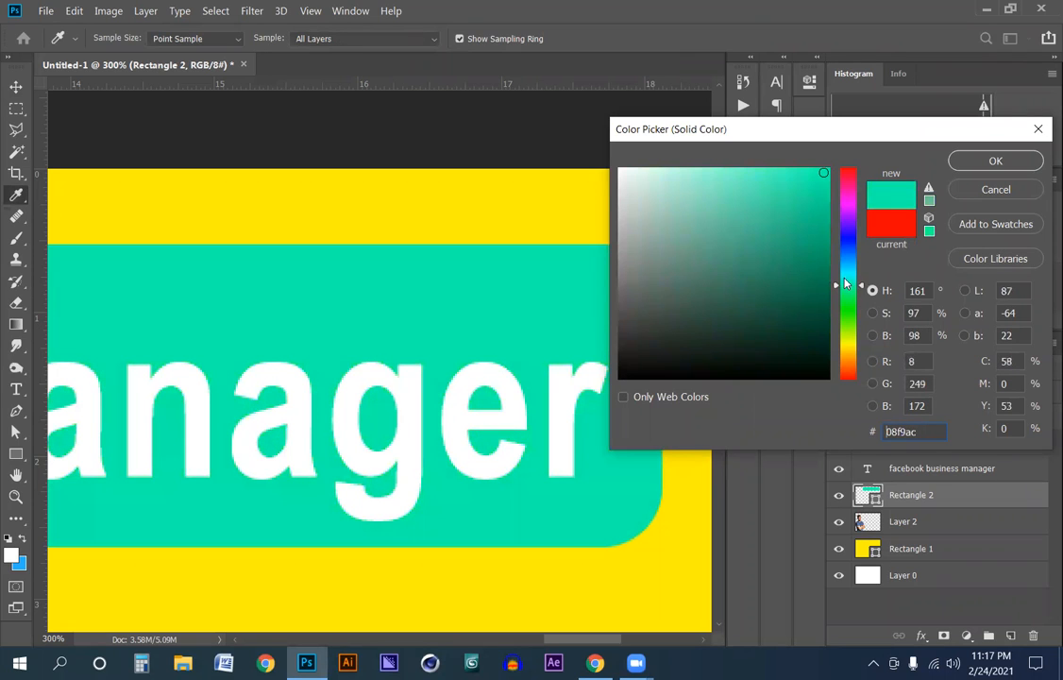
{"action": "left_click", "coordinate": [842, 281]}
{"action": "left_click", "coordinate": [841, 290]}
{"action": "left_click", "coordinate": [823, 176]}
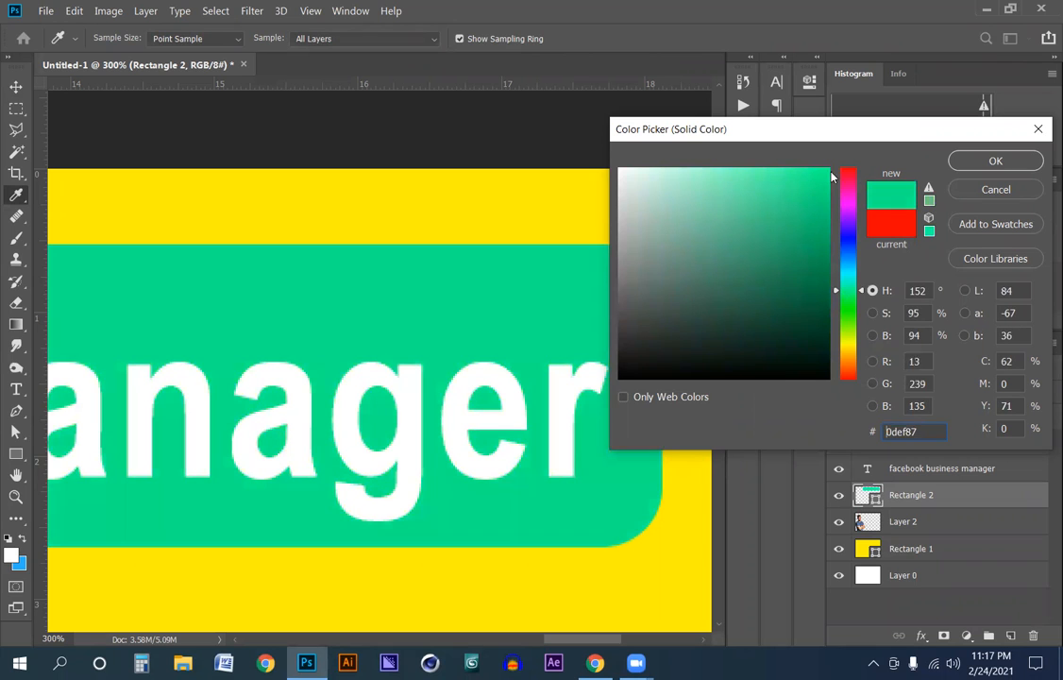
{"action": "left_click", "coordinate": [980, 166]}
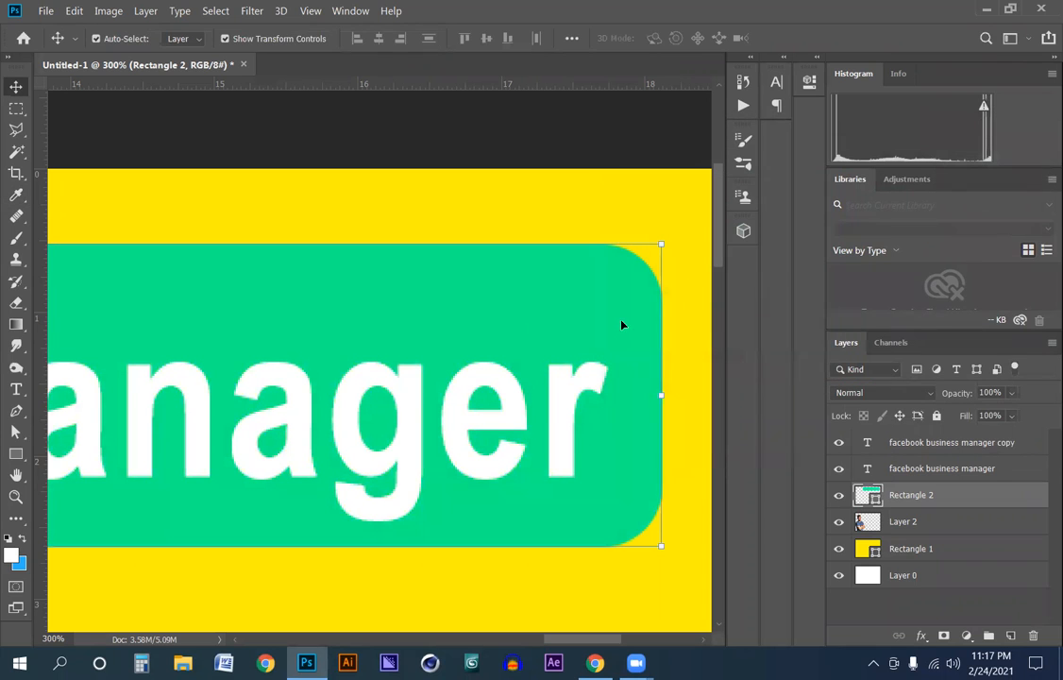
Change the color of the entire Arial Bold heading text to black (000000) and finish editing it.
{"action": "left_click", "coordinate": [368, 330], "text": "alt"}
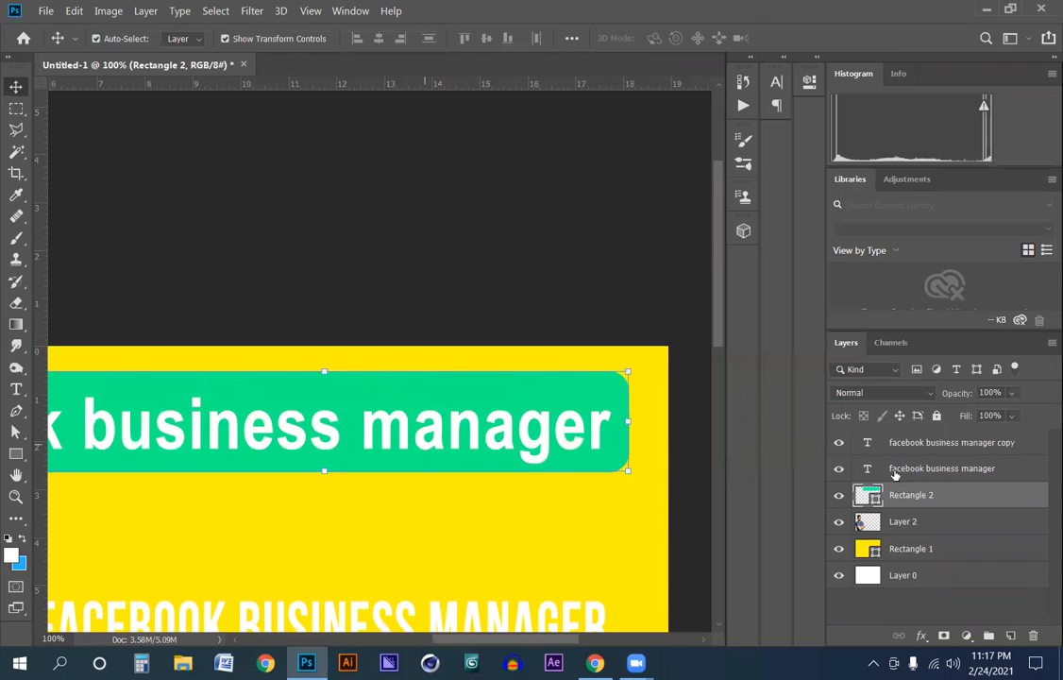
{"action": "key", "text": "ctrl+minus"}
{"action": "left_click", "coordinate": [17, 392]}
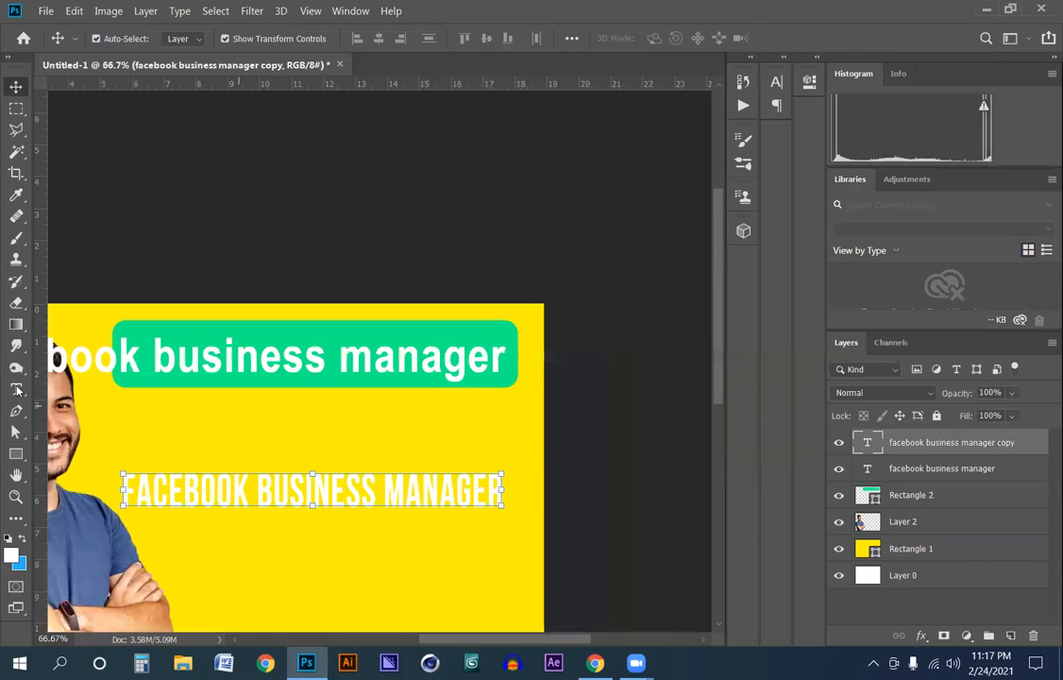
{"action": "double_click", "coordinate": [217, 347]}
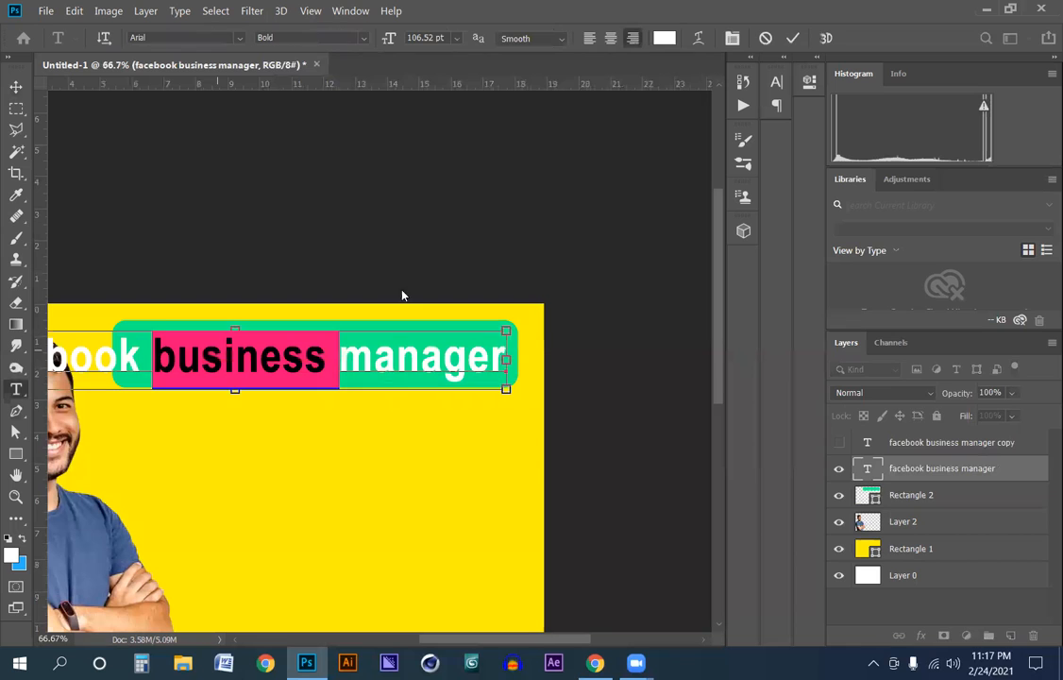
{"action": "key", "text": "ctrl+a"}
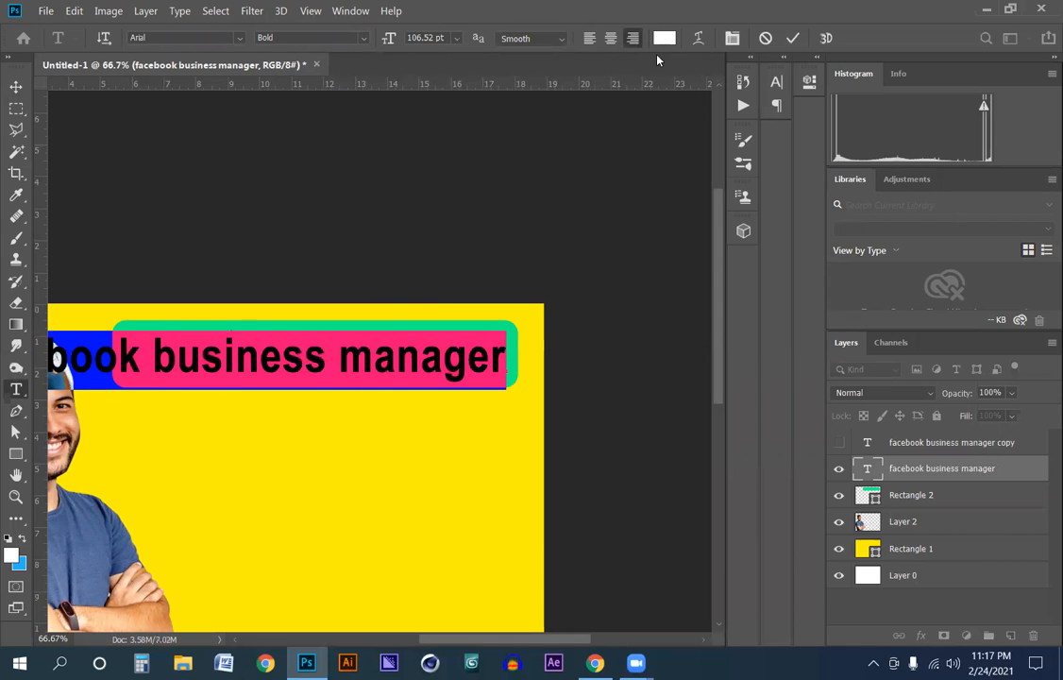
{"action": "left_click", "coordinate": [664, 38]}
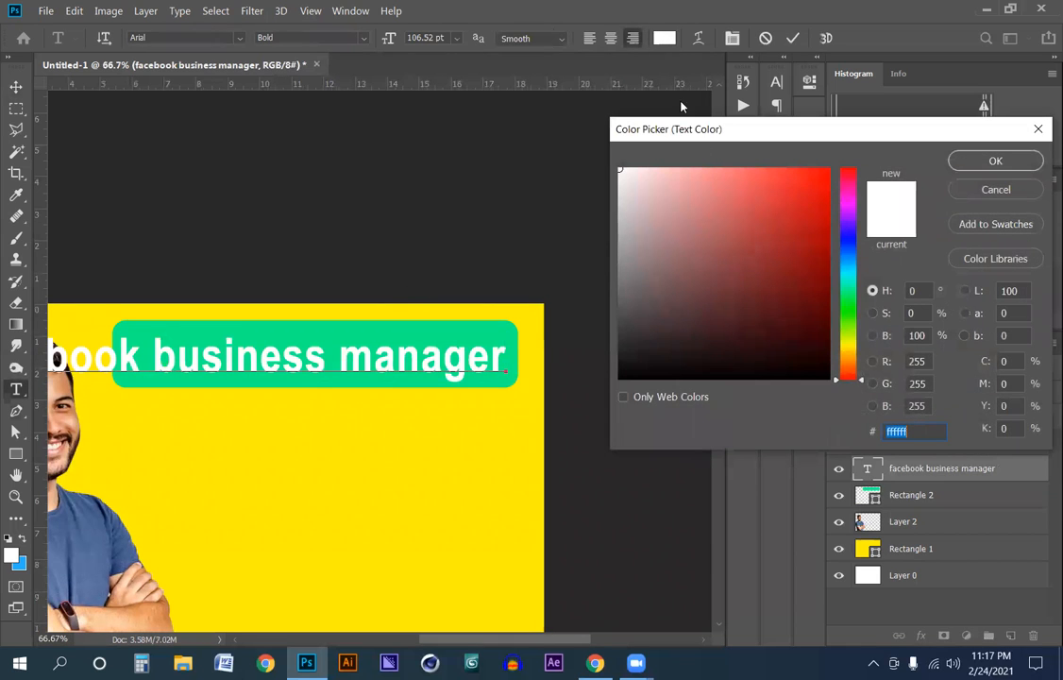
{"action": "left_click_drag", "start_coordinate": [671, 318], "coordinate": [658, 381]}
{"action": "left_click", "coordinate": [991, 162]}
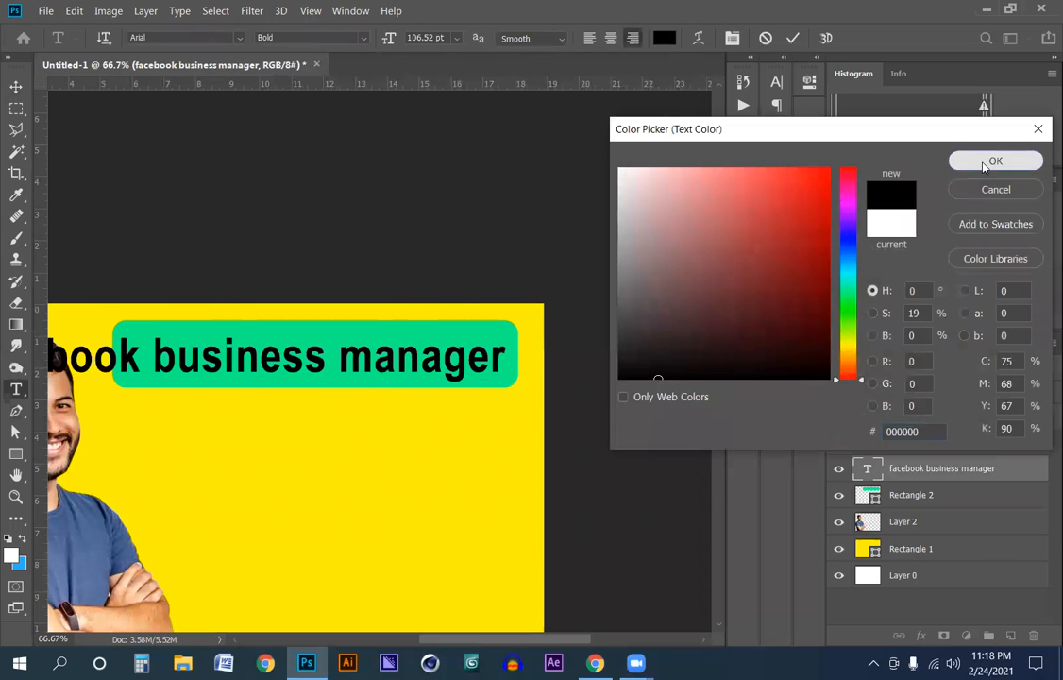
{"action": "left_click", "coordinate": [17, 88]}
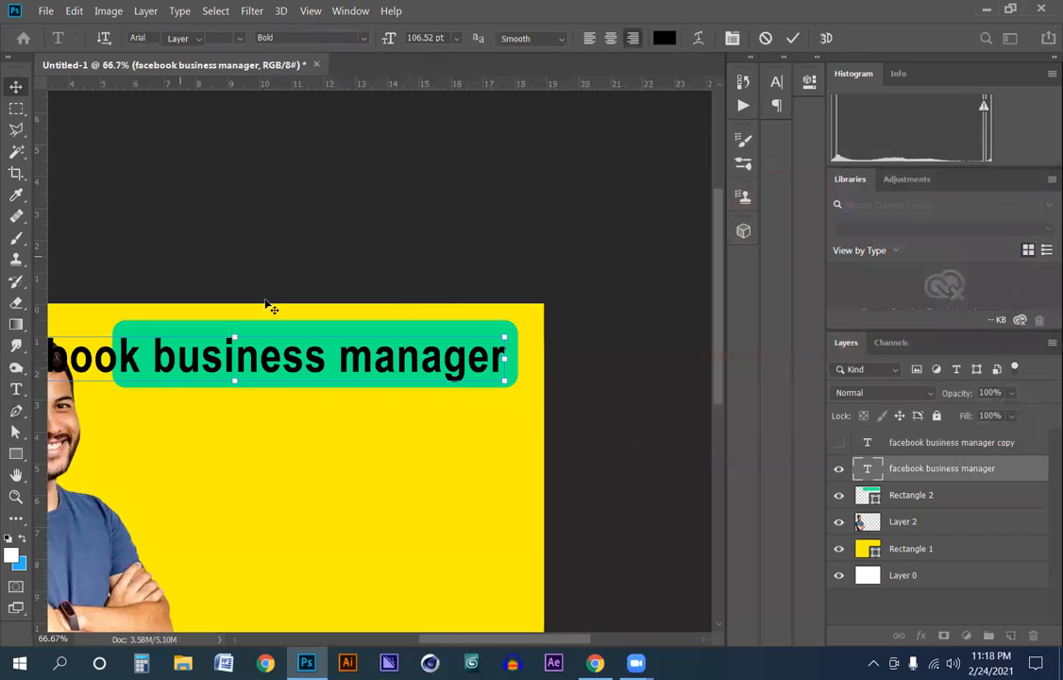
Scale the man's cut-out to about 75% and place it in the canvas's lower-left corner, below the heading.
{"action": "left_click_drag", "start_coordinate": [327, 226], "coordinate": [353, 312]}
{"action": "key", "text": "ctrl+minus"}
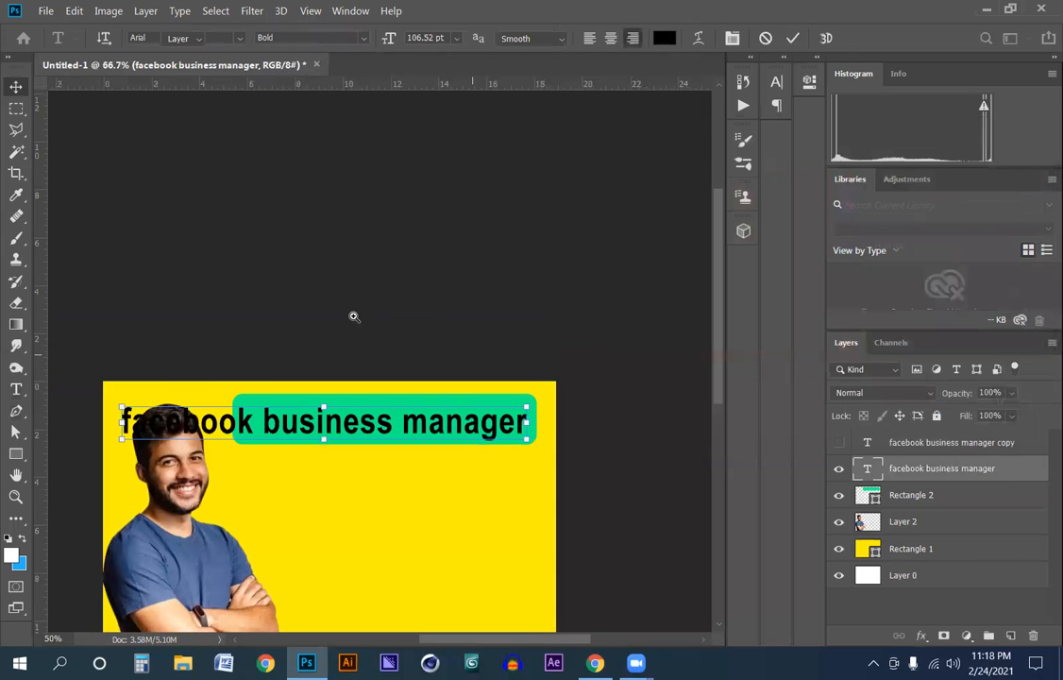
{"action": "left_click_drag", "start_coordinate": [179, 382], "coordinate": [304, 198]}
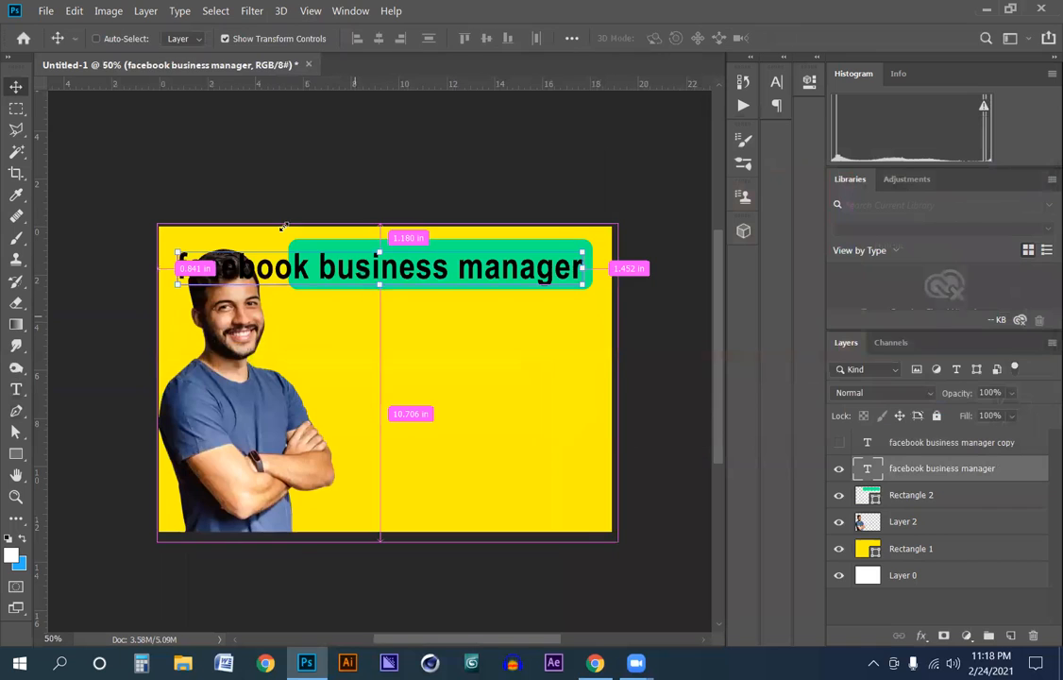
{"action": "key", "text": "ctrl+plus"}
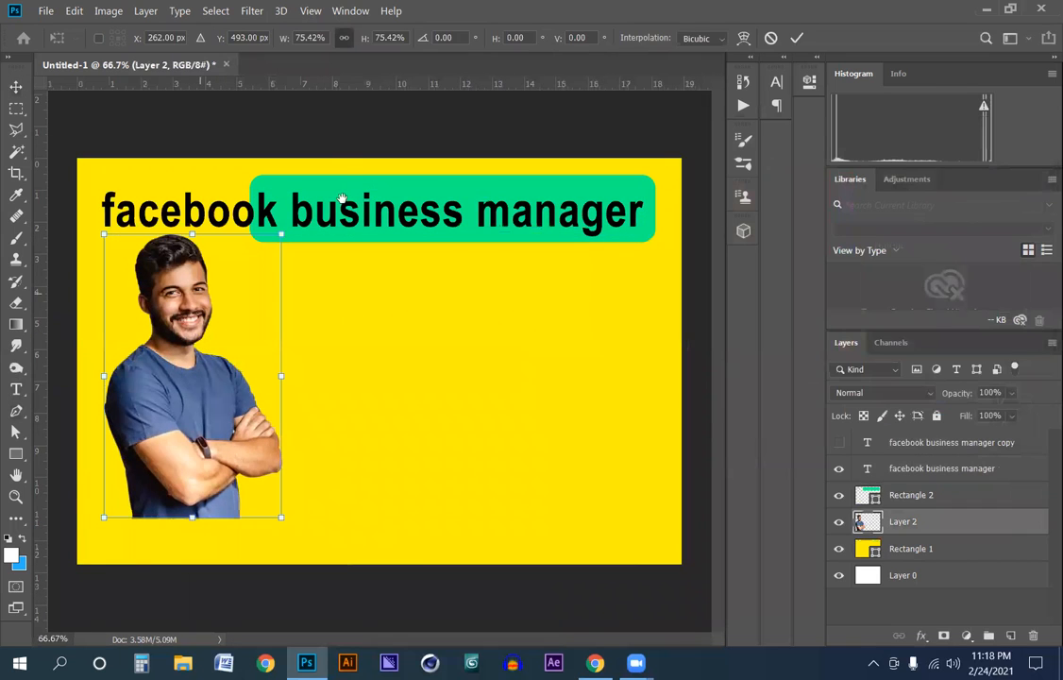
{"action": "left_click_drag", "start_coordinate": [200, 293], "coordinate": [168, 339]}
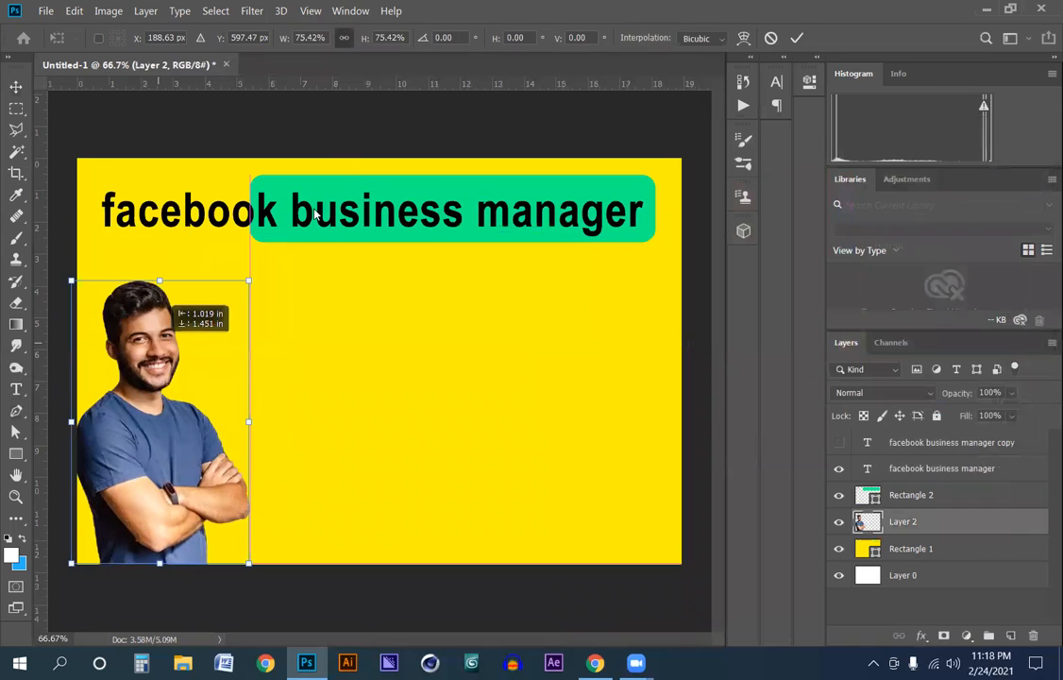
{"action": "key", "text": "ctrl+plus"}
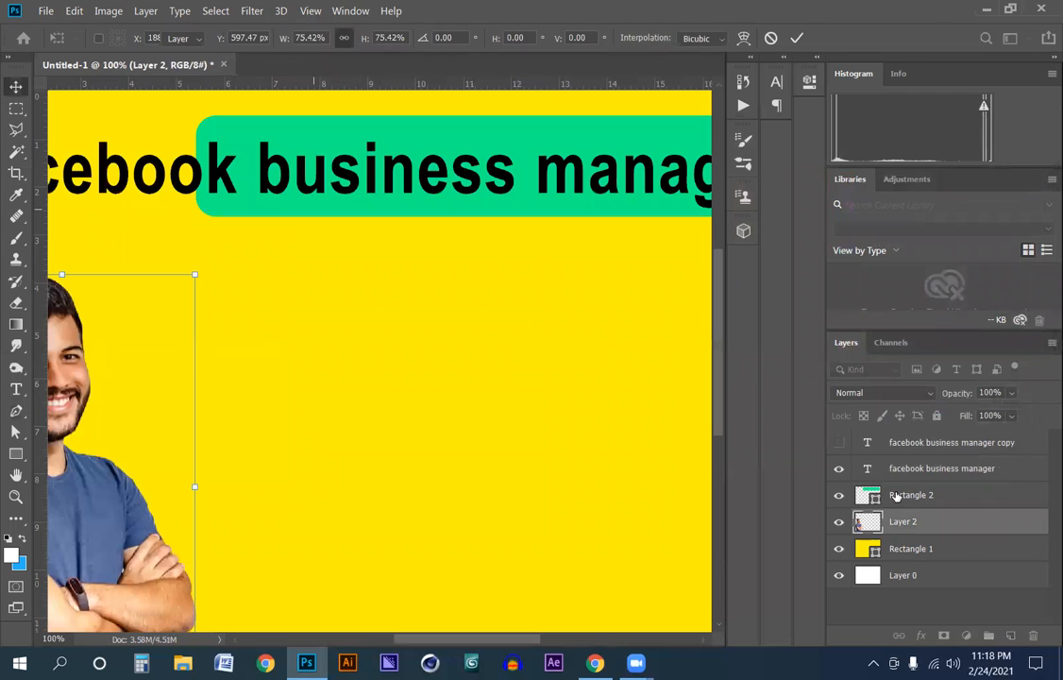
{"action": "key", "text": "Return"}
Widen the green rectangle to about 141.5% to span the whole heading, and nudge the heading text toward the rectangle's middle.
{"action": "left_click", "coordinate": [200, 161]}
{"action": "left_click_drag", "start_coordinate": [196, 166], "coordinate": [26, 170]}
{"action": "left_click_drag", "start_coordinate": [223, 259], "coordinate": [256, 354]}
{"action": "key", "text": "ctrl+minus"}
{"action": "key", "text": "ctrl+minus"}
{"action": "left_click_drag", "start_coordinate": [485, 271], "coordinate": [353, 249]}
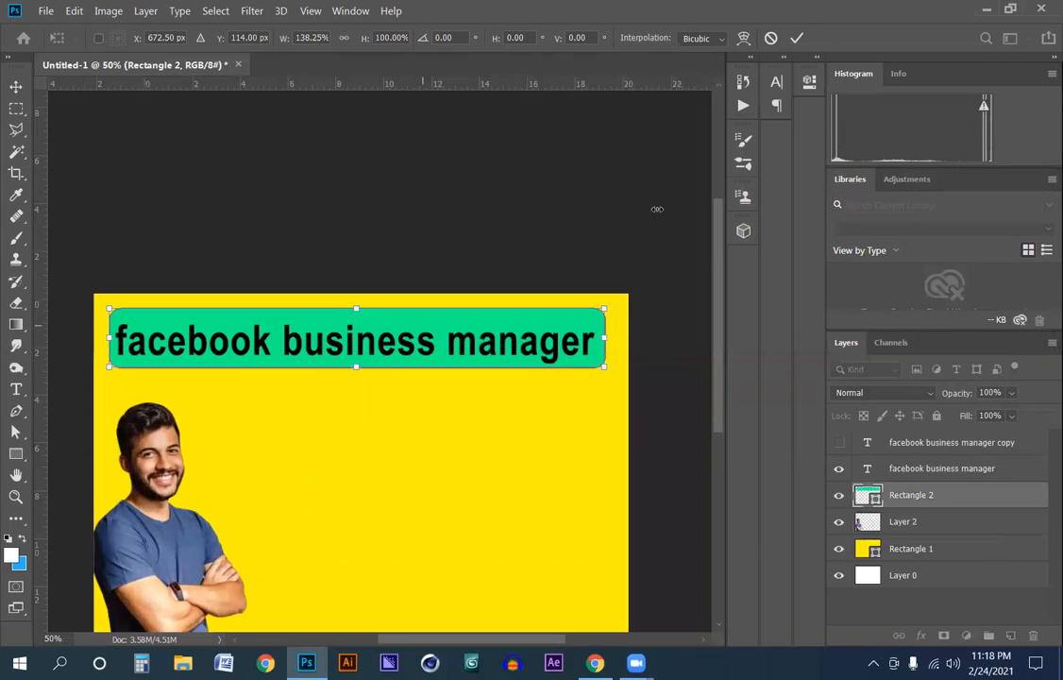
{"action": "key", "text": "ctrl+plus"}
{"action": "left_click_drag", "start_coordinate": [655, 208], "coordinate": [668, 208]}
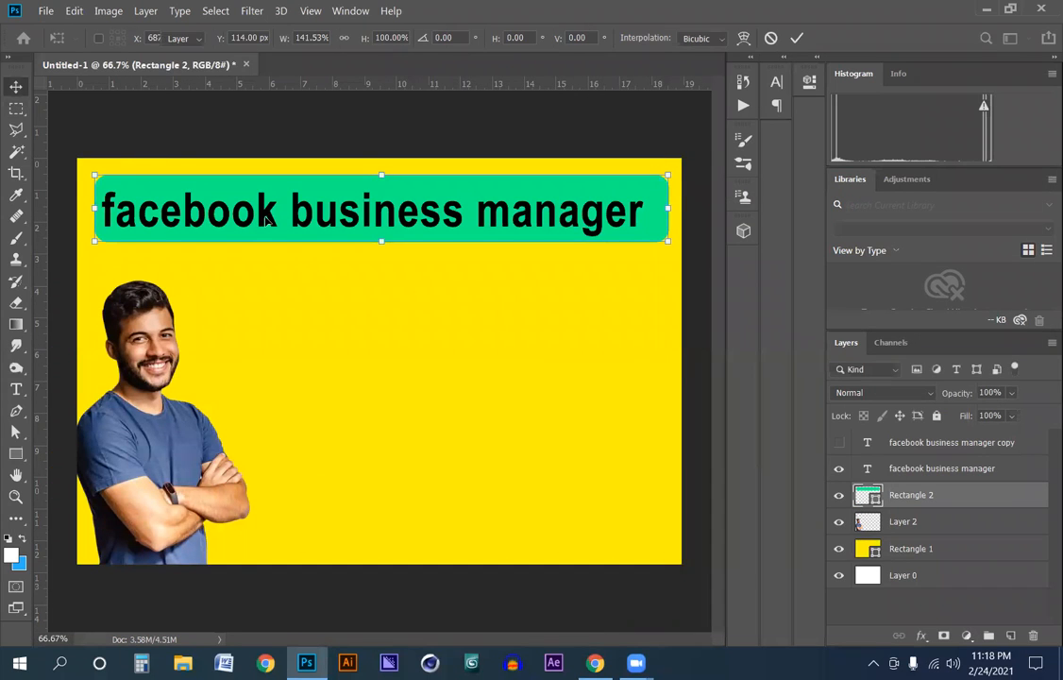
{"action": "key", "text": "Return"}
{"action": "left_click_drag", "start_coordinate": [265, 220], "coordinate": [267, 213]}
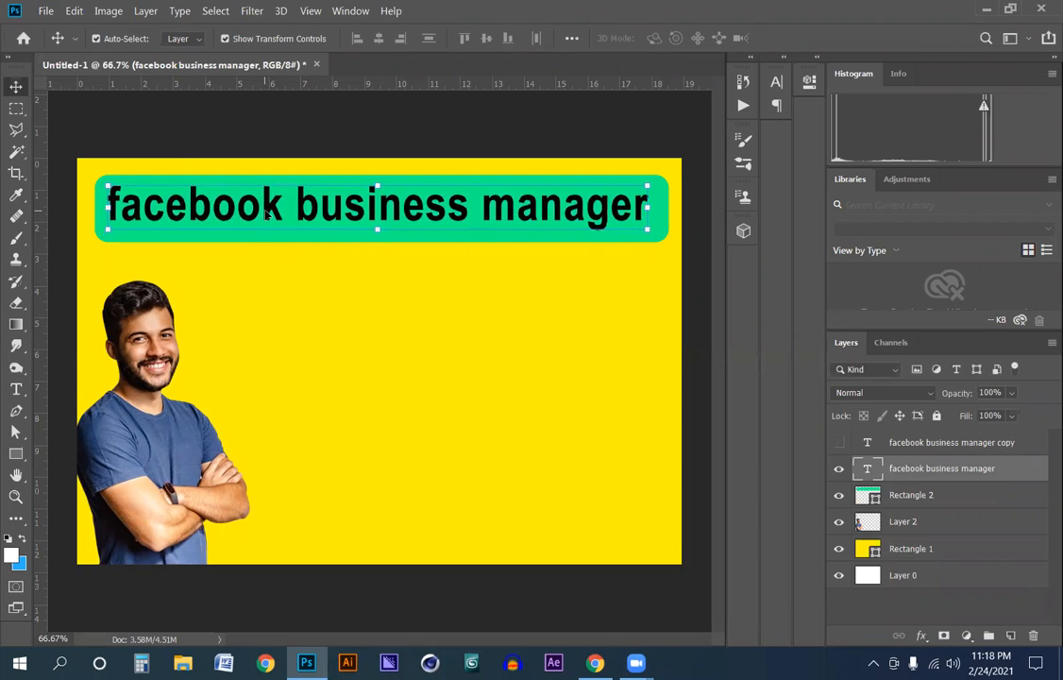
Switch to Chrome and examine the reference Fiverr gig's image with its Facebook logo and heading layout.
{"action": "left_click", "coordinate": [16, 107]}
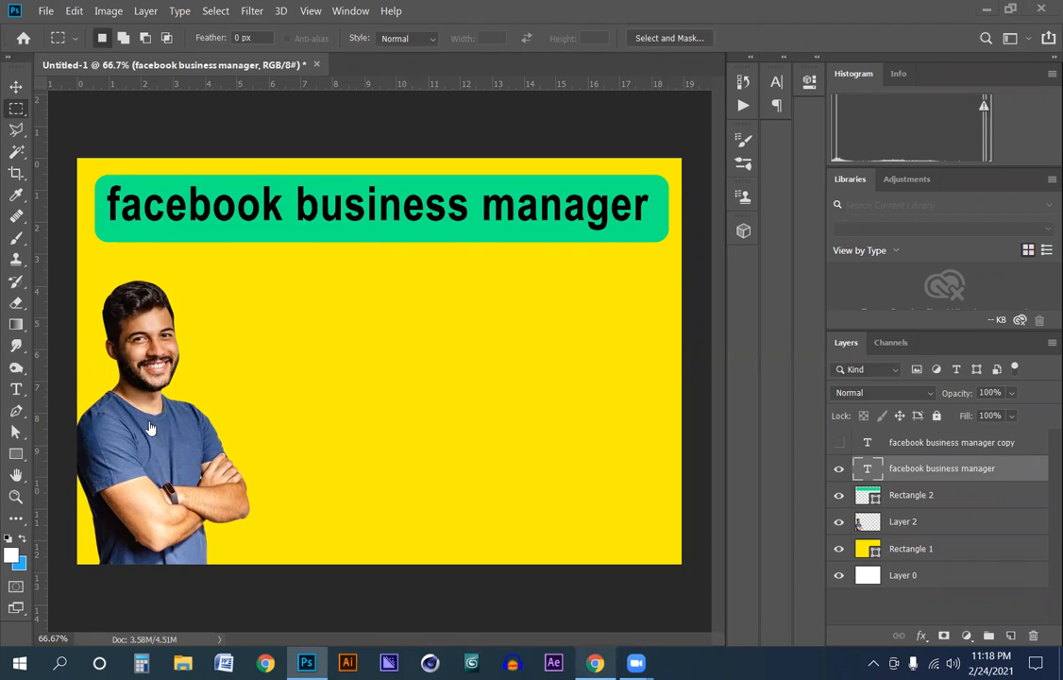
{"action": "key", "text": "alt+Tab"}
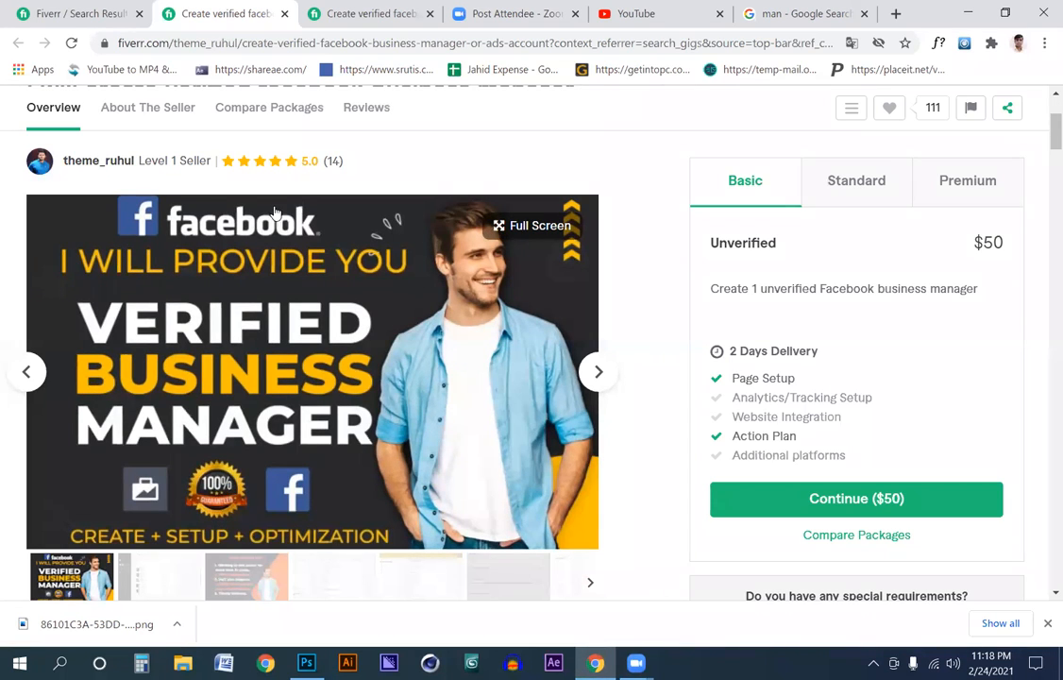
{"action": "scroll", "coordinate": [202, 164], "scroll_direction": "up", "scroll_amount": 1}
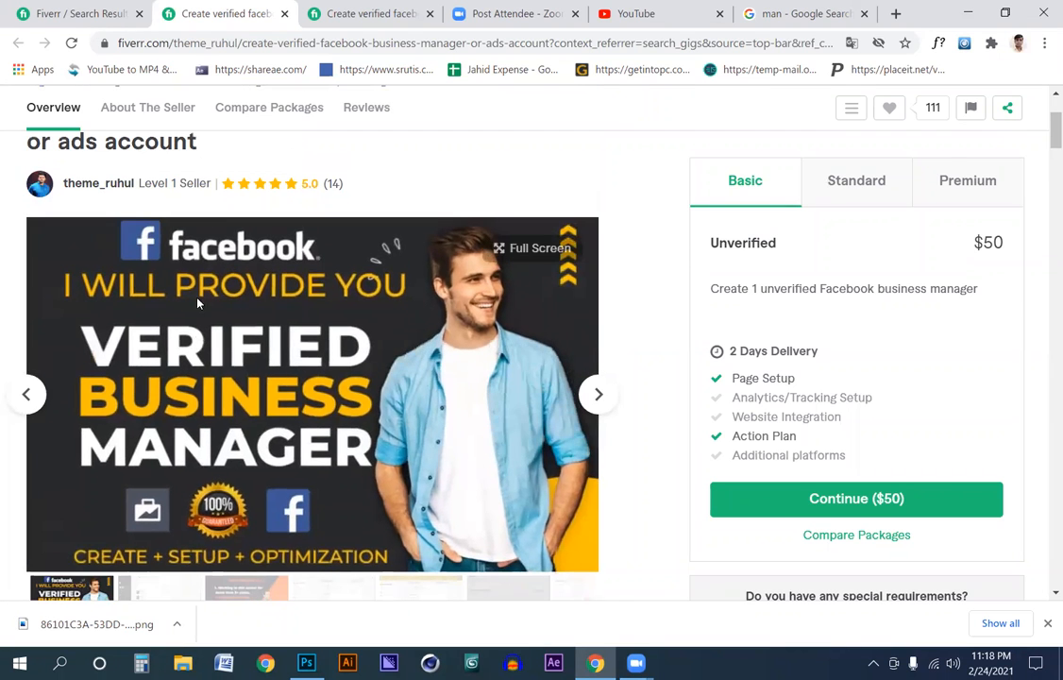
{"action": "scroll", "coordinate": [197, 302], "scroll_direction": "up", "scroll_amount": 2}
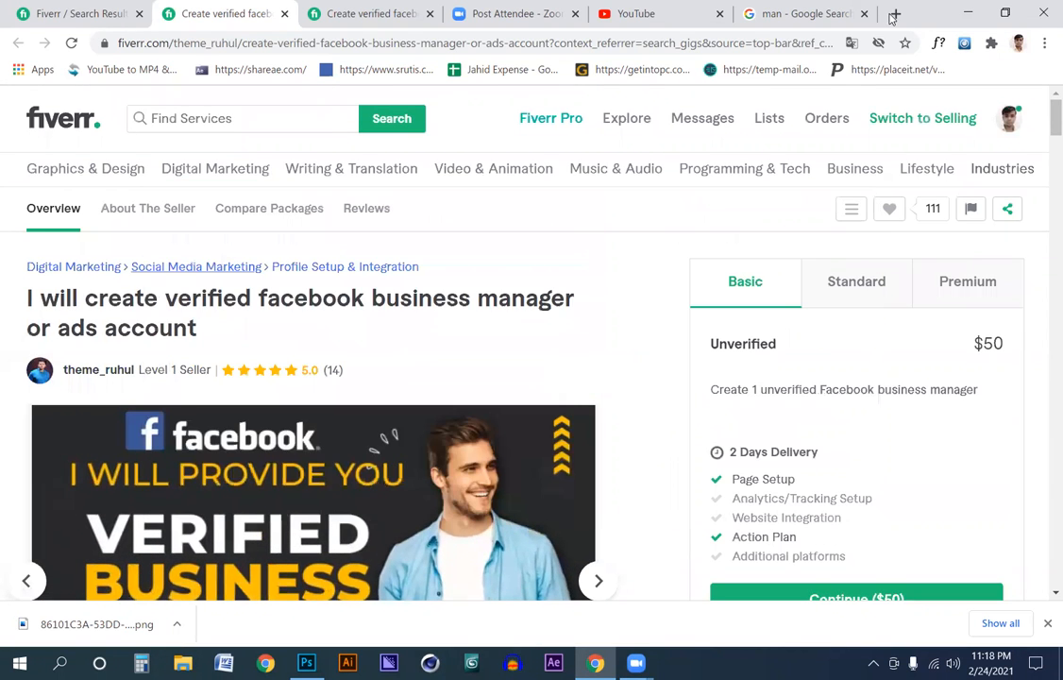
{"action": "scroll", "coordinate": [616, 283], "scroll_direction": "down", "scroll_amount": 4}
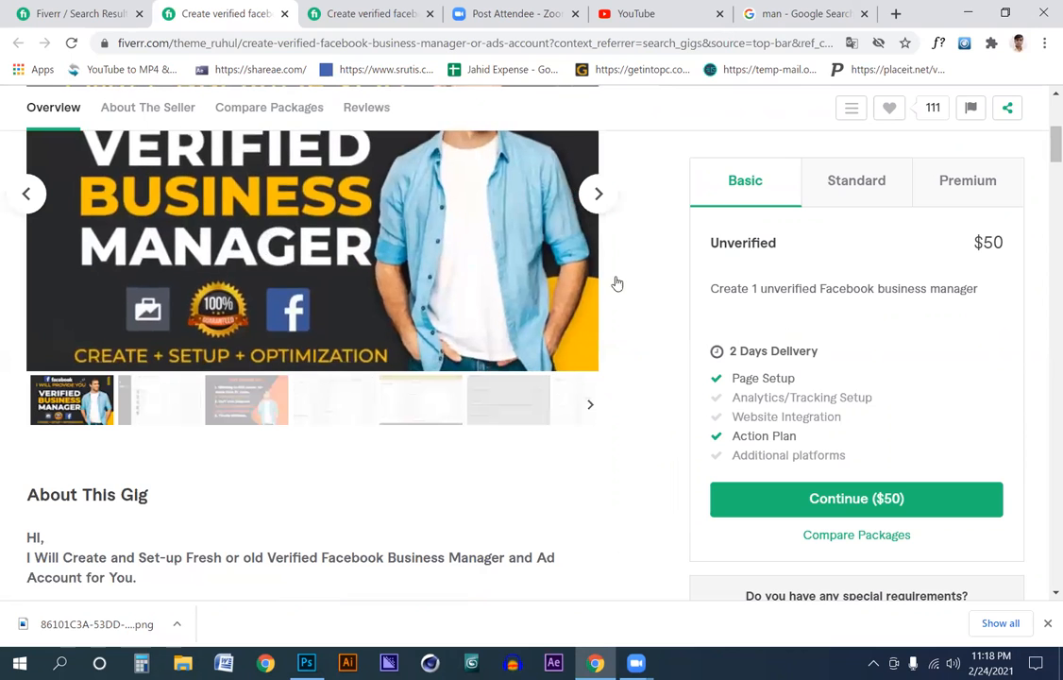
Search Google Images for "facebook logo" in a new browser tab.
{"action": "key", "text": "ctrl+t"}
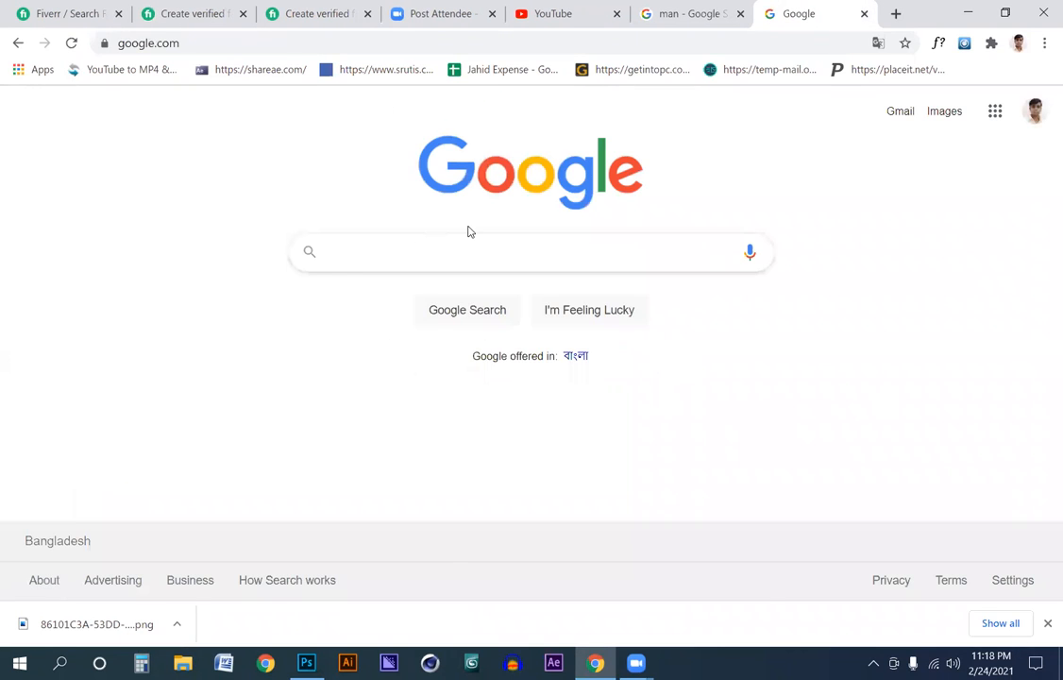
{"action": "left_click", "coordinate": [467, 231]}
{"action": "type", "text": "faceb"}
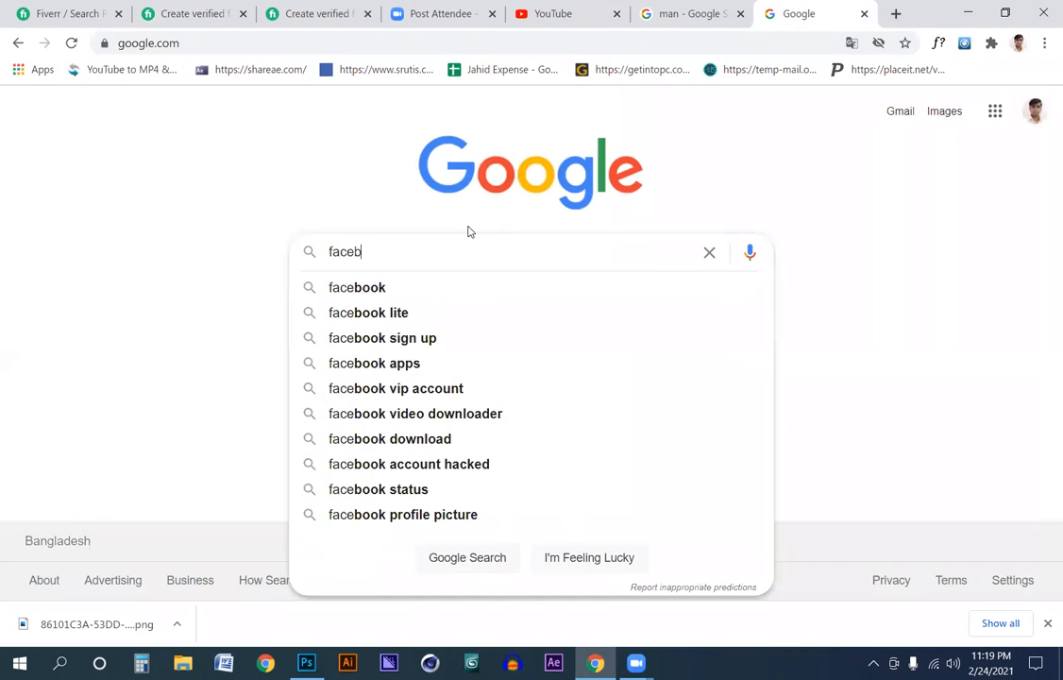
{"action": "type", "text": "ook"}
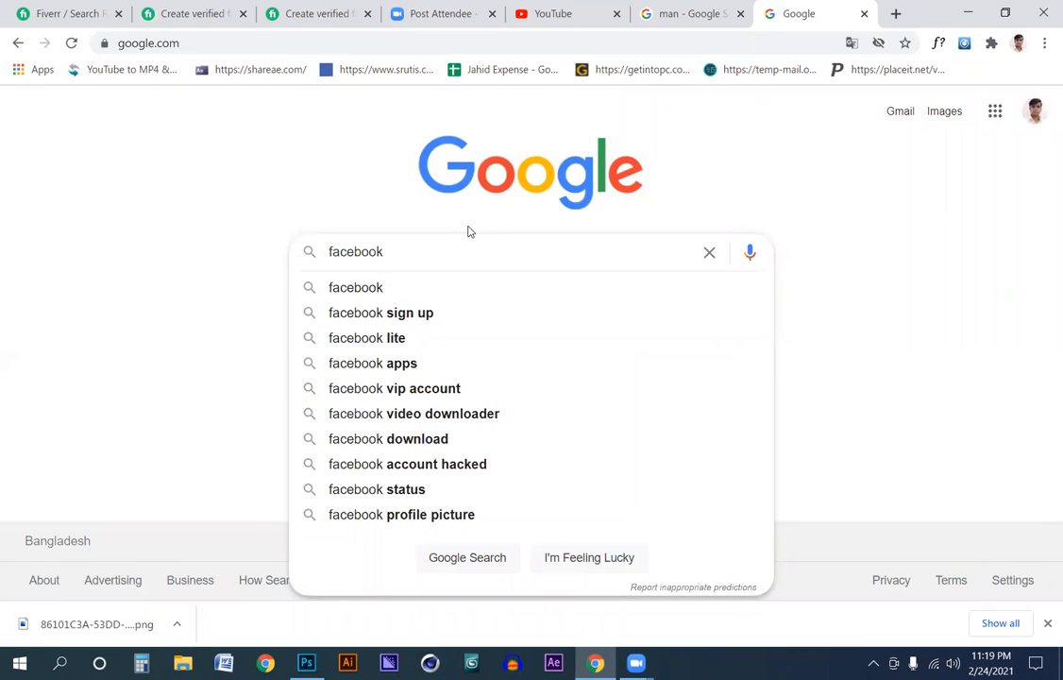
{"action": "type", "text": " logo"}
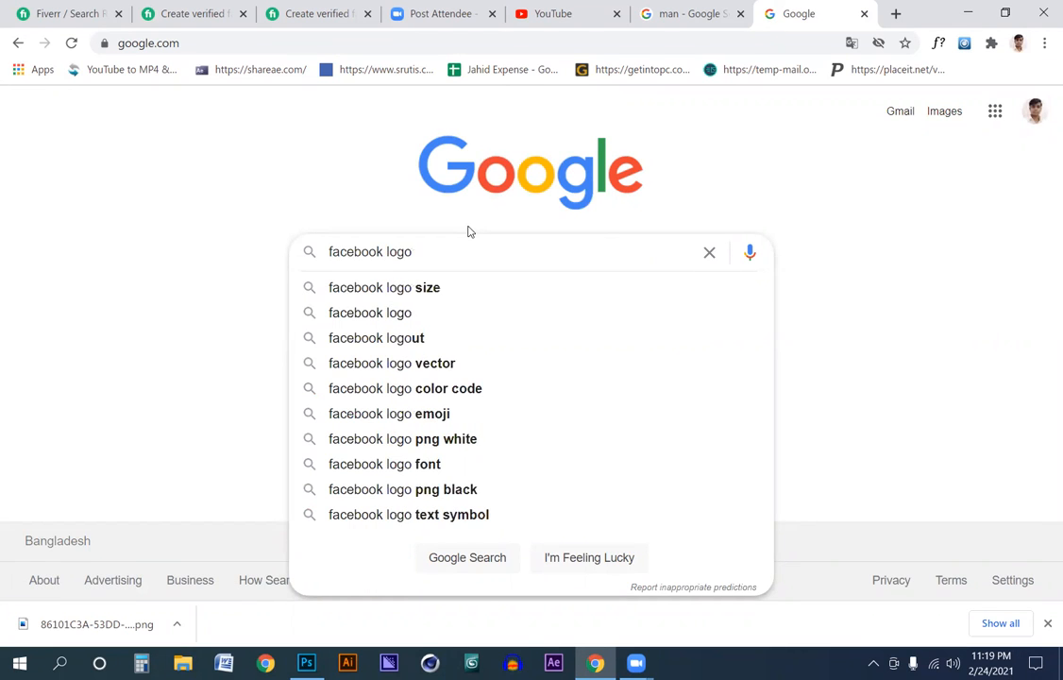
{"action": "key", "text": "Return"}
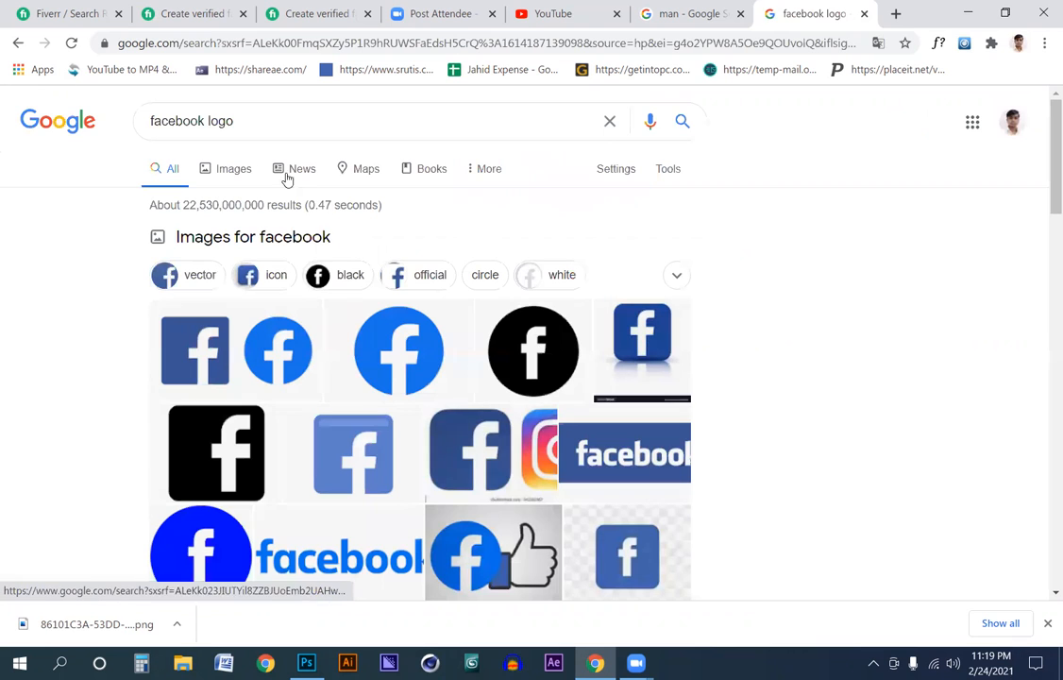
{"action": "left_click", "coordinate": [245, 170]}
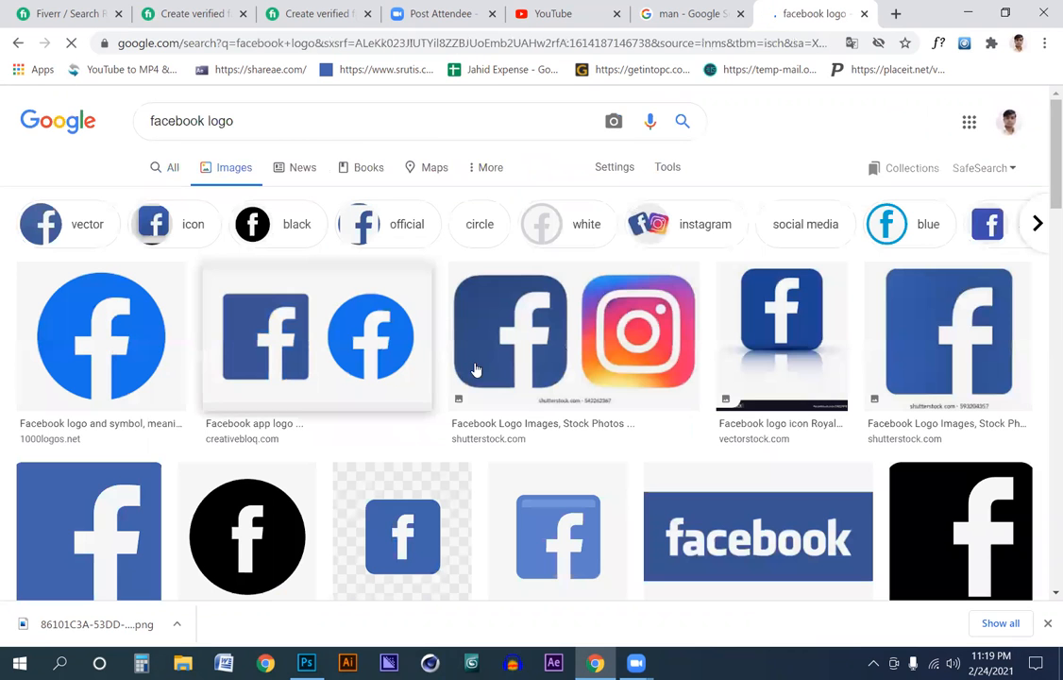
Look through the image results for a Facebook logo suitable for the gig image.
{"action": "scroll", "coordinate": [473, 378], "scroll_direction": "down", "scroll_amount": 3}
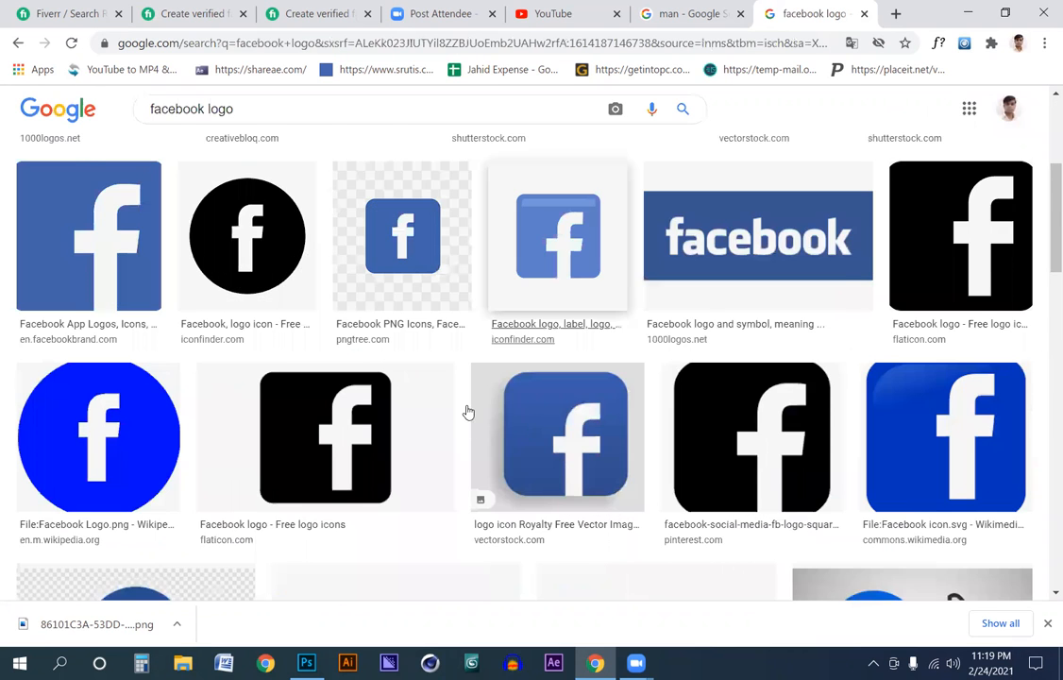
{"action": "scroll", "coordinate": [468, 413], "scroll_direction": "down", "scroll_amount": 5}
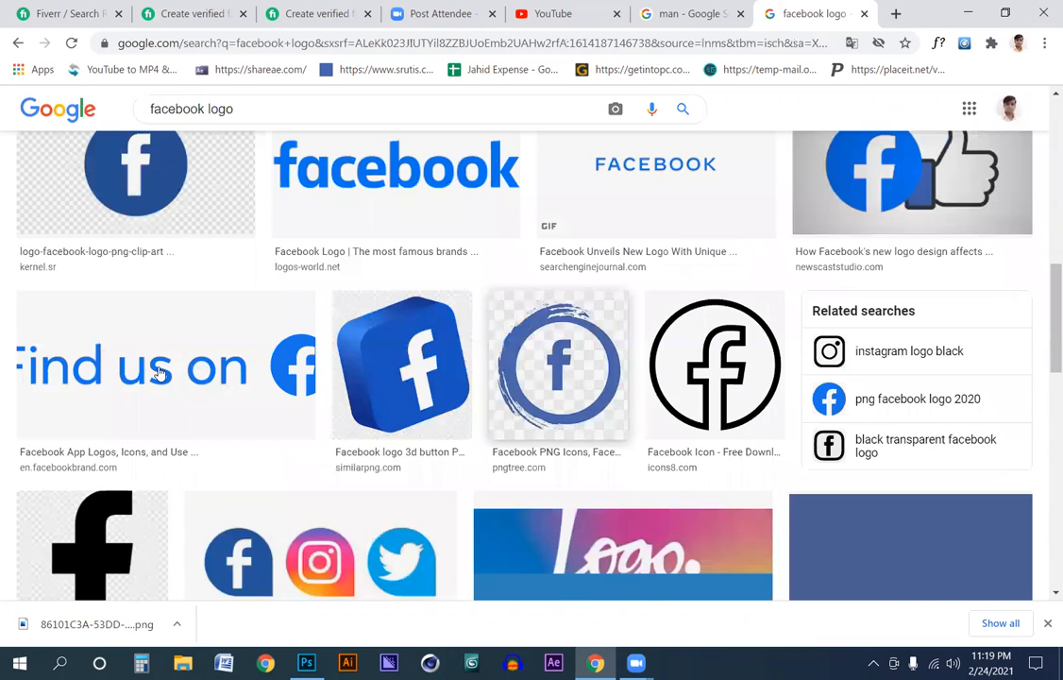
{"action": "scroll", "coordinate": [100, 349], "scroll_direction": "up", "scroll_amount": 1}
{"action": "scroll", "coordinate": [822, 321], "scroll_direction": "up", "scroll_amount": 3}
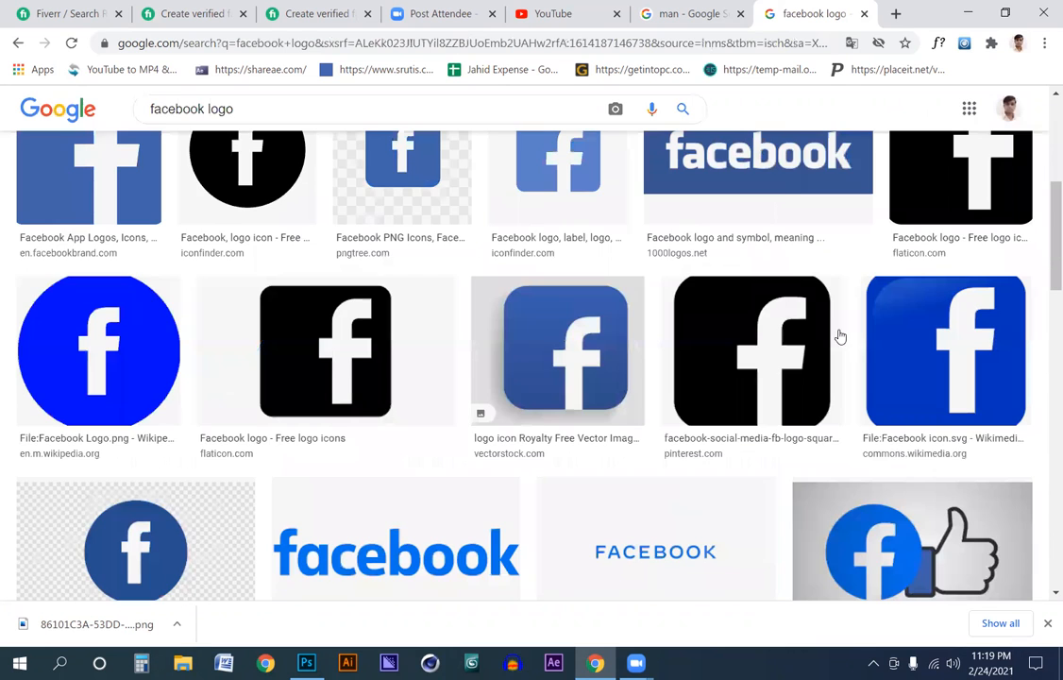
Open the round blue Facebook logo with the long shadow from Iconfinder in the image results and copy the image.
{"action": "scroll", "coordinate": [843, 436], "scroll_direction": "up", "scroll_amount": 2}
{"action": "scroll", "coordinate": [915, 262], "scroll_direction": "up", "scroll_amount": 2}
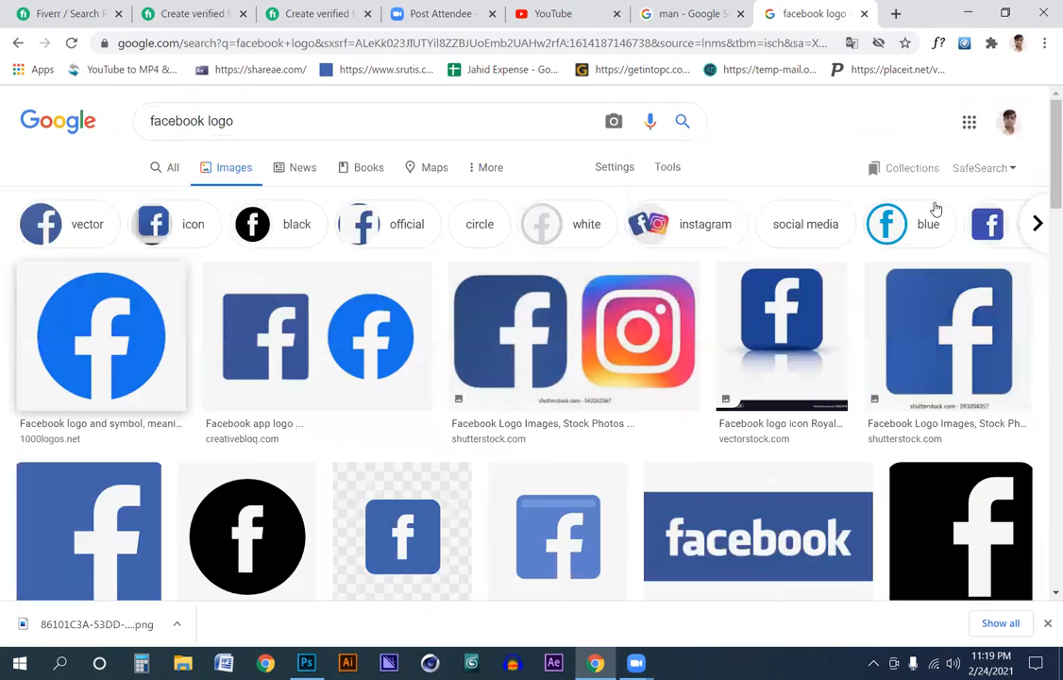
{"action": "left_click", "coordinate": [101, 337]}
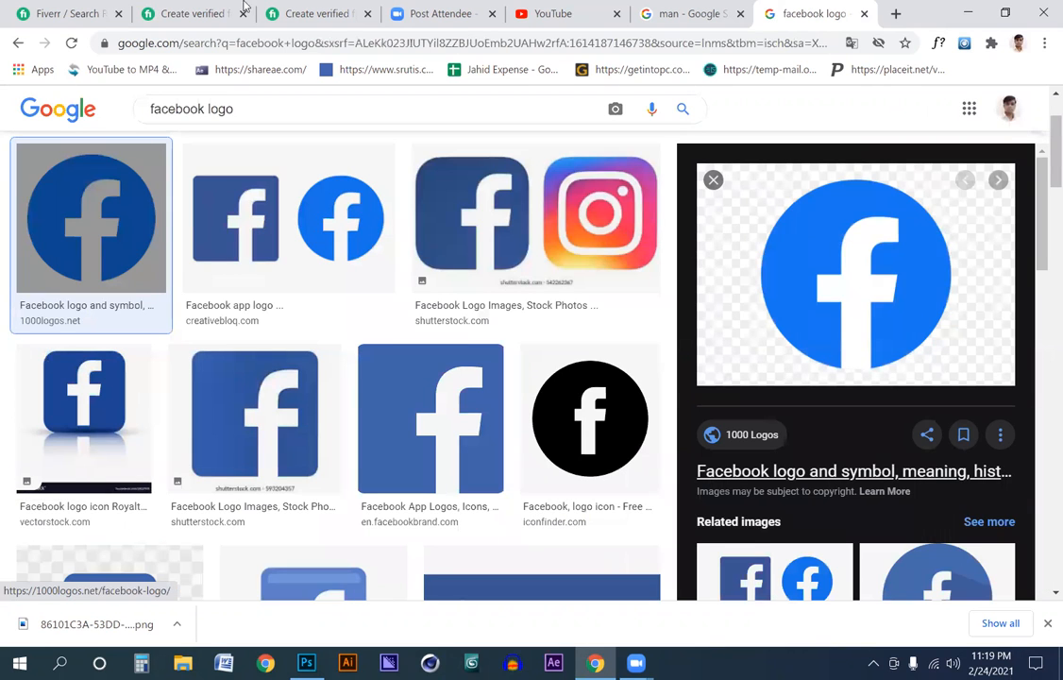
{"action": "scroll", "coordinate": [803, 458], "scroll_direction": "down", "scroll_amount": 4}
{"action": "left_click", "coordinate": [937, 219]}
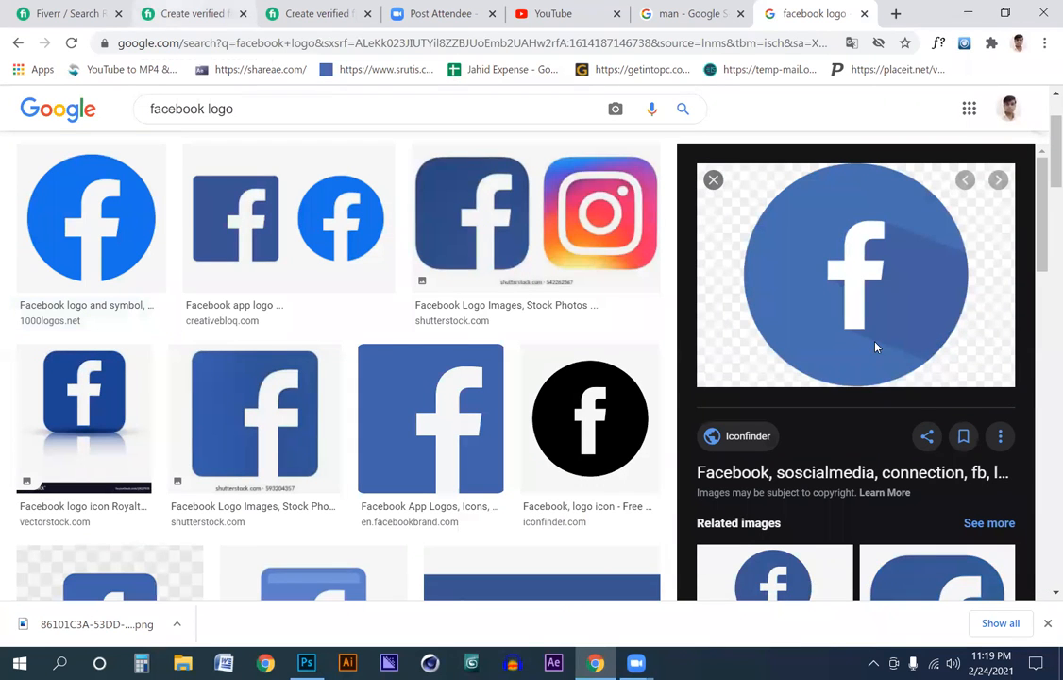
{"action": "right_click", "coordinate": [808, 239]}
{"action": "left_click", "coordinate": [866, 452]}
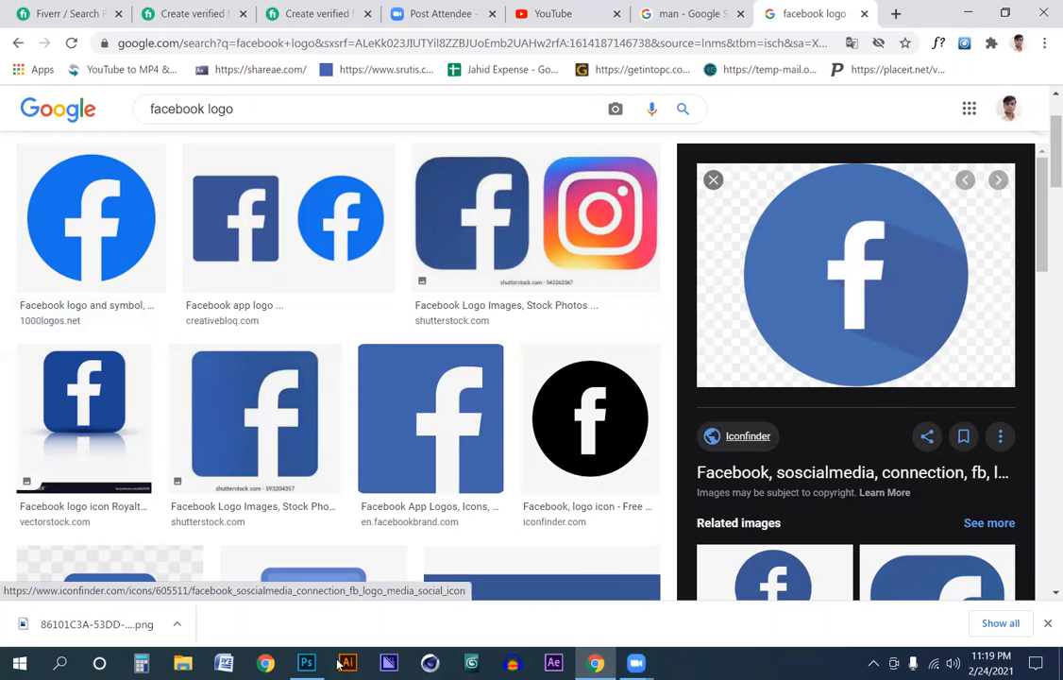
Switch to Photoshop and paste the copied Facebook logo directly above the yellow background rectangle's layer.
{"action": "left_click", "coordinate": [308, 663]}
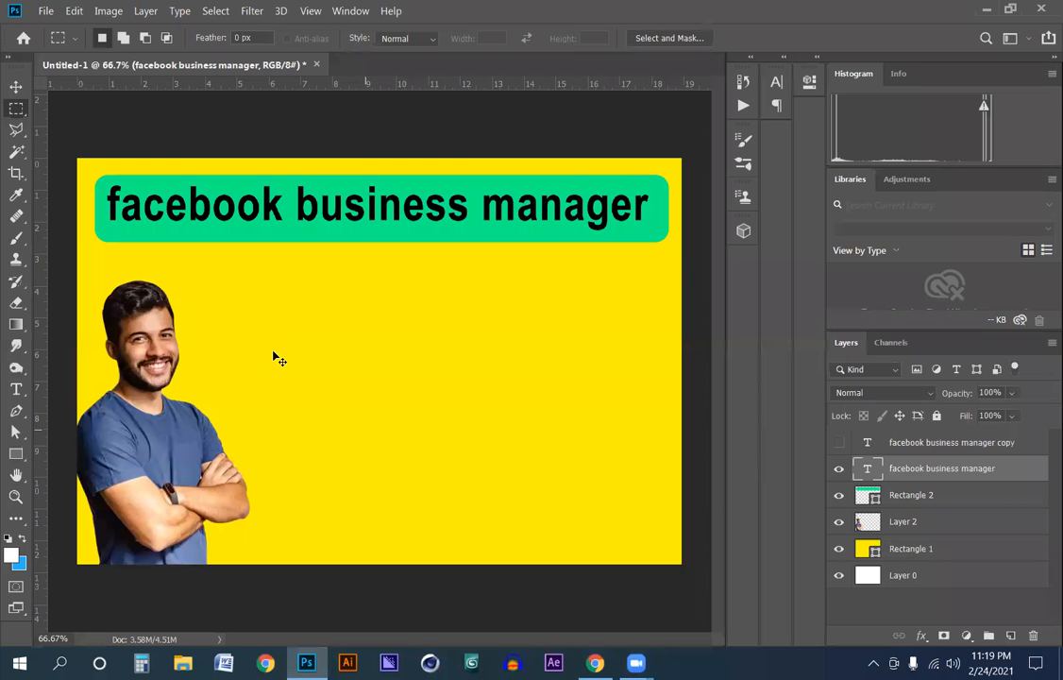
{"action": "key", "text": "v"}
{"action": "left_click", "coordinate": [337, 376]}
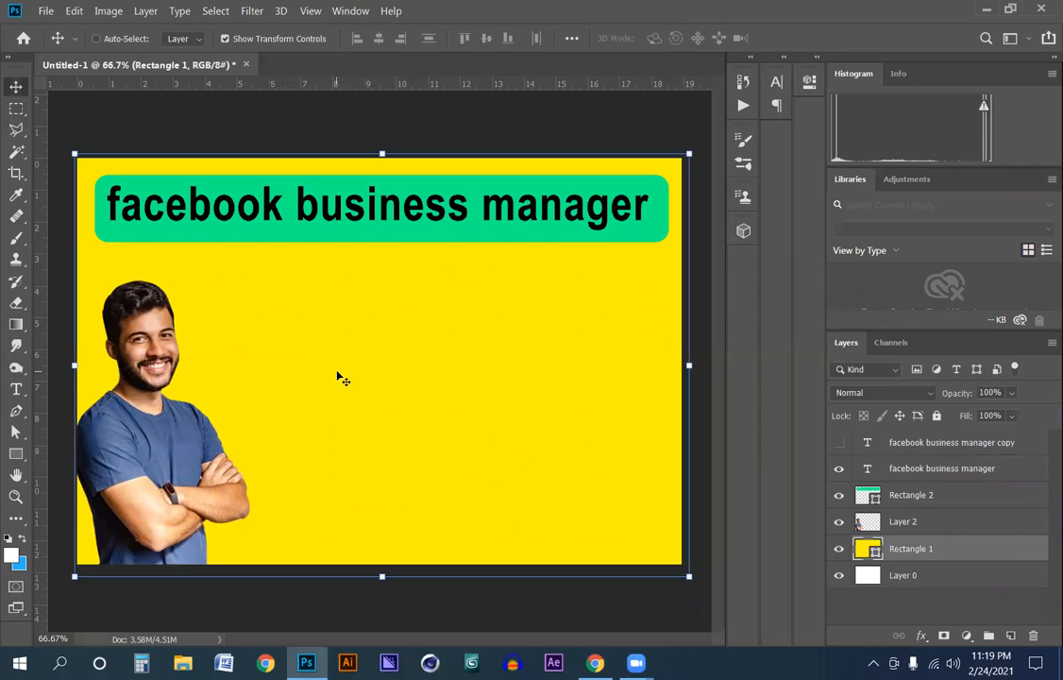
{"action": "key", "text": "ctrl+v"}
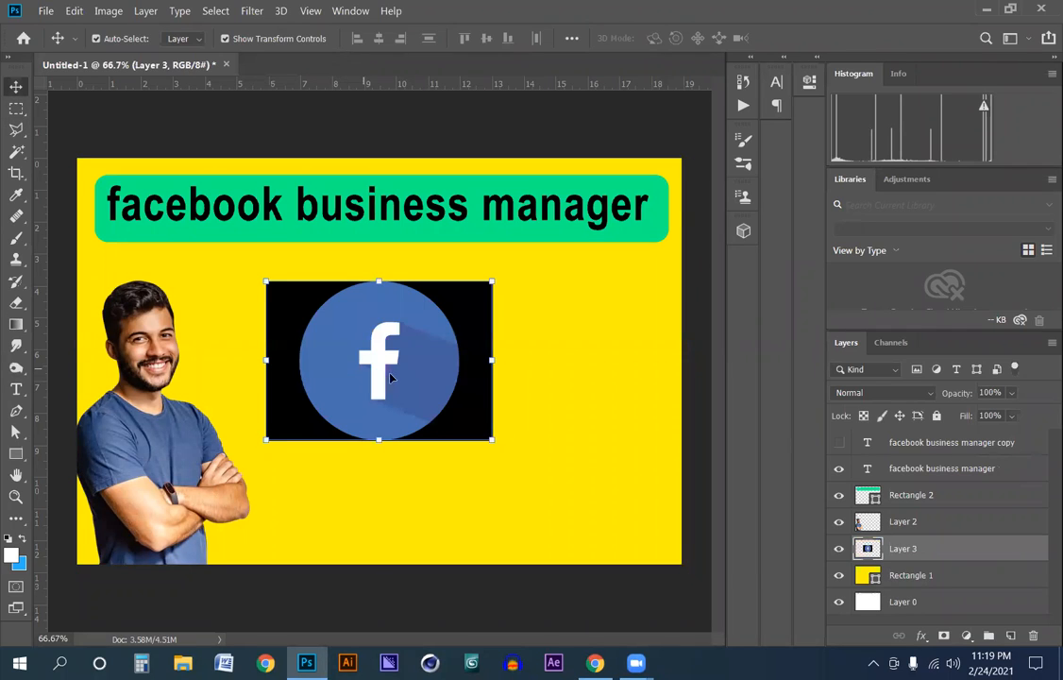
Try removing the logo's black background with the Magic Wand tool, and undo both the deletion and the selection.
{"action": "scroll", "coordinate": [391, 378], "scroll_direction": "up", "scroll_amount": 1}
{"action": "right_click", "coordinate": [19, 151]}
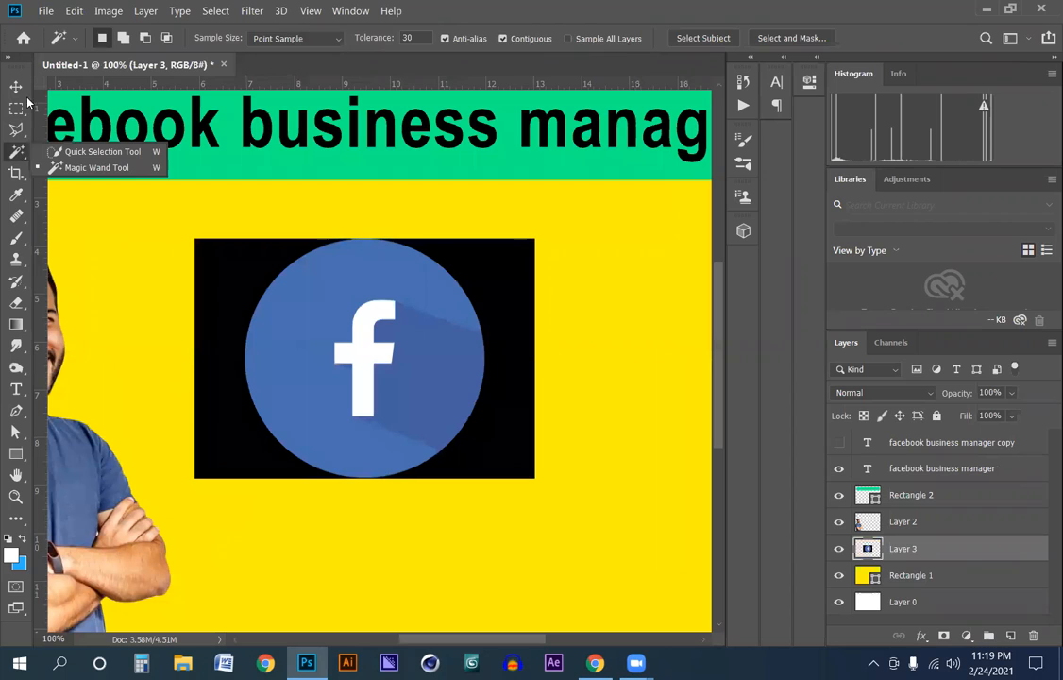
{"action": "left_click", "coordinate": [94, 169]}
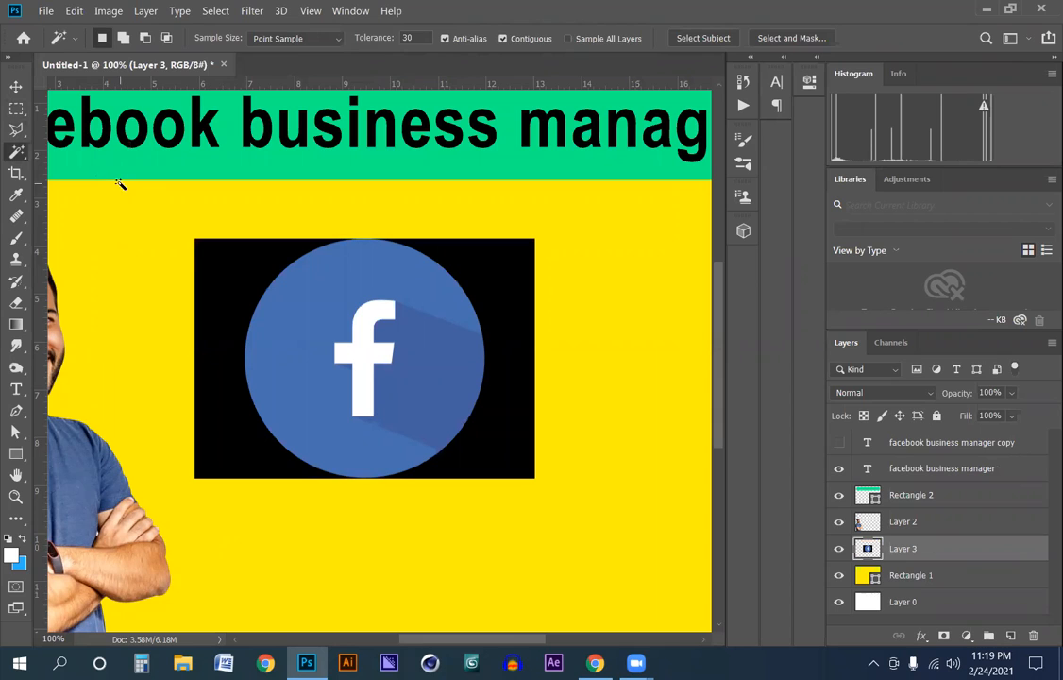
{"action": "left_click", "coordinate": [231, 294]}
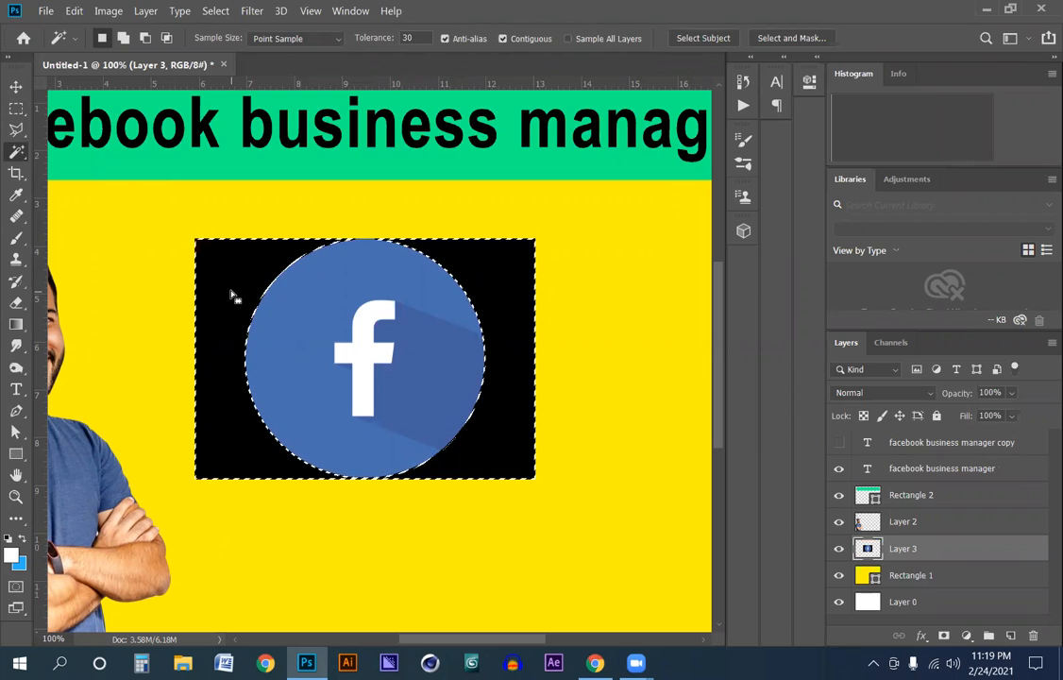
{"action": "key", "text": "Delete"}
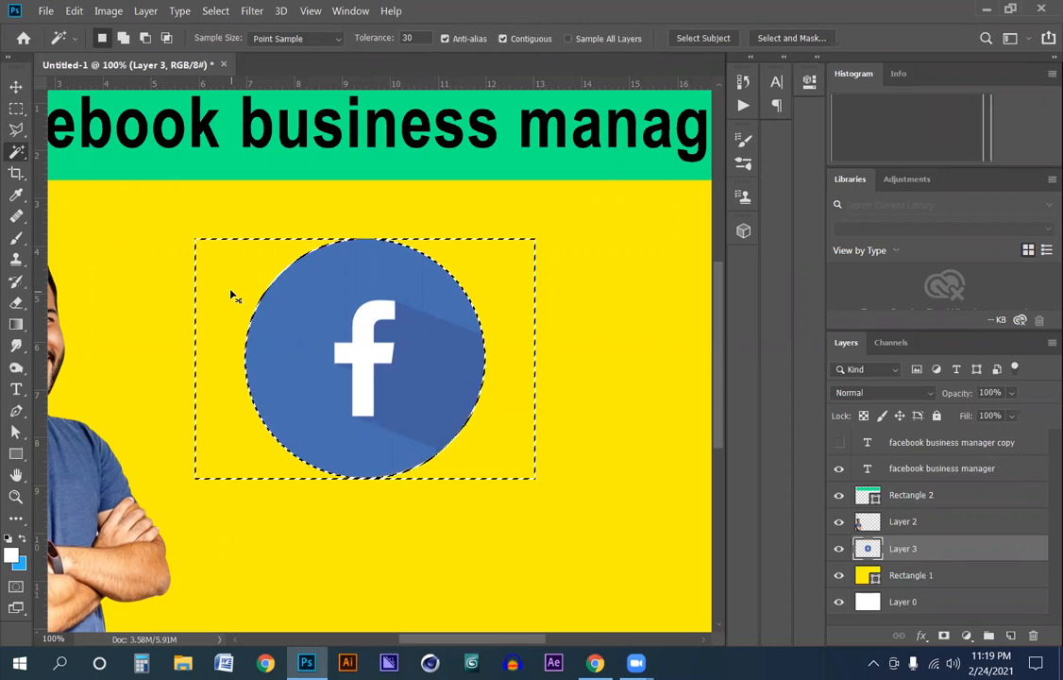
{"action": "key", "text": "ctrl+z"}
{"action": "key", "text": "ctrl+z"}
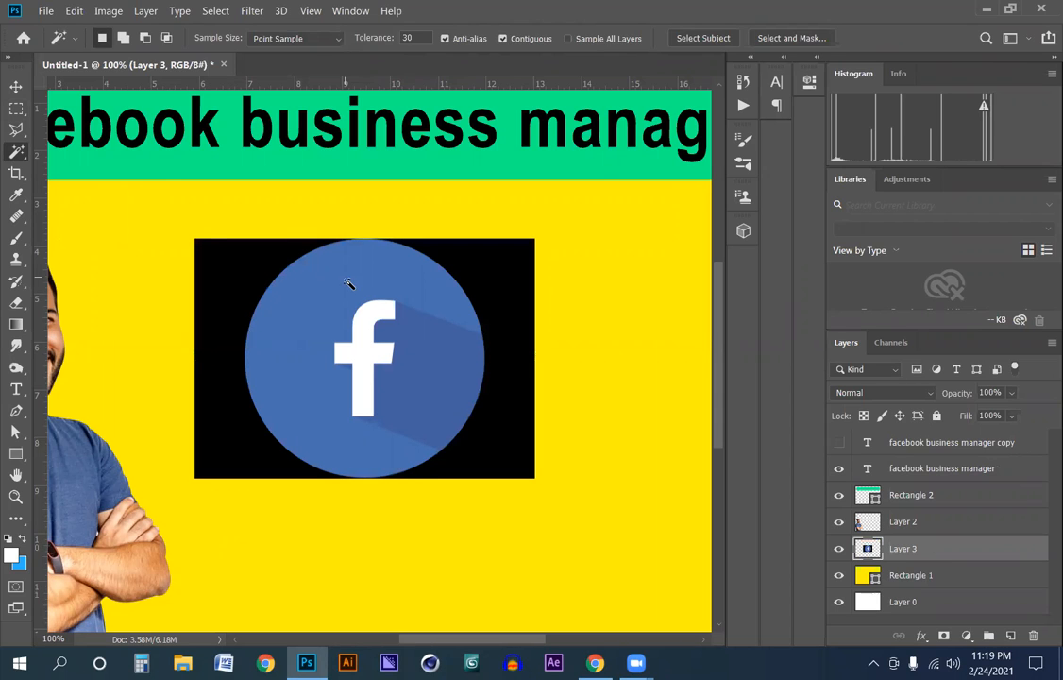
Copy the round Facebook logo from Chrome again and replace the pasted logo layer in Photoshop with the new copy.
{"action": "left_click", "coordinate": [15, 83]}
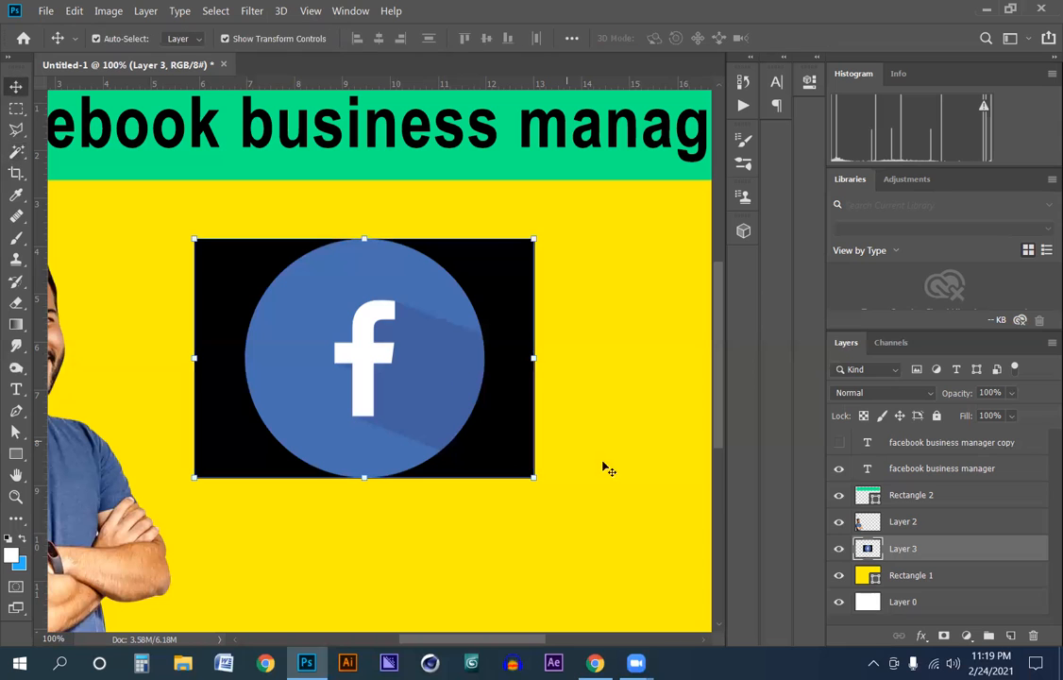
{"action": "left_click", "coordinate": [595, 664]}
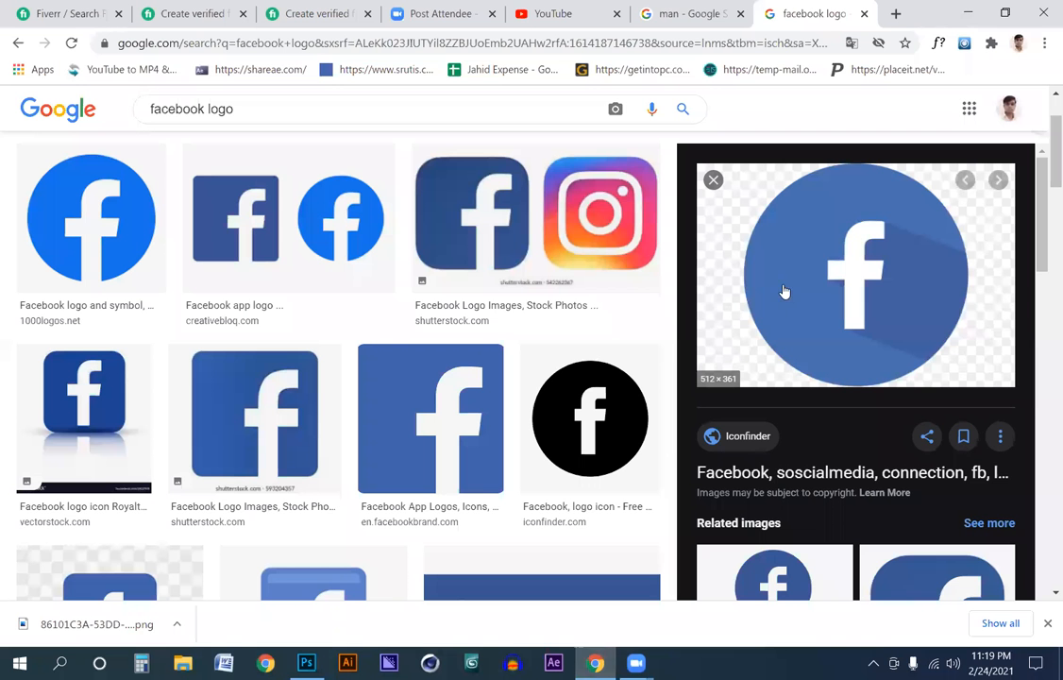
{"action": "right_click", "coordinate": [783, 286]}
{"action": "left_click", "coordinate": [840, 497]}
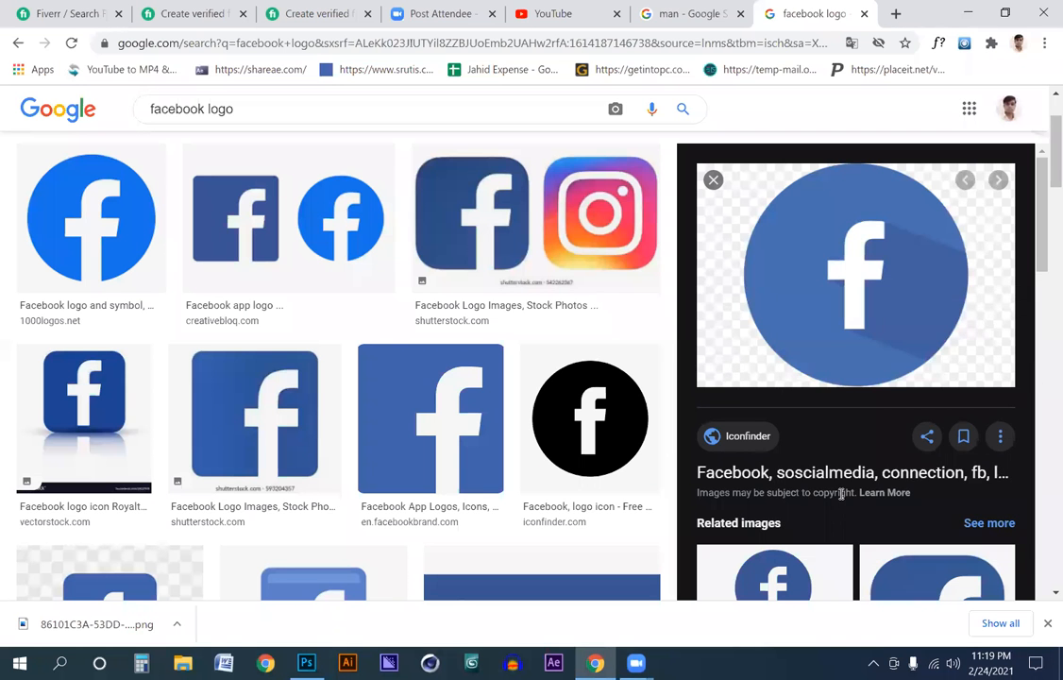
{"action": "key", "text": "alt+Tab"}
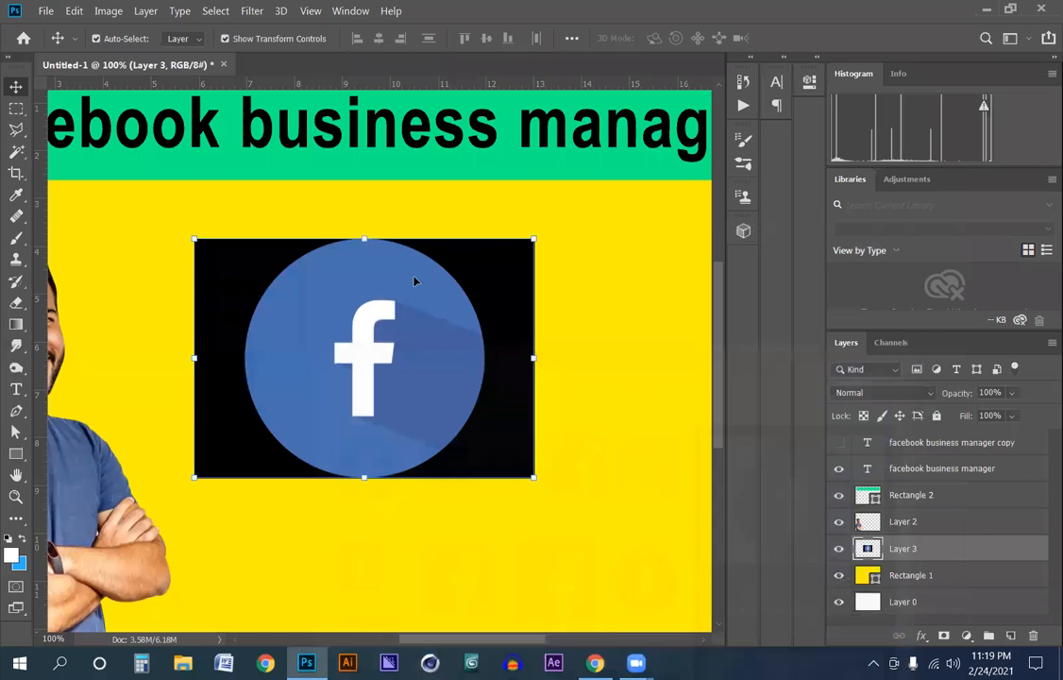
{"action": "key", "text": "Delete"}
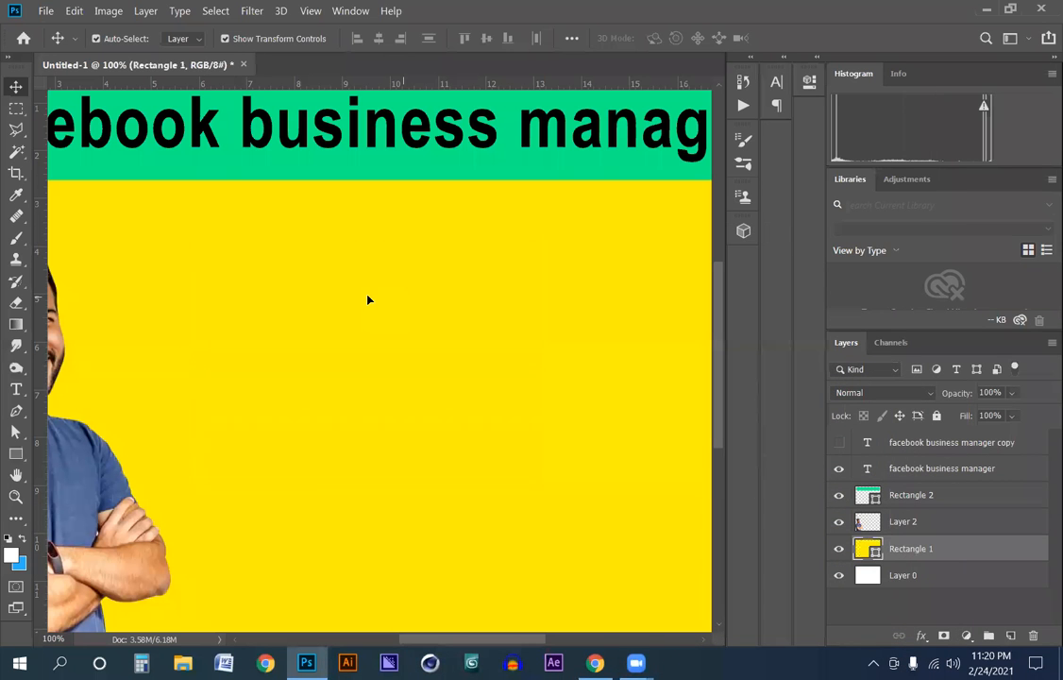
{"action": "key", "text": "ctrl+v"}
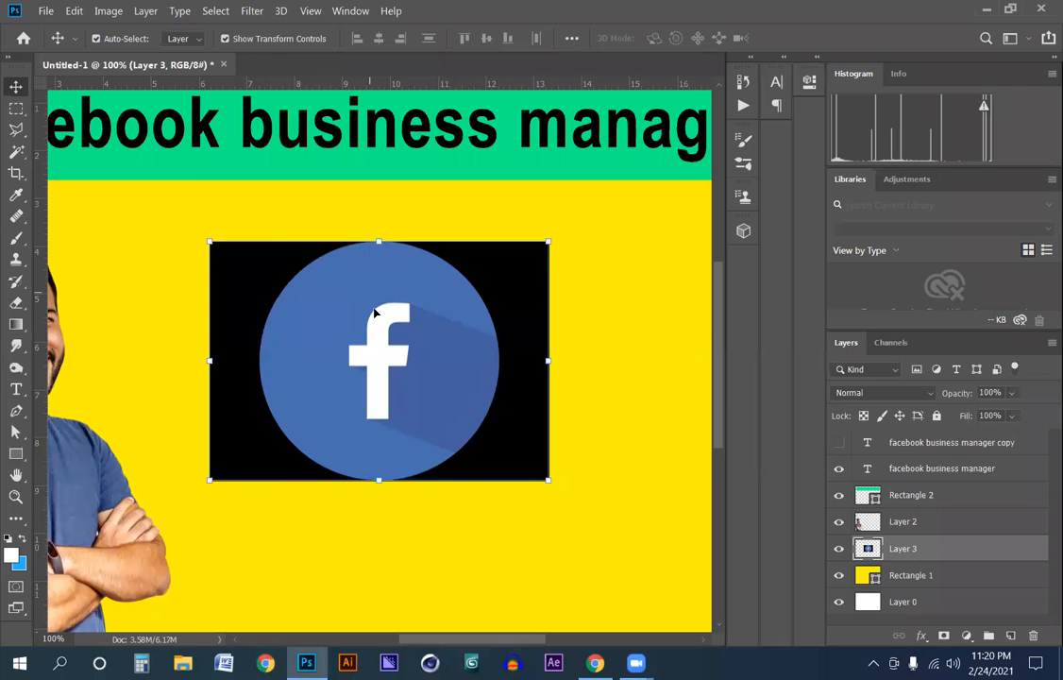
Select the black background around the Facebook logo with the Magic Wand tool, delete it and clear the selection.
{"action": "left_click", "coordinate": [16, 151]}
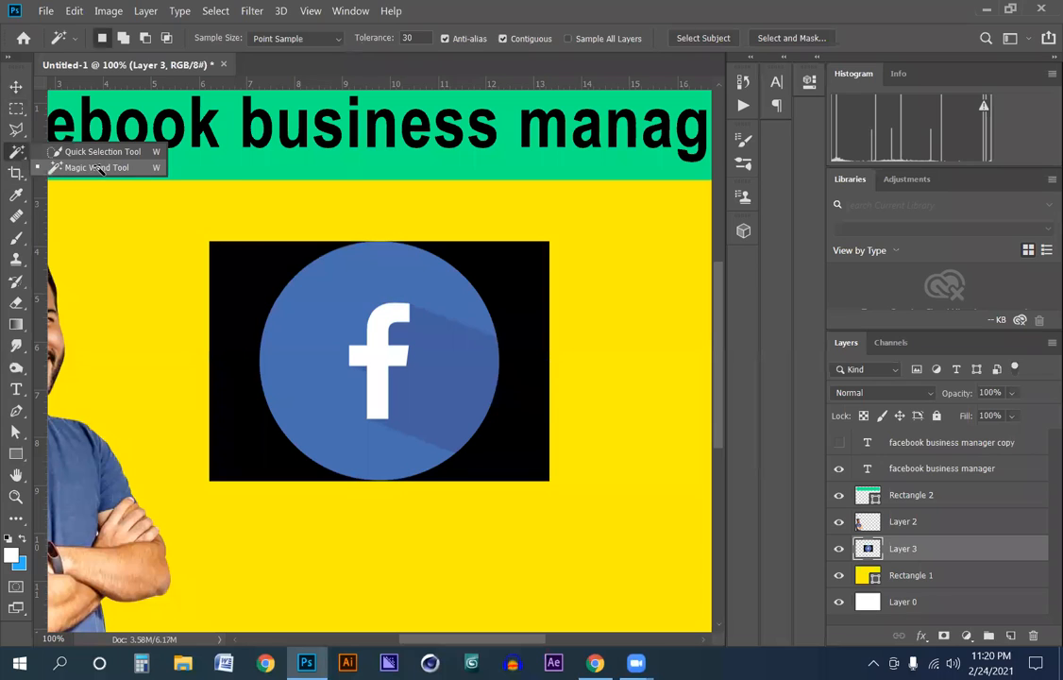
{"action": "left_click", "coordinate": [253, 264]}
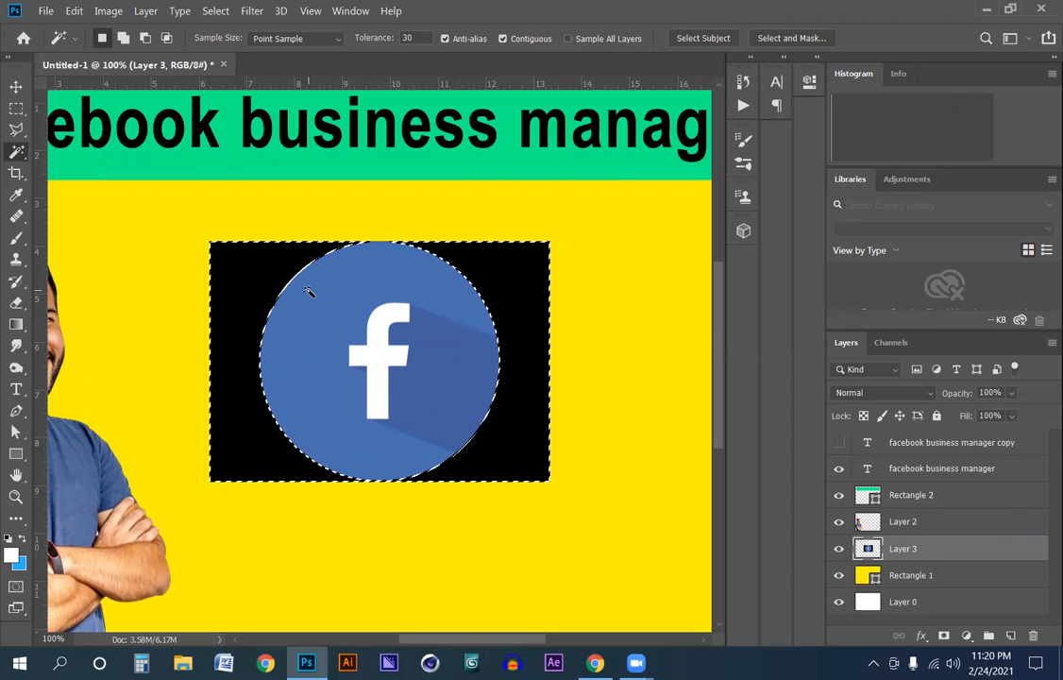
{"action": "key", "text": "Delete"}
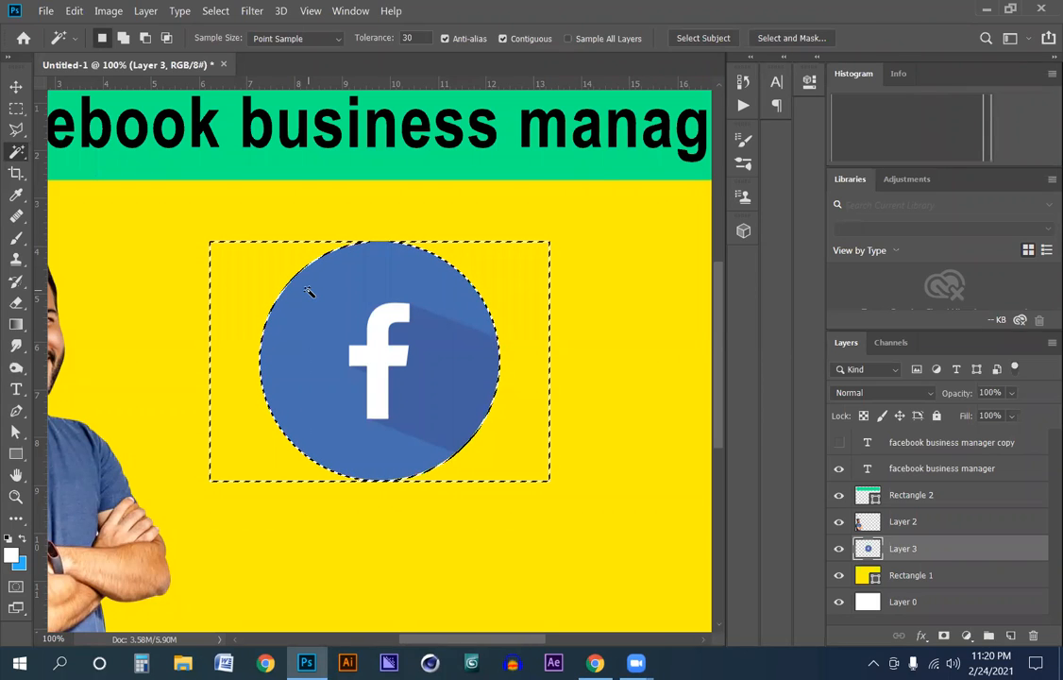
{"action": "key", "text": "ctrl+d"}
{"action": "key", "text": "v"}
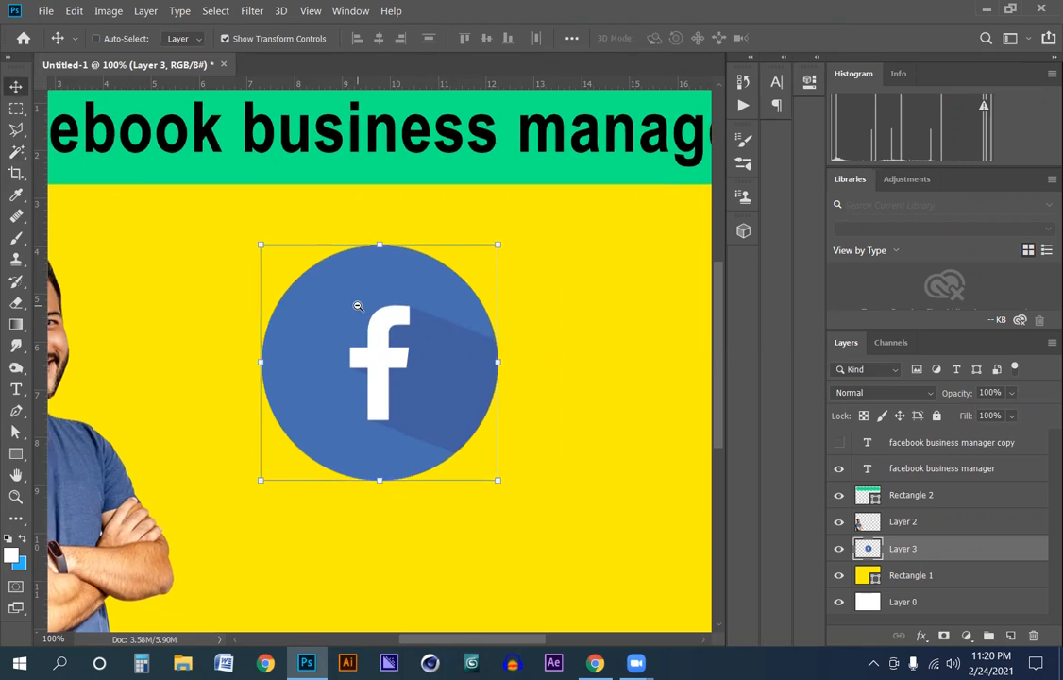
Move the Facebook logo down towards the lower edge of the yellow canvas, beside the man's folded arms.
{"action": "left_click", "coordinate": [357, 306], "text": "alt"}
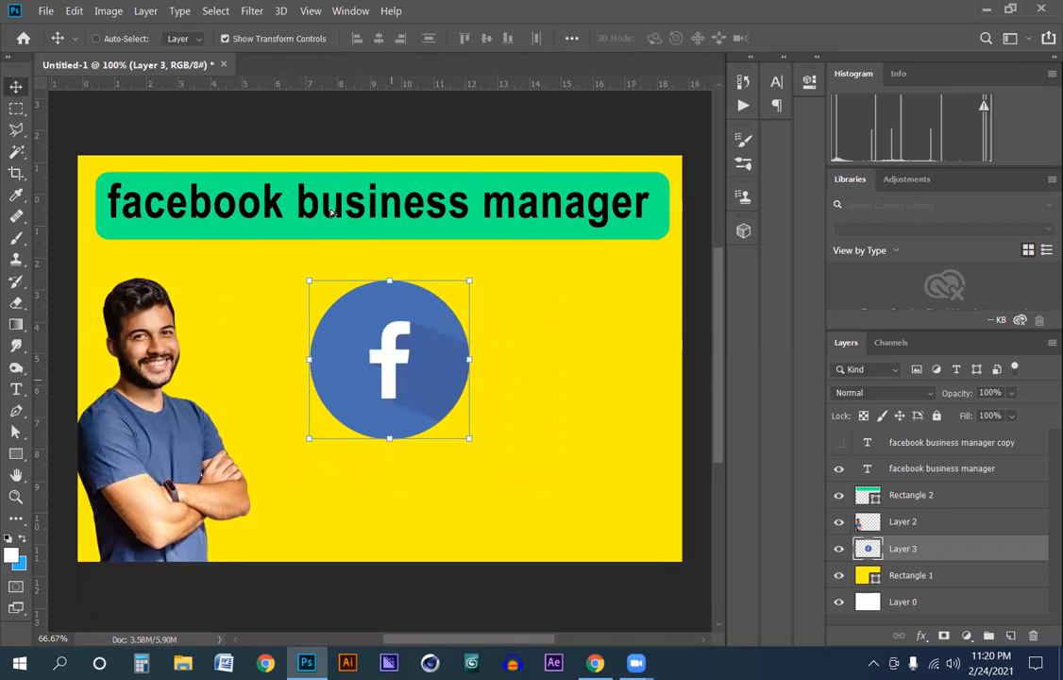
{"action": "left_click_drag", "start_coordinate": [330, 226], "coordinate": [287, 155]}
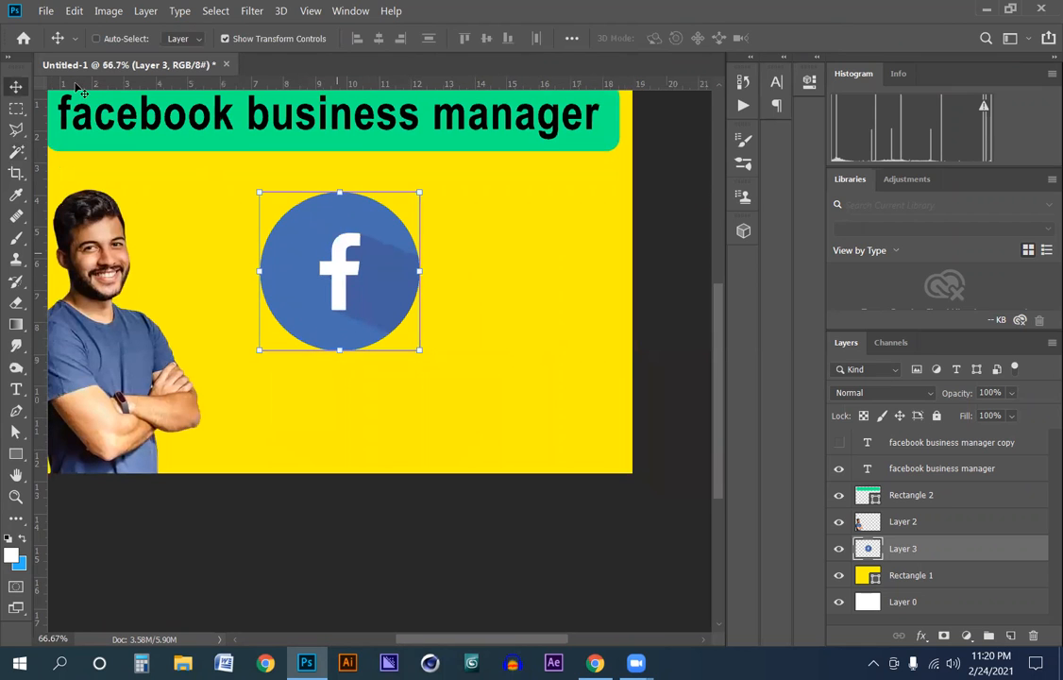
{"action": "key", "text": "ctrl+plus"}
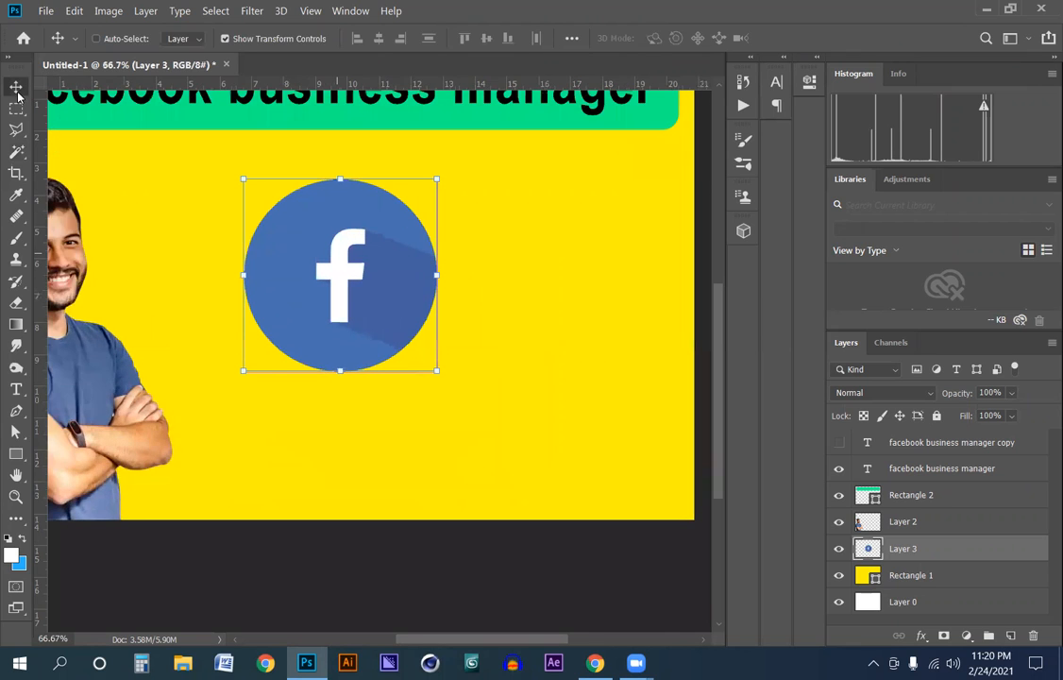
{"action": "left_click_drag", "start_coordinate": [322, 164], "coordinate": [294, 326]}
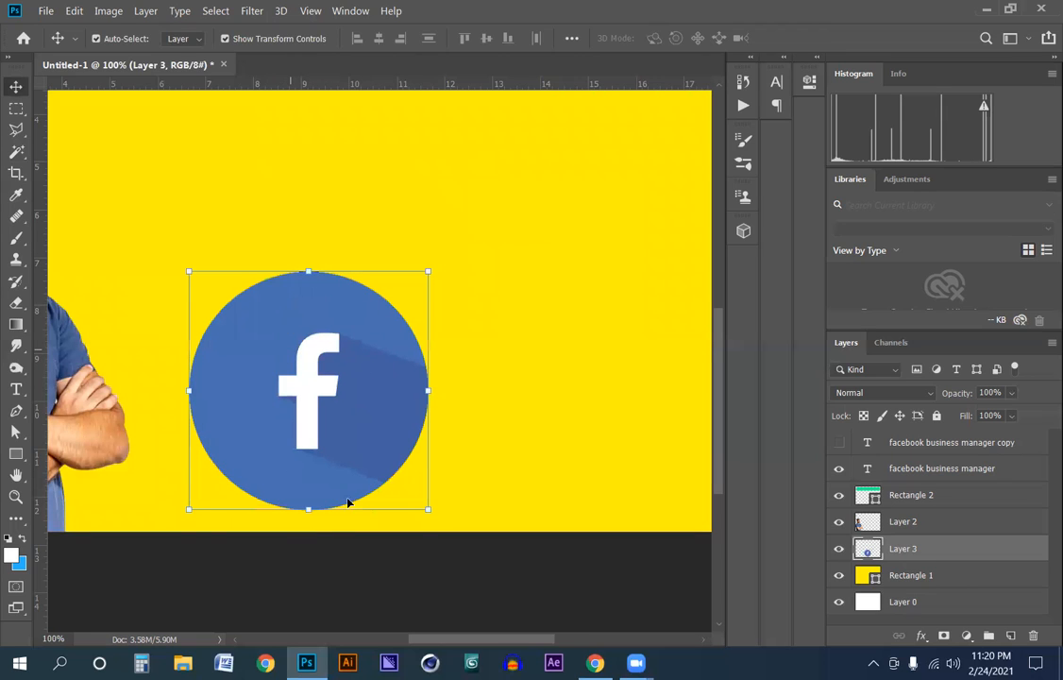
Try scaling the Facebook logo to about 97% and rotating it about 23.6°, return the rotation to 0° and undo a further resize.
{"action": "key", "text": "ctrl+minus"}
{"action": "mouse_move", "coordinate": [350, 491]}
{"action": "left_mouse_down"}
{"action": "mouse_move", "coordinate": [334, 473]}
{"action": "mouse_move", "coordinate": [351, 498]}
{"action": "left_mouse_up"}
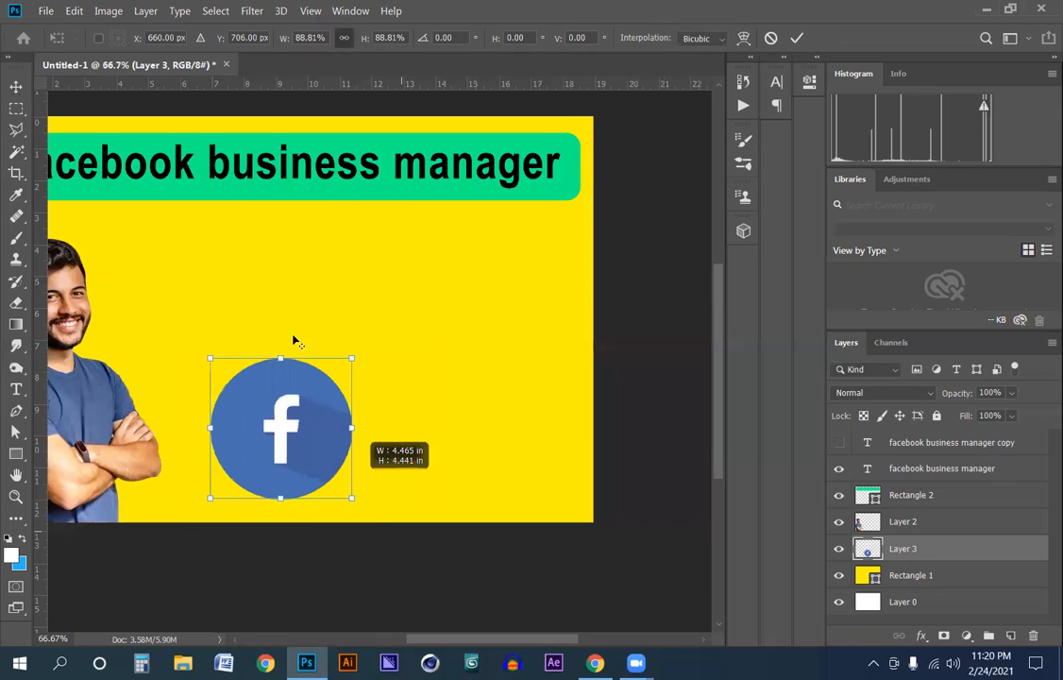
{"action": "left_click_drag", "start_coordinate": [349, 435], "coordinate": [357, 505]}
{"action": "left_click_drag", "start_coordinate": [360, 336], "coordinate": [260, 487]}
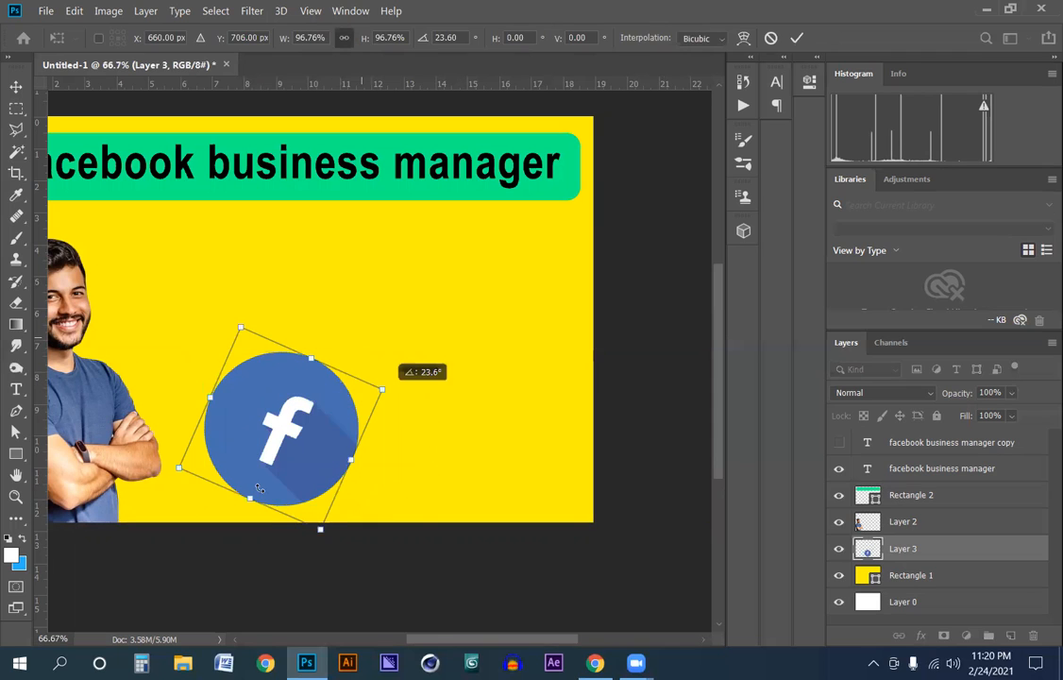
{"action": "left_click_drag", "start_coordinate": [271, 295], "coordinate": [244, 302]}
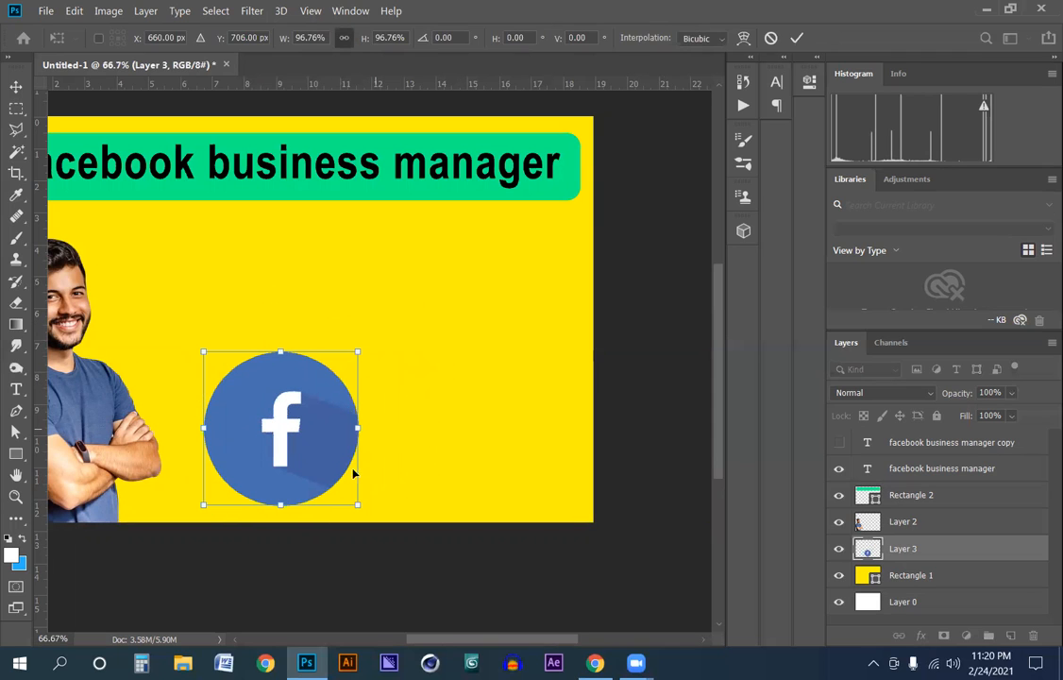
{"action": "left_click_drag", "start_coordinate": [359, 506], "coordinate": [448, 344]}
{"action": "key", "text": "ctrl+z"}
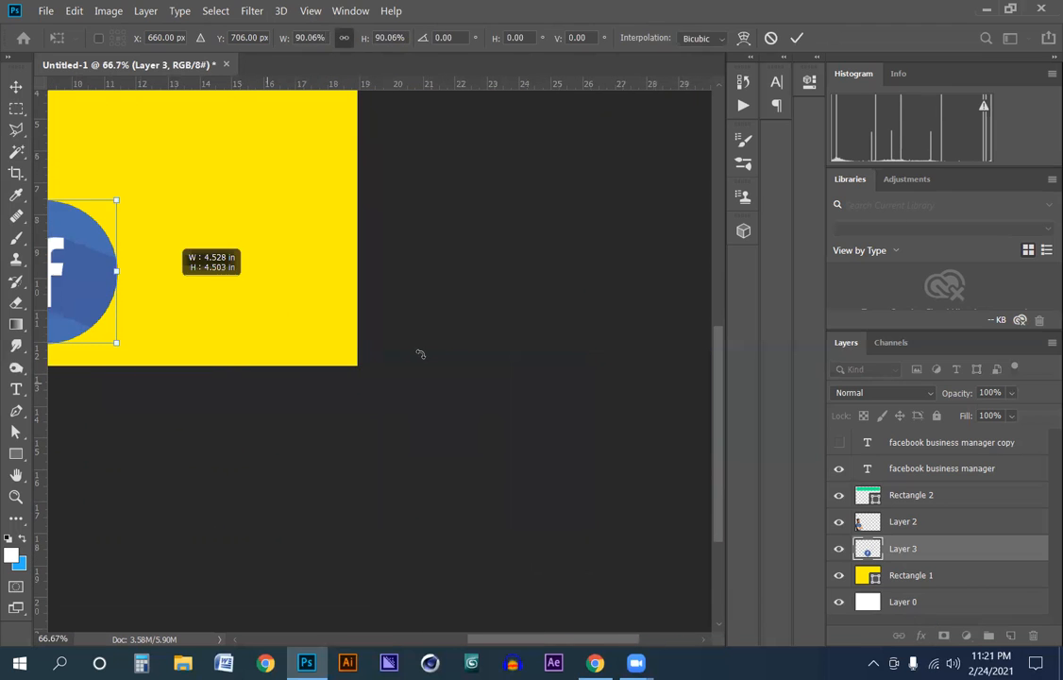
Shrink the Facebook logo to roughly two-thirds of its size, place it near the bottom edge beside the man, and apply the transform.
{"action": "left_click_drag", "start_coordinate": [395, 481], "coordinate": [381, 465]}
{"action": "left_click_drag", "start_coordinate": [305, 426], "coordinate": [273, 450]}
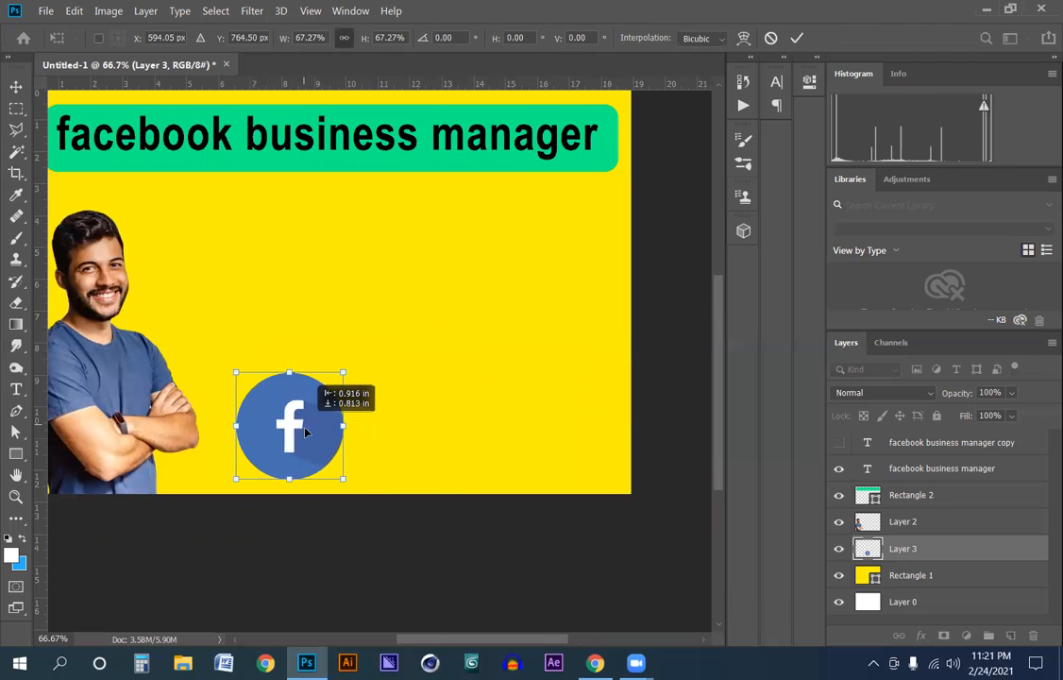
{"action": "left_click_drag", "start_coordinate": [345, 475], "coordinate": [341, 473]}
{"action": "left_click", "coordinate": [13, 90]}
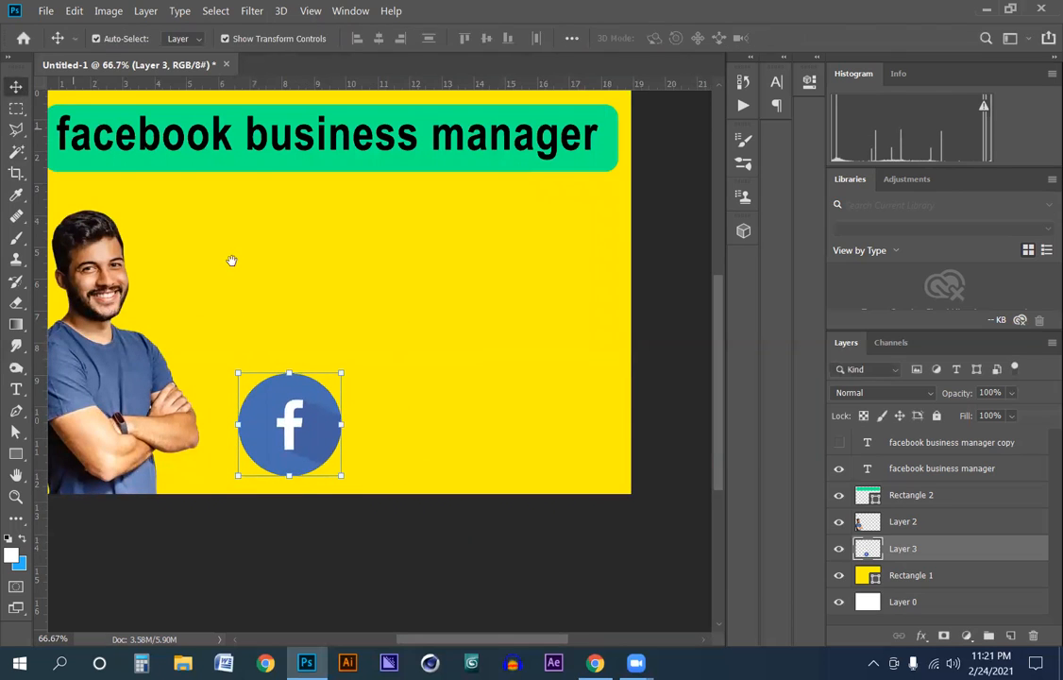
{"action": "left_click_drag", "start_coordinate": [266, 295], "coordinate": [327, 333]}
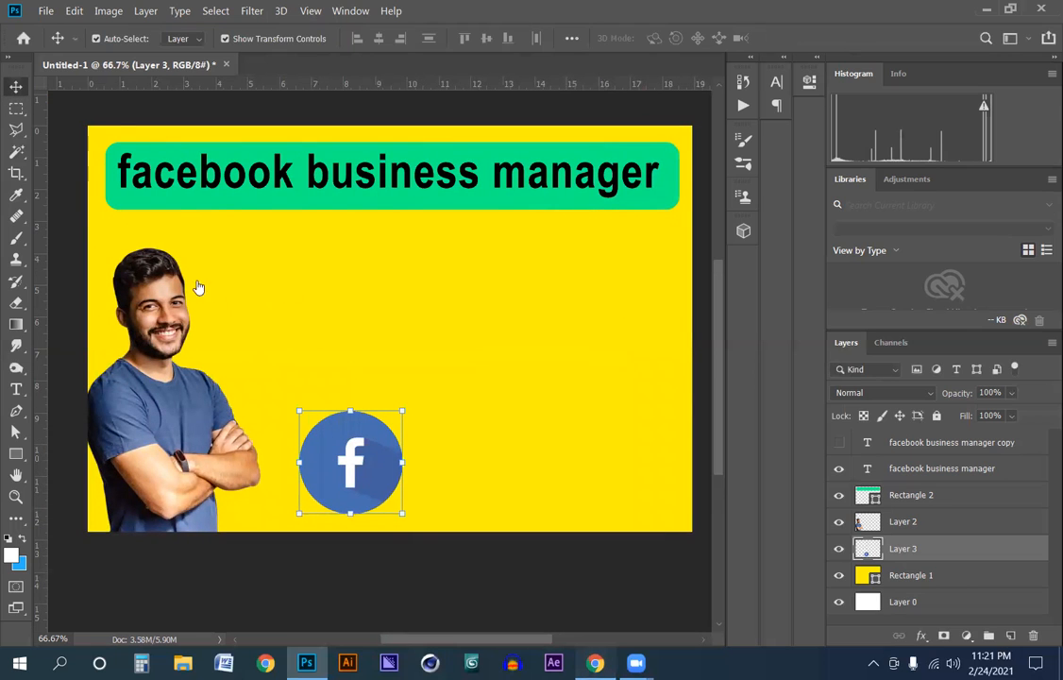
Switch to Chrome and search Google Images for "100 money back guarantee png".
{"action": "key", "text": "alt+Tab"}
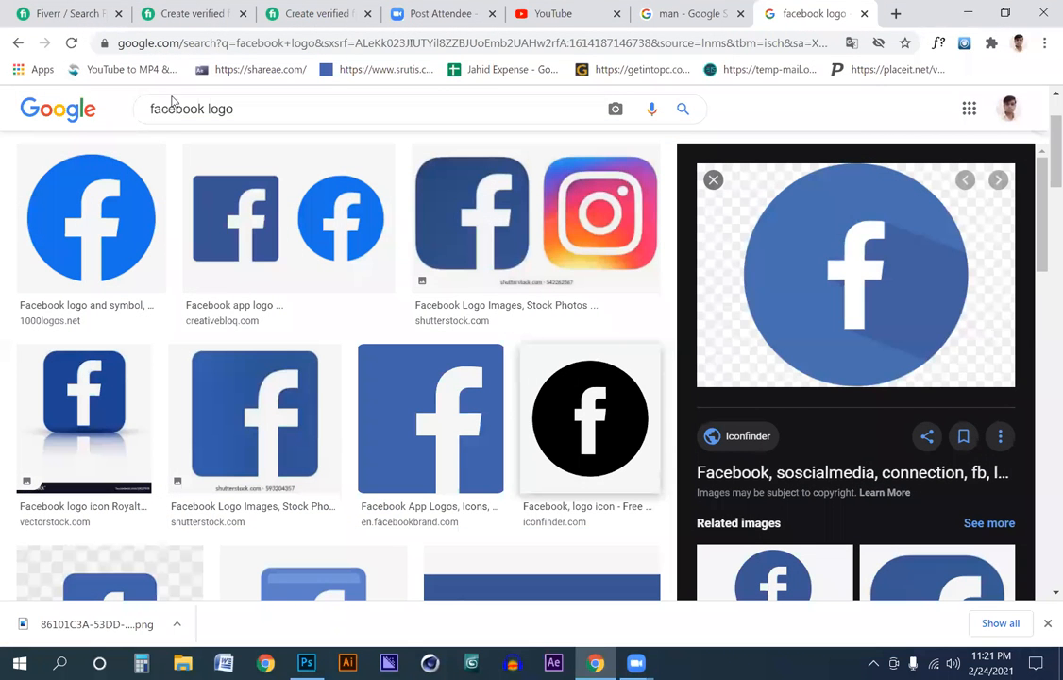
{"action": "left_click", "coordinate": [154, 108]}
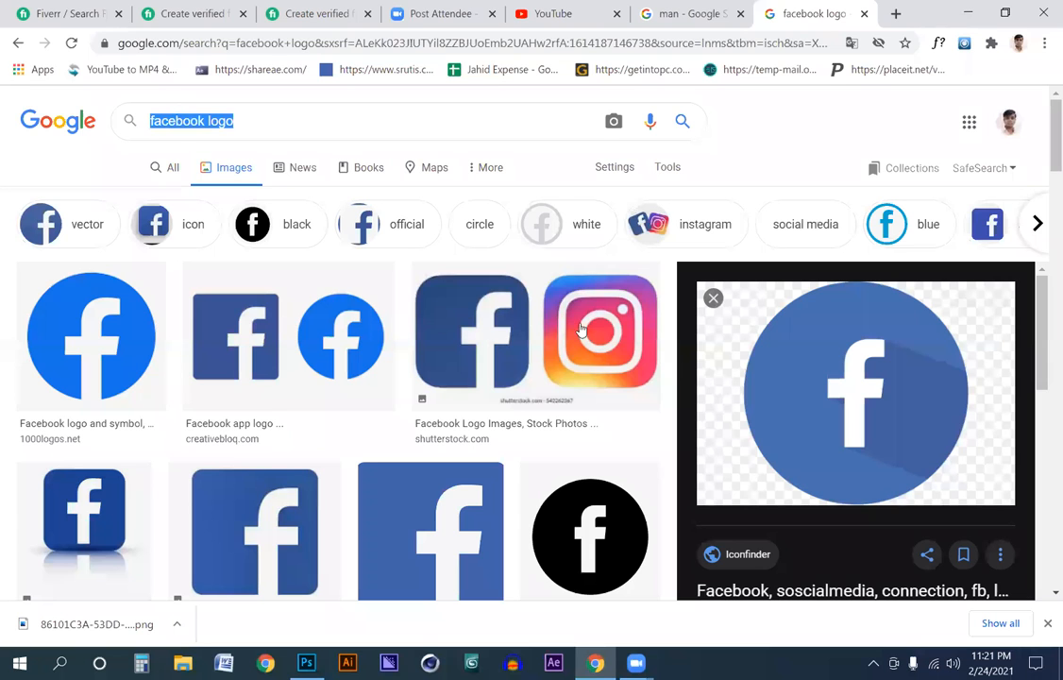
{"action": "type", "text": "100 money back guarantee png"}
{"action": "key", "text": "Return"}
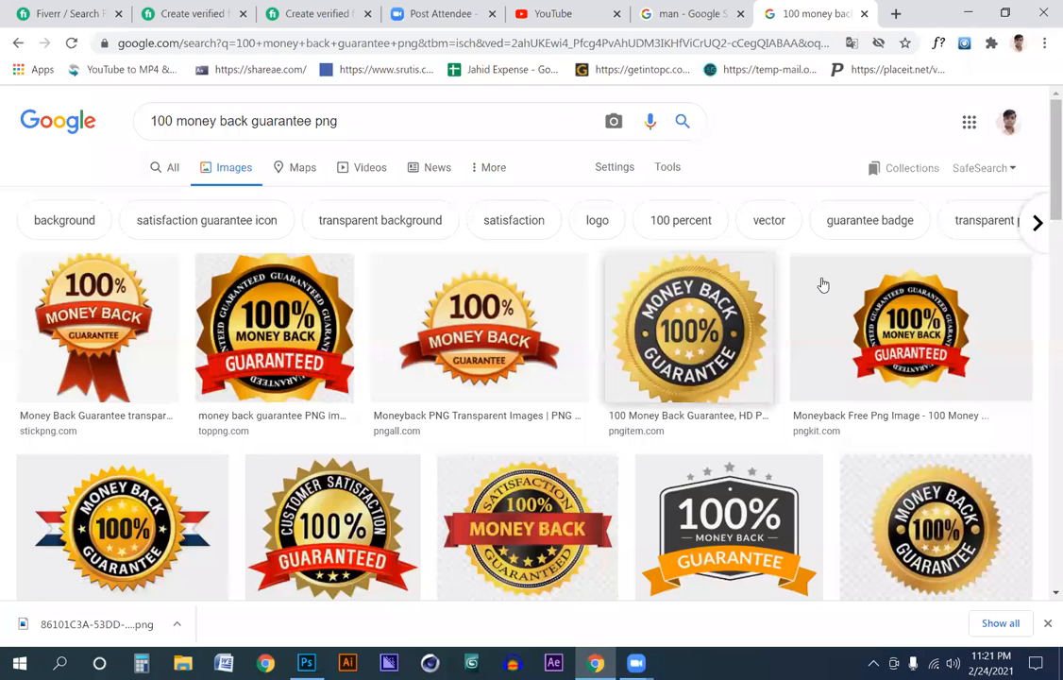
{"action": "left_click", "coordinate": [676, 337]}
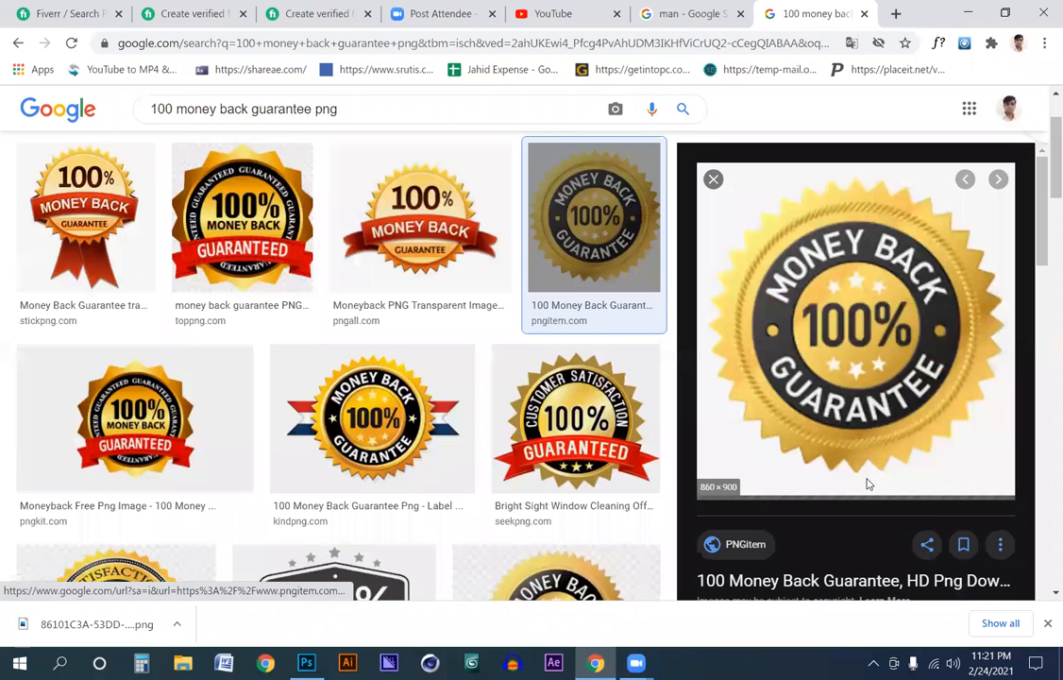
{"action": "right_click", "coordinate": [810, 271]}
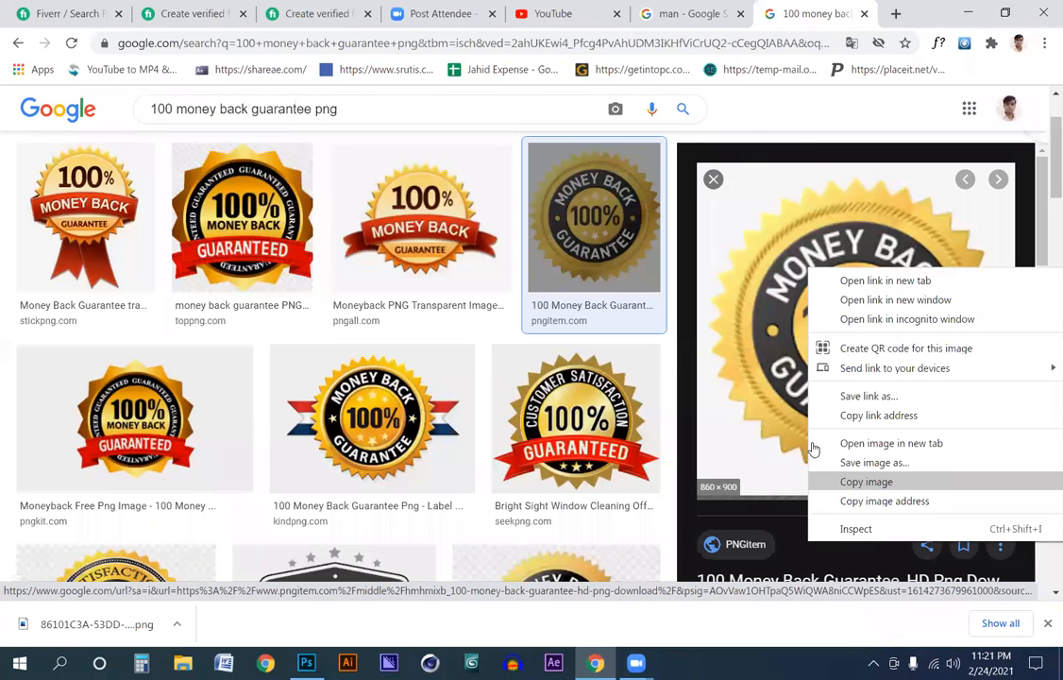
{"action": "left_click", "coordinate": [717, 502]}
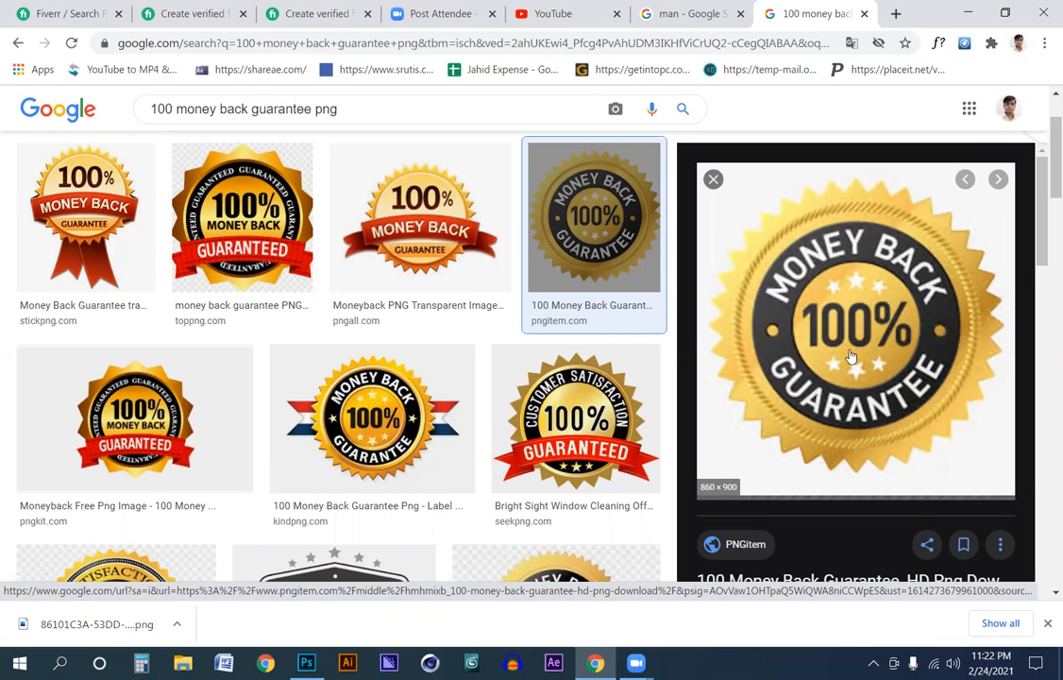
Open the kindpng money back guarantee badge with red, white and blue ribbons in a new tab, copy its image and return to the results.
{"action": "right_click", "coordinate": [357, 409]}
{"action": "left_click", "coordinate": [392, 148]}
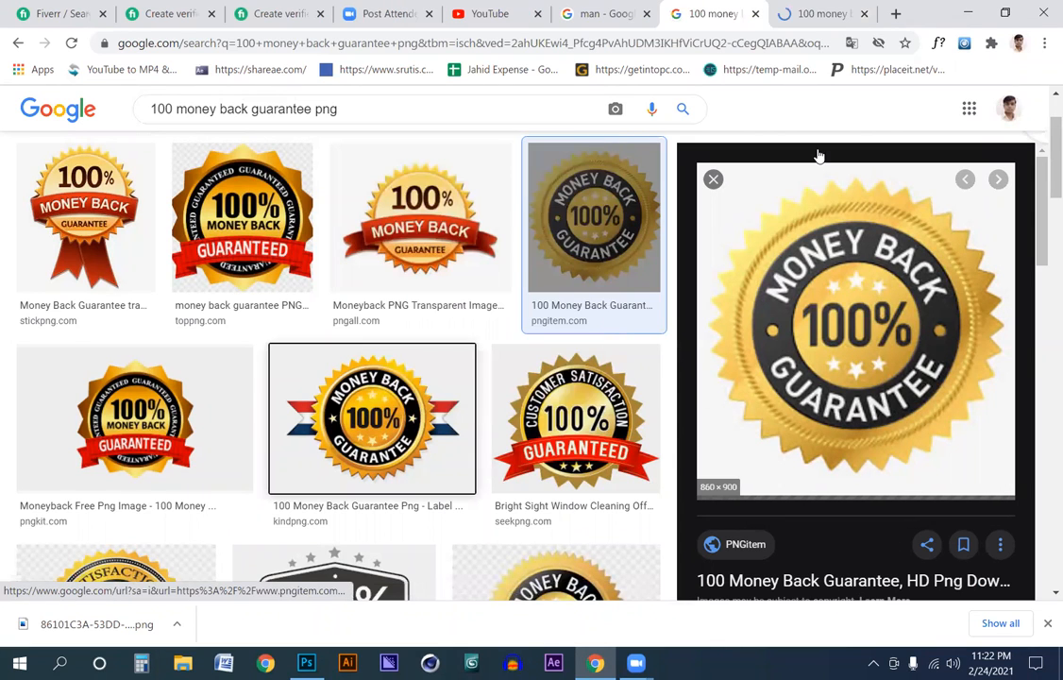
{"action": "left_click", "coordinate": [831, 13]}
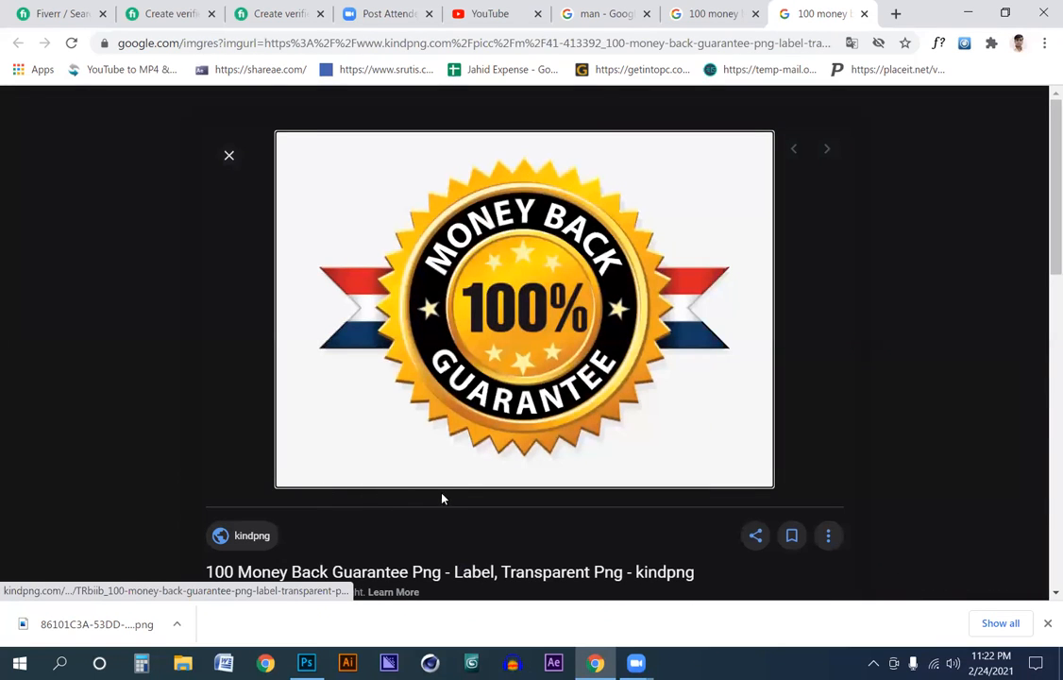
{"action": "right_click", "coordinate": [513, 236]}
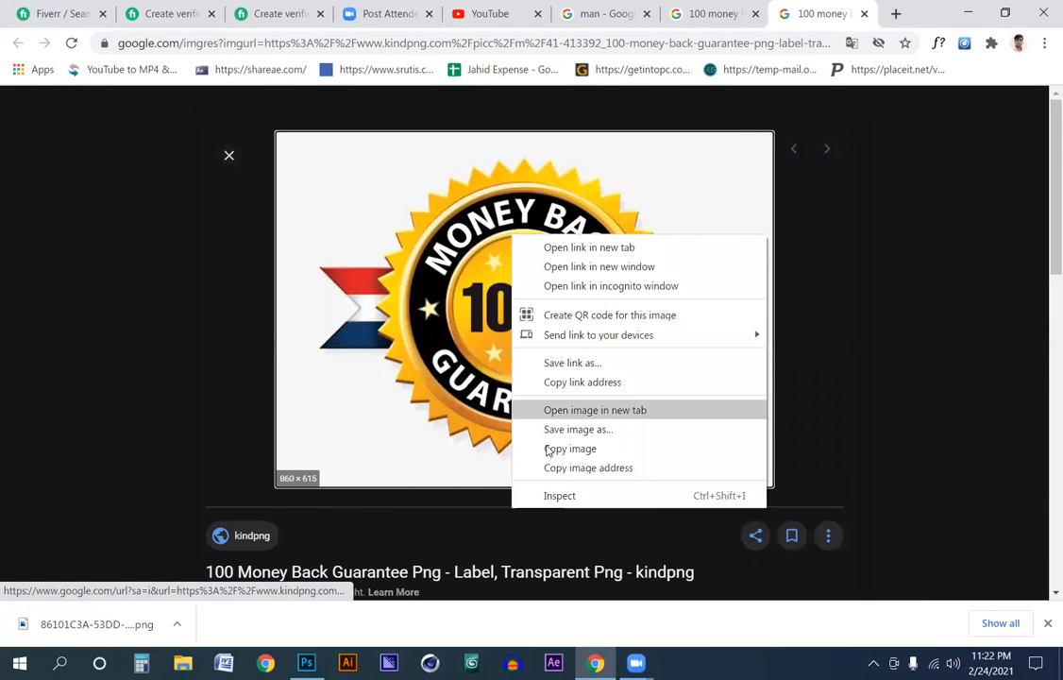
{"action": "left_click", "coordinate": [718, 13]}
{"action": "left_click", "coordinate": [718, 13]}
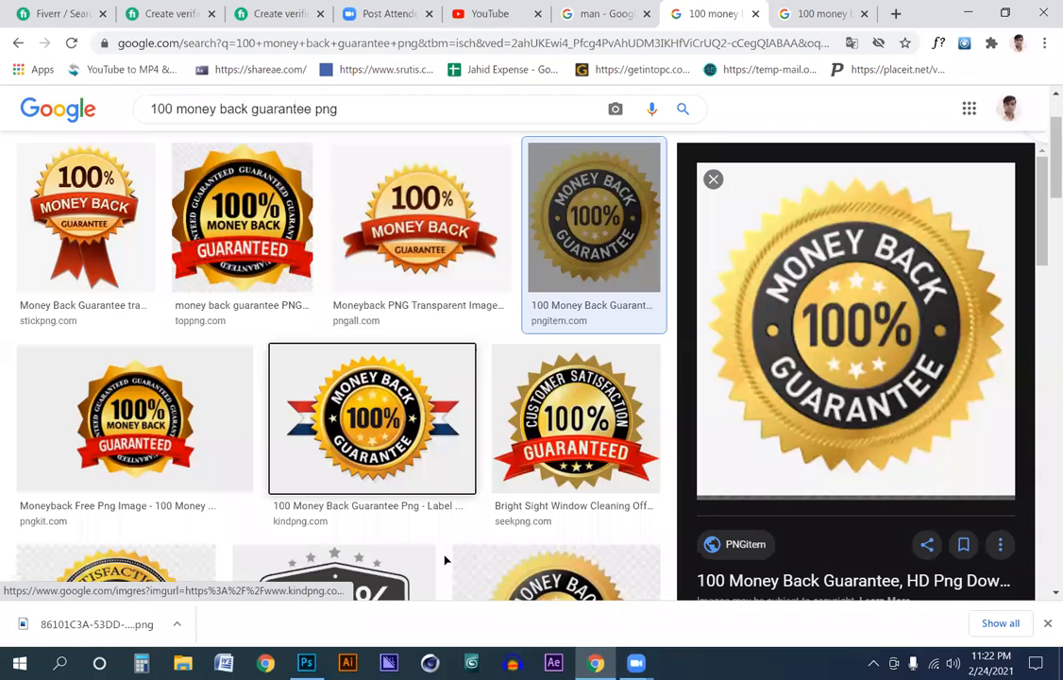
Switch to Photoshop, paste the copied guarantee badge into the thumbnail and move it slightly away from the man.
{"action": "key", "text": "alt+Tab"}
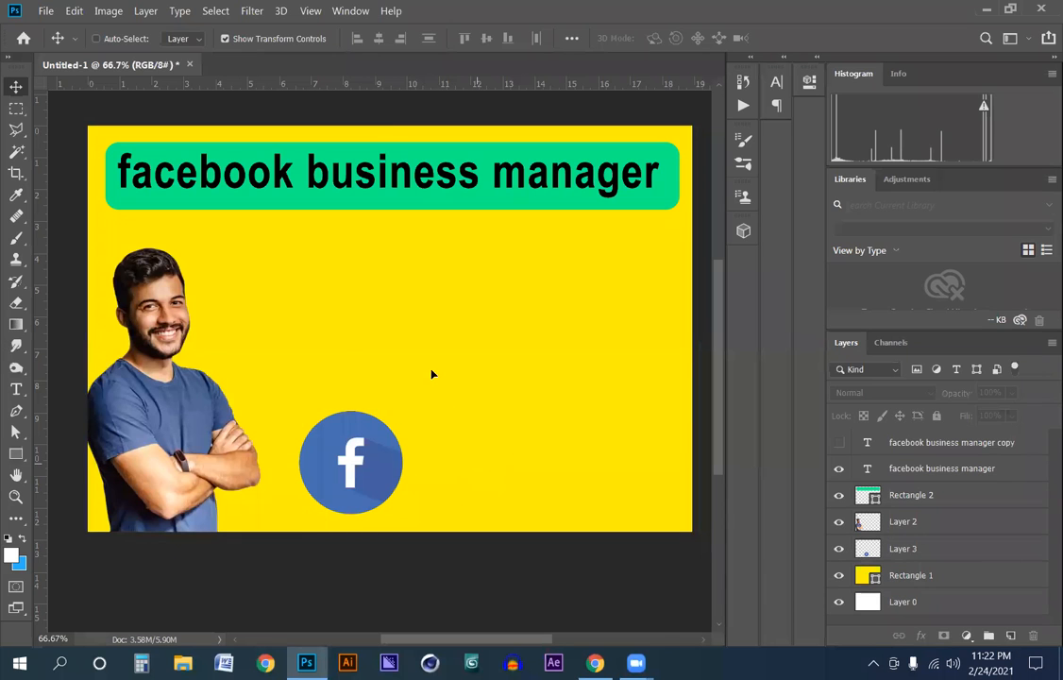
{"action": "key", "text": "ctrl+v"}
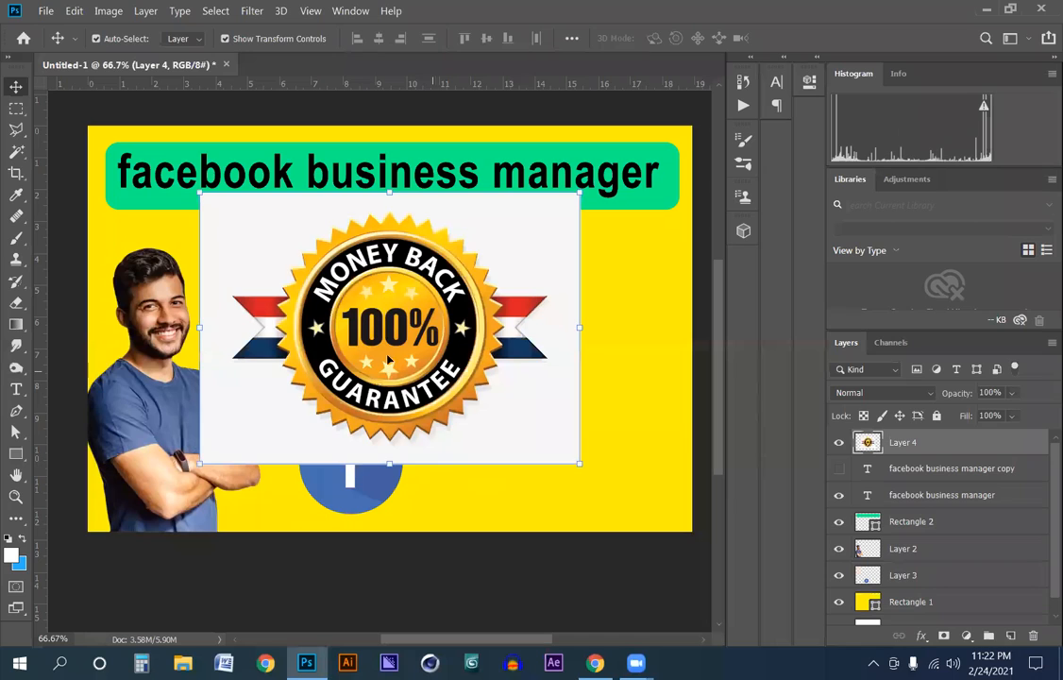
{"action": "left_click_drag", "start_coordinate": [390, 356], "coordinate": [451, 362]}
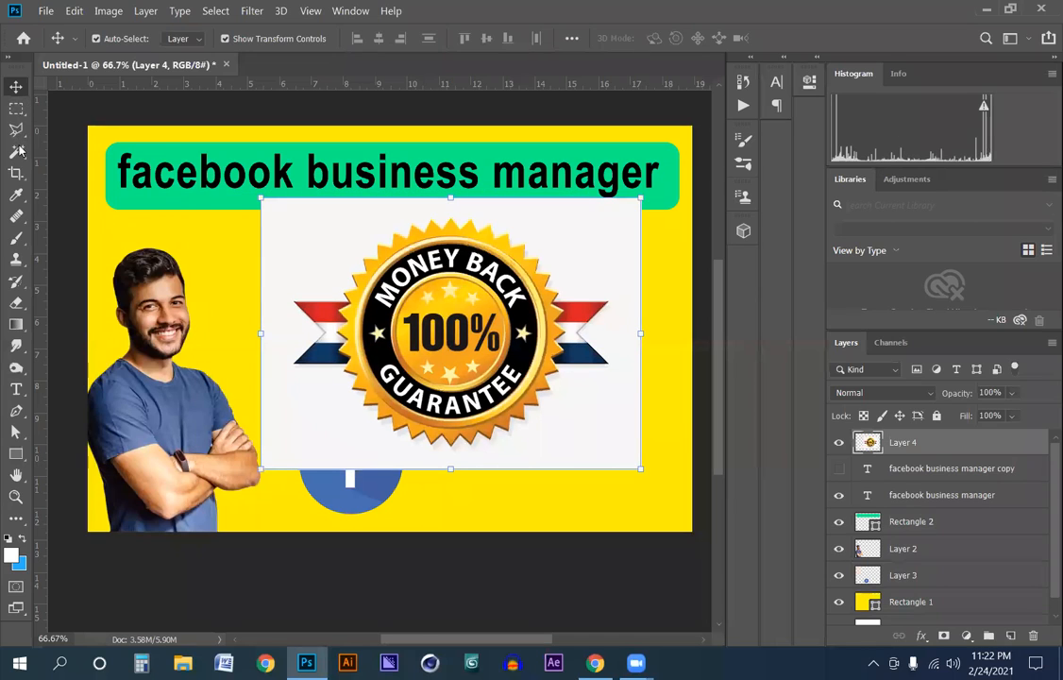
Select the light background around the guarantee badge with the Magic Wand tool, delete it and clear the selection.
{"action": "left_click_drag", "start_coordinate": [23, 151], "coordinate": [108, 170]}
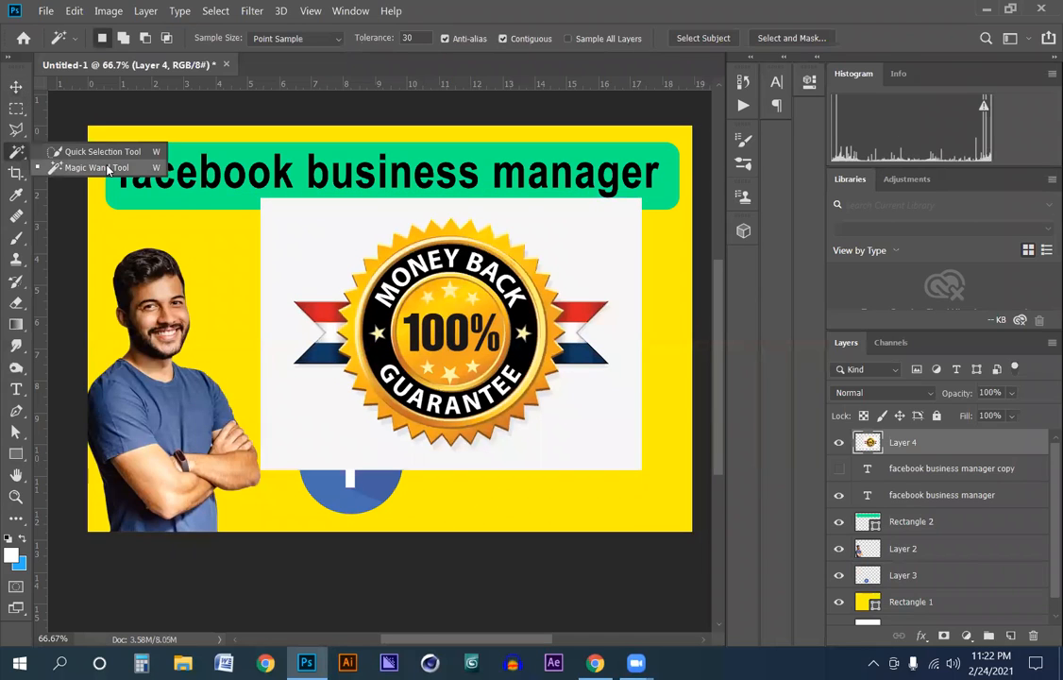
{"action": "left_click", "coordinate": [301, 234]}
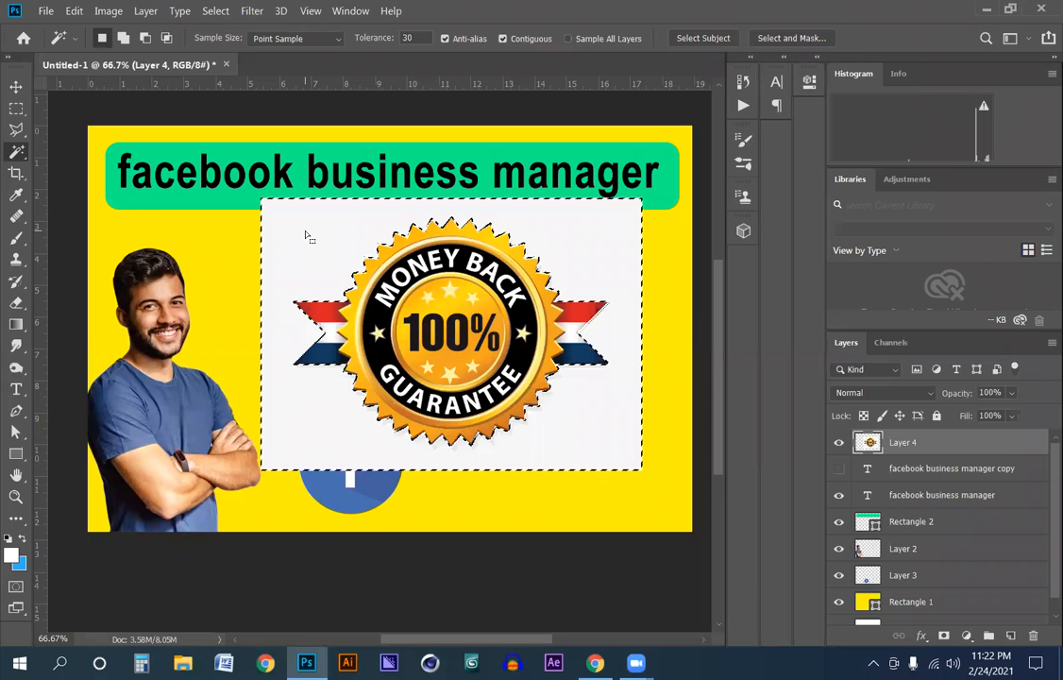
{"action": "key", "text": "Delete"}
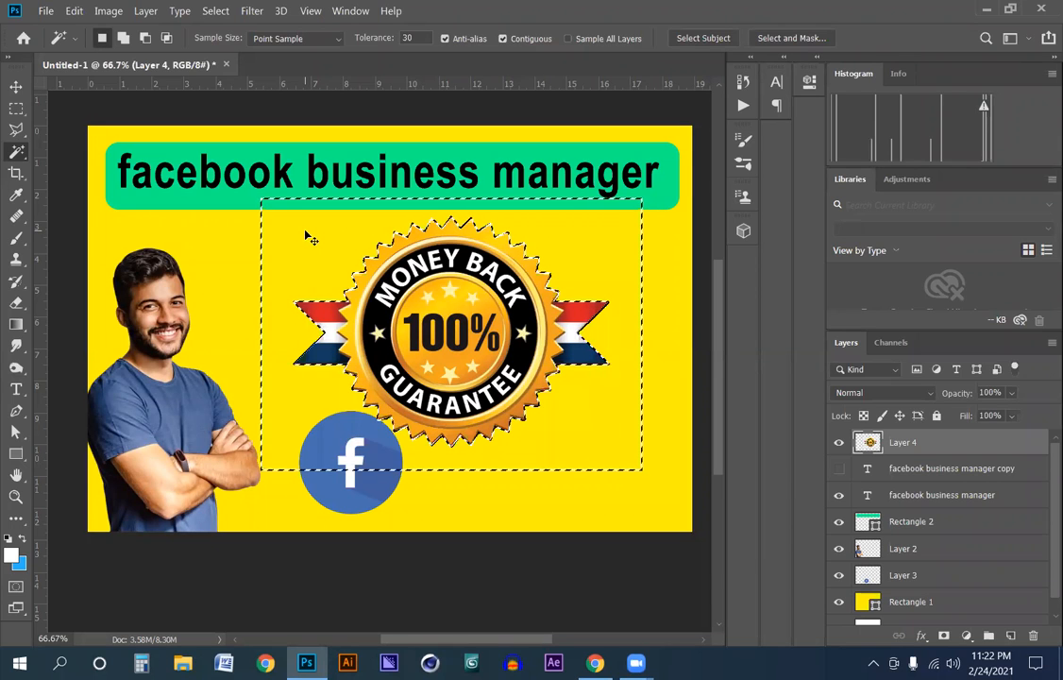
{"action": "key", "text": "ctrl+d"}
Scale the guarantee badge to about 42%, place it beside the Facebook logo near the canvas's lower edge and apply the transform.
{"action": "key", "text": "ctrl+t"}
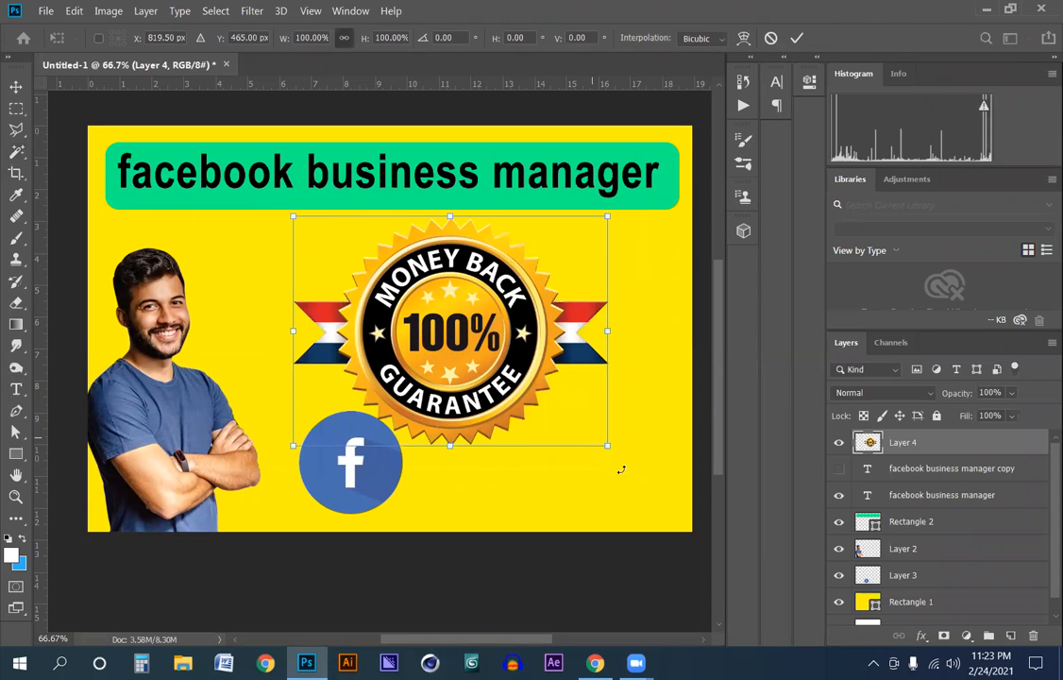
{"action": "left_click_drag", "start_coordinate": [605, 448], "coordinate": [507, 372]}
{"action": "left_click_drag", "start_coordinate": [445, 327], "coordinate": [493, 458]}
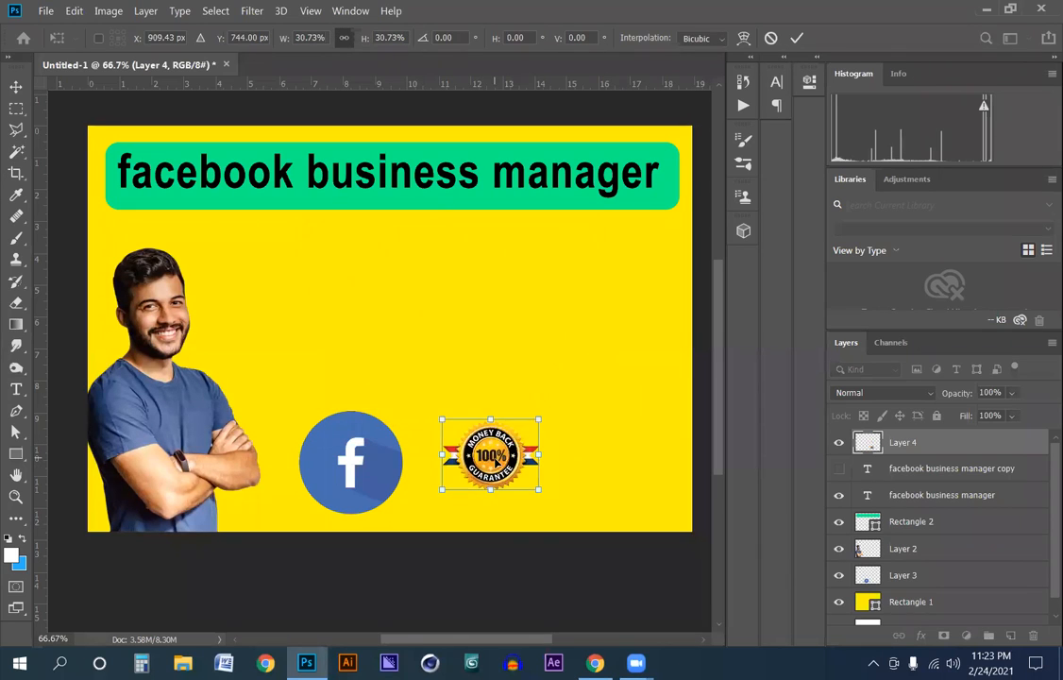
{"action": "left_click_drag", "start_coordinate": [533, 498], "coordinate": [557, 510]}
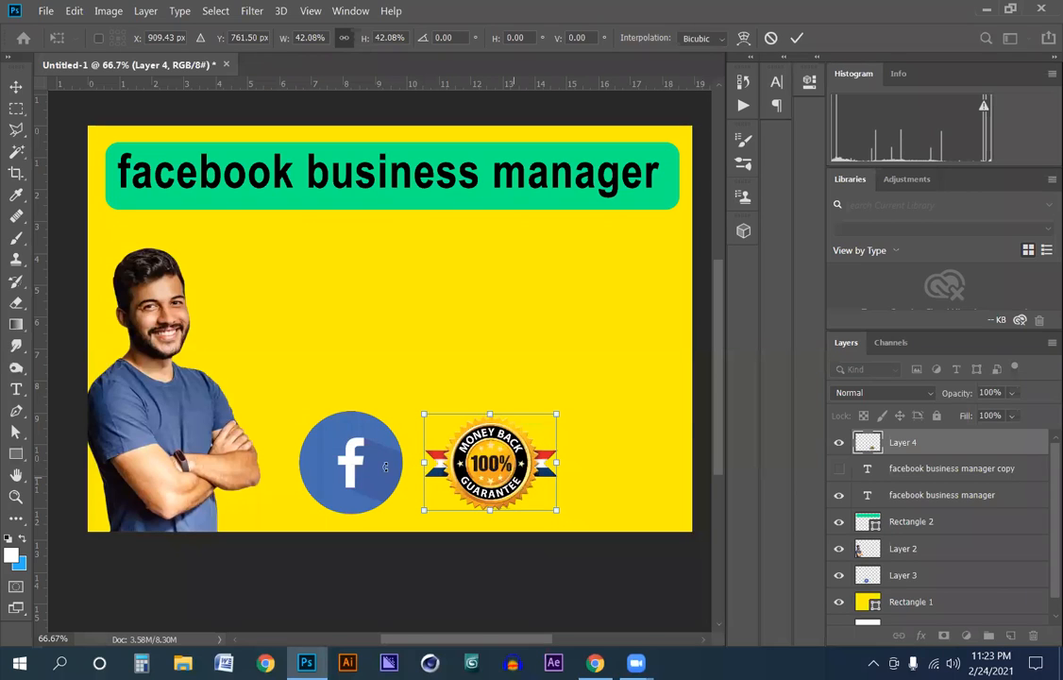
{"action": "left_click", "coordinate": [16, 87]}
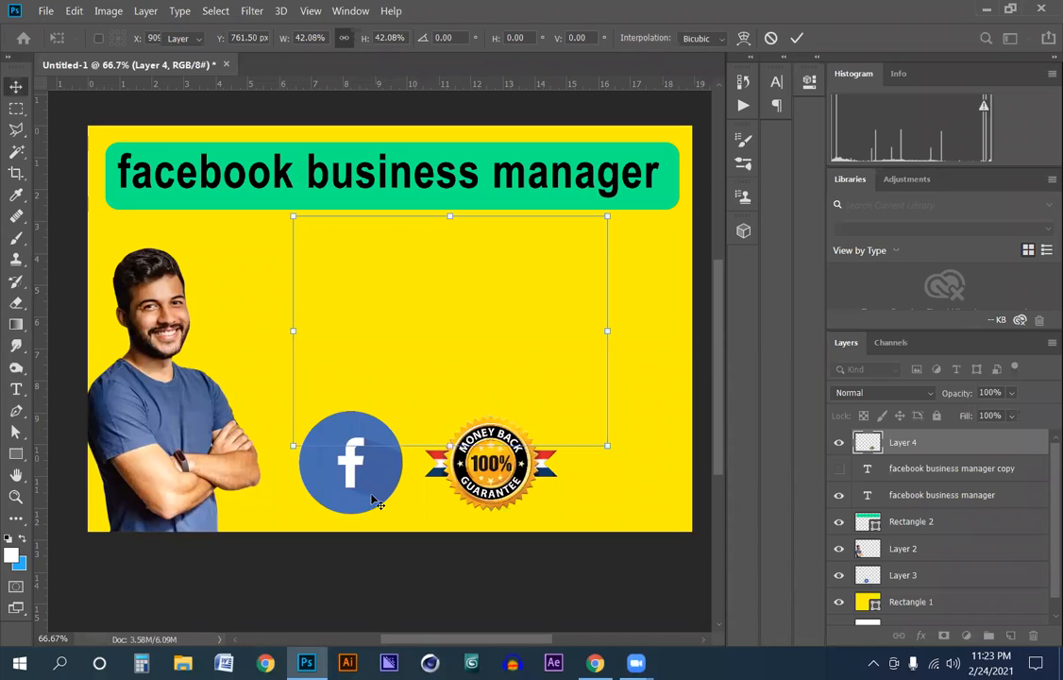
Select the Facebook logo, shrink it to about 77% around its centre and apply the transform.
{"action": "left_click", "coordinate": [396, 508]}
{"action": "left_click_drag", "start_coordinate": [402, 510], "coordinate": [389, 501]}
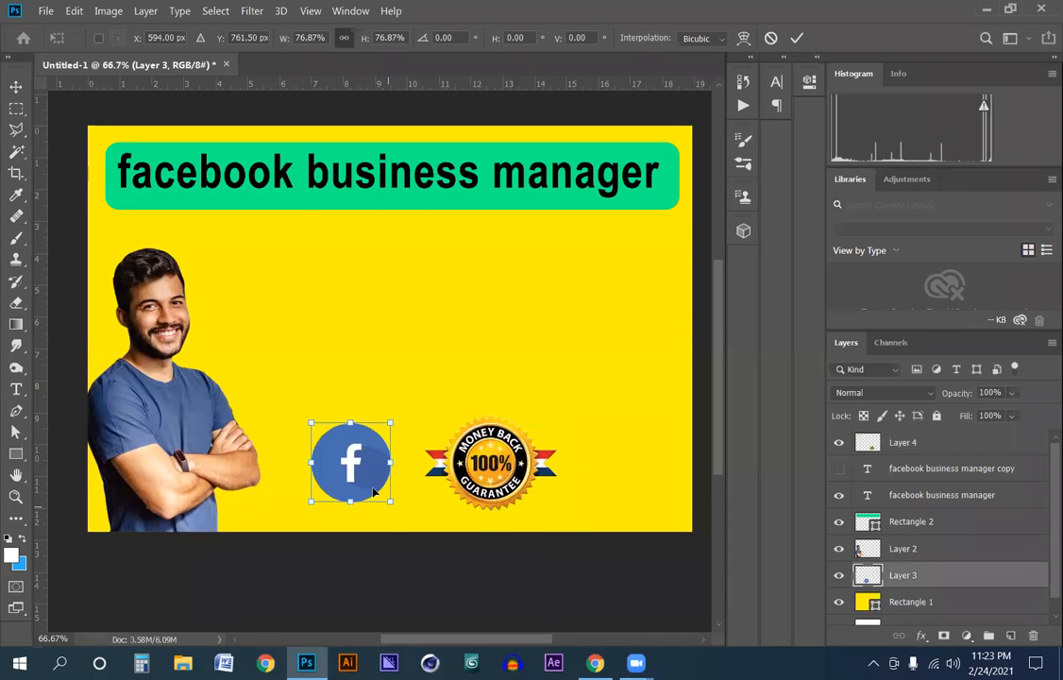
{"action": "left_click", "coordinate": [17, 88]}
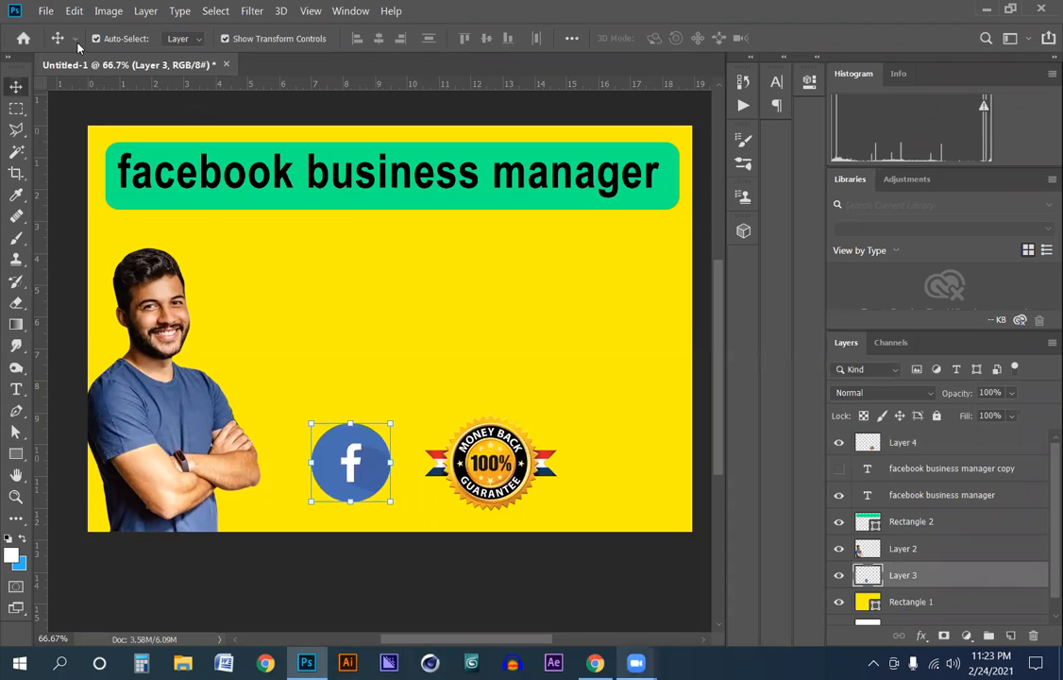
Switch to Chrome and examine the title and thumbnail icons of the Fiverr gig for creating a verified facebook business manager.
{"action": "key", "text": "alt+Tab"}
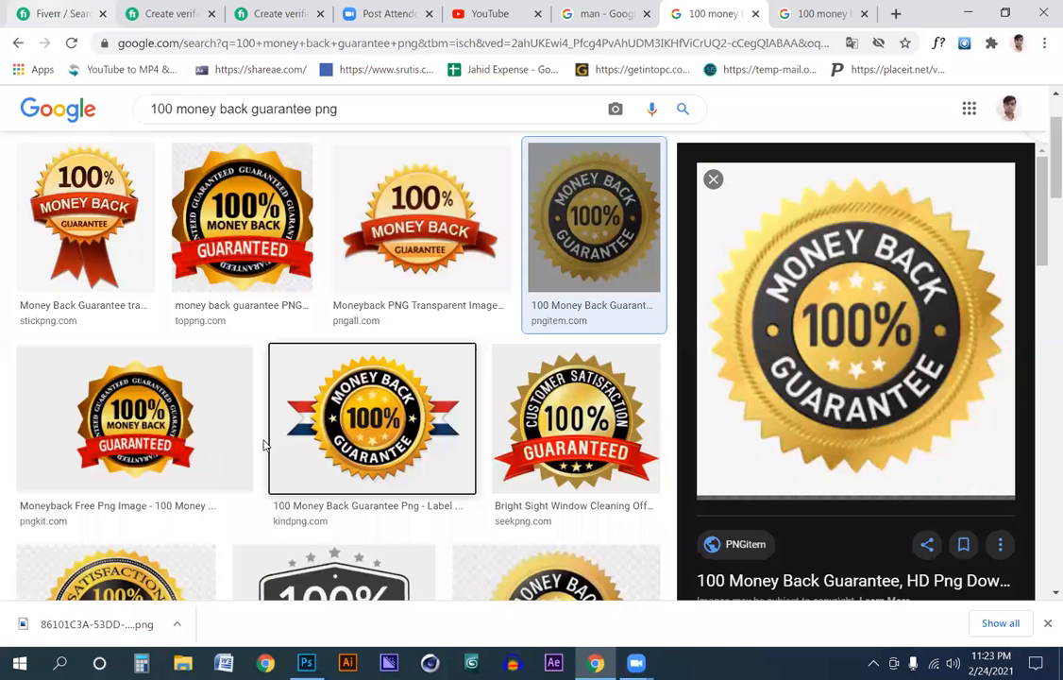
{"action": "key", "text": "ctrl+1"}
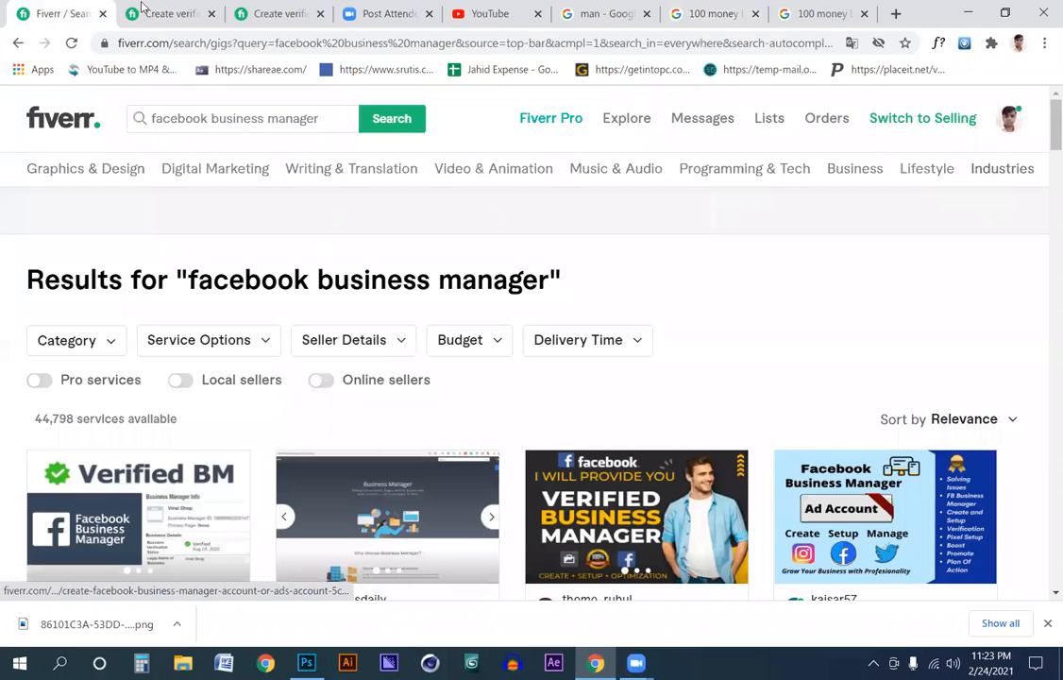
{"action": "left_click", "coordinate": [395, 531]}
{"action": "left_click", "coordinate": [233, 7]}
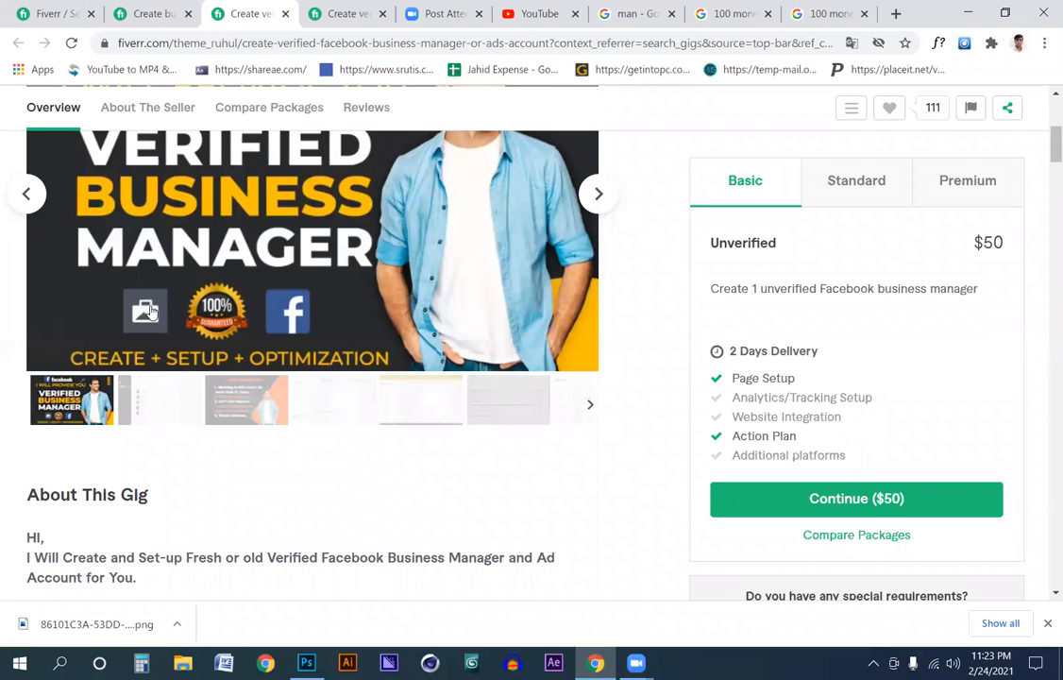
{"action": "scroll", "coordinate": [178, 302], "scroll_direction": "up", "scroll_amount": 3}
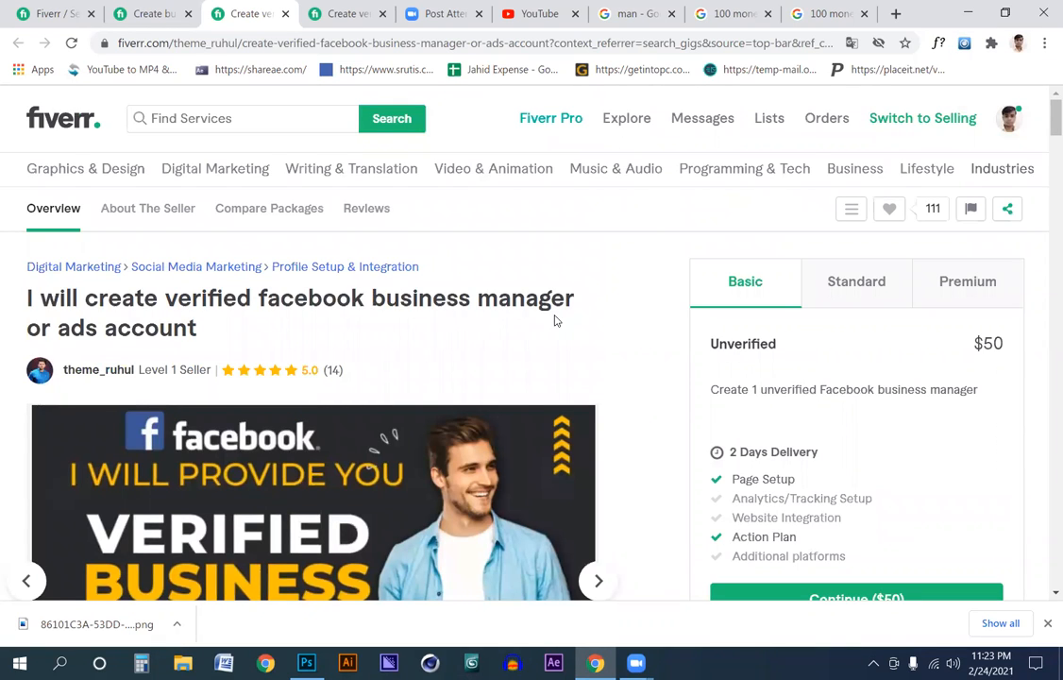
{"action": "left_click_drag", "start_coordinate": [480, 329], "coordinate": [279, 332]}
{"action": "left_click_drag", "start_coordinate": [544, 316], "coordinate": [576, 312]}
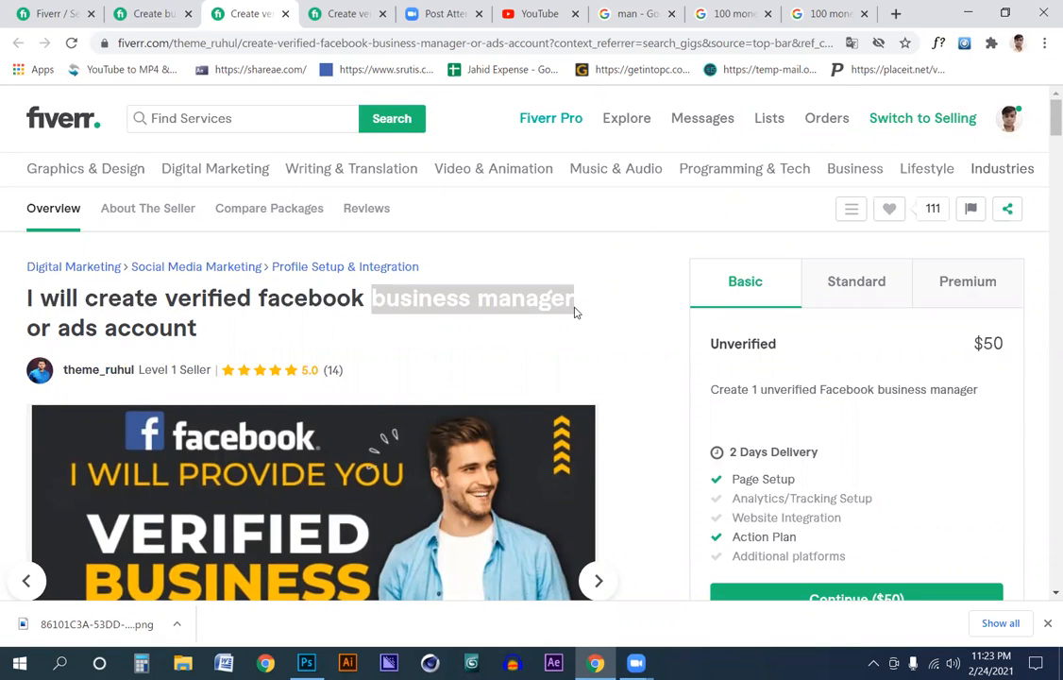
Return to the Google Images results and search for "business manager logo".
{"action": "left_click", "coordinate": [822, 13]}
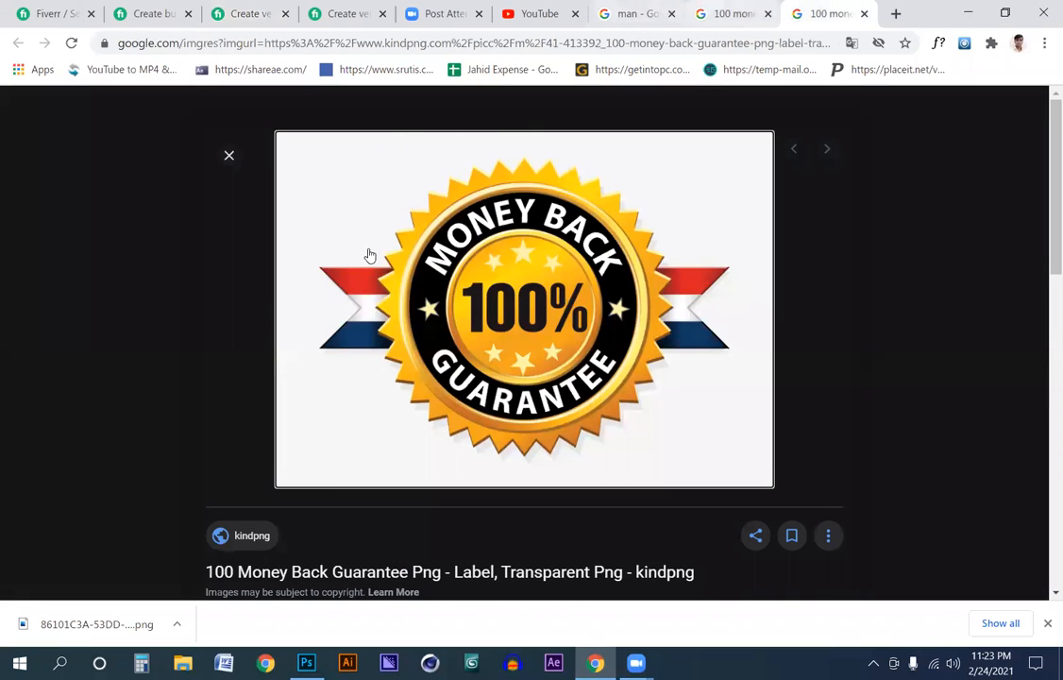
{"action": "key", "text": "ctrl+shift+Tab"}
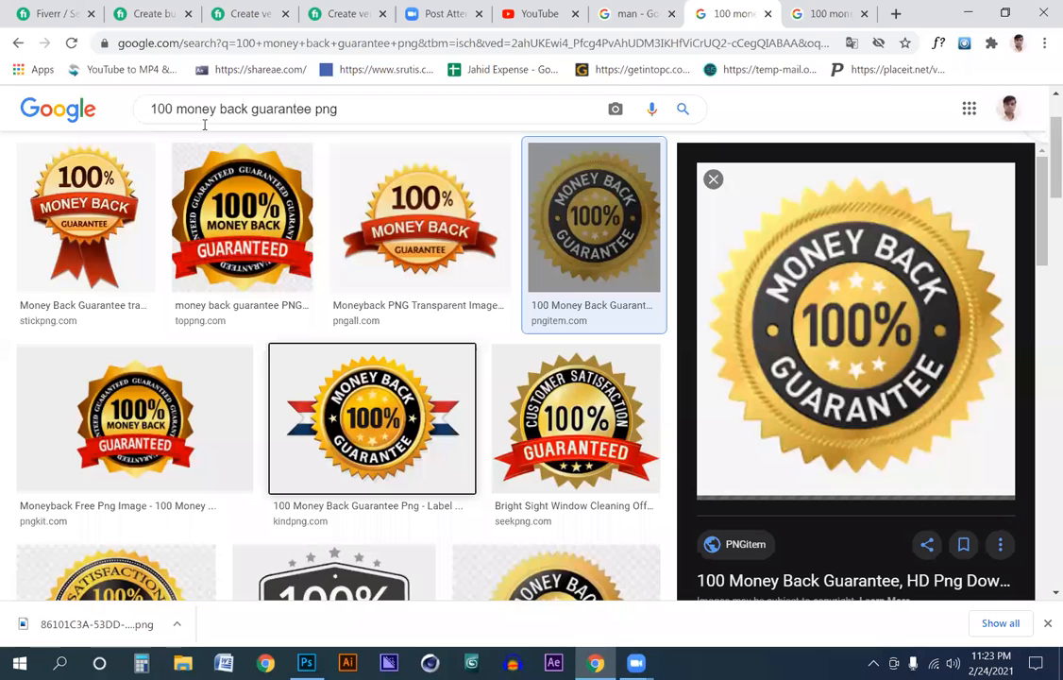
{"action": "scroll", "coordinate": [135, 128], "scroll_direction": "up", "scroll_amount": 2}
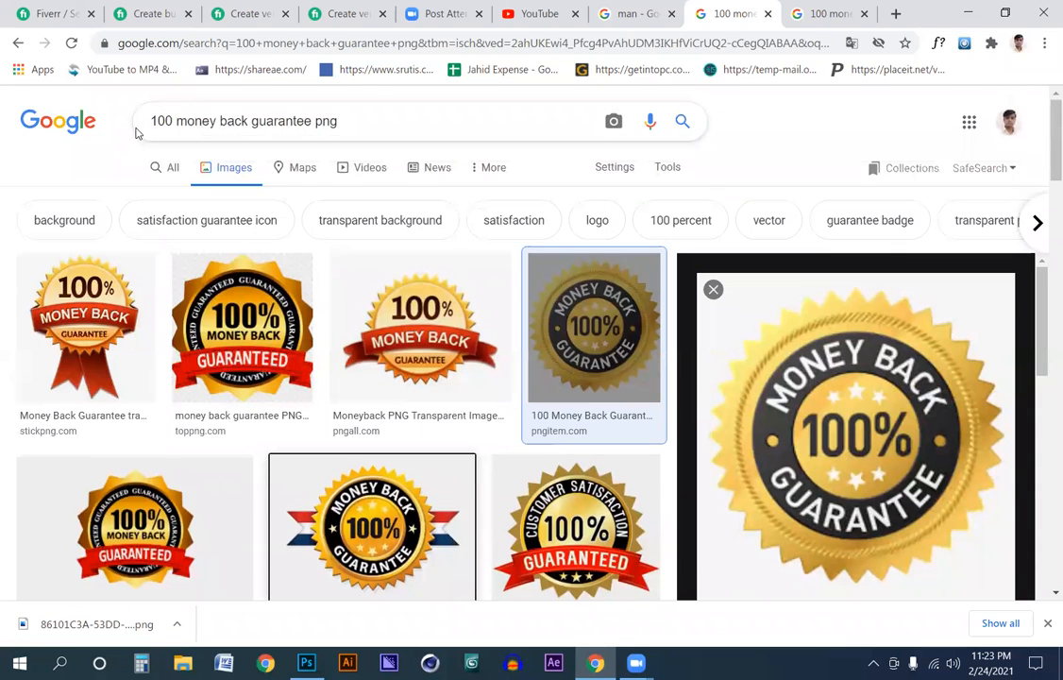
{"action": "type", "text": "business manager logo"}
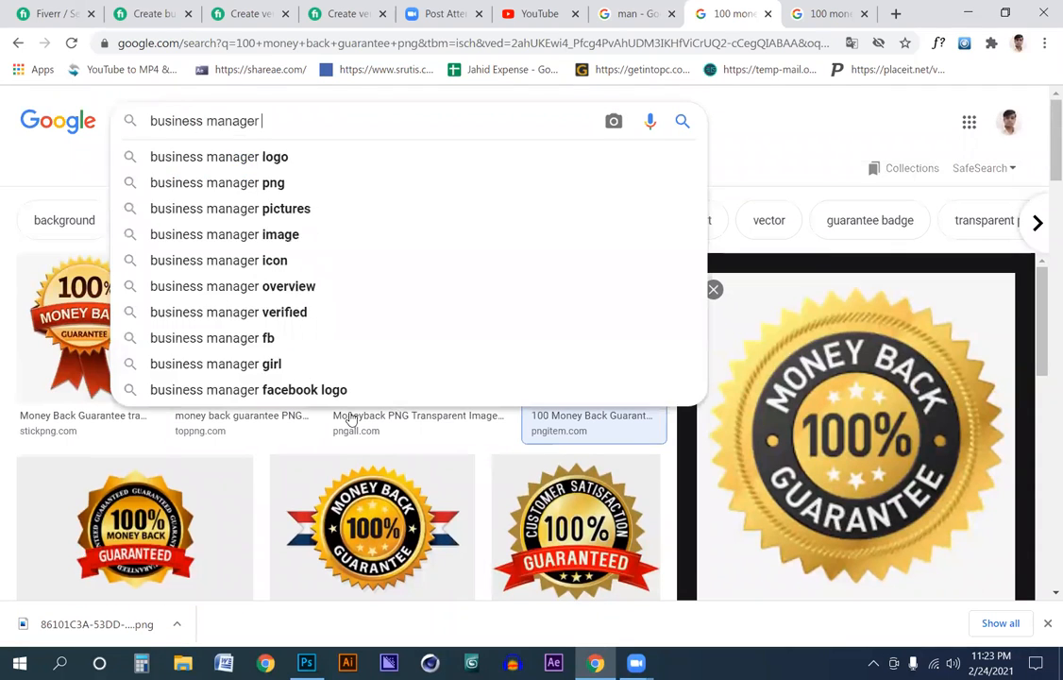
{"action": "key", "text": "Return"}
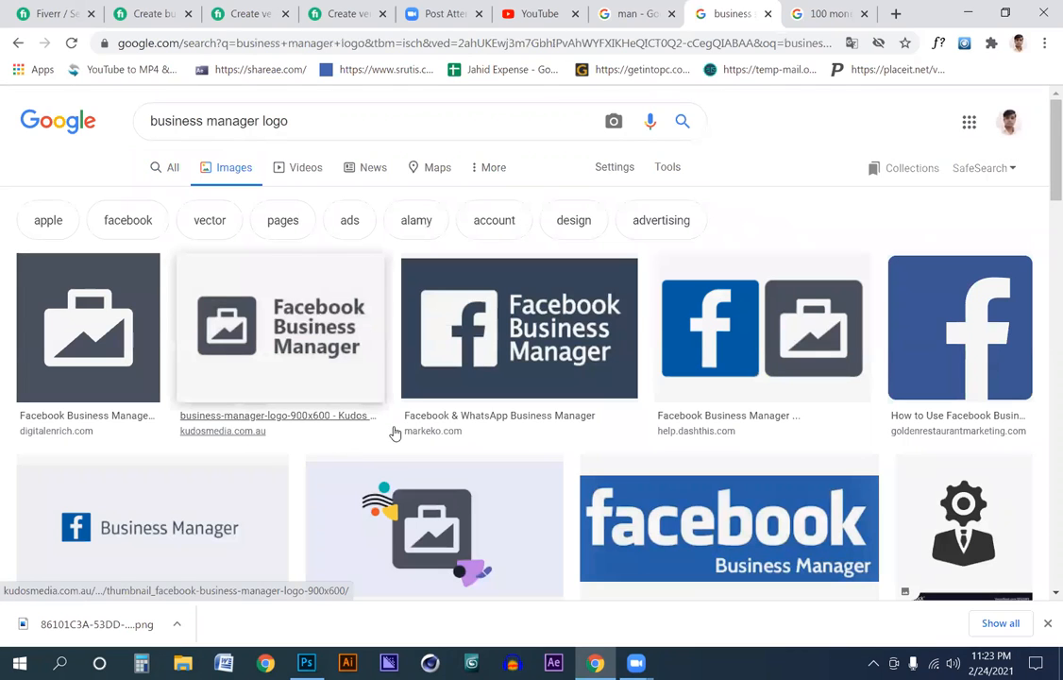
Examine the business manager logo results and related images, previewing the Facebook and briefcase pair and the blue briefcase icon.
{"action": "left_click", "coordinate": [725, 368]}
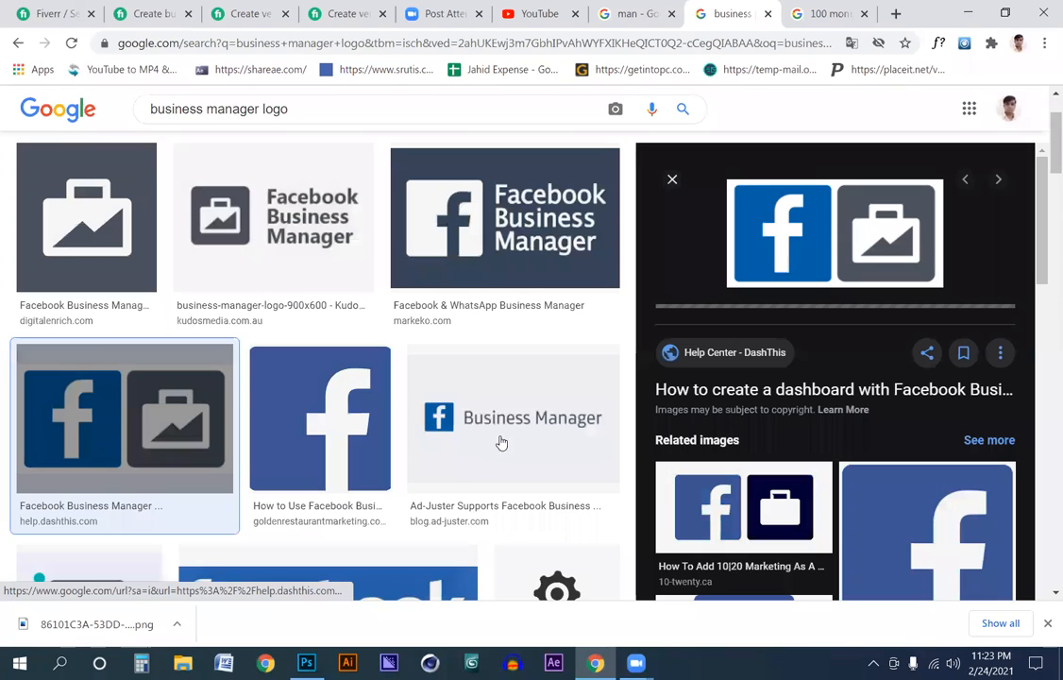
{"action": "scroll", "coordinate": [827, 301], "scroll_direction": "down", "scroll_amount": 5}
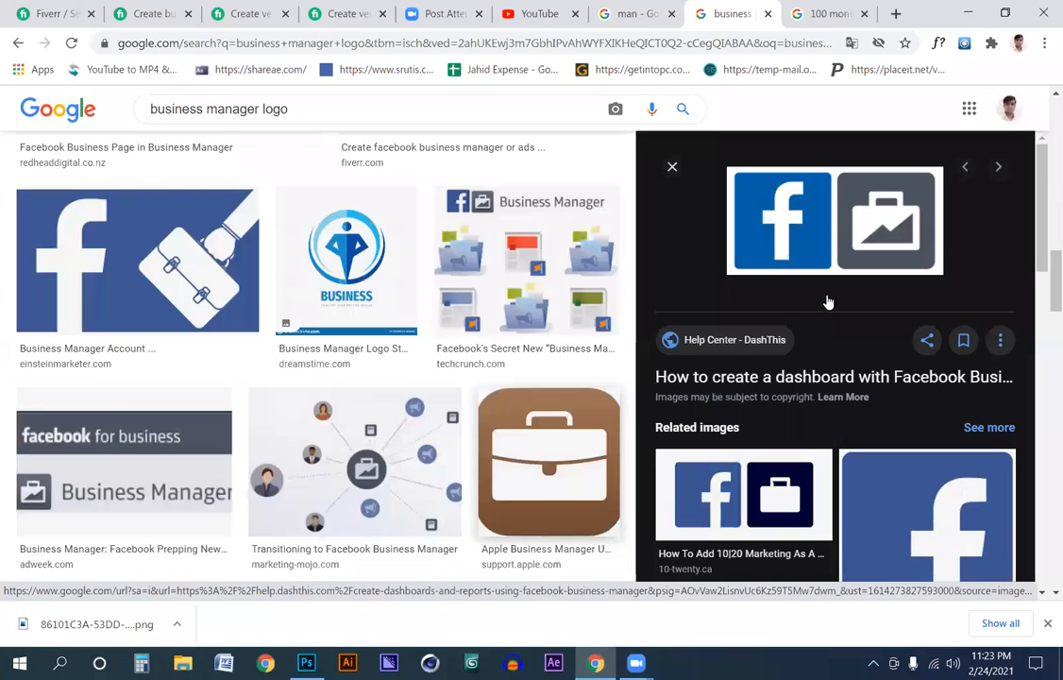
{"action": "key", "text": "Left"}
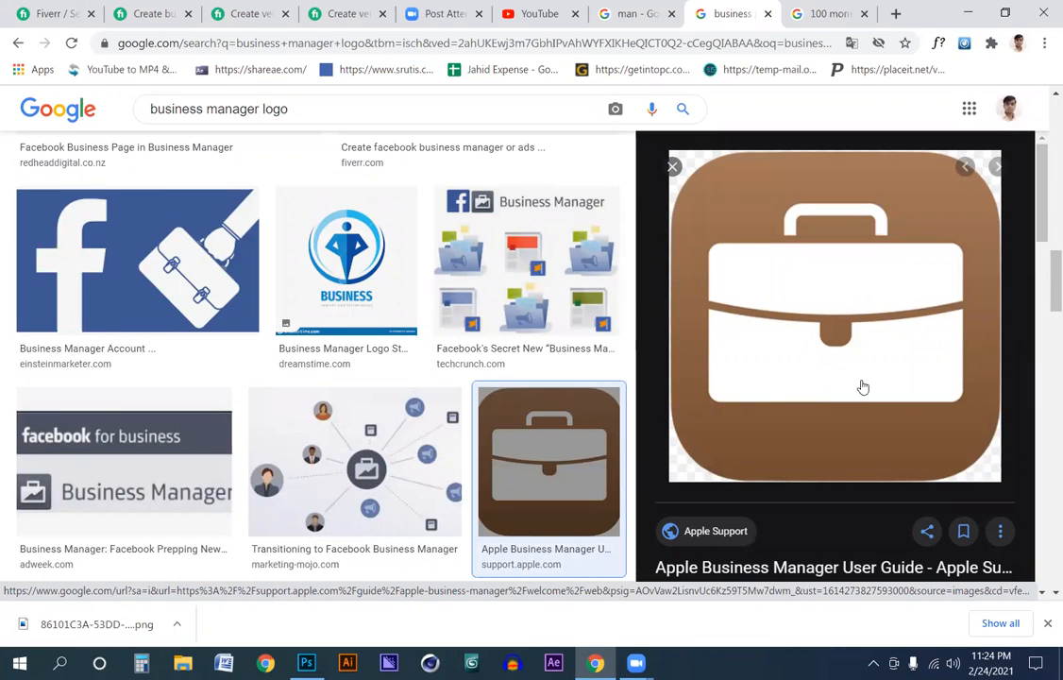
{"action": "scroll", "coordinate": [861, 384], "scroll_direction": "down", "scroll_amount": 5}
{"action": "scroll", "coordinate": [928, 258], "scroll_direction": "down", "scroll_amount": 4}
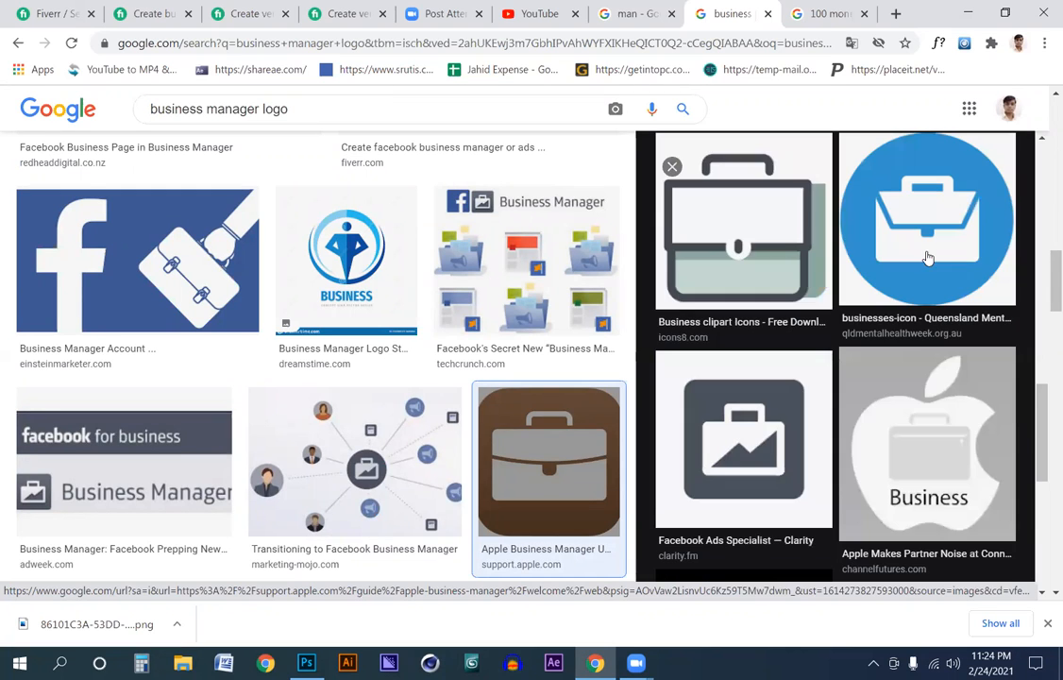
{"action": "left_click", "coordinate": [927, 252]}
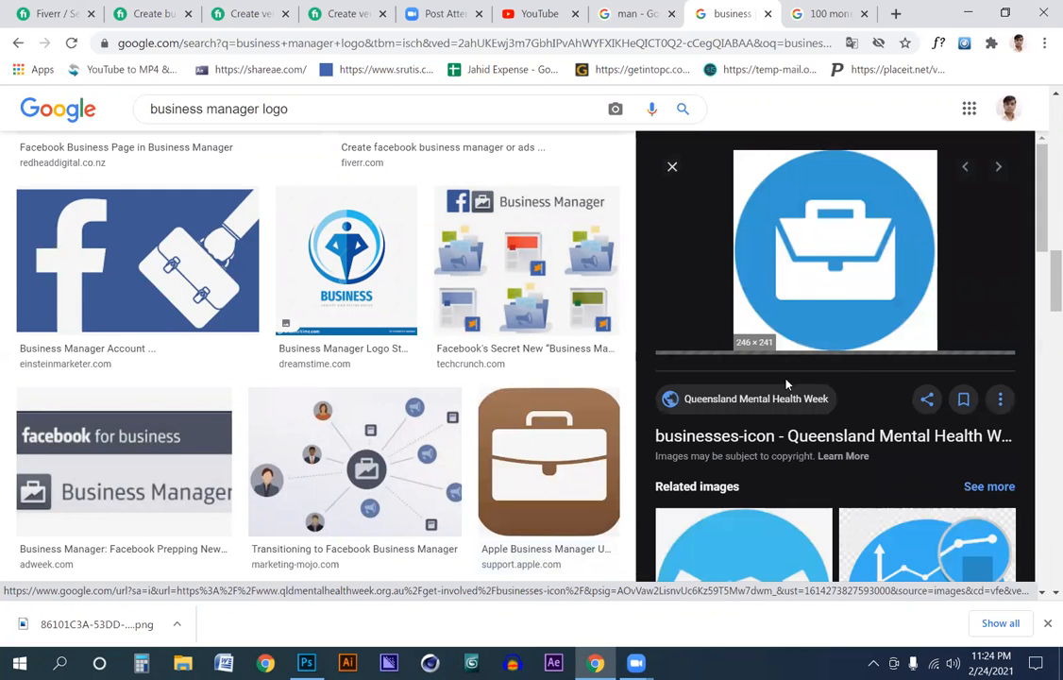
{"action": "scroll", "coordinate": [791, 405], "scroll_direction": "up", "scroll_amount": 10}
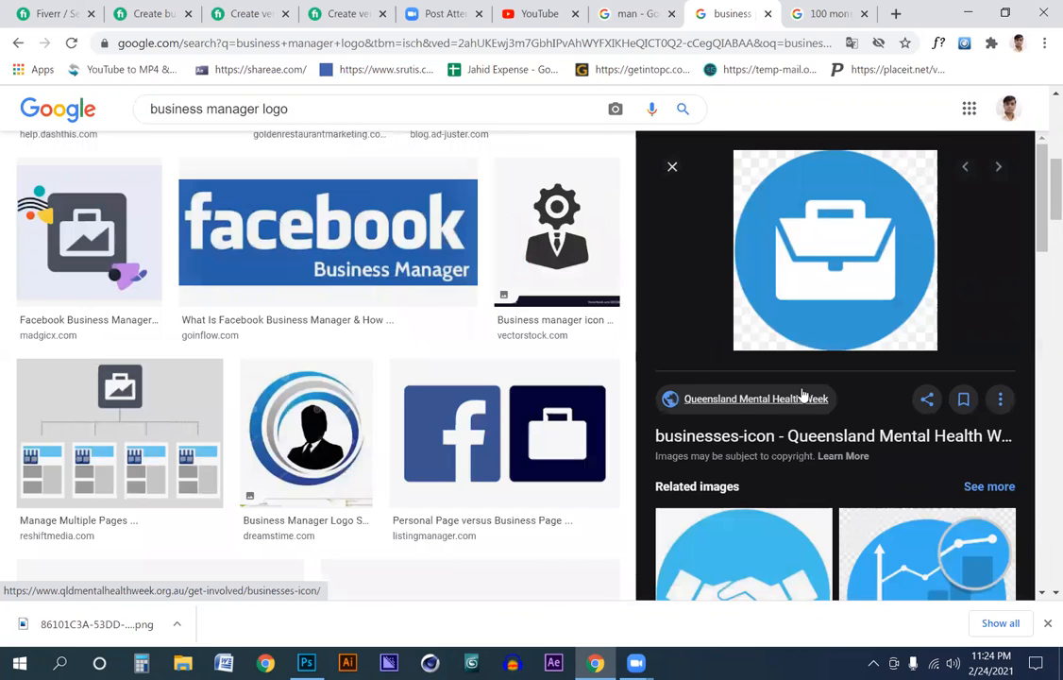
{"action": "scroll", "coordinate": [809, 388], "scroll_direction": "up", "scroll_amount": 15}
{"action": "scroll", "coordinate": [811, 387], "scroll_direction": "down", "scroll_amount": 10}
{"action": "scroll", "coordinate": [965, 409], "scroll_direction": "down", "scroll_amount": 5}
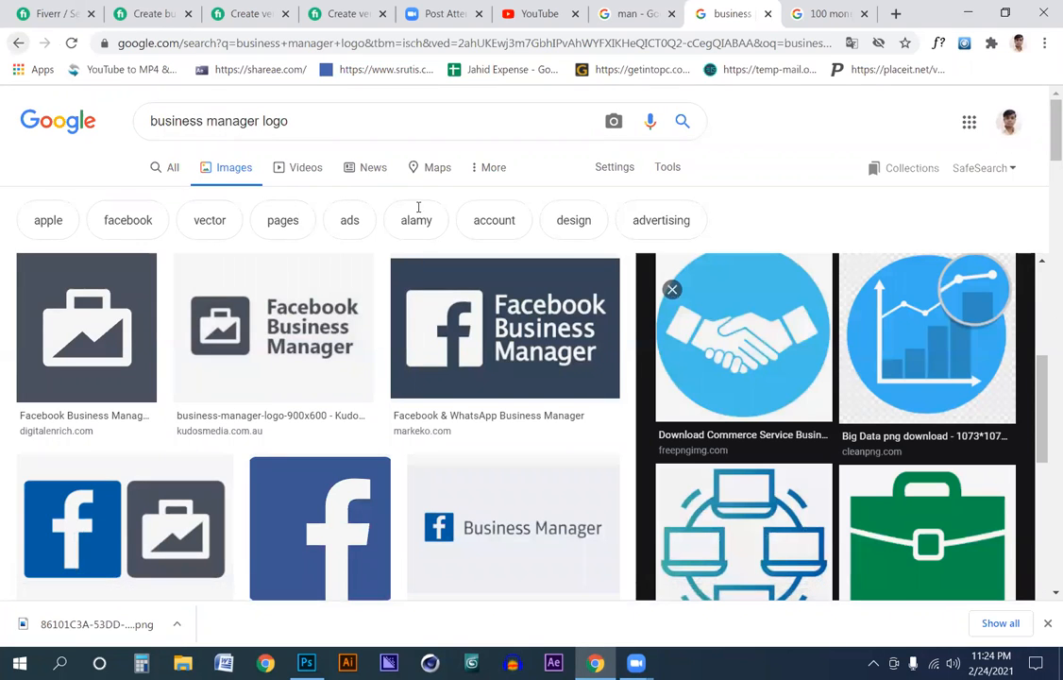
Return to the brown briefcase preview and examine its related images, including the black Apple Store bag and Apple Developer icons.
{"action": "key", "text": "alt+Left"}
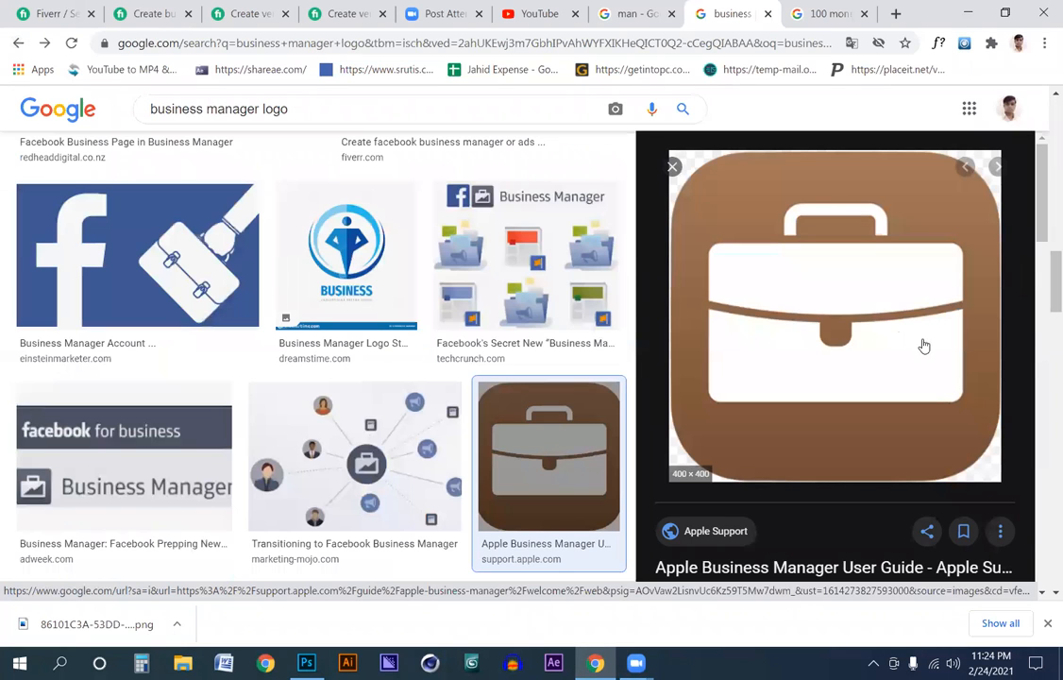
{"action": "scroll", "coordinate": [842, 351], "scroll_direction": "down", "scroll_amount": 5}
{"action": "left_click", "coordinate": [841, 349]}
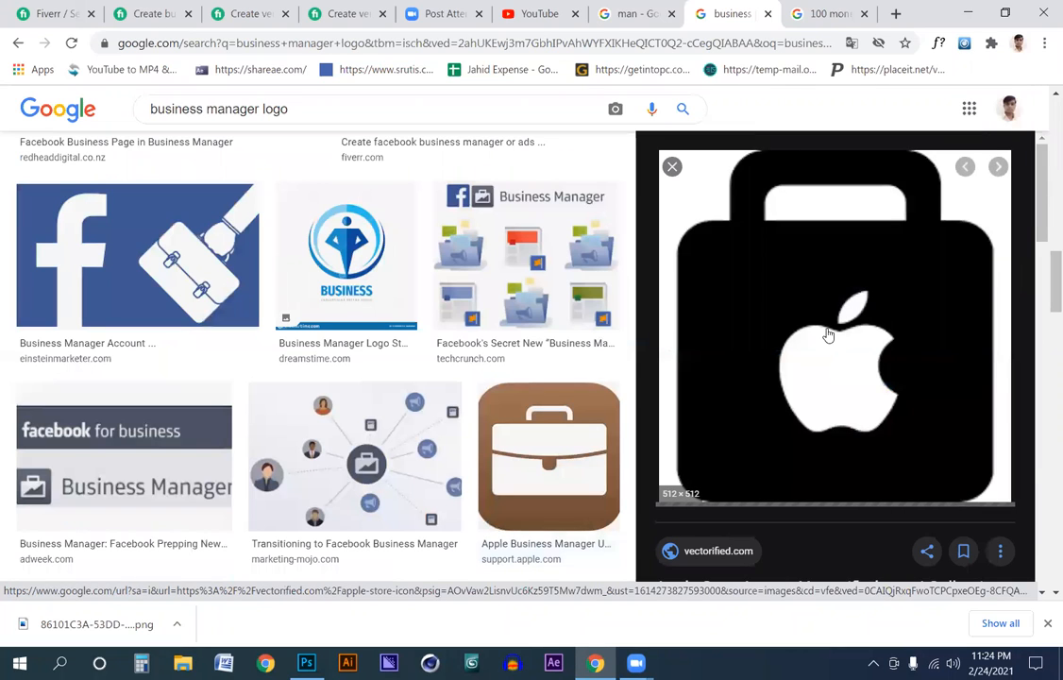
{"action": "right_click", "coordinate": [804, 298]}
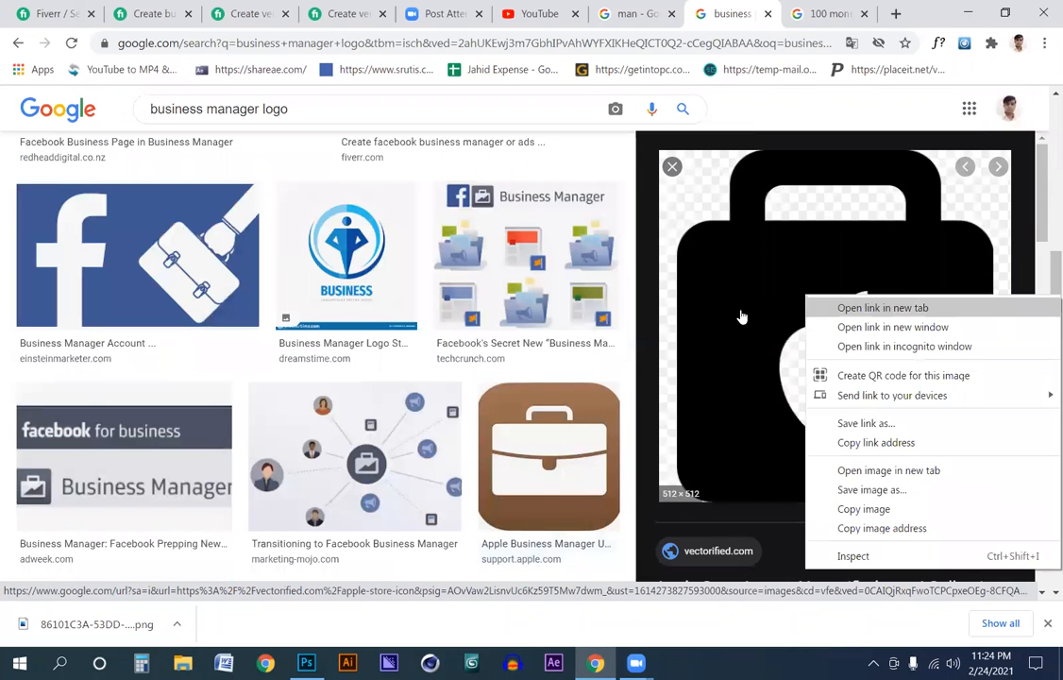
{"action": "left_click", "coordinate": [342, 242]}
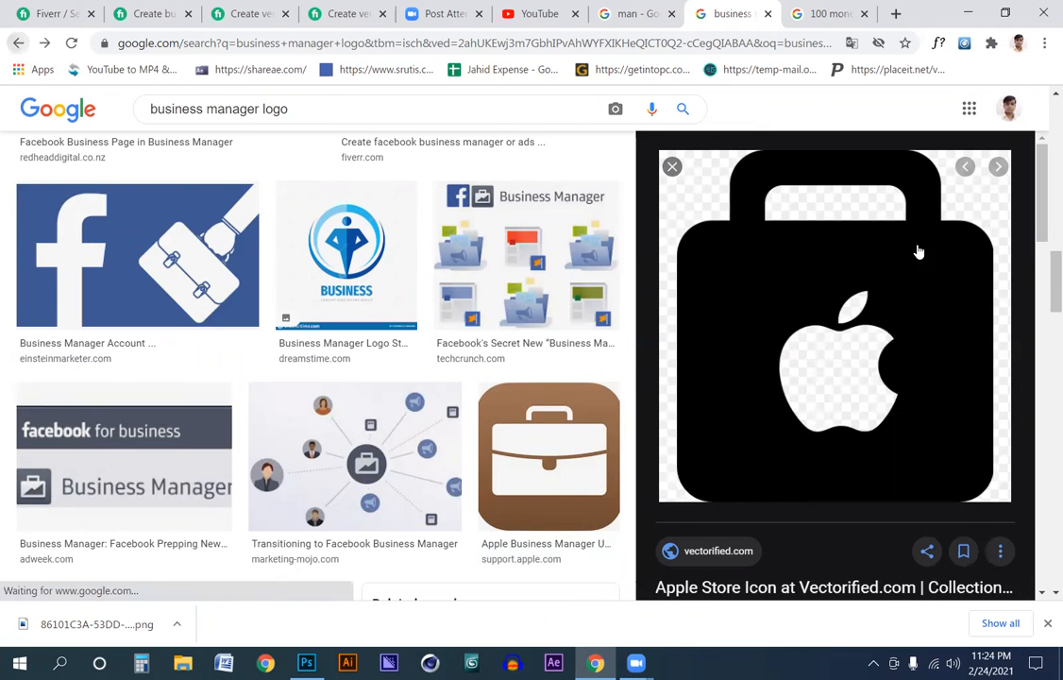
{"action": "scroll", "coordinate": [922, 214], "scroll_direction": "down", "scroll_amount": 10}
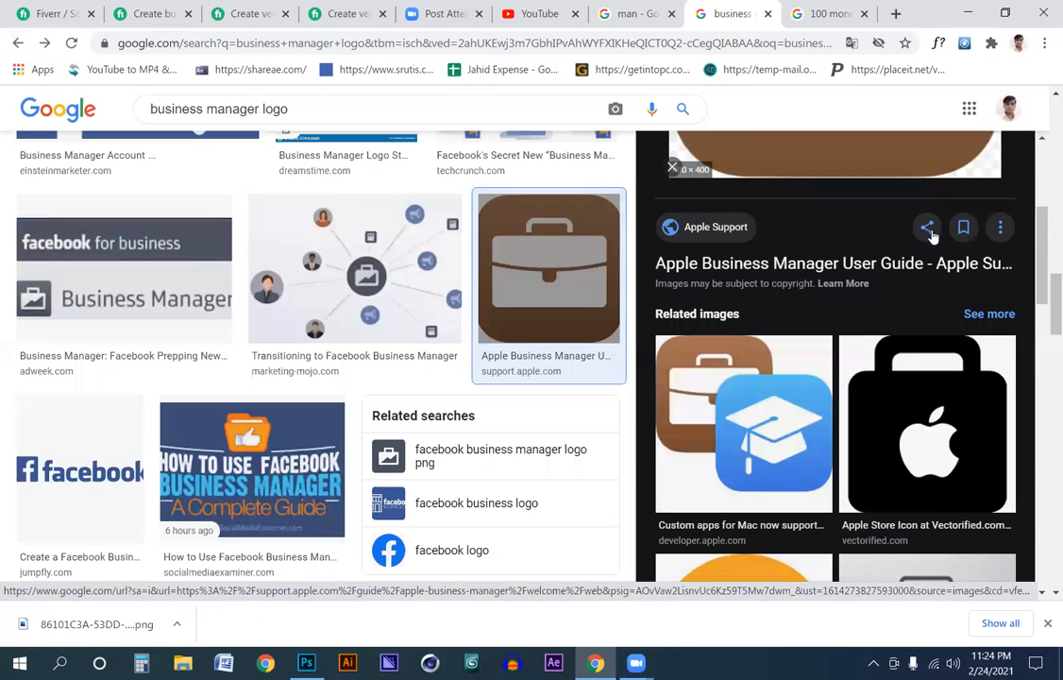
{"action": "scroll", "coordinate": [733, 334], "scroll_direction": "up", "scroll_amount": 4}
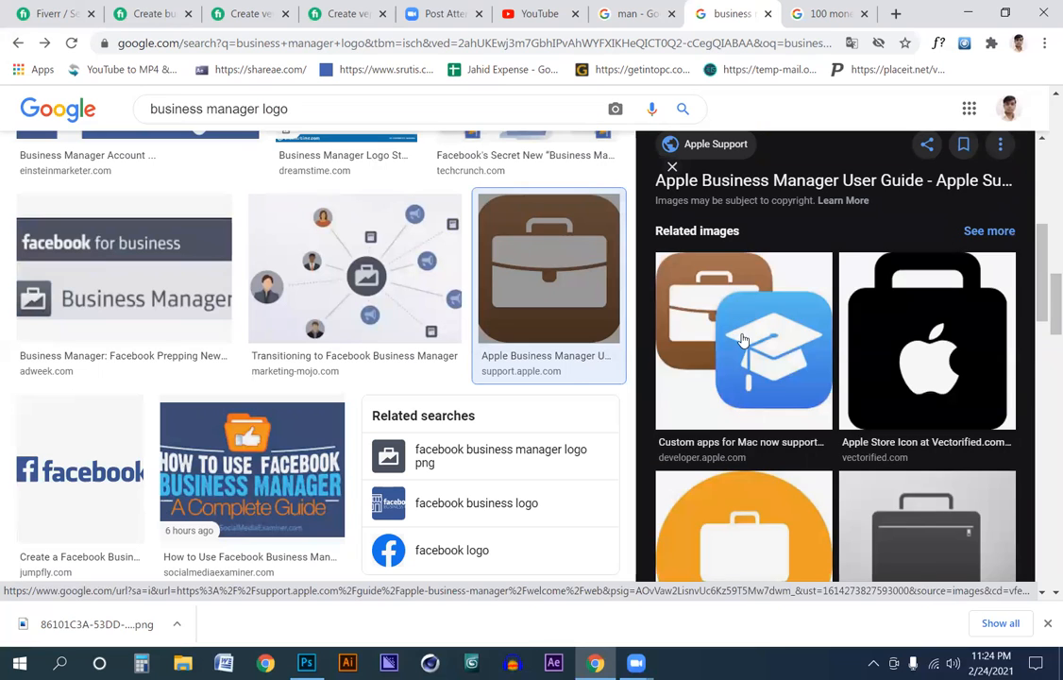
{"action": "left_click", "coordinate": [728, 312]}
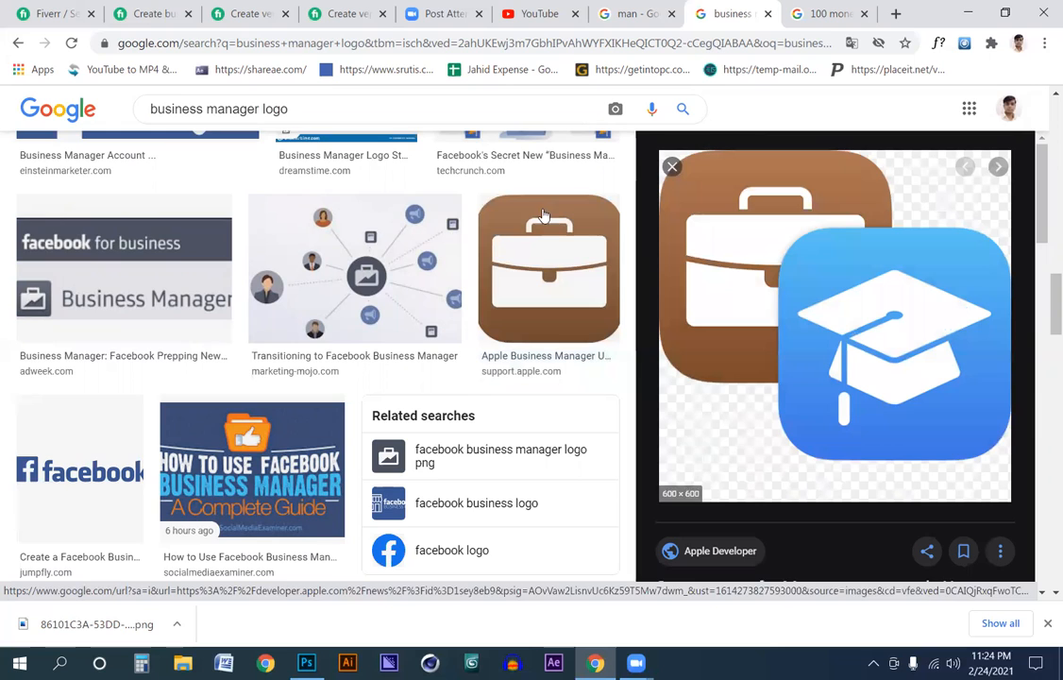
{"action": "left_click", "coordinate": [678, 175]}
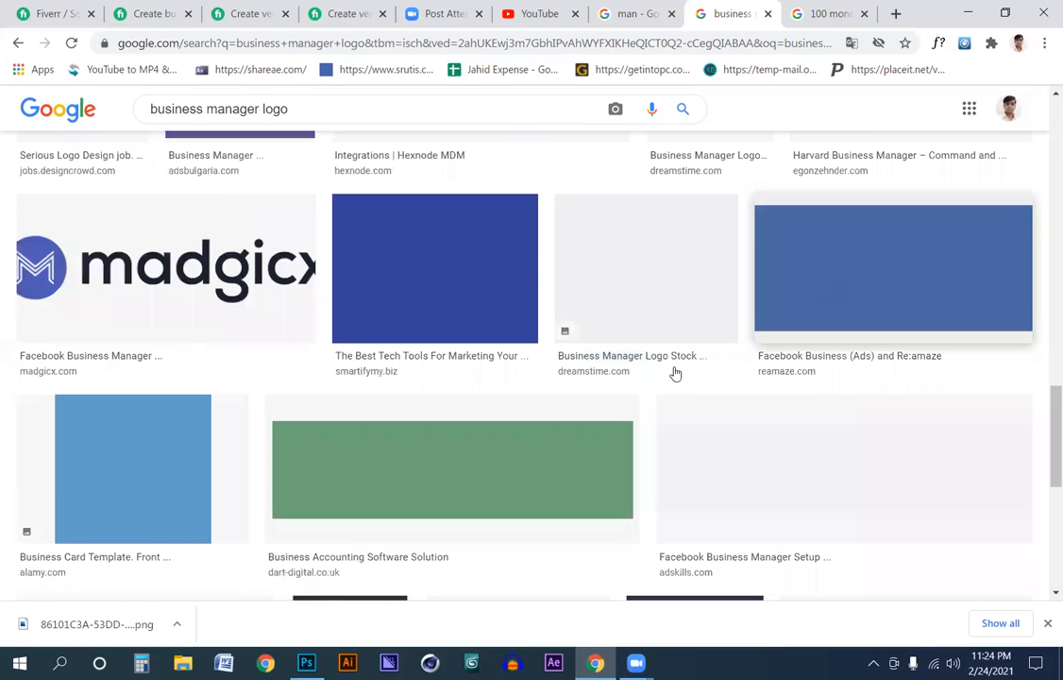
Find the brown Apple Business Manager briefcase icon among the Apple Developer result's related images and copy the 400 × 400 image.
{"action": "scroll", "coordinate": [585, 368], "scroll_direction": "up", "scroll_amount": 4}
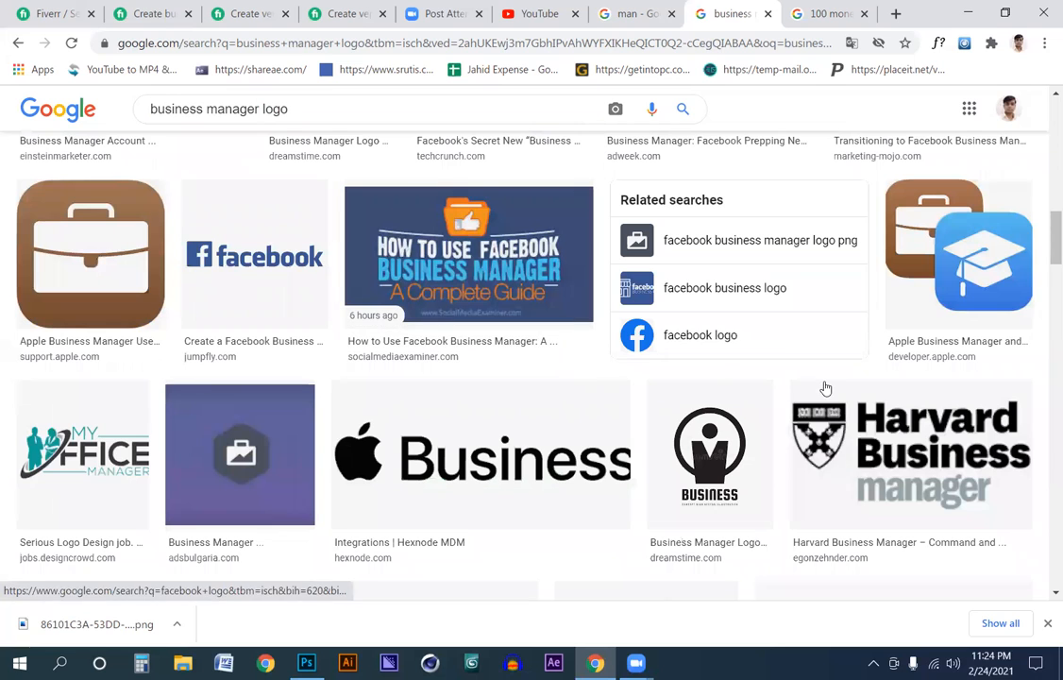
{"action": "left_click", "coordinate": [956, 260]}
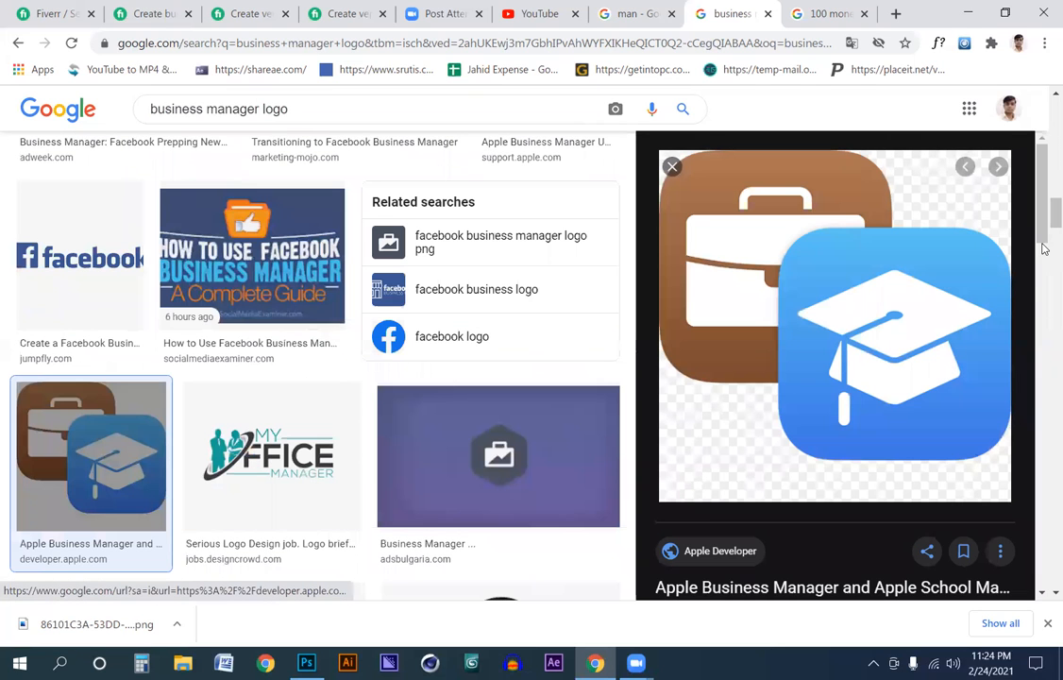
{"action": "scroll", "coordinate": [1043, 297], "scroll_direction": "down", "scroll_amount": 2}
{"action": "left_click_drag", "start_coordinate": [1044, 297], "coordinate": [1045, 455]}
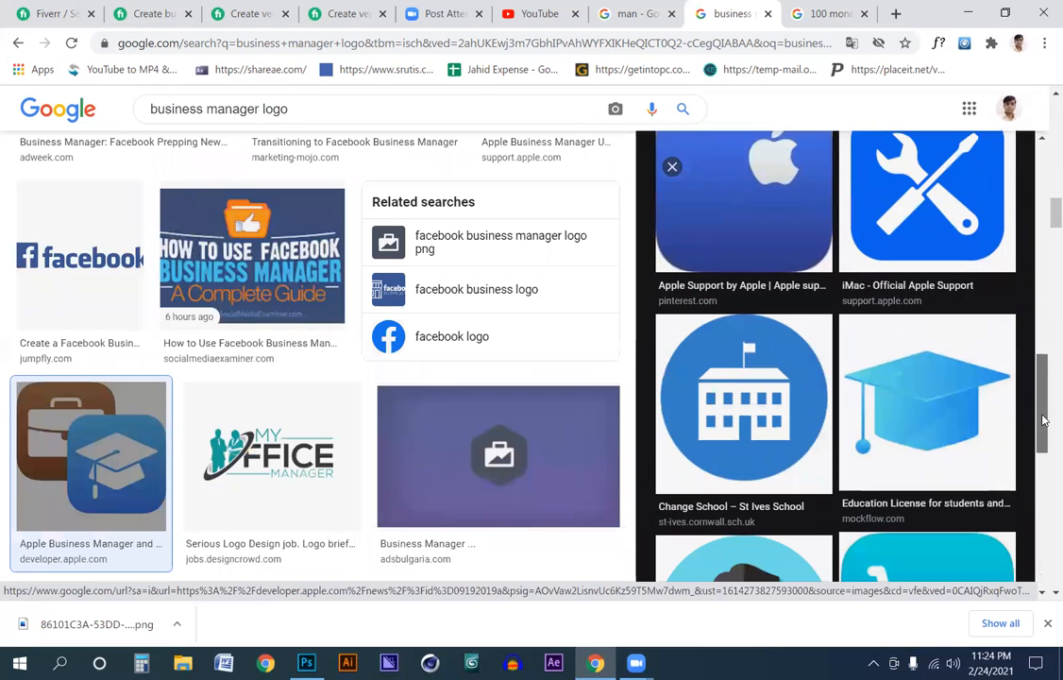
{"action": "scroll", "coordinate": [949, 369], "scroll_direction": "up", "scroll_amount": 8}
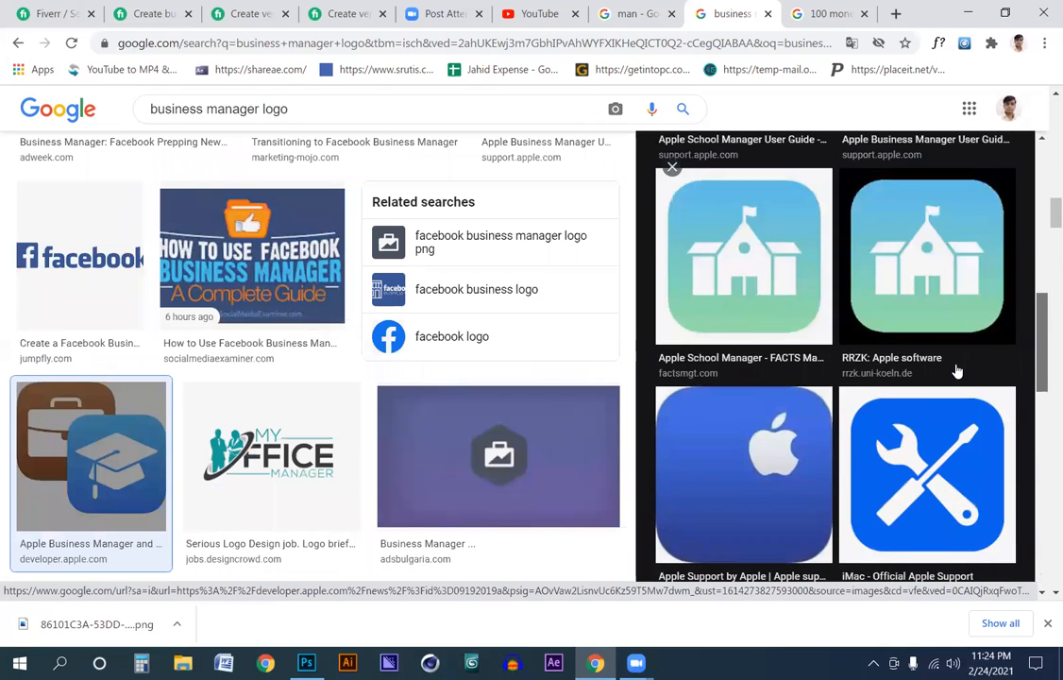
{"action": "scroll", "coordinate": [831, 239], "scroll_direction": "up", "scroll_amount": 1}
{"action": "left_click", "coordinate": [959, 420]}
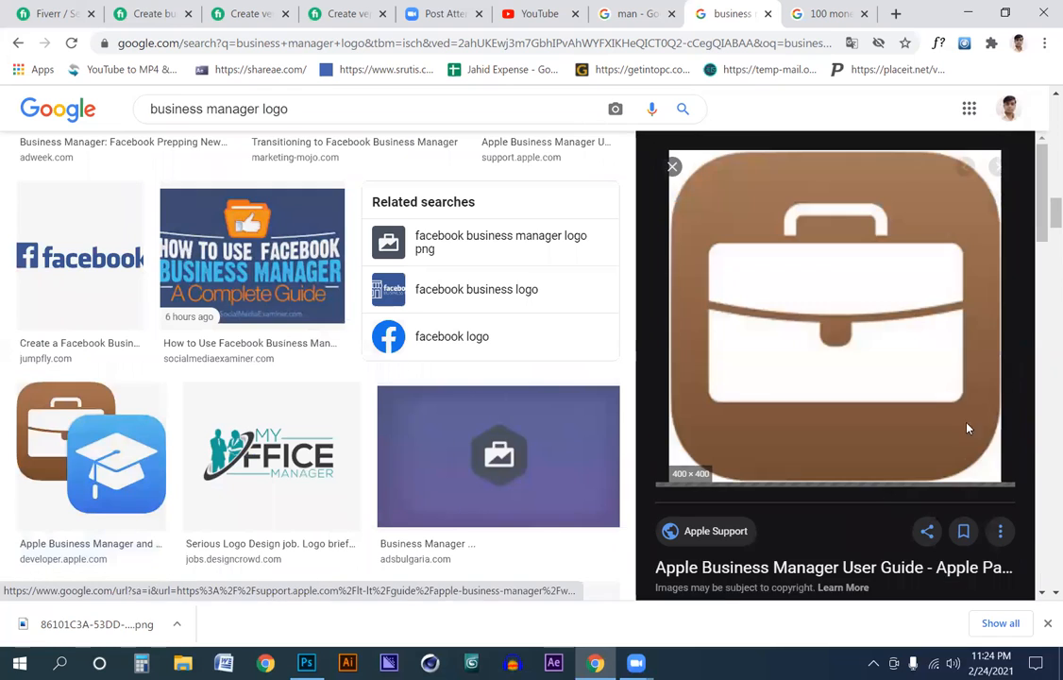
{"action": "right_click", "coordinate": [901, 234]}
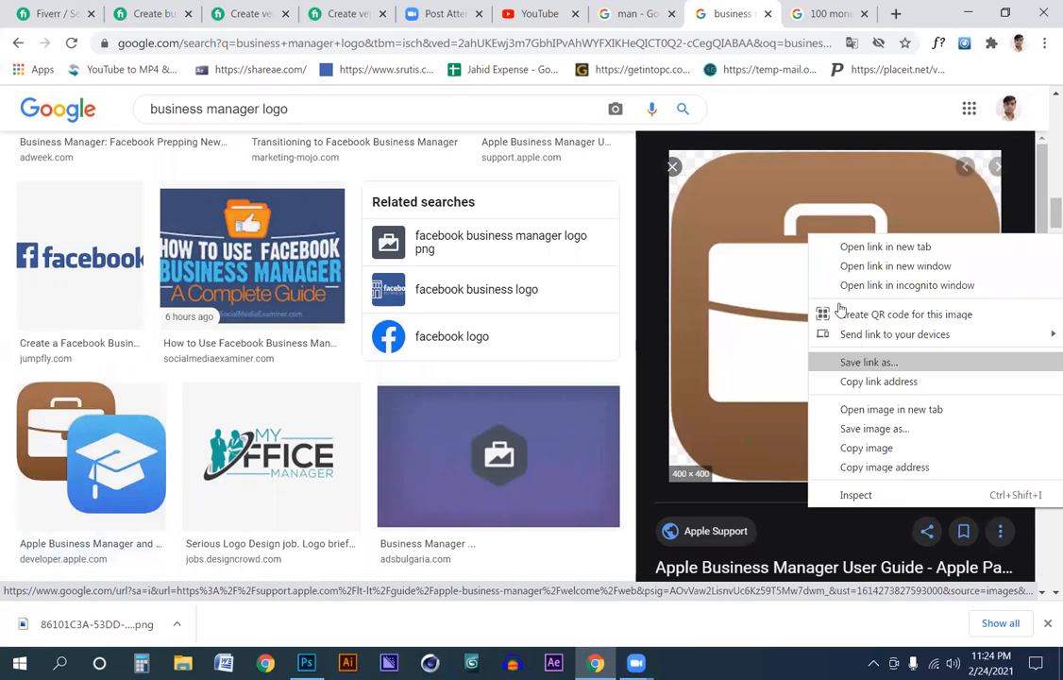
{"action": "left_click", "coordinate": [865, 424]}
{"action": "right_click", "coordinate": [867, 534]}
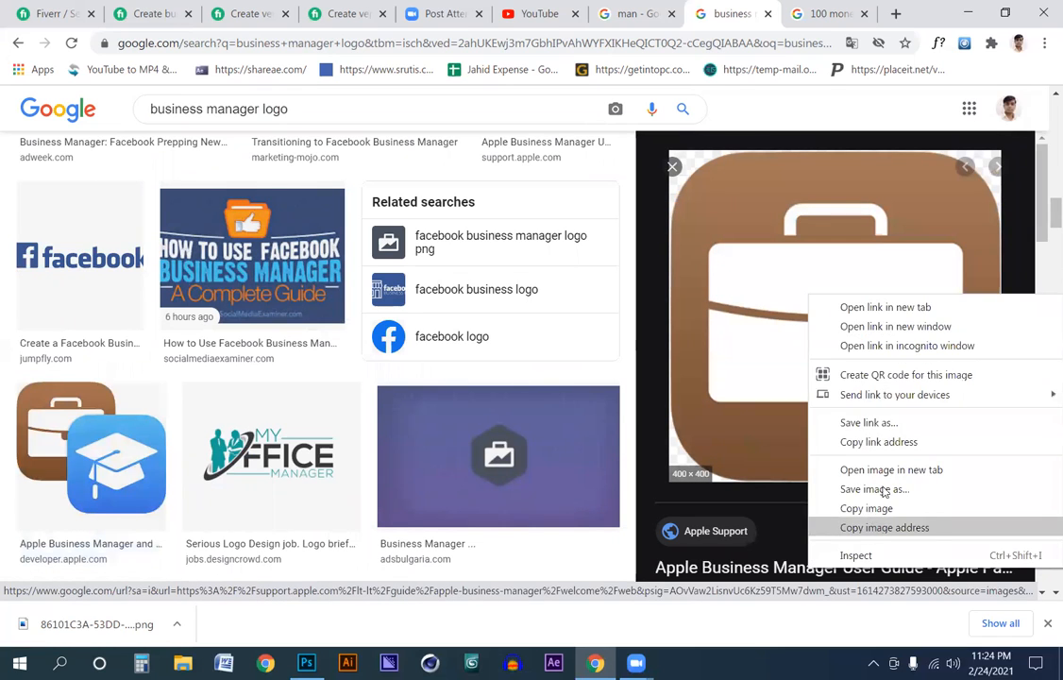
{"action": "left_click", "coordinate": [873, 524]}
Switch to Photoshop, move the guarantee badge slightly closer to the Facebook logo and paste the briefcase icon above them.
{"action": "left_click", "coordinate": [305, 664]}
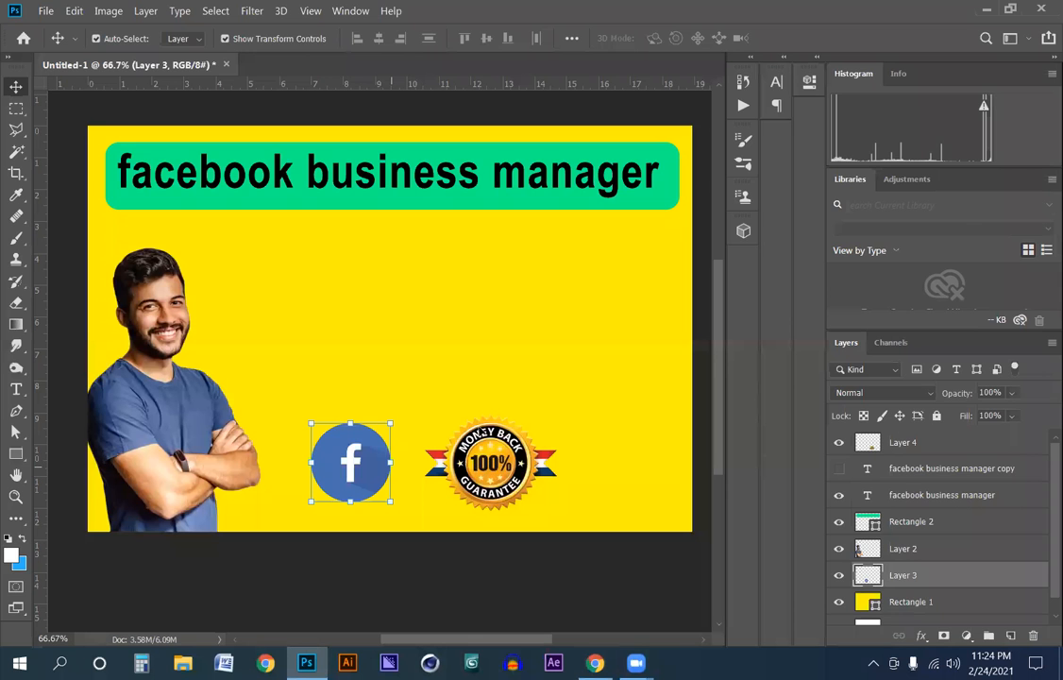
{"action": "left_click_drag", "start_coordinate": [499, 444], "coordinate": [481, 444]}
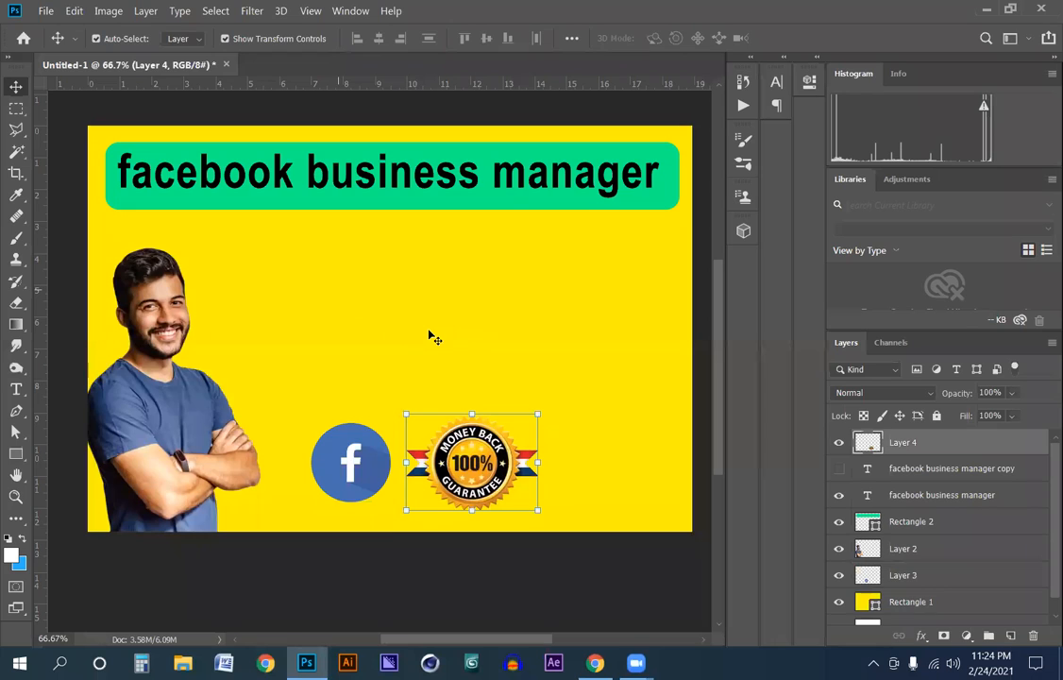
{"action": "left_click", "coordinate": [430, 333]}
{"action": "key", "text": "ctrl+v"}
{"action": "left_click_drag", "start_coordinate": [359, 280], "coordinate": [401, 272]}
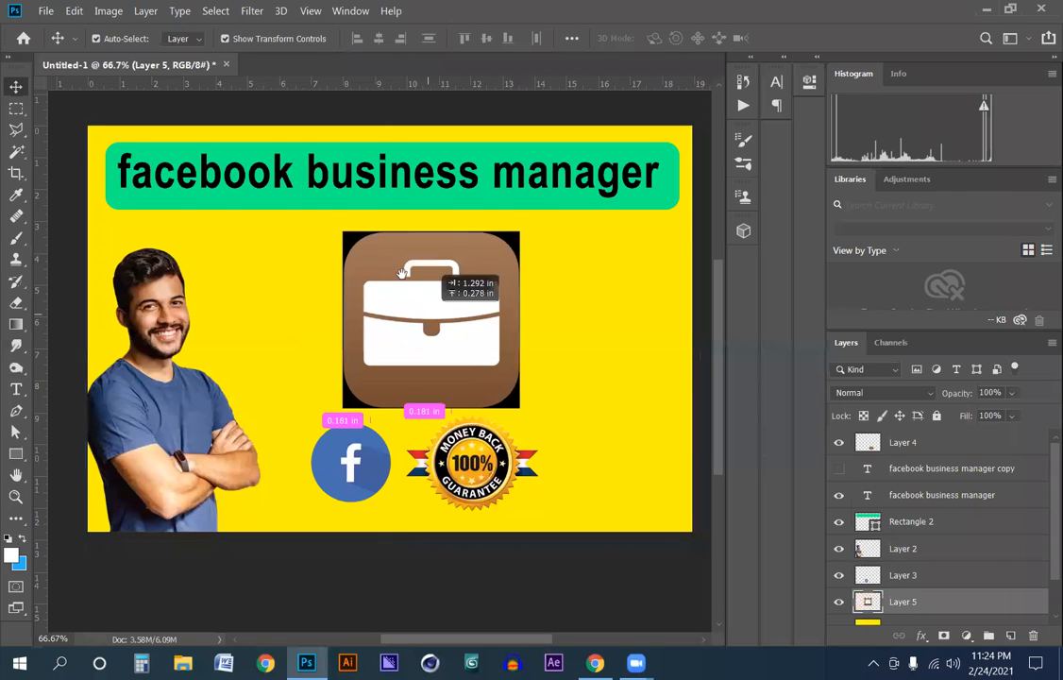
Remove the black corners around the briefcase icon with a Magic Wand selection and deselect.
{"action": "left_click", "coordinate": [402, 273], "text": "ctrl"}
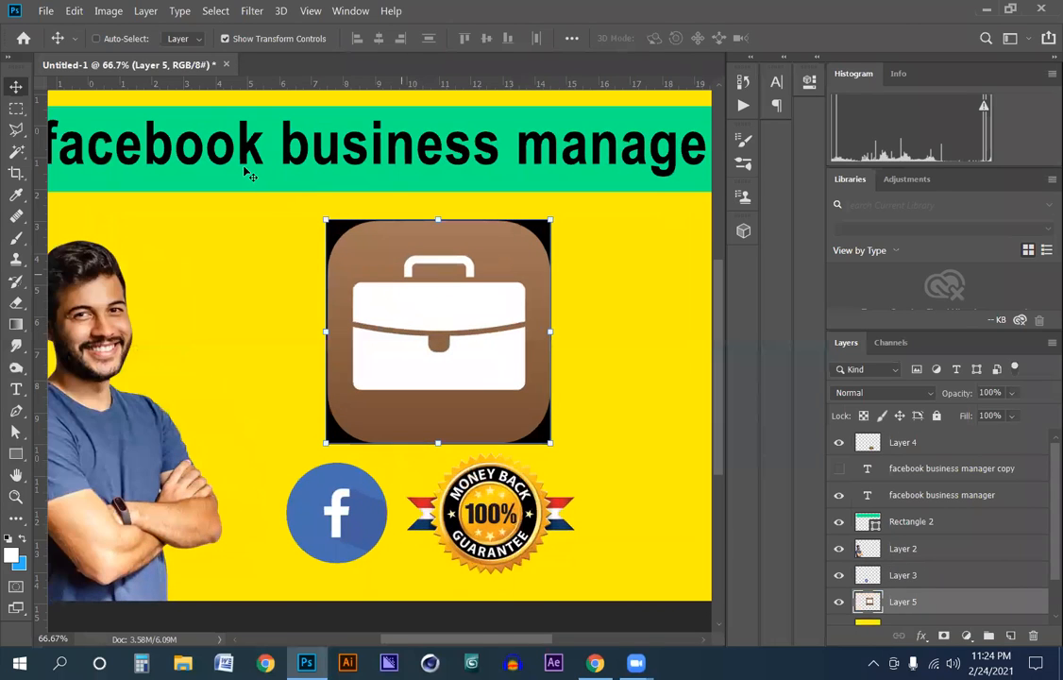
{"action": "scroll", "coordinate": [402, 273], "scroll_direction": "up", "scroll_amount": 2}
{"action": "scroll", "coordinate": [327, 241], "scroll_direction": "down", "scroll_amount": 2}
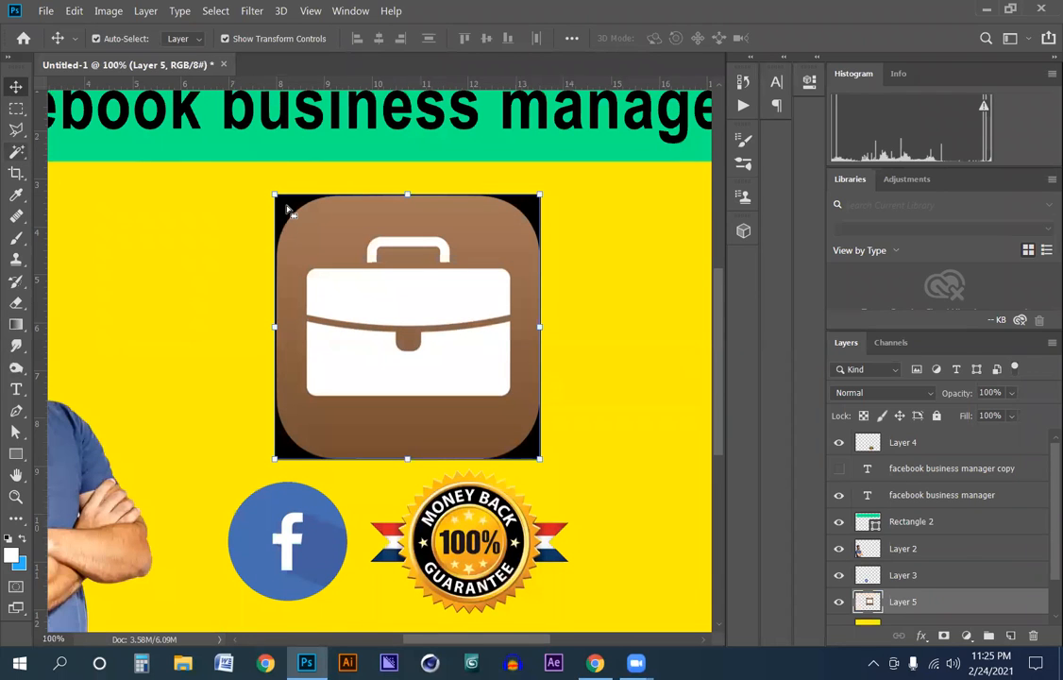
{"action": "key", "text": "w"}
{"action": "left_click", "coordinate": [288, 210]}
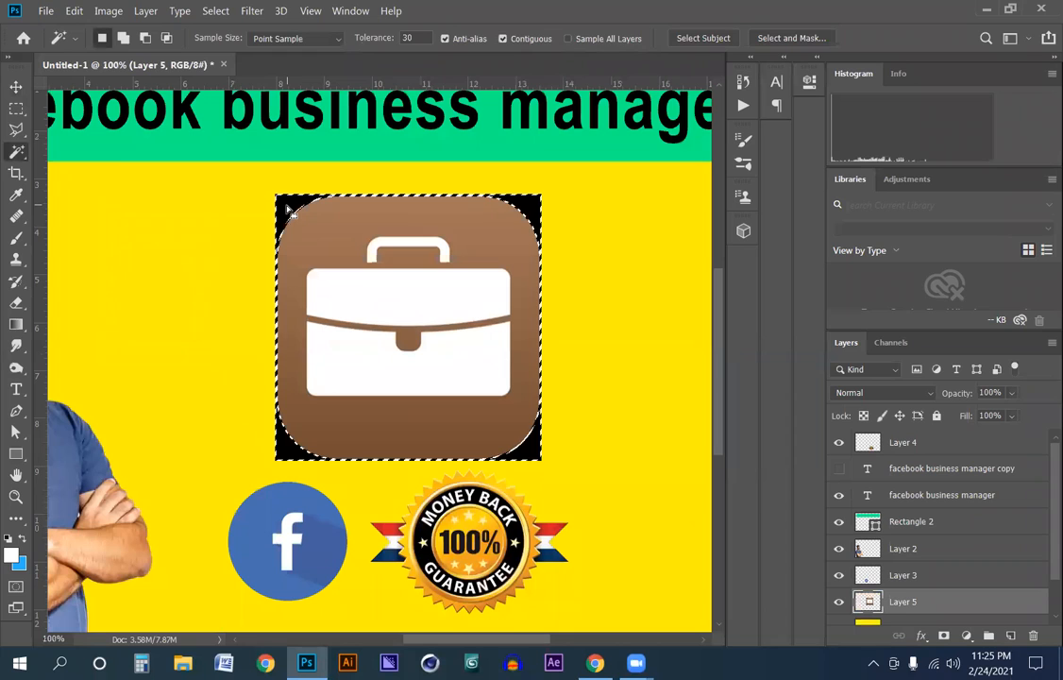
{"action": "key", "text": "Delete"}
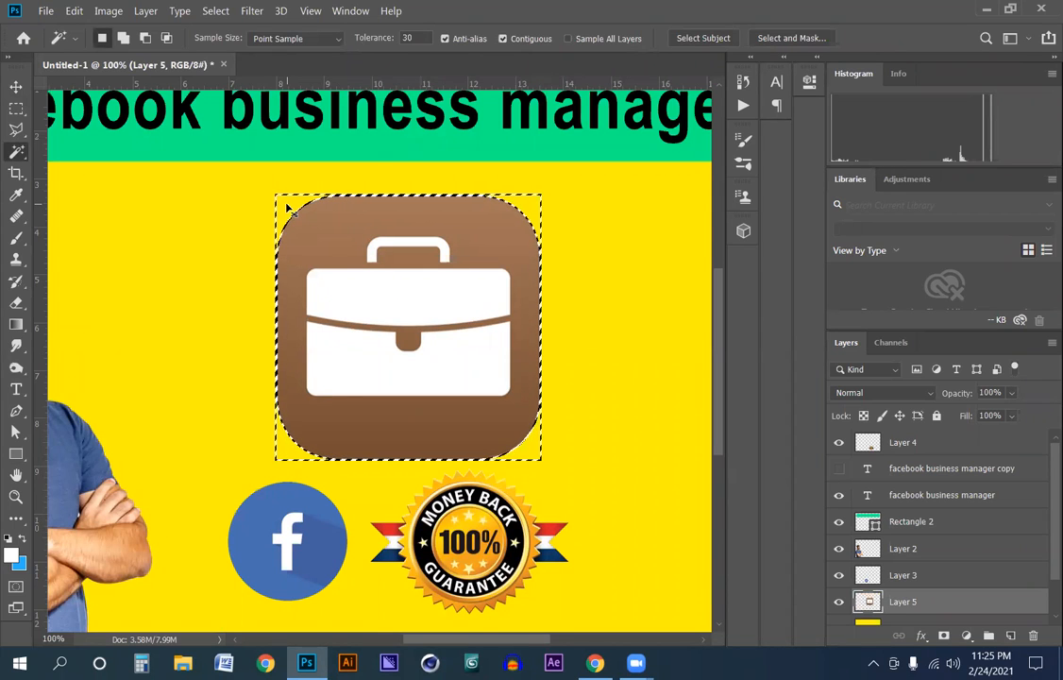
{"action": "key", "text": "ctrl+d"}
Scale the briefcase icon to 42.60%, place it beside the guarantee badge near the canvas's lower edge and apply the transform.
{"action": "left_click", "coordinate": [16, 87]}
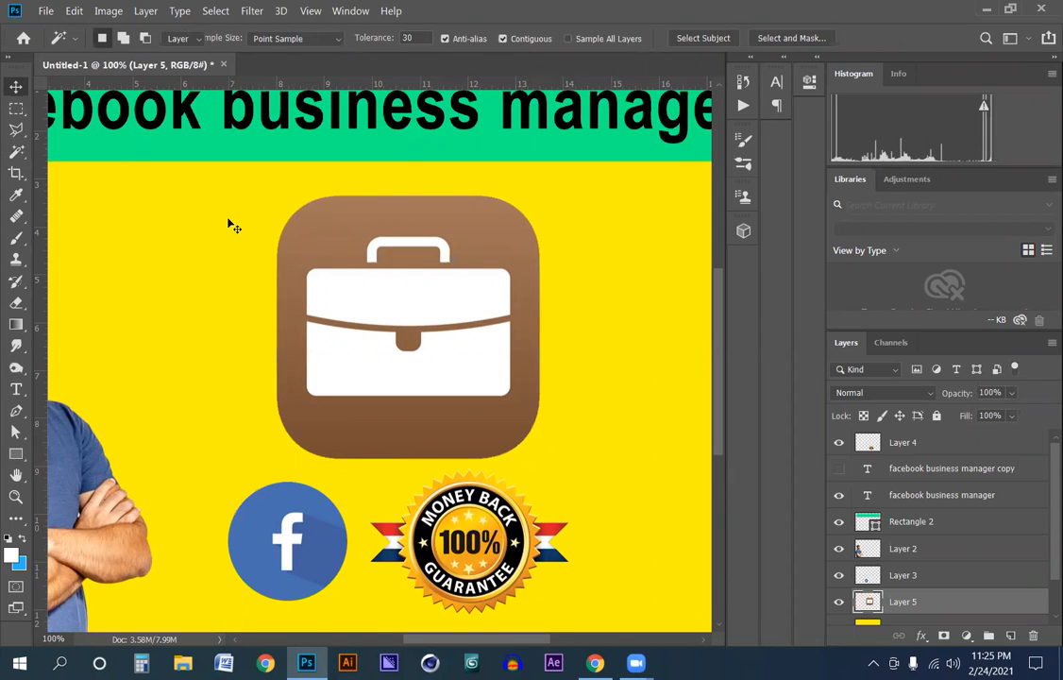
{"action": "left_click", "coordinate": [462, 333], "text": "ctrl+alt"}
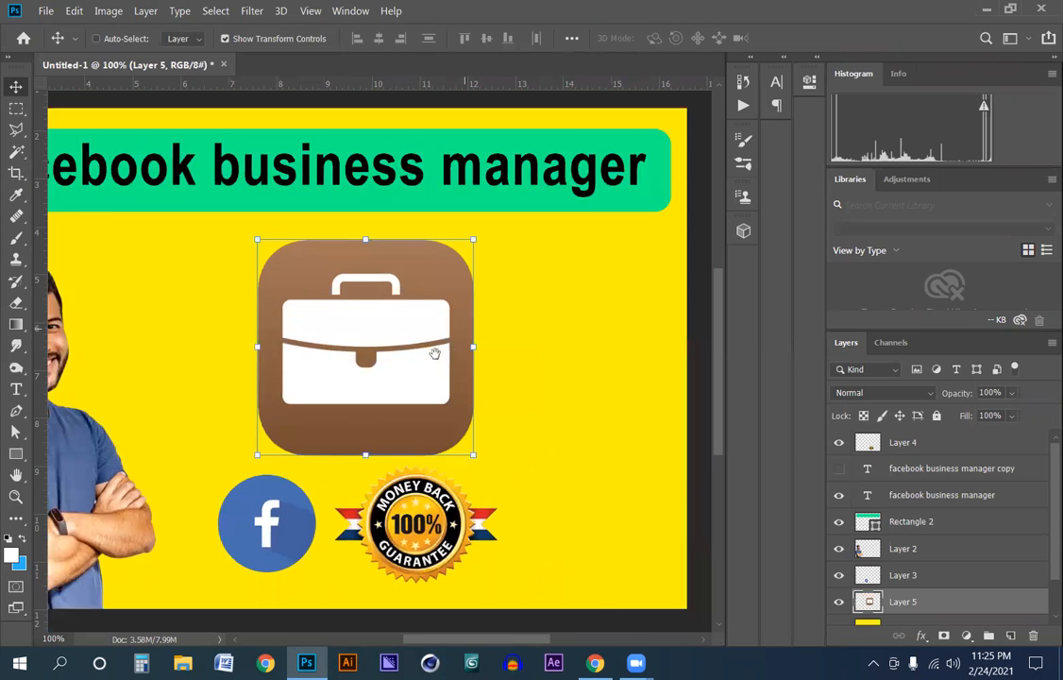
{"action": "left_click_drag", "start_coordinate": [435, 351], "coordinate": [281, 341]}
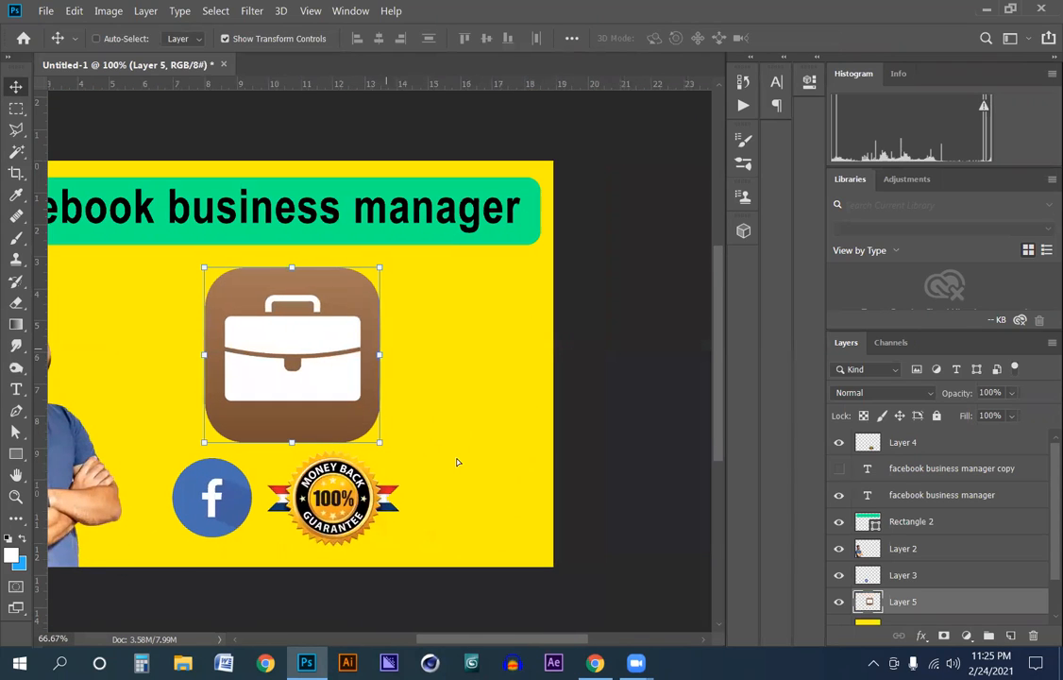
{"action": "left_click_drag", "start_coordinate": [345, 357], "coordinate": [424, 384]}
{"action": "left_click_drag", "start_coordinate": [407, 444], "coordinate": [497, 534]}
{"action": "left_click_drag", "start_coordinate": [461, 499], "coordinate": [470, 510]}
{"action": "key", "text": "Return"}
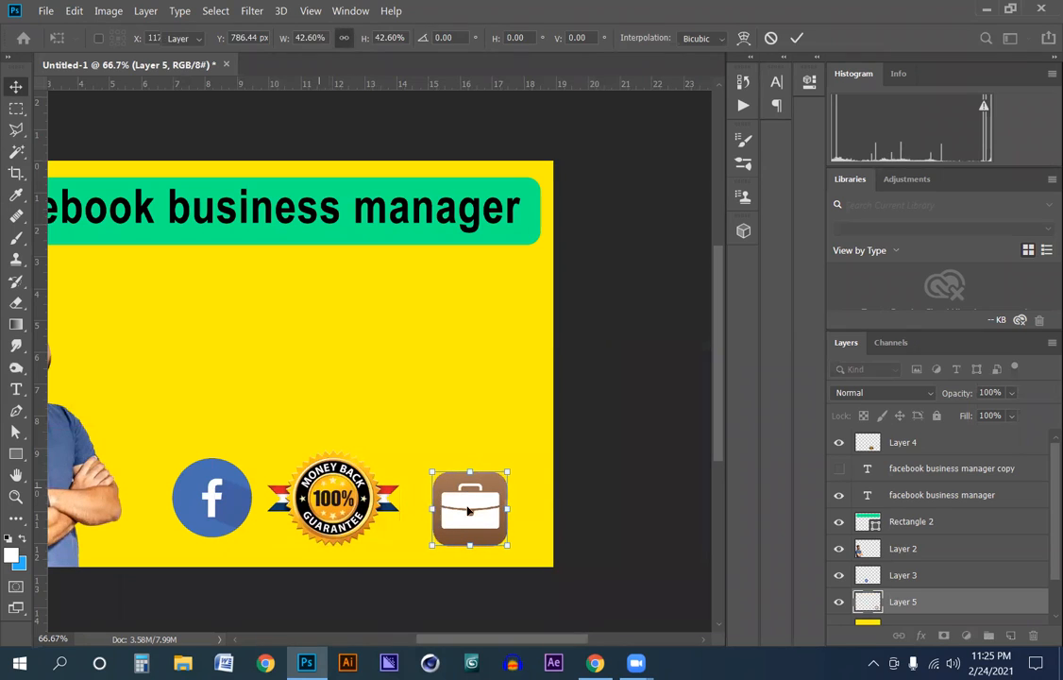
Move the briefcase icon and the Facebook logo slightly up and the guarantee badge slightly down.
{"action": "key", "text": "shift+Up"}
{"action": "key", "text": "shift+Up"}
{"action": "key", "text": "shift+Up"}
{"action": "key", "text": "shift+Up"}
{"action": "key", "text": "shift+Up"}
{"action": "left_click_drag", "start_coordinate": [352, 493], "coordinate": [351, 503]}
{"action": "left_click_drag", "start_coordinate": [214, 498], "coordinate": [215, 476]}
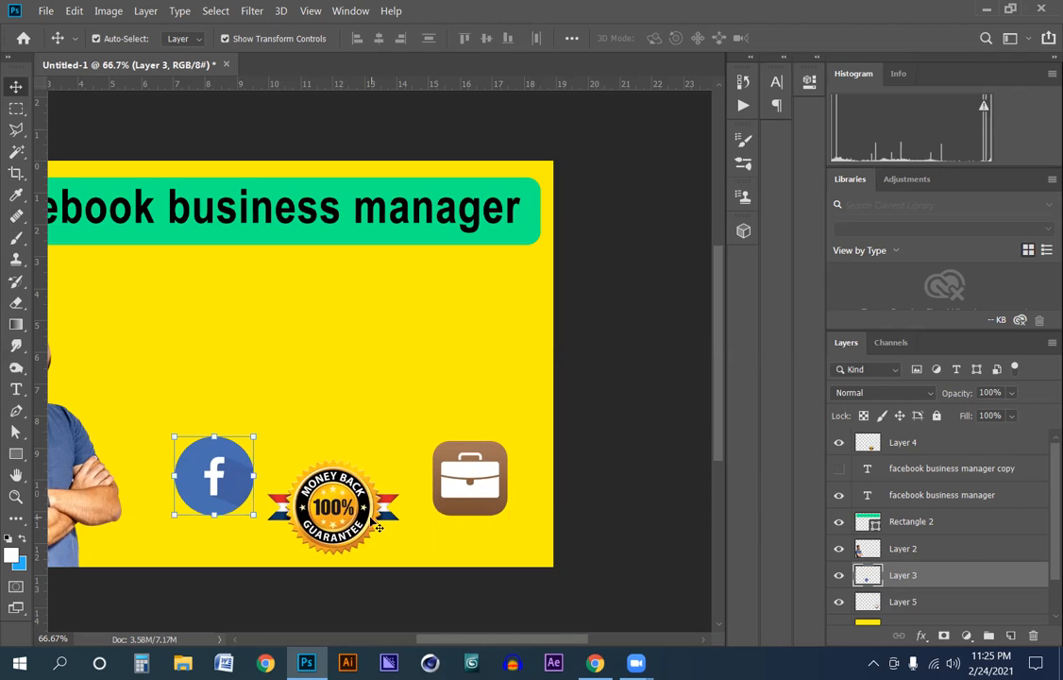
Align the Facebook logo, guarantee badge and briefcase icon by their vertical centers and move them slightly up together.
{"action": "left_click", "coordinate": [335, 512], "text": "shift"}
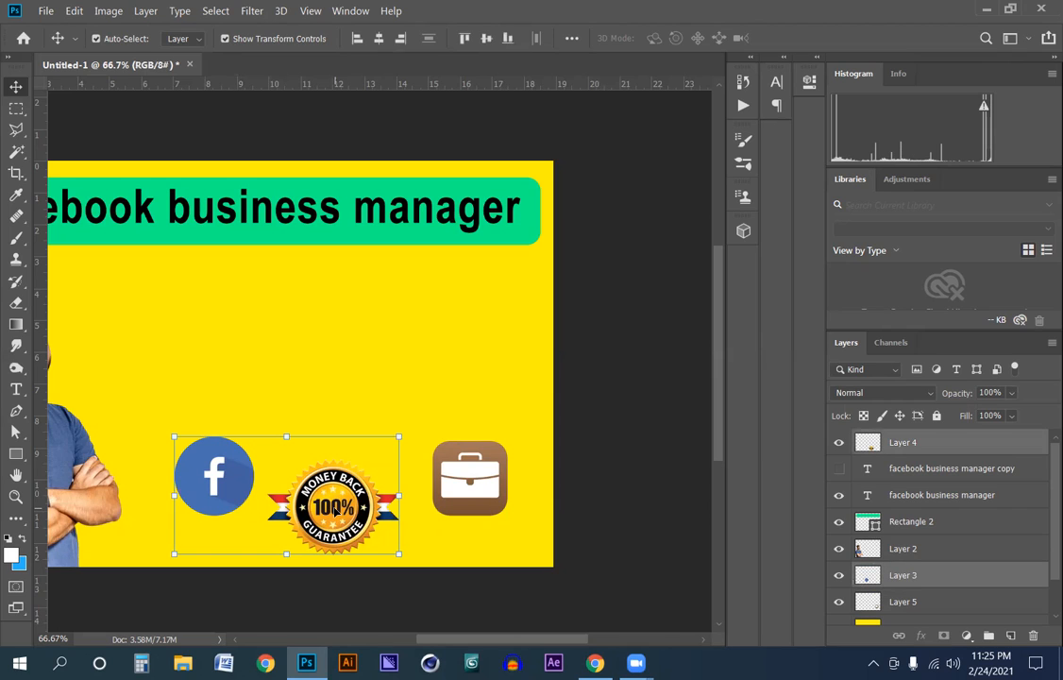
{"action": "left_click", "coordinate": [490, 474], "text": "shift"}
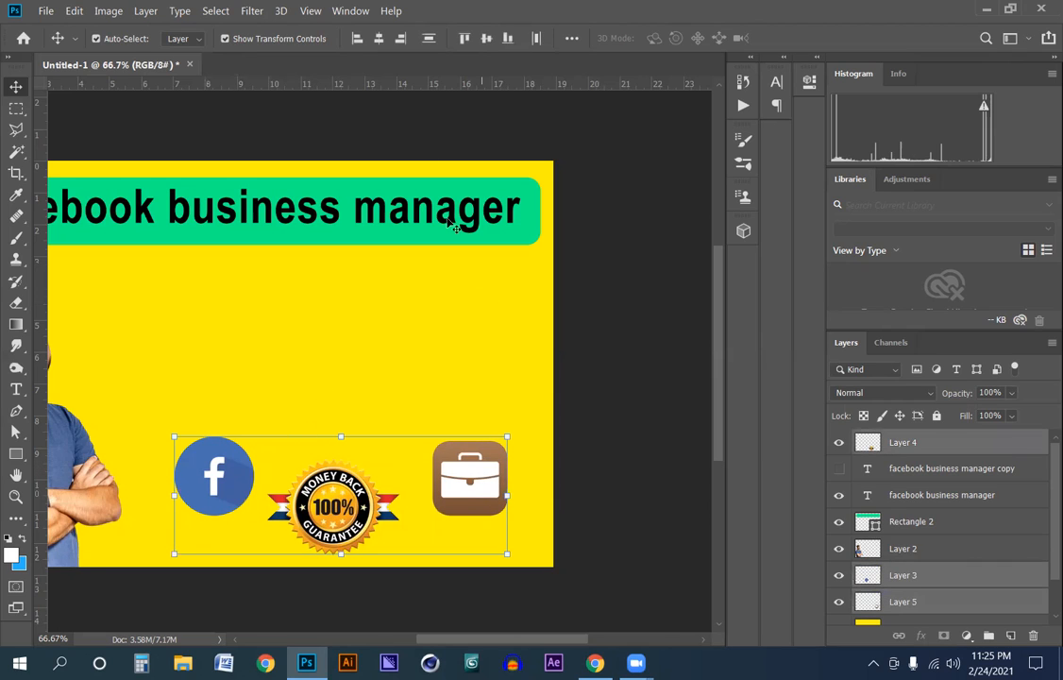
{"action": "left_click", "coordinate": [486, 39]}
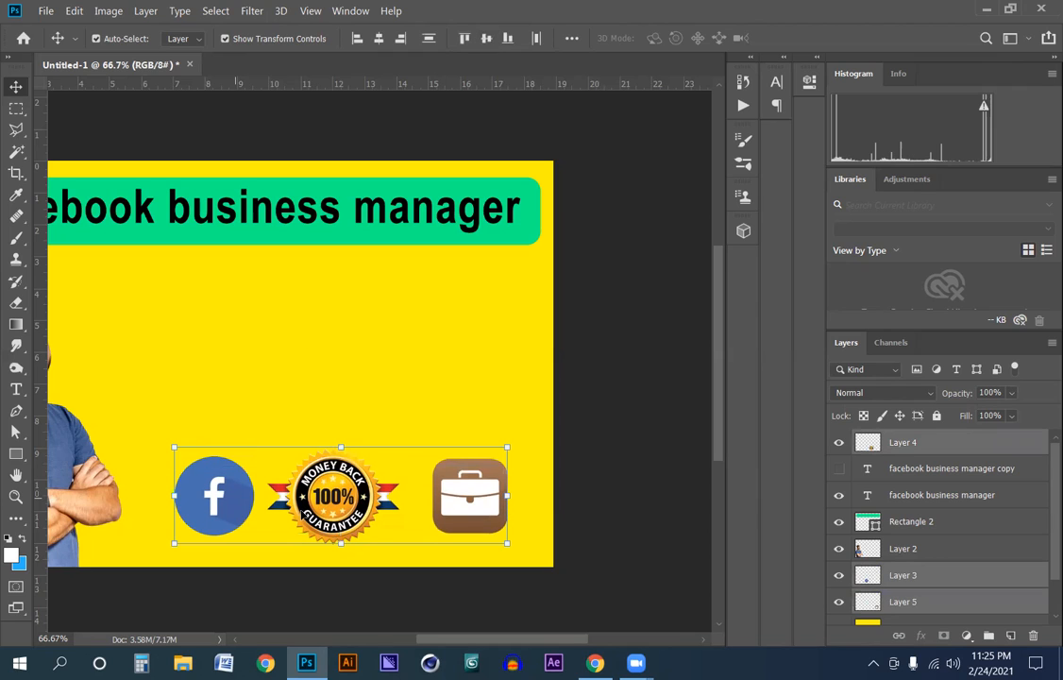
{"action": "left_click_drag", "start_coordinate": [323, 510], "coordinate": [322, 498]}
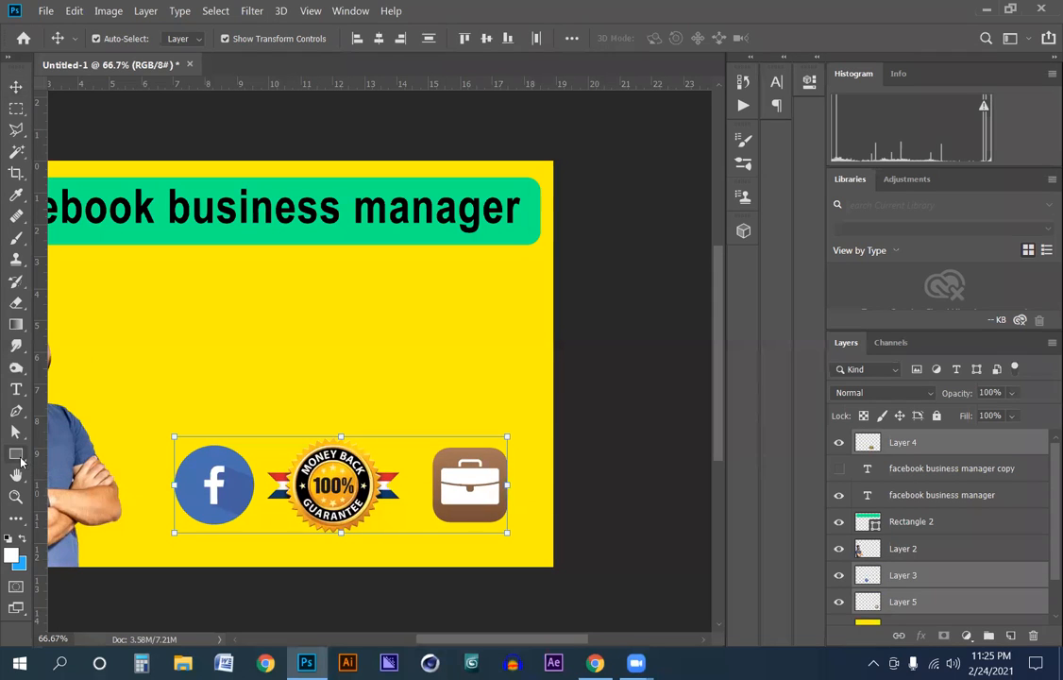
Draw a rounded rectangle of about 738 x 137 px below the title banner and move it slightly up.
{"action": "left_click", "coordinate": [16, 454]}
{"action": "left_click", "coordinate": [85, 465]}
{"action": "left_click_drag", "start_coordinate": [181, 296], "coordinate": [509, 356]}
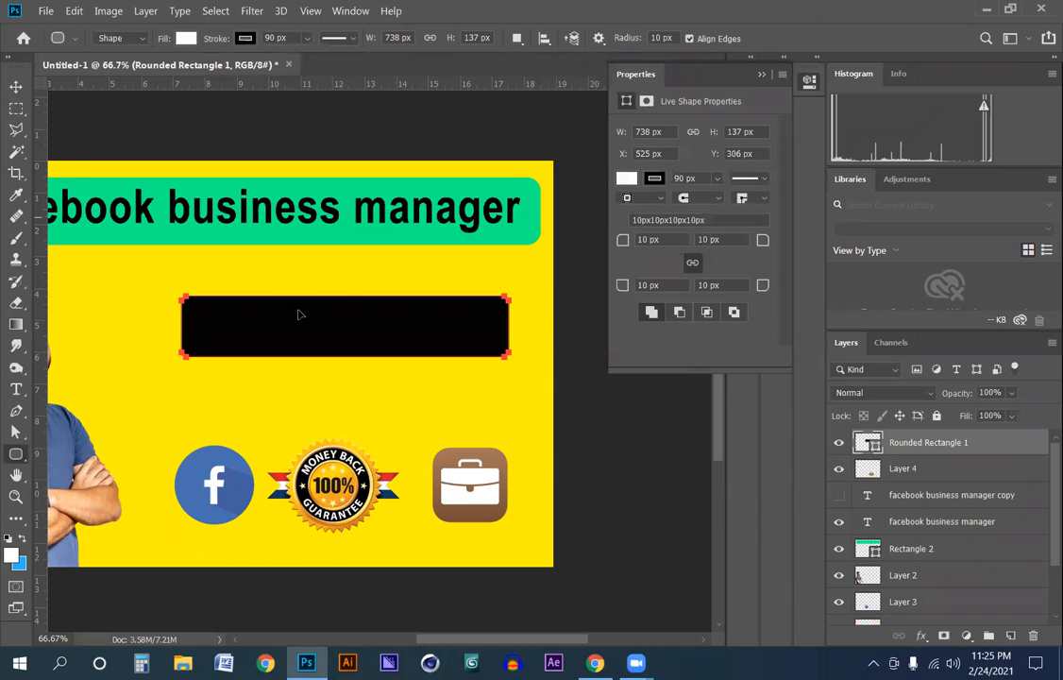
{"action": "key", "text": "v"}
{"action": "left_click_drag", "start_coordinate": [344, 312], "coordinate": [344, 299]}
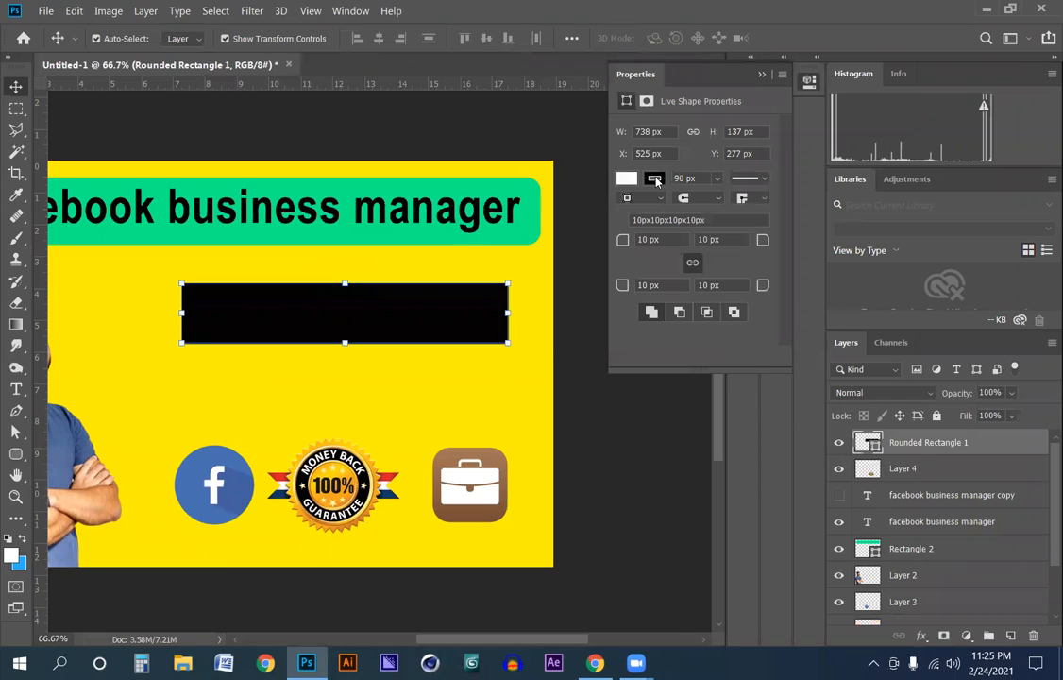
Change the rounded rectangle's stroke colour to red, trying no stroke first.
{"action": "left_click", "coordinate": [657, 180]}
{"action": "left_click", "coordinate": [638, 211]}
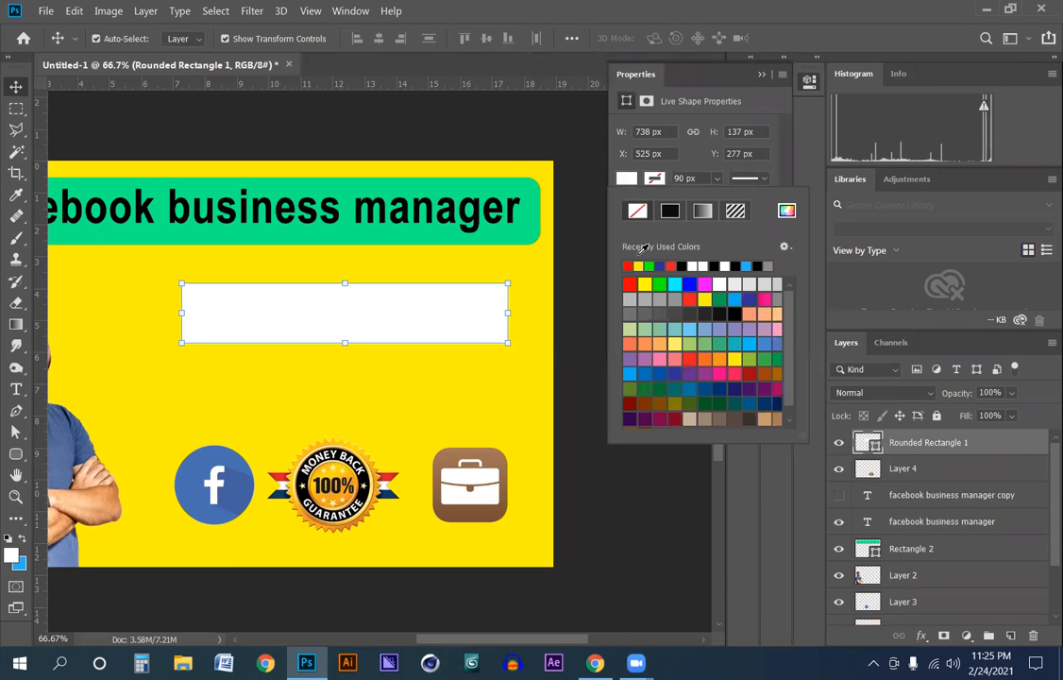
{"action": "left_click", "coordinate": [629, 283]}
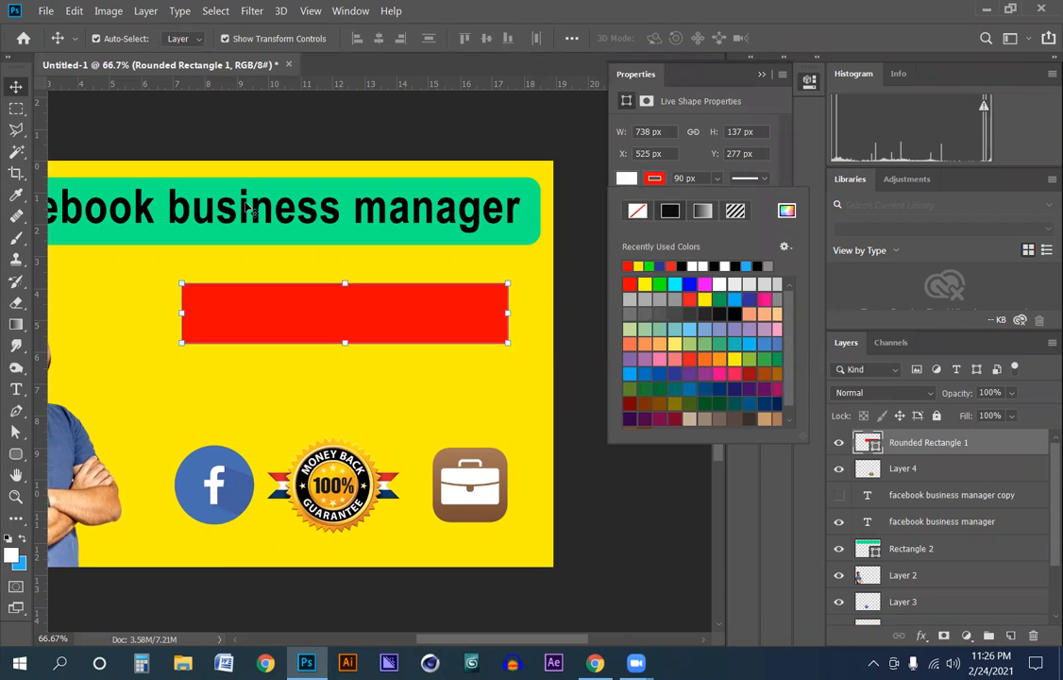
{"action": "left_click", "coordinate": [23, 87]}
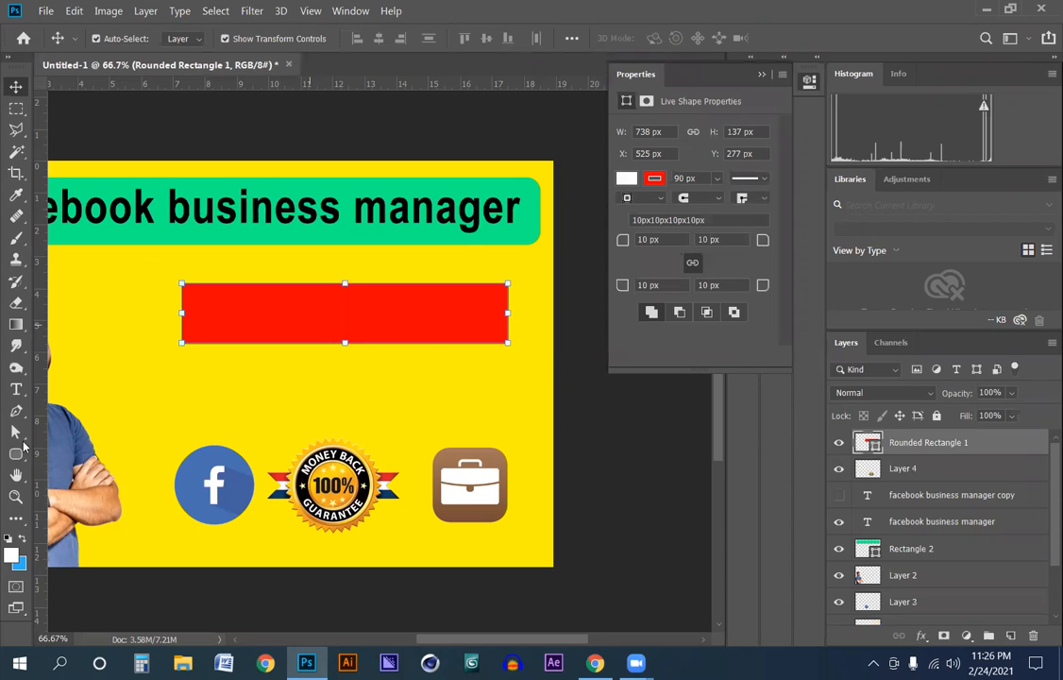
Duplicate the red bar directly beneath the original and move both bars slightly up.
{"action": "left_click_drag", "start_coordinate": [265, 333], "coordinate": [266, 409]}
{"action": "left_click", "coordinate": [305, 315]}
{"action": "left_click", "coordinate": [309, 406], "text": "shift"}
{"action": "left_click_drag", "start_coordinate": [320, 319], "coordinate": [318, 296]}
{"action": "left_click", "coordinate": [208, 333]}
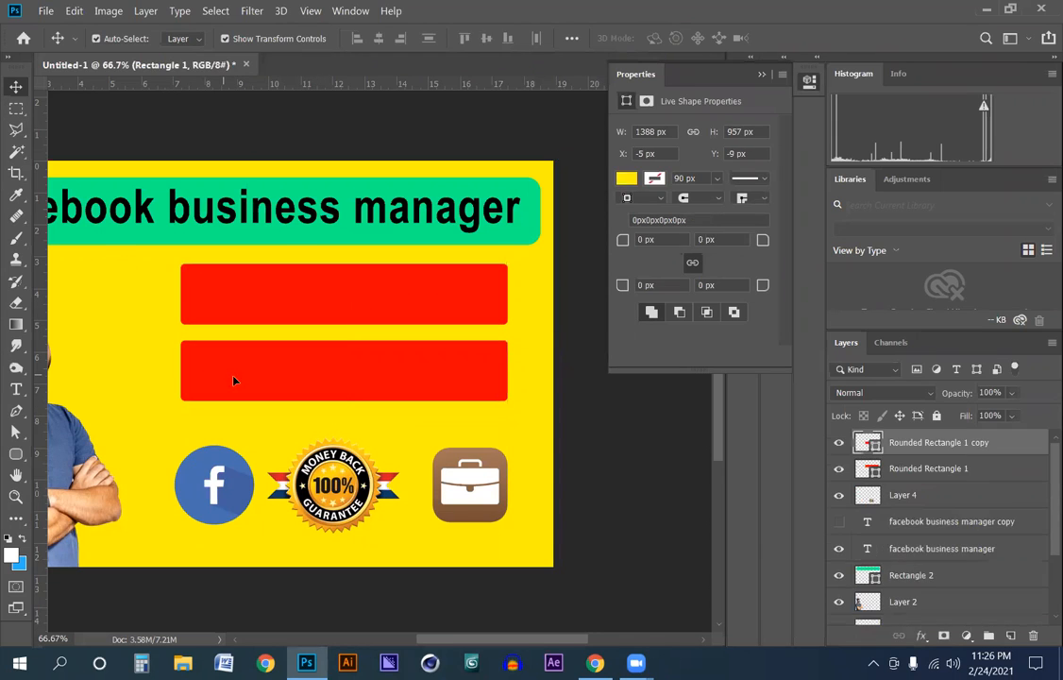
Nudge the lower red bar down to a Y position of 426 px.
{"action": "left_click", "coordinate": [277, 380]}
{"action": "key", "text": "Down"}
{"action": "key", "text": "Down"}
{"action": "key", "text": "Down"}
{"action": "key", "text": "Down"}
{"action": "key", "text": "Down"}
{"action": "key", "text": "Down"}
{"action": "key", "text": "Down"}
{"action": "key", "text": "Down"}
{"action": "key", "text": "Down"}
{"action": "key", "text": "Down"}
{"action": "key", "text": "Down"}
{"action": "key", "text": "Down"}
{"action": "key", "text": "Down"}
{"action": "key", "text": "Down"}
{"action": "key", "text": "Down"}
{"action": "key", "text": "Down"}
{"action": "key", "text": "Down"}
{"action": "key", "text": "Down"}
{"action": "key", "text": "Down"}
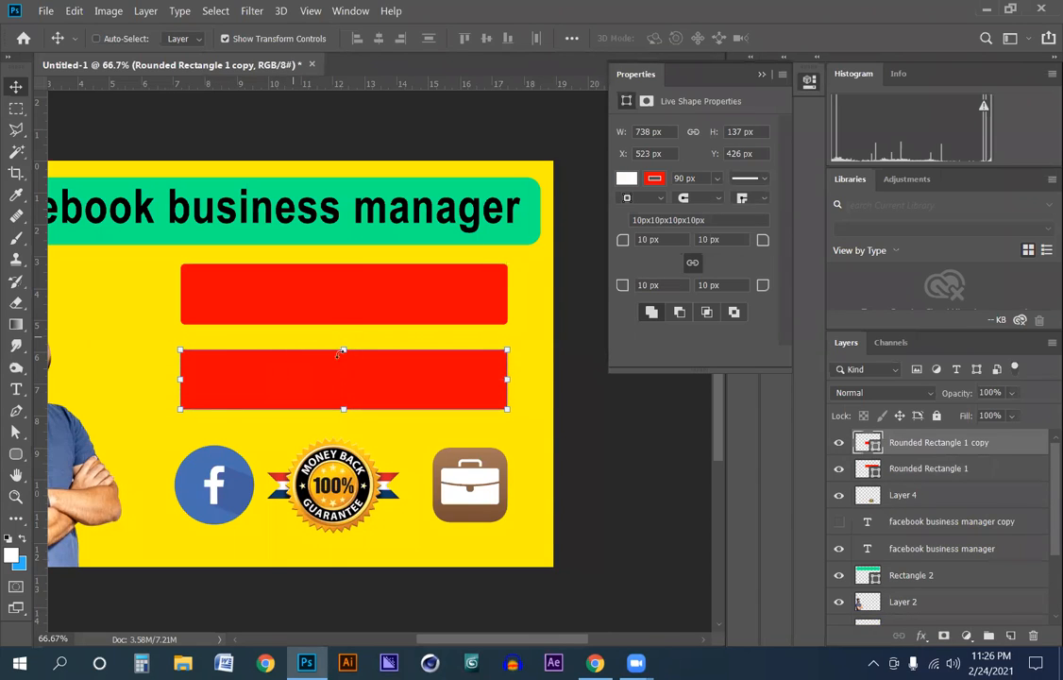
Shift the man's photo slightly to the right and draw a circle of about 456 px over it.
{"action": "key", "text": "ctrl+minus"}
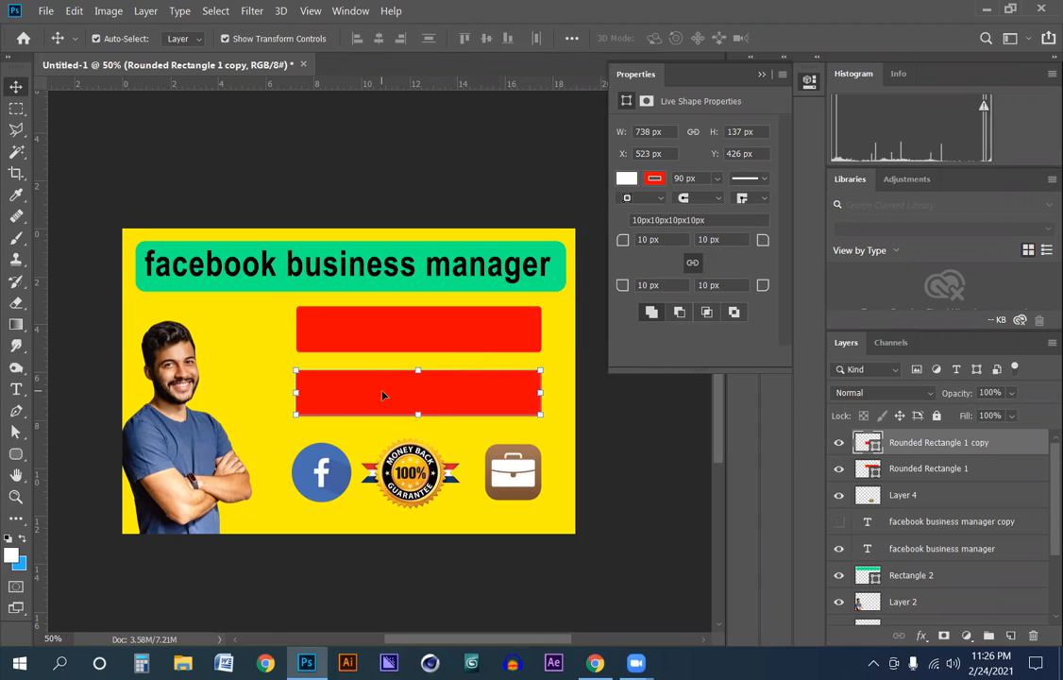
{"action": "left_click_drag", "start_coordinate": [139, 366], "coordinate": [170, 444]}
{"action": "left_click", "coordinate": [16, 455]}
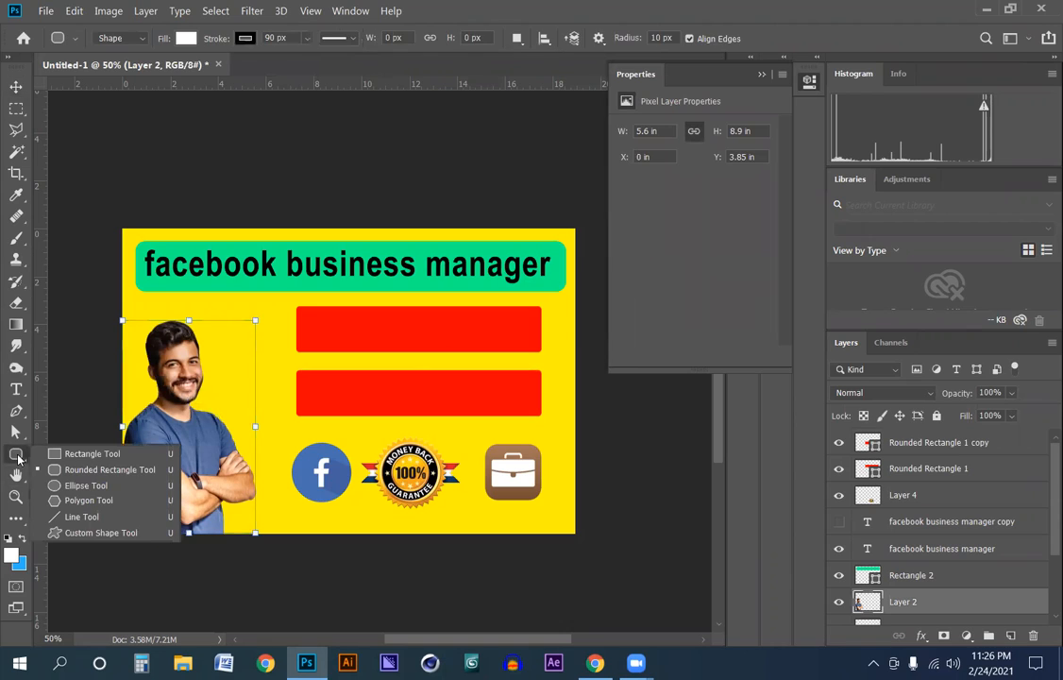
{"action": "left_click", "coordinate": [84, 487]}
{"action": "left_click_drag", "start_coordinate": [190, 395], "coordinate": [266, 502]}
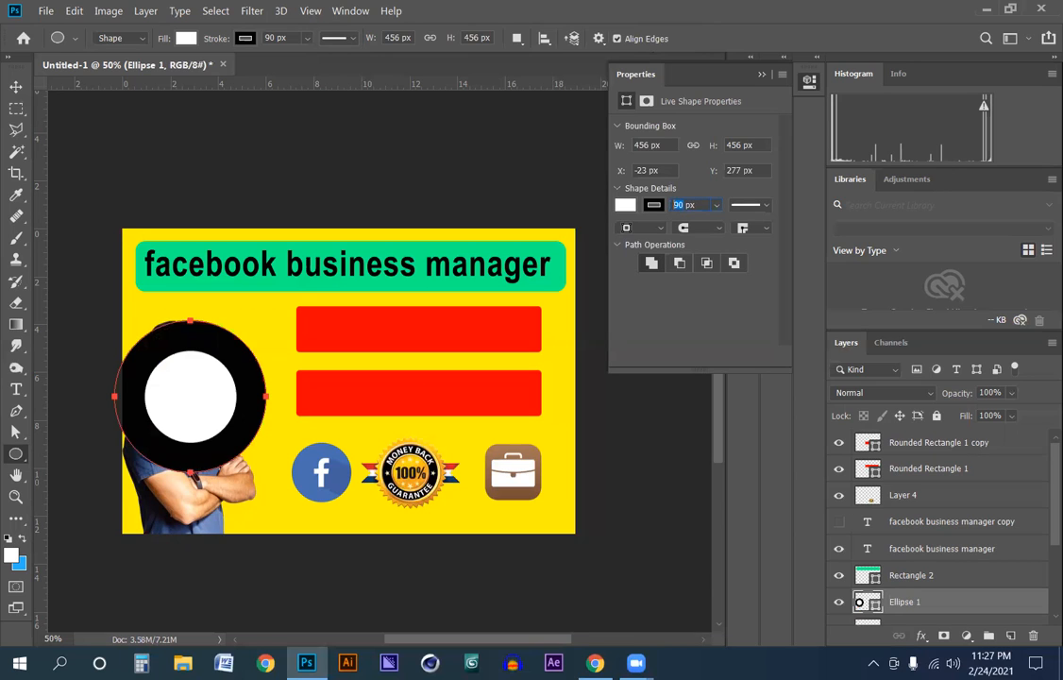
Set the circle's stroke width to 0 px and move the circle to about X 24 px, Y 302 px.
{"action": "key", "text": "Return"}
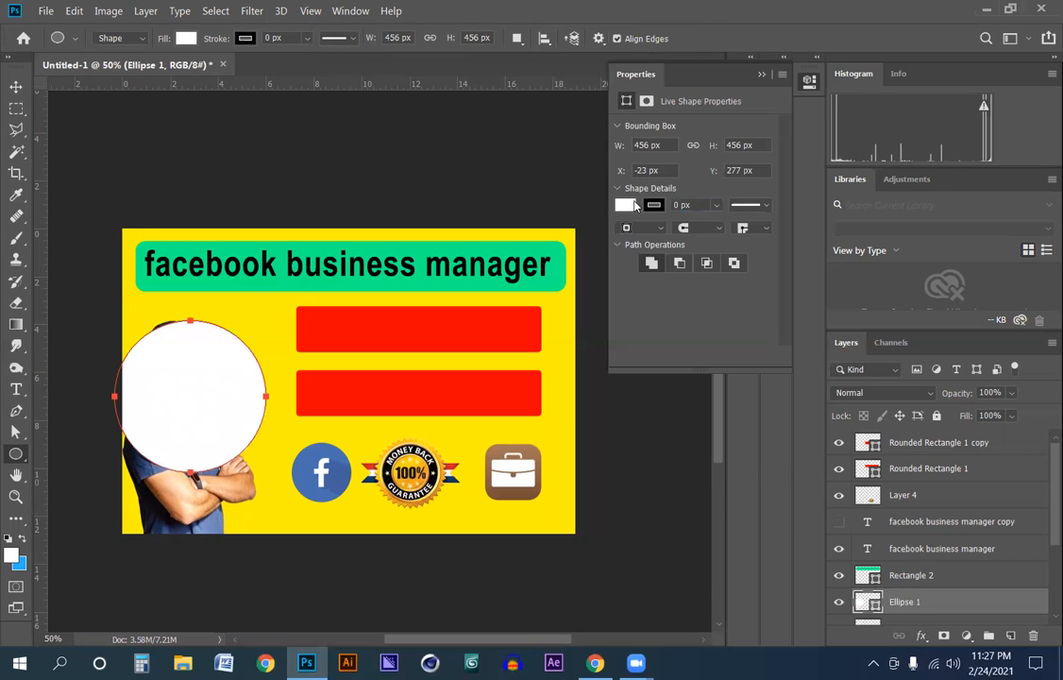
{"action": "left_click", "coordinate": [659, 205]}
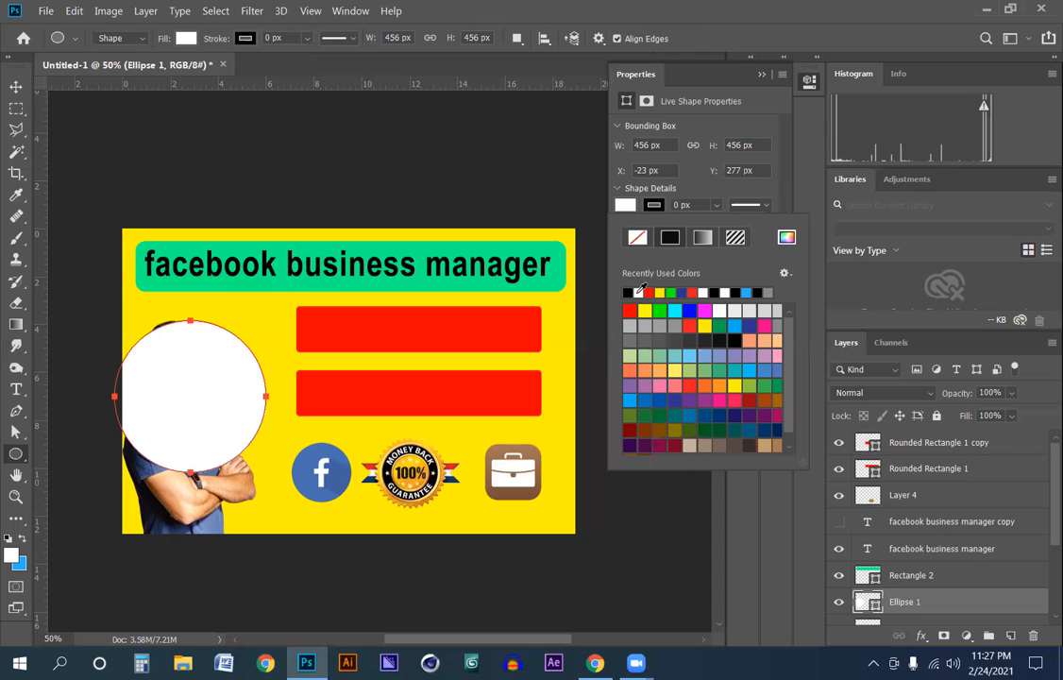
{"action": "left_click", "coordinate": [16, 86]}
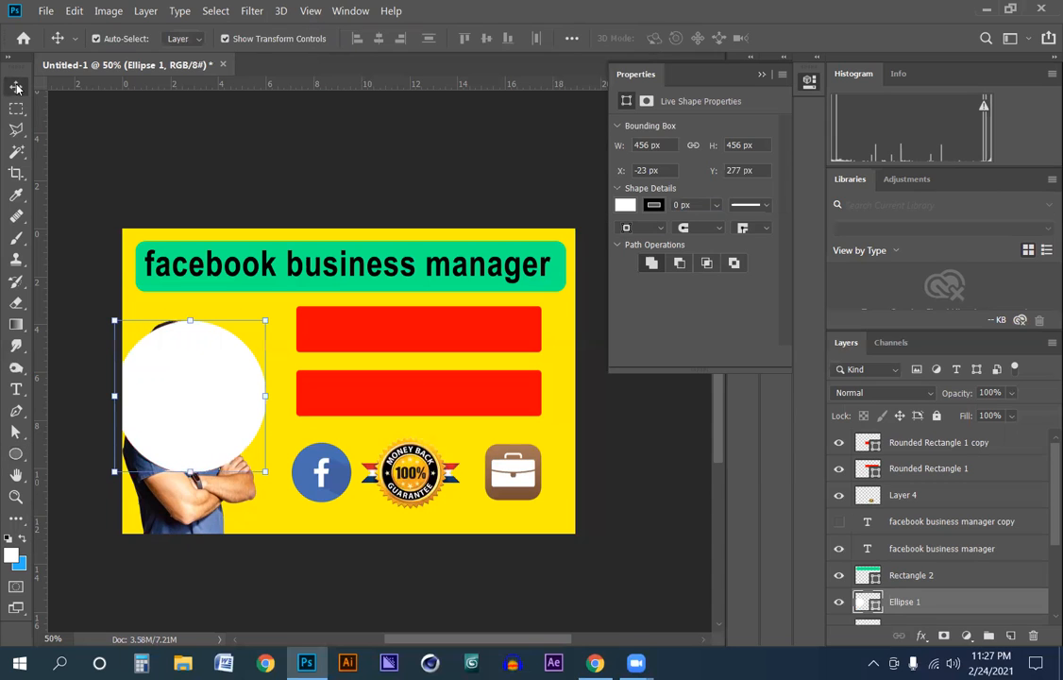
{"action": "mouse_move", "coordinate": [190, 392]}
{"action": "left_mouse_down"}
{"action": "mouse_move", "coordinate": [199, 380]}
{"action": "mouse_move", "coordinate": [191, 404]}
{"action": "left_mouse_up"}
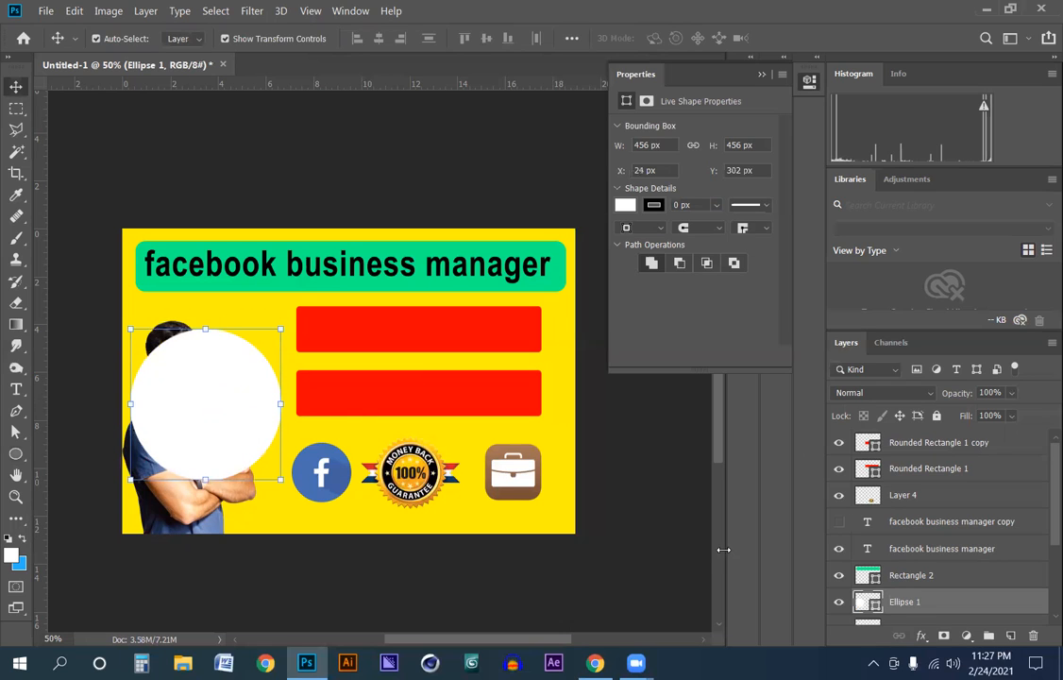
Bring the man's photo, Layer 2, to the top of the layer stack.
{"action": "scroll", "coordinate": [928, 550], "scroll_direction": "down", "scroll_amount": 2}
{"action": "scroll", "coordinate": [926, 552], "scroll_direction": "down", "scroll_amount": 1}
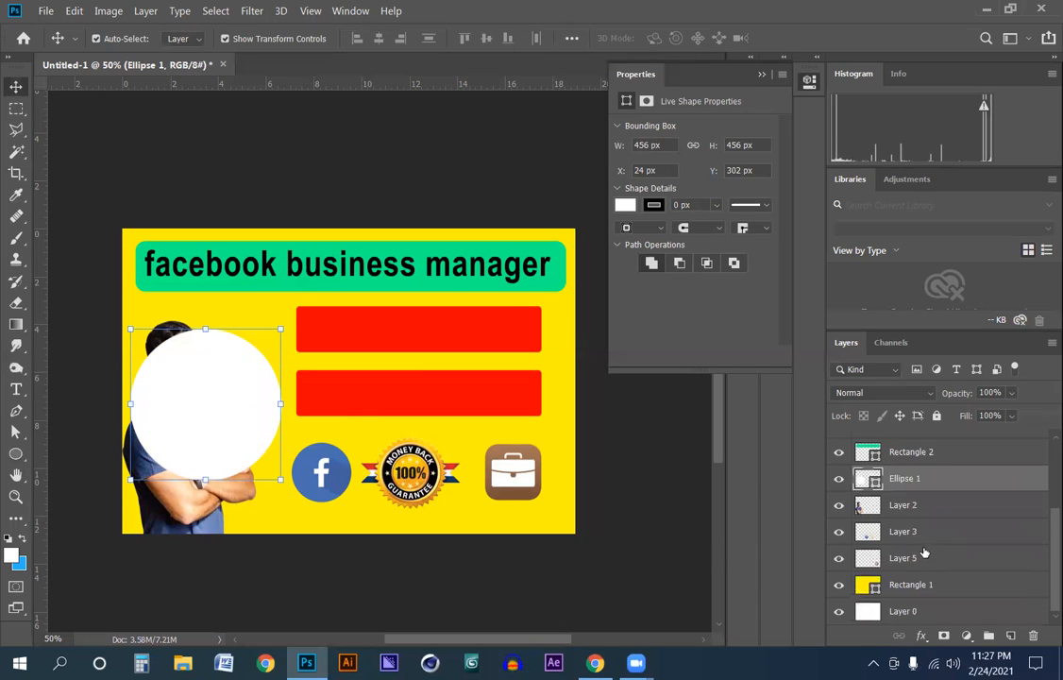
{"action": "left_click", "coordinate": [913, 510]}
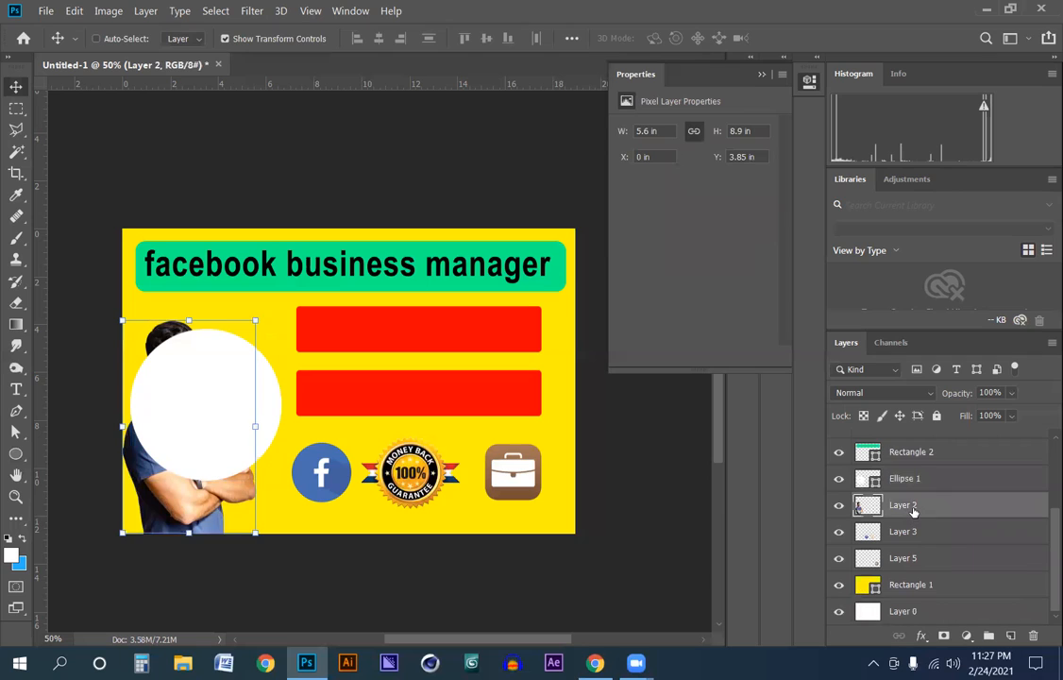
{"action": "key", "text": "ctrl+shift+bracketright"}
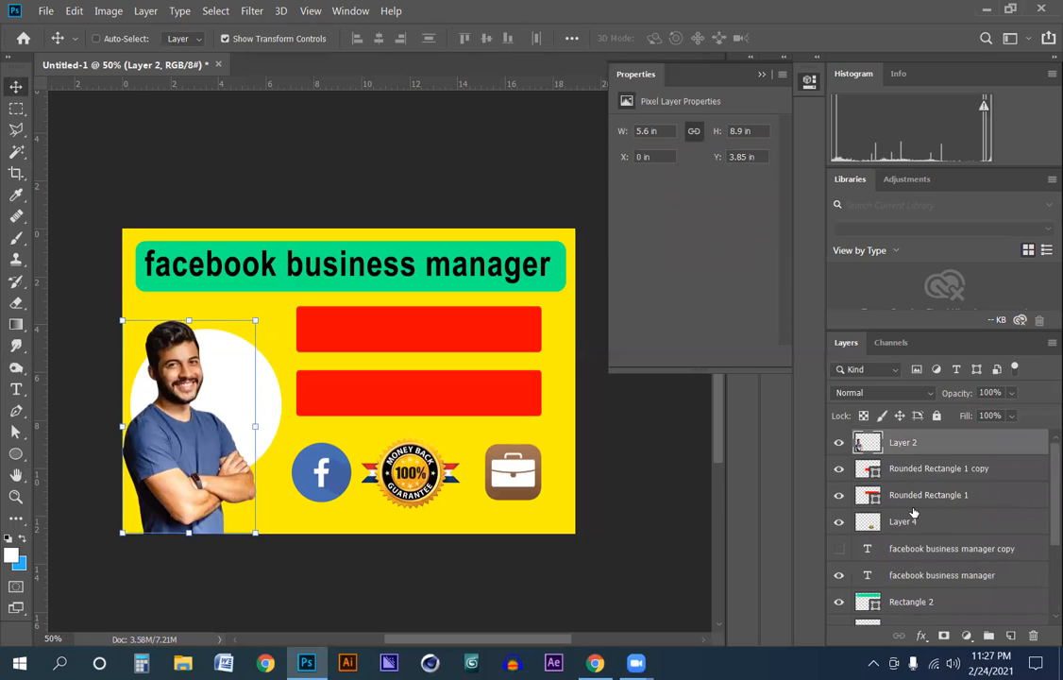
Step the man's photo layer down the stack beneath the title text and back to the top, twice.
{"action": "key", "text": "ctrl"}
{"action": "key", "text": "ctrl+bracketleft"}
{"action": "key", "text": "ctrl+bracketleft"}
{"action": "key", "text": "ctrl+bracketleft"}
{"action": "key", "text": "ctrl+bracketleft"}
{"action": "key", "text": "ctrl+bracketleft"}
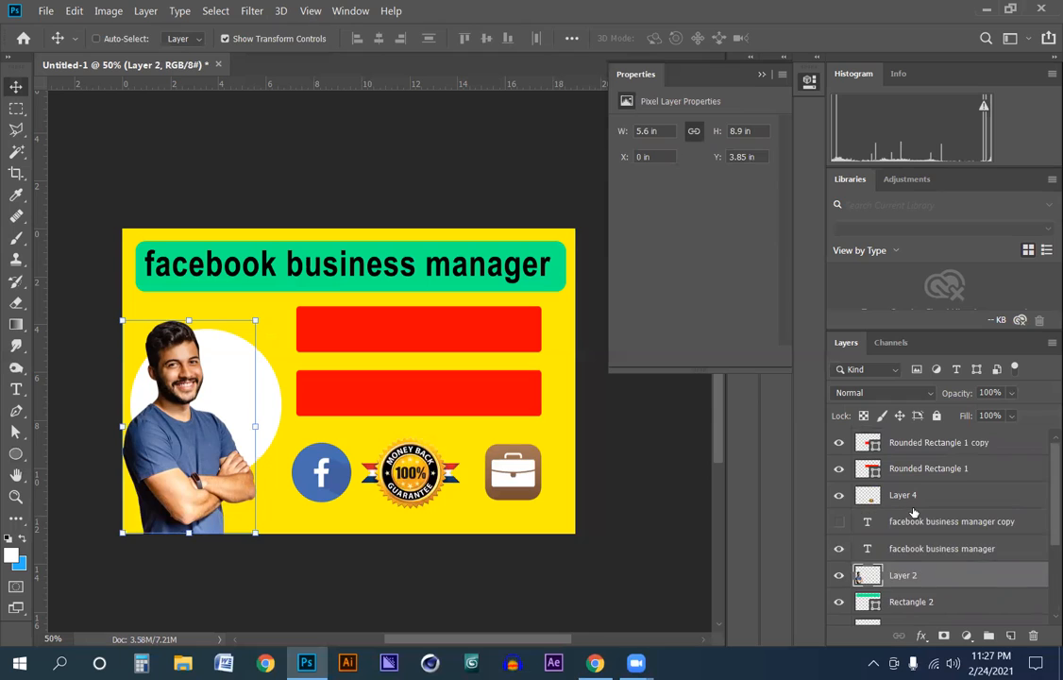
{"action": "key", "text": "ctrl+bracketright"}
{"action": "key", "text": "ctrl+bracketright"}
{"action": "key", "text": "ctrl+bracketright"}
{"action": "key", "text": "ctrl+bracketright"}
{"action": "key", "text": "ctrl+bracketright"}
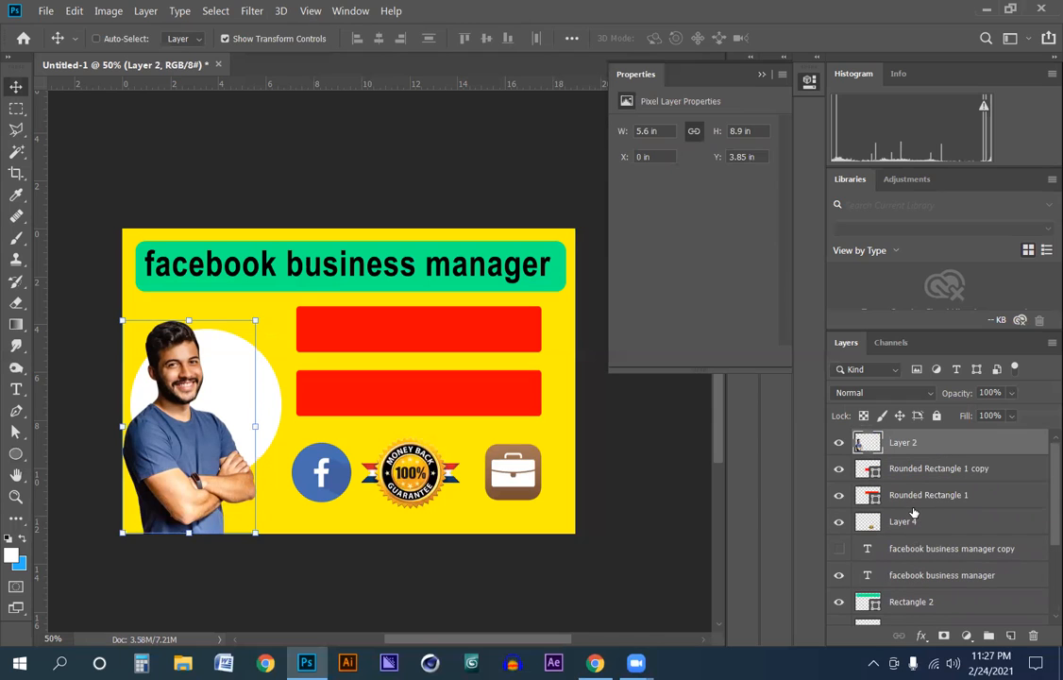
{"action": "key", "text": "ctrl+bracketleft"}
{"action": "key", "text": "ctrl+bracketleft"}
{"action": "key", "text": "ctrl+bracketleft"}
{"action": "key", "text": "ctrl+bracketleft"}
{"action": "key", "text": "ctrl+bracketleft"}
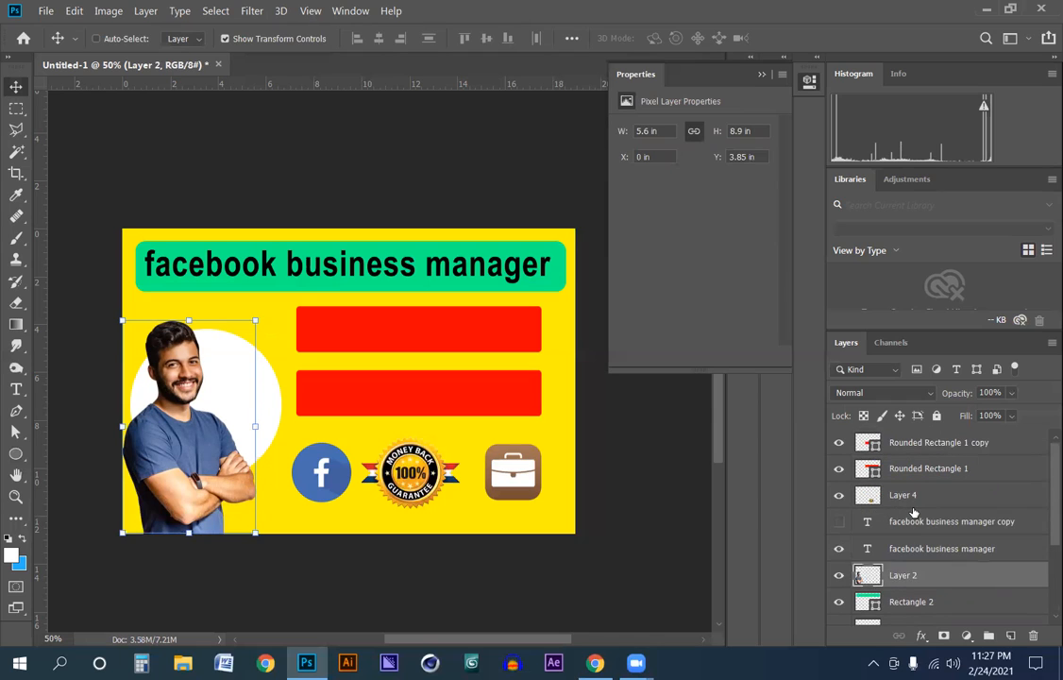
{"action": "key", "text": "ctrl+bracketleft"}
{"action": "key", "text": "ctrl+bracketleft"}
{"action": "key", "text": "ctrl+bracketright"}
{"action": "key", "text": "ctrl+bracketright"}
{"action": "key", "text": "ctrl+bracketright"}
{"action": "key", "text": "ctrl+bracketright"}
{"action": "key", "text": "ctrl+bracketright"}
{"action": "key", "text": "ctrl+bracketright"}
{"action": "key", "text": "ctrl+bracketright"}
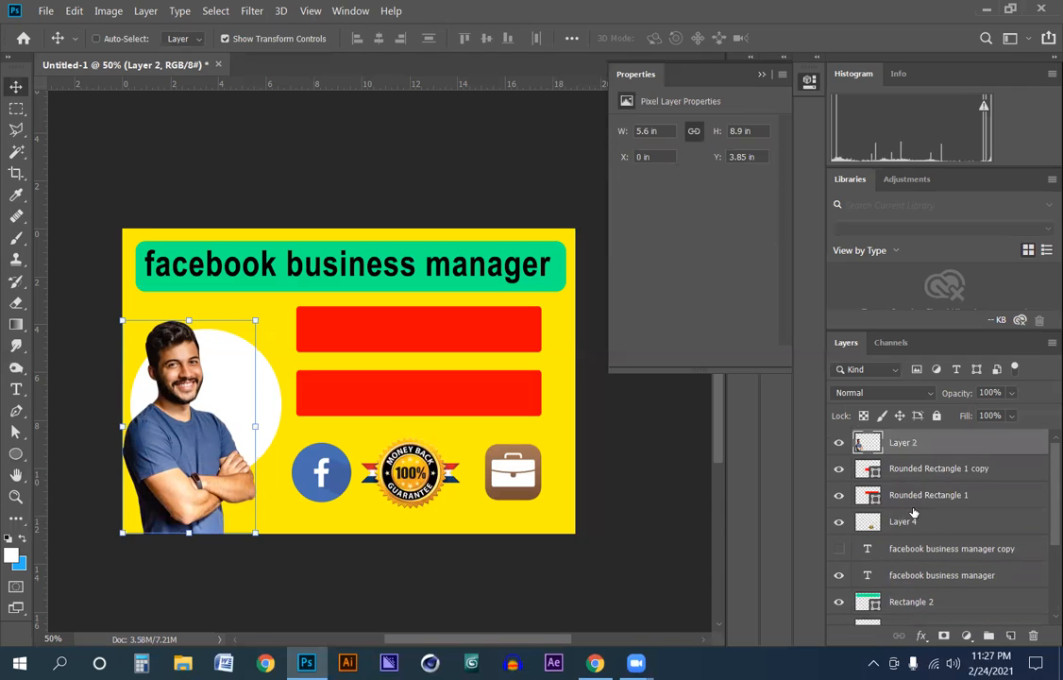
Send the man's photo layer down the stack behind the white circle, placing it just above Layer 5.
{"action": "key", "text": "ctrl+bracketleft"}
{"action": "key", "text": "ctrl+bracketleft"}
{"action": "key", "text": "ctrl+bracketleft"}
{"action": "key", "text": "ctrl+bracketleft"}
{"action": "key", "text": "ctrl+bracketleft"}
{"action": "key", "text": "ctrl+bracketleft"}
{"action": "key", "text": "ctrl+bracketleft"}
{"action": "key", "text": "ctrl+bracketleft"}
{"action": "key", "text": "ctrl+bracketleft"}
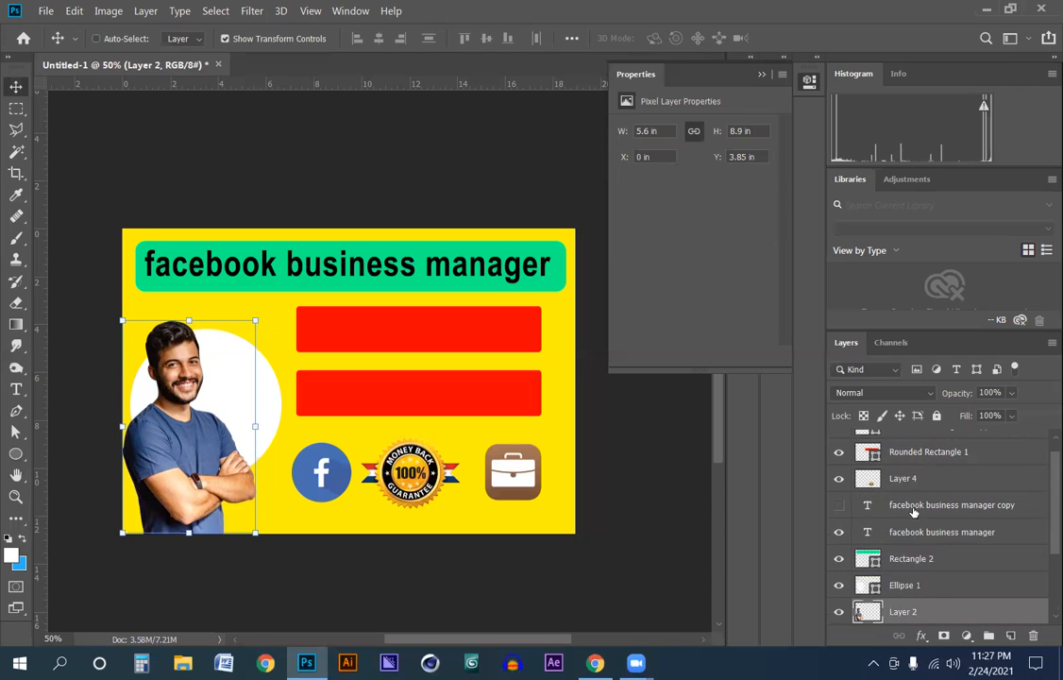
{"action": "key", "text": "ctrl+bracketleft"}
{"action": "key", "text": "ctrl+bracketleft"}
{"action": "key", "text": "ctrl+bracketright"}
{"action": "key", "text": "ctrl+bracketright"}
{"action": "key", "text": "ctrl+bracketright"}
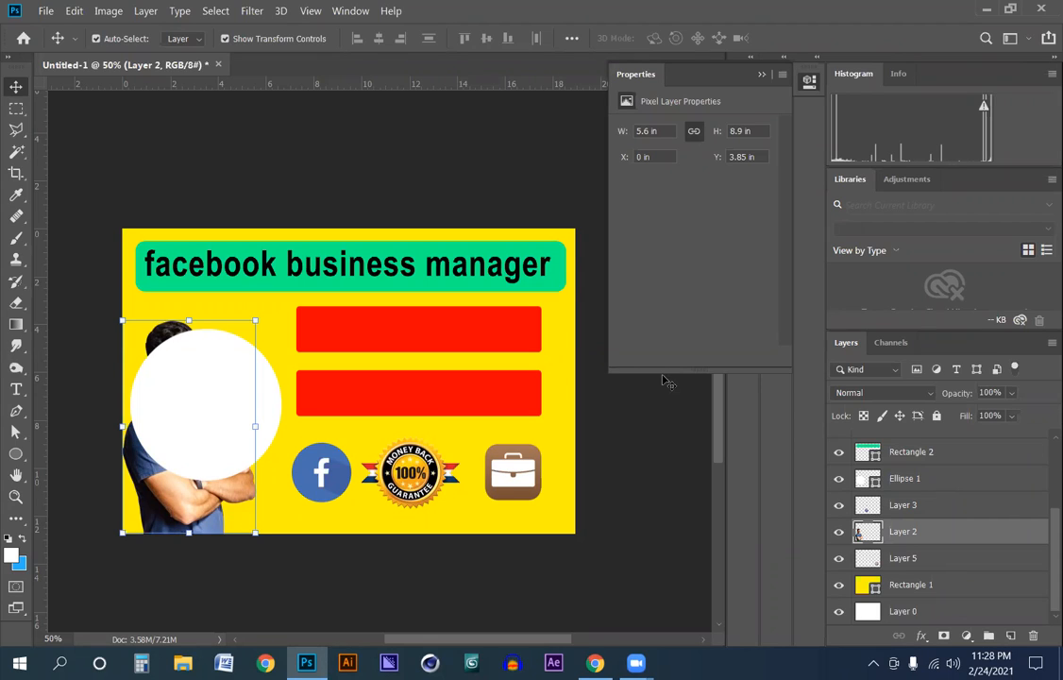
Select the man's photo layer and toggle its visibility off and on to identify it.
{"action": "left_click", "coordinate": [216, 422]}
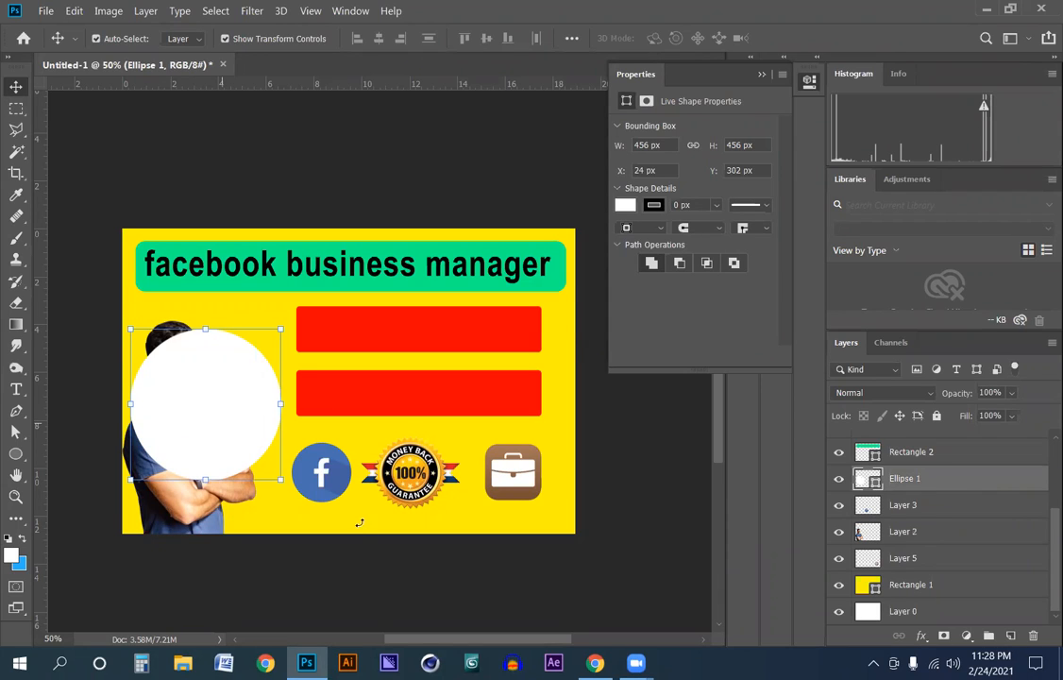
{"action": "left_click", "coordinate": [911, 531]}
{"action": "left_click", "coordinate": [838, 532]}
{"action": "left_click", "coordinate": [839, 532]}
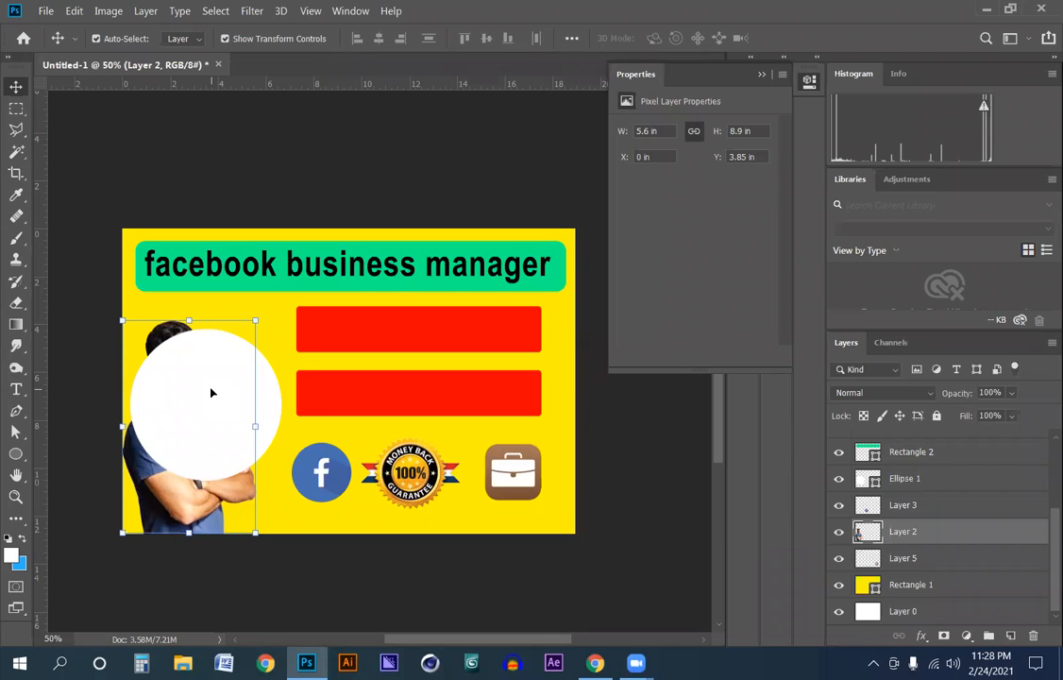
Raise the man's photo layer one level at a time to the top of the stack, above the white circle.
{"action": "key", "text": "ctrl+bracketright"}
{"action": "key", "text": "ctrl+bracketright"}
{"action": "key", "text": "ctrl+bracketright"}
{"action": "key", "text": "ctrl+bracketright"}
{"action": "key", "text": "ctrl+bracketright"}
{"action": "key", "text": "ctrl+bracketright"}
{"action": "key", "text": "ctrl+bracketright"}
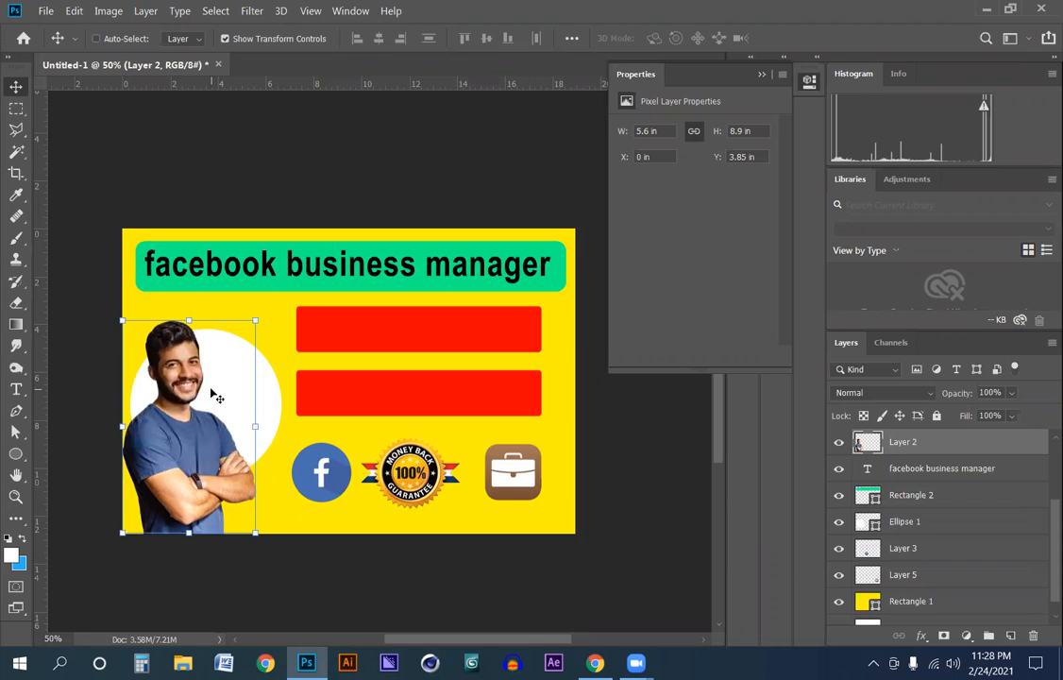
{"action": "key", "text": "ctrl+bracketright"}
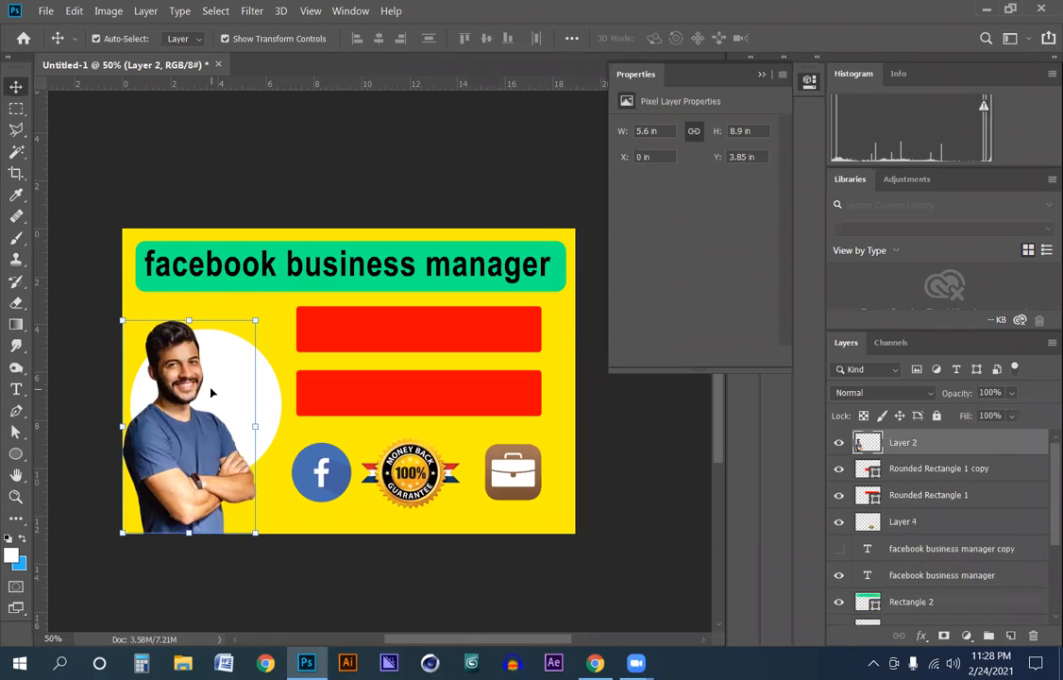
Move the white circle down behind the man to a Y position of about 395 px.
{"action": "left_click", "coordinate": [201, 379]}
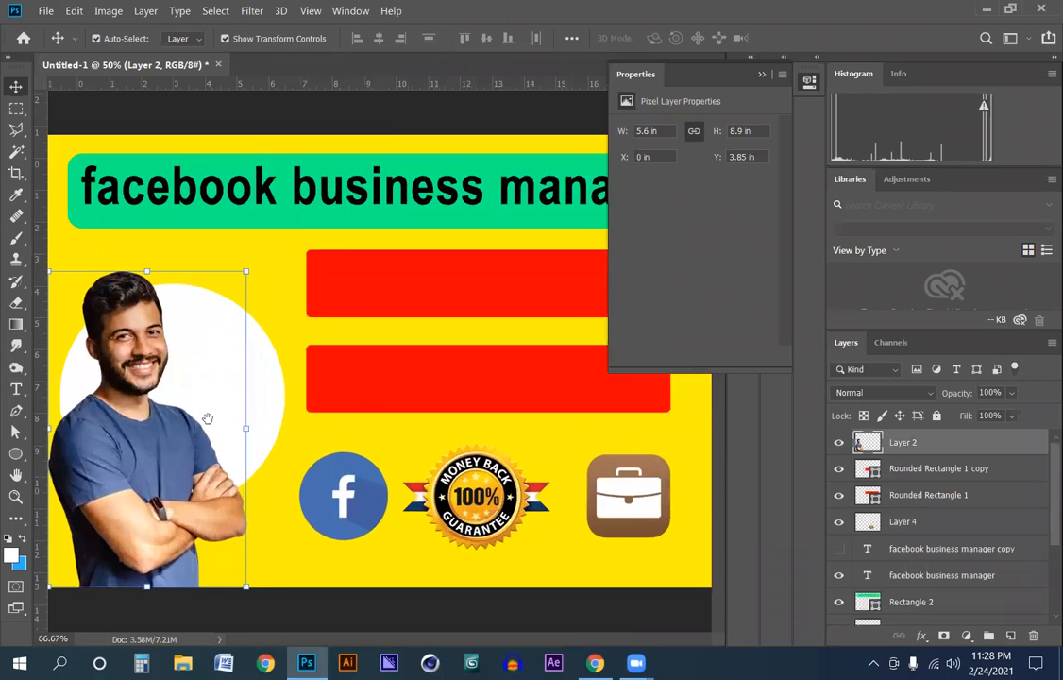
{"action": "left_click", "coordinate": [203, 429]}
{"action": "left_click_drag", "start_coordinate": [143, 417], "coordinate": [207, 420]}
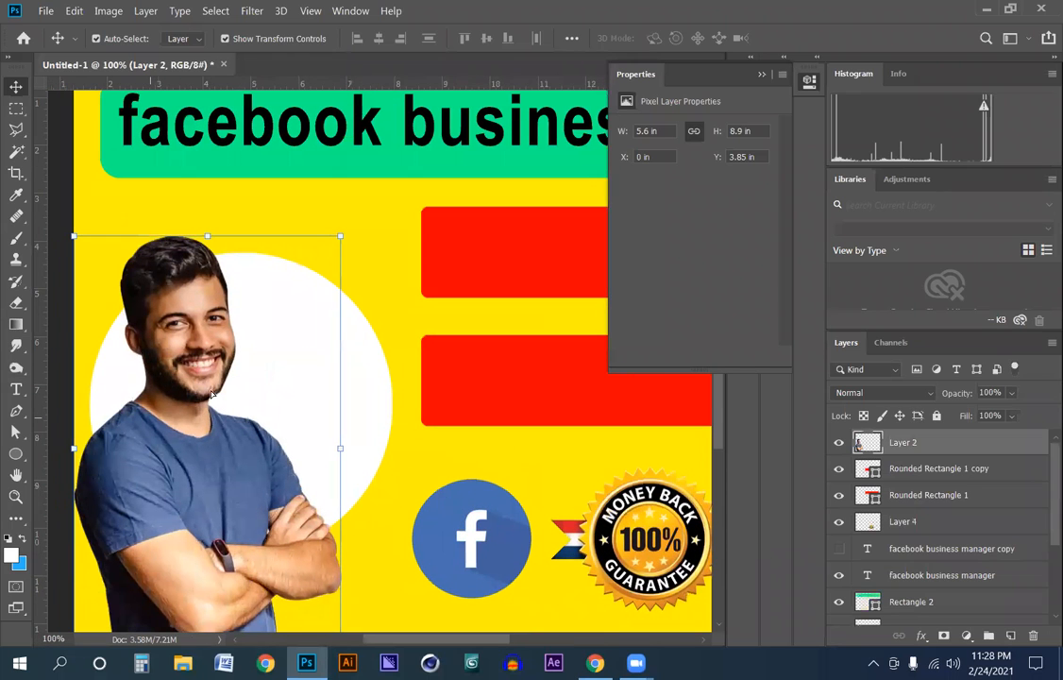
{"action": "left_click_drag", "start_coordinate": [171, 472], "coordinate": [147, 472]}
{"action": "left_click", "coordinate": [291, 364]}
{"action": "left_click_drag", "start_coordinate": [313, 441], "coordinate": [292, 423]}
{"action": "left_click_drag", "start_coordinate": [285, 447], "coordinate": [299, 358]}
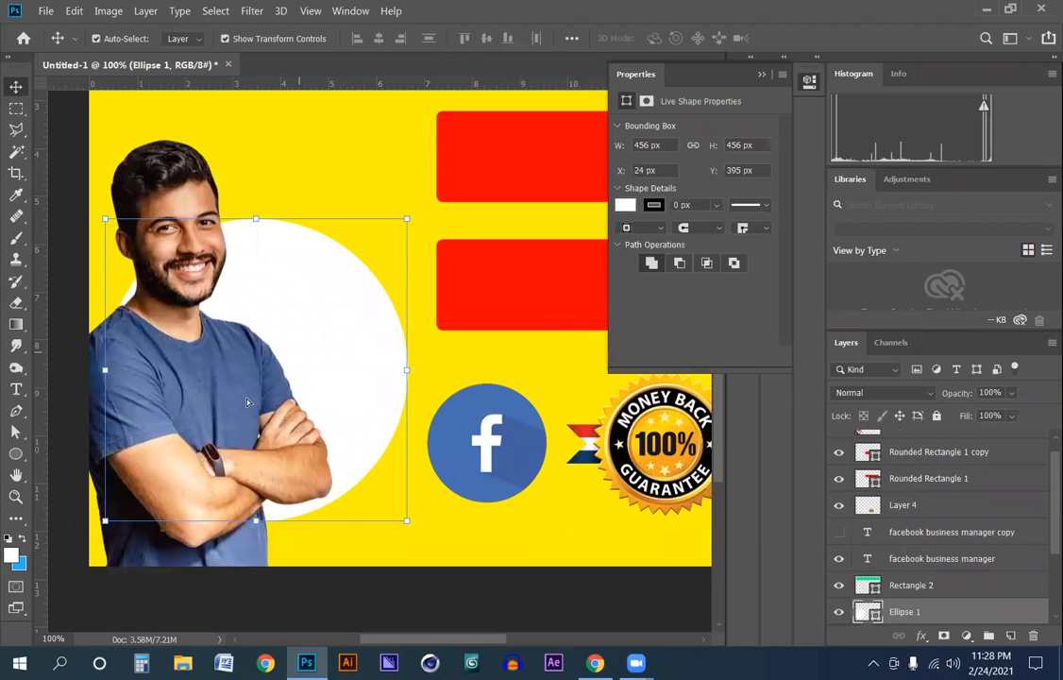
{"action": "left_click", "coordinate": [184, 155]}
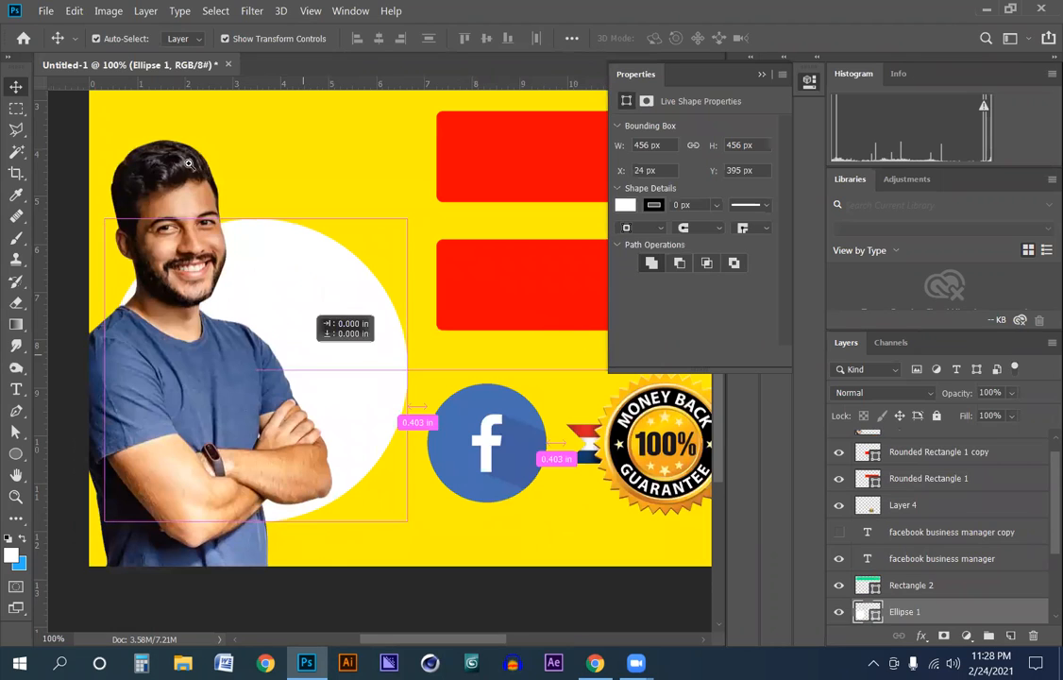
Reposition the man's photo centrally over the white circle at X 0.71 in and Y 3.24 in, and check its edges up close.
{"action": "left_click_drag", "start_coordinate": [205, 337], "coordinate": [264, 308]}
{"action": "scroll", "coordinate": [462, 205], "scroll_direction": "up", "scroll_amount": 2}
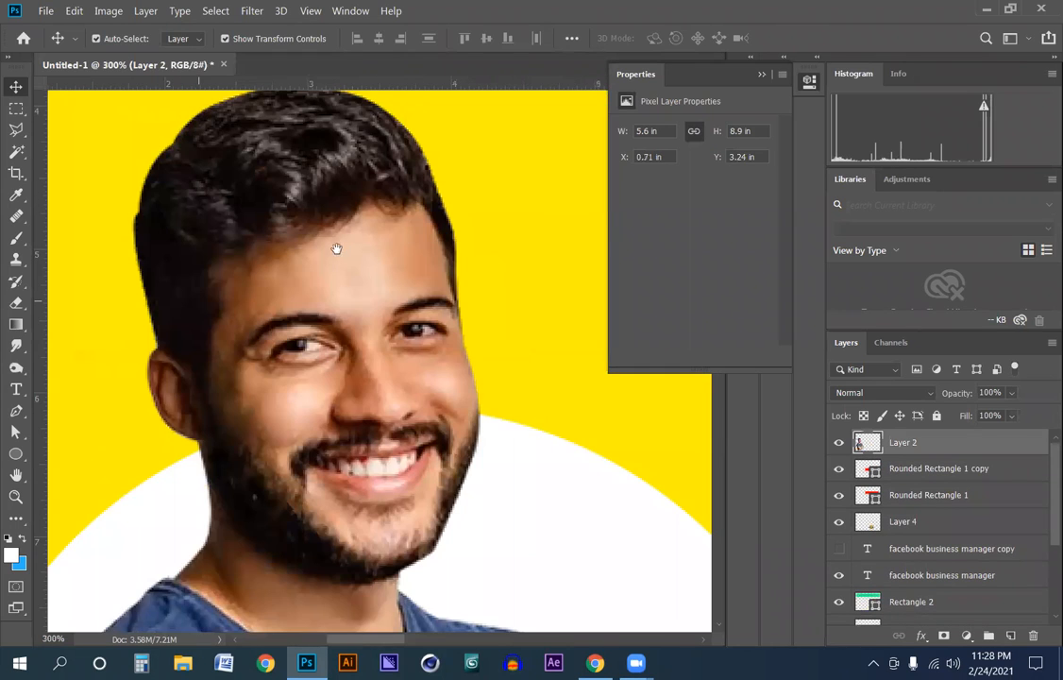
{"action": "left_click_drag", "start_coordinate": [337, 248], "coordinate": [299, 335]}
{"action": "scroll", "coordinate": [255, 348], "scroll_direction": "down", "scroll_amount": 3}
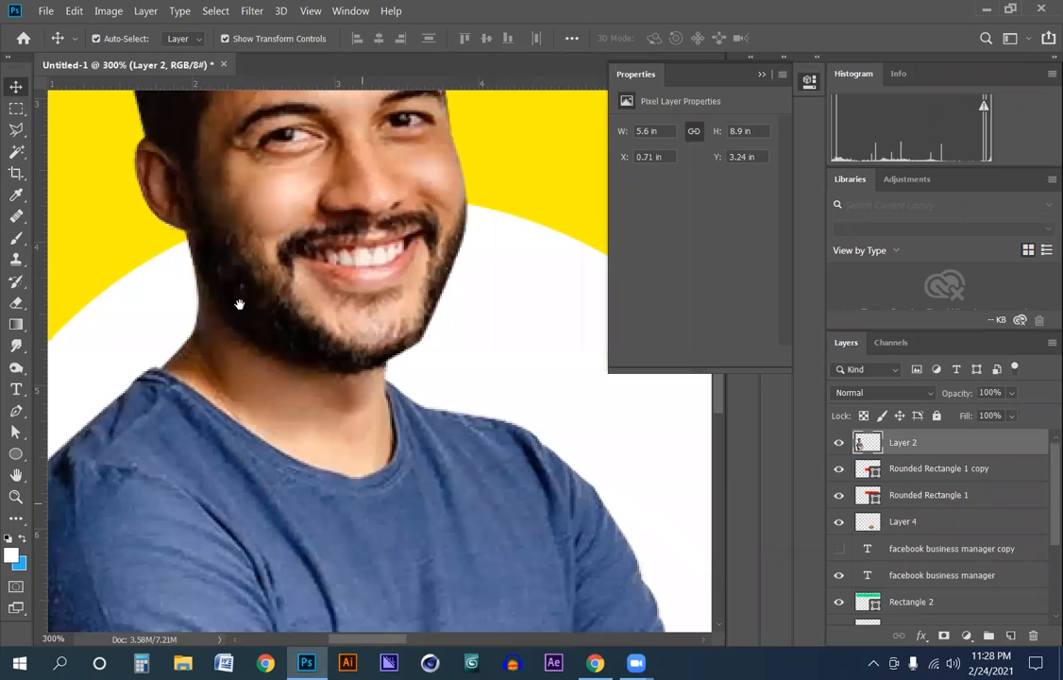
{"action": "scroll", "coordinate": [255, 308], "scroll_direction": "down", "scroll_amount": 2}
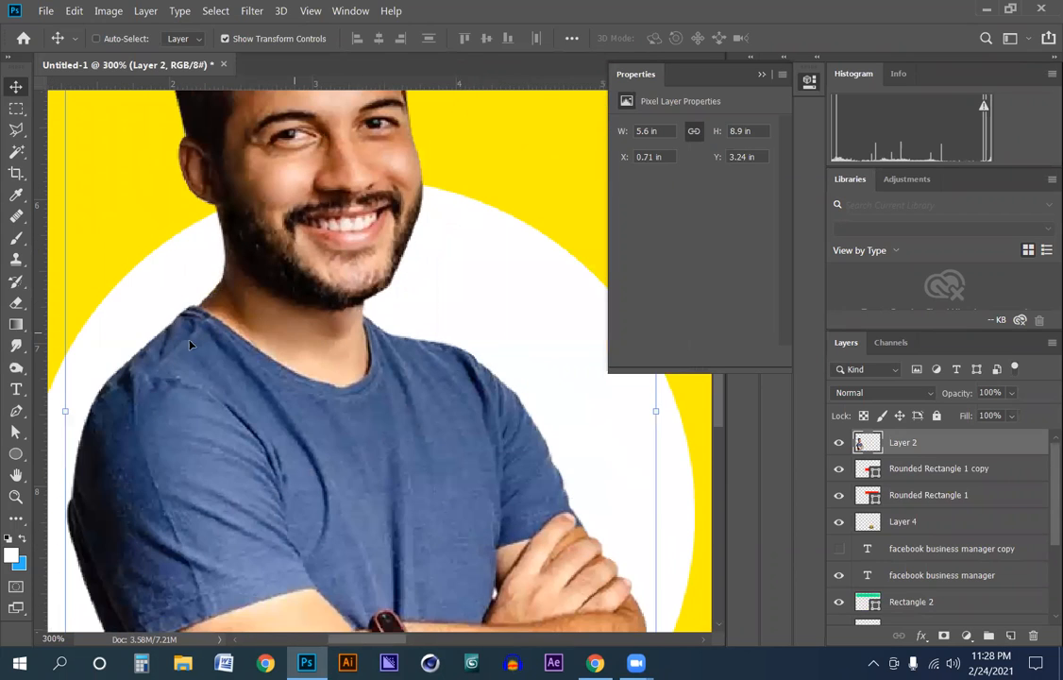
{"action": "scroll", "coordinate": [429, 295], "scroll_direction": "down", "scroll_amount": 4}
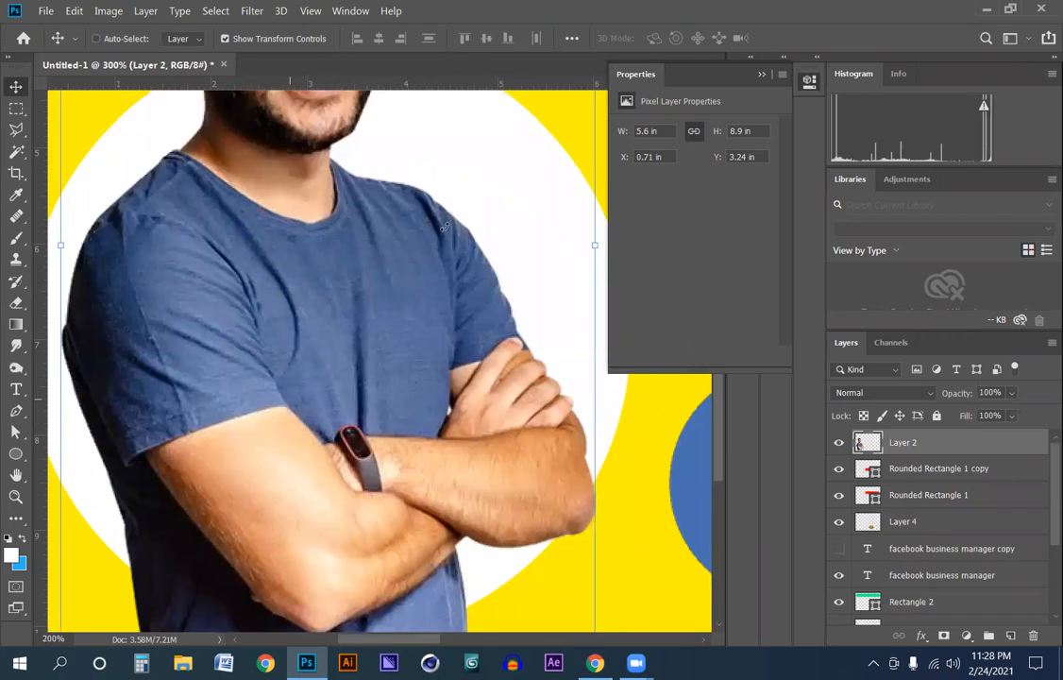
{"action": "scroll", "coordinate": [179, 345], "scroll_direction": "down", "scroll_amount": 2}
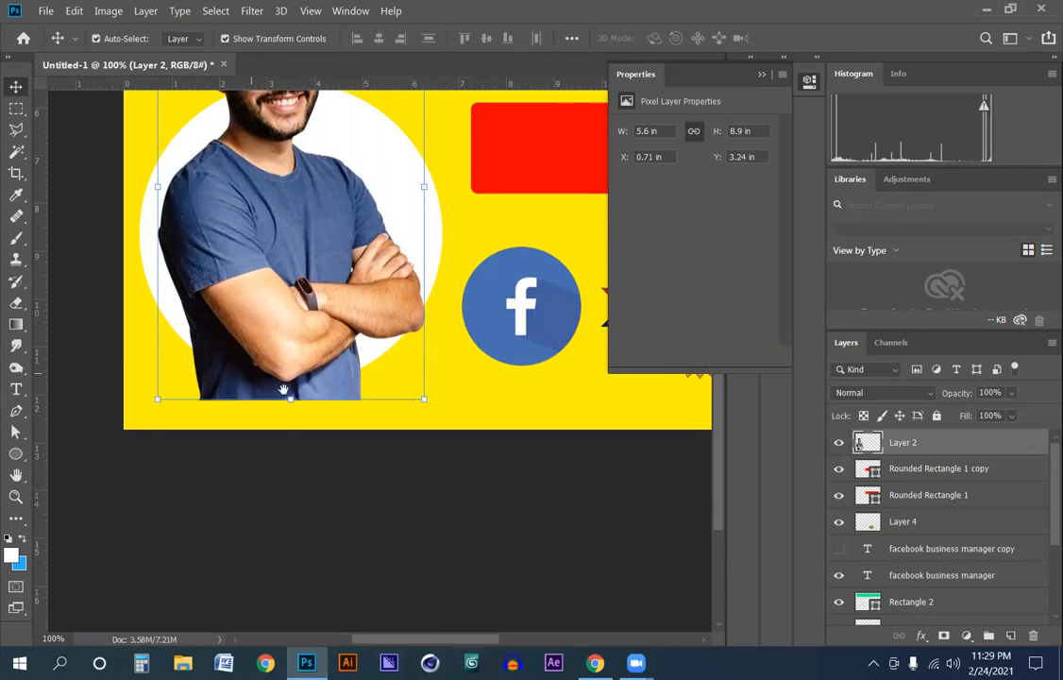
{"action": "scroll", "coordinate": [294, 285], "scroll_direction": "up", "scroll_amount": 2}
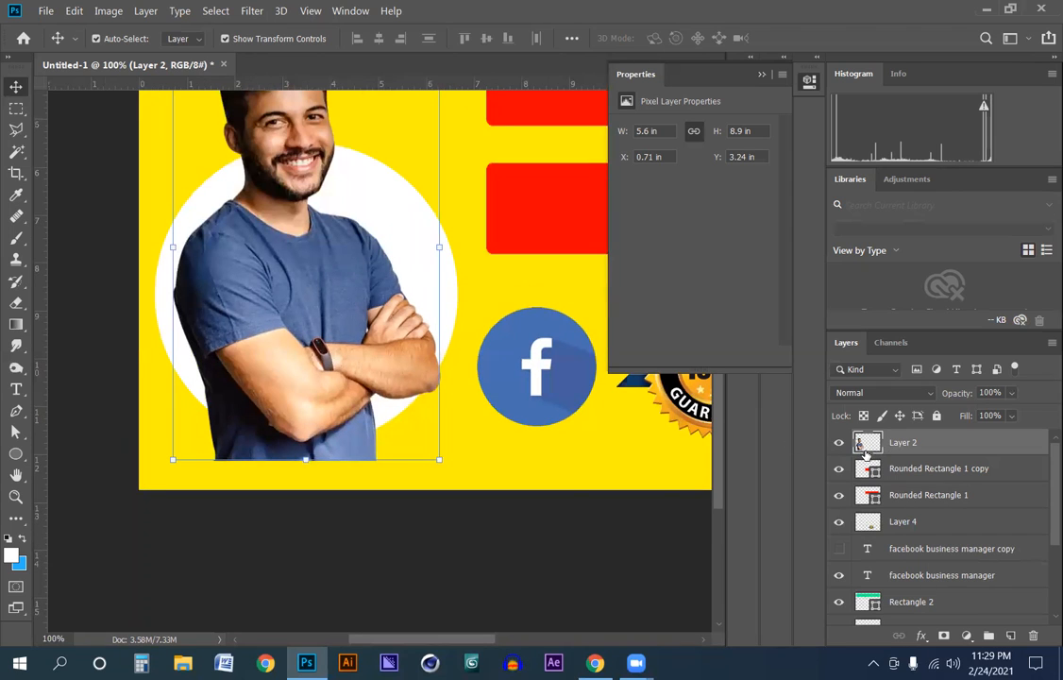
Duplicate the man's photo layer and hide the original Layer 2 beneath the copy.
{"action": "key", "text": "ctrl"}
{"action": "key", "text": "ctrl+j"}
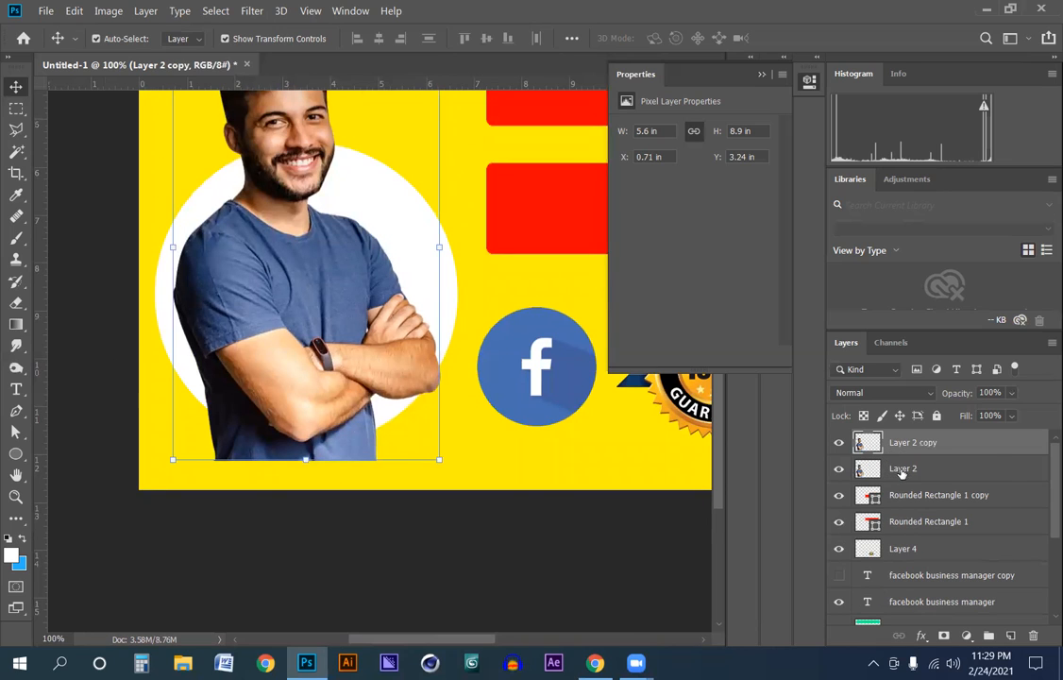
{"action": "left_click", "coordinate": [887, 468]}
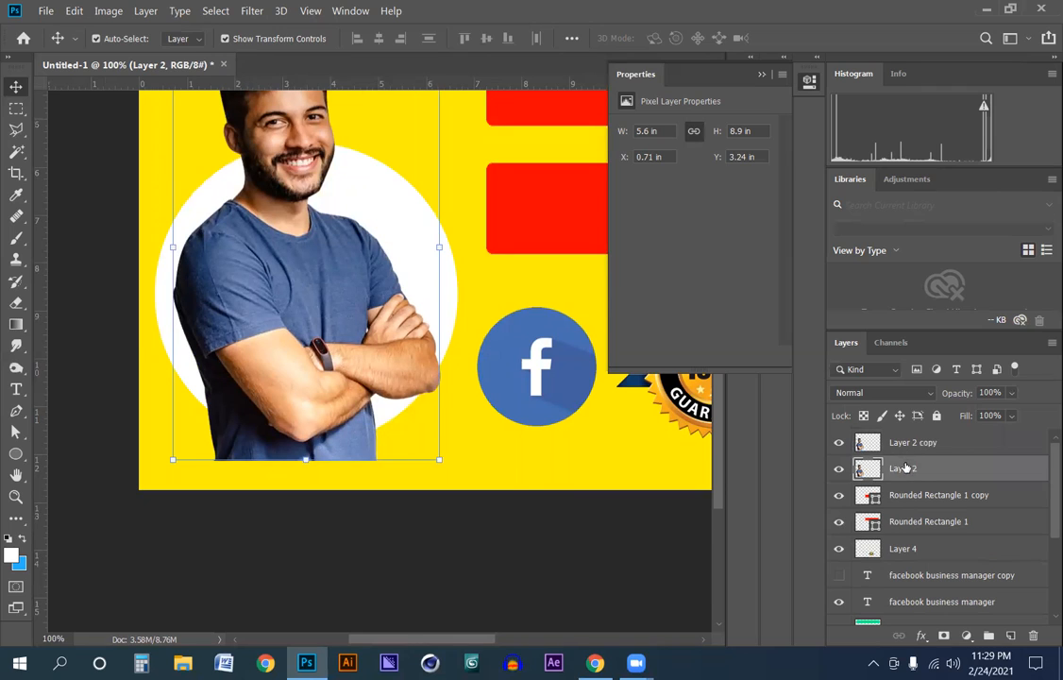
{"action": "left_click", "coordinate": [837, 471]}
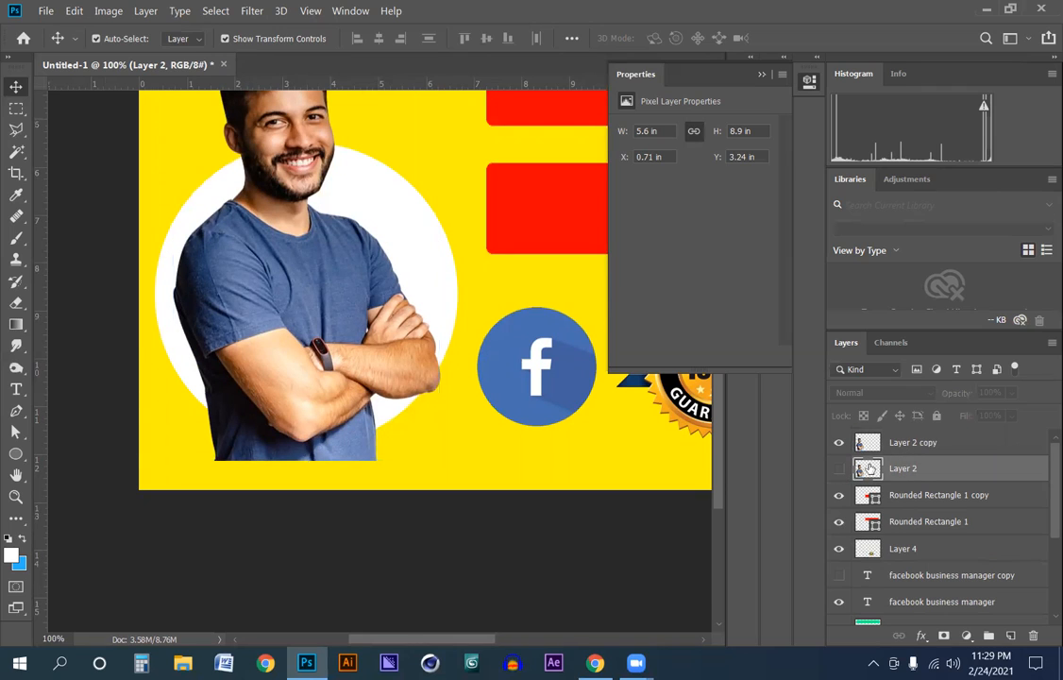
{"action": "left_click", "coordinate": [898, 448], "text": "ctrl"}
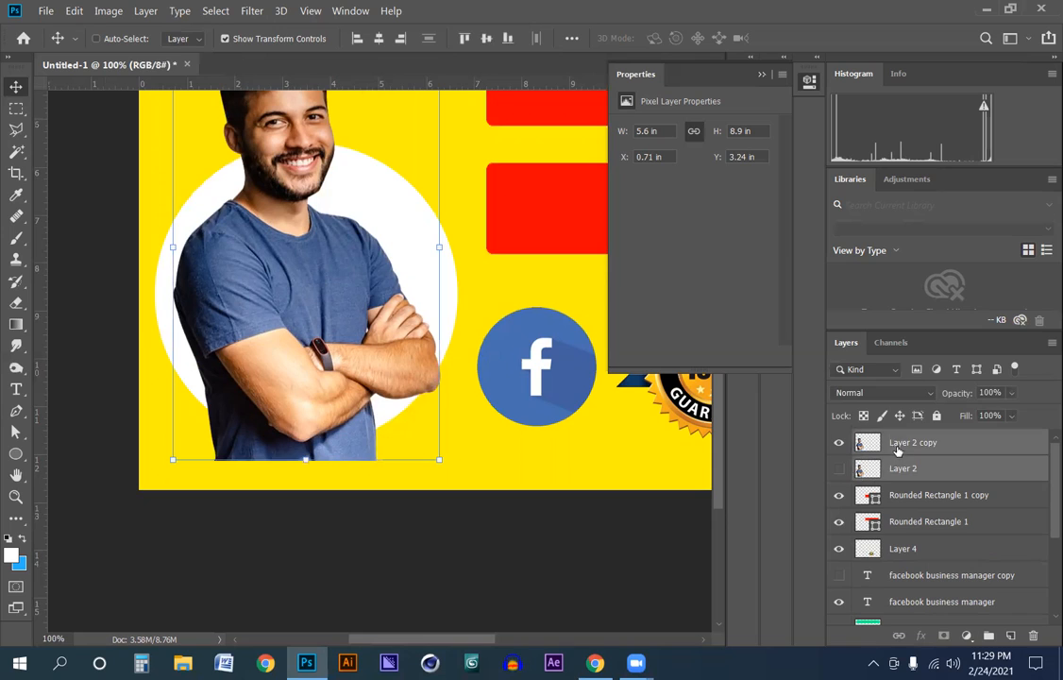
{"action": "left_click", "coordinate": [859, 476]}
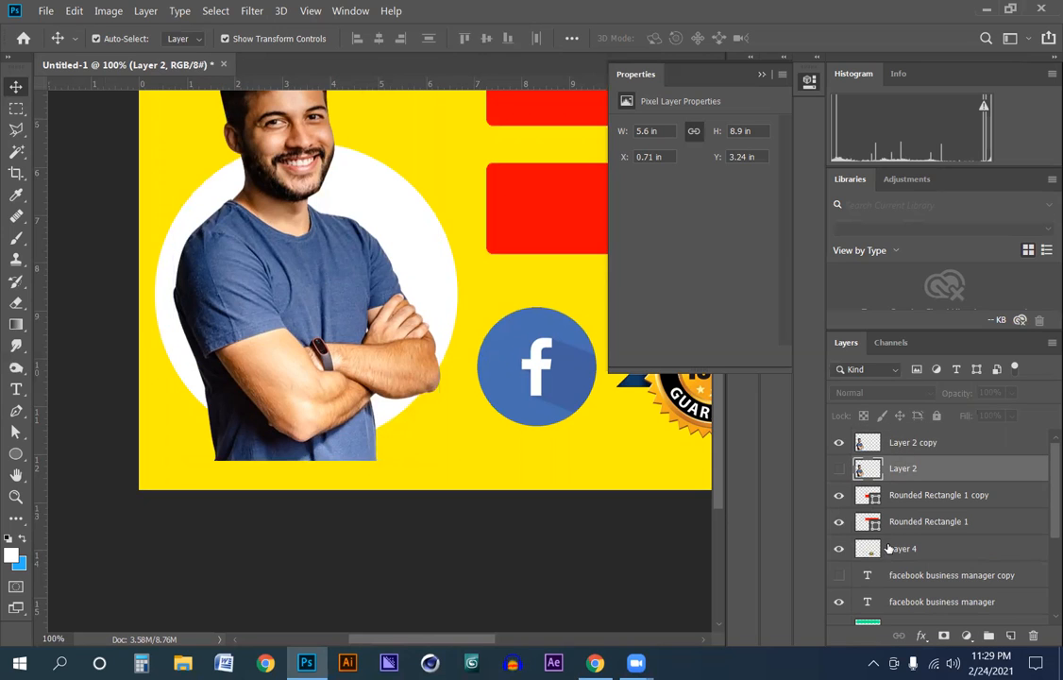
Raise the white circle layer, Ellipse 1, through the stack to sit directly beneath Layer 2 copy.
{"action": "scroll", "coordinate": [878, 529], "scroll_direction": "down", "scroll_amount": 5}
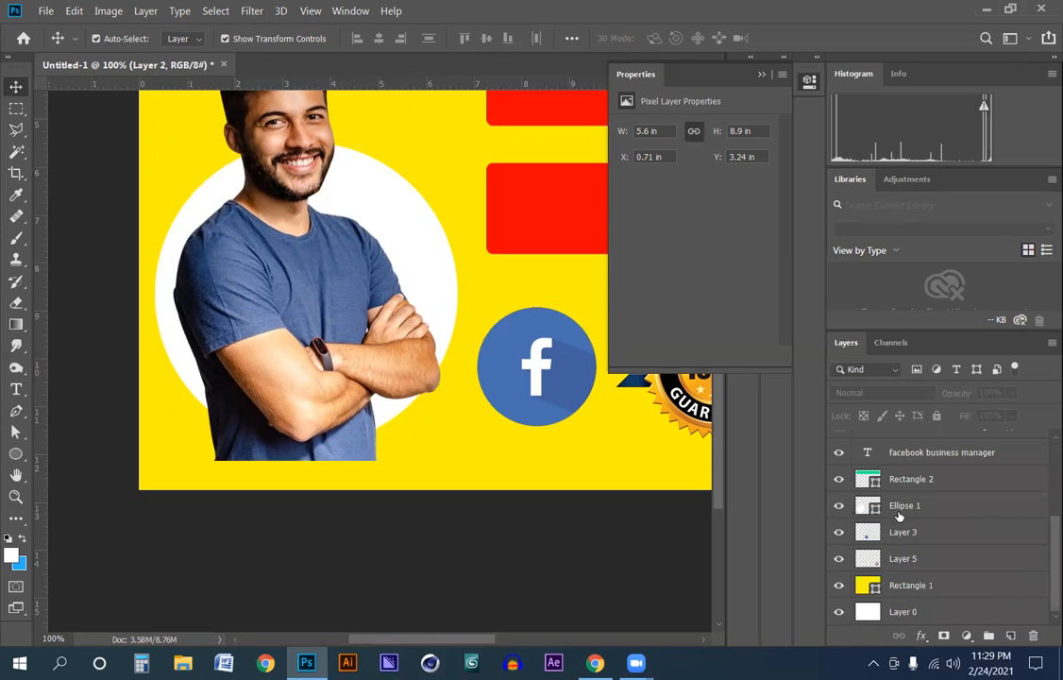
{"action": "left_click", "coordinate": [866, 505]}
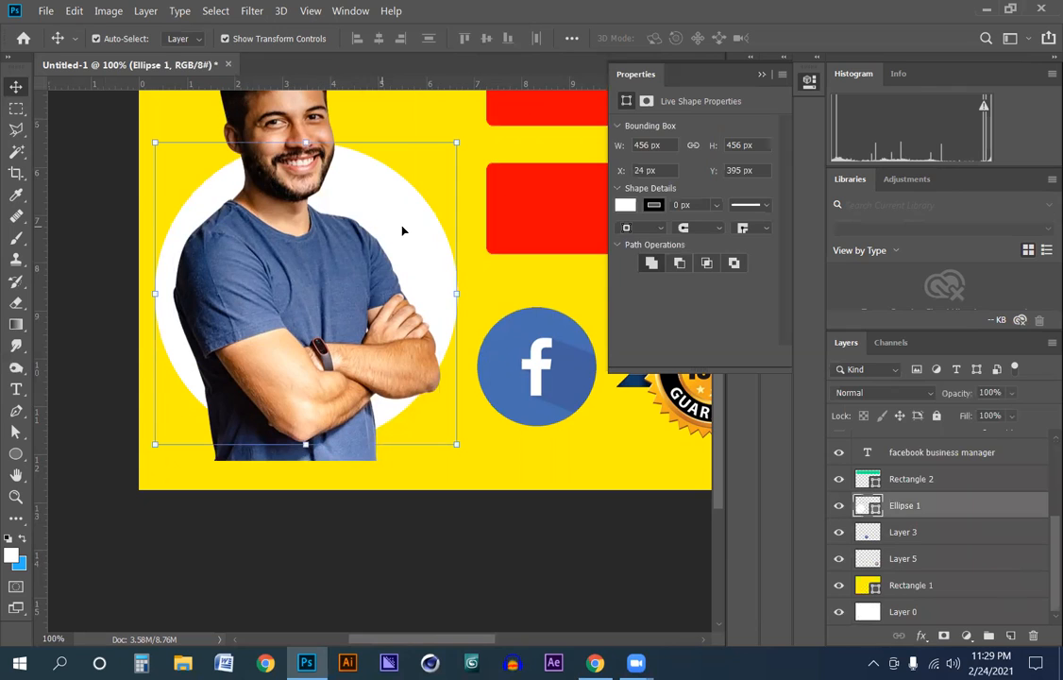
{"action": "scroll", "coordinate": [855, 485], "scroll_direction": "up", "scroll_amount": 3}
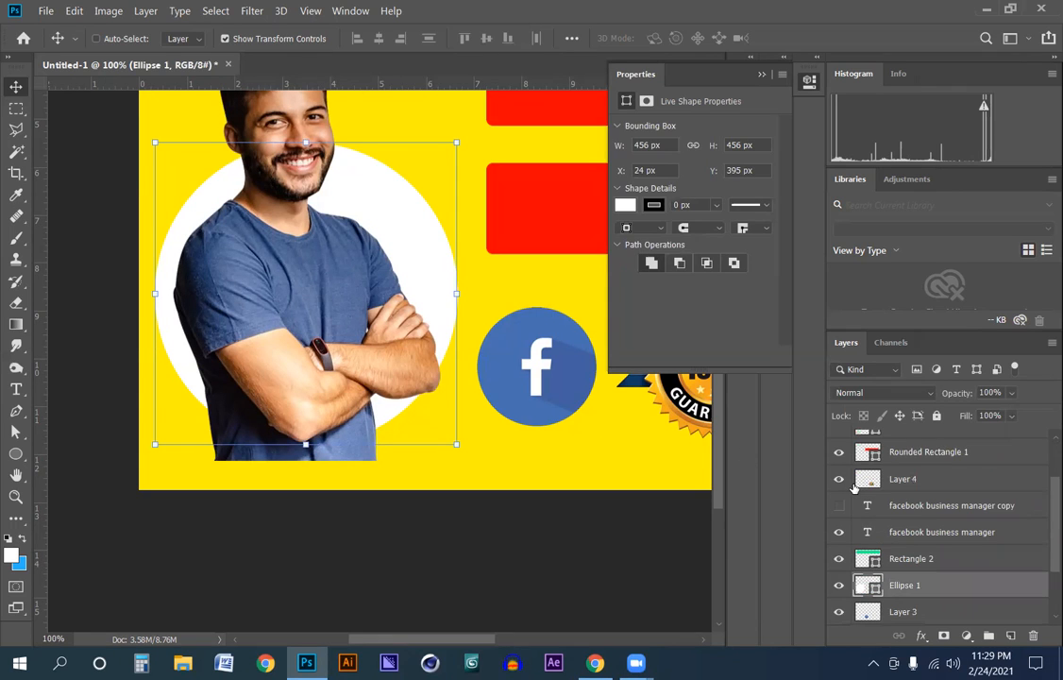
{"action": "key", "text": "ctrl+bracketright"}
{"action": "key", "text": "ctrl+bracketright"}
{"action": "key", "text": "ctrl+bracketright"}
{"action": "key", "text": "ctrl+bracketright"}
{"action": "key", "text": "ctrl+bracketright"}
{"action": "key", "text": "ctrl+bracketright"}
{"action": "key", "text": "ctrl+bracketright"}
{"action": "key", "text": "ctrl+bracketright"}
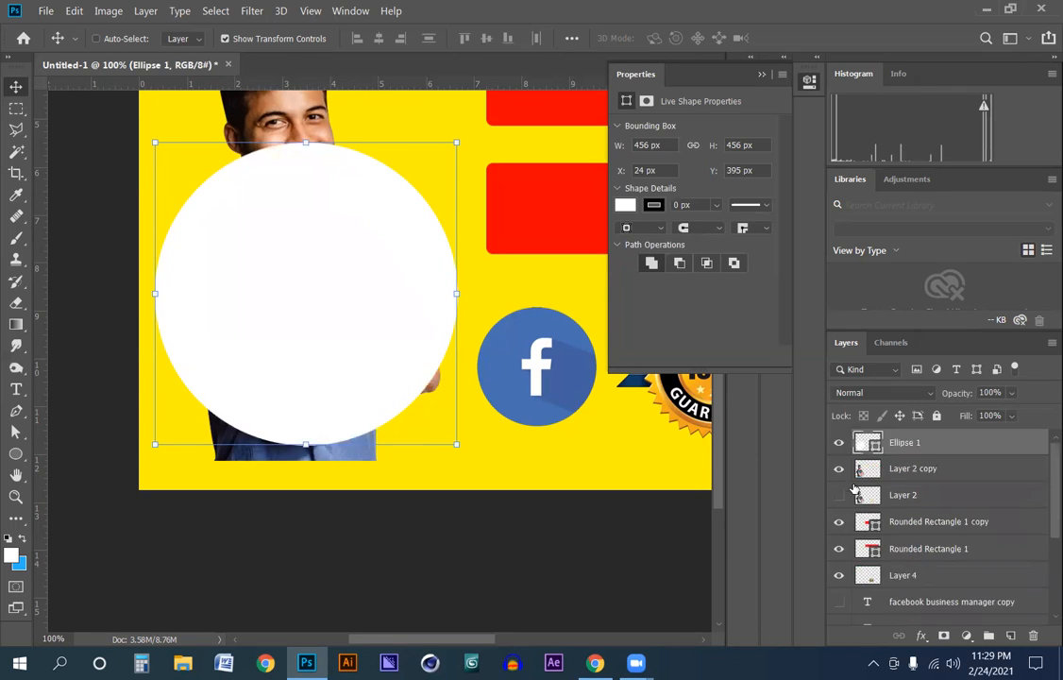
{"action": "key", "text": "ctrl+bracketleft"}
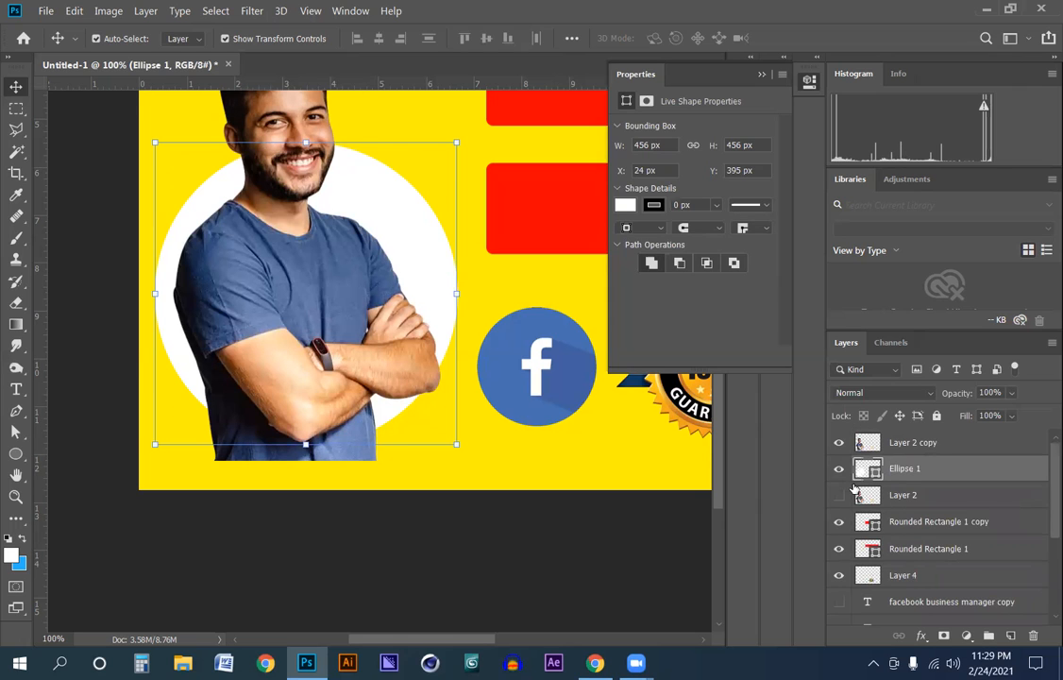
Clip Layer 2 copy to the white circle layer with a clipping mask.
{"action": "left_click", "coordinate": [908, 443], "text": "shift"}
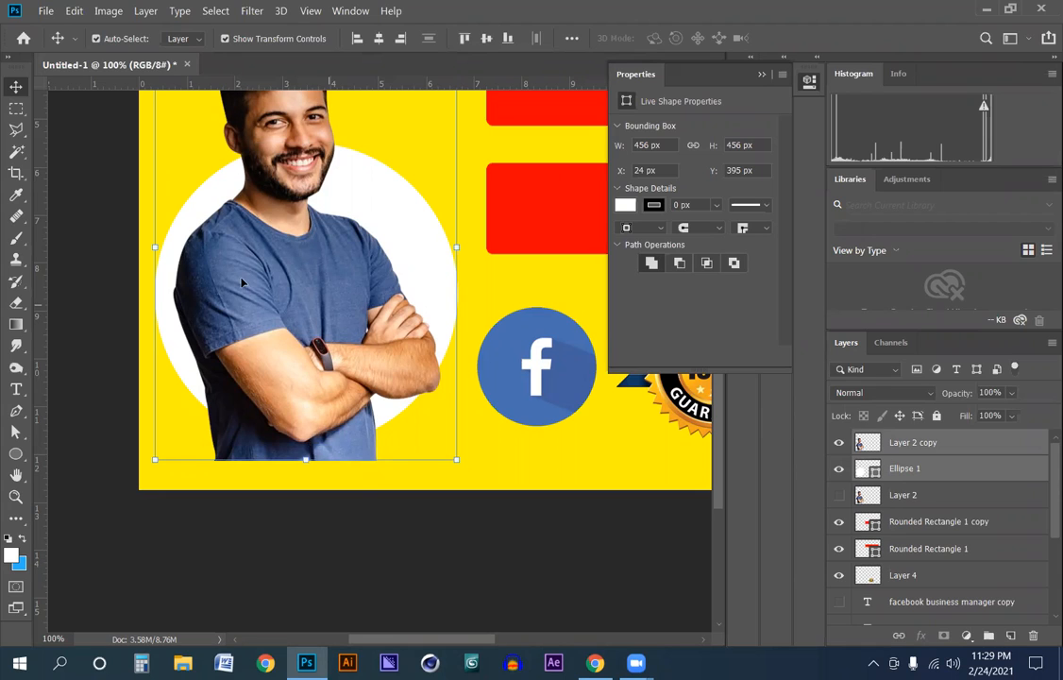
{"action": "left_click", "coordinate": [932, 479]}
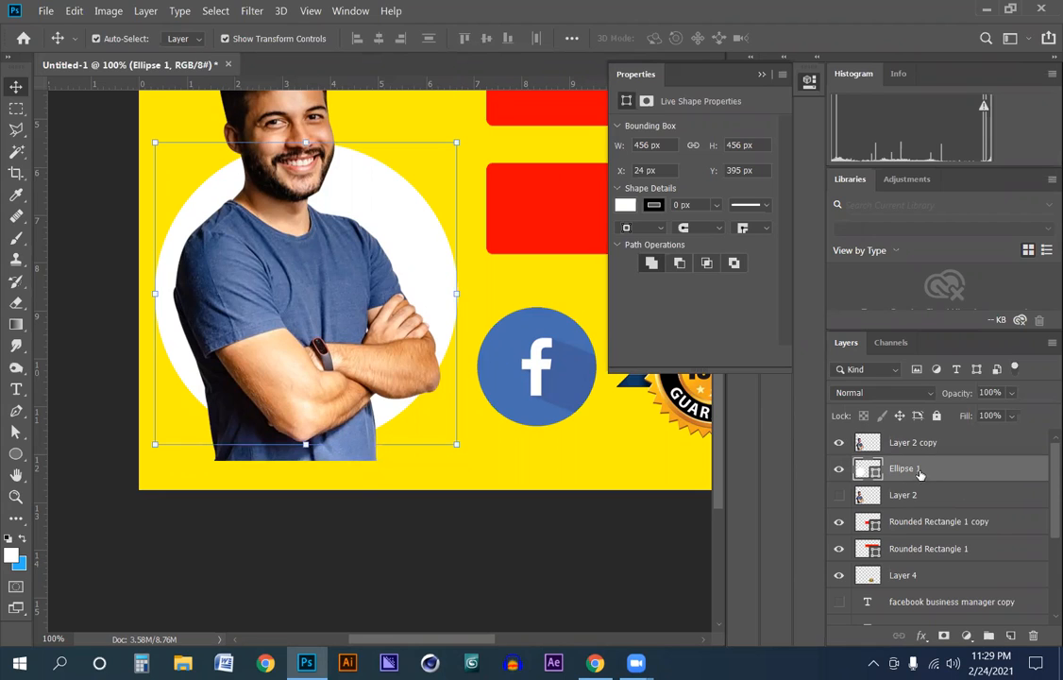
{"action": "left_click", "coordinate": [910, 446]}
{"action": "left_click", "coordinate": [914, 468]}
{"action": "left_click", "coordinate": [935, 446]}
{"action": "left_click", "coordinate": [951, 462], "text": "ctrl"}
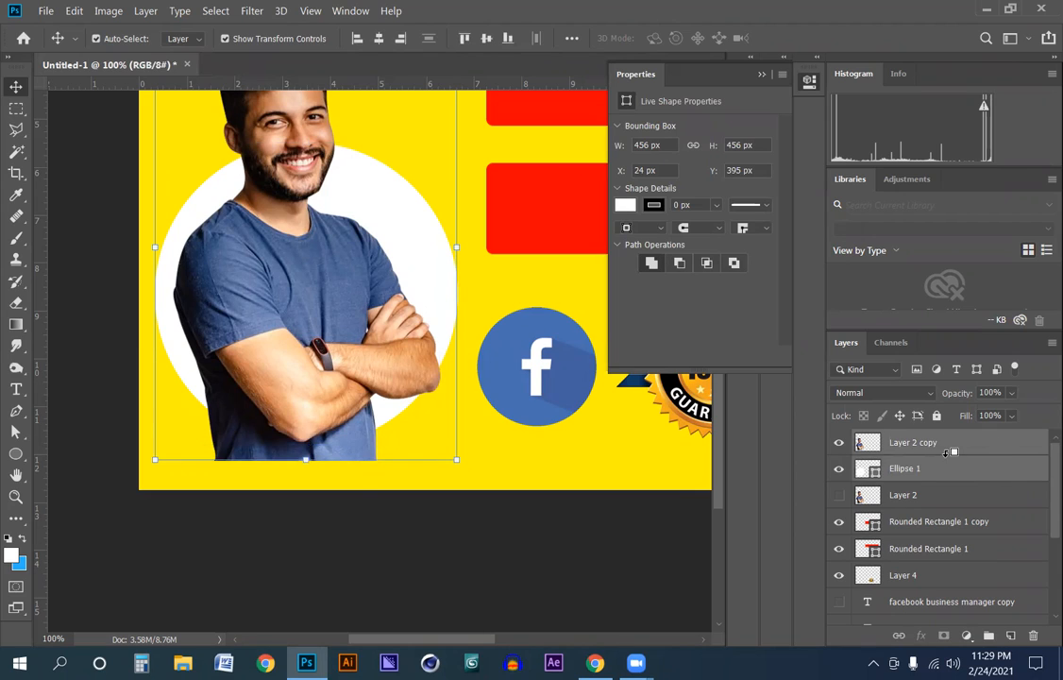
{"action": "left_click", "coordinate": [943, 457], "text": "alt"}
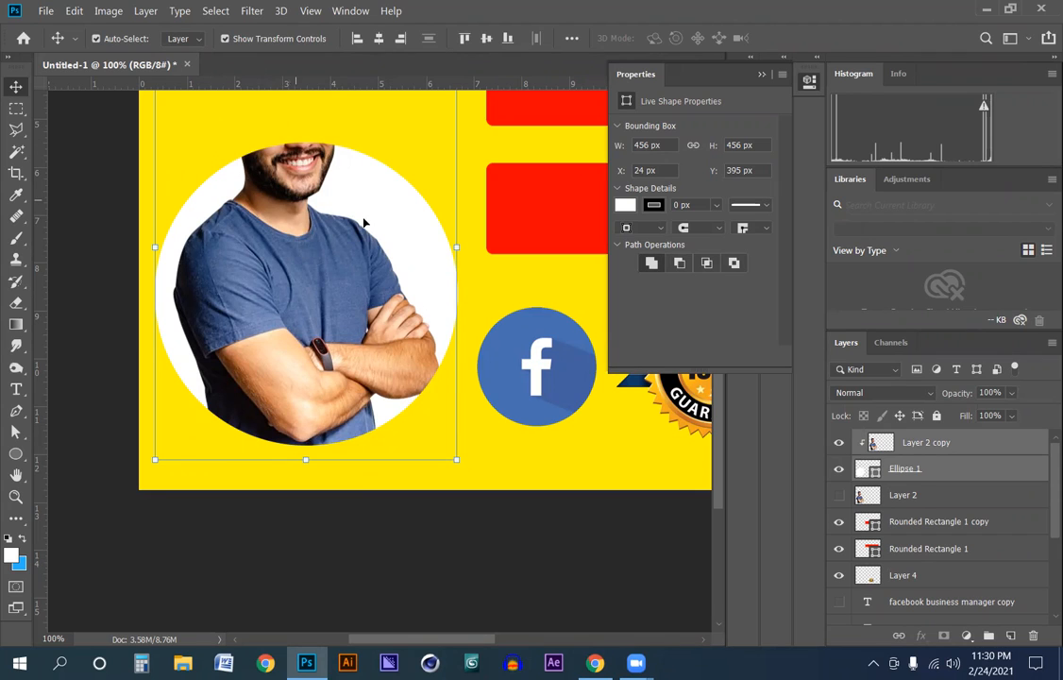
Select the original Layer 2 and toggle its visibility to compare it with the clipped copy, leaving it shown.
{"action": "left_click", "coordinate": [895, 504]}
{"action": "left_click", "coordinate": [839, 496]}
{"action": "left_click", "coordinate": [838, 496]}
{"action": "left_click", "coordinate": [839, 496]}
{"action": "left_click", "coordinate": [839, 496]}
{"action": "left_click", "coordinate": [839, 496]}
{"action": "left_click", "coordinate": [838, 495]}
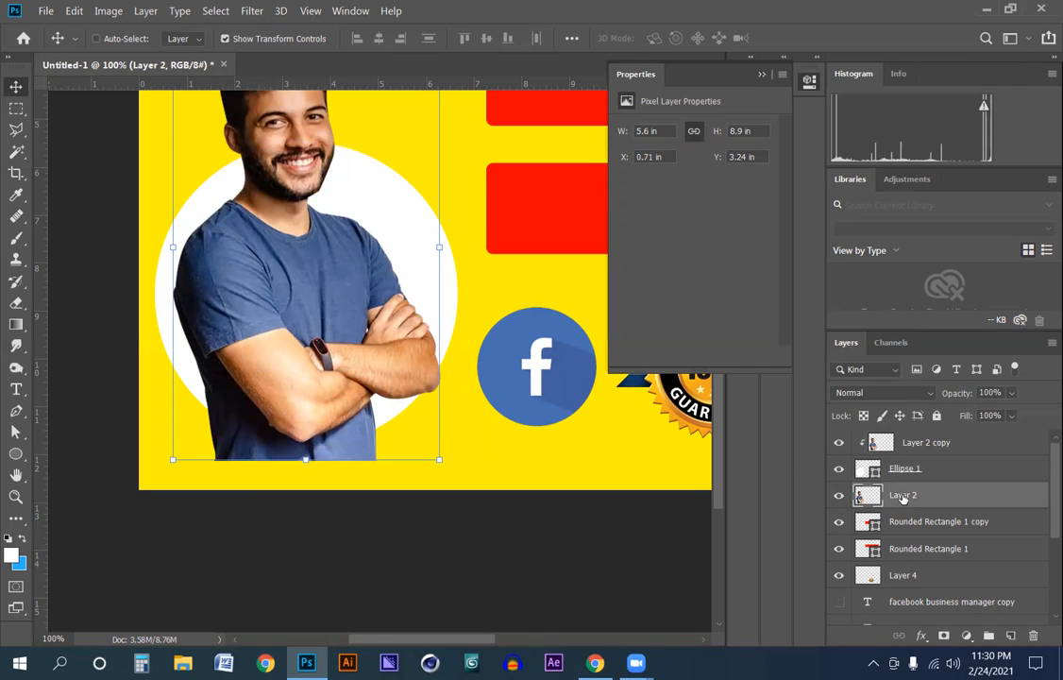
Raise Layer 2 to the top of the stack above the clipped copy and release its clipping mask.
{"action": "key", "text": "ctrl+bracketright"}
{"action": "key", "text": "ctrl+bracketright"}
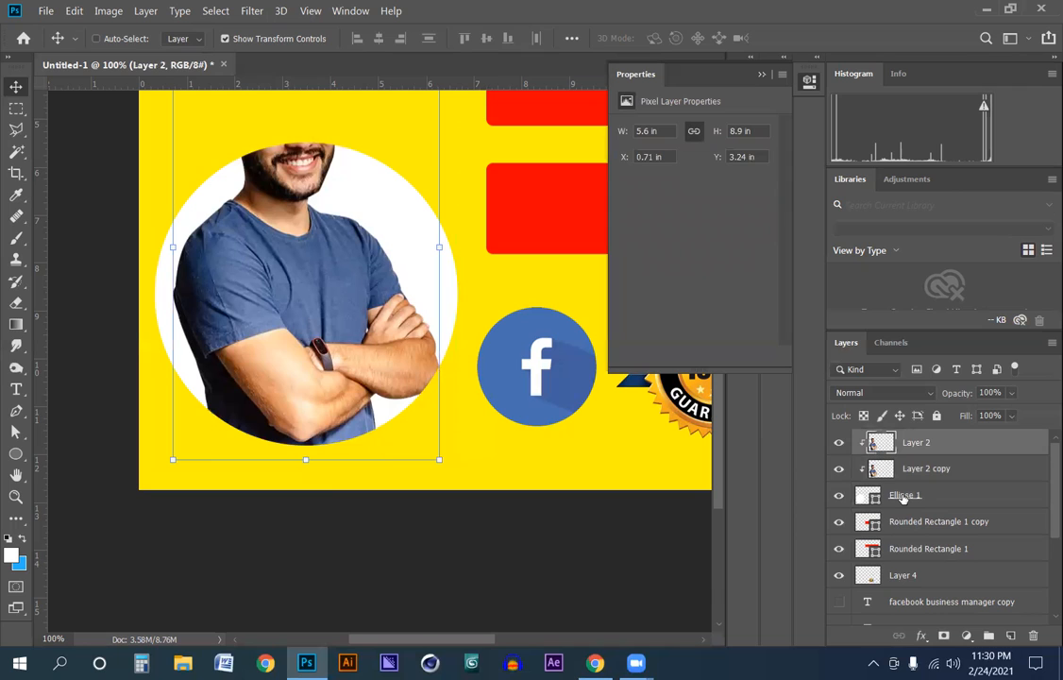
{"action": "key", "text": "ctrl"}
{"action": "right_click", "coordinate": [925, 450]}
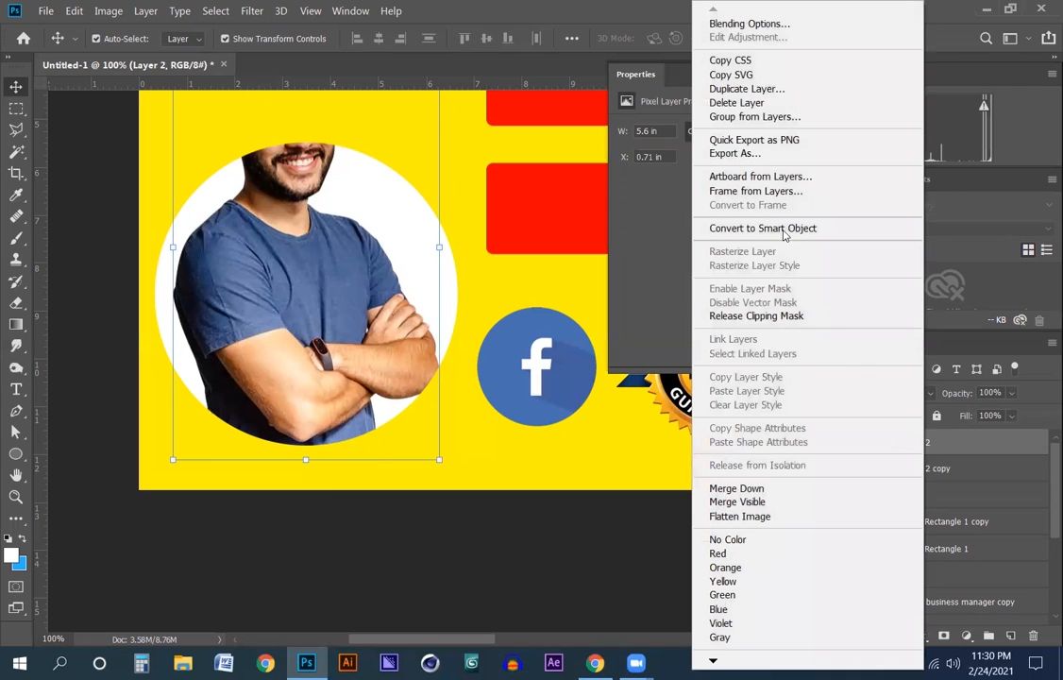
{"action": "left_click", "coordinate": [761, 318]}
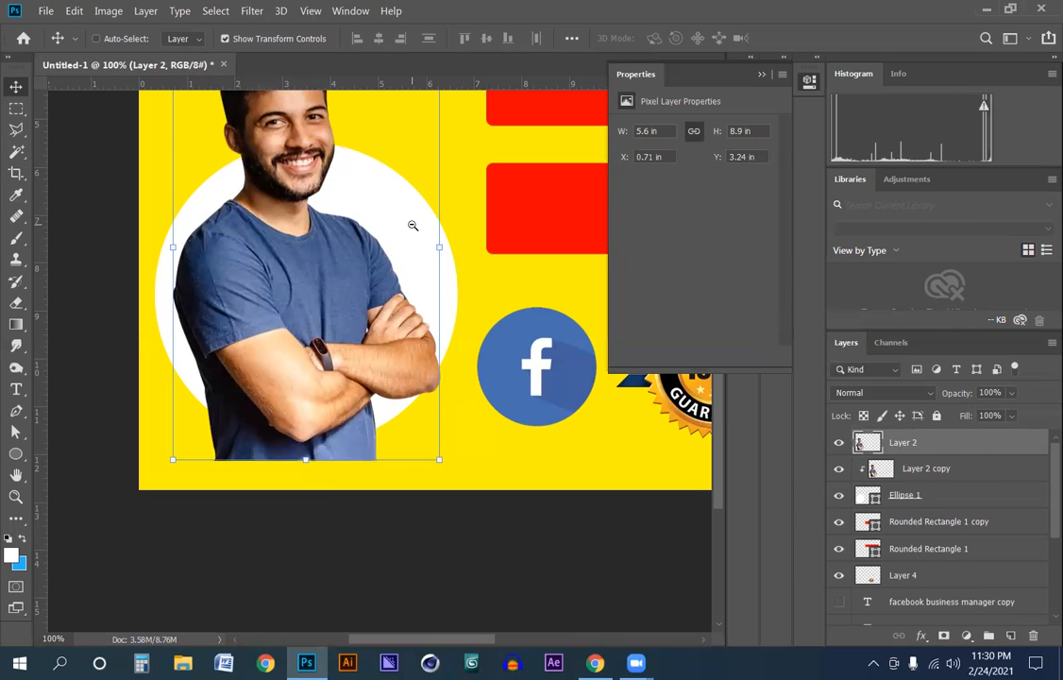
Outline the man's lower body with the Pen tool, turn the path into a selection, delete that area from Layer 2, and deselect.
{"action": "left_click_drag", "start_coordinate": [376, 303], "coordinate": [364, 370]}
{"action": "key", "text": "ctrl+minus"}
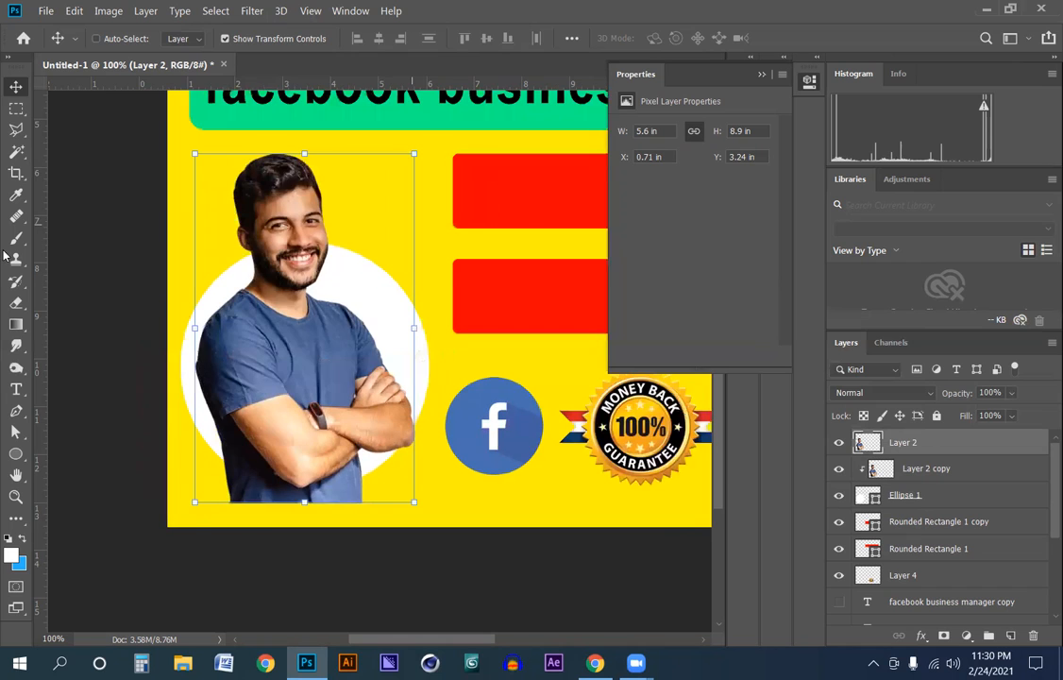
{"action": "left_click", "coordinate": [21, 414]}
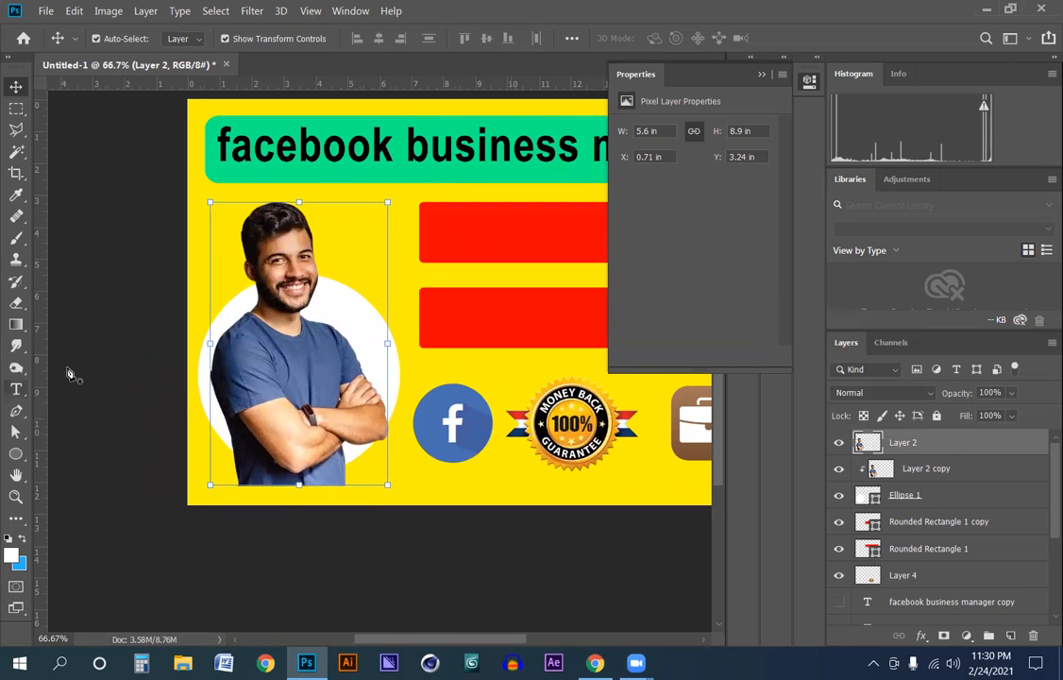
{"action": "left_click", "coordinate": [187, 390]}
{"action": "left_click", "coordinate": [365, 390]}
{"action": "left_click", "coordinate": [407, 391]}
{"action": "left_click", "coordinate": [414, 474]}
{"action": "left_click", "coordinate": [310, 518]}
{"action": "left_click_drag", "start_coordinate": [217, 496], "coordinate": [204, 485]}
{"action": "left_click_drag", "start_coordinate": [182, 449], "coordinate": [183, 441]}
{"action": "left_click", "coordinate": [187, 390]}
{"action": "key", "text": "ctrl+Return"}
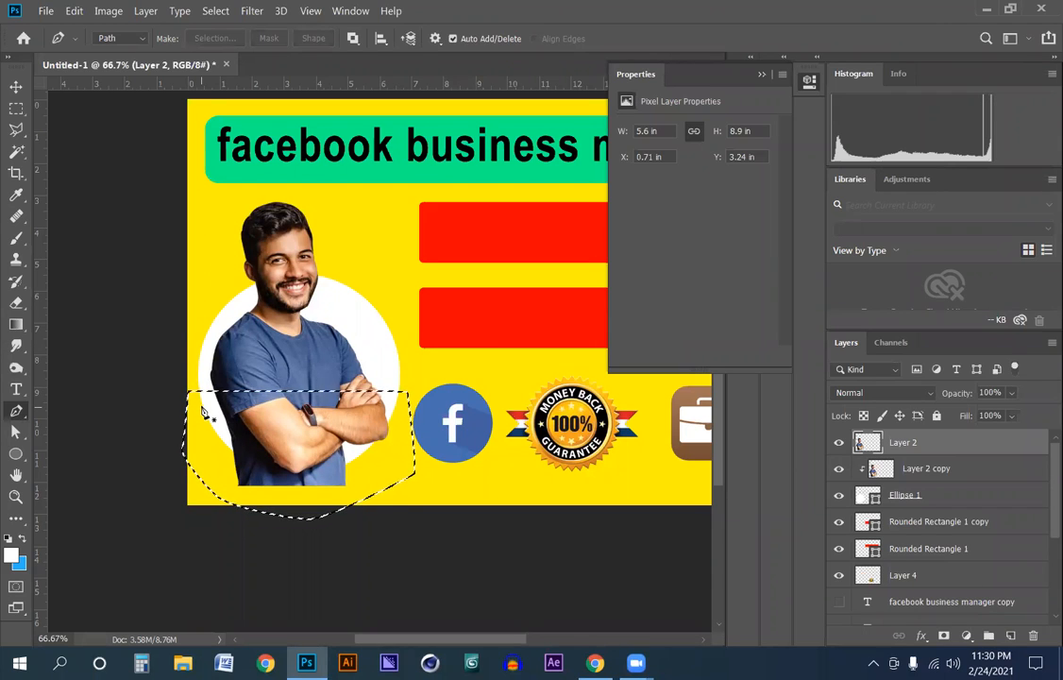
{"action": "key", "text": "Delete"}
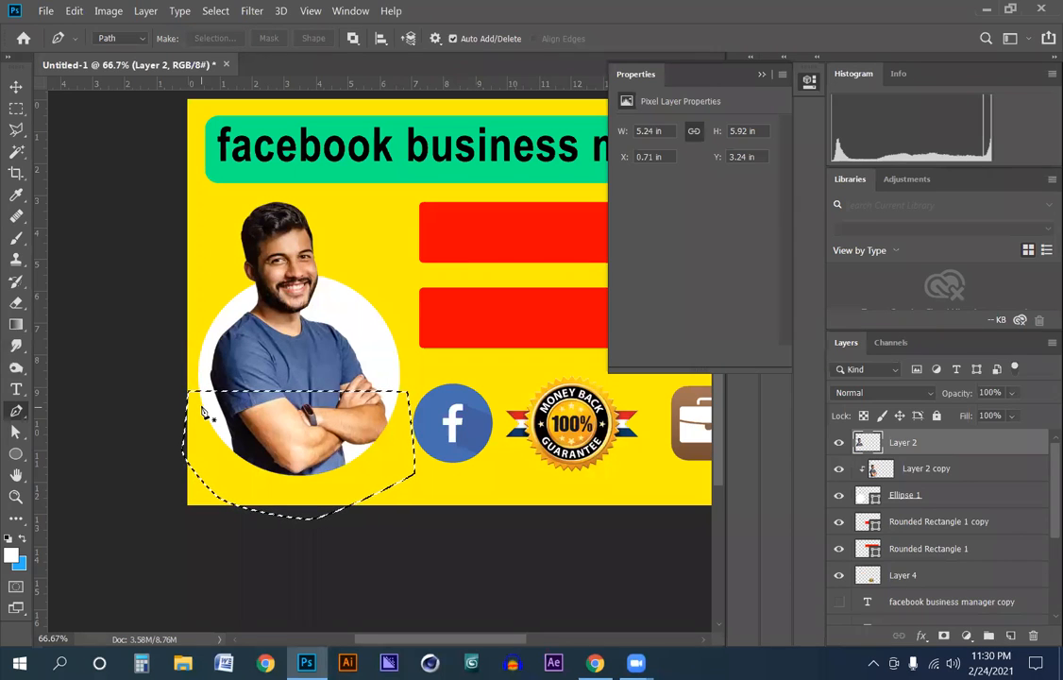
{"action": "key", "text": "ctrl+d"}
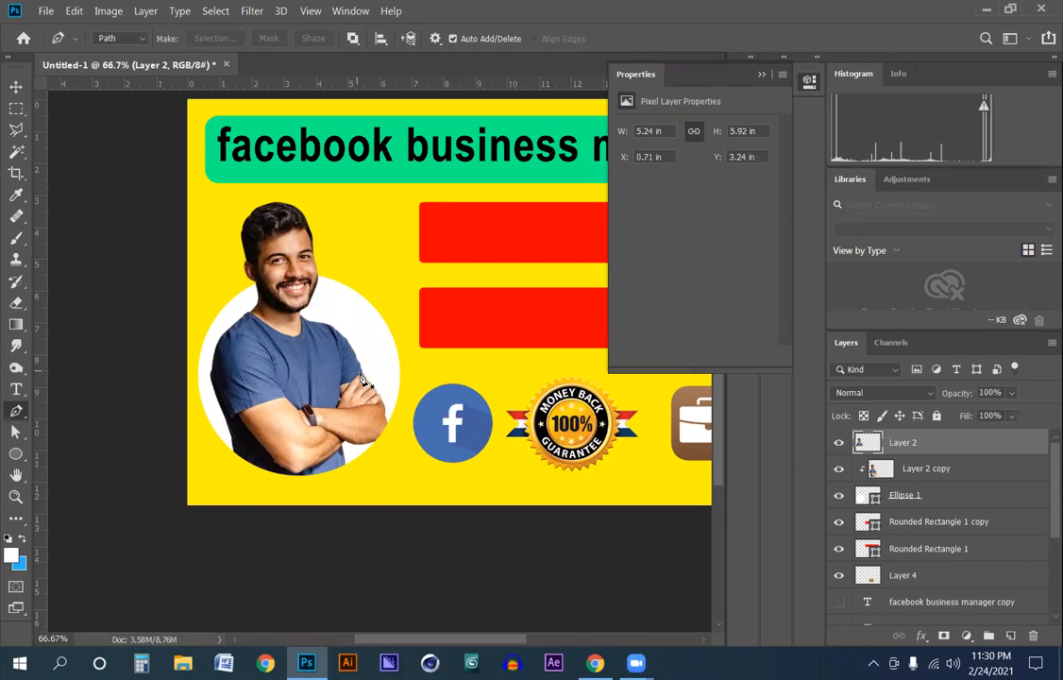
Recolour the white Ellipse 1 circle behind the man to green 07f88f.
{"action": "scroll", "coordinate": [352, 365], "scroll_direction": "up", "scroll_amount": 2}
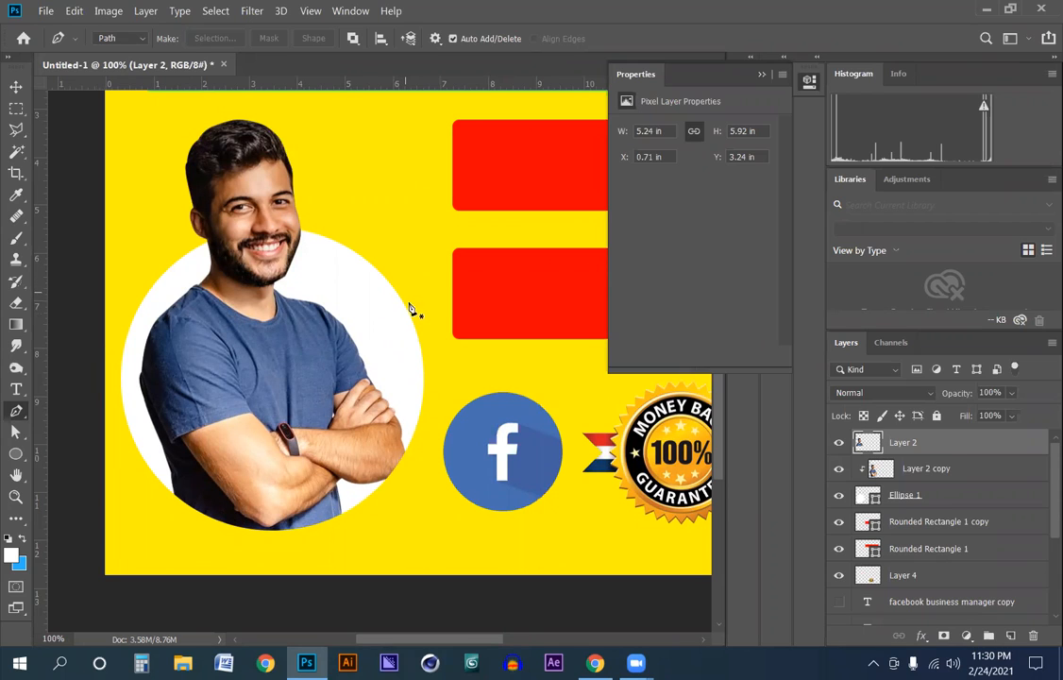
{"action": "left_click", "coordinate": [873, 495]}
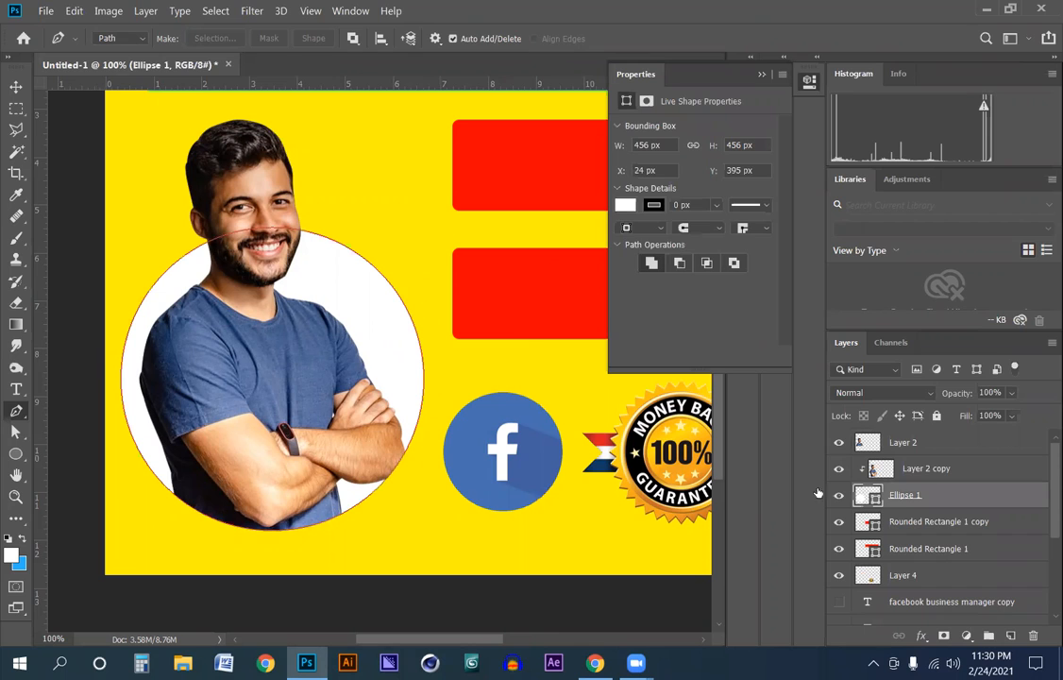
{"action": "left_click", "coordinate": [413, 278], "text": "ctrl"}
{"action": "left_click", "coordinate": [413, 278], "text": "ctrl"}
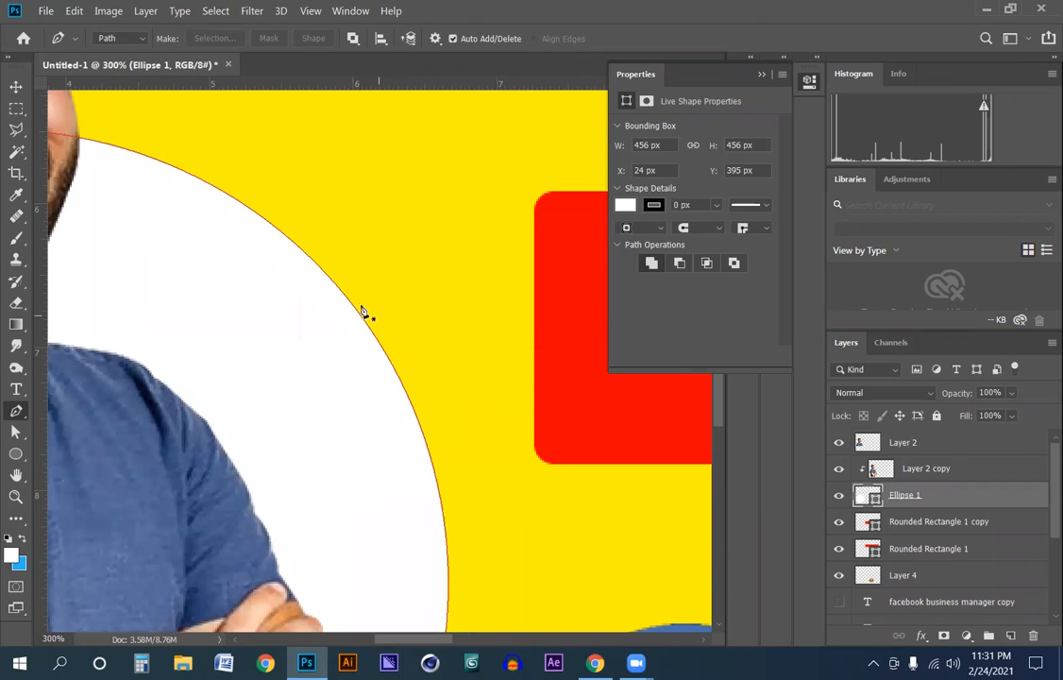
{"action": "left_click", "coordinate": [344, 301], "text": "alt"}
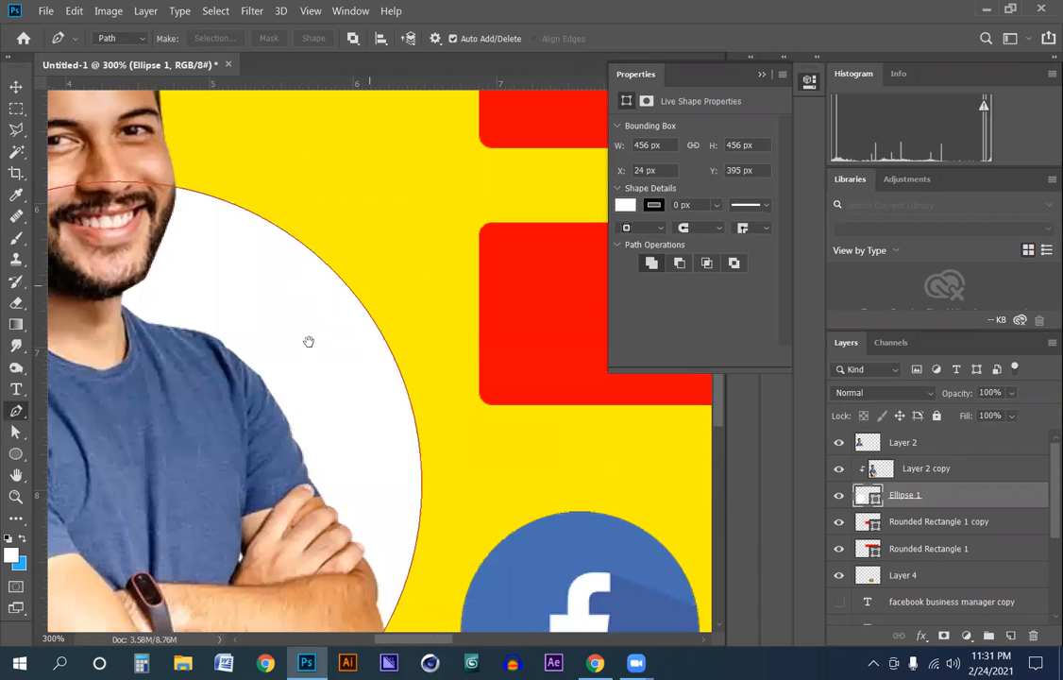
{"action": "left_click", "coordinate": [357, 327], "text": "alt"}
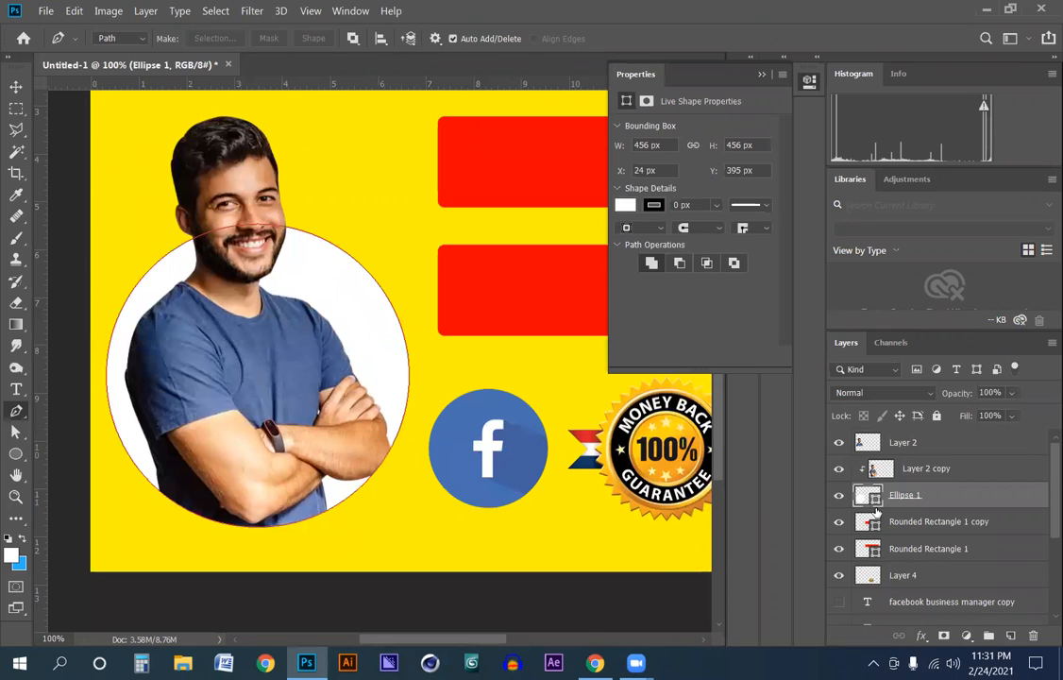
{"action": "double_click", "coordinate": [874, 503]}
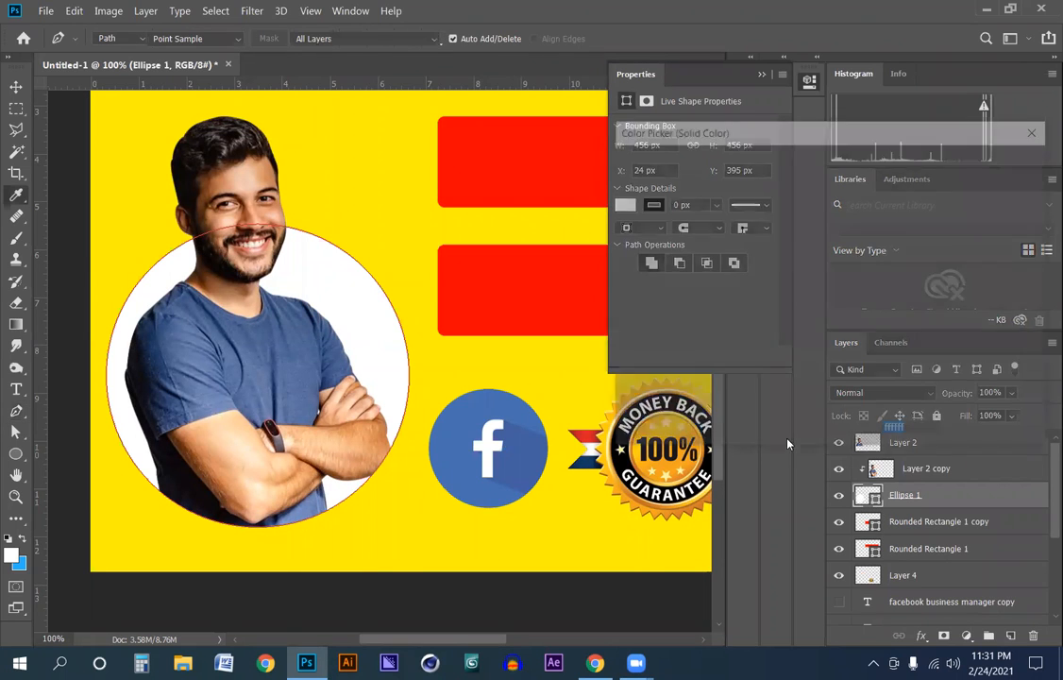
{"action": "left_click", "coordinate": [663, 379]}
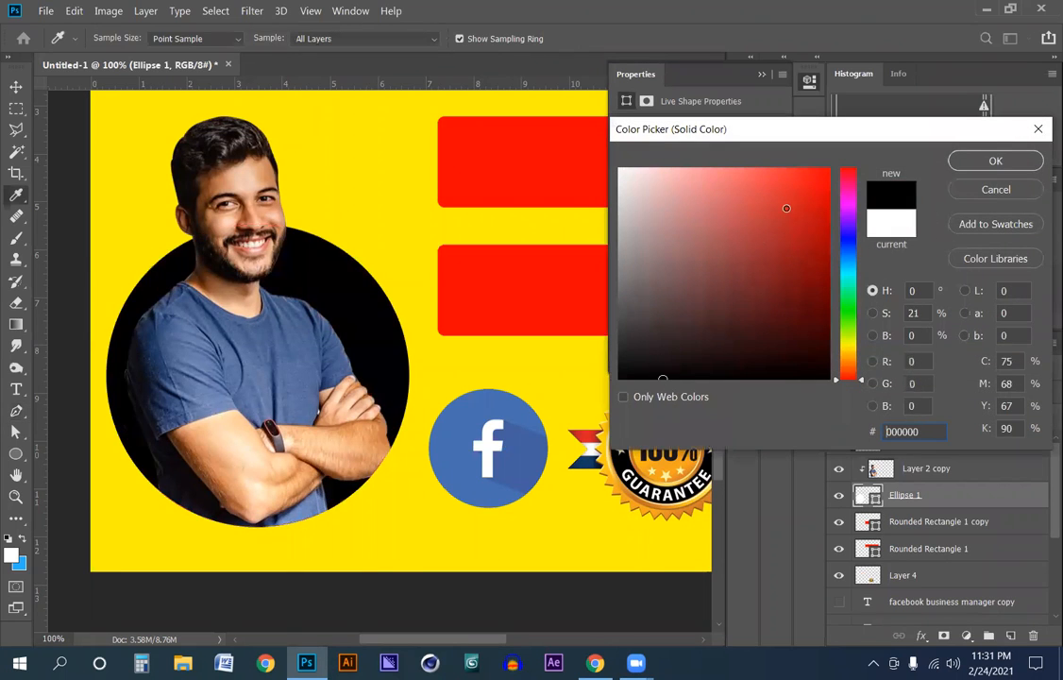
{"action": "left_click_drag", "start_coordinate": [663, 379], "coordinate": [832, 167]}
{"action": "mouse_move", "coordinate": [846, 248]}
{"action": "left_mouse_down"}
{"action": "mouse_move", "coordinate": [840, 302]}
{"action": "mouse_move", "coordinate": [839, 289]}
{"action": "left_mouse_up"}
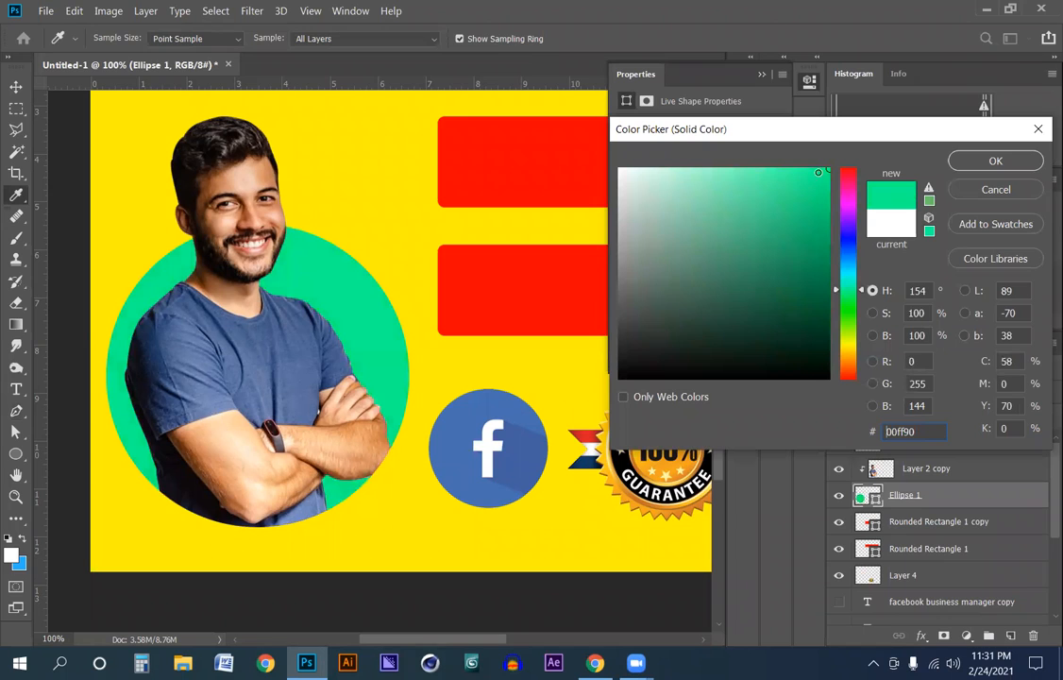
{"action": "left_click", "coordinate": [822, 179]}
{"action": "left_click", "coordinate": [825, 174]}
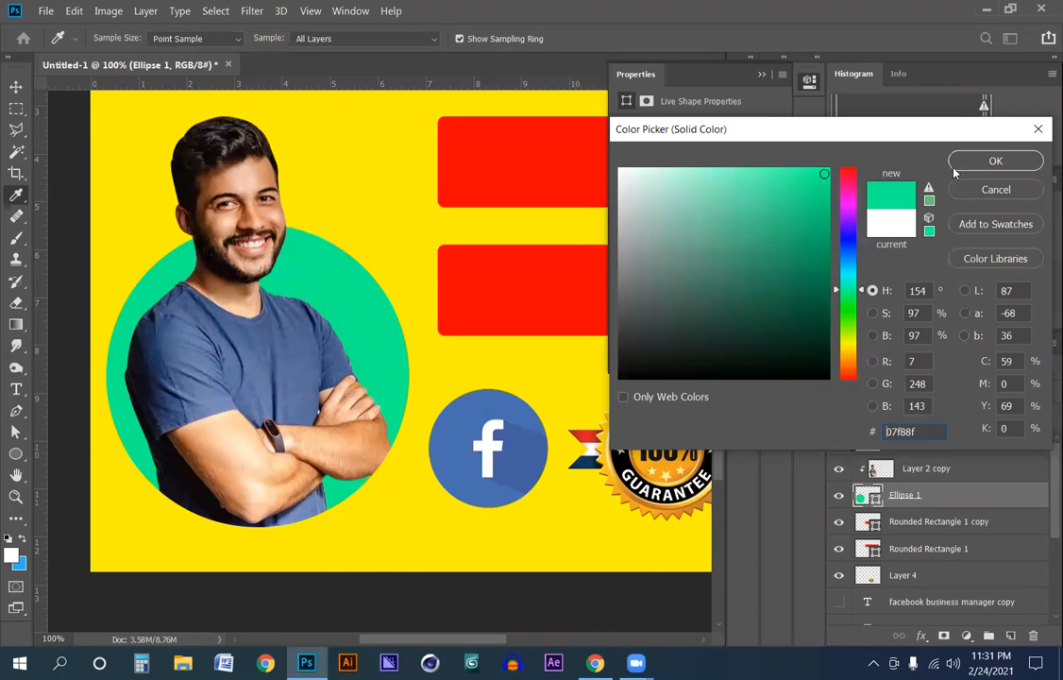
{"action": "key", "text": "Return"}
{"action": "key", "text": "p"}
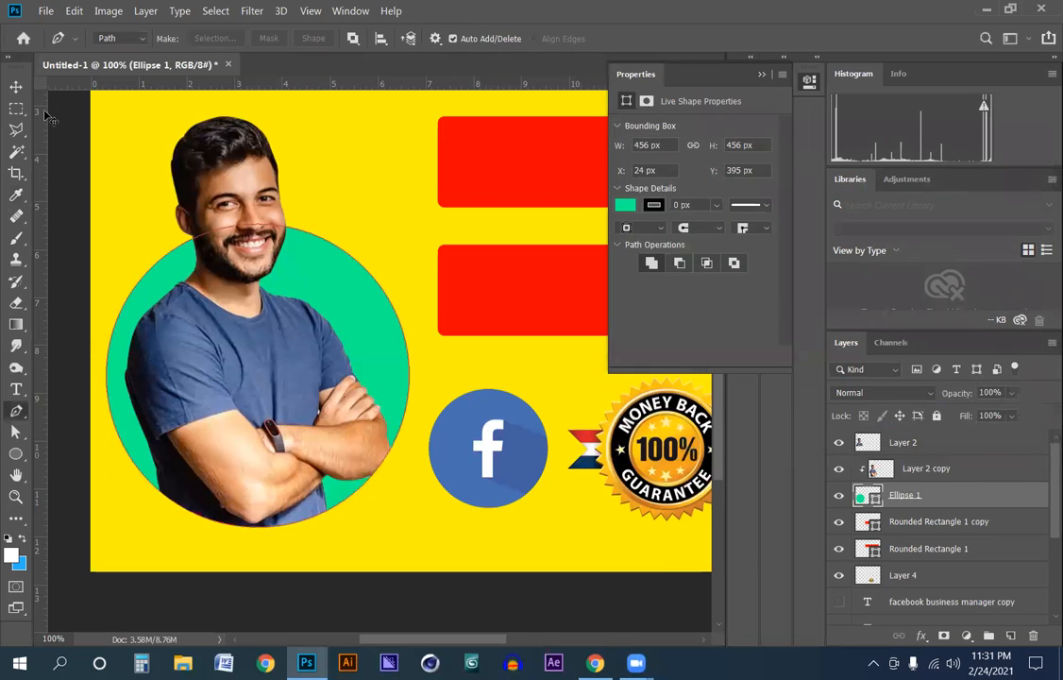
Duplicate the green circle layer and scale the copy up from its centre to about 106%.
{"action": "key", "text": "v"}
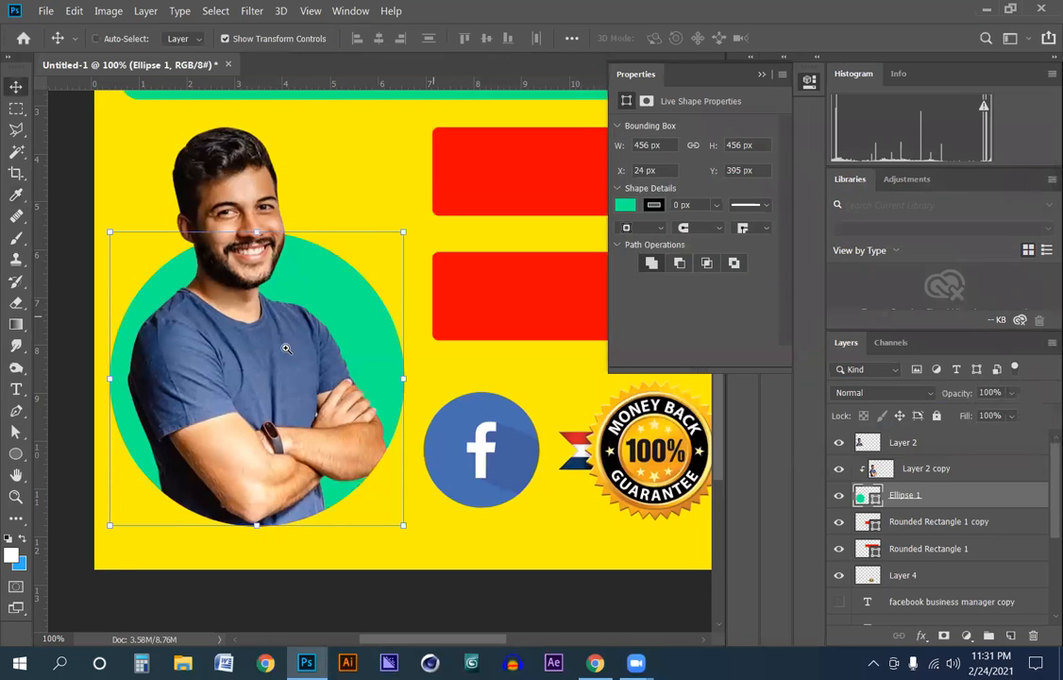
{"action": "left_click", "coordinate": [272, 352], "text": "alt"}
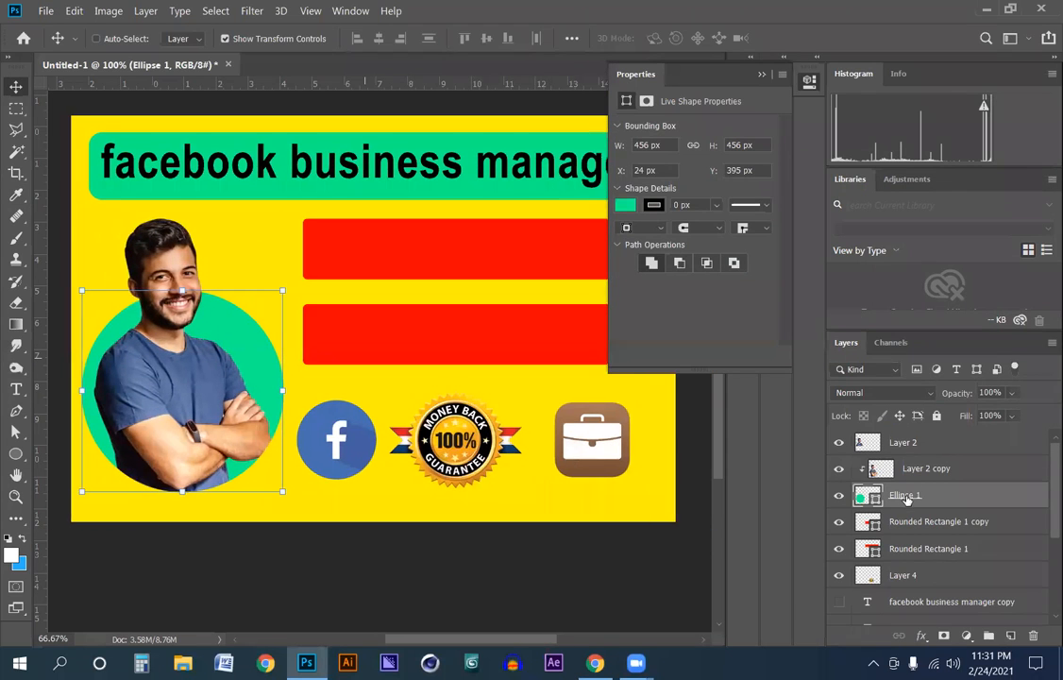
{"action": "key", "text": "ctrl+plus"}
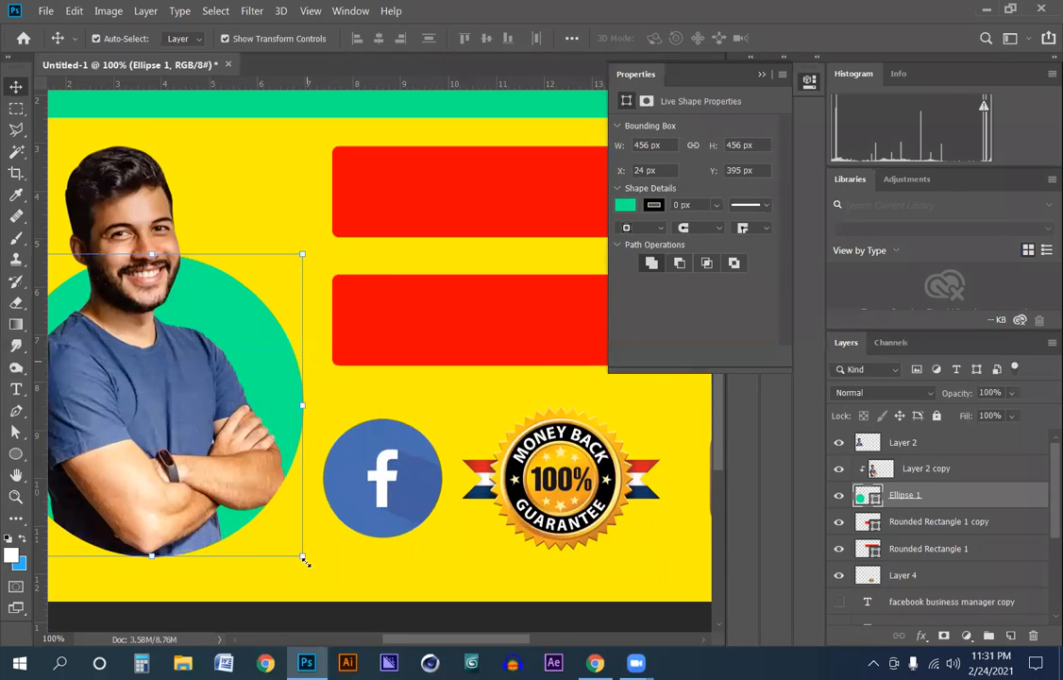
{"action": "key", "text": "ctrl+j"}
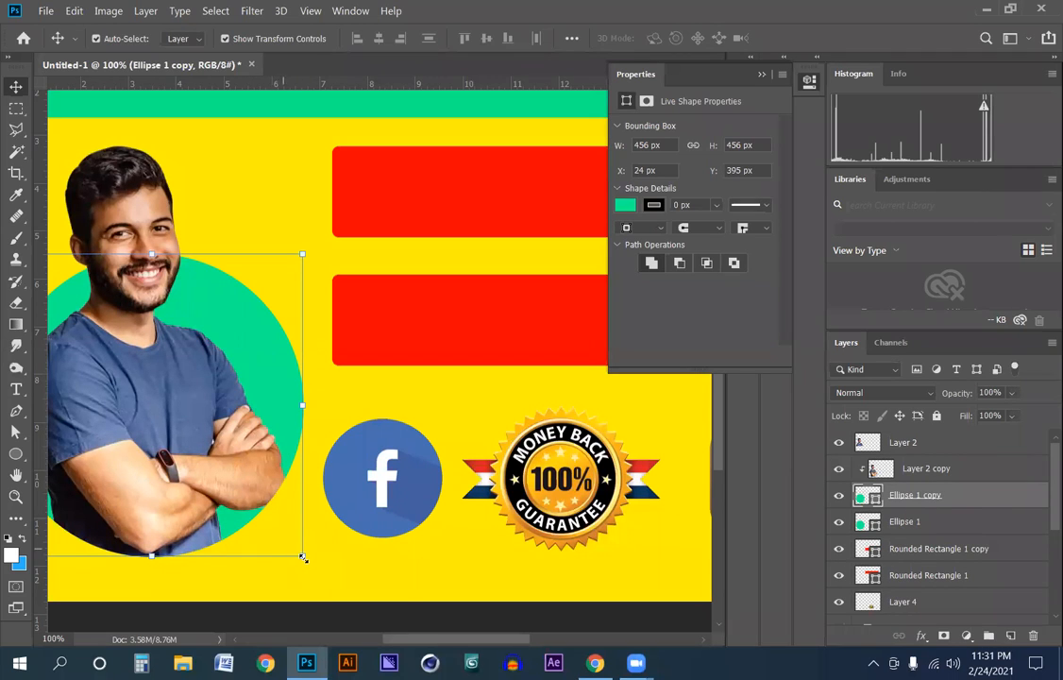
{"action": "left_click_drag", "start_coordinate": [319, 561], "coordinate": [329, 570]}
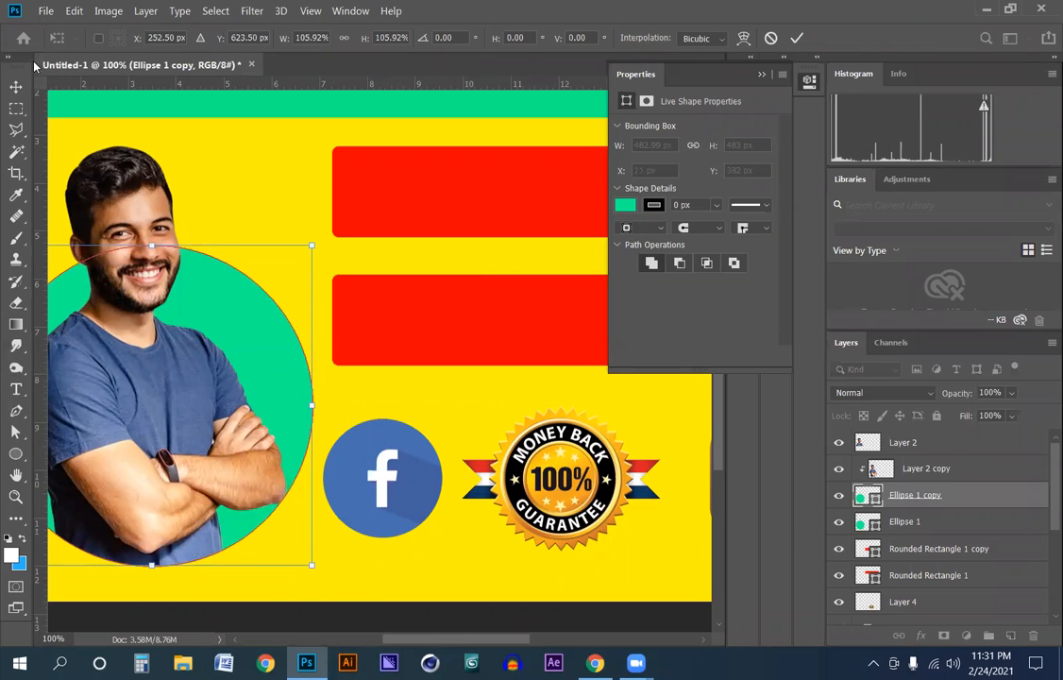
{"action": "key", "text": "Return"}
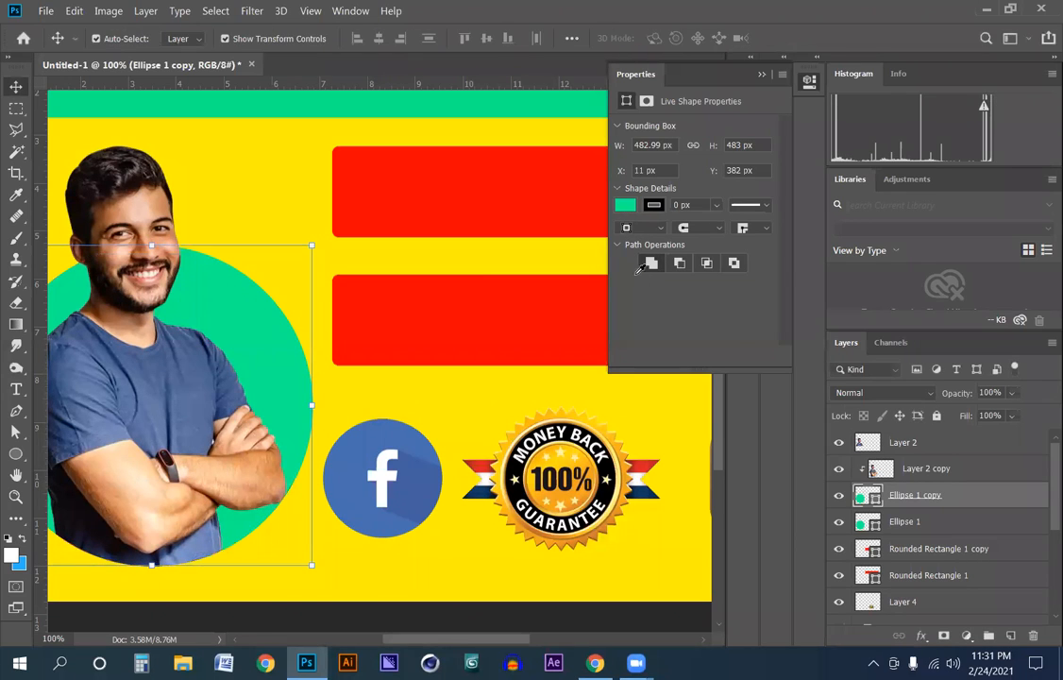
Fill the enlarged circle copy with red and move it beneath the green circle to form a ring.
{"action": "left_click", "coordinate": [625, 205]}
{"action": "left_click", "coordinate": [630, 311]}
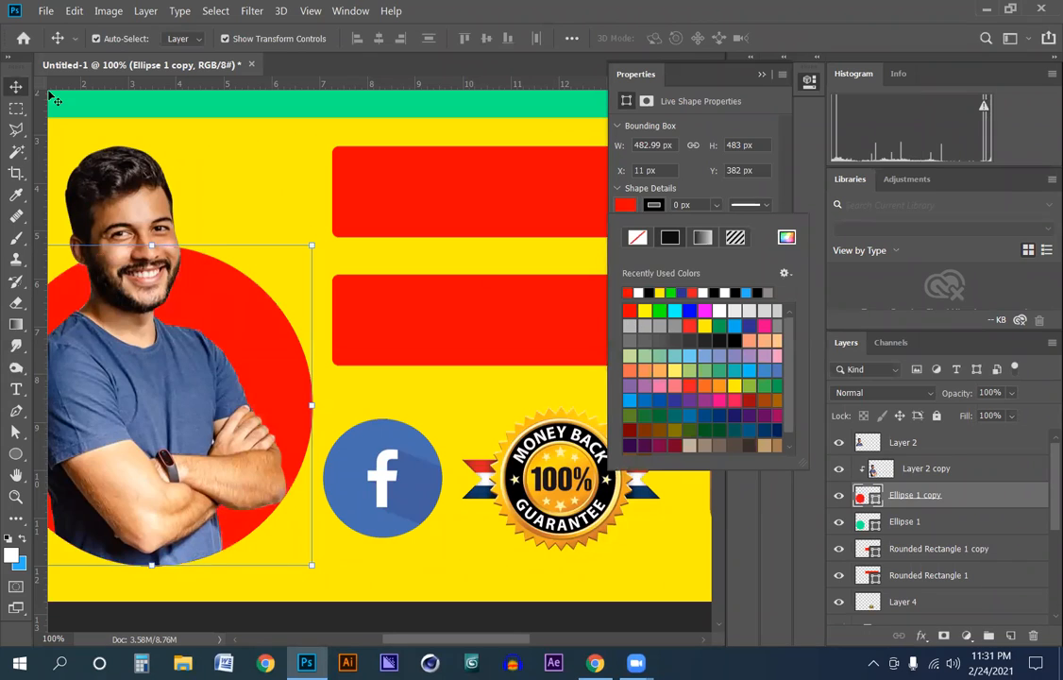
{"action": "left_click", "coordinate": [17, 86]}
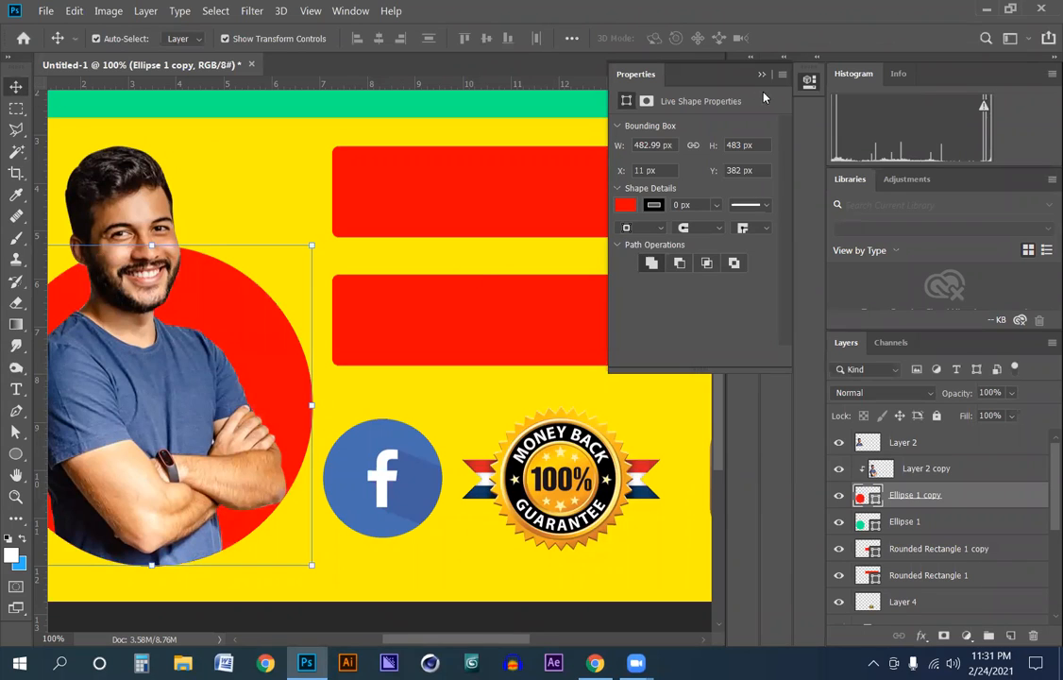
{"action": "key", "text": "ctrl+["}
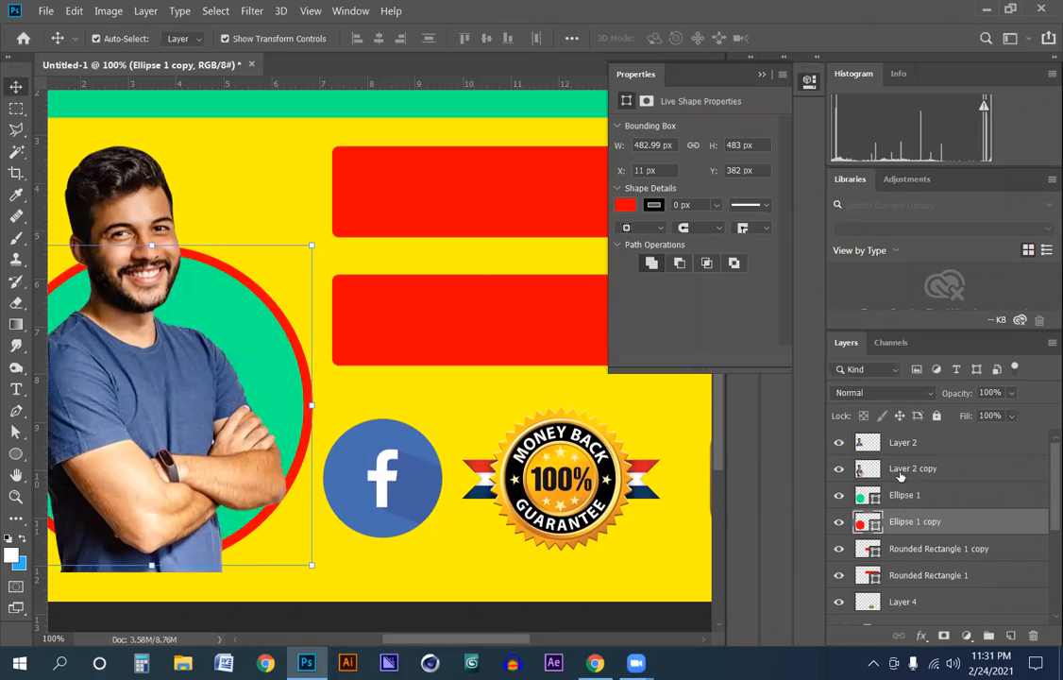
Clip Layer 2 copy to the green Ellipse 1 circle again with a clipping mask.
{"action": "left_click", "coordinate": [266, 282], "text": "alt"}
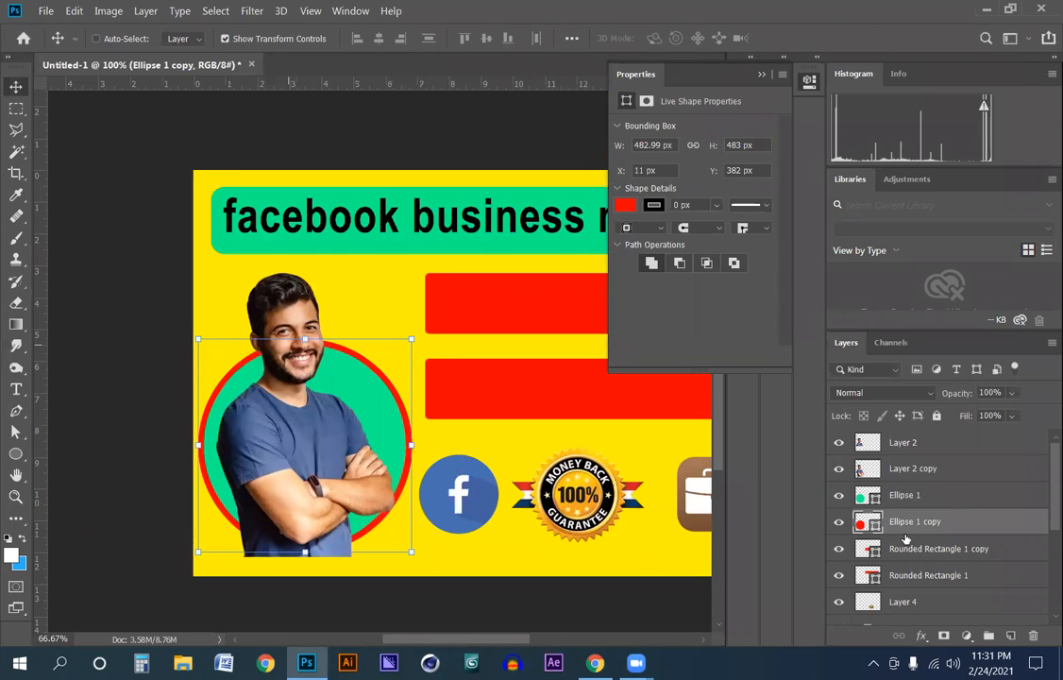
{"action": "key", "text": "ctrl+plus"}
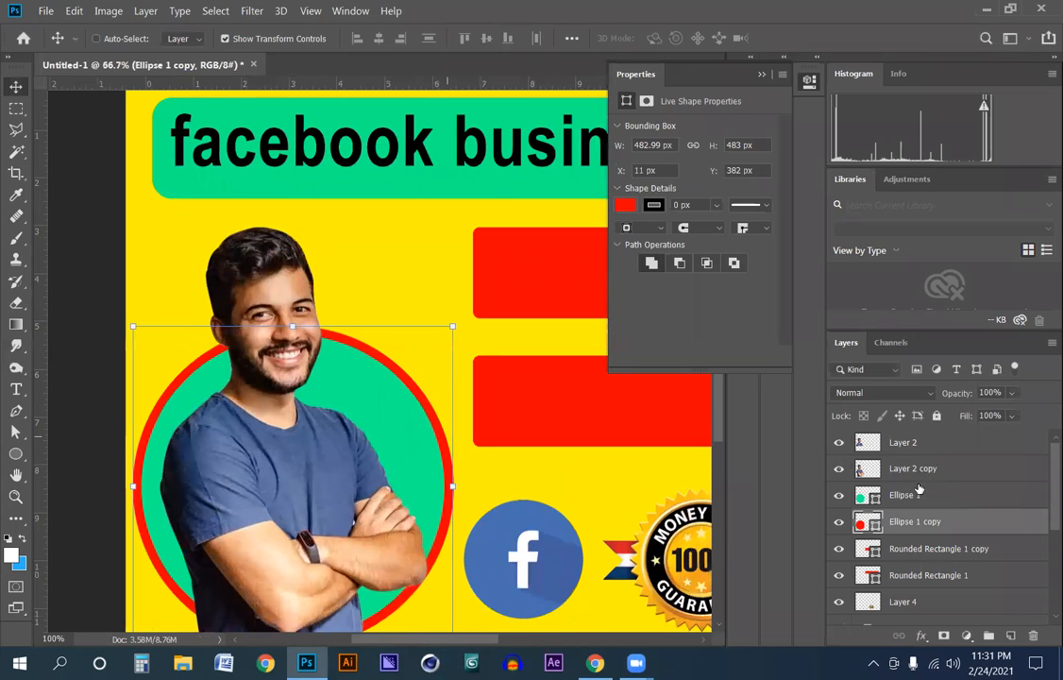
{"action": "left_click", "coordinate": [903, 442]}
{"action": "left_click", "coordinate": [913, 468]}
{"action": "left_click", "coordinate": [917, 488], "text": "ctrl"}
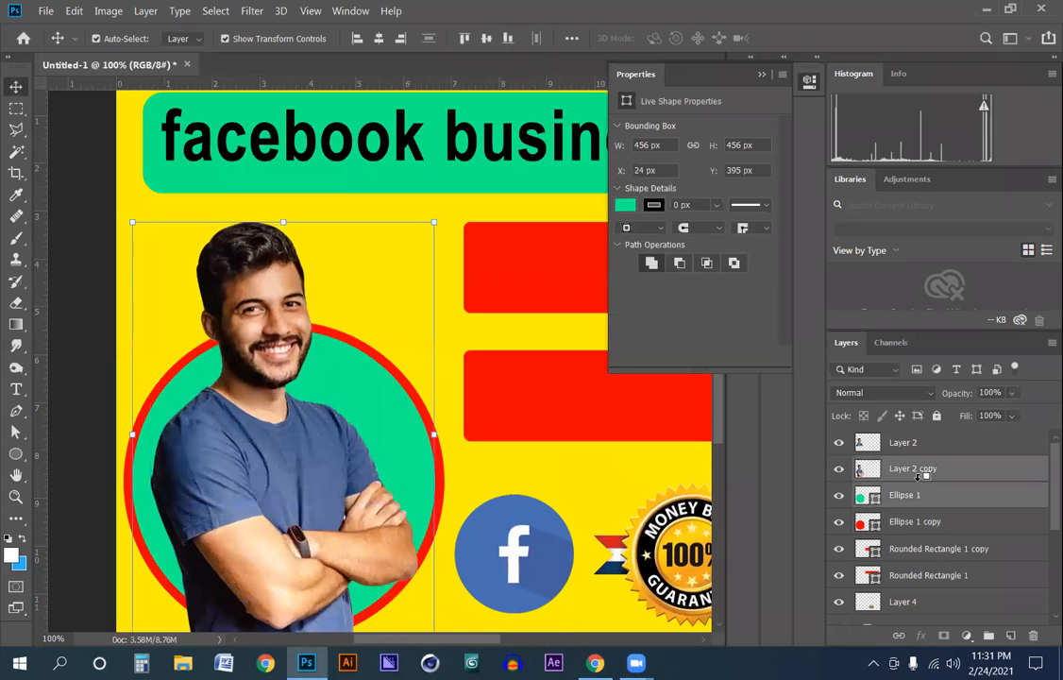
{"action": "key", "text": "ctrl+alt+g"}
{"action": "left_click_drag", "start_coordinate": [388, 413], "coordinate": [368, 352]}
{"action": "left_click", "coordinate": [16, 88]}
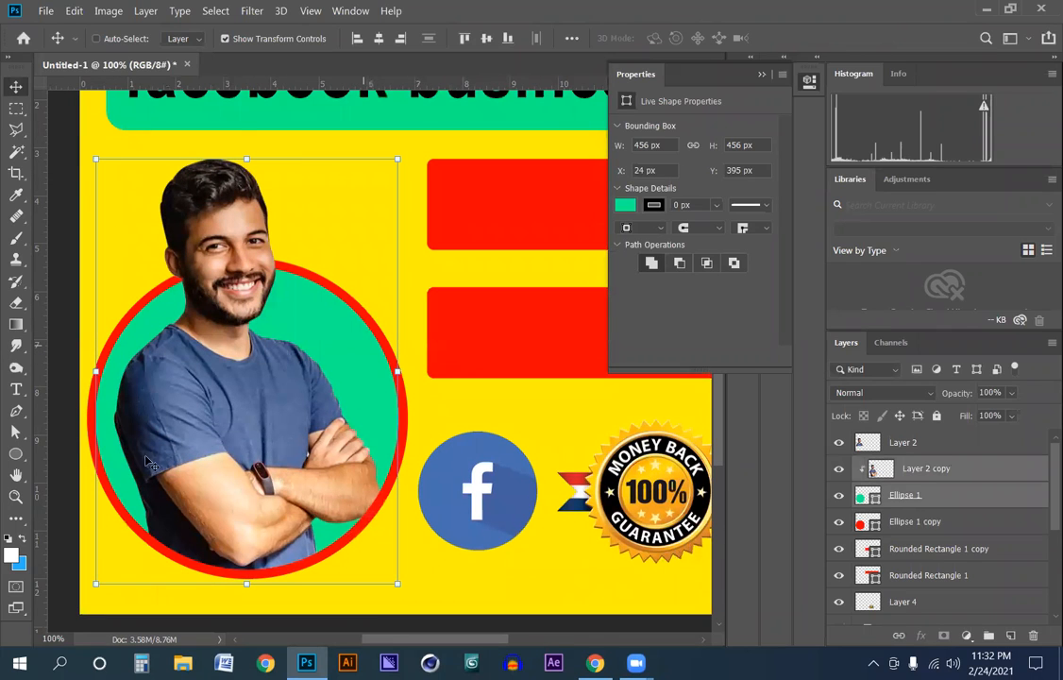
Delete Layer 2, the unclipped cutout of the man that extends above the circle.
{"action": "scroll", "coordinate": [157, 436], "scroll_direction": "down", "scroll_amount": 1}
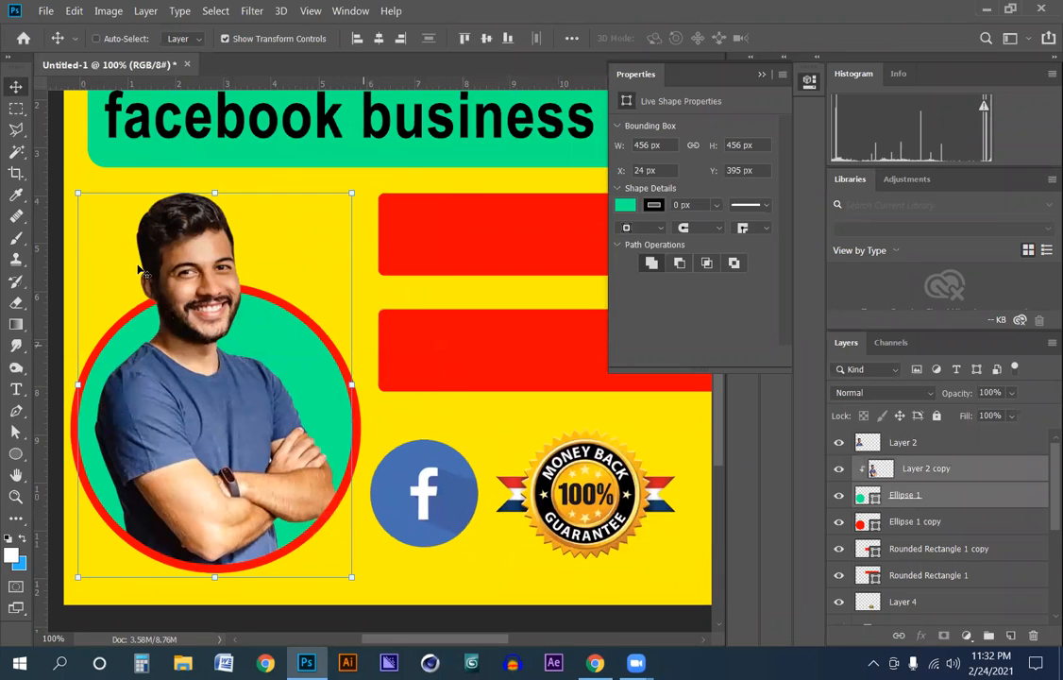
{"action": "scroll", "coordinate": [142, 416], "scroll_direction": "down", "scroll_amount": 1}
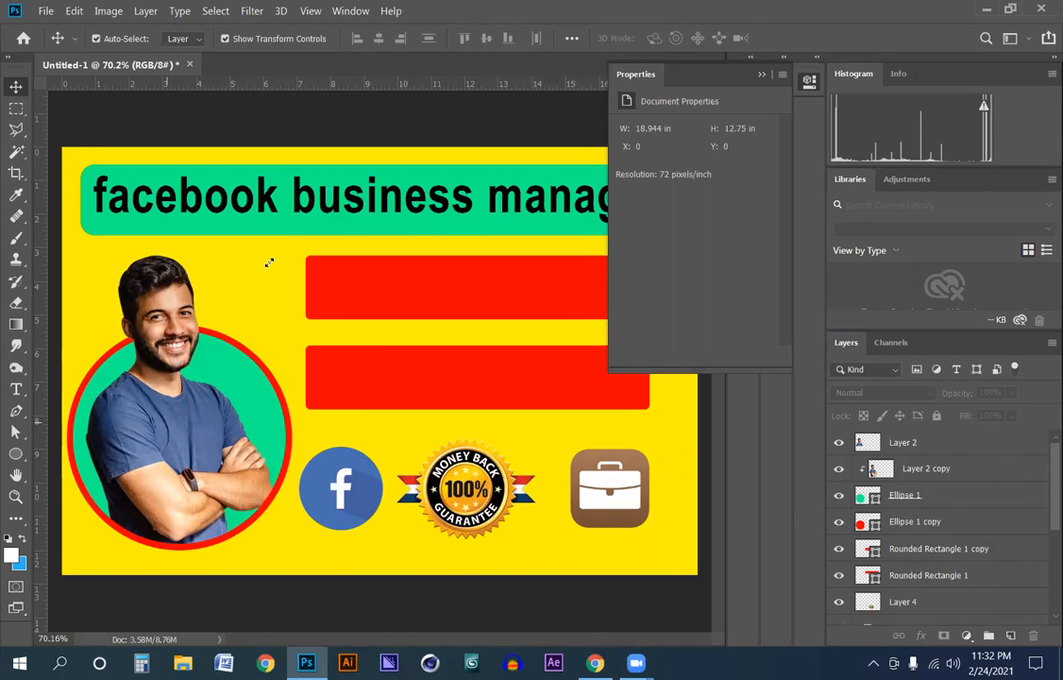
{"action": "left_click", "coordinate": [169, 406]}
{"action": "key", "text": "Delete"}
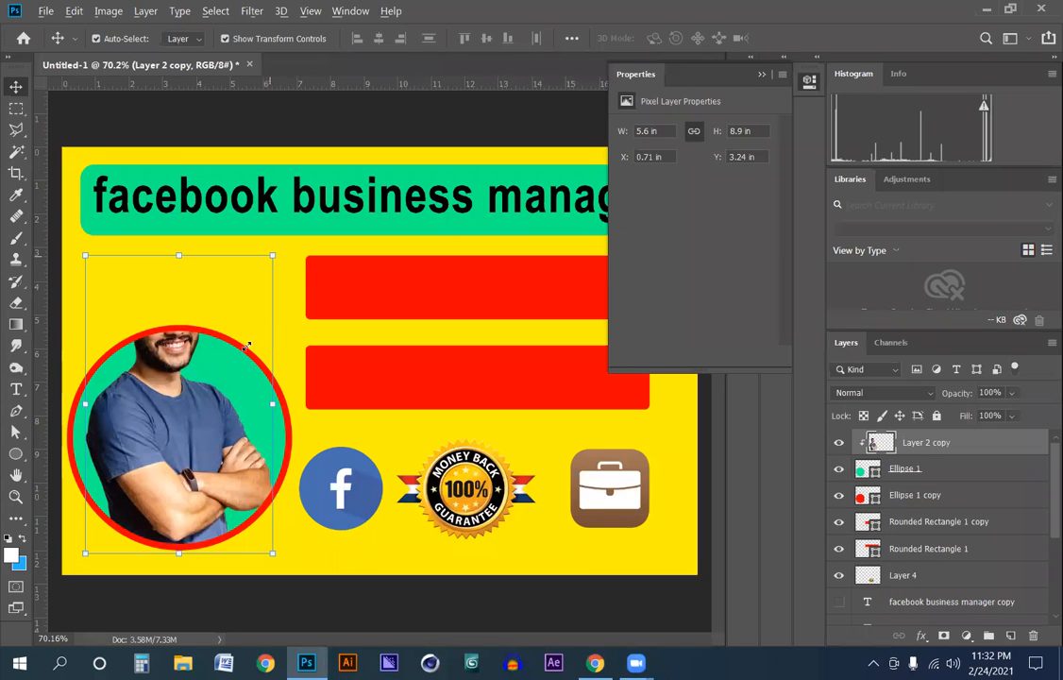
Scale the clipped photo to about 75.5%, position the man fully inside the green circle, and apply the transformation.
{"action": "left_click_drag", "start_coordinate": [273, 255], "coordinate": [236, 313]}
{"action": "left_click_drag", "start_coordinate": [168, 382], "coordinate": [161, 435]}
{"action": "left_click_drag", "start_coordinate": [229, 364], "coordinate": [242, 342]}
{"action": "left_click_drag", "start_coordinate": [177, 421], "coordinate": [183, 414]}
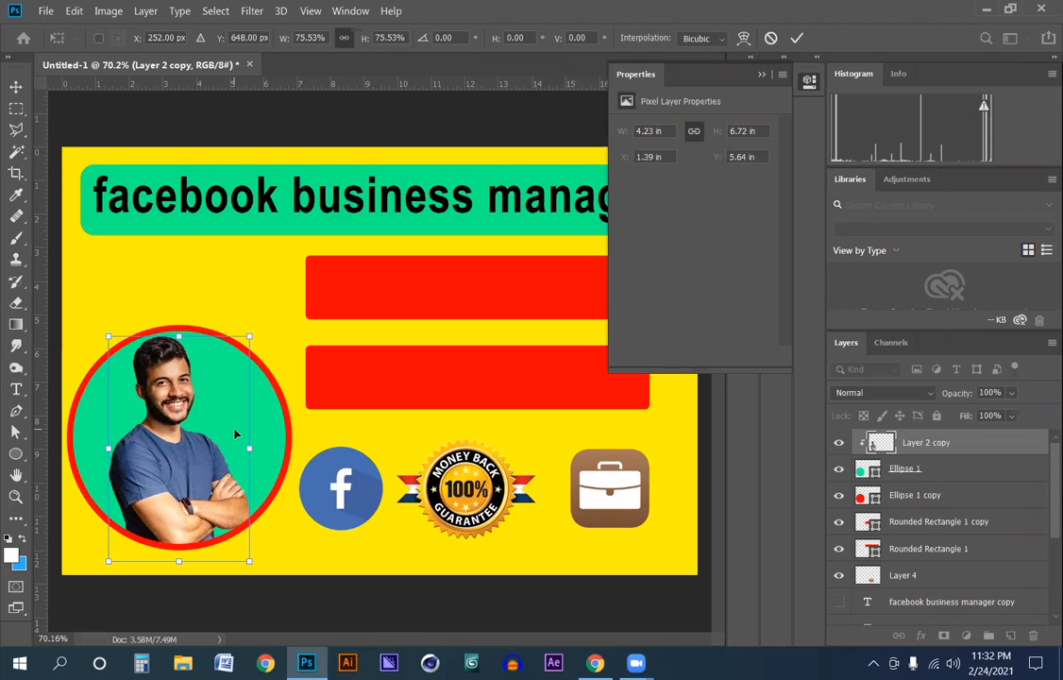
{"action": "left_click", "coordinate": [48, 10]}
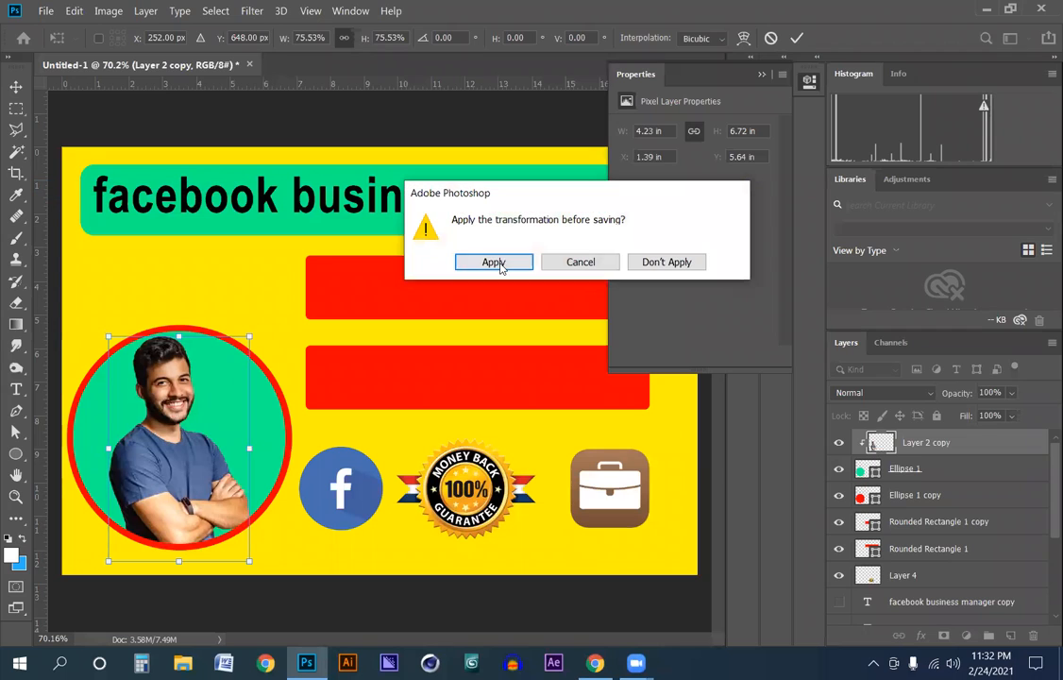
{"action": "key", "text": "Escape"}
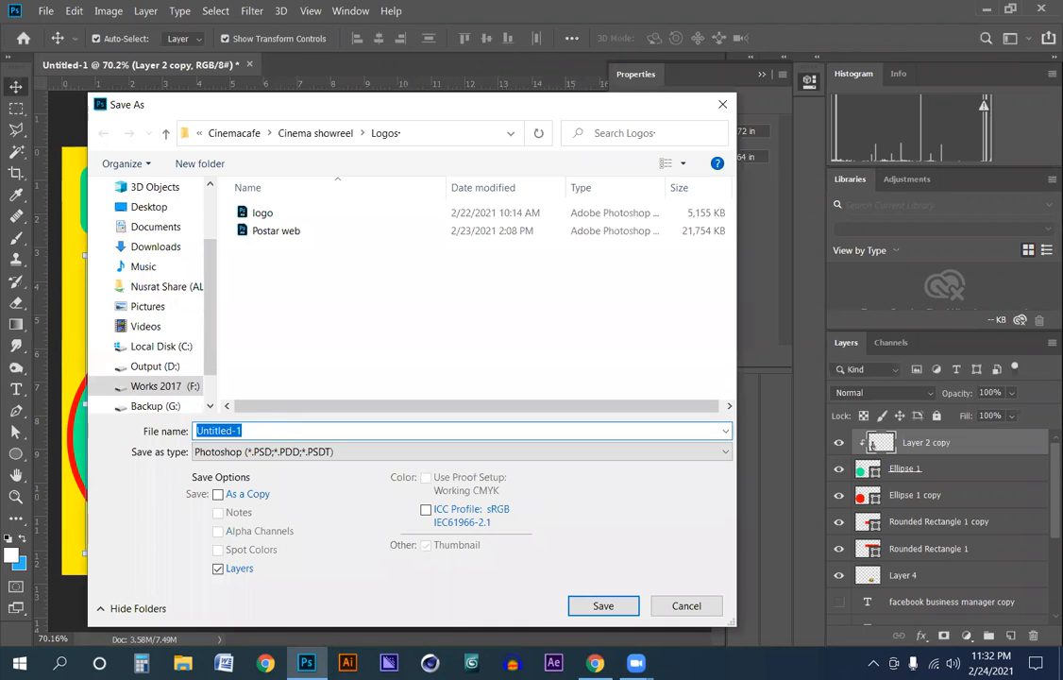
{"action": "type", "text": "facbook"}
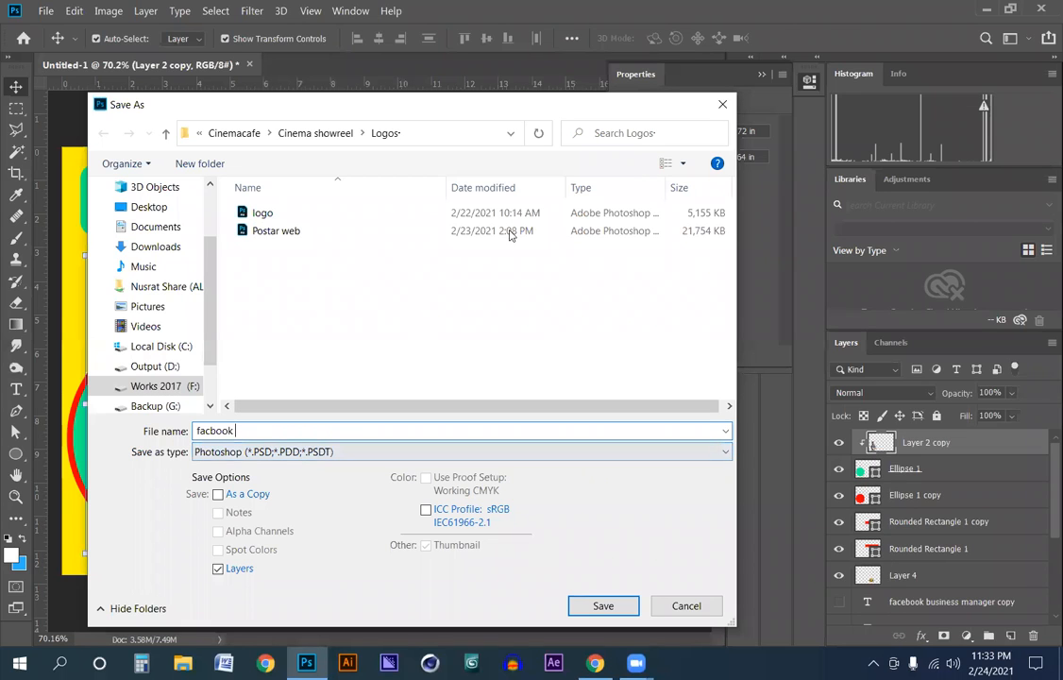
{"action": "left_click_drag", "start_coordinate": [504, 104], "coordinate": [504, 26]}
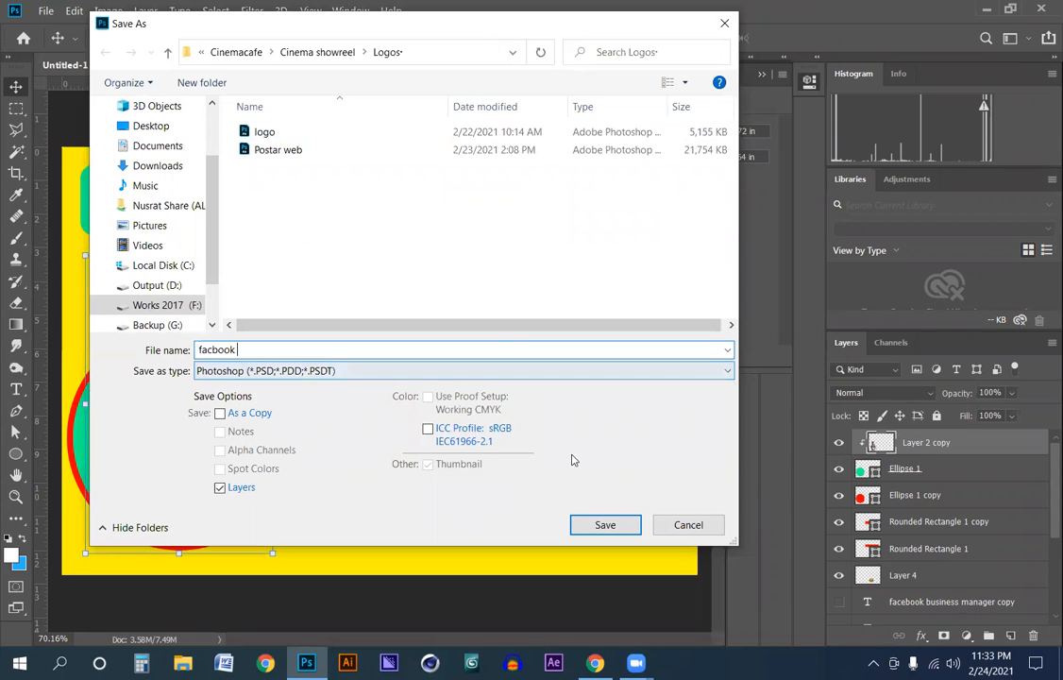
{"action": "left_click", "coordinate": [672, 525]}
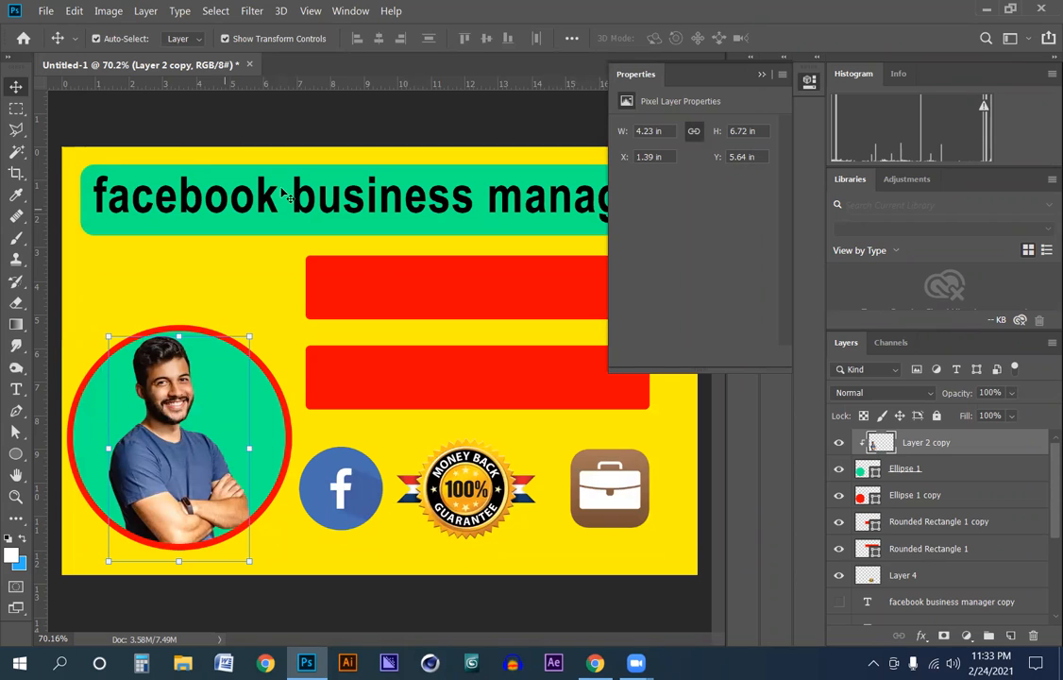
Collapse the floating Properties panel to uncover the whole thumbnail.
{"action": "scroll", "coordinate": [941, 503], "scroll_direction": "down", "scroll_amount": 5}
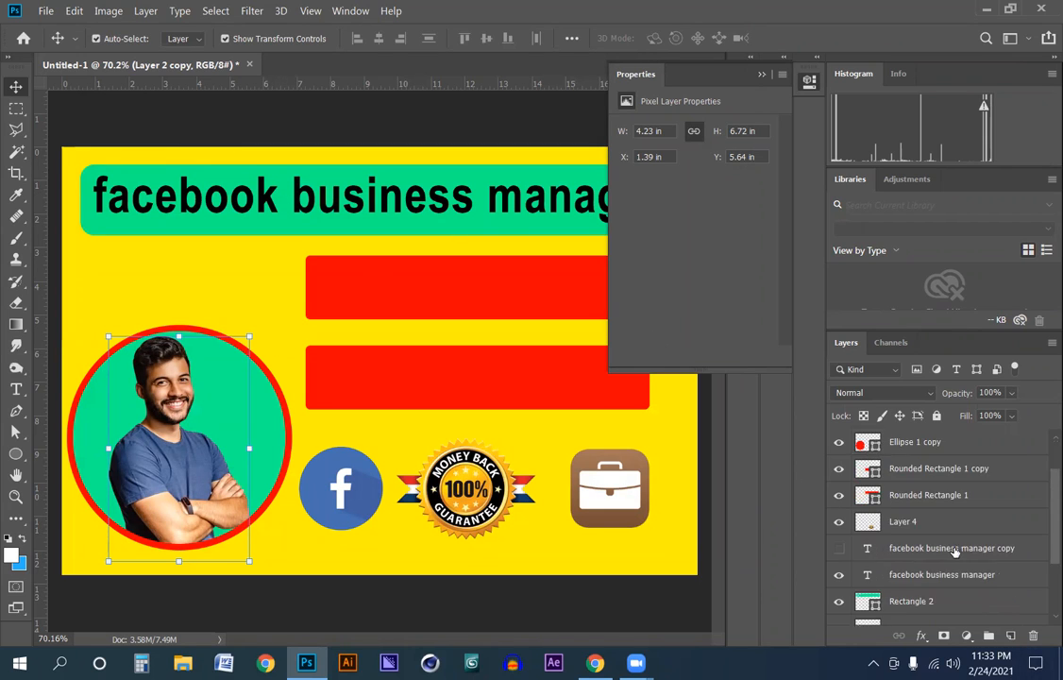
{"action": "scroll", "coordinate": [942, 503], "scroll_direction": "up", "scroll_amount": 3}
{"action": "scroll", "coordinate": [941, 503], "scroll_direction": "up", "scroll_amount": 2}
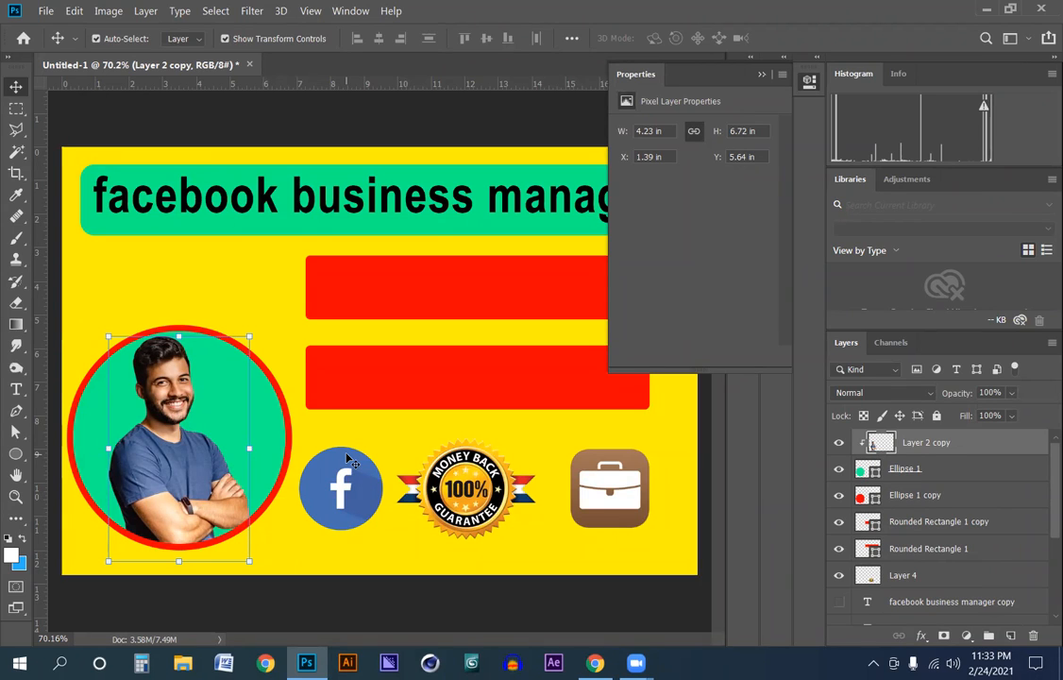
{"action": "double_click", "coordinate": [663, 76]}
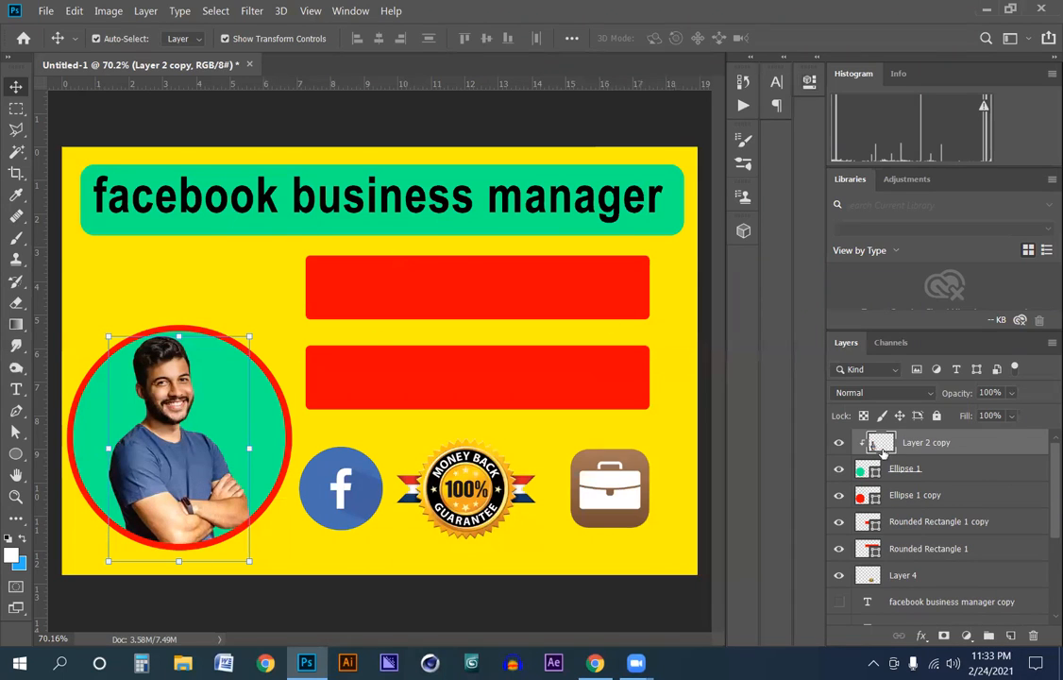
{"action": "scroll", "coordinate": [912, 498], "scroll_direction": "down", "scroll_amount": 2}
{"action": "scroll", "coordinate": [912, 497], "scroll_direction": "down", "scroll_amount": 4}
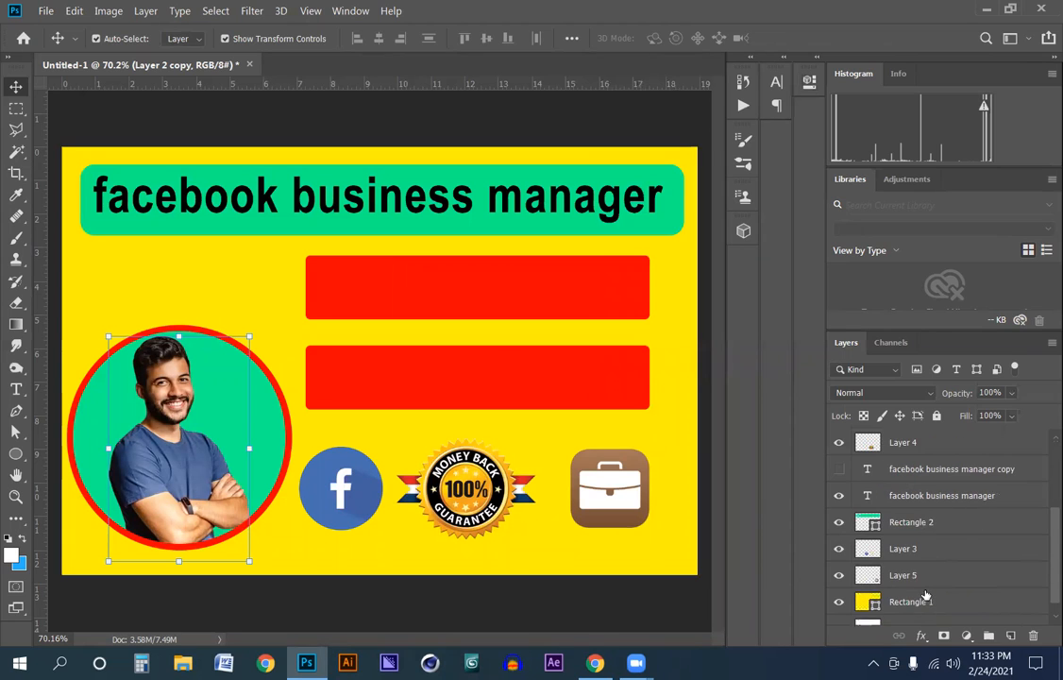
{"action": "scroll", "coordinate": [935, 566], "scroll_direction": "up", "scroll_amount": 5}
{"action": "scroll", "coordinate": [956, 577], "scroll_direction": "down", "scroll_amount": 5}
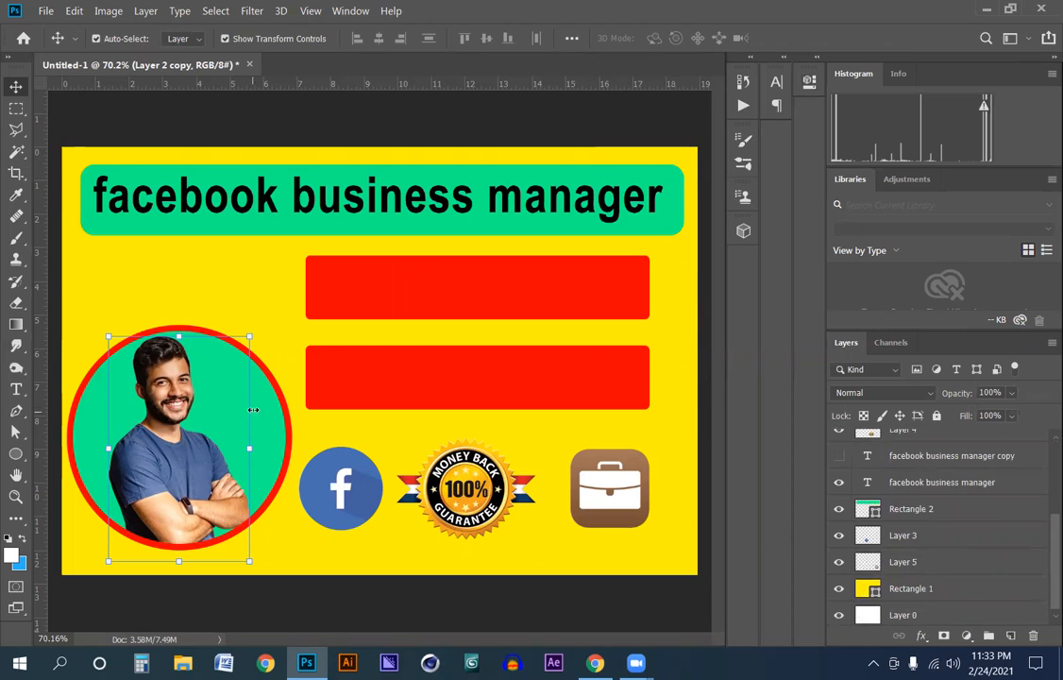
Save a JPEG copy of the thumbnail as Untitled-1 on the Desktop at quality 3, and shift its desktop icon slightly.
{"action": "left_click", "coordinate": [46, 10]}
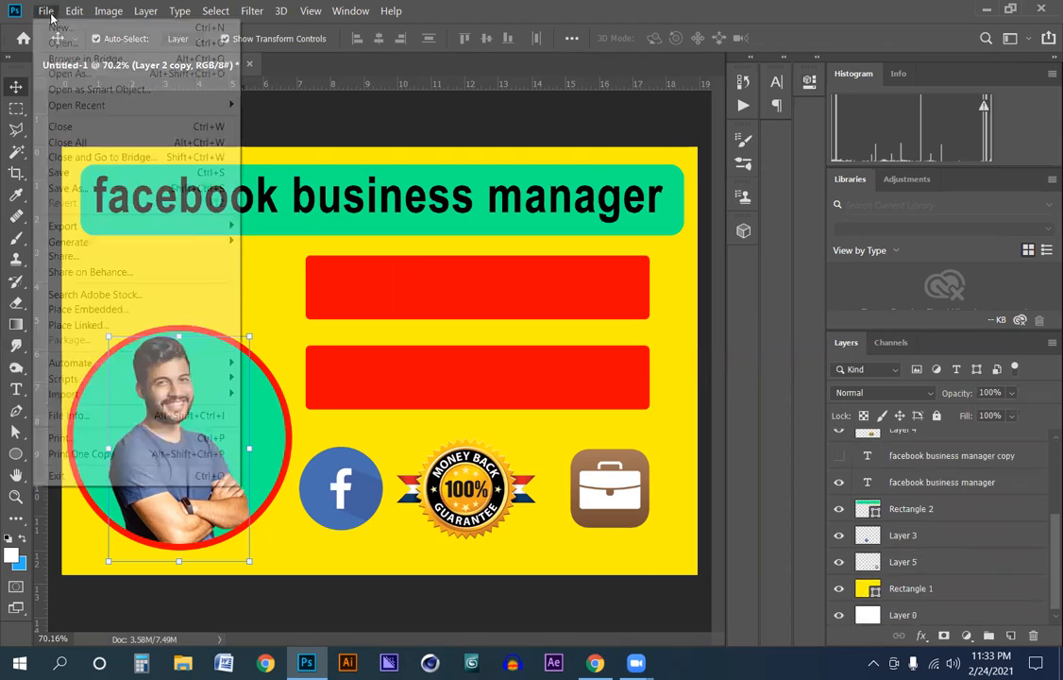
{"action": "left_click", "coordinate": [71, 188]}
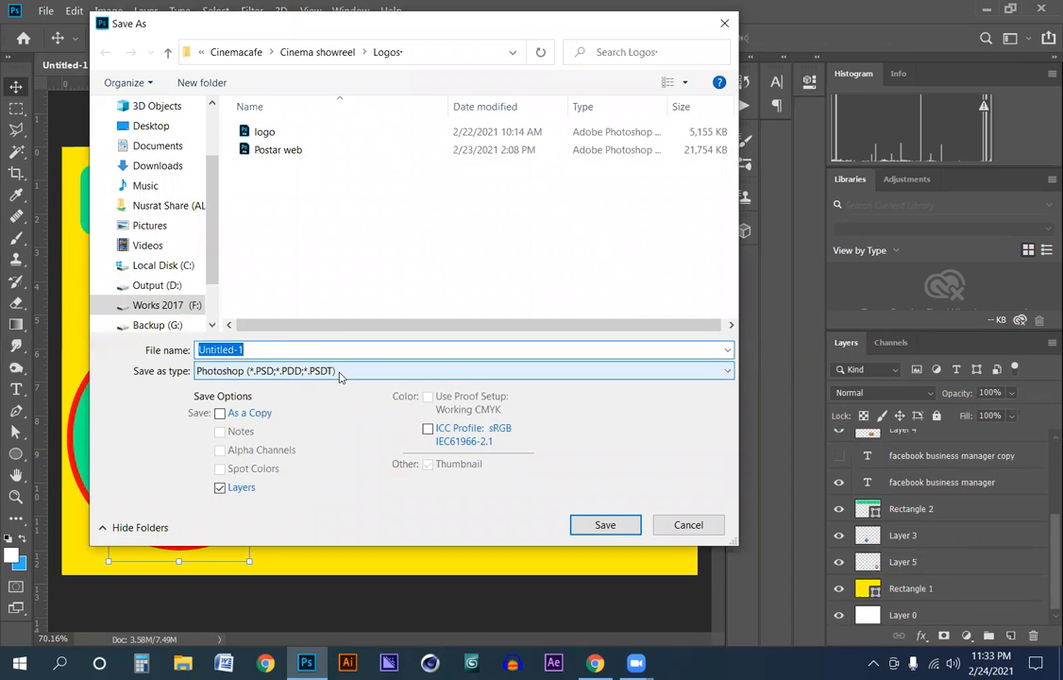
{"action": "left_click", "coordinate": [340, 374]}
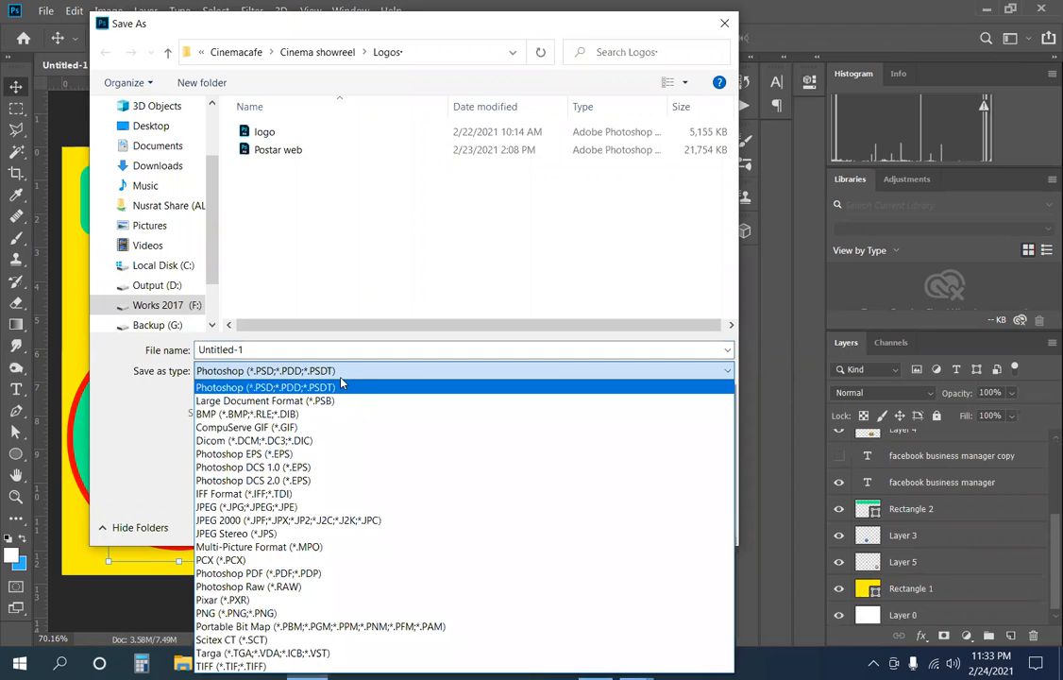
{"action": "left_click", "coordinate": [331, 510]}
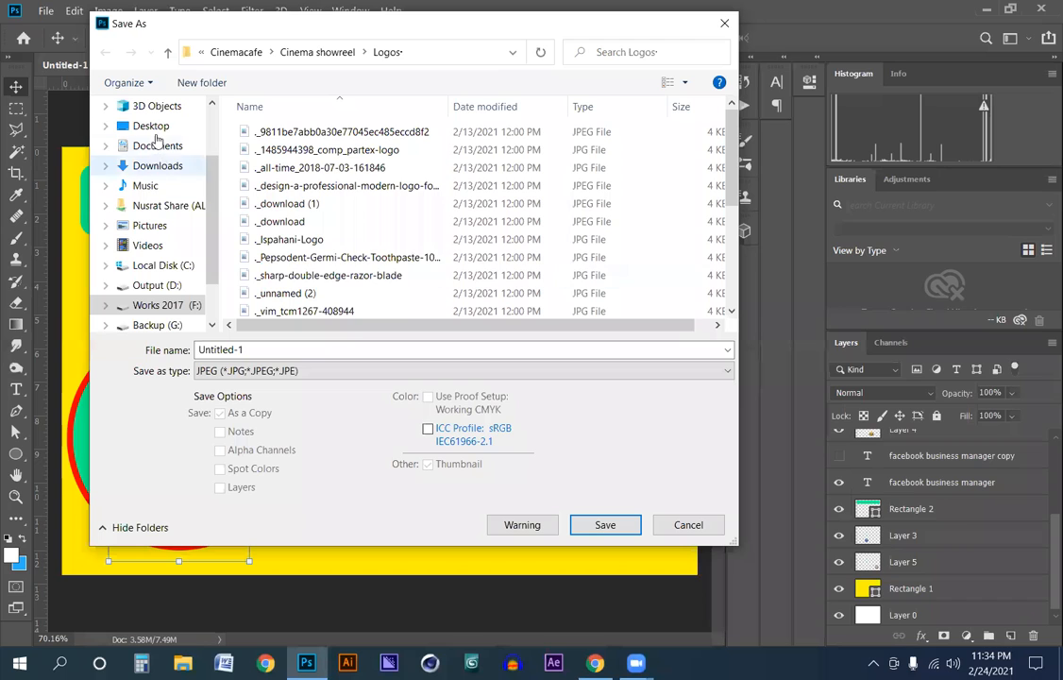
{"action": "left_click", "coordinate": [151, 125]}
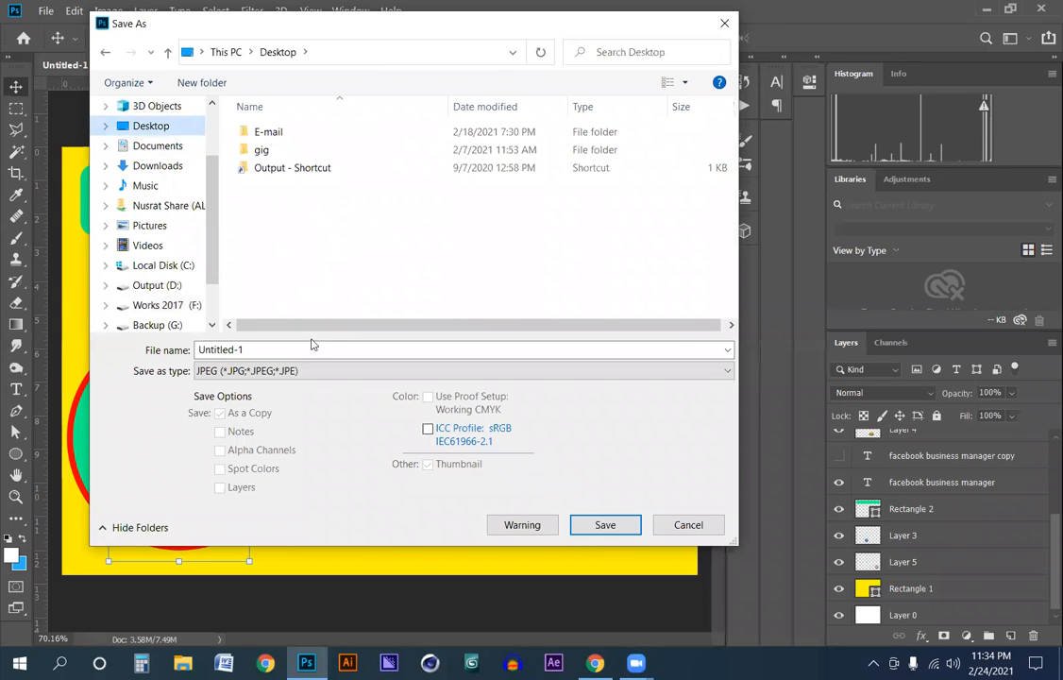
{"action": "left_click", "coordinate": [604, 524]}
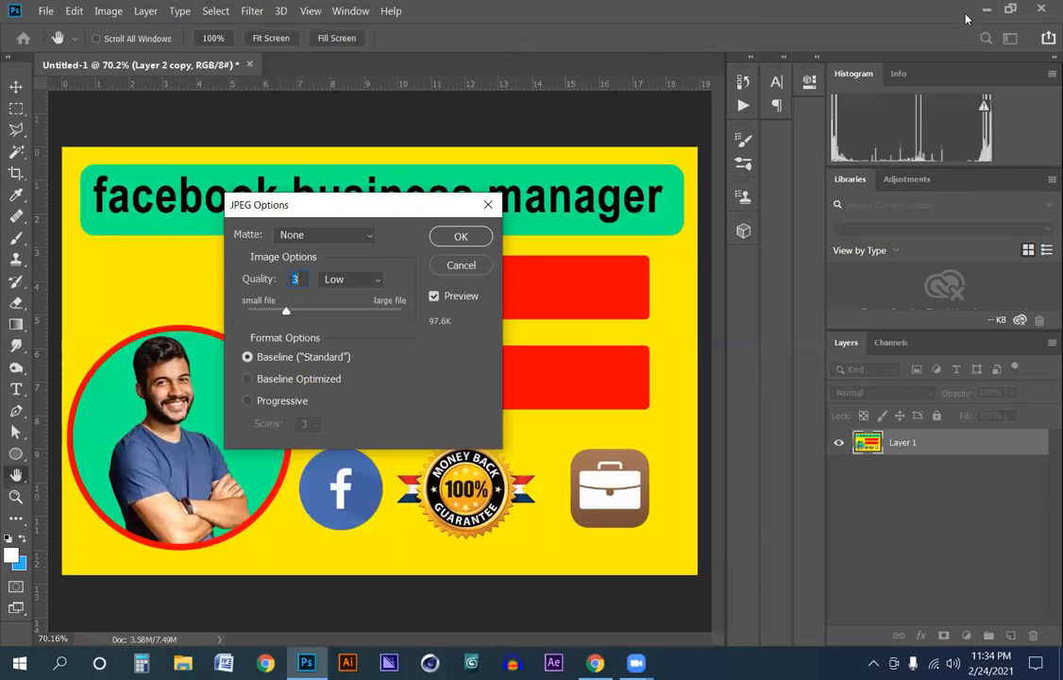
{"action": "key", "text": "Return"}
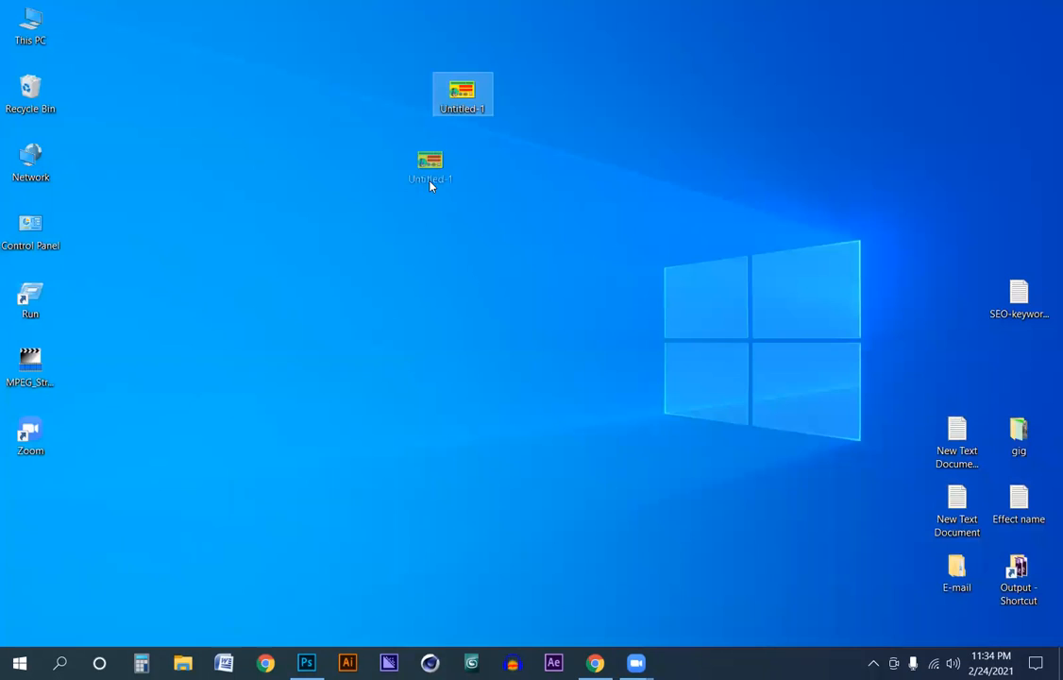
{"action": "left_click_drag", "start_coordinate": [429, 187], "coordinate": [426, 188]}
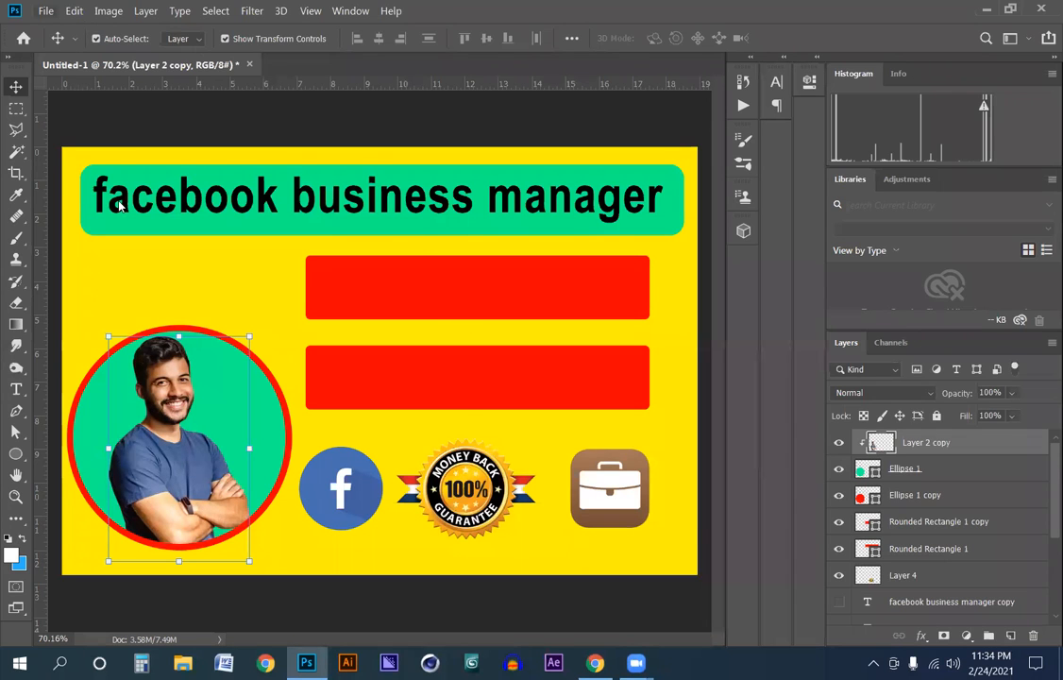
Save the layered thumbnail as the Photoshop file Facebook on the Desktop and close the document.
{"action": "key", "text": "ctrl+o"}
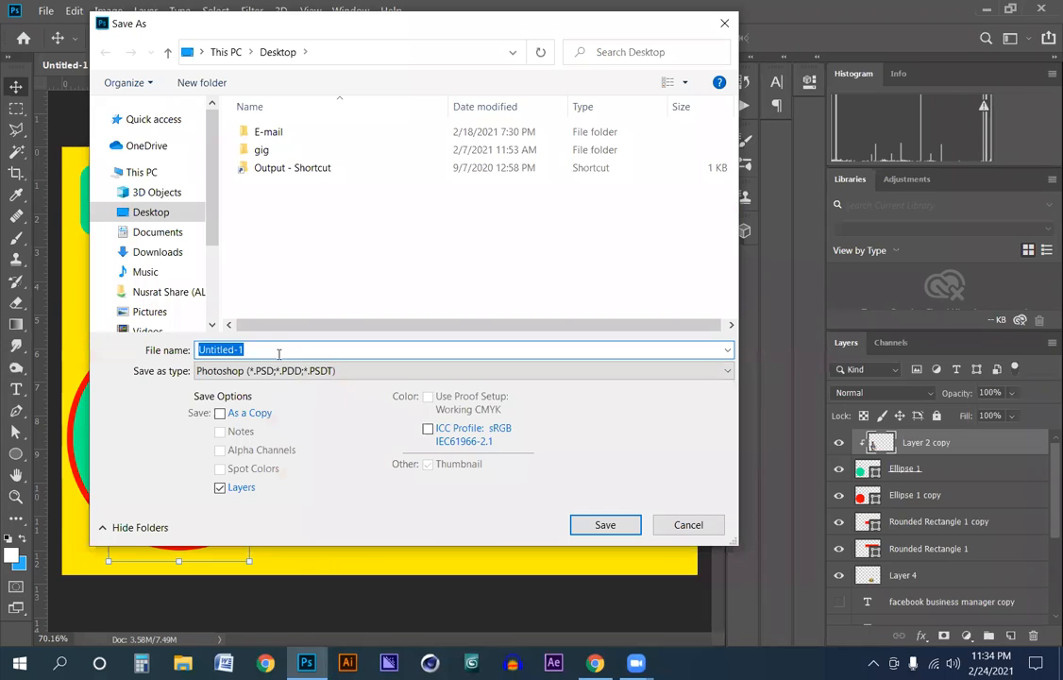
{"action": "type", "text": "Fac"}
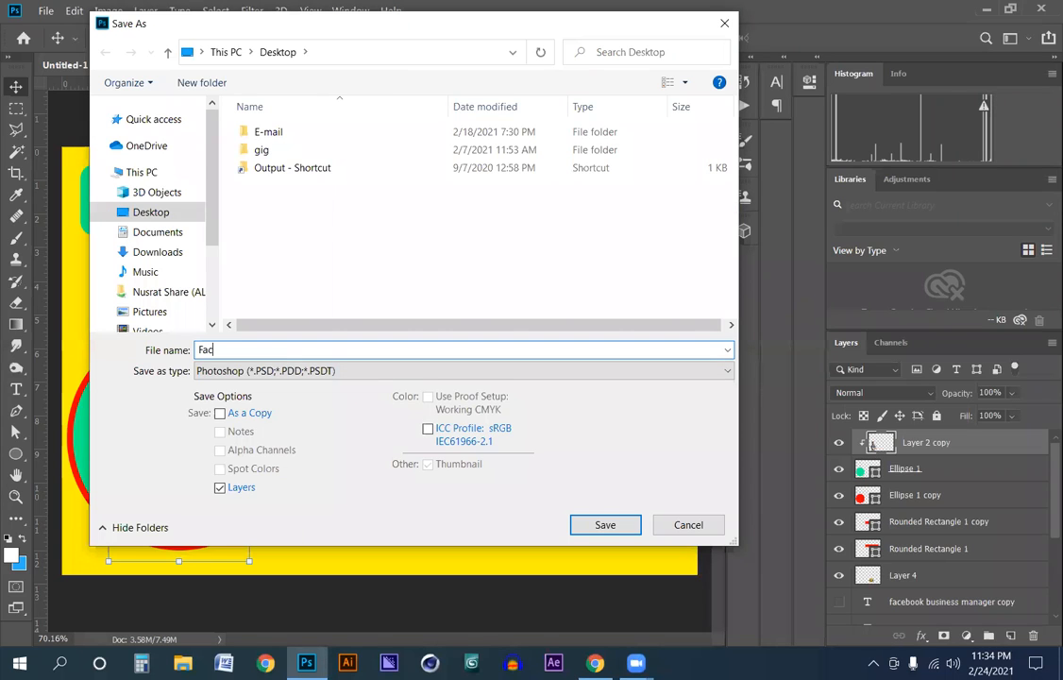
{"action": "type", "text": "ebook"}
{"action": "left_click", "coordinate": [605, 522]}
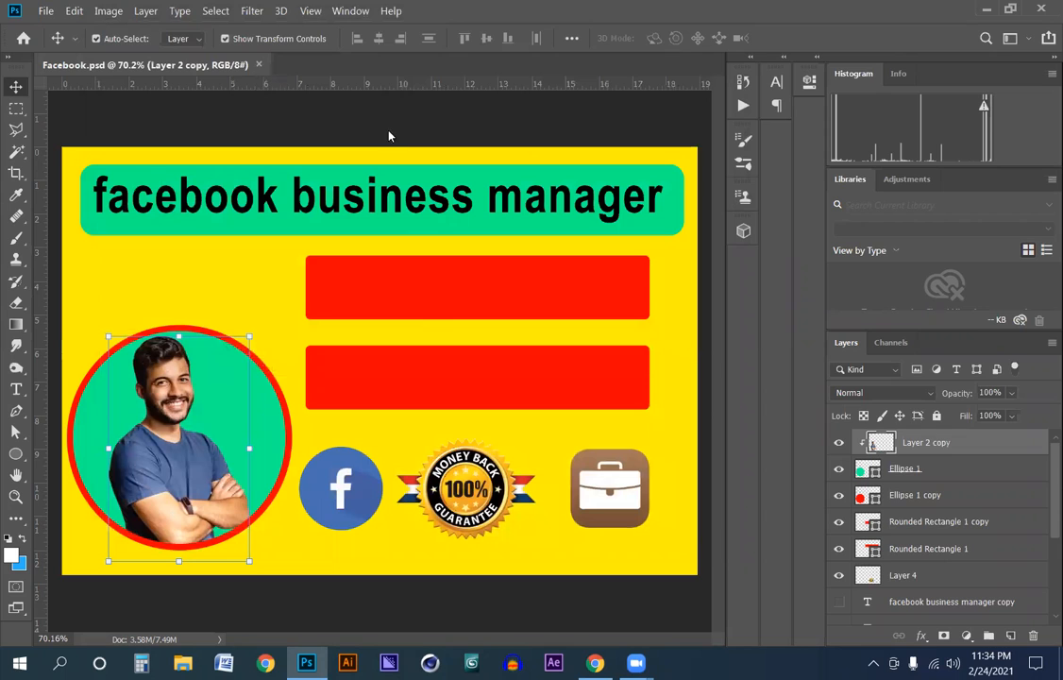
{"action": "key", "text": "ctrl+w"}
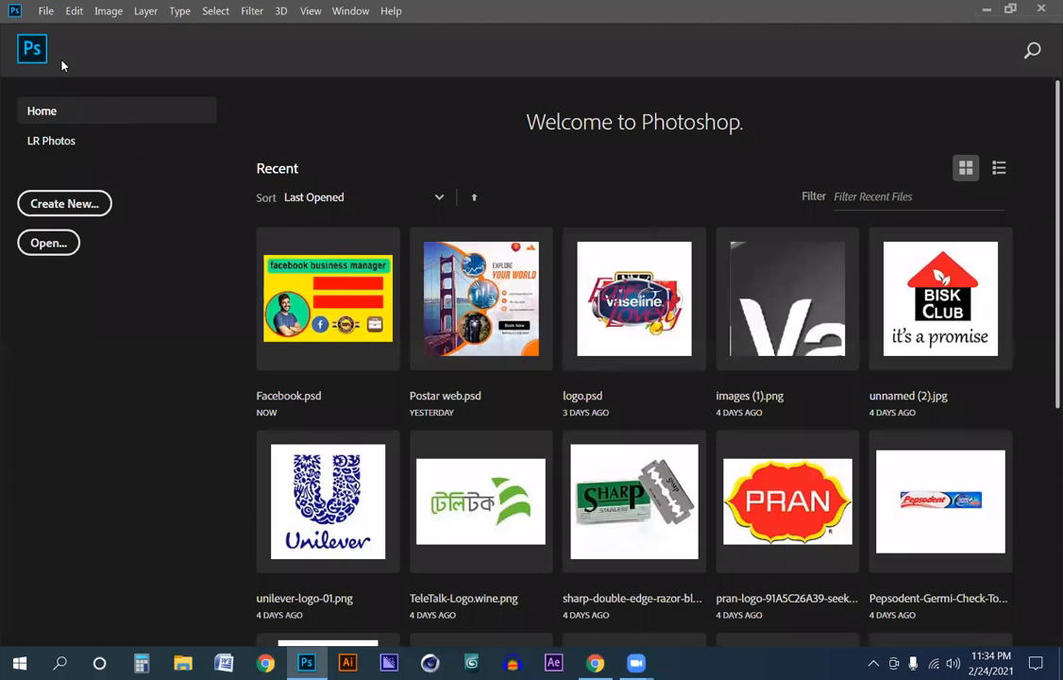
Open the exported JPG file Untitled-1 from the Desktop.
{"action": "left_click", "coordinate": [45, 17]}
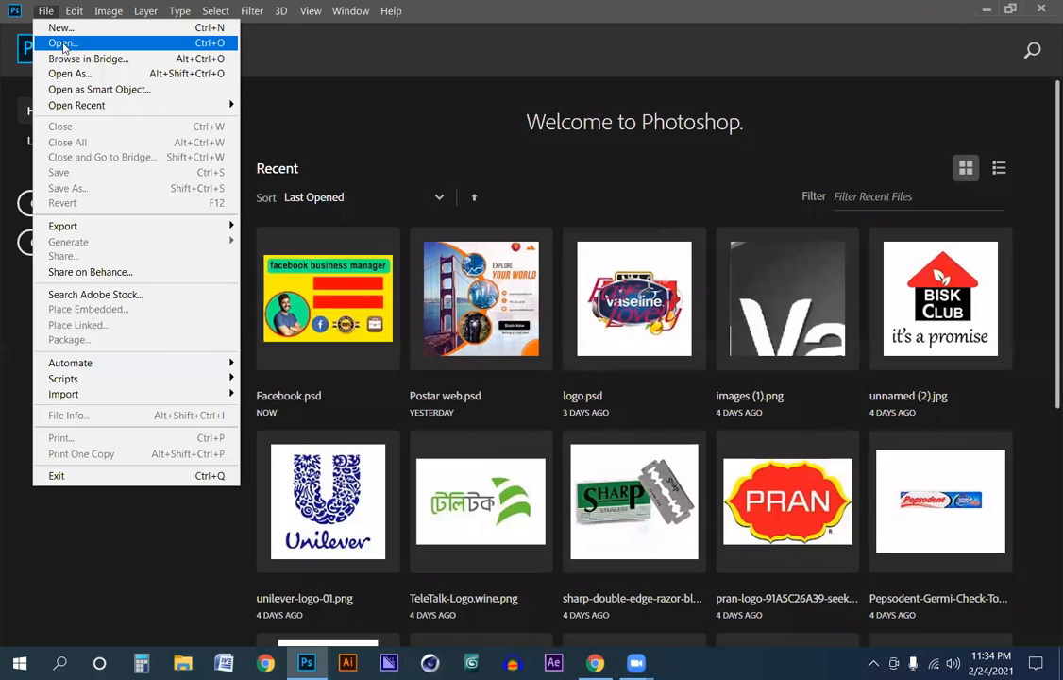
{"action": "key", "text": "Return"}
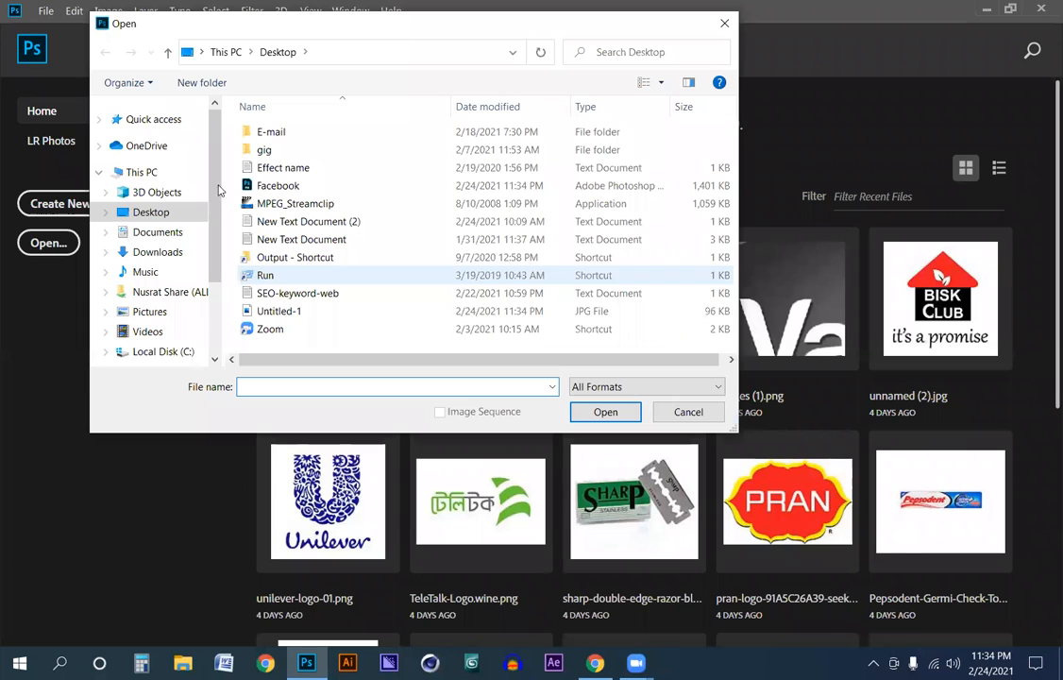
{"action": "left_click", "coordinate": [275, 313]}
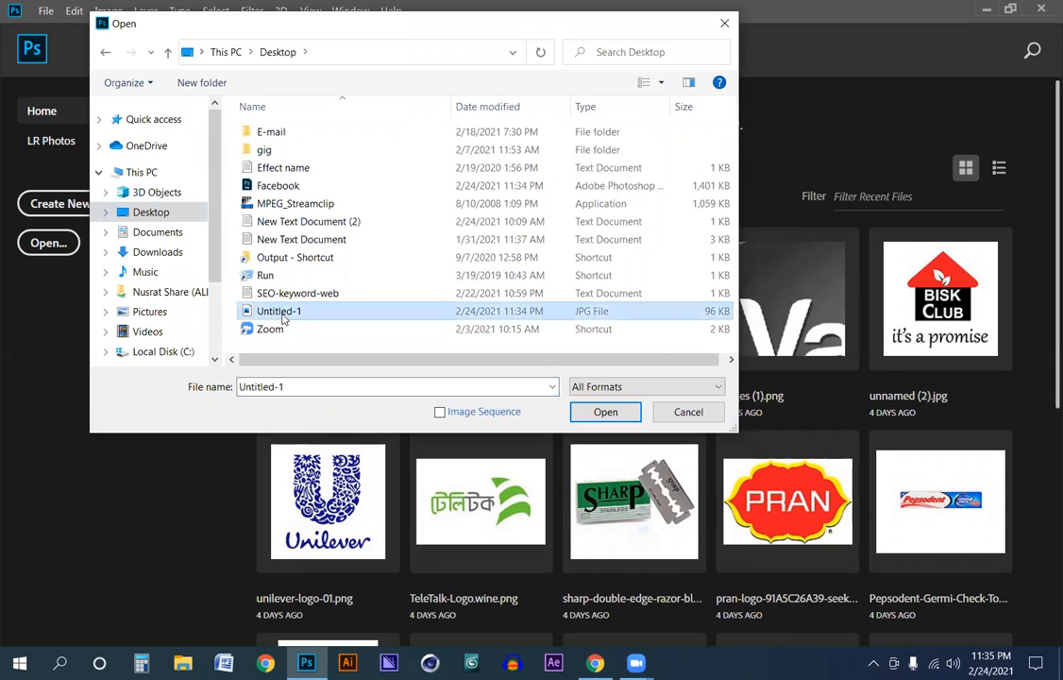
{"action": "left_click", "coordinate": [602, 412]}
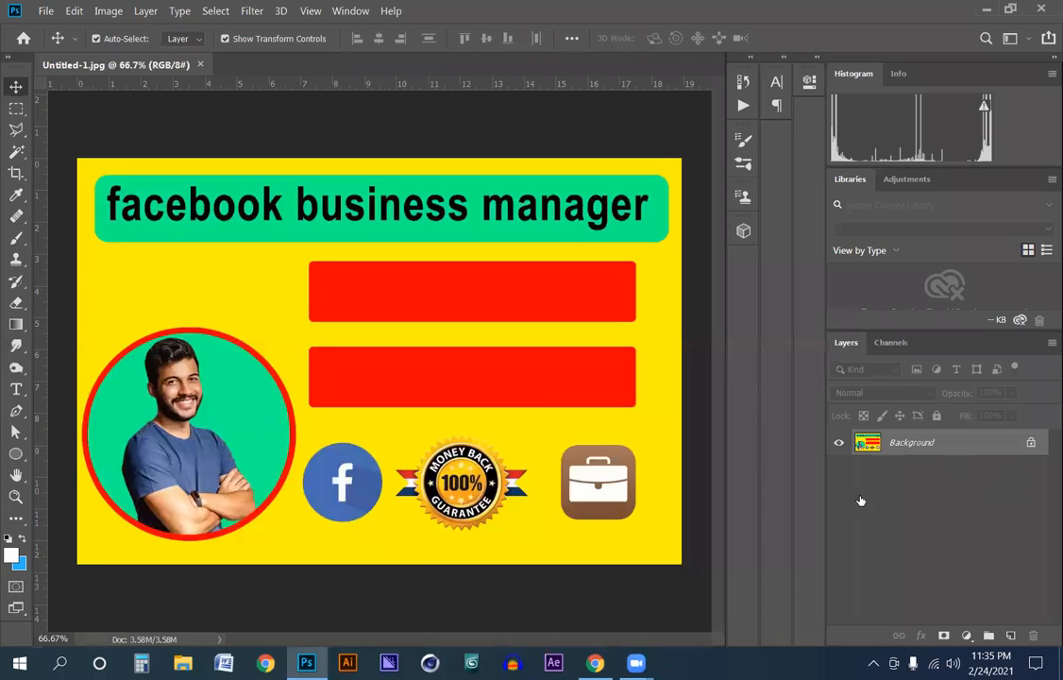
Unlock the Background layer of the exported JPG, turning it into a regular layer.
{"action": "left_click", "coordinate": [1033, 443]}
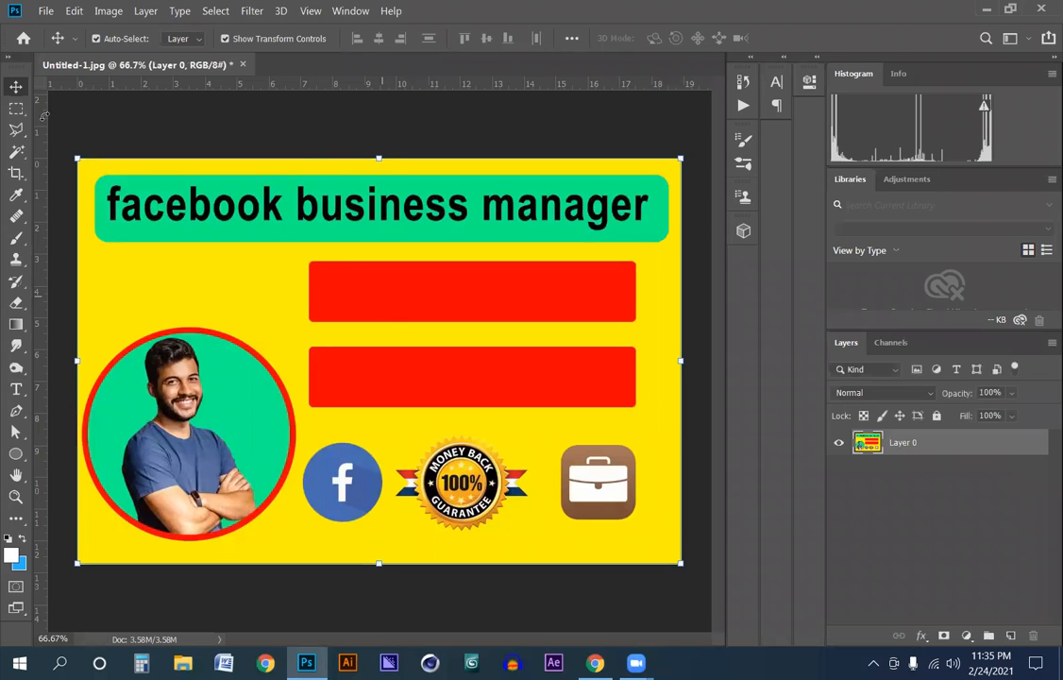
{"action": "key", "text": "ctrl+t"}
{"action": "key", "text": "Return"}
Open the File Info metadata dialog for Untitled-1.jpg.
{"action": "left_click", "coordinate": [45, 12]}
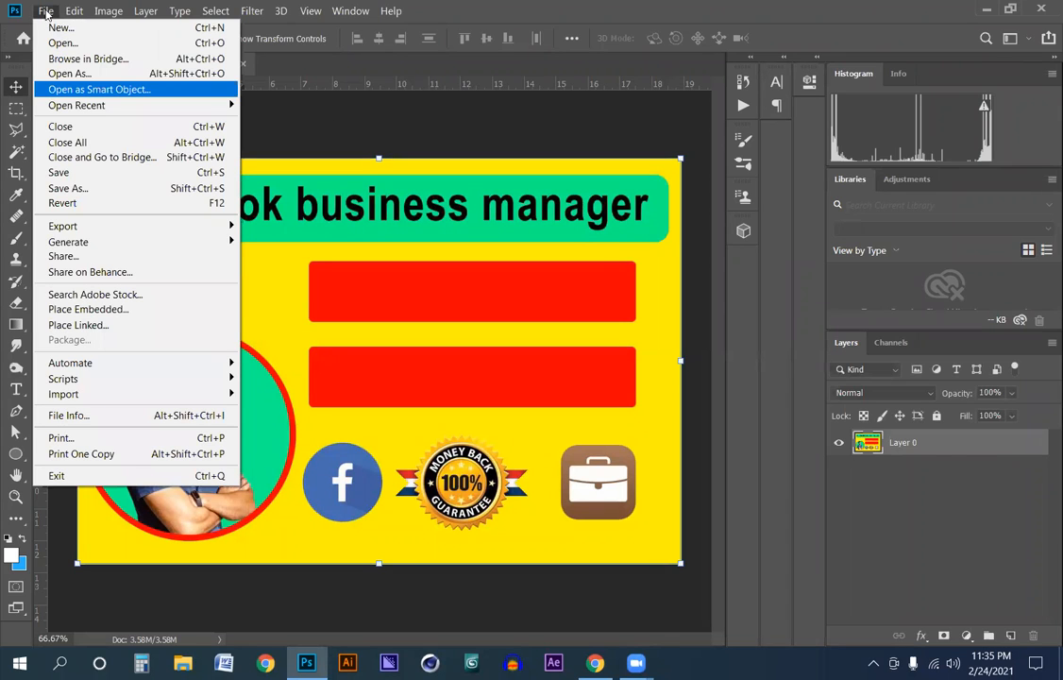
{"action": "left_click", "coordinate": [46, 11]}
{"action": "left_click", "coordinate": [45, 11]}
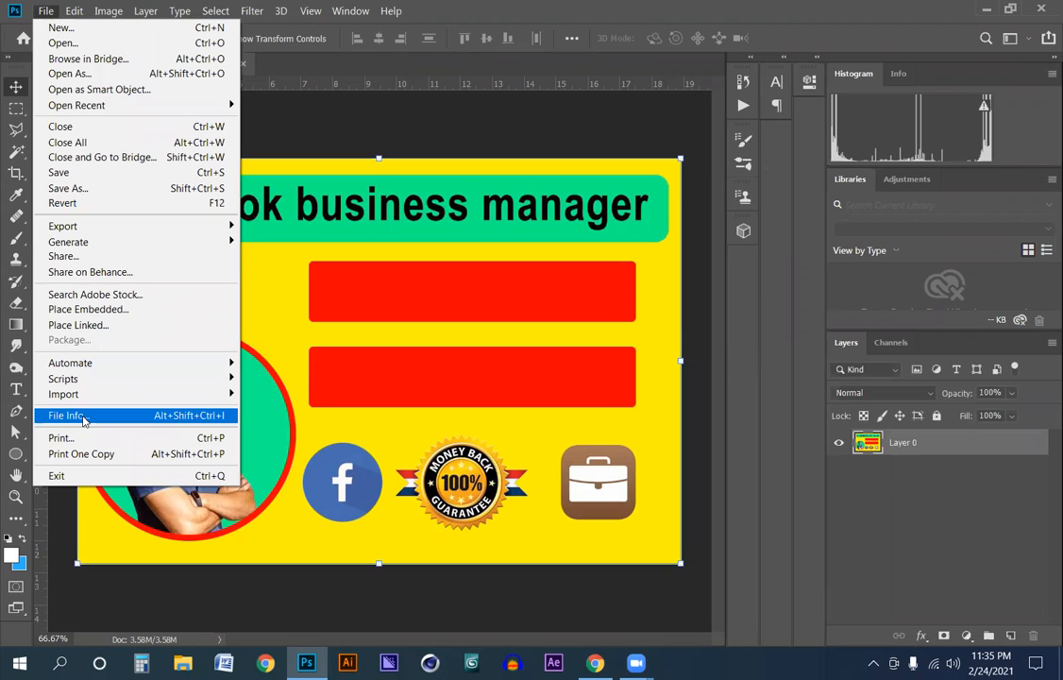
{"action": "left_click", "coordinate": [45, 11]}
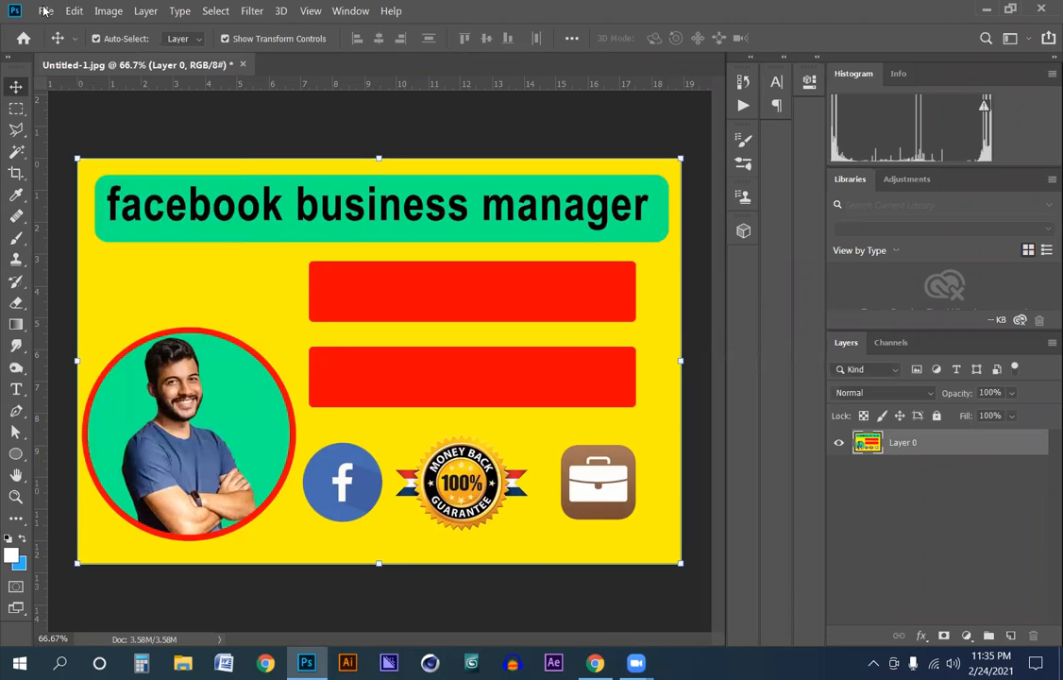
{"action": "left_click", "coordinate": [45, 12]}
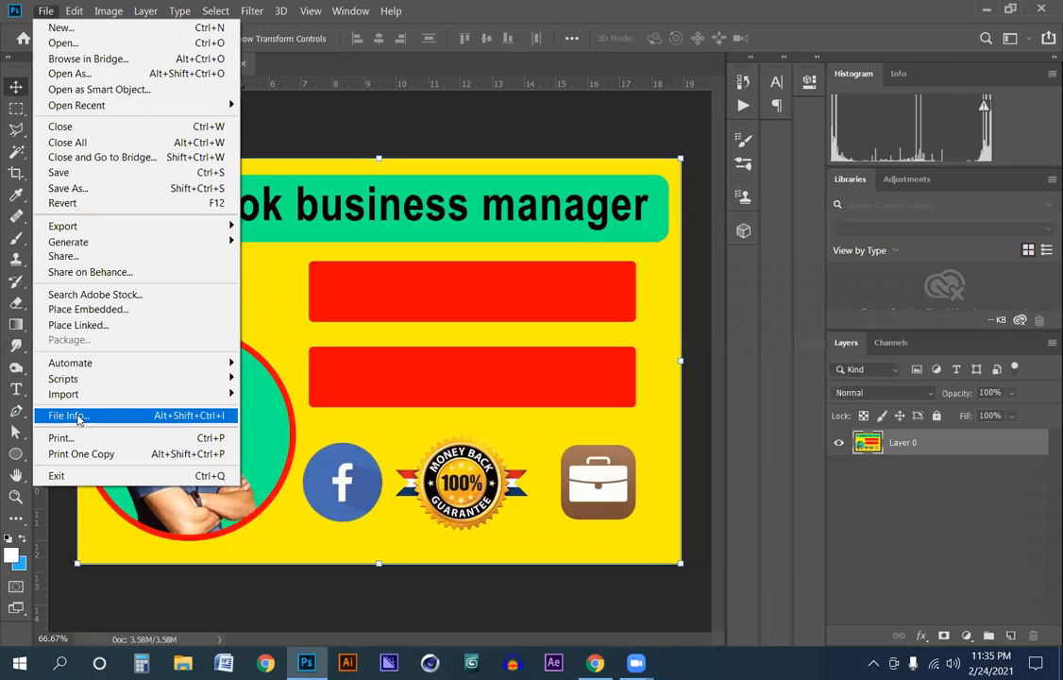
{"action": "left_click", "coordinate": [79, 417]}
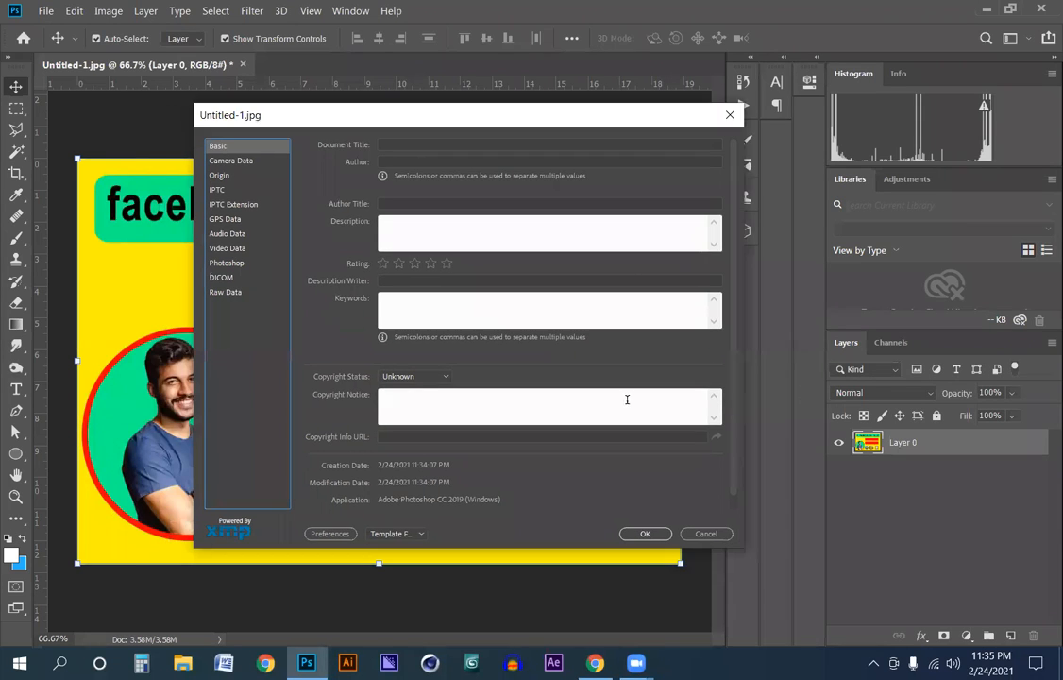
Switch to Chrome, open the "Verified Business Manager" gig from the Fiverr results, and copy its full title.
{"action": "left_click", "coordinate": [398, 145]}
{"action": "left_click", "coordinate": [603, 664]}
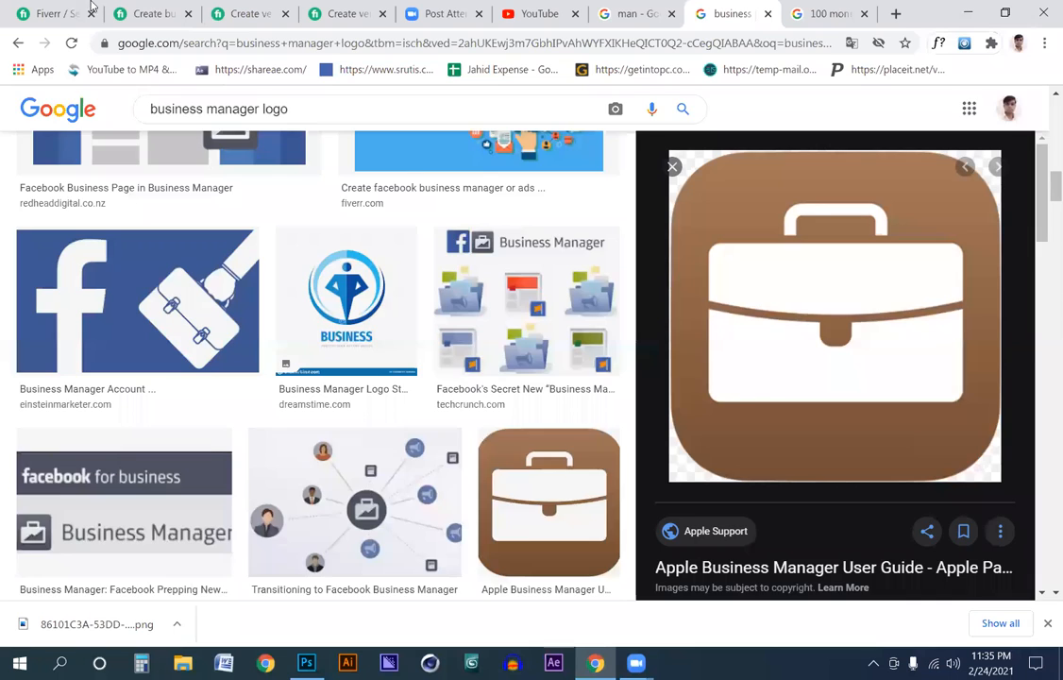
{"action": "left_click", "coordinate": [75, 5]}
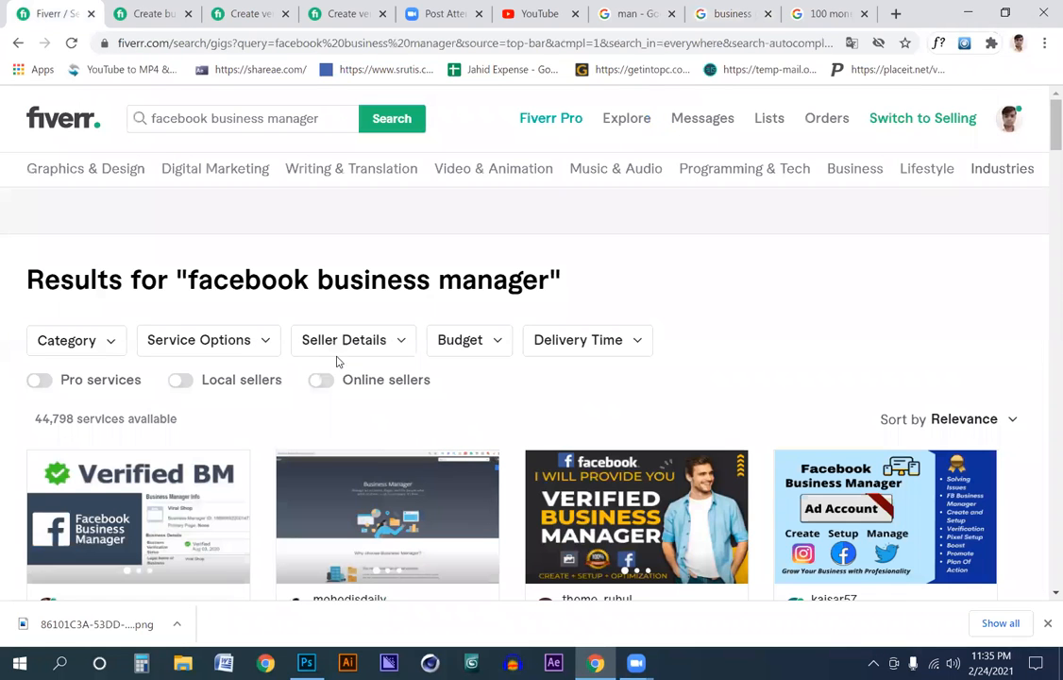
{"action": "left_click", "coordinate": [640, 487]}
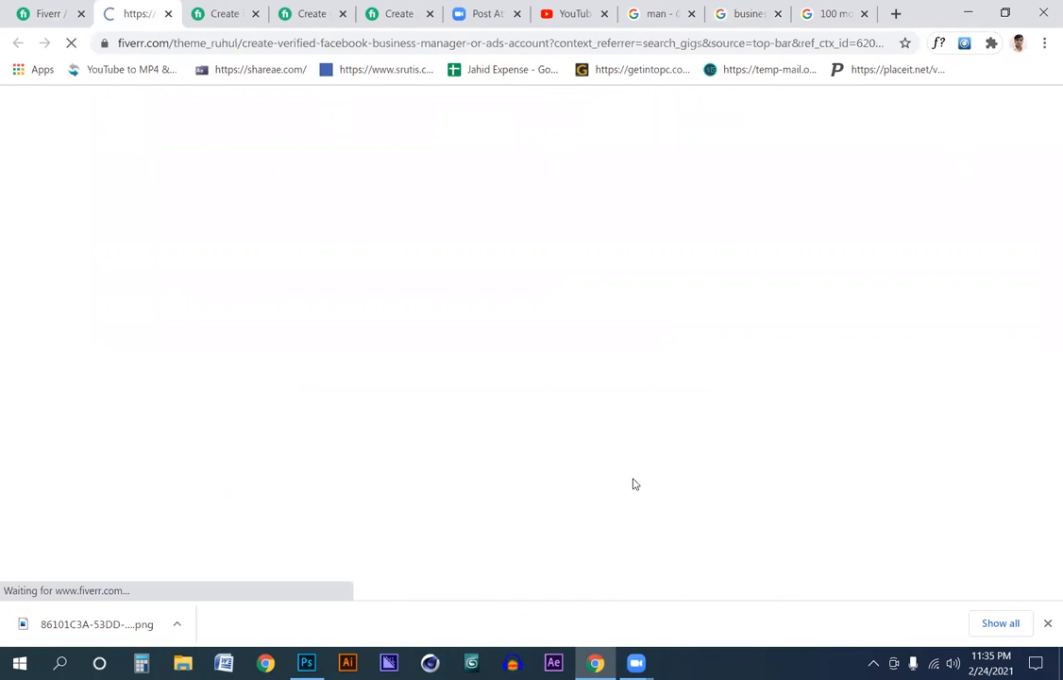
{"action": "left_click_drag", "start_coordinate": [168, 327], "coordinate": [29, 303]}
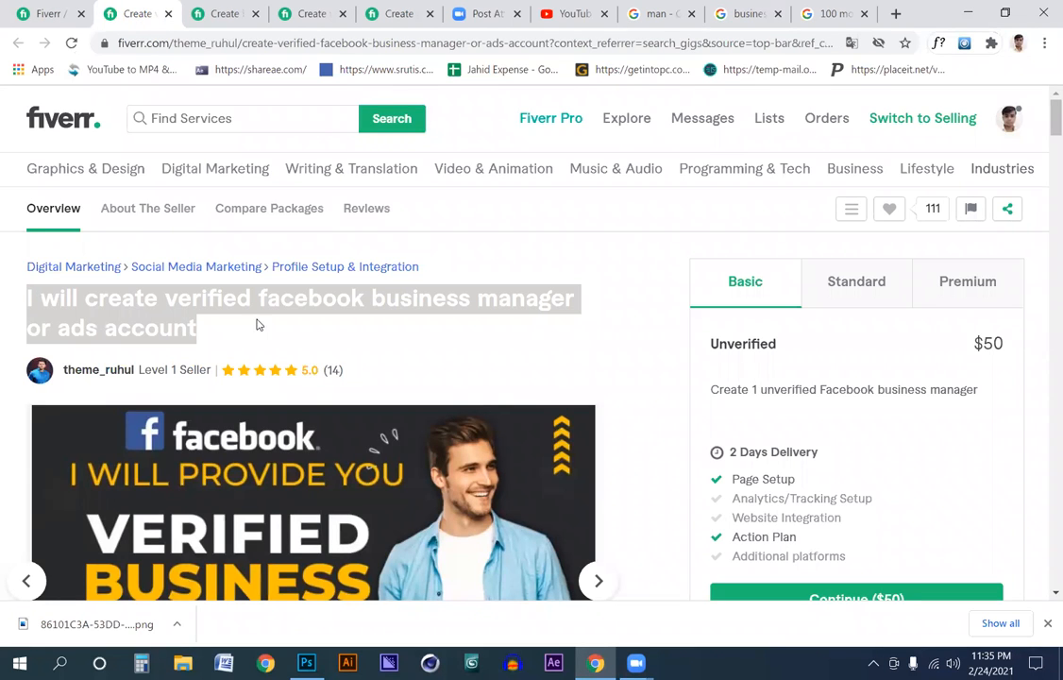
Back in Photoshop, set the Document Title to "I will create verified facebook business manager or ads account" and activate the Author field.
{"action": "left_click", "coordinate": [304, 664]}
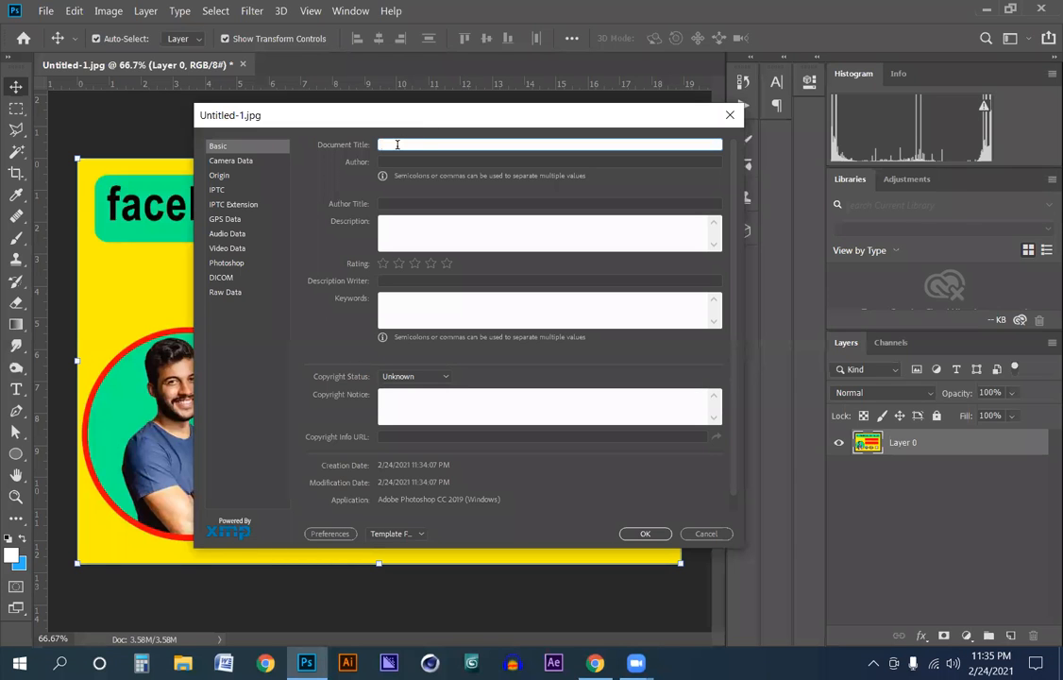
{"action": "type", "text": "I will create verified facebook business manager or ads account"}
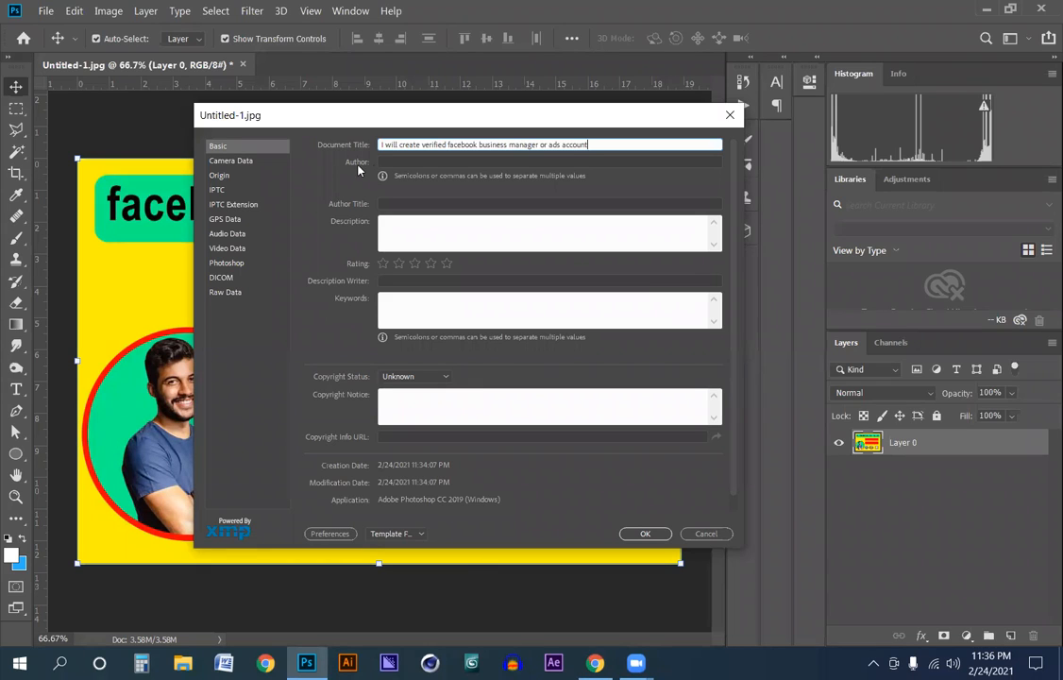
{"action": "key", "text": "Tab"}
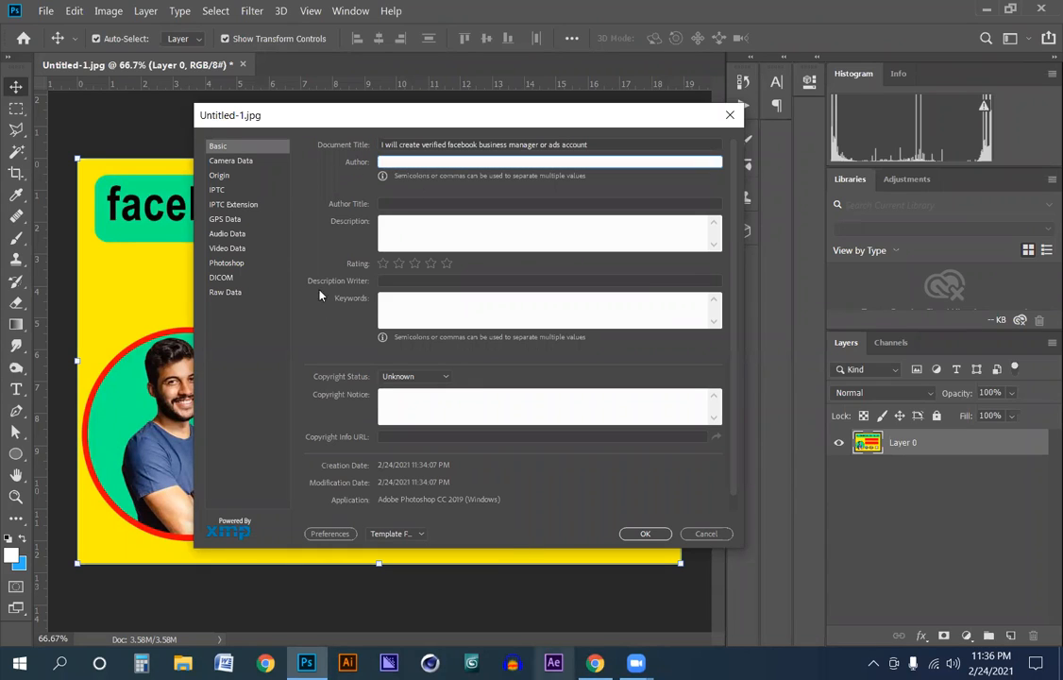
Return to the Fiverr gig page in Chrome and copy the seller's username from below the gig title.
{"action": "key", "text": "alt+Tab"}
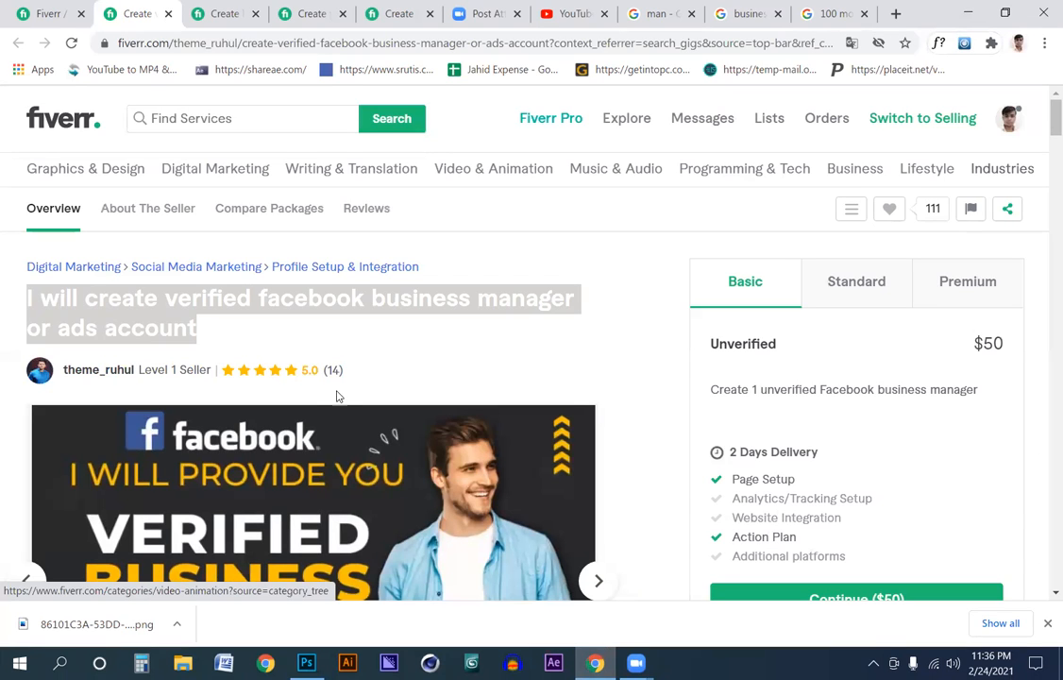
{"action": "scroll", "coordinate": [240, 251], "scroll_direction": "down", "scroll_amount": 1}
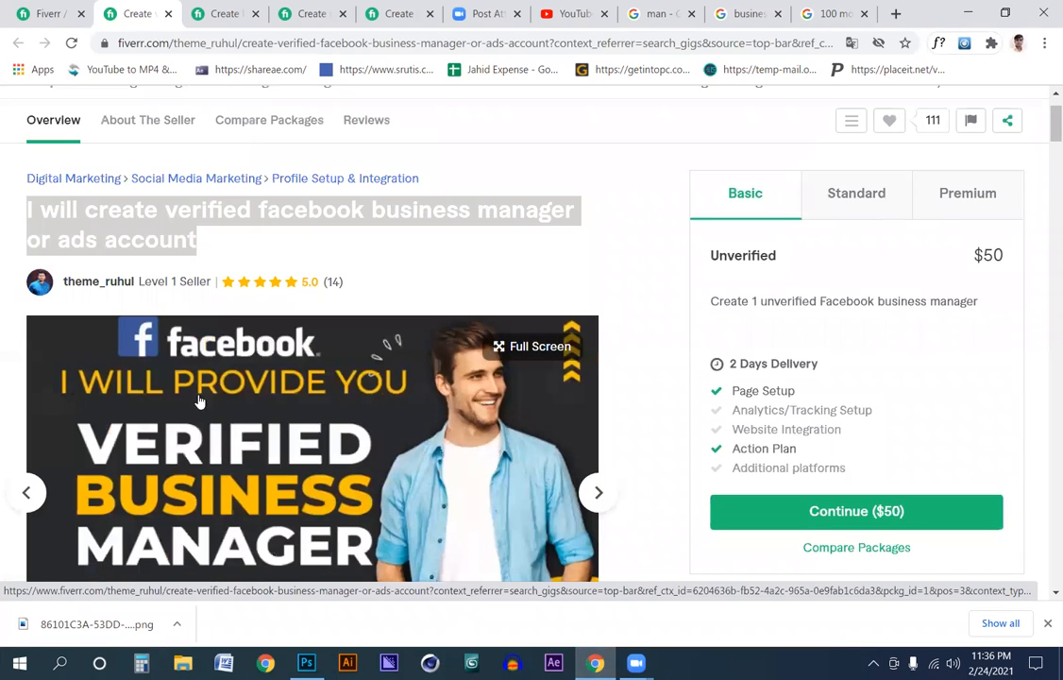
{"action": "scroll", "coordinate": [120, 382], "scroll_direction": "up", "scroll_amount": 1}
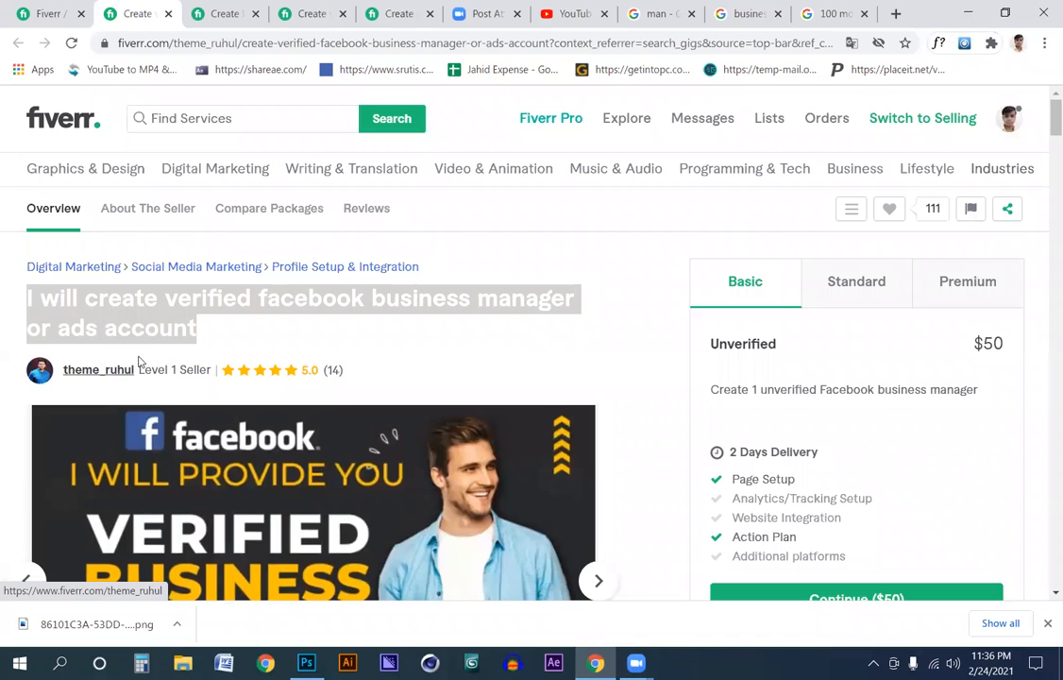
{"action": "left_click_drag", "start_coordinate": [135, 370], "coordinate": [115, 393]}
{"action": "key", "text": "ctrl+c"}
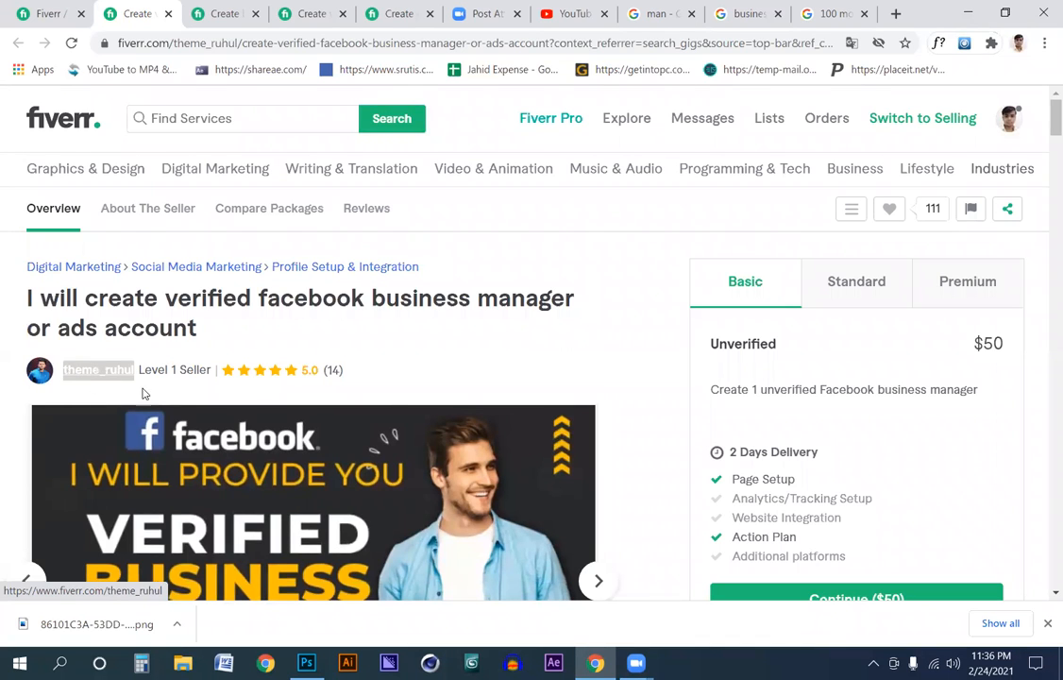
Switch to Photoshop, set the Author to the copied seller username, and activate the Author Title field.
{"action": "left_click", "coordinate": [308, 661]}
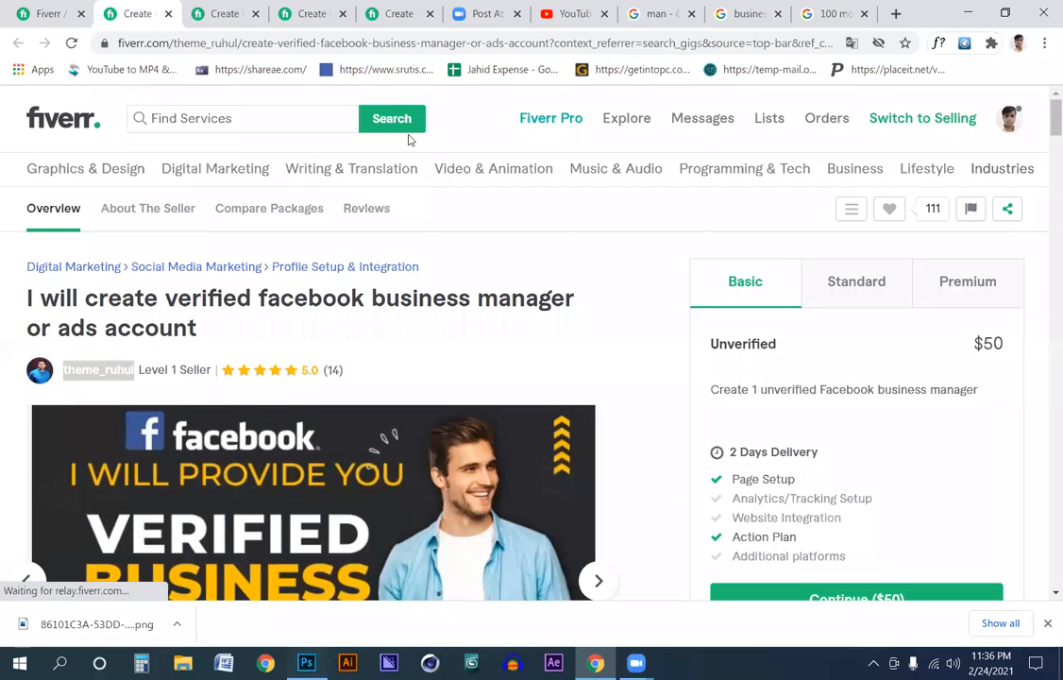
{"action": "key", "text": "ctrl+v"}
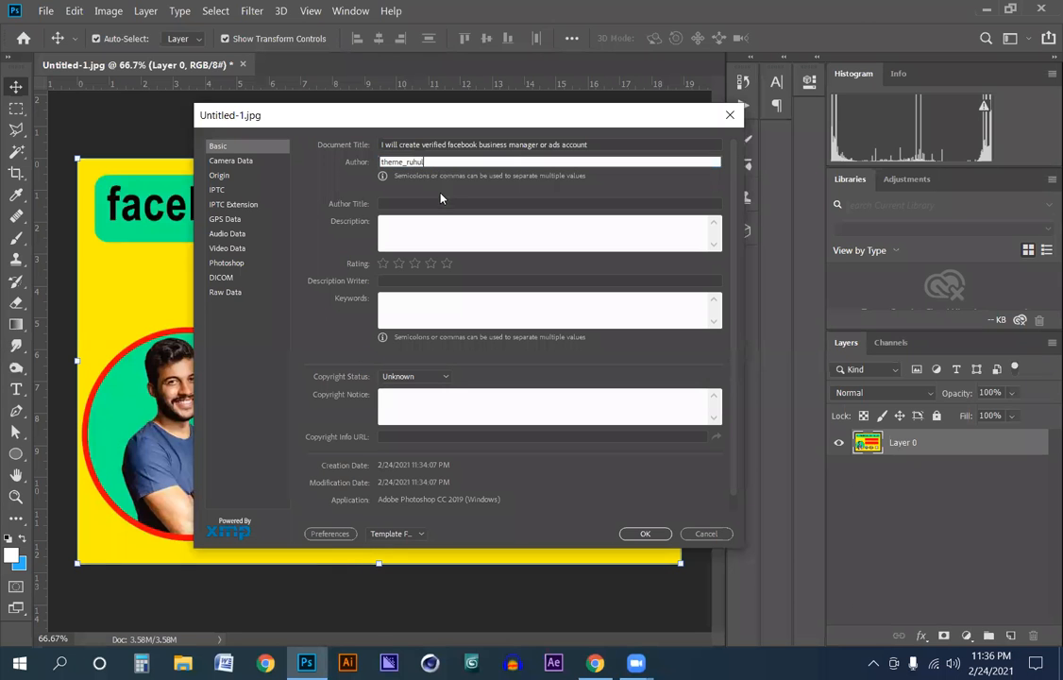
{"action": "left_click", "coordinate": [411, 204]}
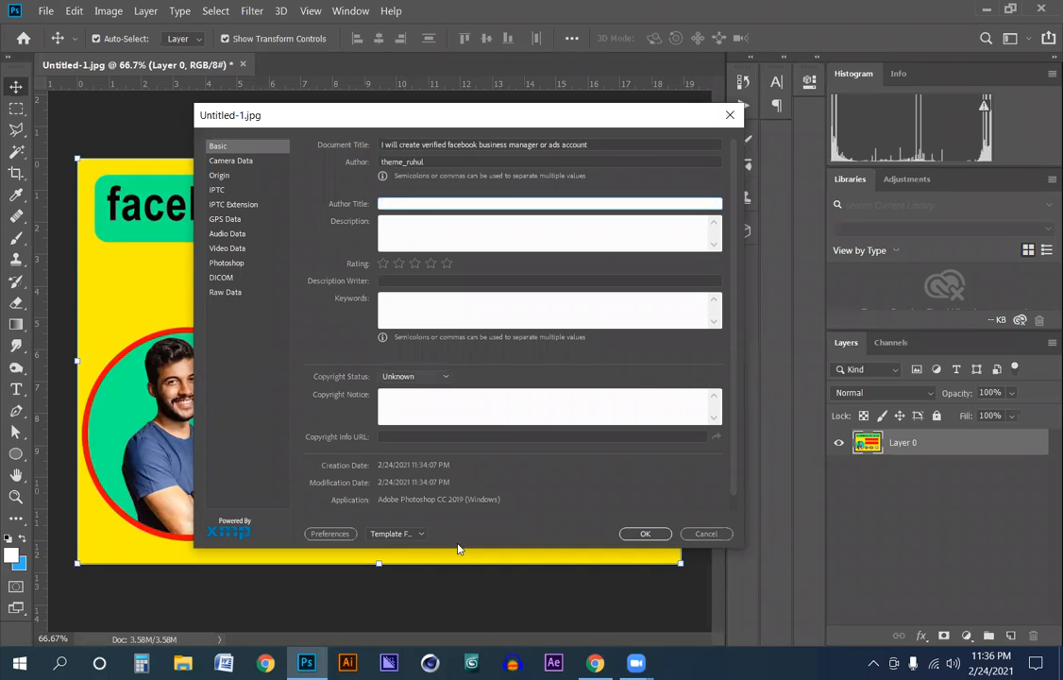
In Chrome, review the verified business manager gig's page and the title of the gig "I will create business manager with verified facebook account".
{"action": "left_click", "coordinate": [599, 662]}
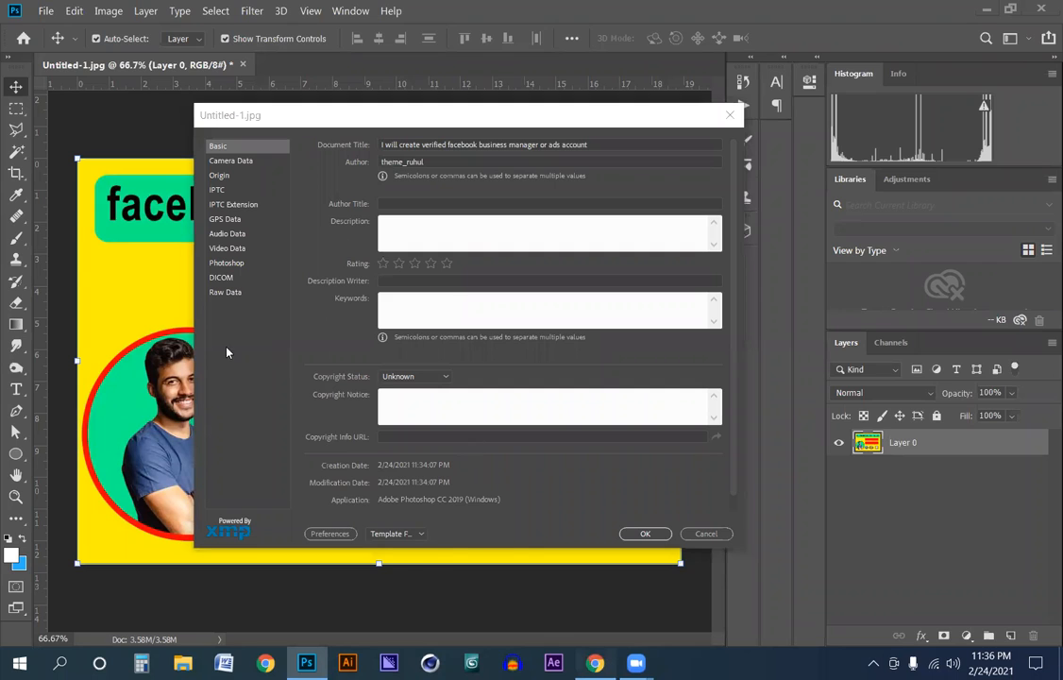
{"action": "scroll", "coordinate": [321, 359], "scroll_direction": "down", "scroll_amount": 5}
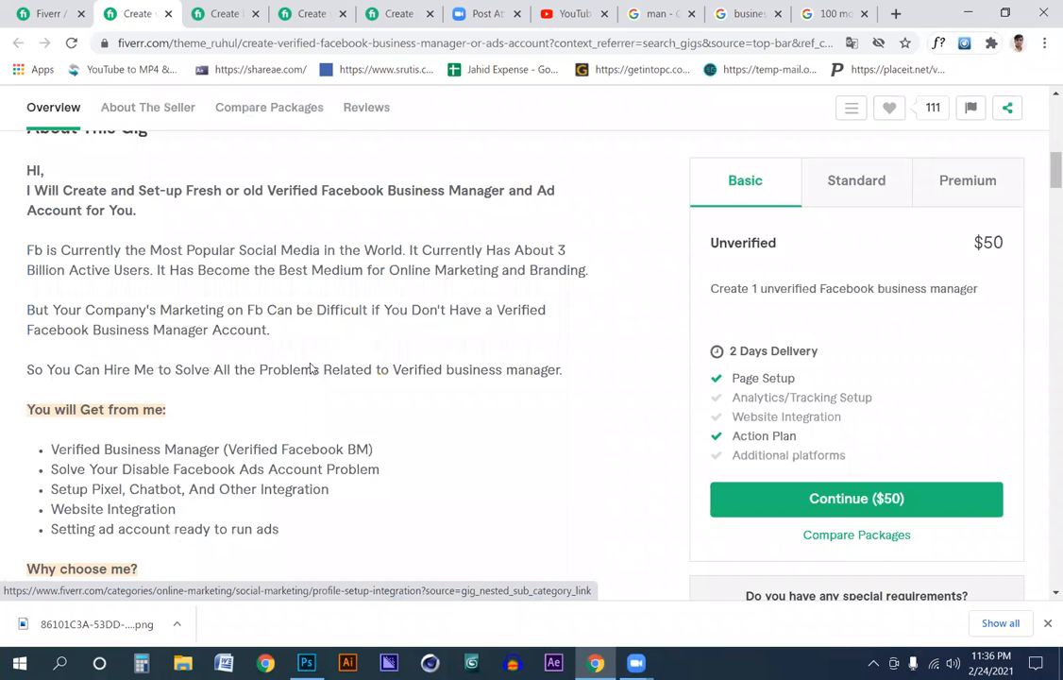
{"action": "scroll", "coordinate": [282, 351], "scroll_direction": "up", "scroll_amount": 4}
{"action": "left_click", "coordinate": [225, 11]}
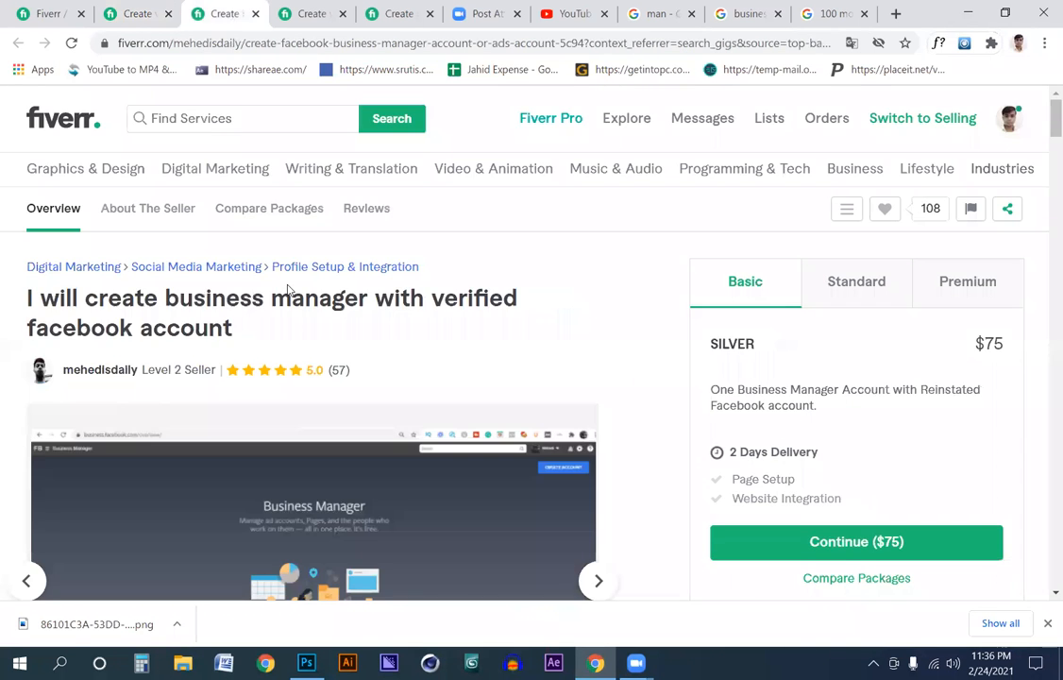
{"action": "left_click_drag", "start_coordinate": [24, 274], "coordinate": [90, 324]}
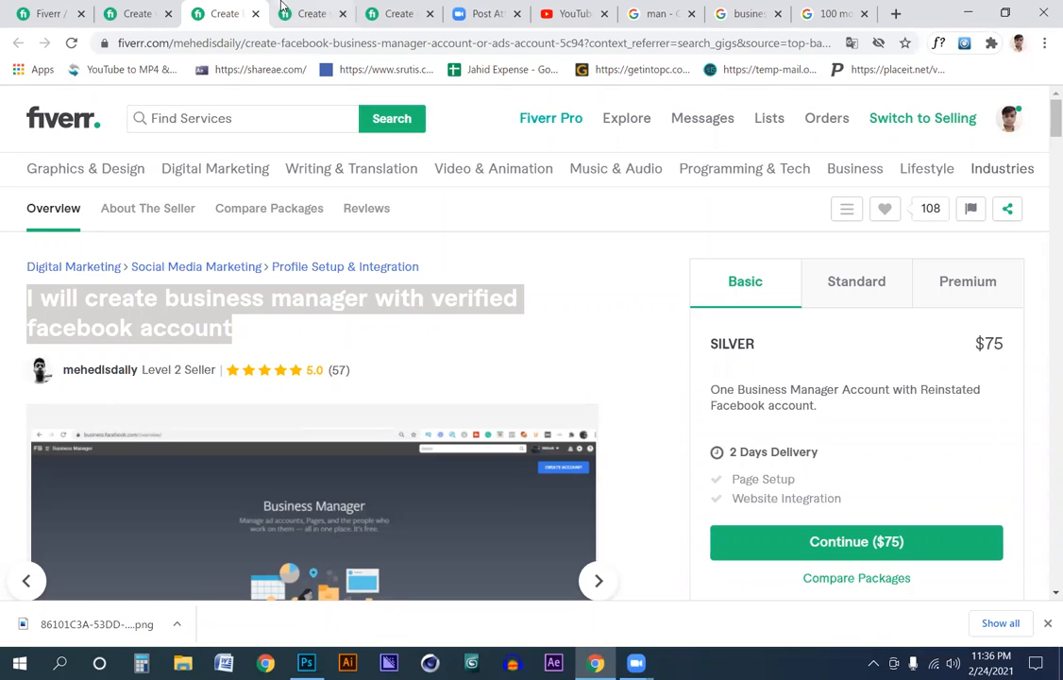
{"action": "left_click", "coordinate": [137, 14]}
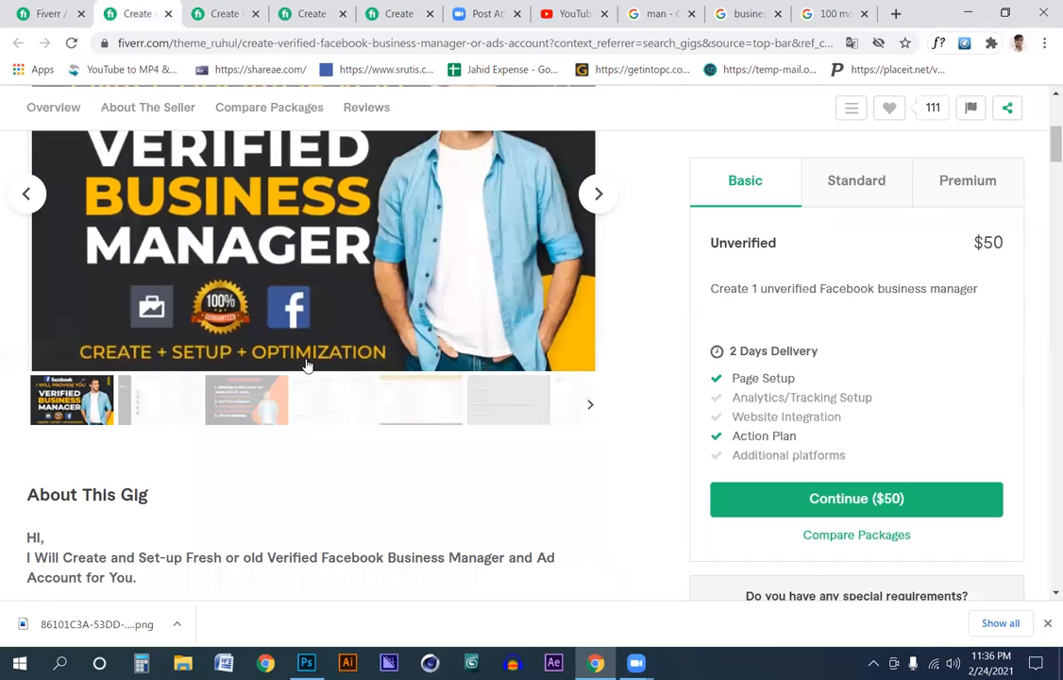
{"action": "scroll", "coordinate": [306, 365], "scroll_direction": "up", "scroll_amount": 5}
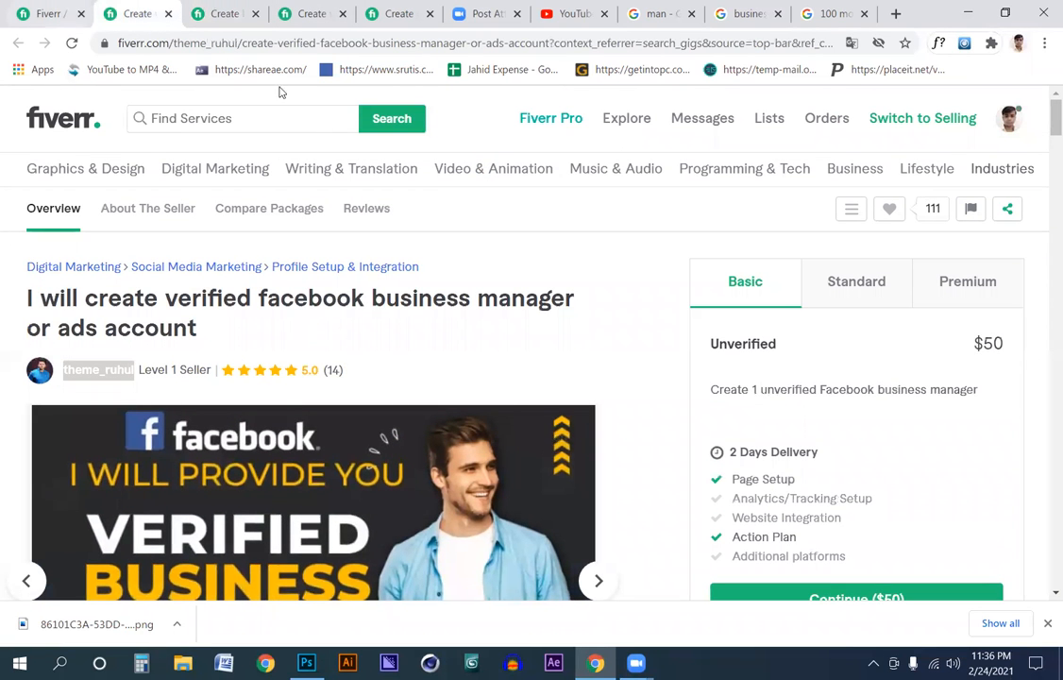
Go from the Fiverr search results to the account's own profile and open its active background-removal gig.
{"action": "left_click", "coordinate": [52, 13]}
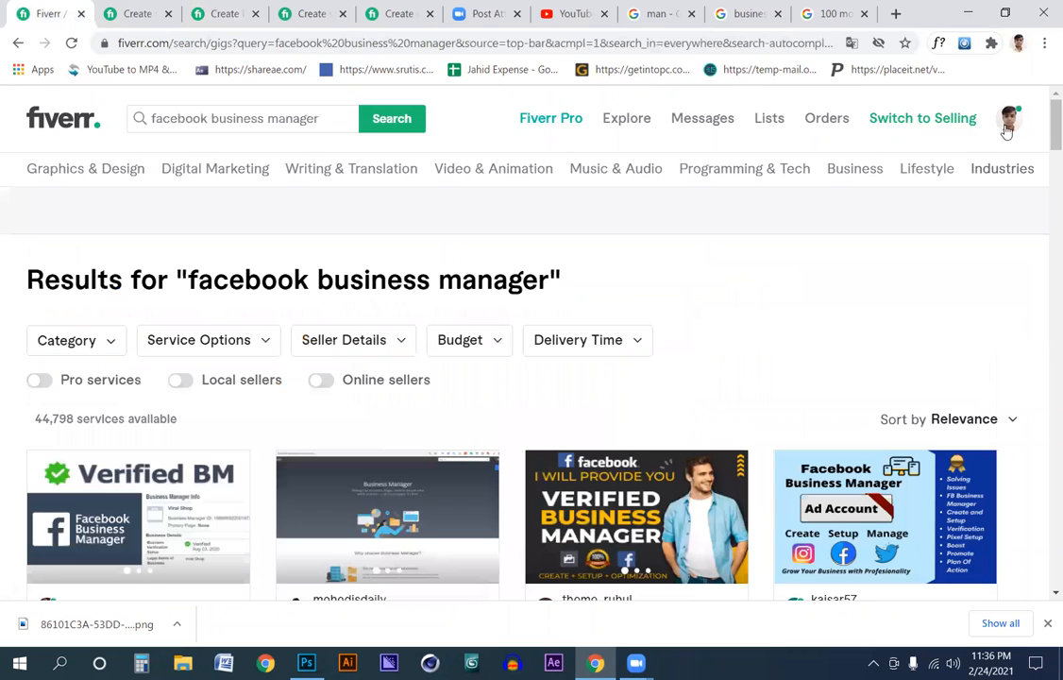
{"action": "left_click", "coordinate": [904, 166]}
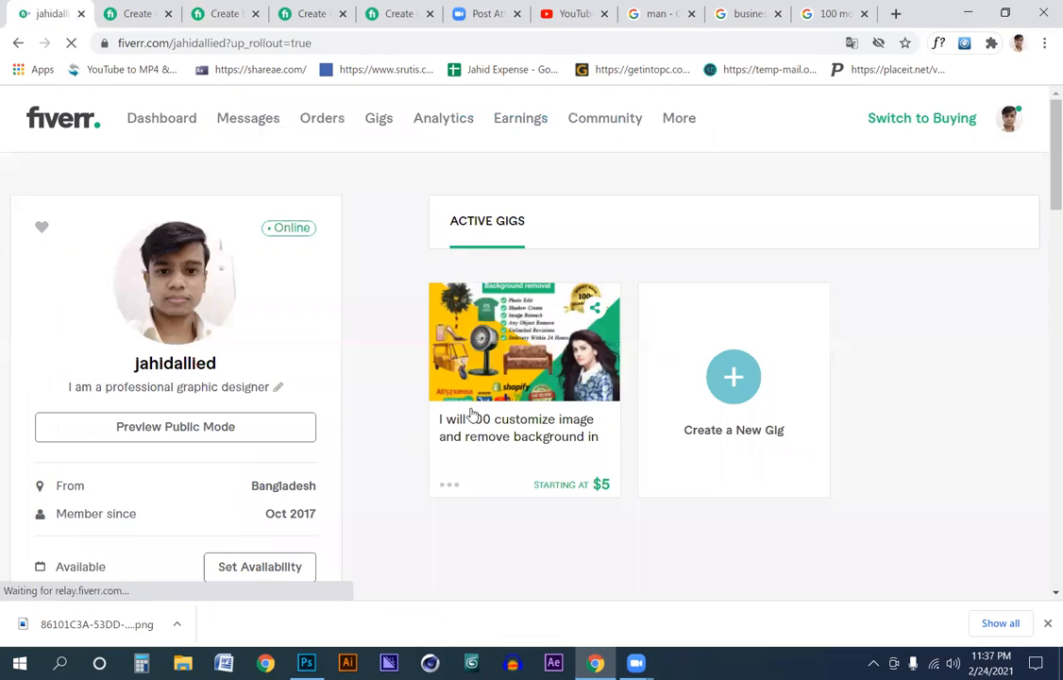
{"action": "left_click", "coordinate": [521, 340]}
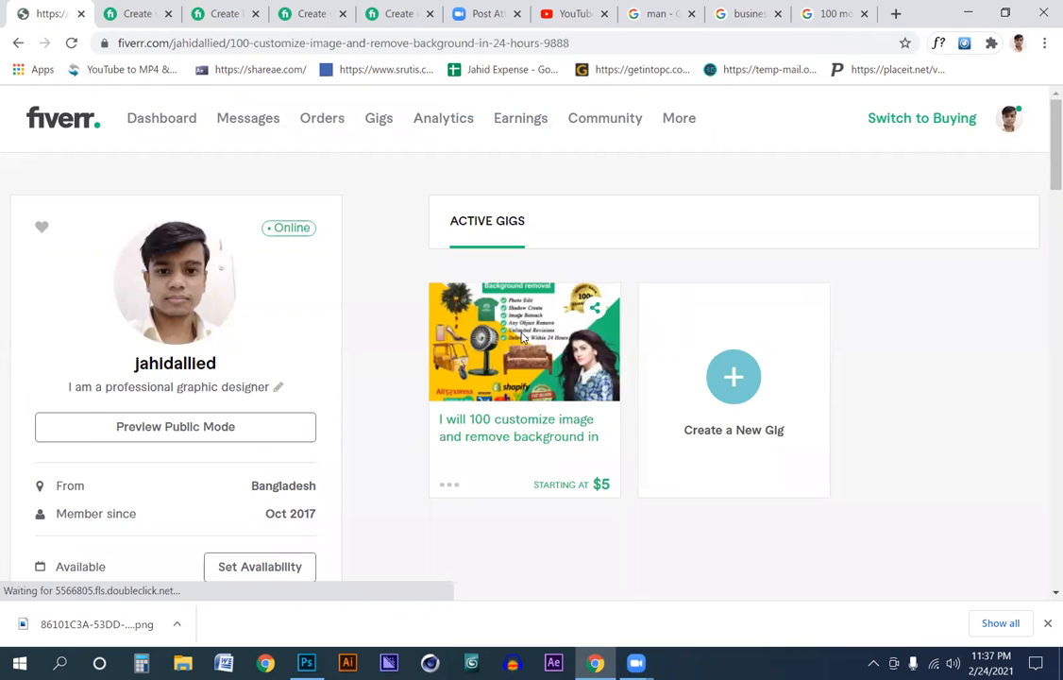
Copy the full gig title "I will 100 customize image and remove background in 24 hours".
{"action": "left_click_drag", "start_coordinate": [47, 341], "coordinate": [27, 374]}
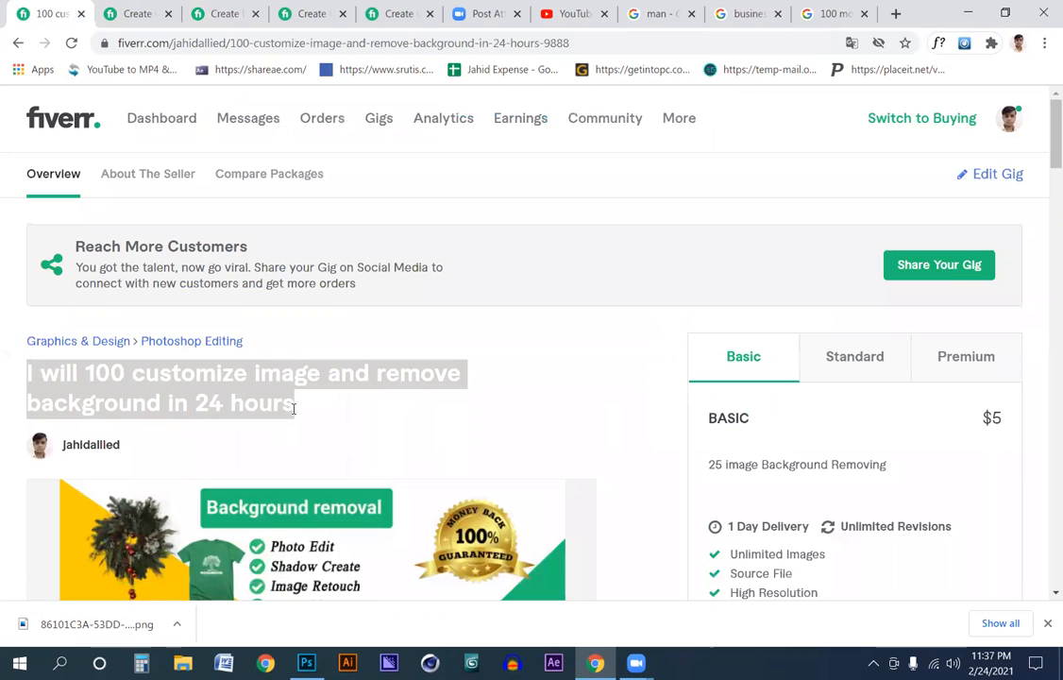
{"action": "left_click", "coordinate": [277, 409]}
{"action": "left_click_drag", "start_coordinate": [295, 406], "coordinate": [52, 377]}
{"action": "key", "text": "ctrl+c"}
{"action": "left_click", "coordinate": [92, 384]}
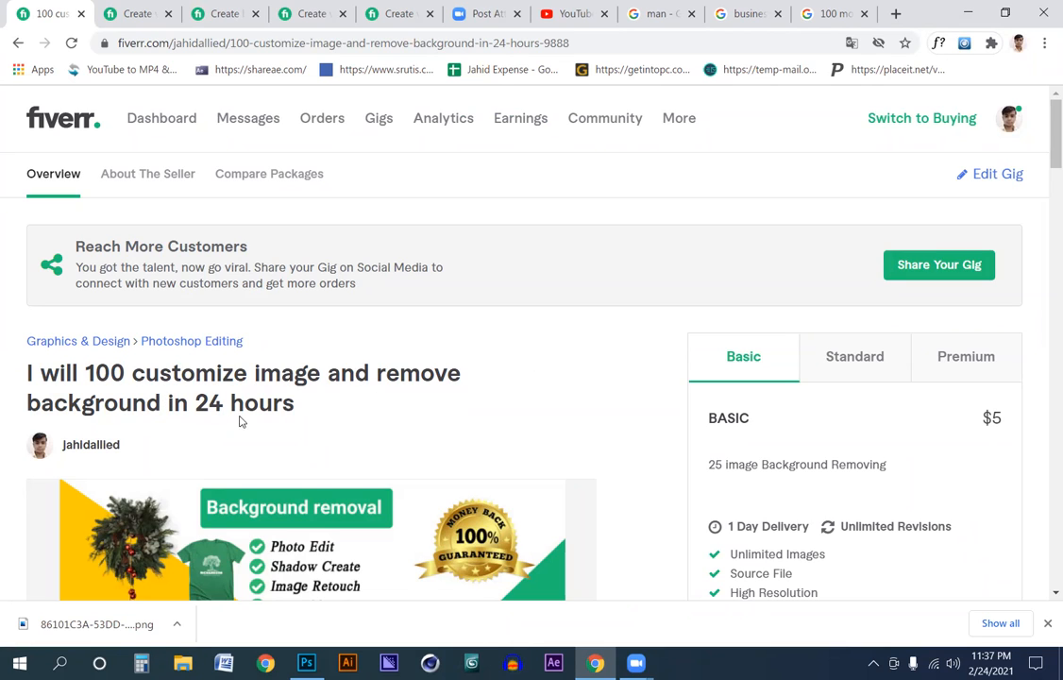
{"action": "left_click_drag", "start_coordinate": [321, 374], "coordinate": [256, 379]}
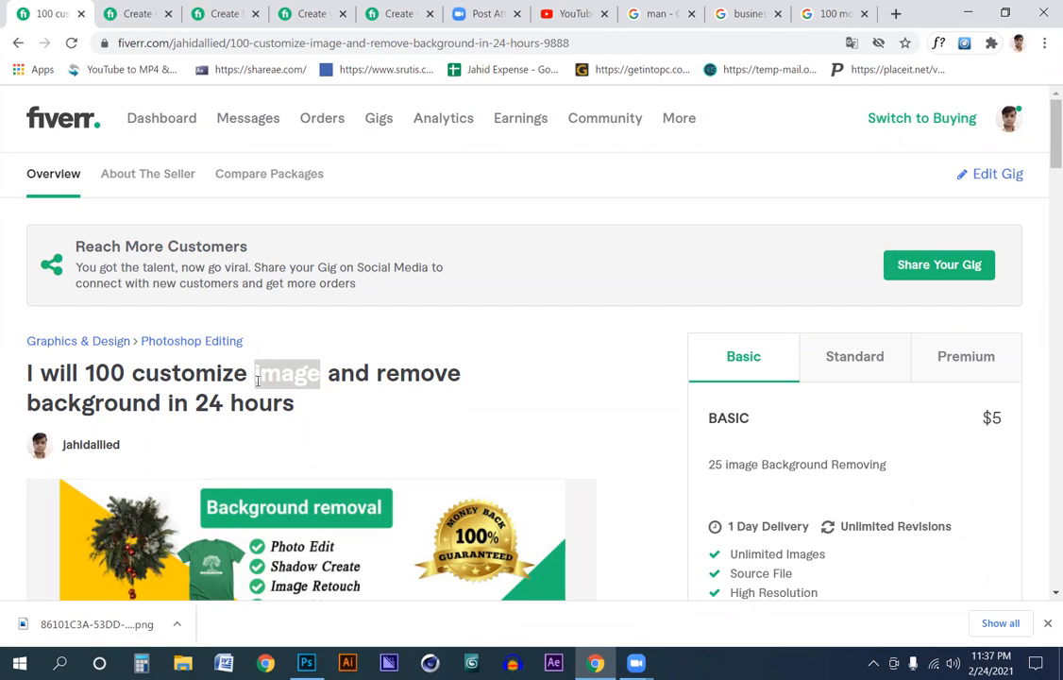
{"action": "left_click", "coordinate": [256, 381]}
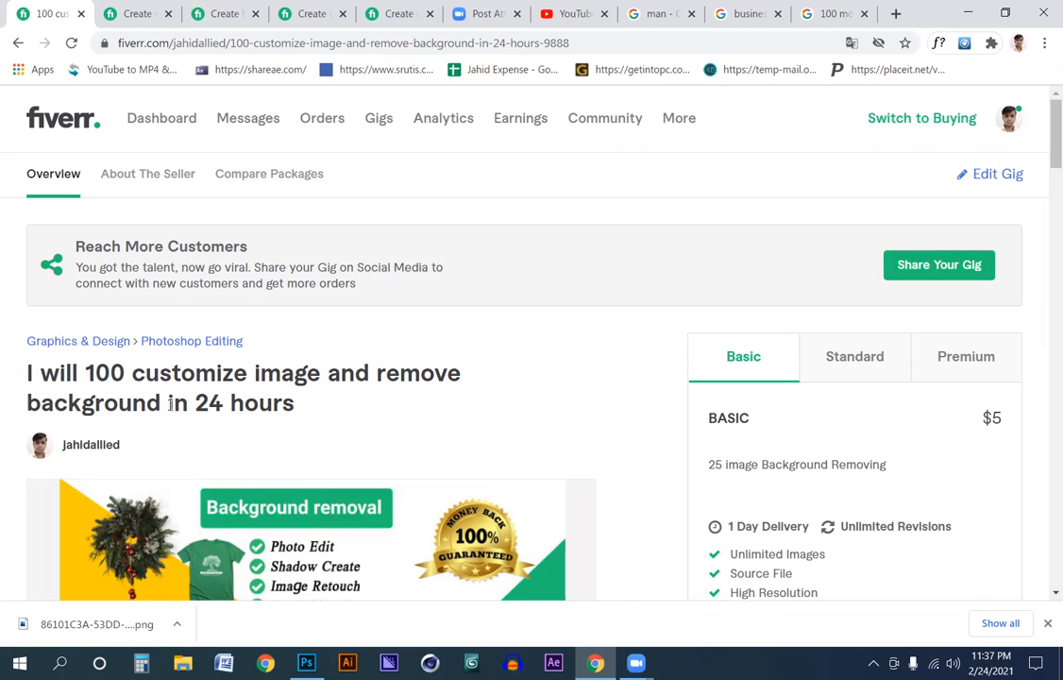
{"action": "left_click_drag", "start_coordinate": [292, 405], "coordinate": [123, 374]}
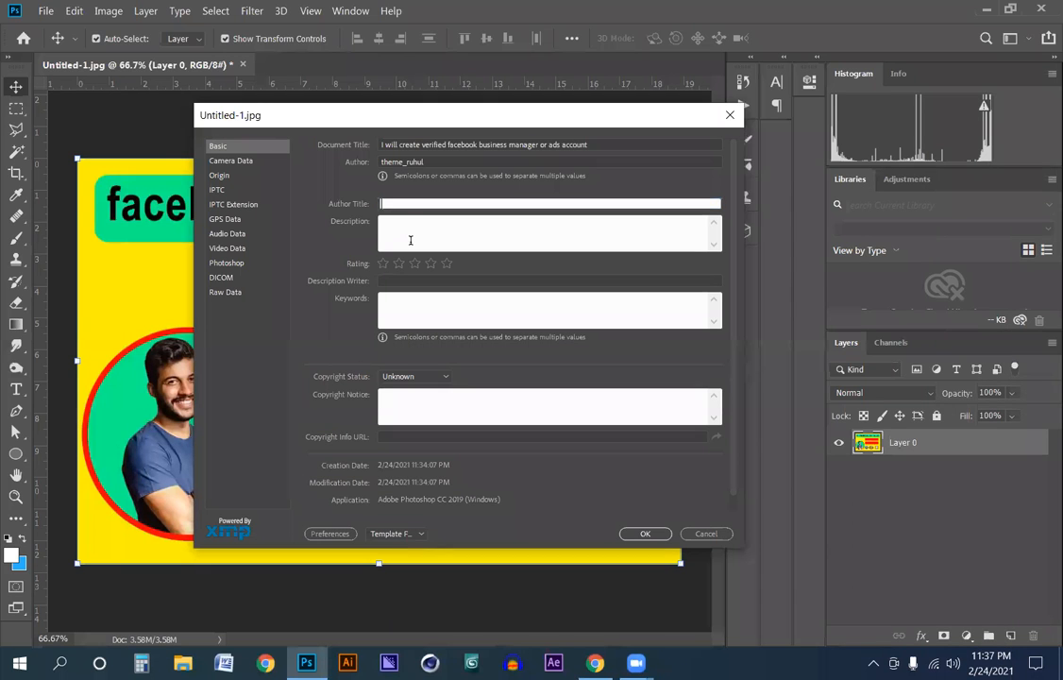
In Photoshop, set the Author Title to "I will 100 customize image and remove background in 24 hours" and the Description to "dfgh bd fg bhgfnfgh".
{"action": "key", "text": "ctrl+v"}
{"action": "left_click", "coordinate": [406, 234]}
{"action": "type", "text": "dfgh bc"}
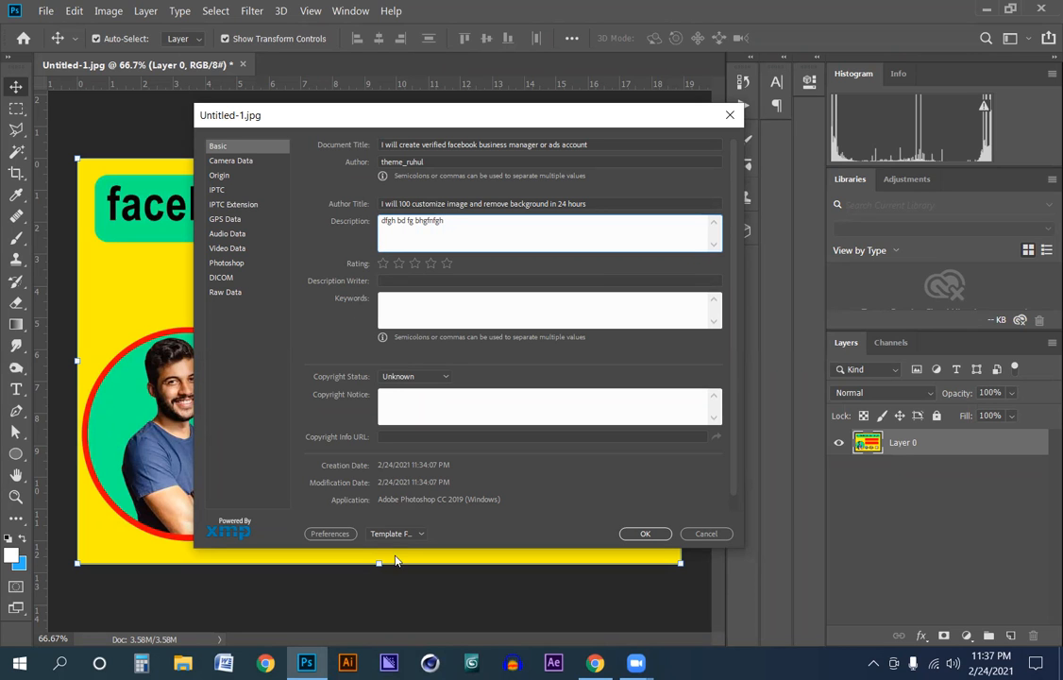
Switch to Chrome and copy the seller's self-description text from the About The Seller section of the gig page.
{"action": "left_click", "coordinate": [595, 663]}
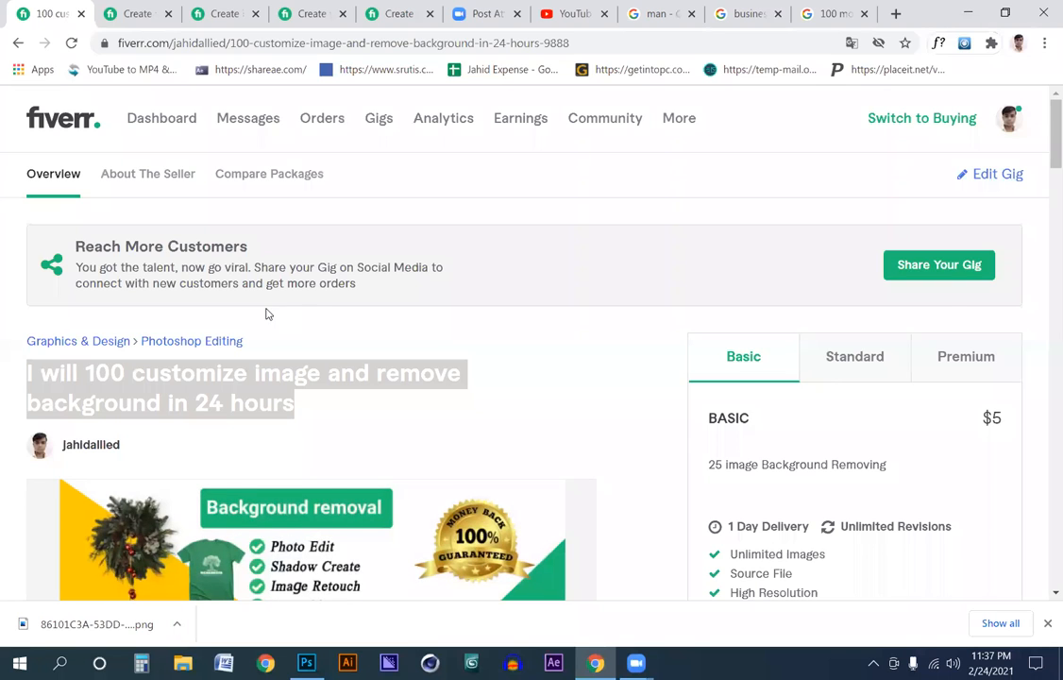
{"action": "scroll", "coordinate": [309, 319], "scroll_direction": "down", "scroll_amount": 4}
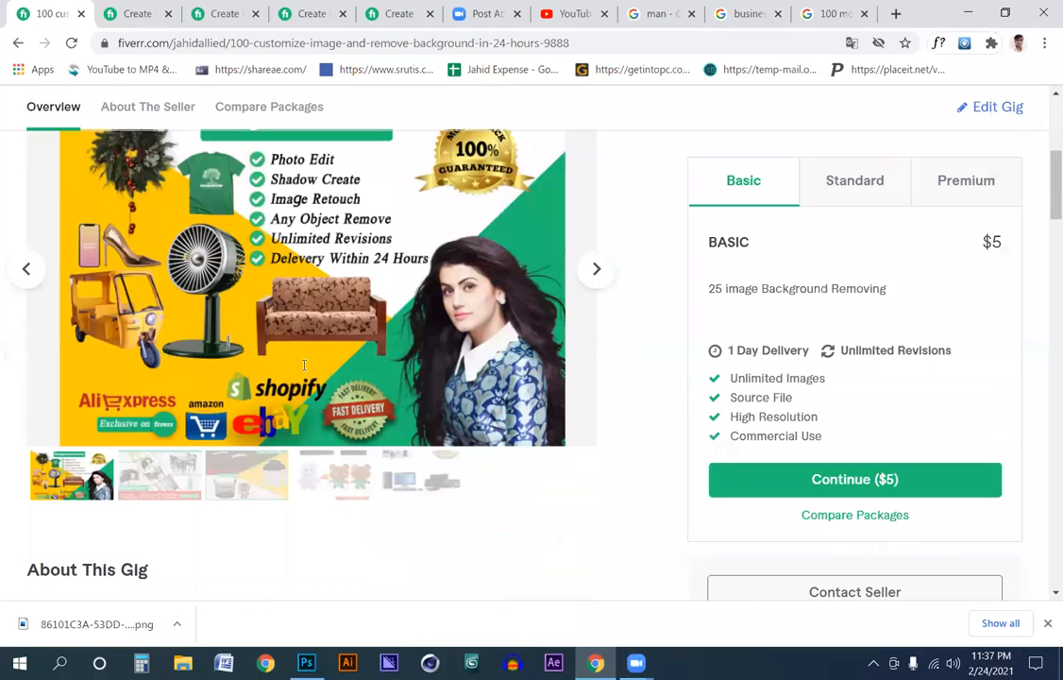
{"action": "scroll", "coordinate": [73, 328], "scroll_direction": "down", "scroll_amount": 5}
{"action": "scroll", "coordinate": [49, 141], "scroll_direction": "down", "scroll_amount": 1}
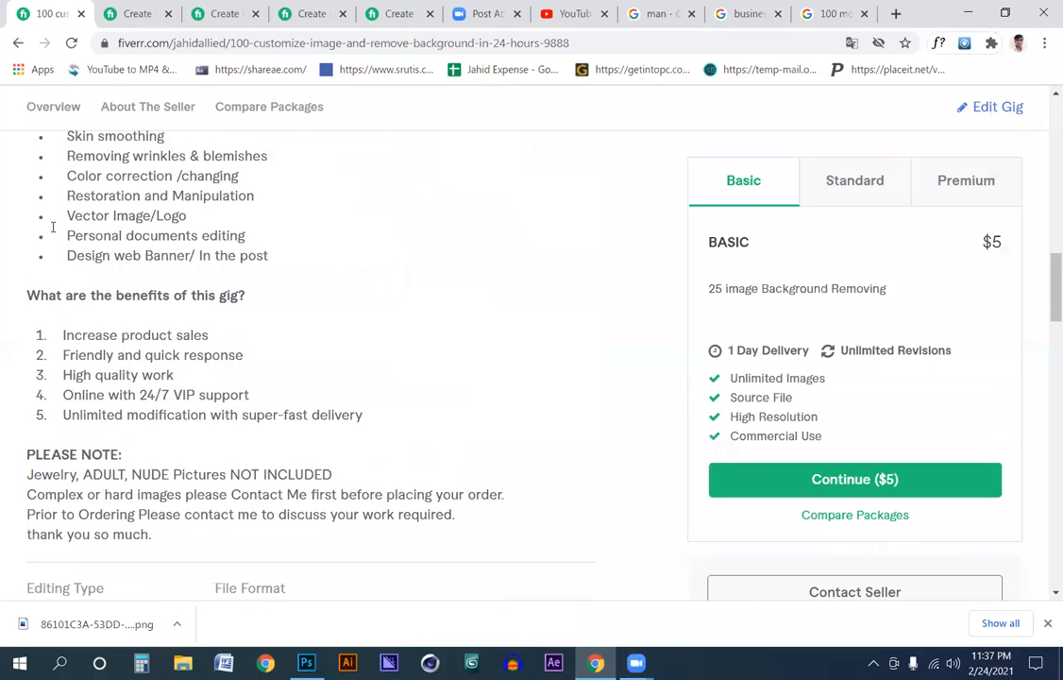
{"action": "scroll", "coordinate": [93, 283], "scroll_direction": "down", "scroll_amount": 10}
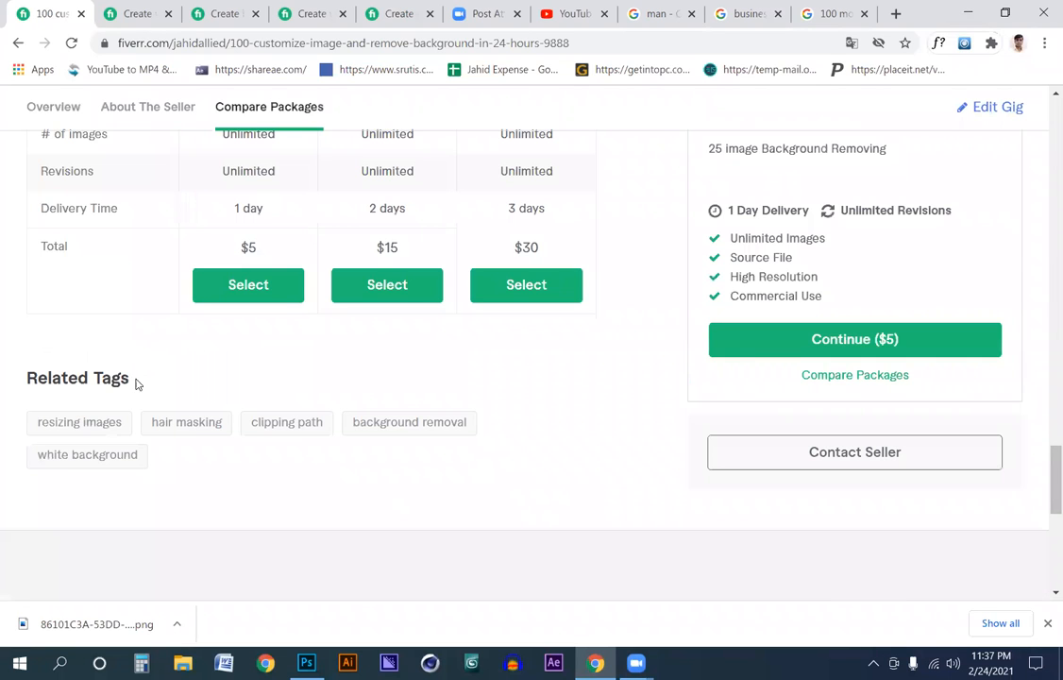
{"action": "scroll", "coordinate": [47, 379], "scroll_direction": "up", "scroll_amount": 7}
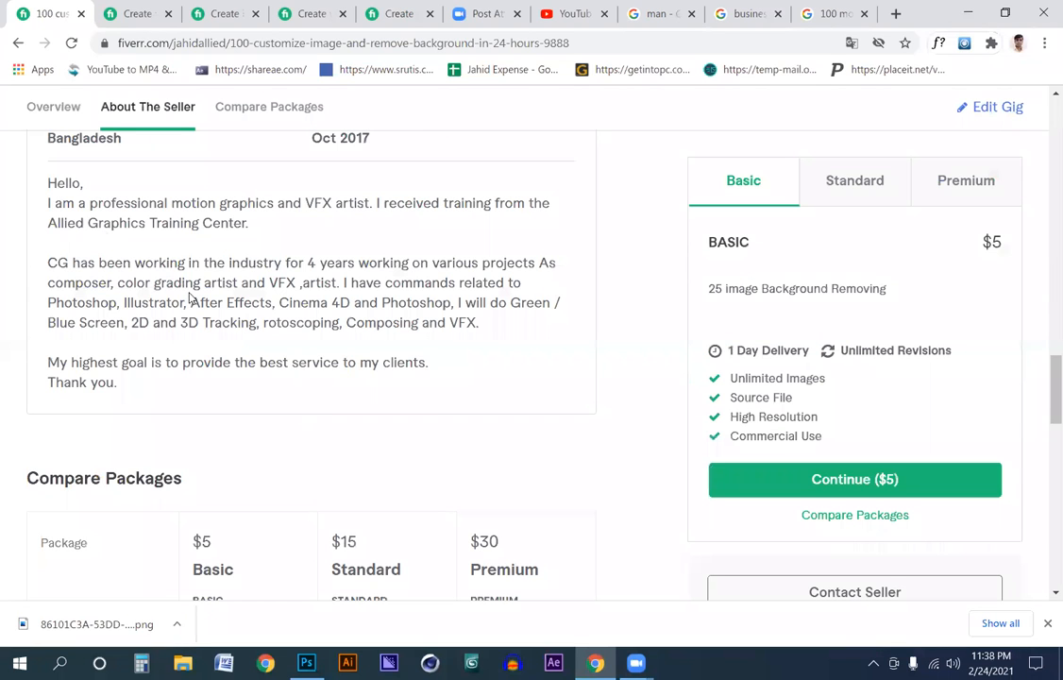
{"action": "triple_click", "coordinate": [189, 299]}
{"action": "key", "text": "ctrl+c"}
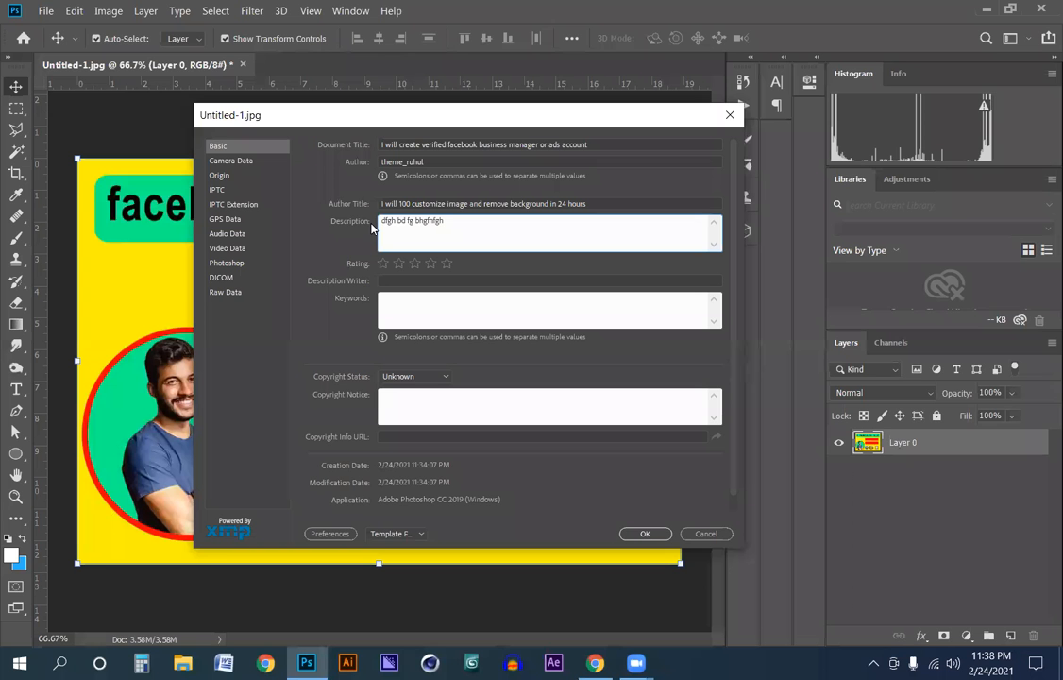
Replace the placeholder Description in Photoshop's File Info dialog with the copied seller text and check it through.
{"action": "left_click_drag", "start_coordinate": [445, 225], "coordinate": [372, 228]}
{"action": "key", "text": "ctrl+v"}
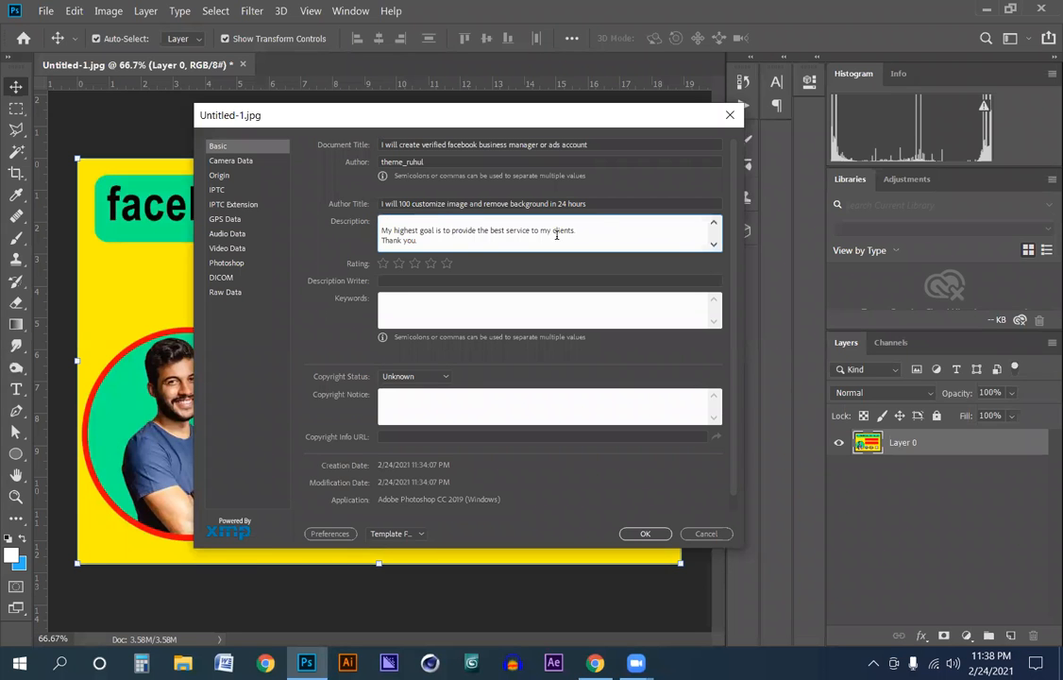
{"action": "scroll", "coordinate": [484, 244], "scroll_direction": "up", "scroll_amount": 5}
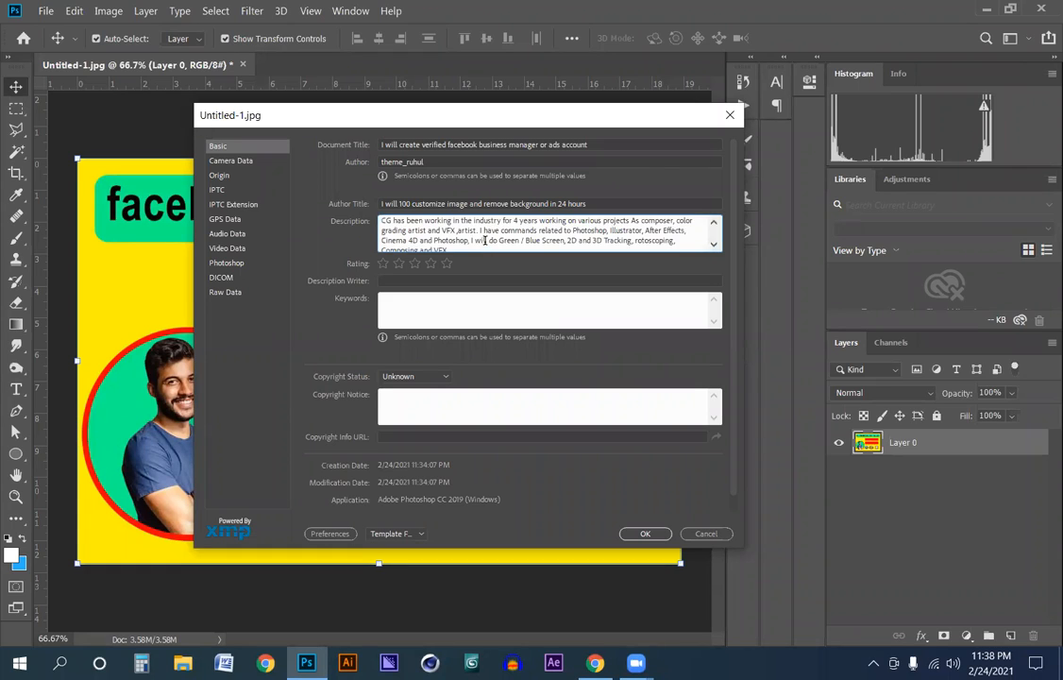
{"action": "scroll", "coordinate": [485, 241], "scroll_direction": "up", "scroll_amount": 2}
{"action": "scroll", "coordinate": [484, 240], "scroll_direction": "down", "scroll_amount": 7}
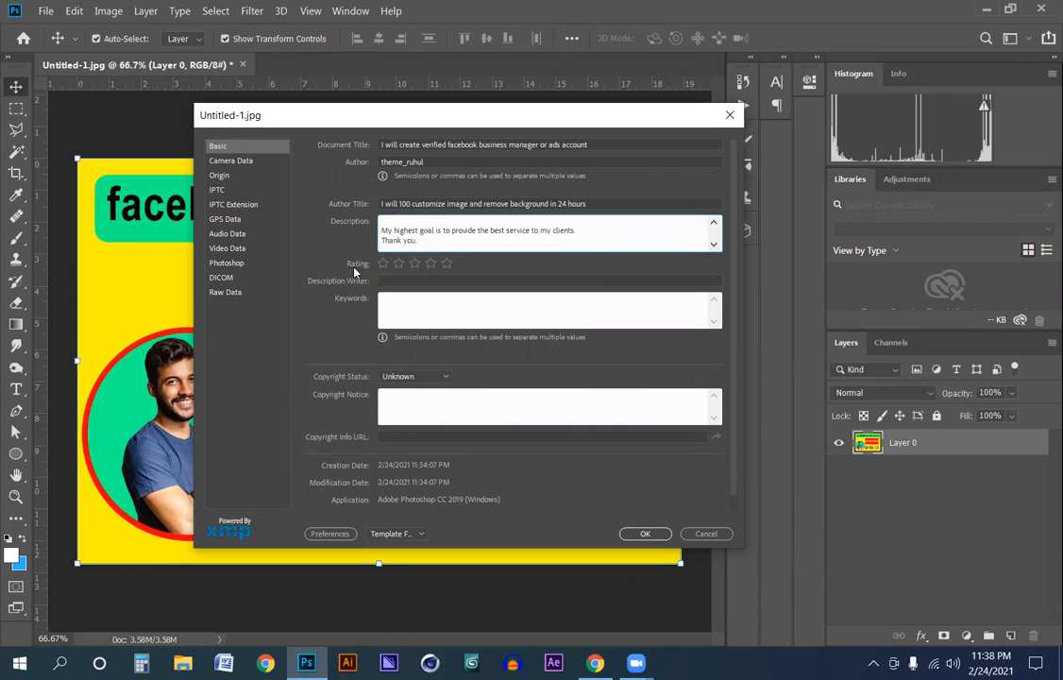
Set the Rating to five stars and activate the Description Writer field.
{"action": "left_click", "coordinate": [383, 267]}
{"action": "left_click", "coordinate": [412, 267]}
{"action": "left_click", "coordinate": [445, 265]}
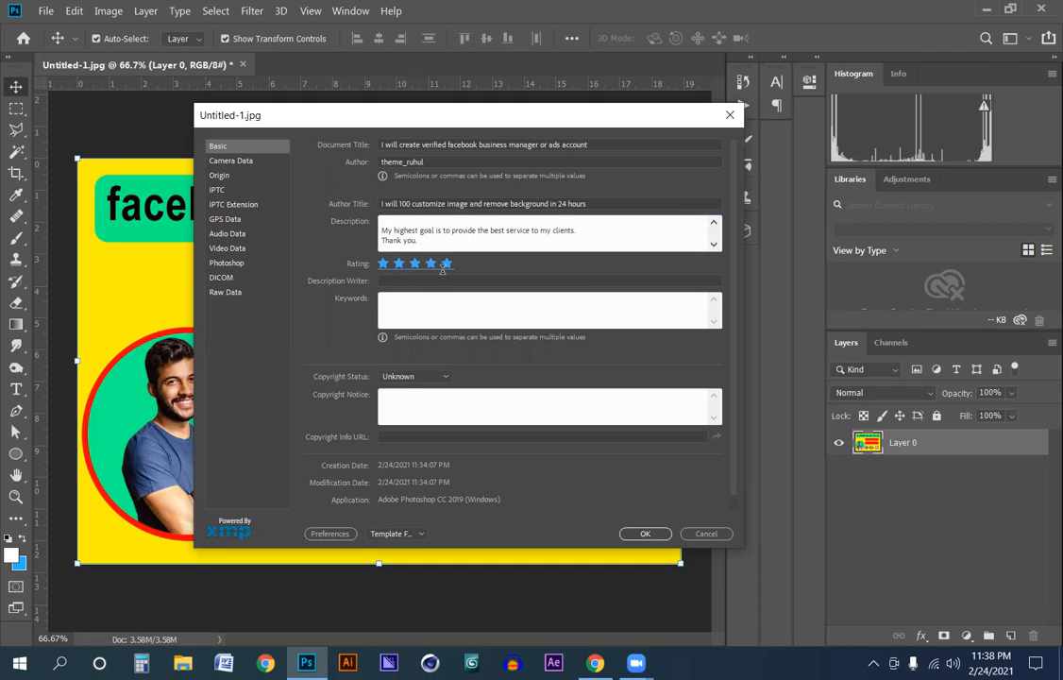
{"action": "left_click", "coordinate": [394, 280]}
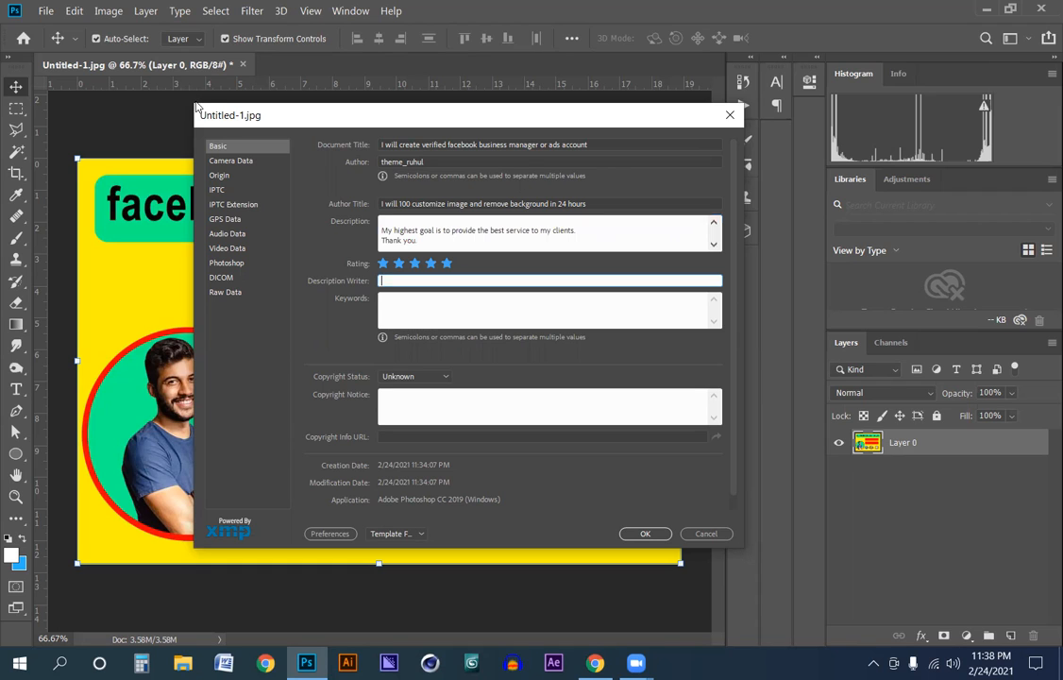
Enlarge the File Info dialog and activate the Keywords field.
{"action": "left_click_drag", "start_coordinate": [195, 106], "coordinate": [82, 32]}
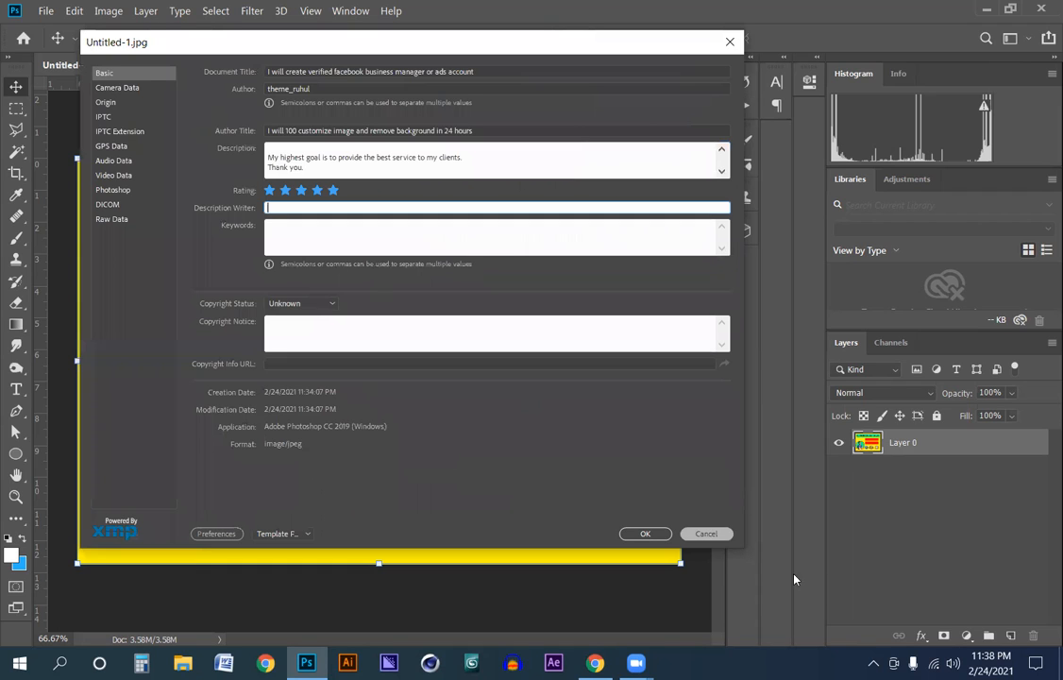
{"action": "left_click_drag", "start_coordinate": [741, 546], "coordinate": [796, 580]}
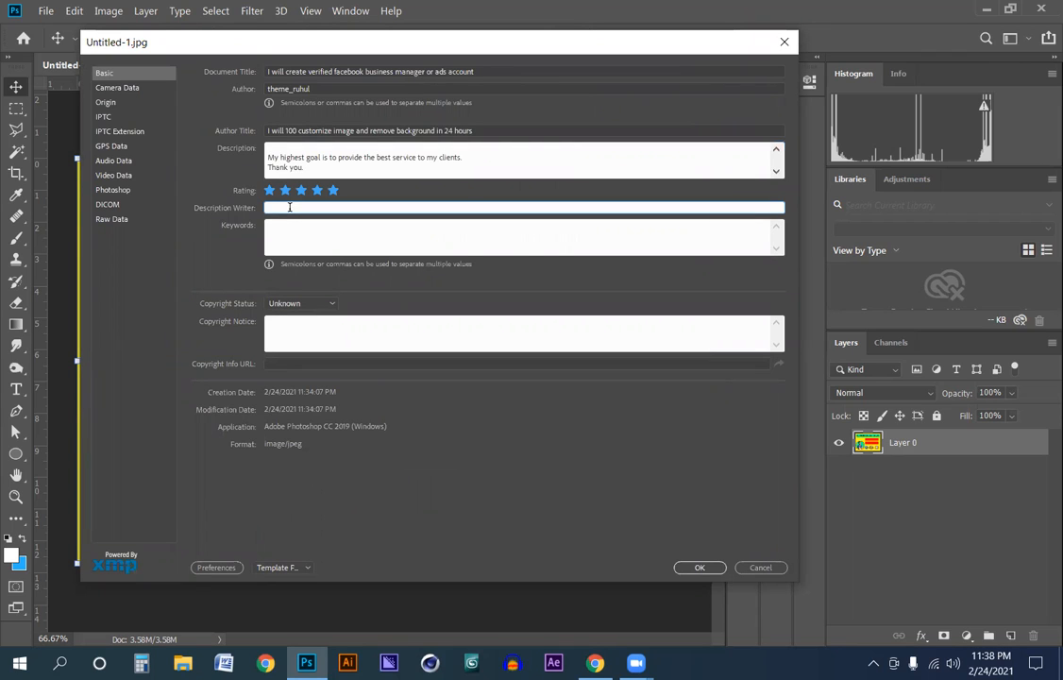
{"action": "left_click", "coordinate": [287, 239]}
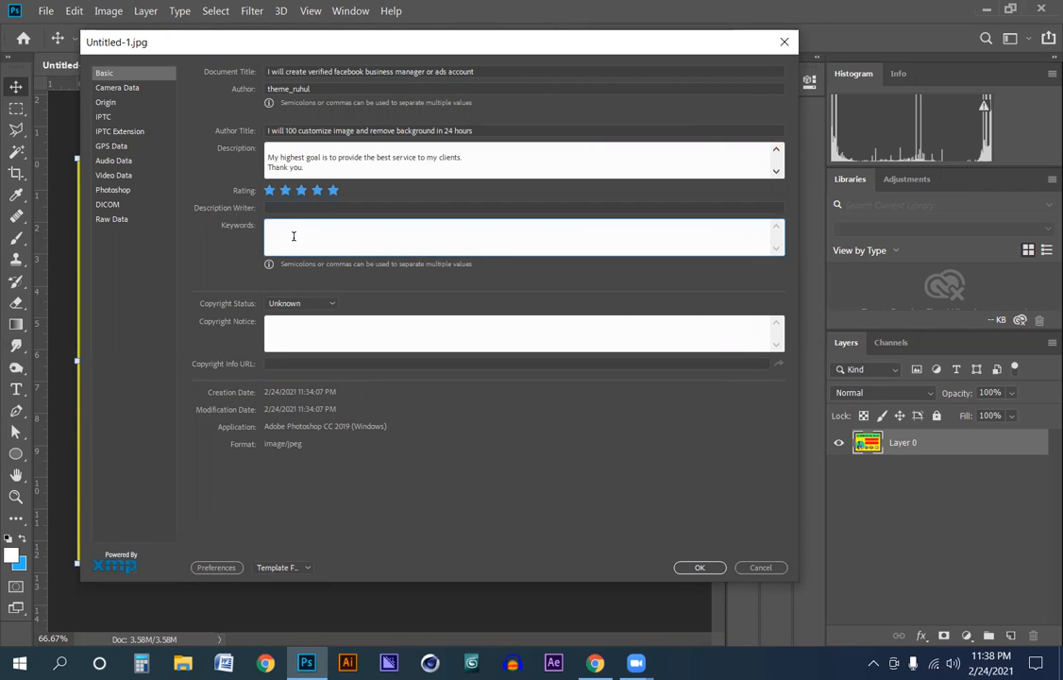
{"action": "type", "text": "hkjghjlhgikmn kjfgh"}
{"action": "key", "text": "BackSpace"}
{"action": "key", "text": "BackSpace"}
{"action": "key", "text": "BackSpace"}
{"action": "key", "text": "BackSpace"}
{"action": "key", "text": "BackSpace"}
{"action": "key", "text": "BackSpace"}
{"action": "key", "text": "BackSpace"}
{"action": "key", "text": "BackSpace"}
{"action": "key", "text": "BackSpace"}
{"action": "key", "text": "BackSpace"}
{"action": "key", "text": "BackSpace"}
{"action": "key", "text": "BackSpace"}
{"action": "key", "text": "BackSpace"}
{"action": "key", "text": "BackSpace"}
{"action": "key", "text": "BackSpace"}
{"action": "key", "text": "BackSpace"}
{"action": "key", "text": "BackSpace"}
{"action": "key", "text": "BackSpace"}
Set the Keywords to "ky work" and activate the Copyright Notice field.
{"action": "type", "text": "i"}
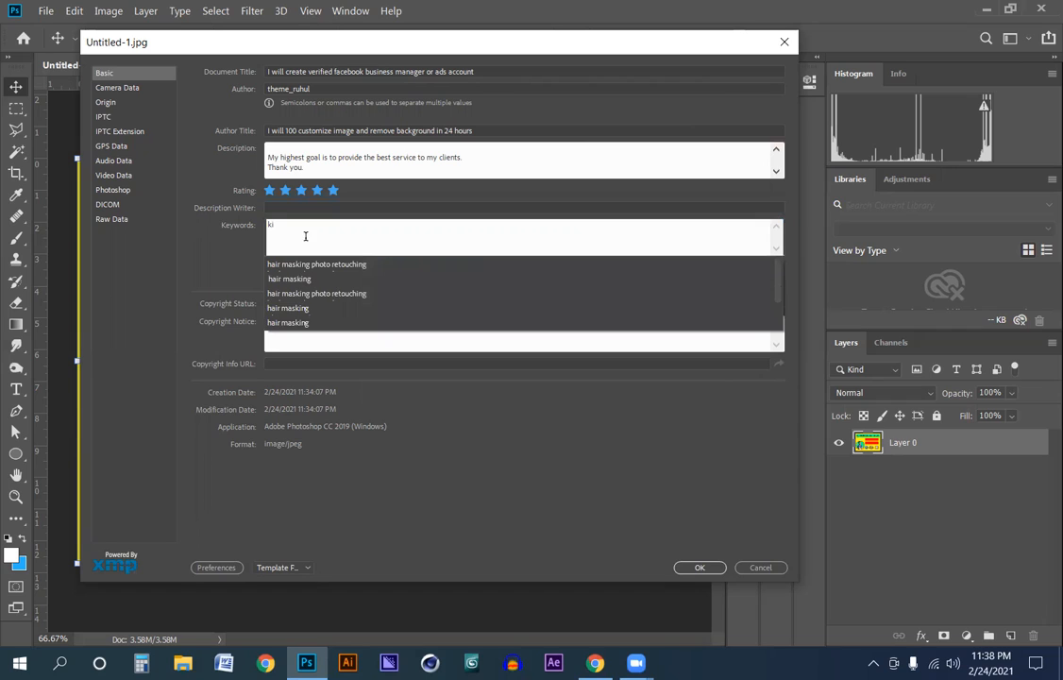
{"action": "type", "text": "y"}
{"action": "key", "text": "BackSpace"}
{"action": "key", "text": "BackSpace"}
{"action": "type", "text": "ky"}
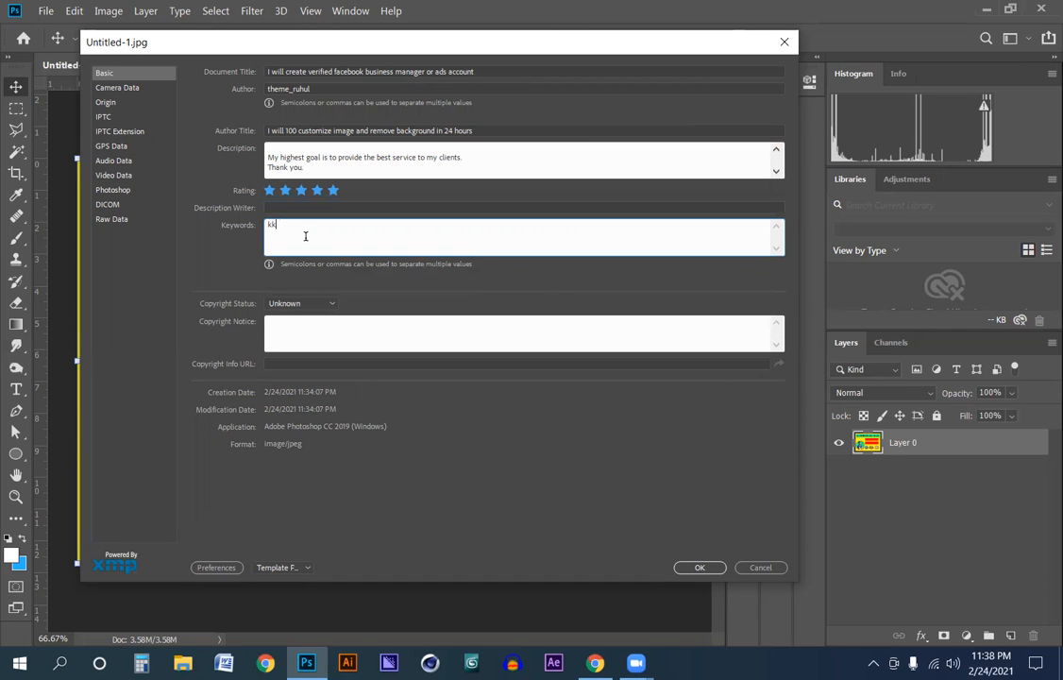
{"action": "key", "text": "BackSpace"}
{"action": "key", "text": "BackSpace"}
{"action": "type", "text": "ky work"}
{"action": "left_click", "coordinate": [311, 333]}
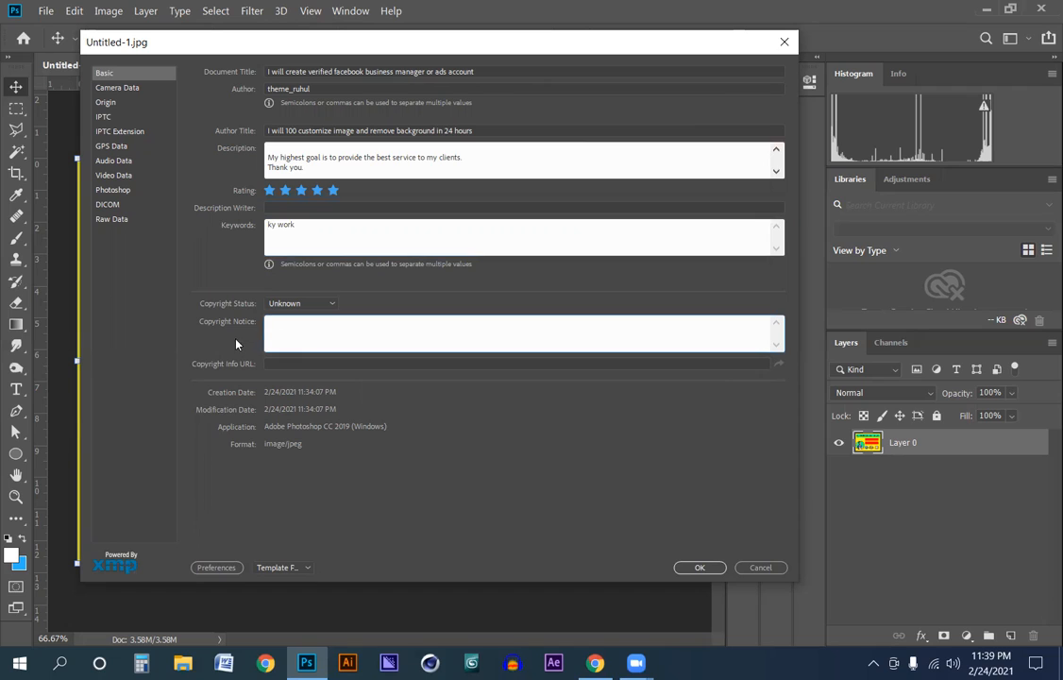
Activate the Copyright Info URL field, switch to Chrome and copy the address of the seller's Fiverr profile page.
{"action": "left_click", "coordinate": [308, 363]}
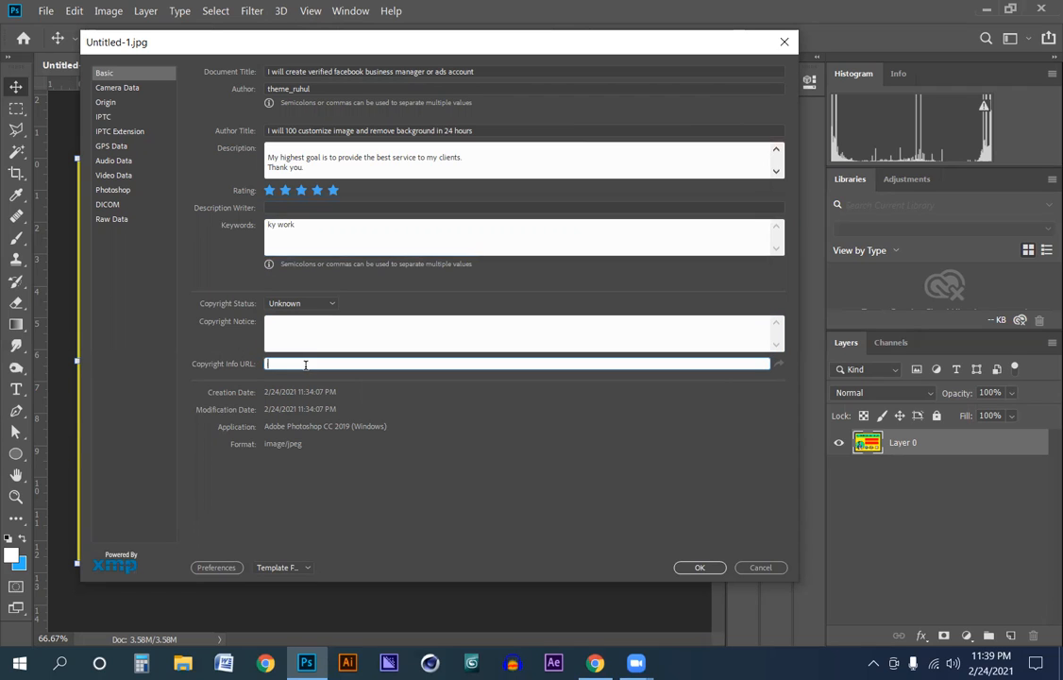
{"action": "left_click", "coordinate": [596, 664]}
{"action": "scroll", "coordinate": [326, 191], "scroll_direction": "up", "scroll_amount": 15}
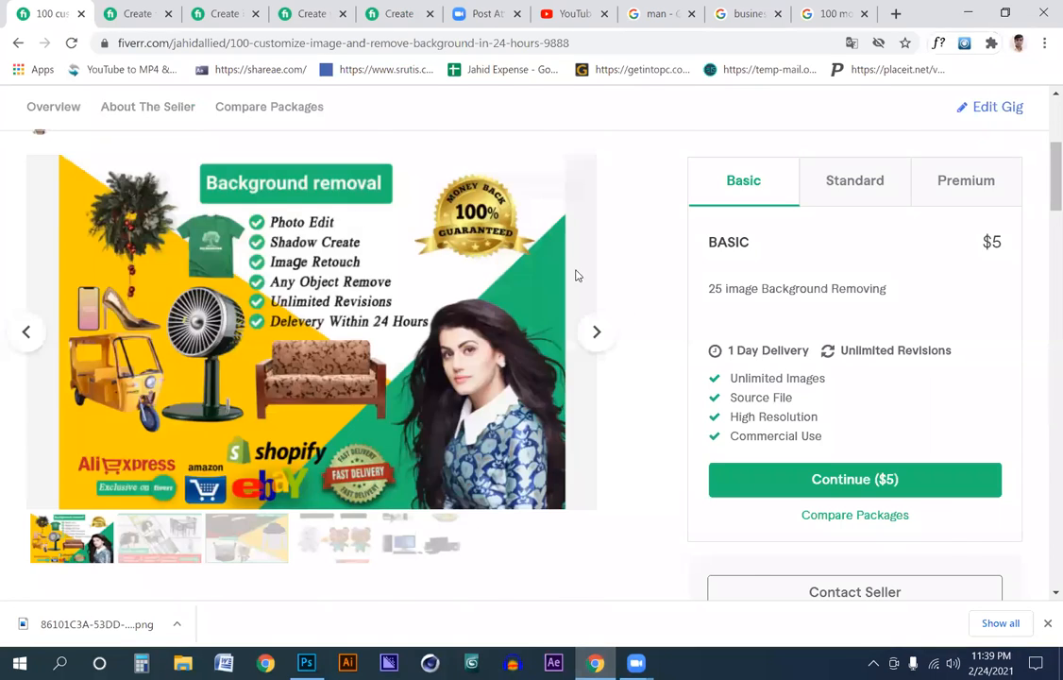
{"action": "scroll", "coordinate": [574, 276], "scroll_direction": "up", "scroll_amount": 4}
{"action": "left_click", "coordinate": [901, 180]}
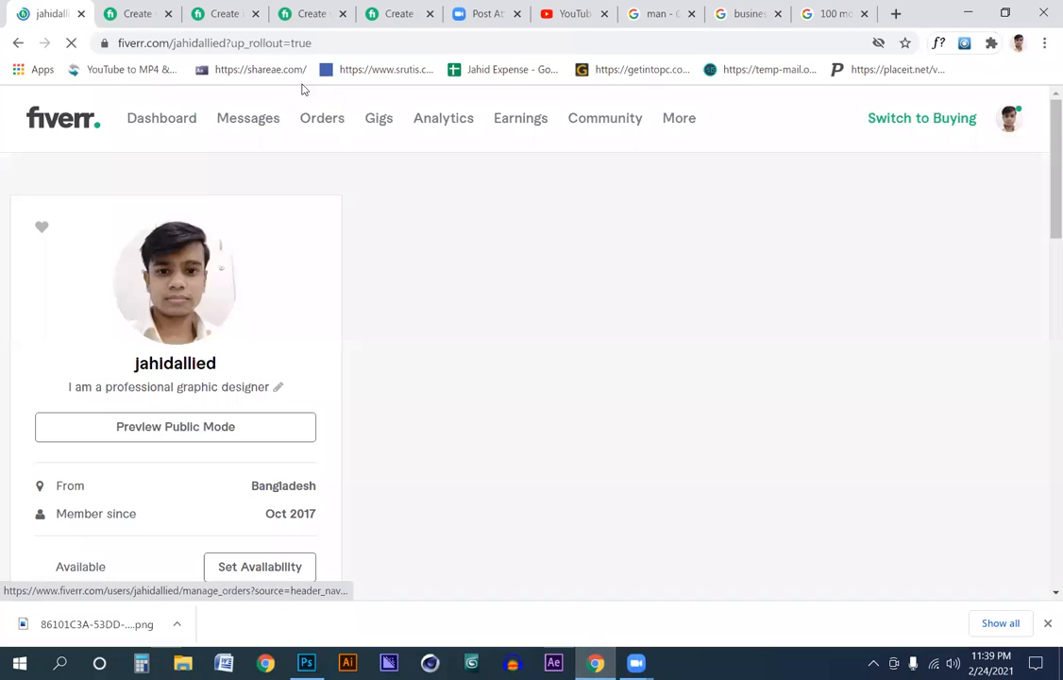
{"action": "left_click", "coordinate": [275, 44]}
{"action": "key", "text": "ctrl+c"}
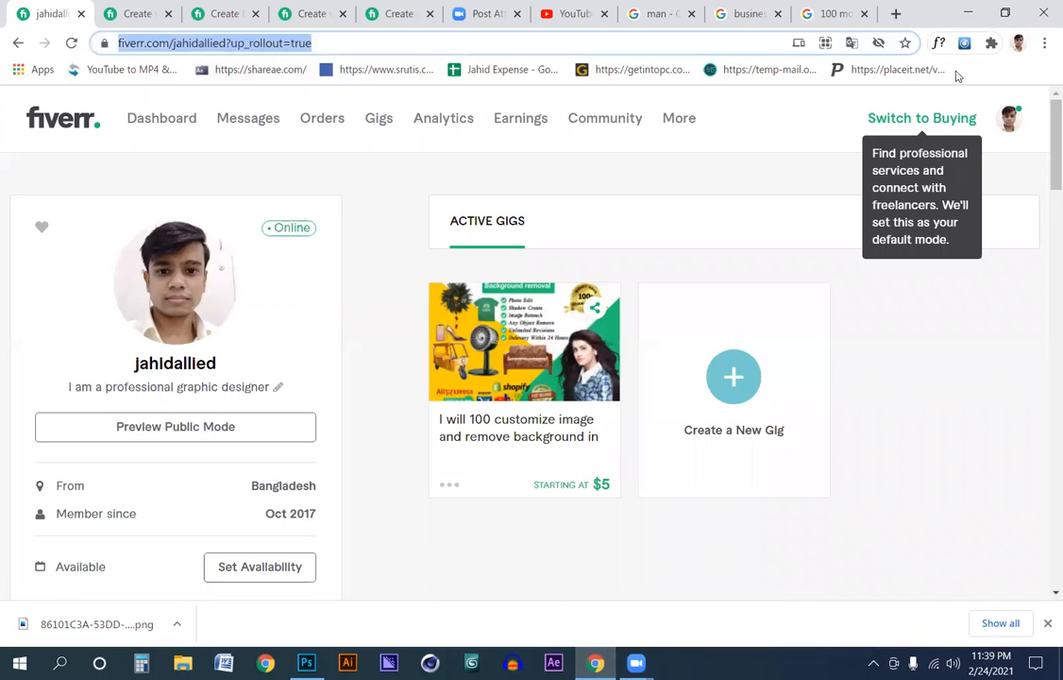
Back in Photoshop, paste the copied profile address as the Copyright Info URL and apply the File Info metadata.
{"action": "key", "text": "alt+Tab"}
{"action": "left_click", "coordinate": [283, 364]}
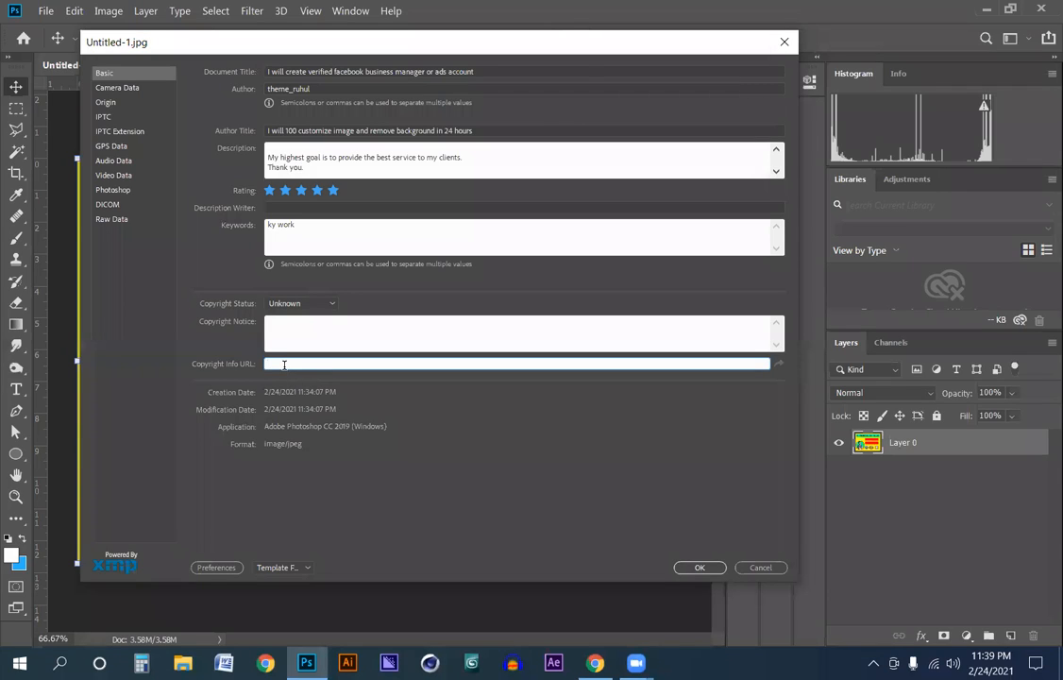
{"action": "key", "text": "ctrl+v"}
{"action": "left_click_drag", "start_coordinate": [498, 47], "coordinate": [572, 34]}
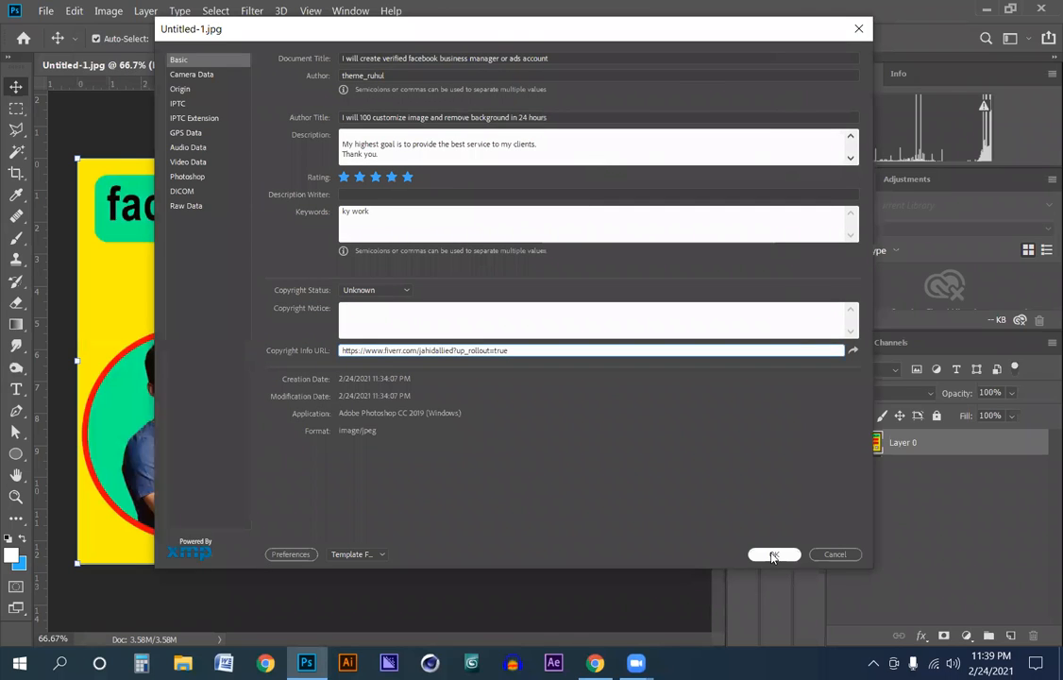
{"action": "left_click", "coordinate": [773, 555]}
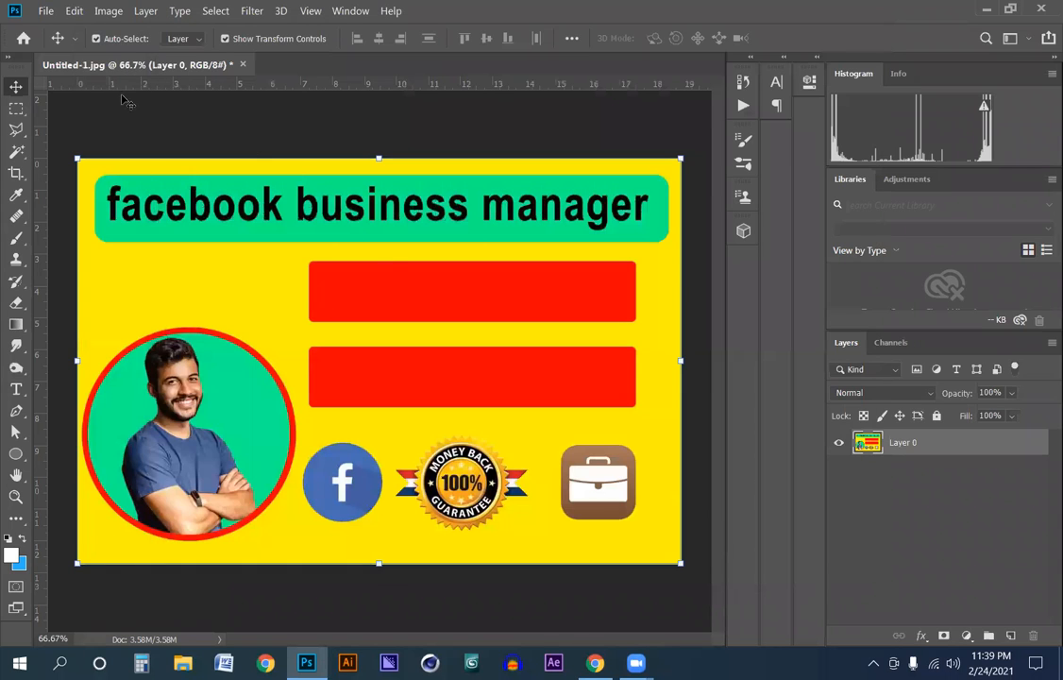
Start saving a copy of the image and create and open a new folder on the Desktop for it.
{"action": "left_click", "coordinate": [45, 14]}
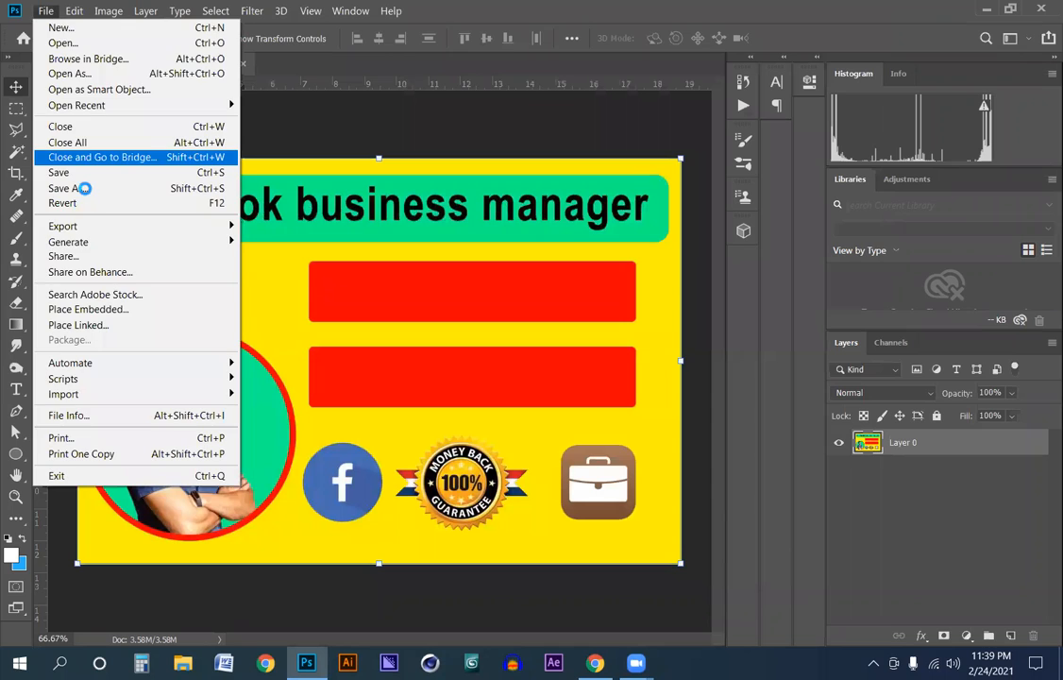
{"action": "left_click", "coordinate": [85, 191]}
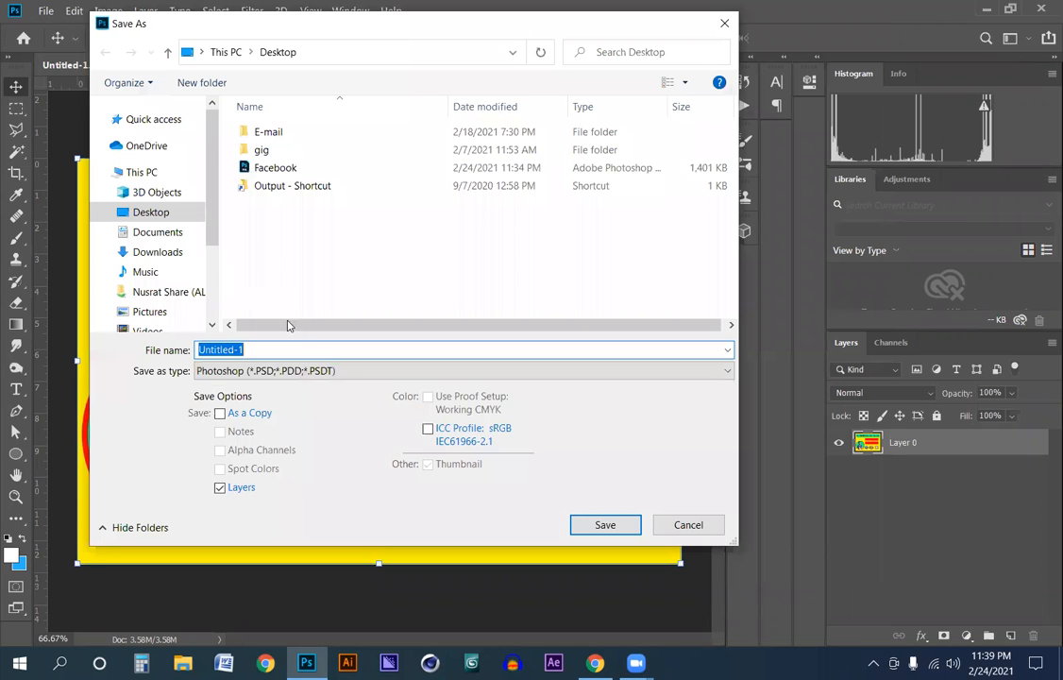
{"action": "right_click", "coordinate": [268, 226]}
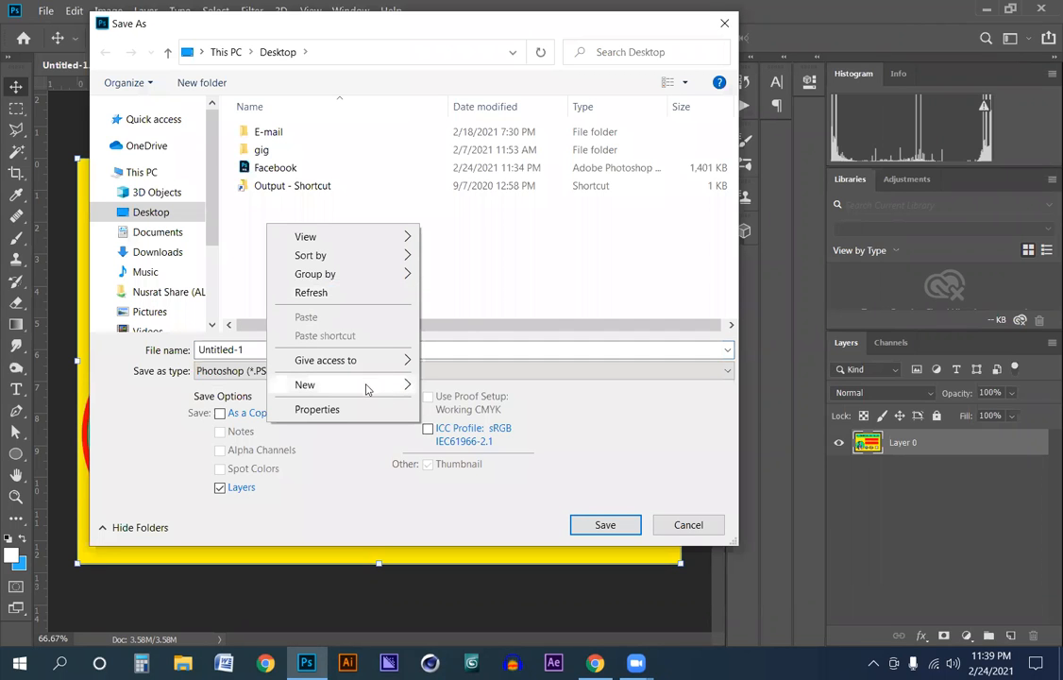
{"action": "left_click", "coordinate": [325, 384]}
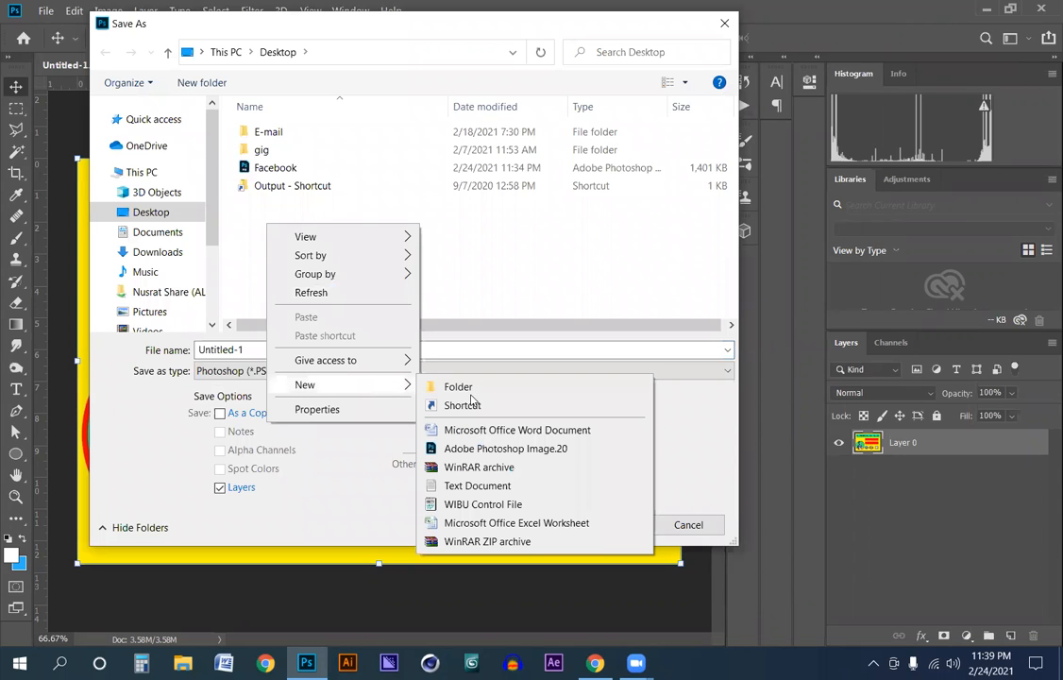
{"action": "left_click", "coordinate": [459, 387]}
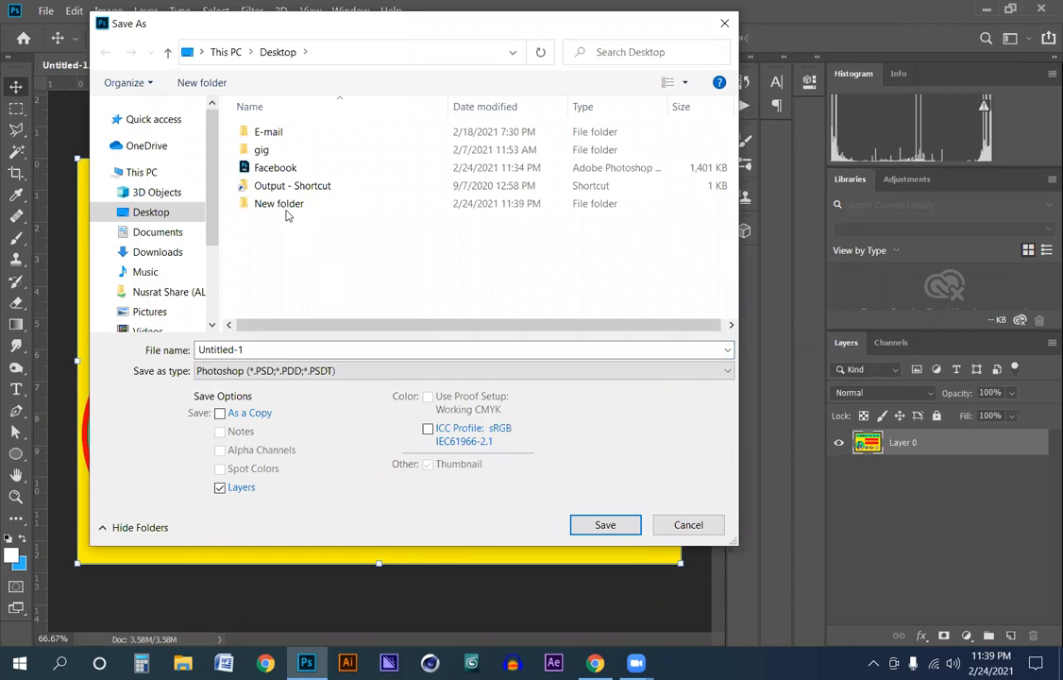
{"action": "double_click", "coordinate": [286, 204]}
Save the image in the new folder as a JPEG named "gig" with Maximum quality 12.
{"action": "key", "text": "ctrl+a"}
{"action": "type", "text": "gig"}
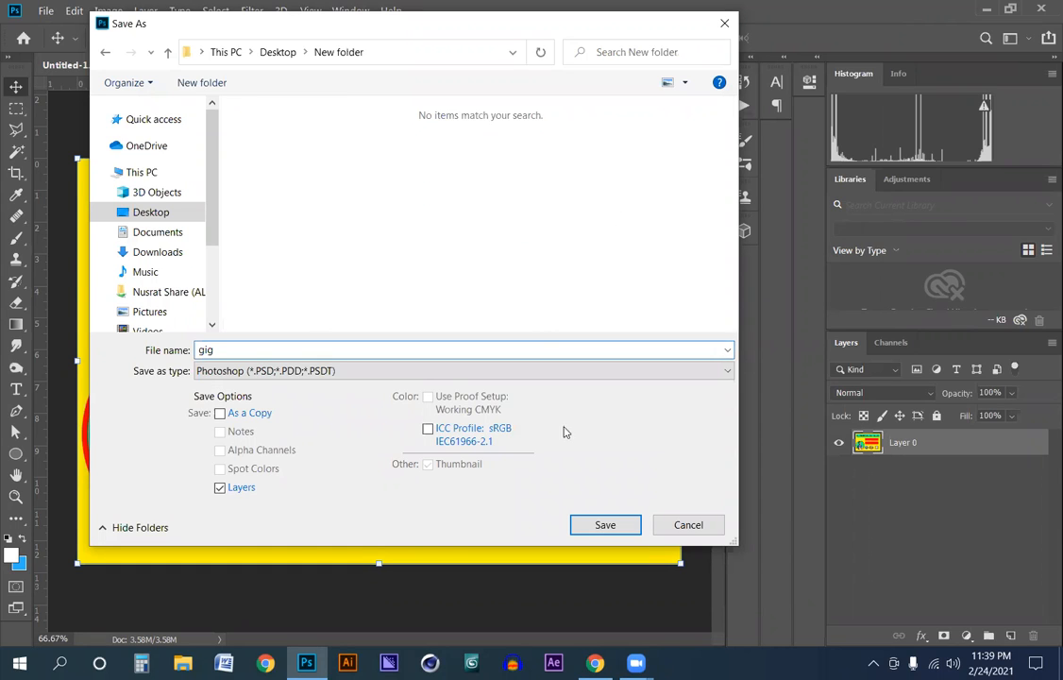
{"action": "left_click", "coordinate": [387, 370]}
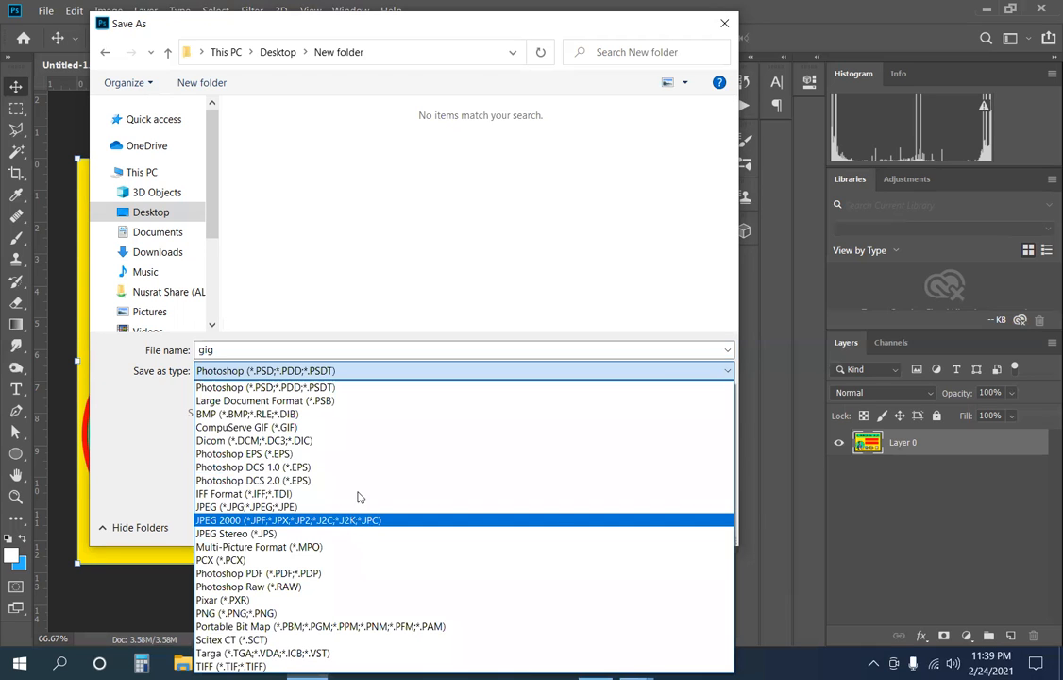
{"action": "left_click", "coordinate": [321, 507]}
{"action": "key", "text": "Return"}
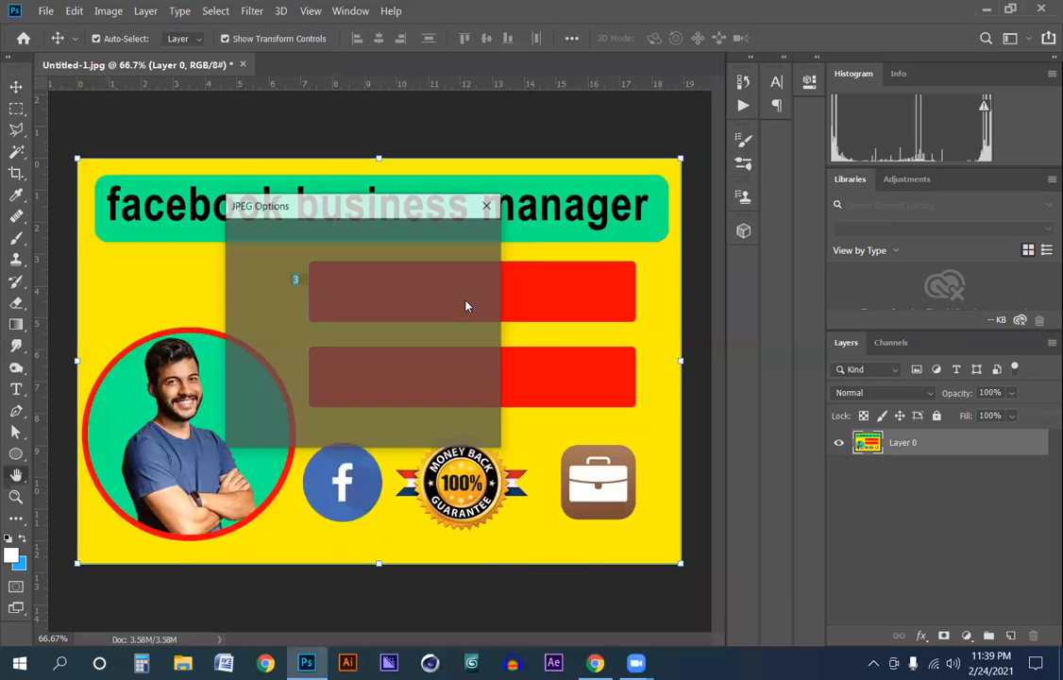
{"action": "left_click", "coordinate": [286, 313]}
{"action": "left_click", "coordinate": [398, 316]}
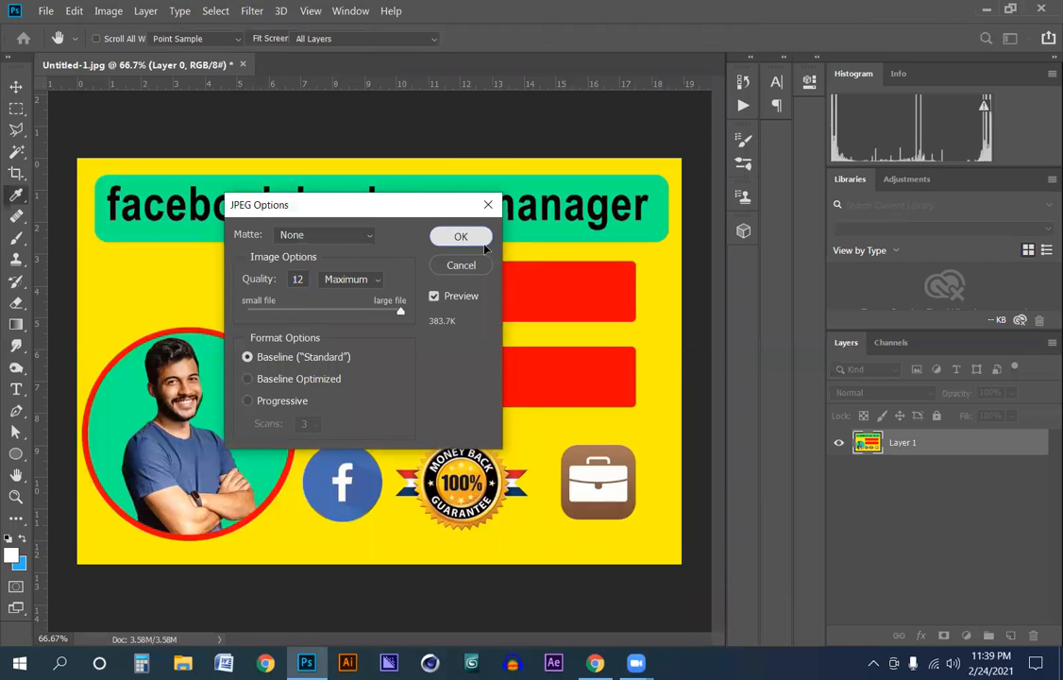
{"action": "left_click", "coordinate": [482, 242]}
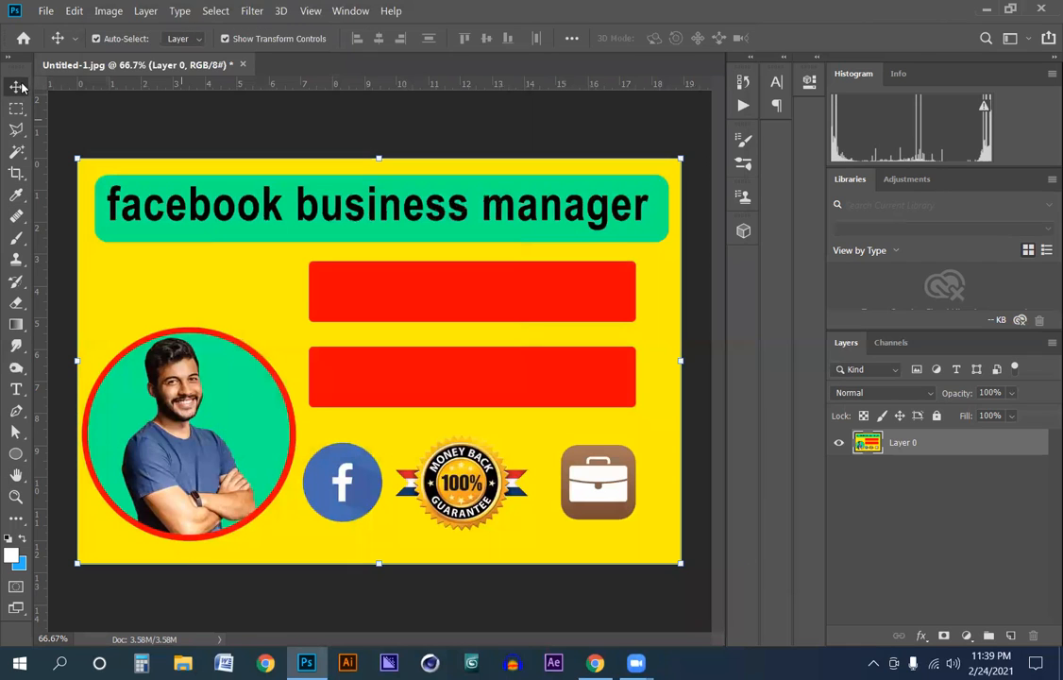
Minimize Photoshop and move the new folder and the Untitled-1 image to free space on the desktop.
{"action": "left_click", "coordinate": [988, 7]}
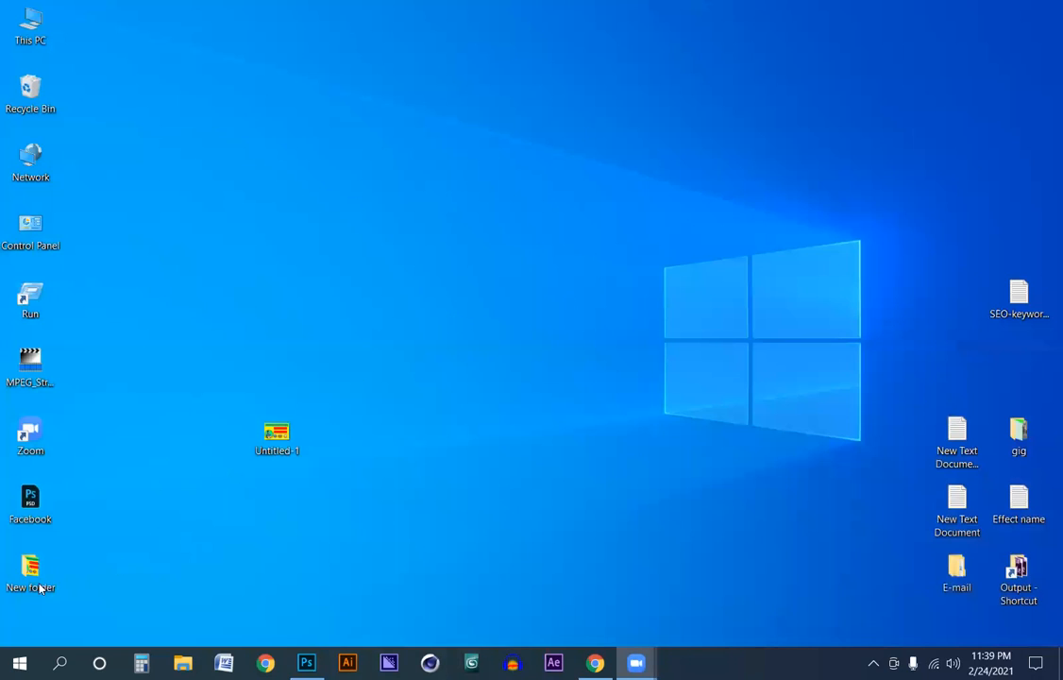
{"action": "left_click_drag", "start_coordinate": [510, 187], "coordinate": [523, 160]}
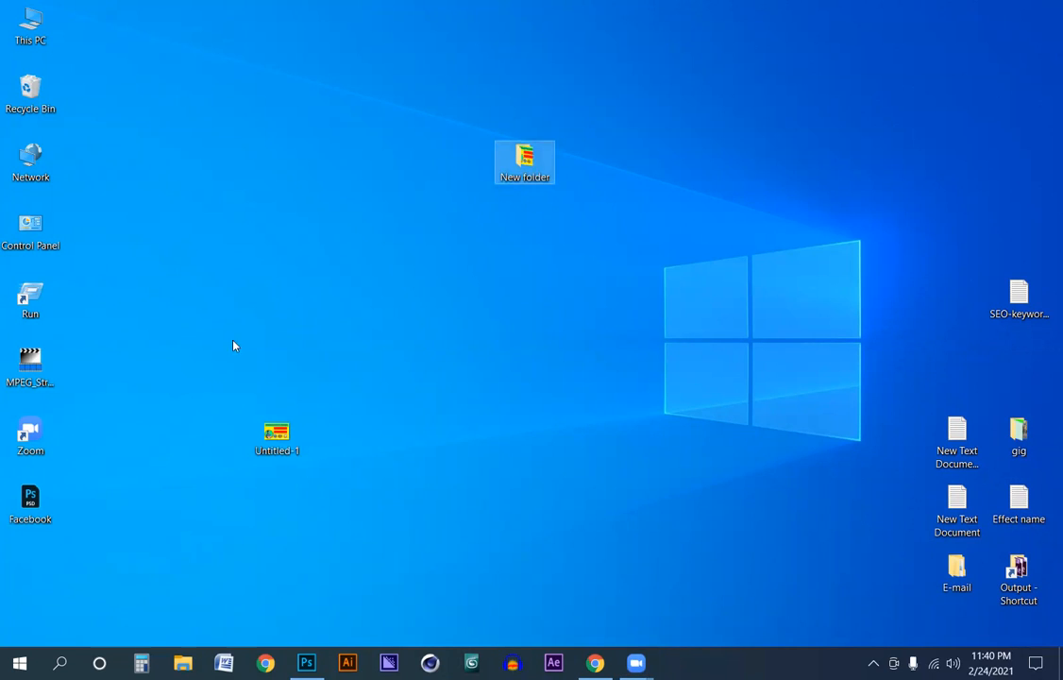
{"action": "left_click_drag", "start_coordinate": [278, 437], "coordinate": [197, 170]}
{"action": "left_click", "coordinate": [528, 154]}
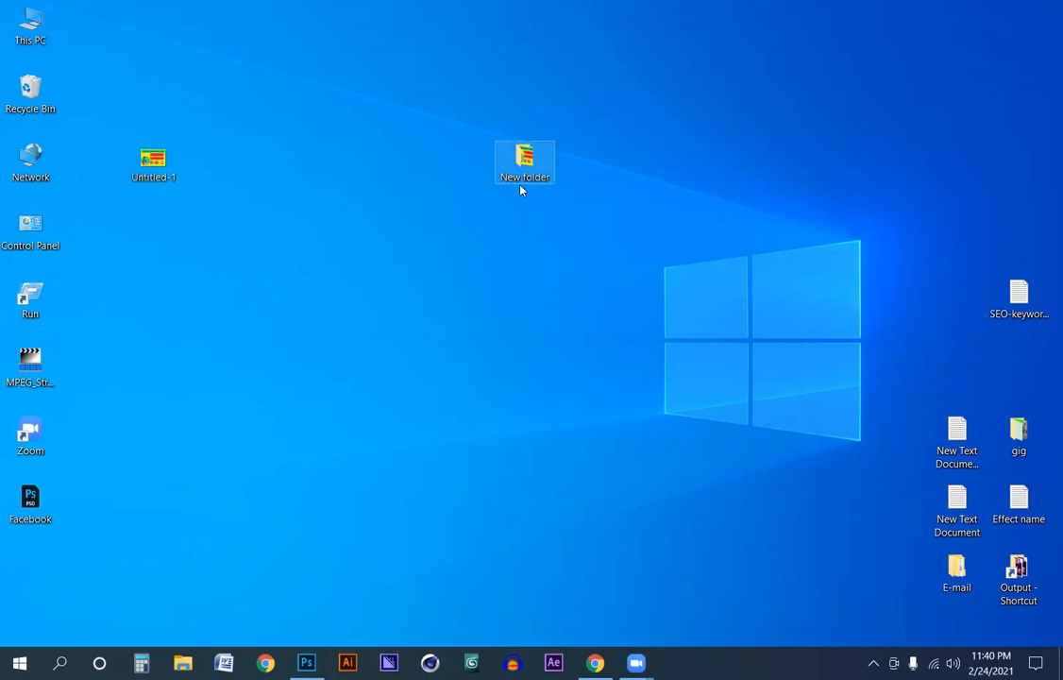
Open the new folder and examine the metadata summary of the "gig" image.
{"action": "double_click", "coordinate": [524, 179]}
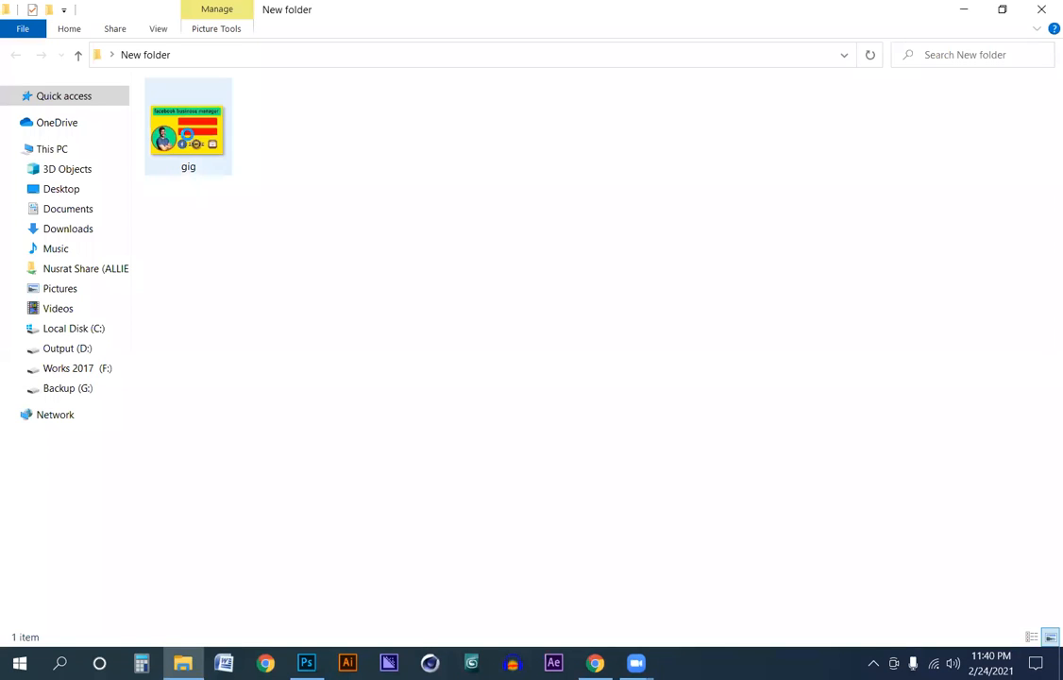
{"action": "right_click", "coordinate": [189, 142]}
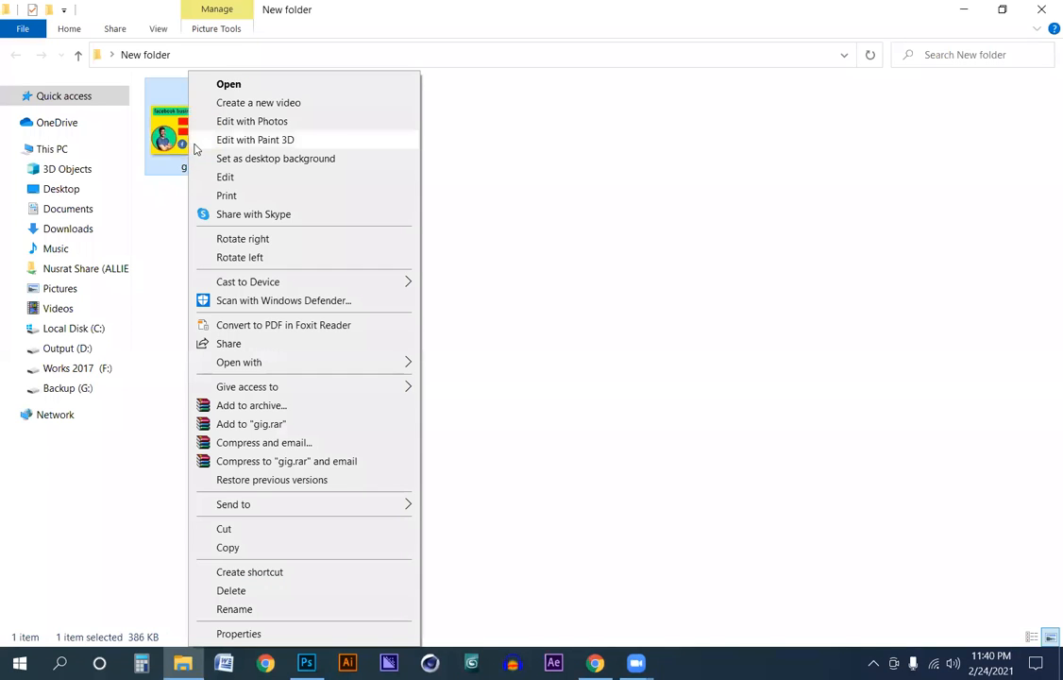
{"action": "left_click", "coordinate": [168, 135]}
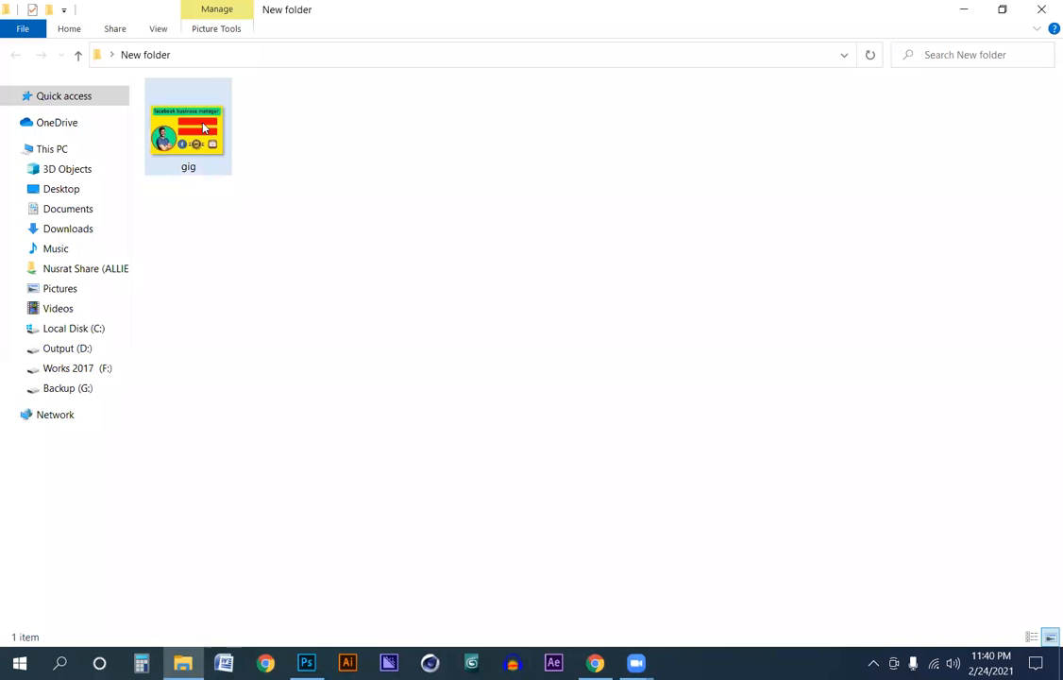
{"action": "mouse_move", "coordinate": [203, 127]}
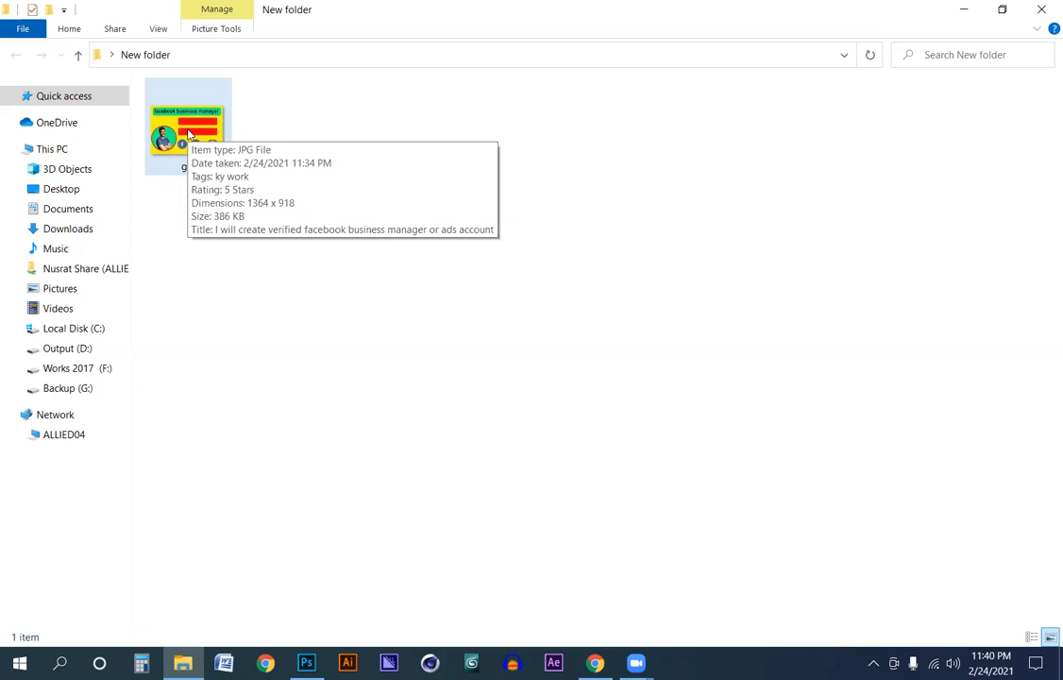
{"action": "right_click", "coordinate": [188, 135]}
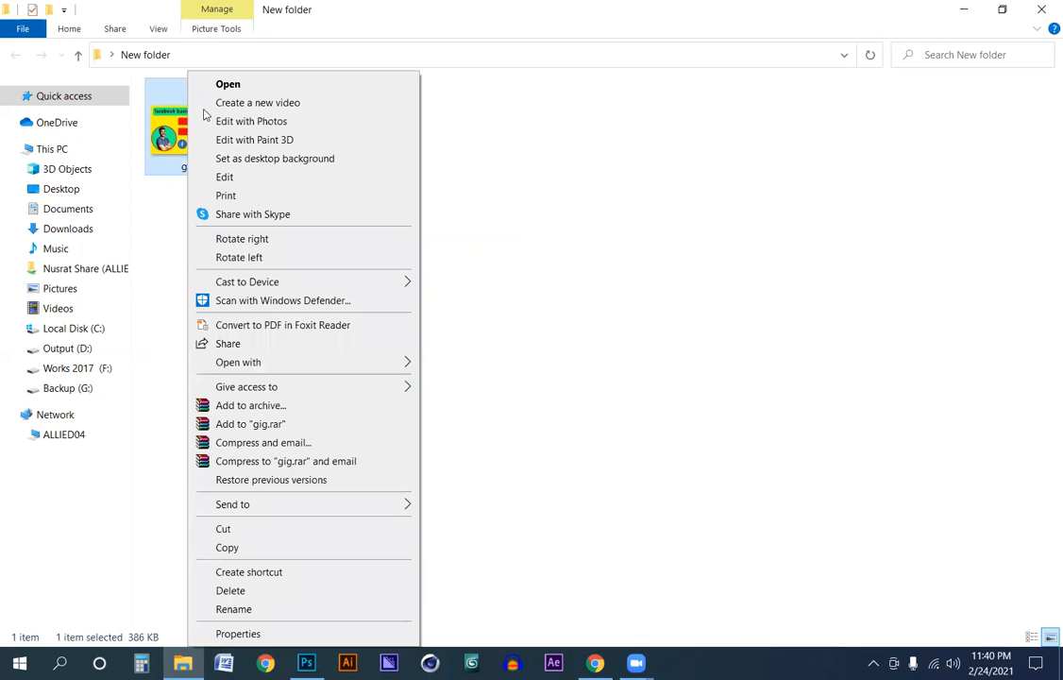
{"action": "key", "text": "Escape"}
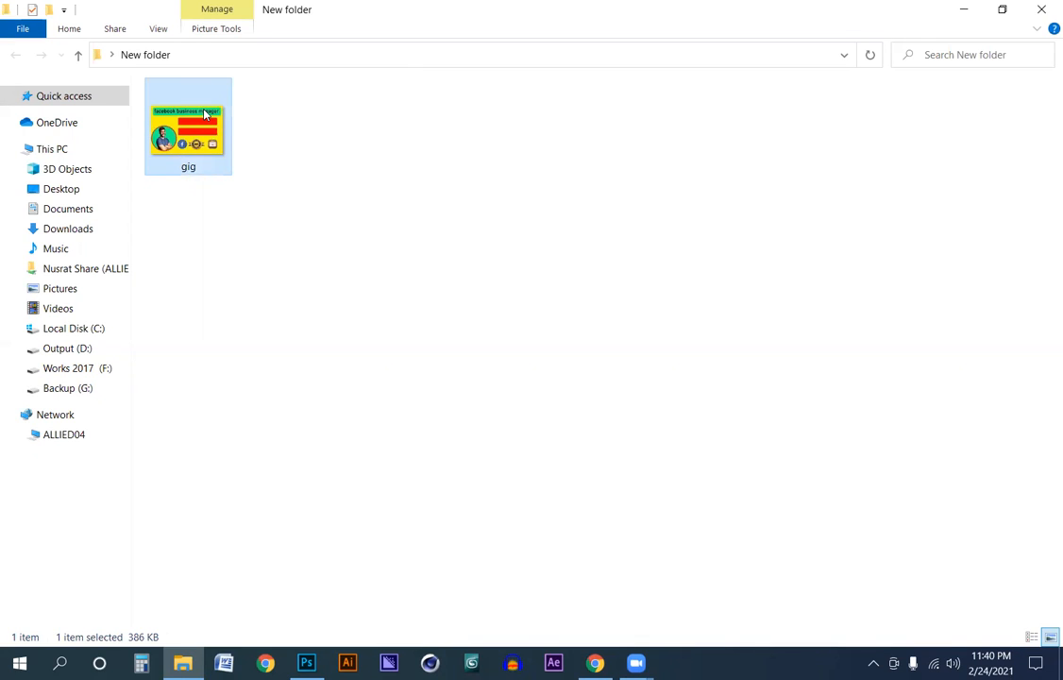
{"action": "left_click", "coordinate": [253, 253]}
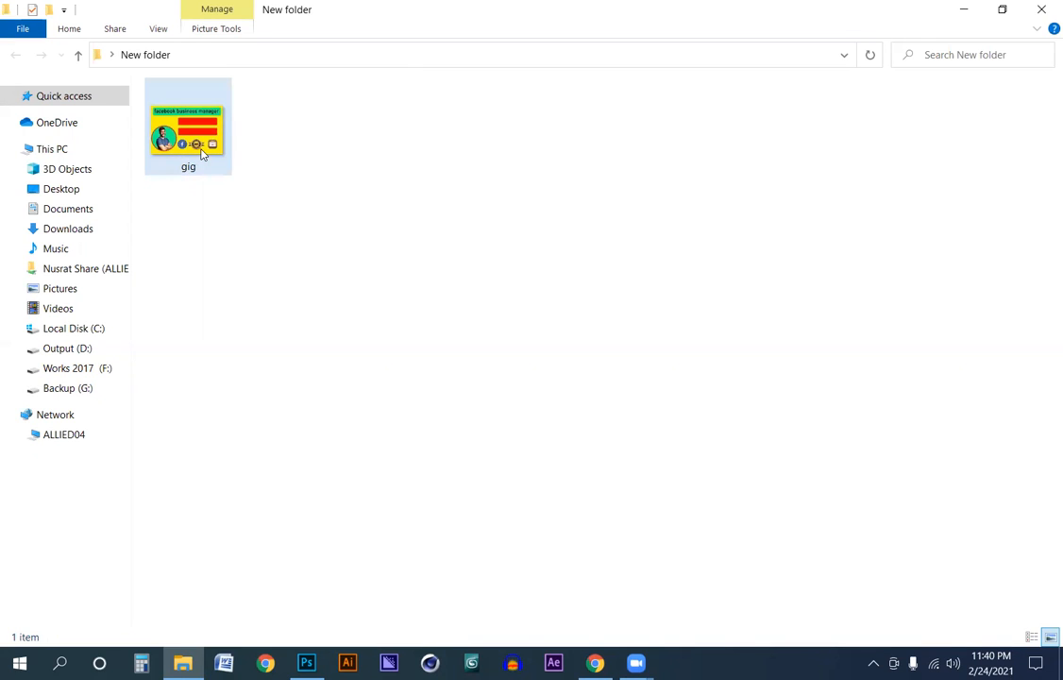
{"action": "mouse_move", "coordinate": [201, 154]}
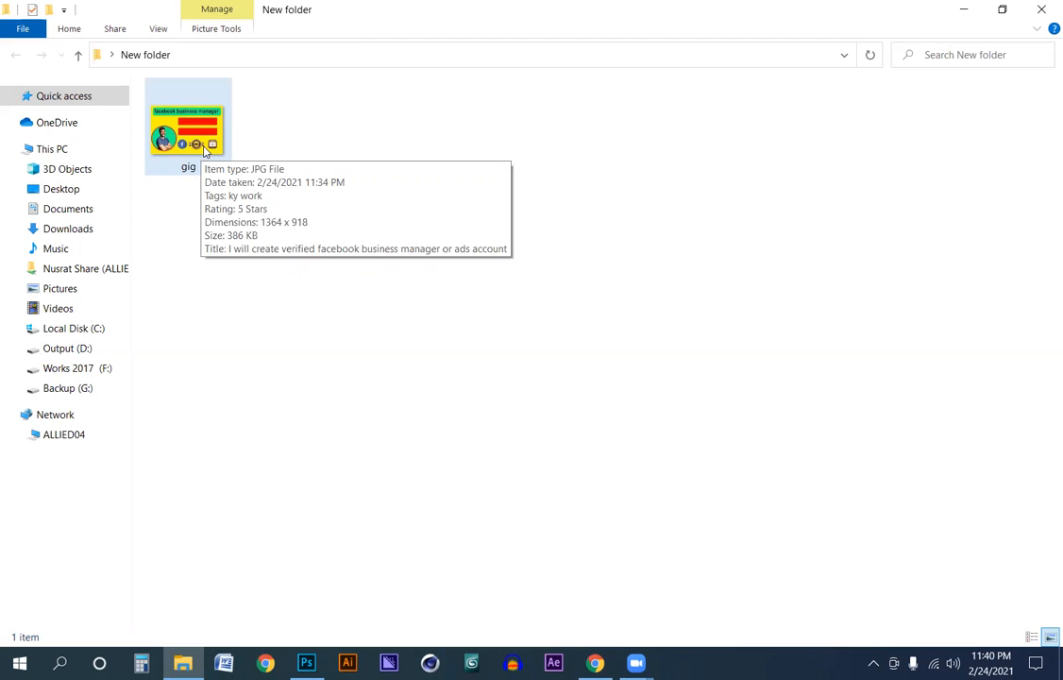
Open the properties of the "gig" image and review its detailed metadata, including the Subject entry.
{"action": "left_click", "coordinate": [205, 149]}
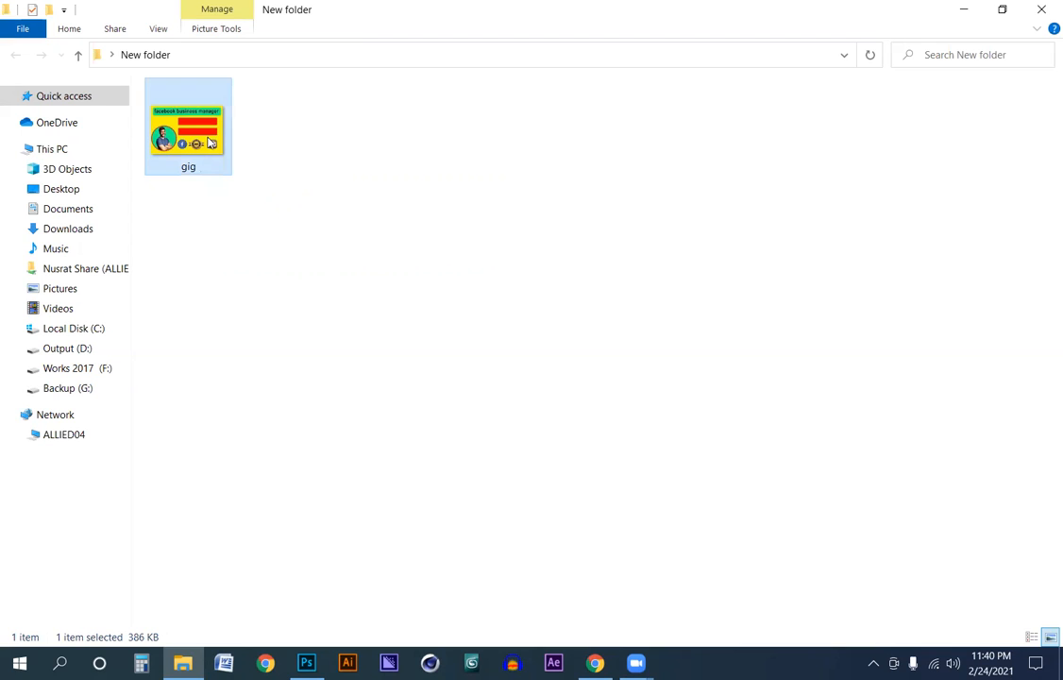
{"action": "right_click", "coordinate": [209, 142]}
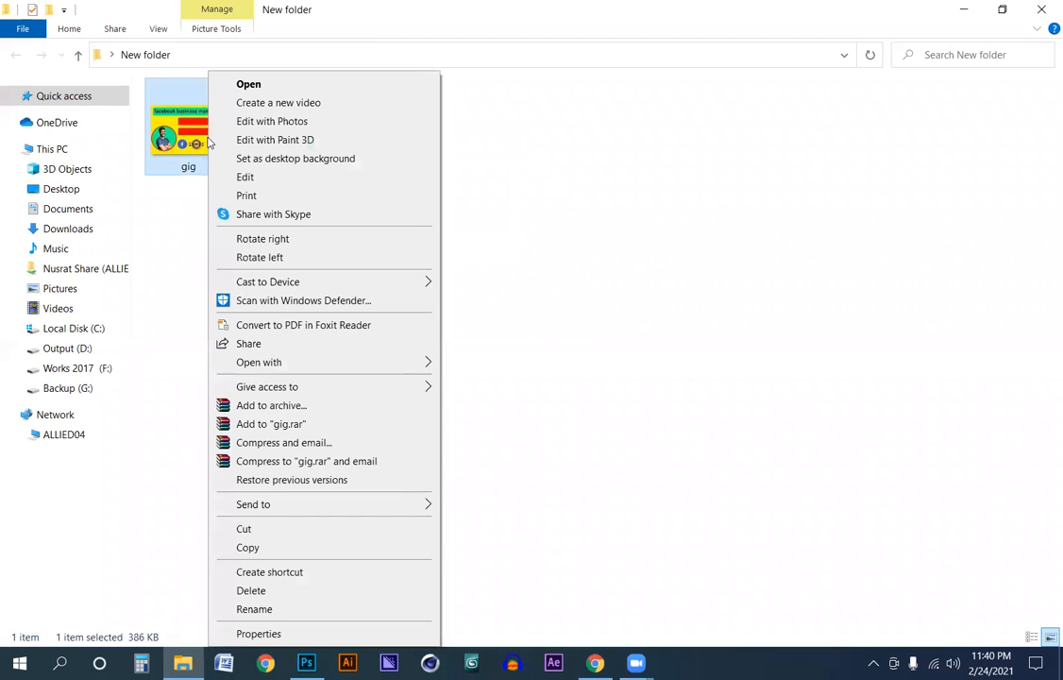
{"action": "left_click", "coordinate": [258, 634]}
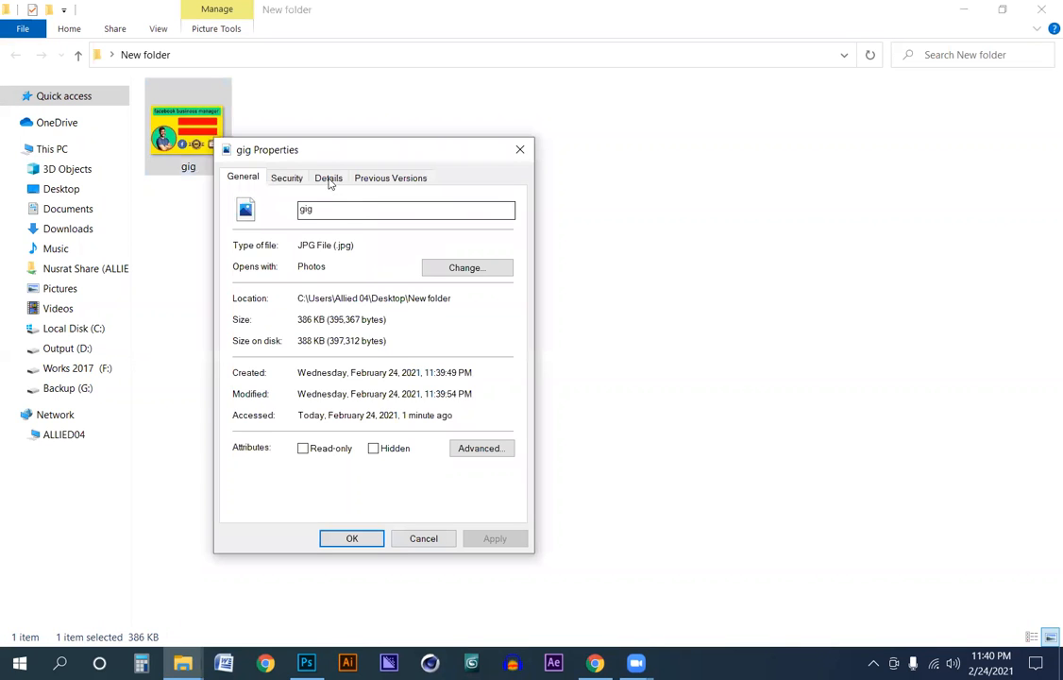
{"action": "left_click", "coordinate": [330, 178]}
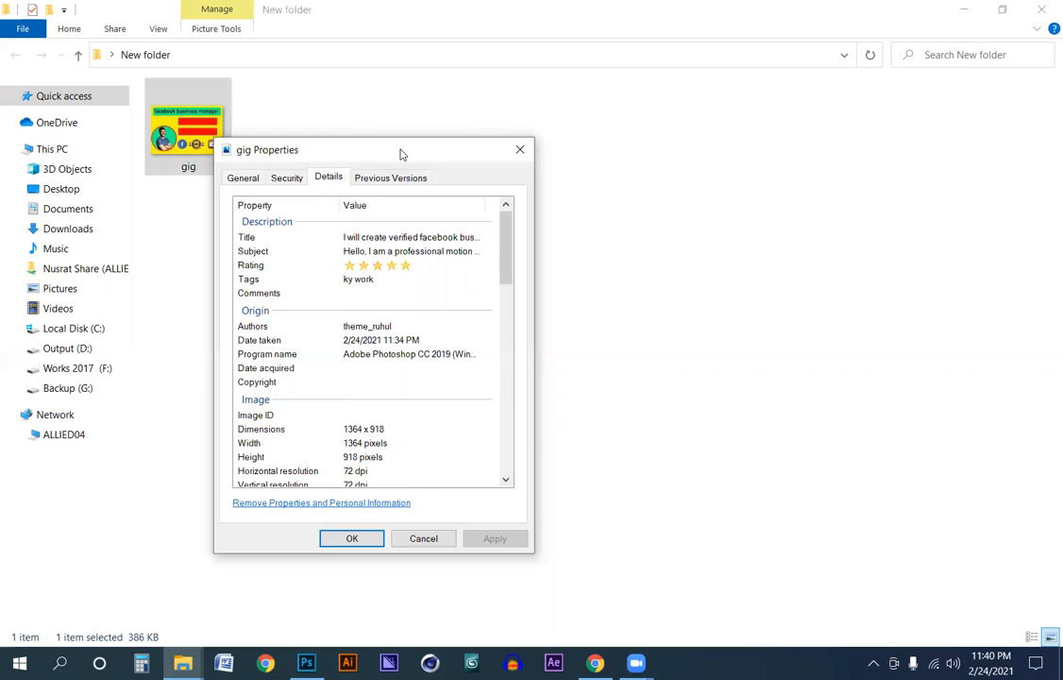
{"action": "left_click_drag", "start_coordinate": [401, 154], "coordinate": [516, 41]}
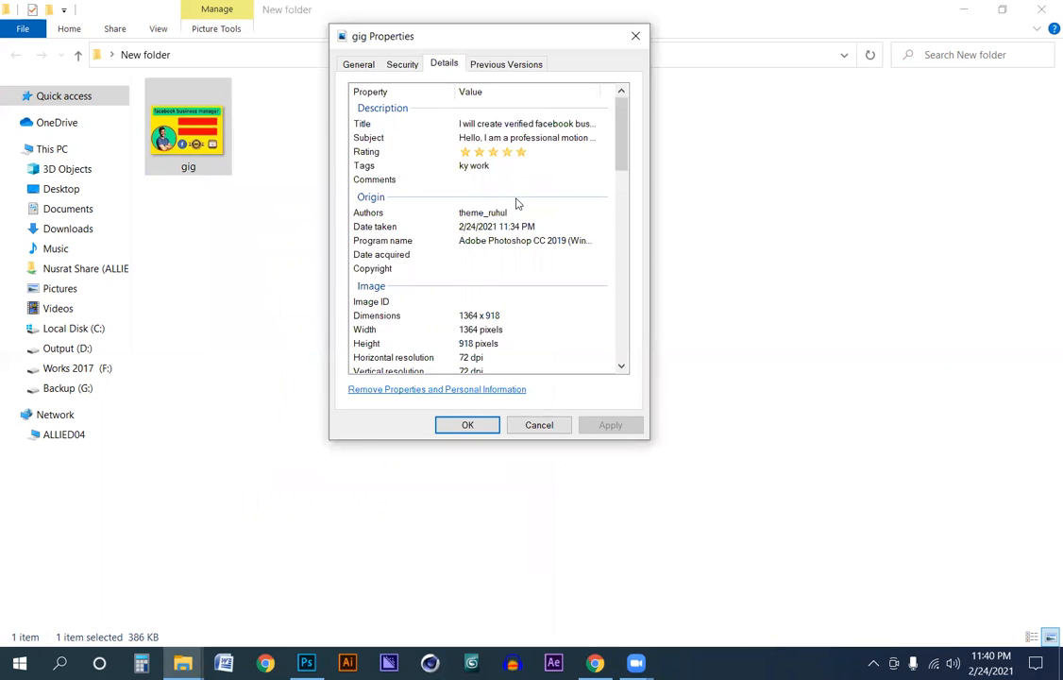
{"action": "scroll", "coordinate": [623, 227], "scroll_direction": "down", "scroll_amount": 4}
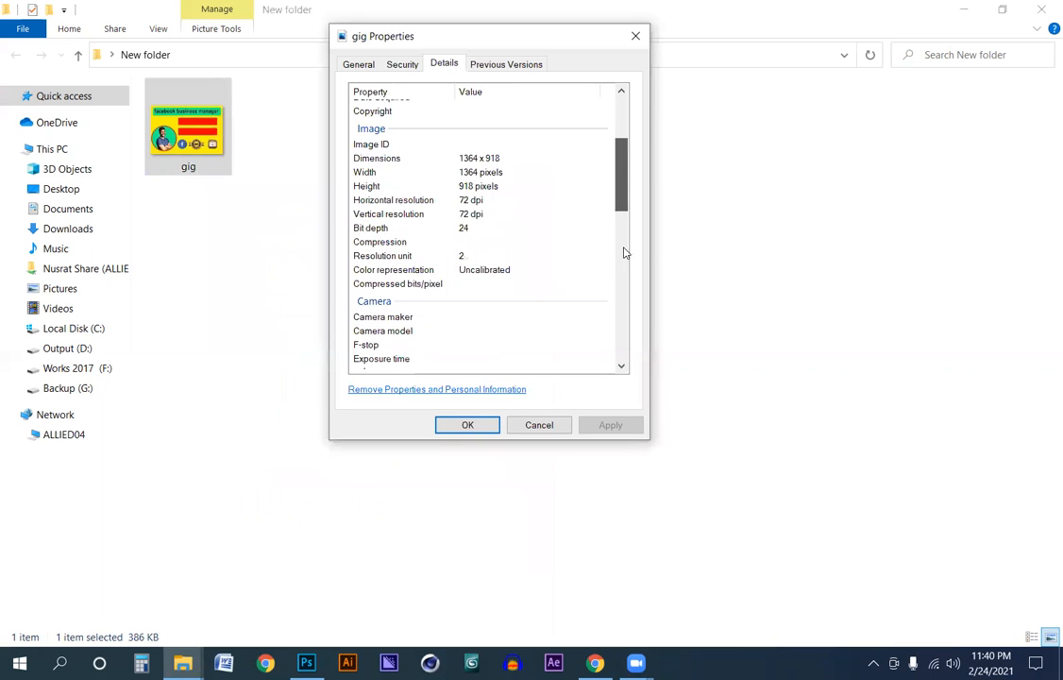
{"action": "scroll", "coordinate": [624, 247], "scroll_direction": "up", "scroll_amount": 4}
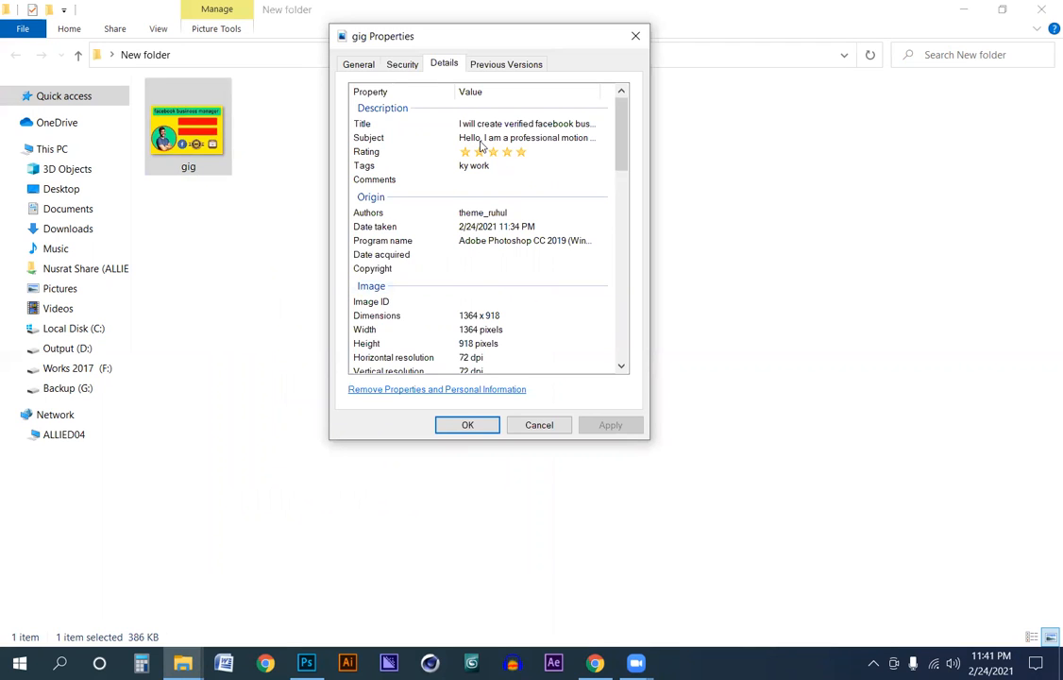
{"action": "left_click", "coordinate": [412, 139]}
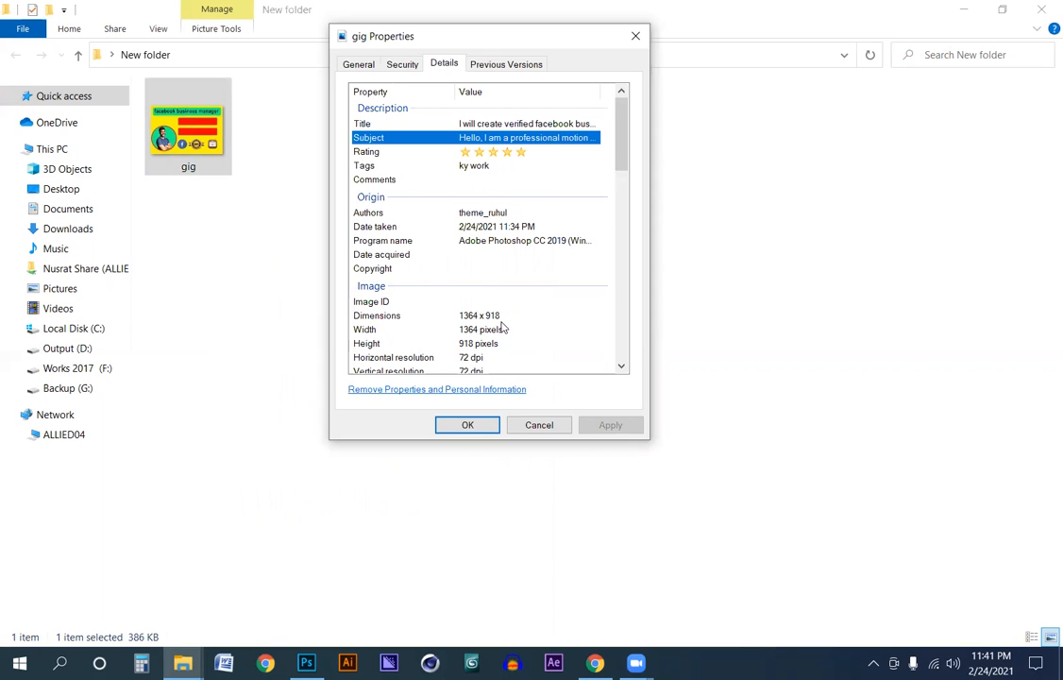
{"action": "left_click_drag", "start_coordinate": [621, 146], "coordinate": [622, 250]}
{"action": "scroll", "coordinate": [491, 293], "scroll_direction": "up", "scroll_amount": 10}
{"action": "left_click", "coordinate": [636, 36]}
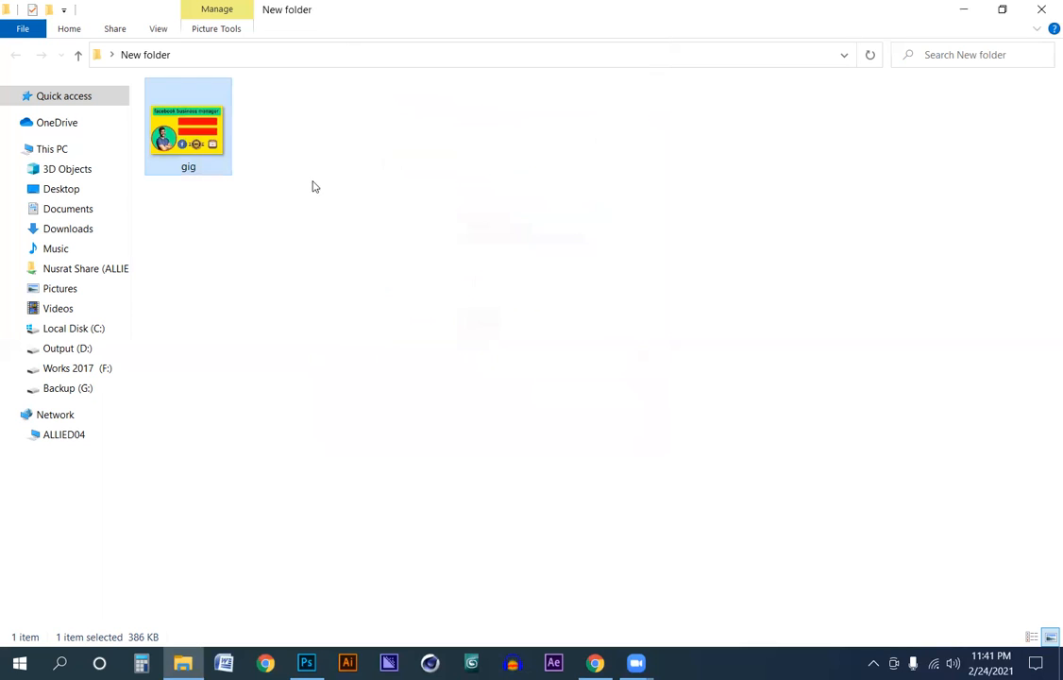
Close the folder window, place the Untitled-1 image beside the new folder on the desktop and select both.
{"action": "left_click", "coordinate": [217, 161]}
{"action": "left_click", "coordinate": [1042, 7]}
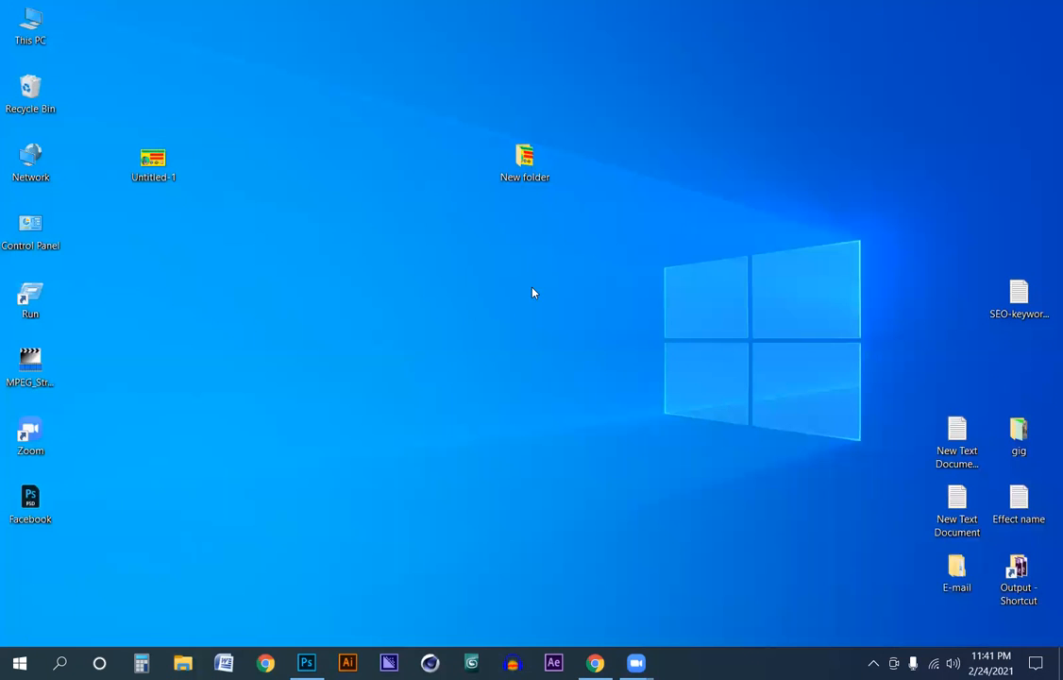
{"action": "left_click_drag", "start_coordinate": [154, 175], "coordinate": [465, 213]}
{"action": "left_click_drag", "start_coordinate": [392, 97], "coordinate": [643, 282]}
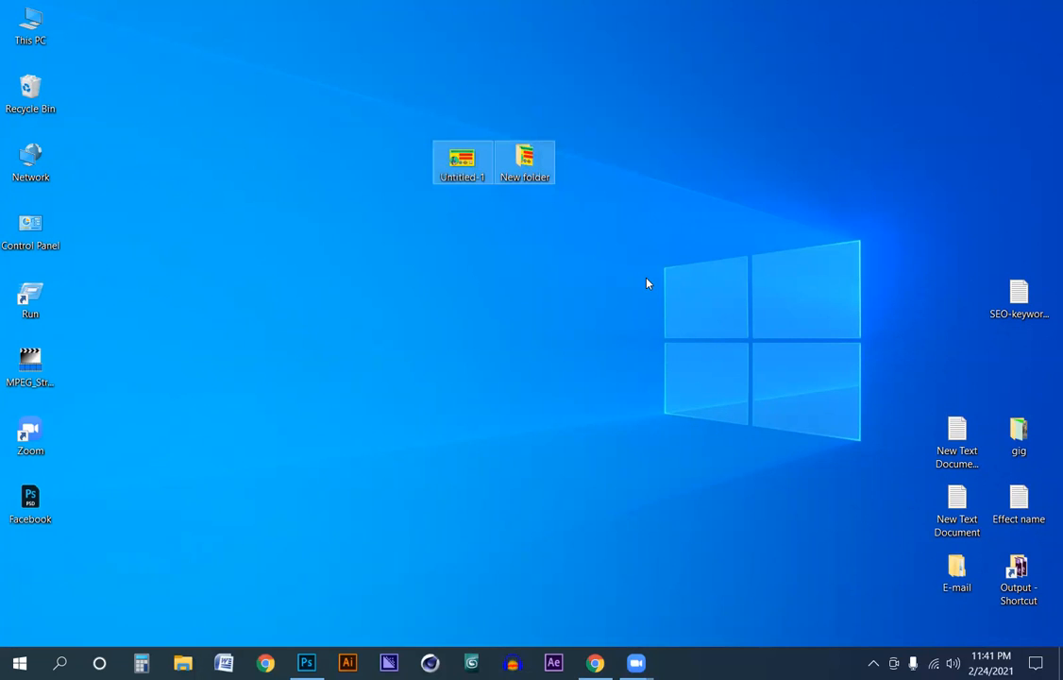